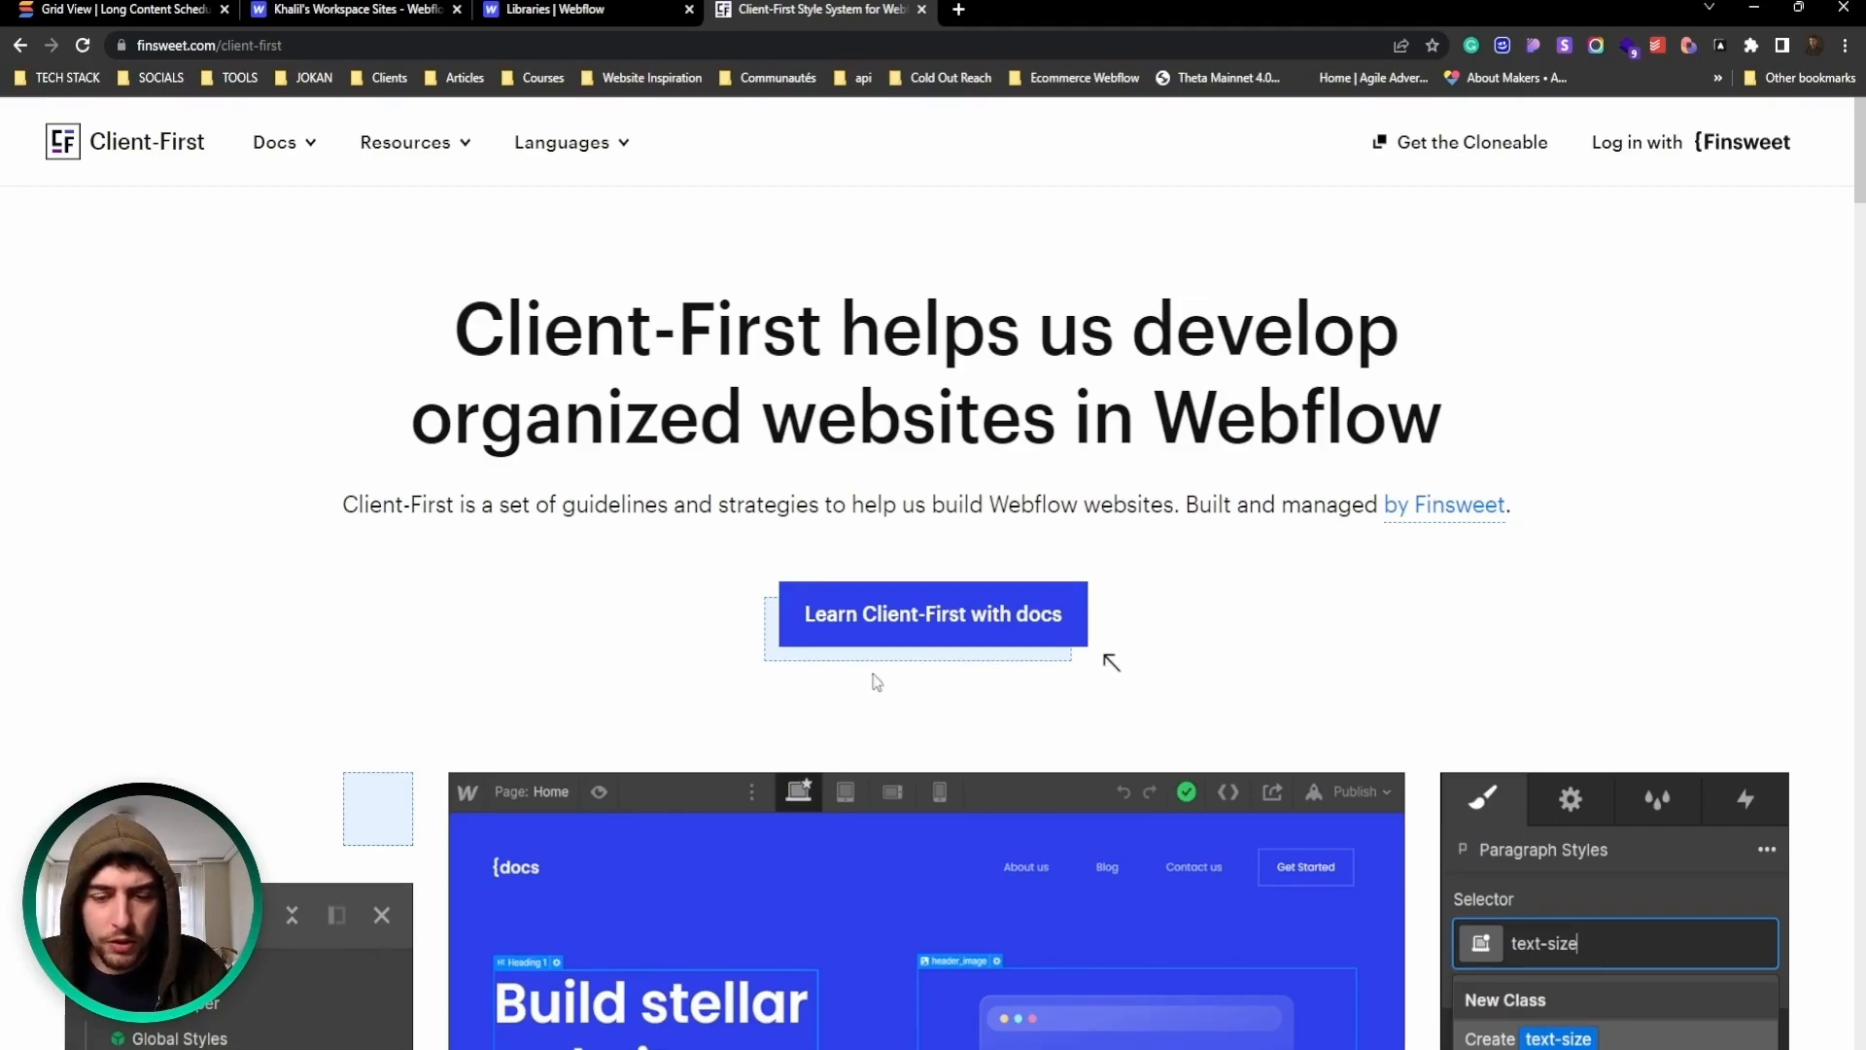
Step: Open the Client-First Cloneable page in Webflow's Marketplace from Finsweet's Client-First site
scroll(758, 647, "down", 1)
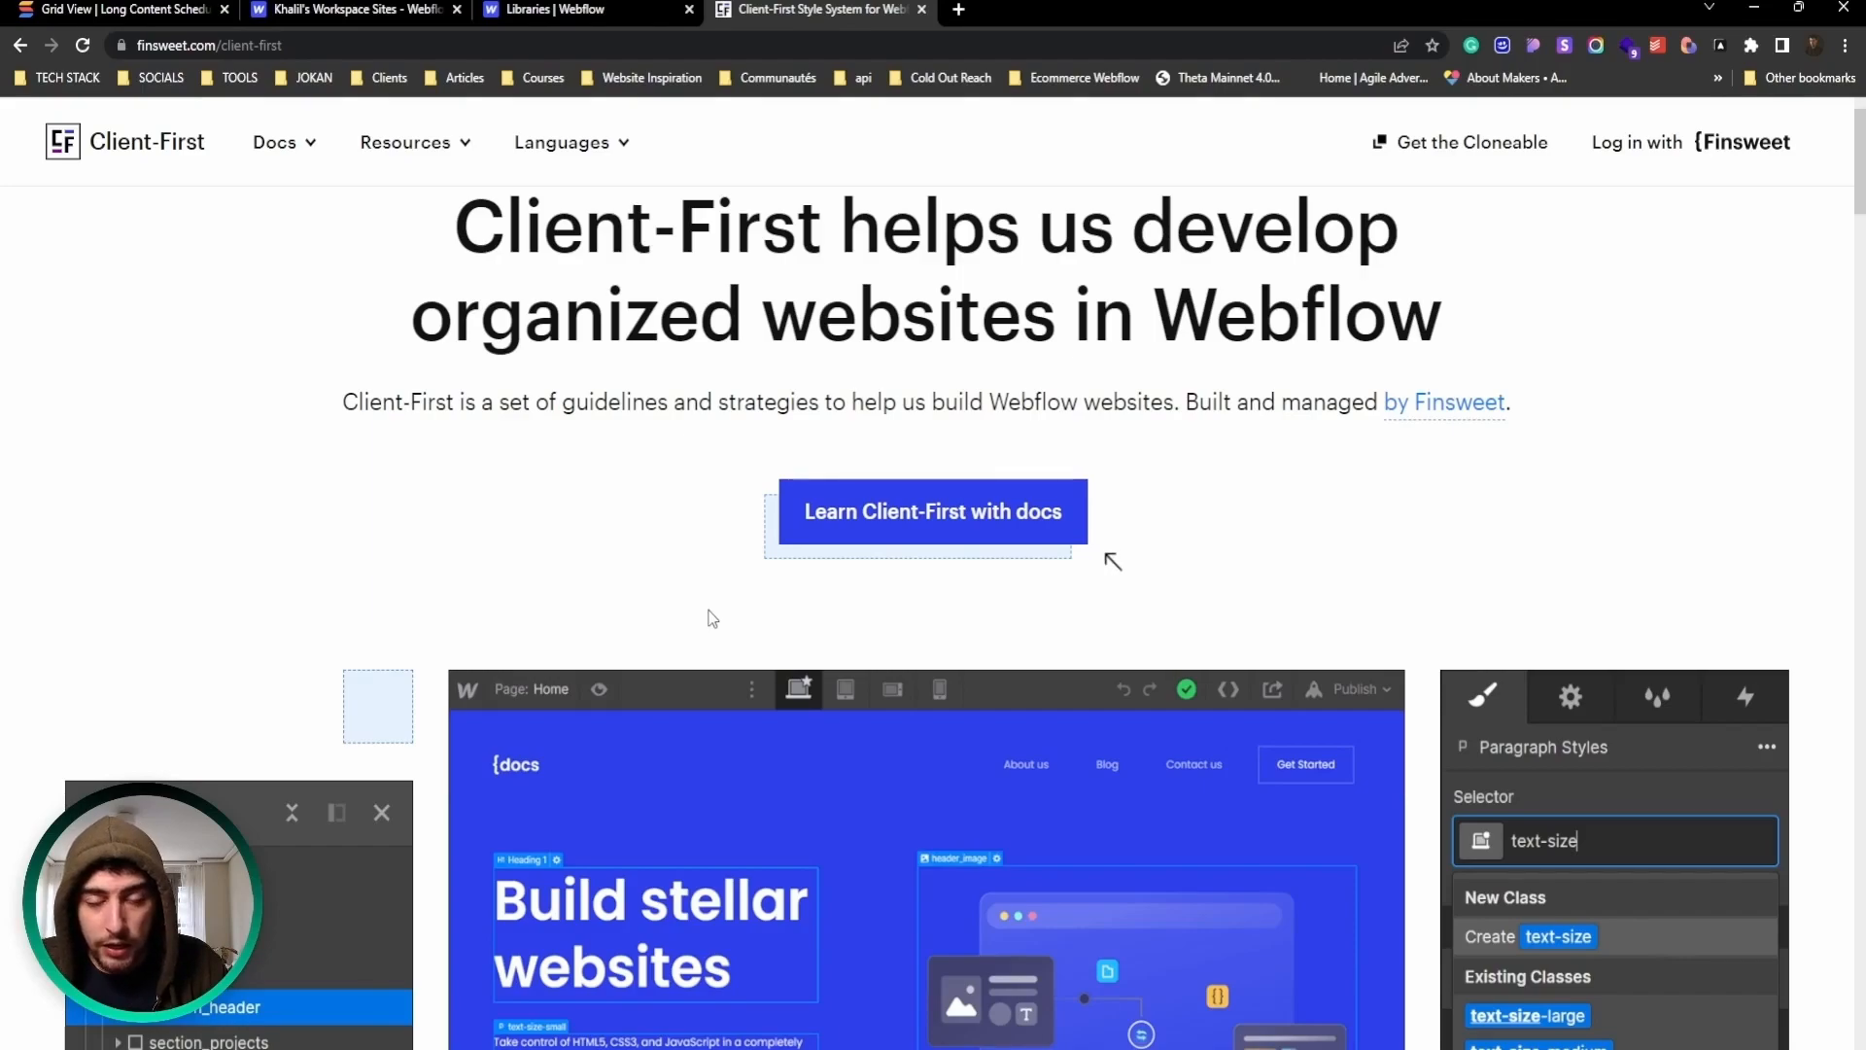
scroll(799, 637, "up", 1)
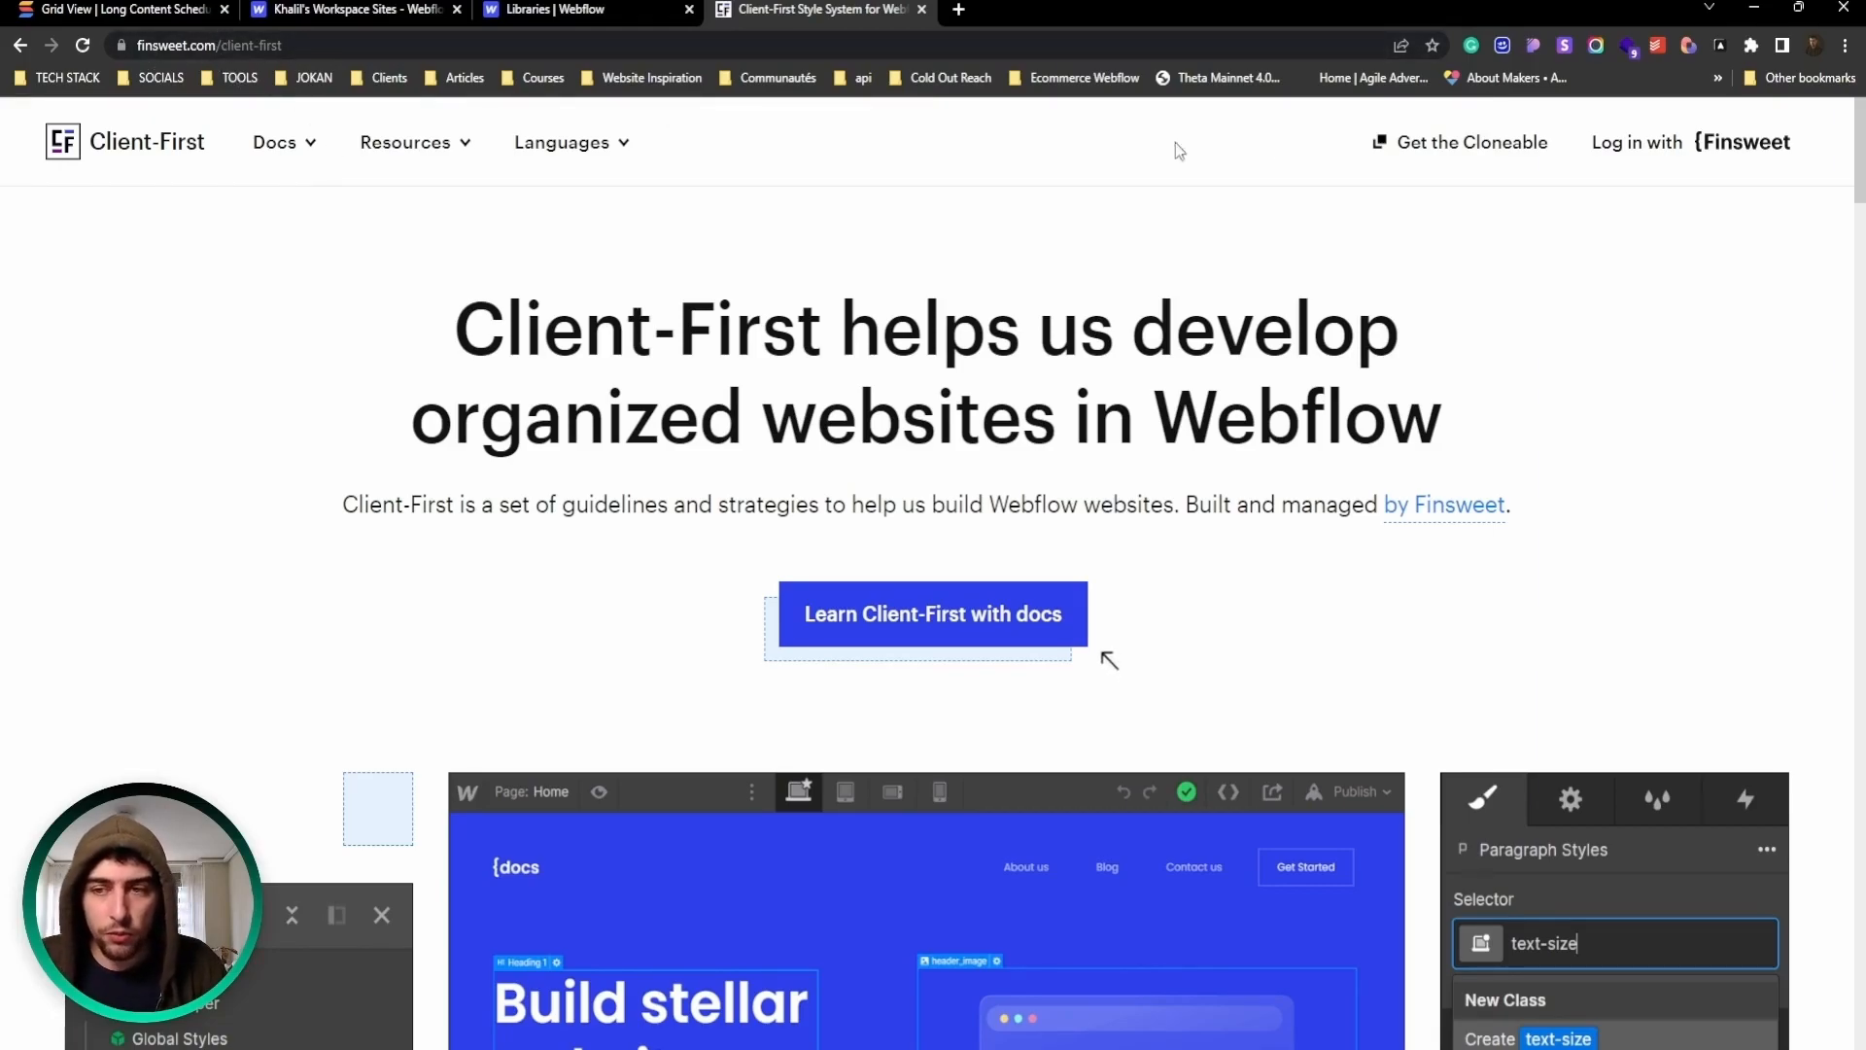
left_click(1440, 148)
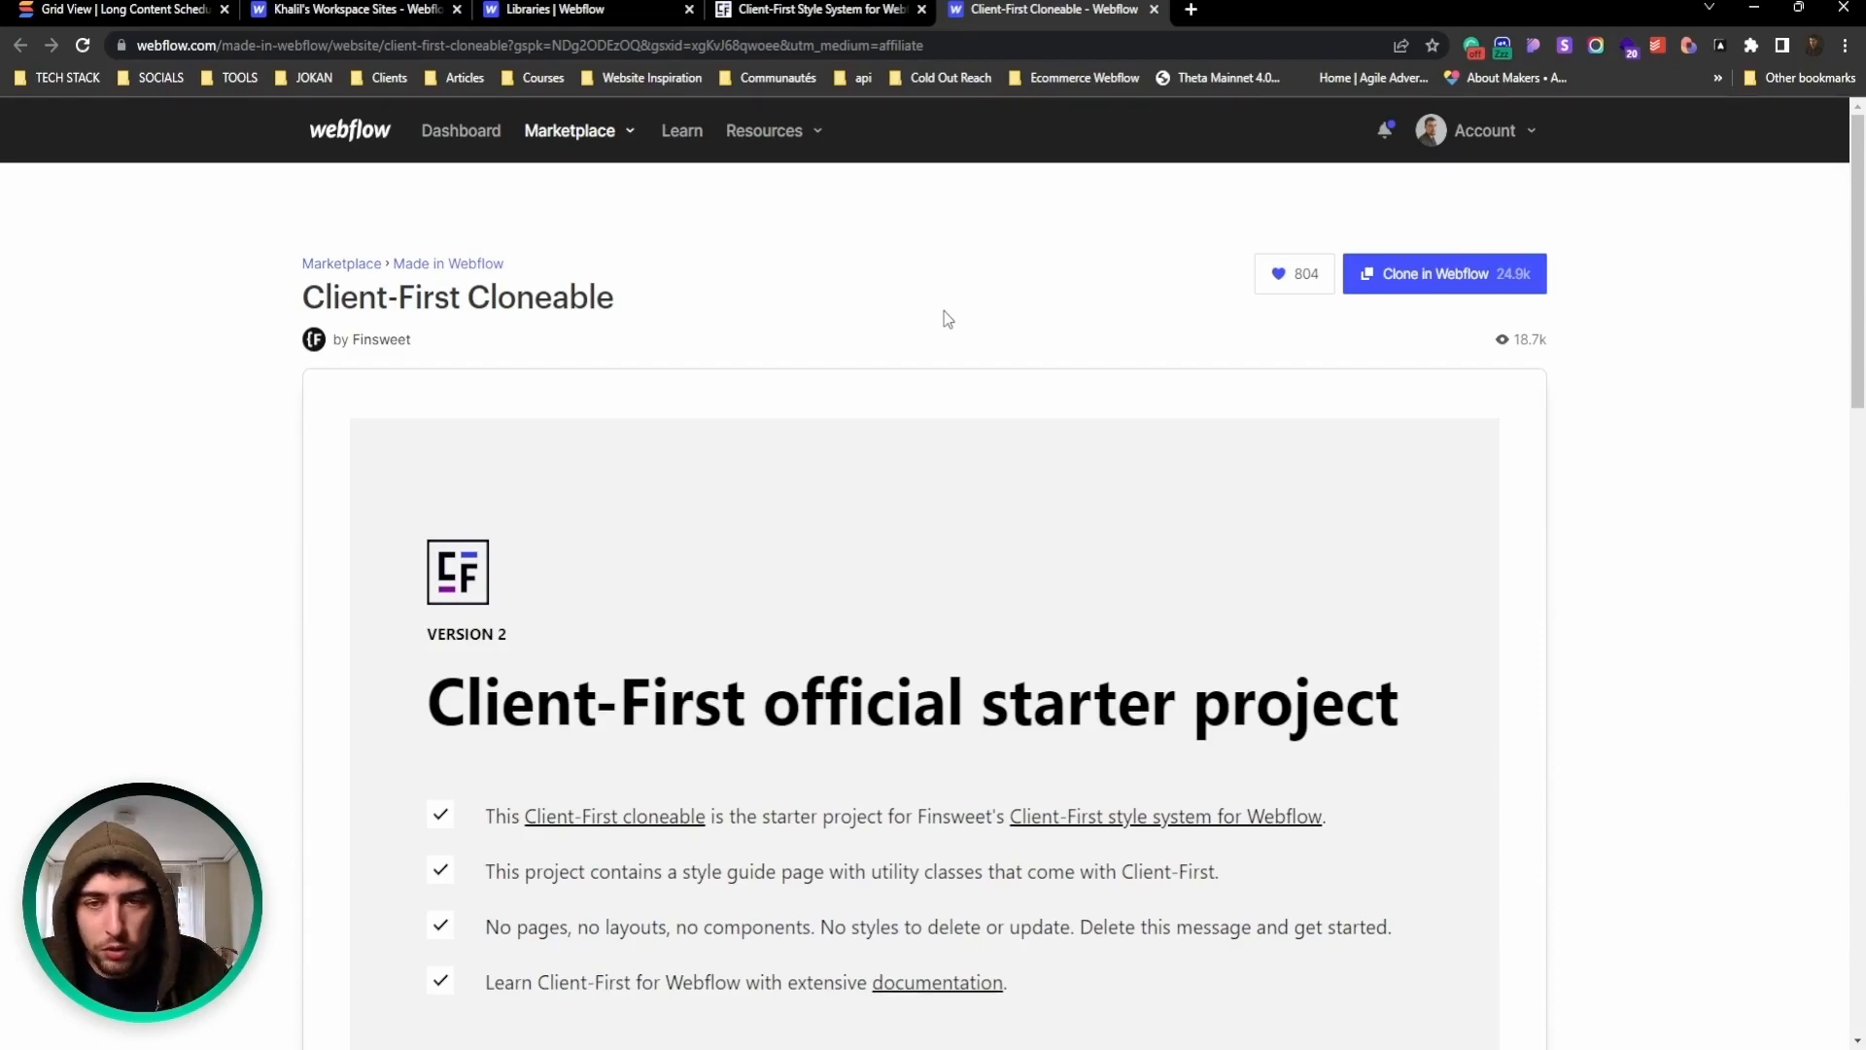
left_click(870, 7)
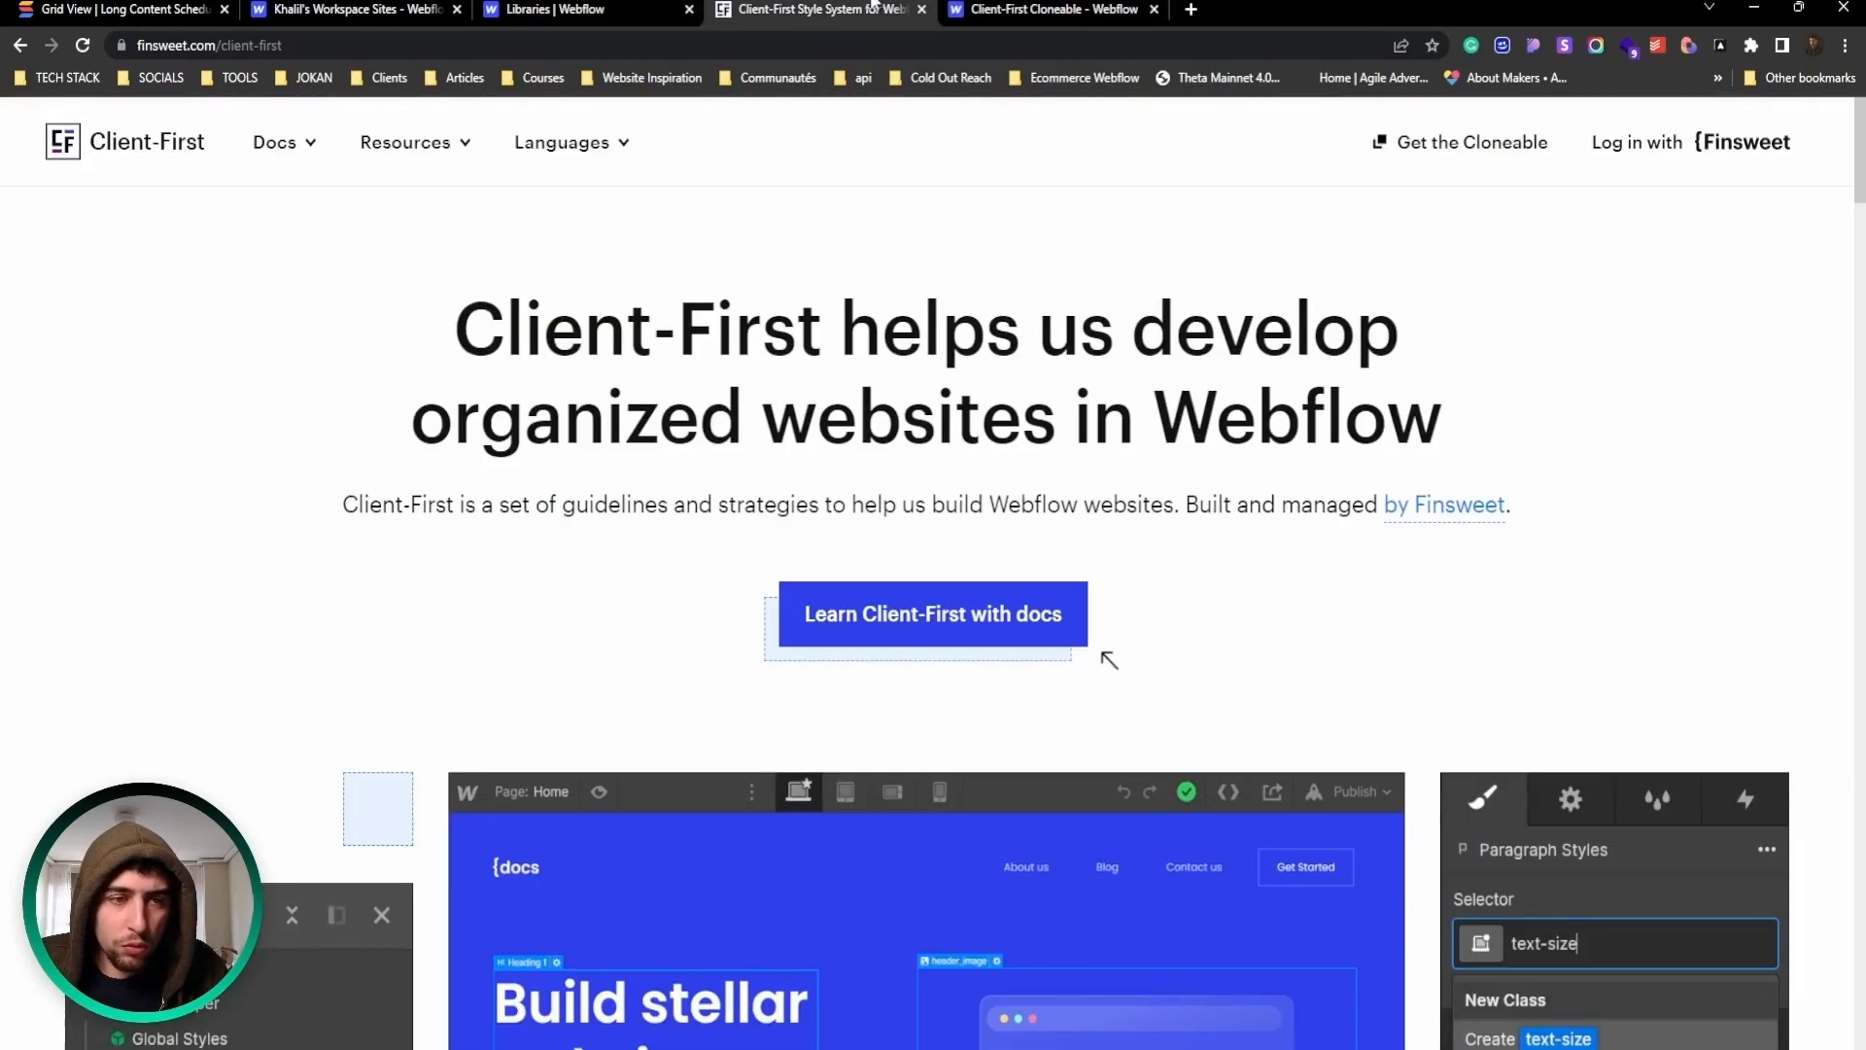
left_click(1007, 8)
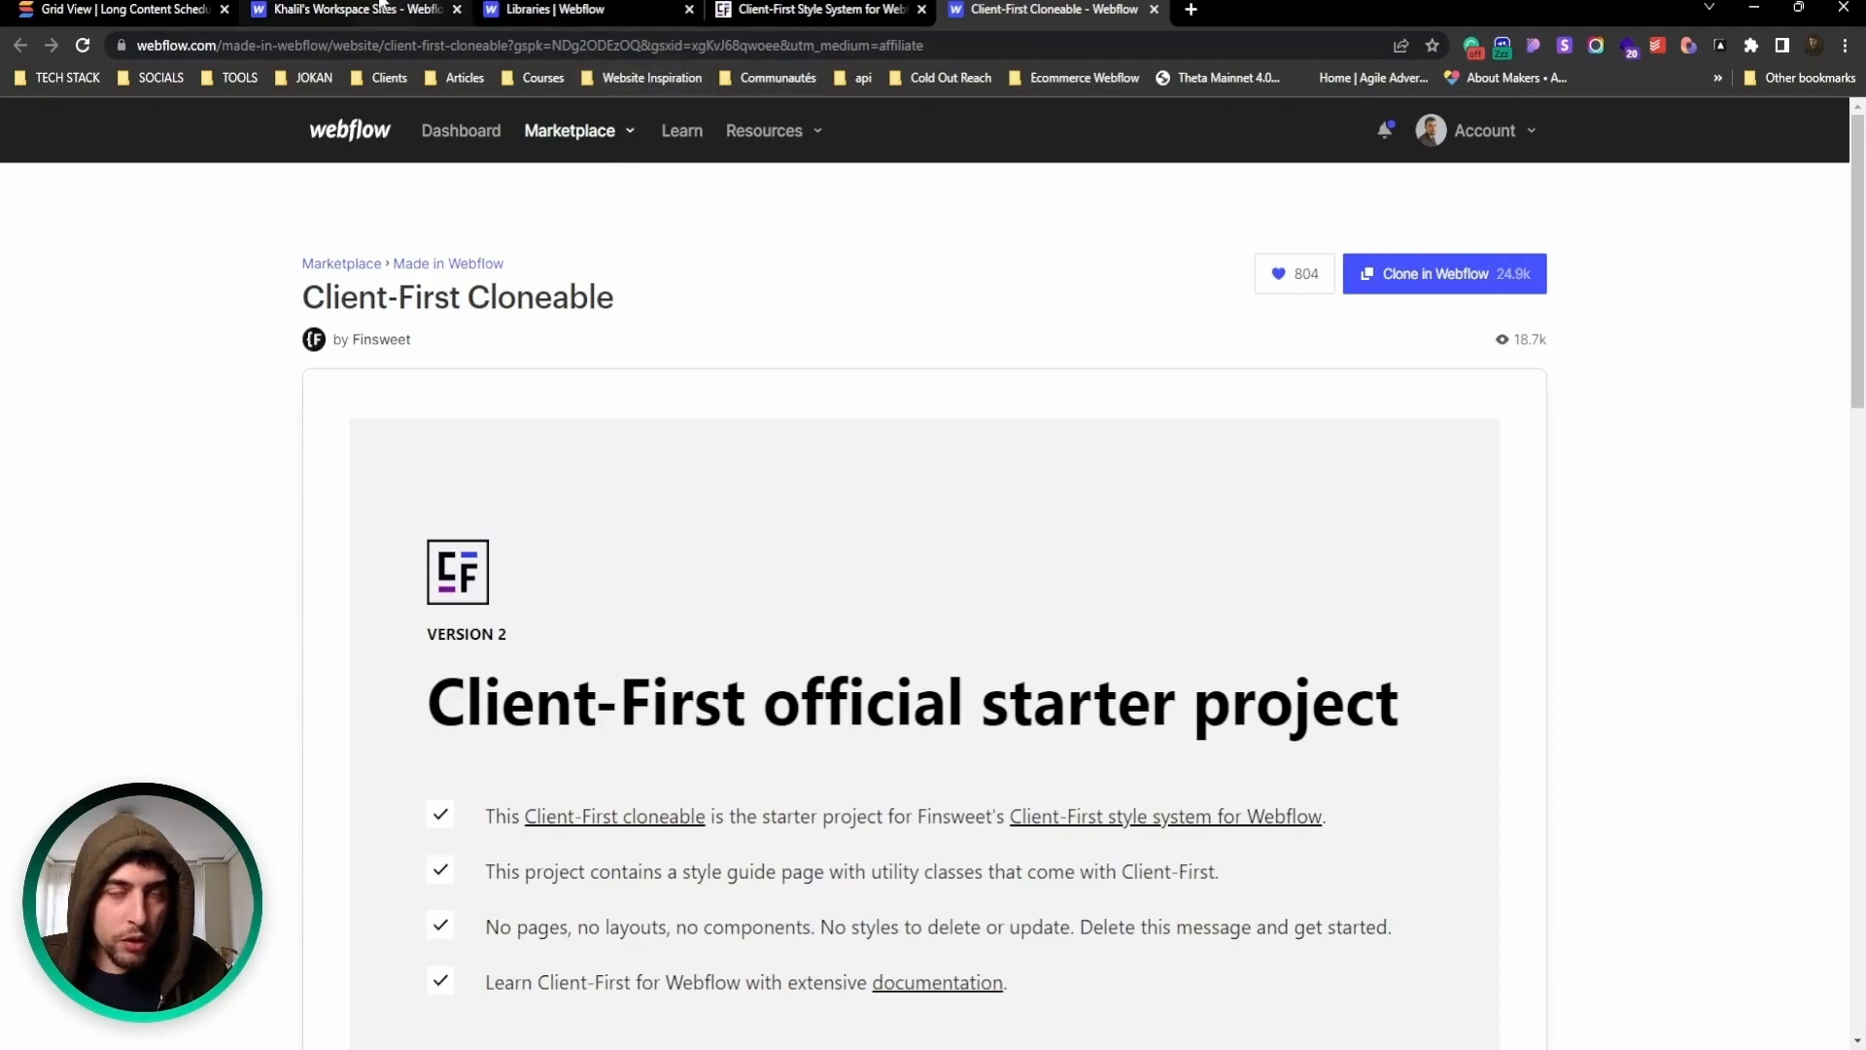
Step: Open the site settings of "Template - Client-First Style Guide" from the workspace dashboard
left_click(381, 7)
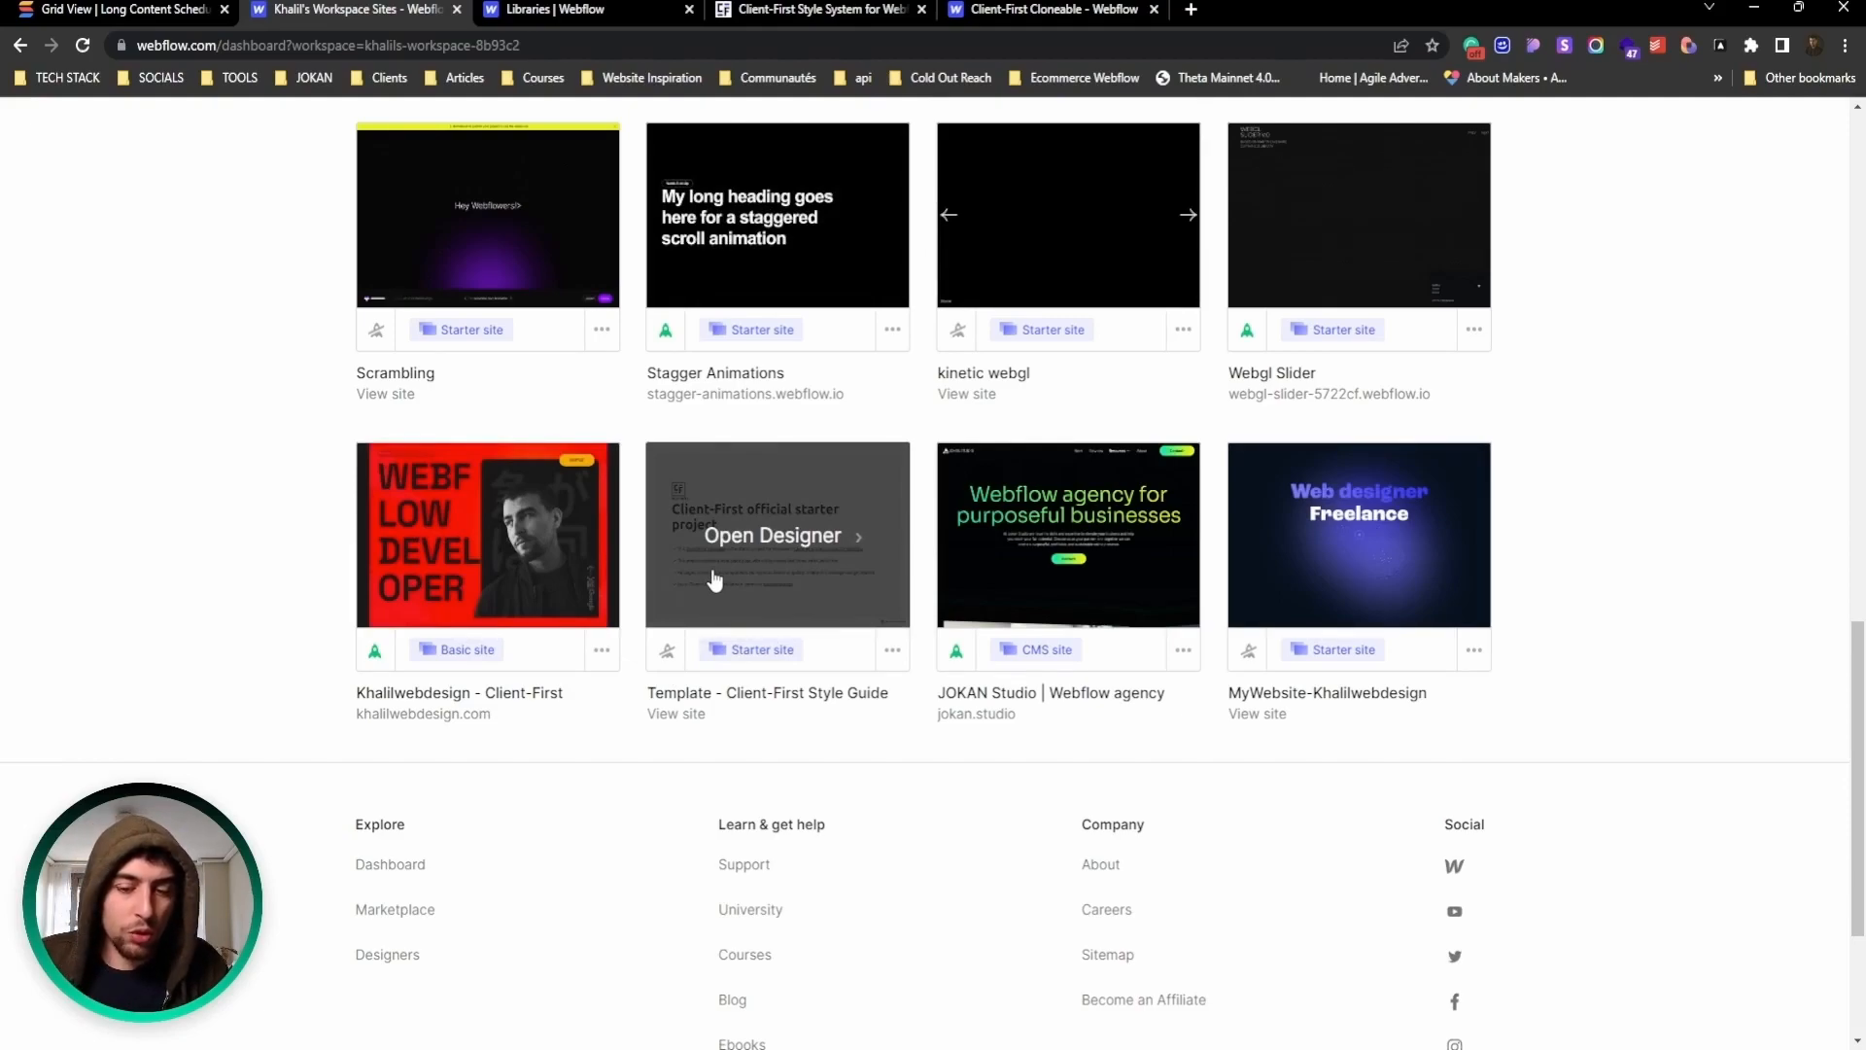
left_click(893, 650)
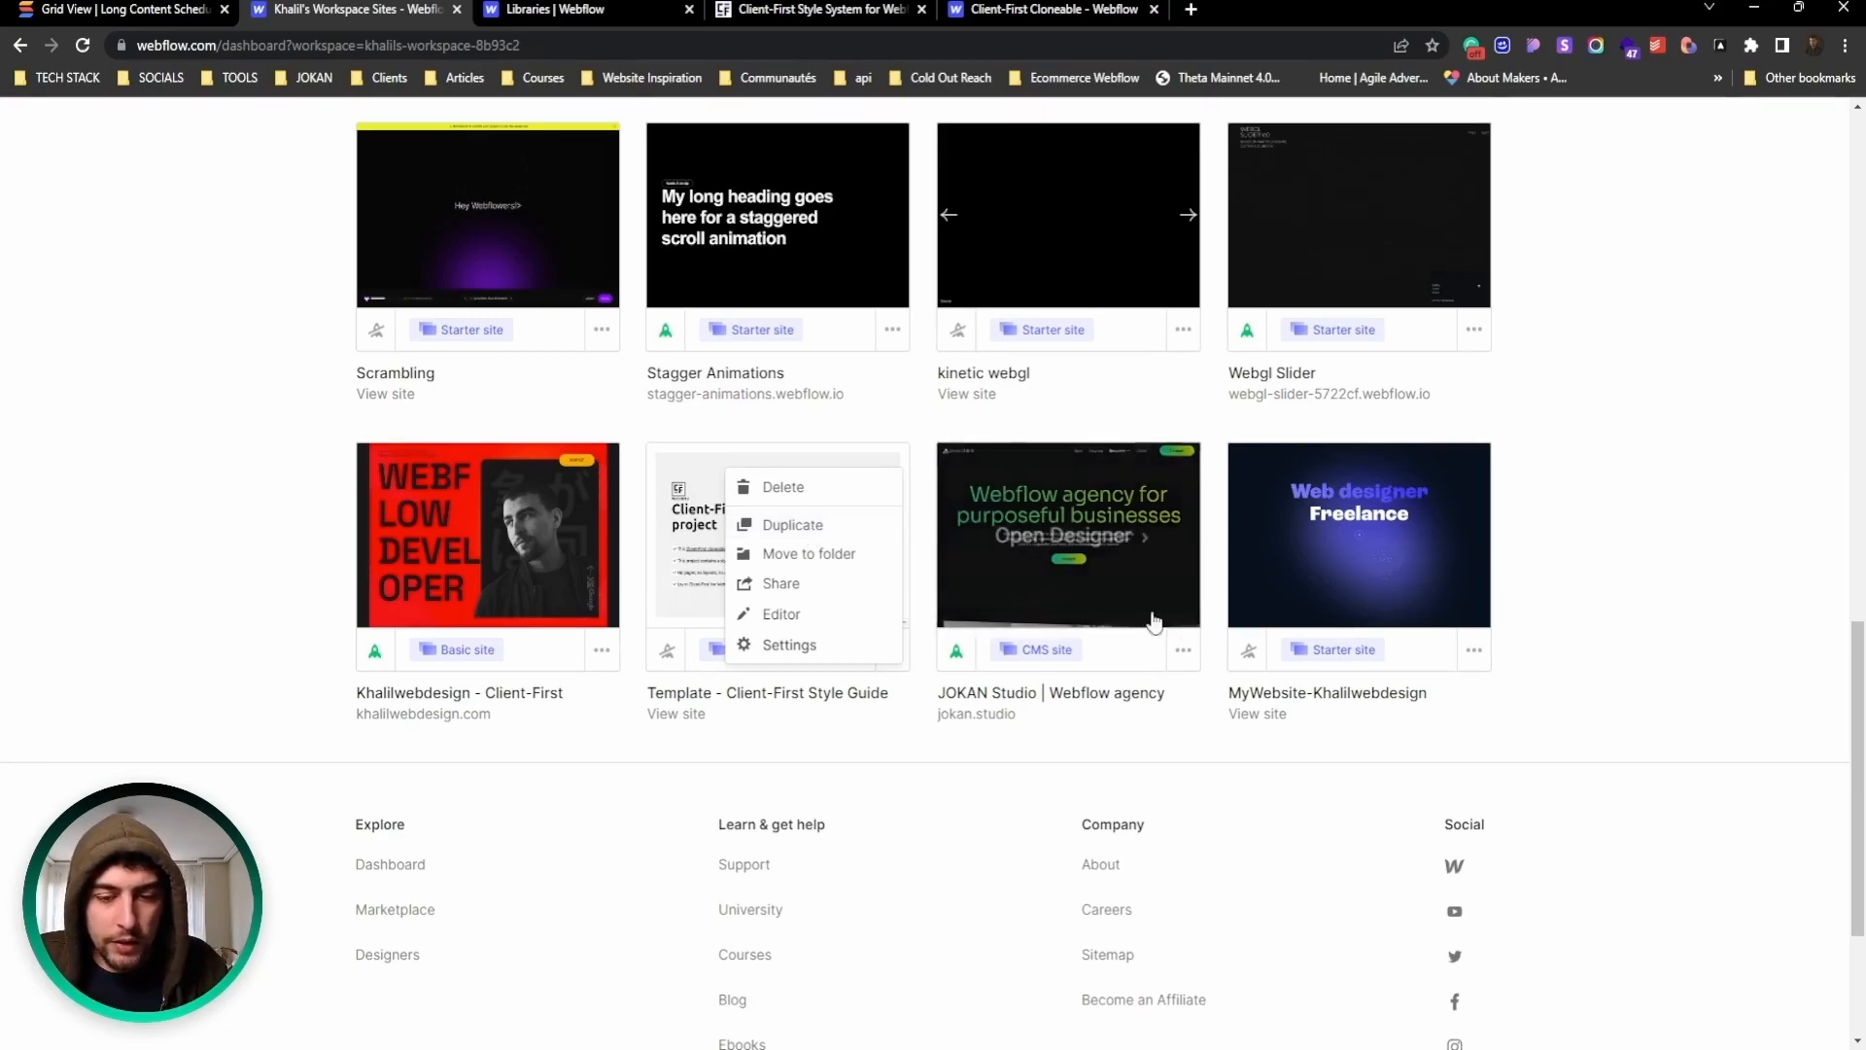
left_click(175, 498)
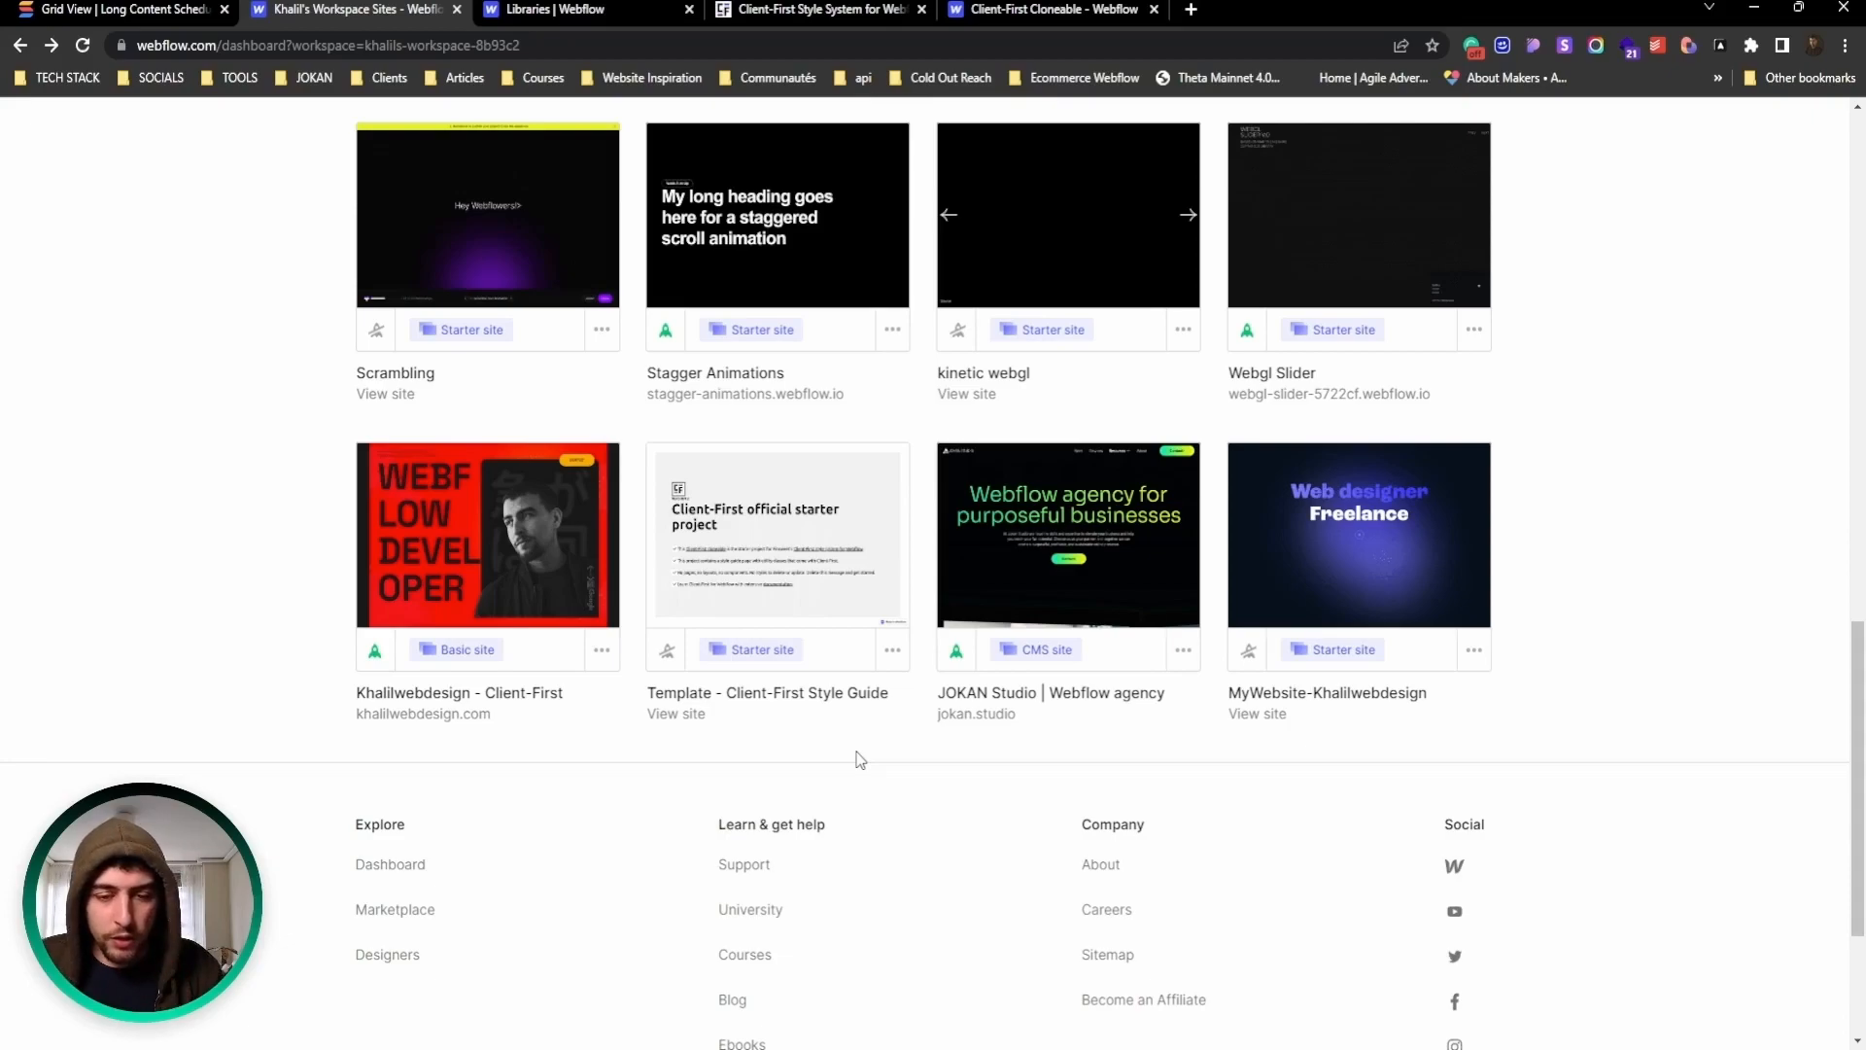
left_click(892, 651)
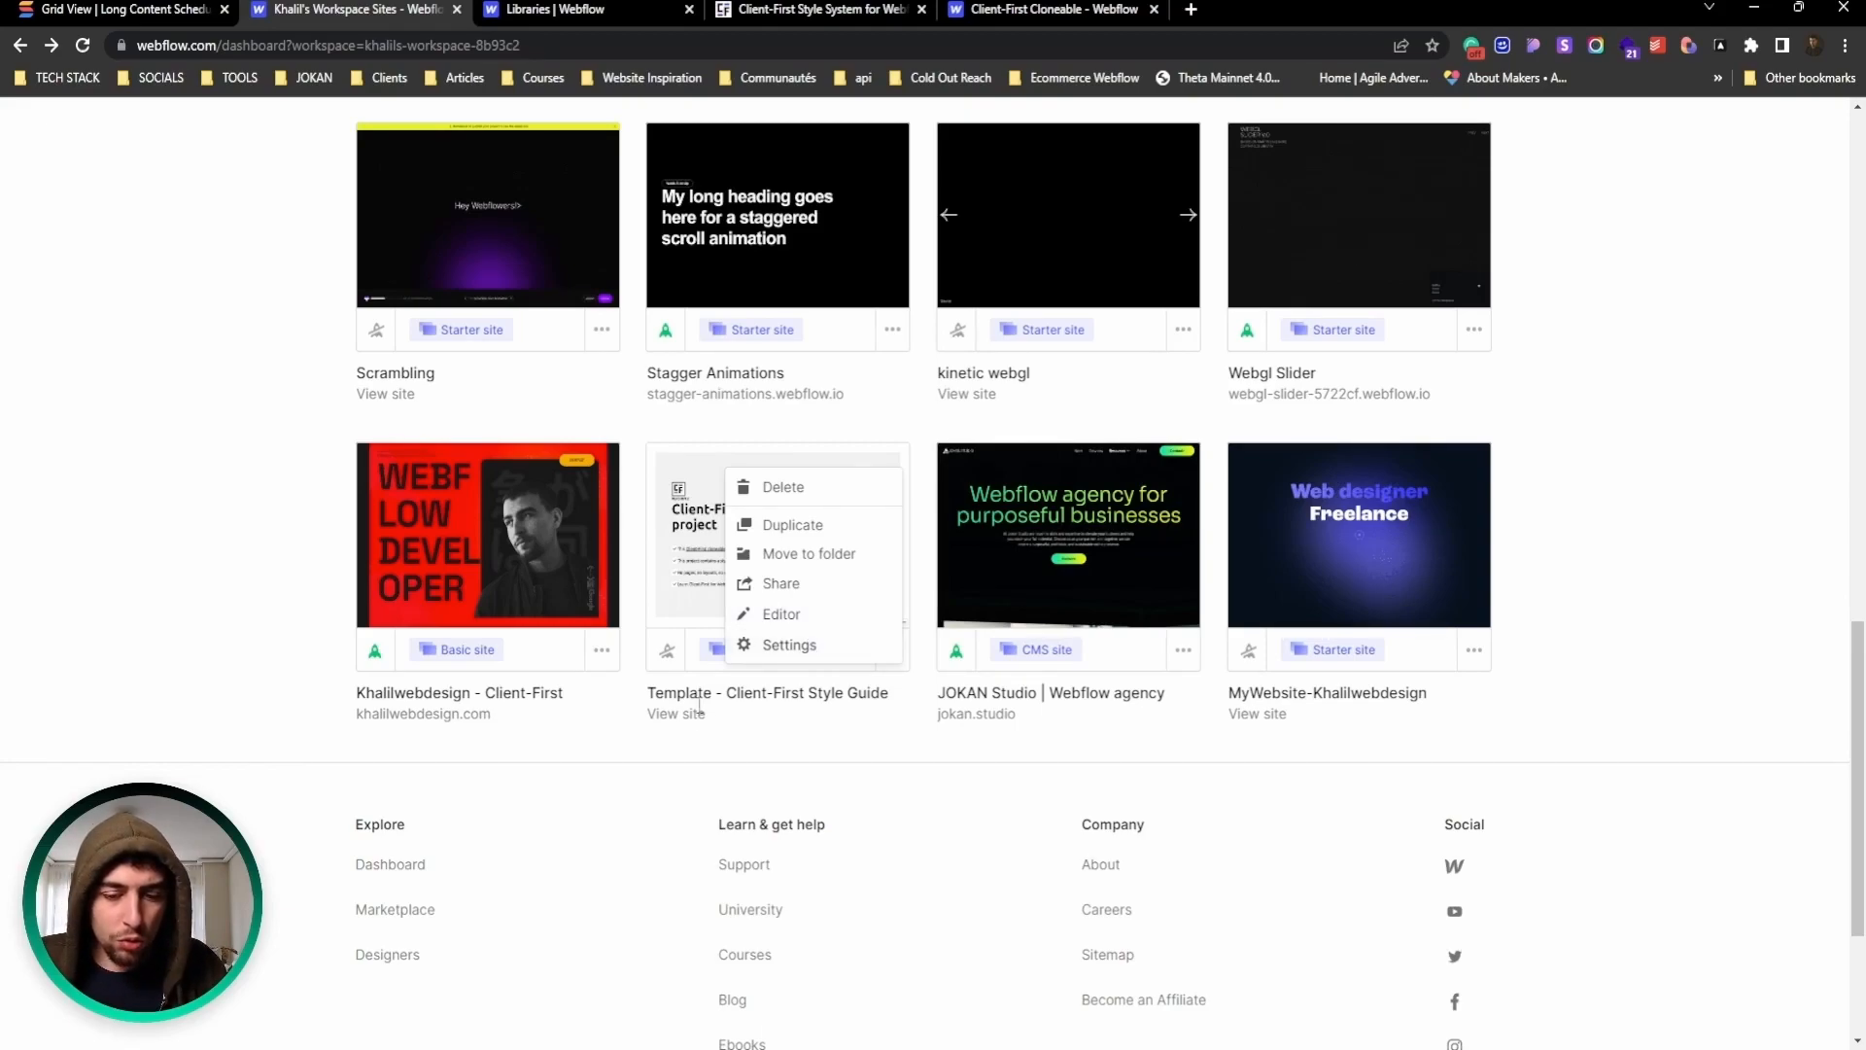
left_click(824, 761)
left_click(897, 652)
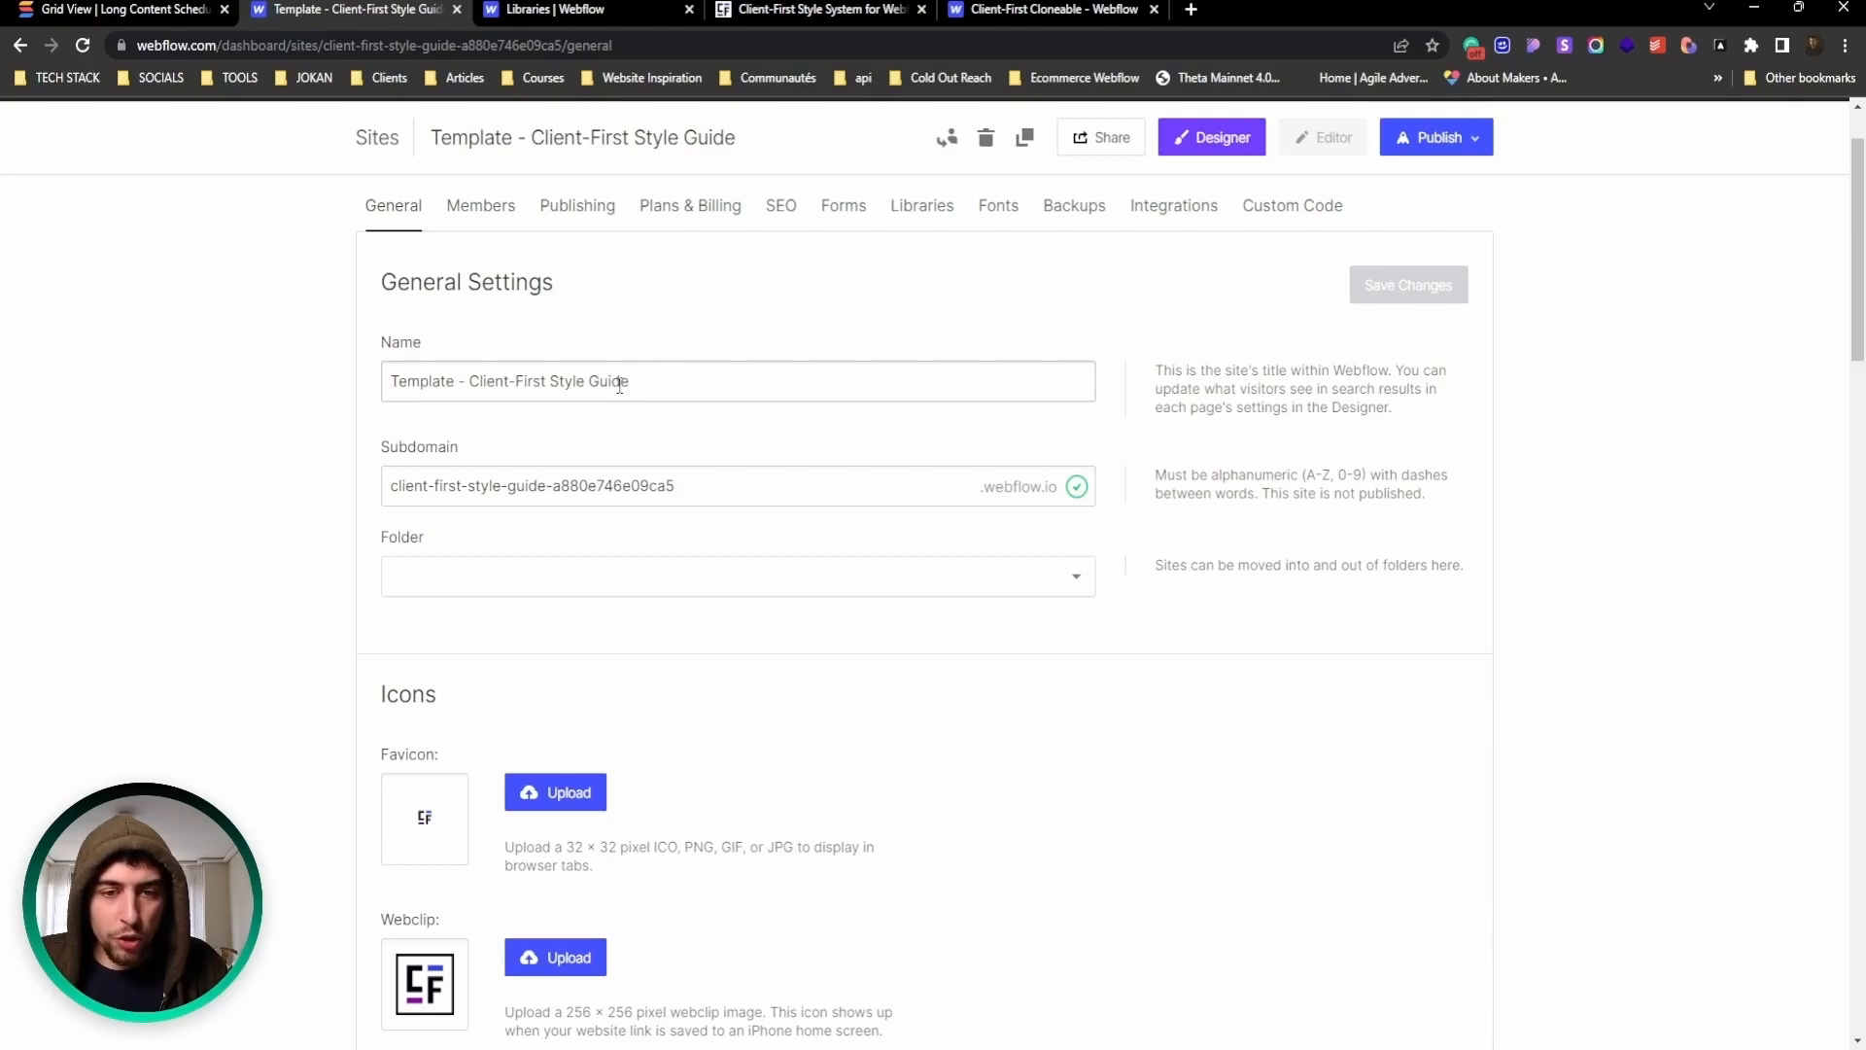
Step: Examine the site's name and subdomain in the general settings
scroll(525, 379, "down", 1)
scroll(389, 374, "up", 1)
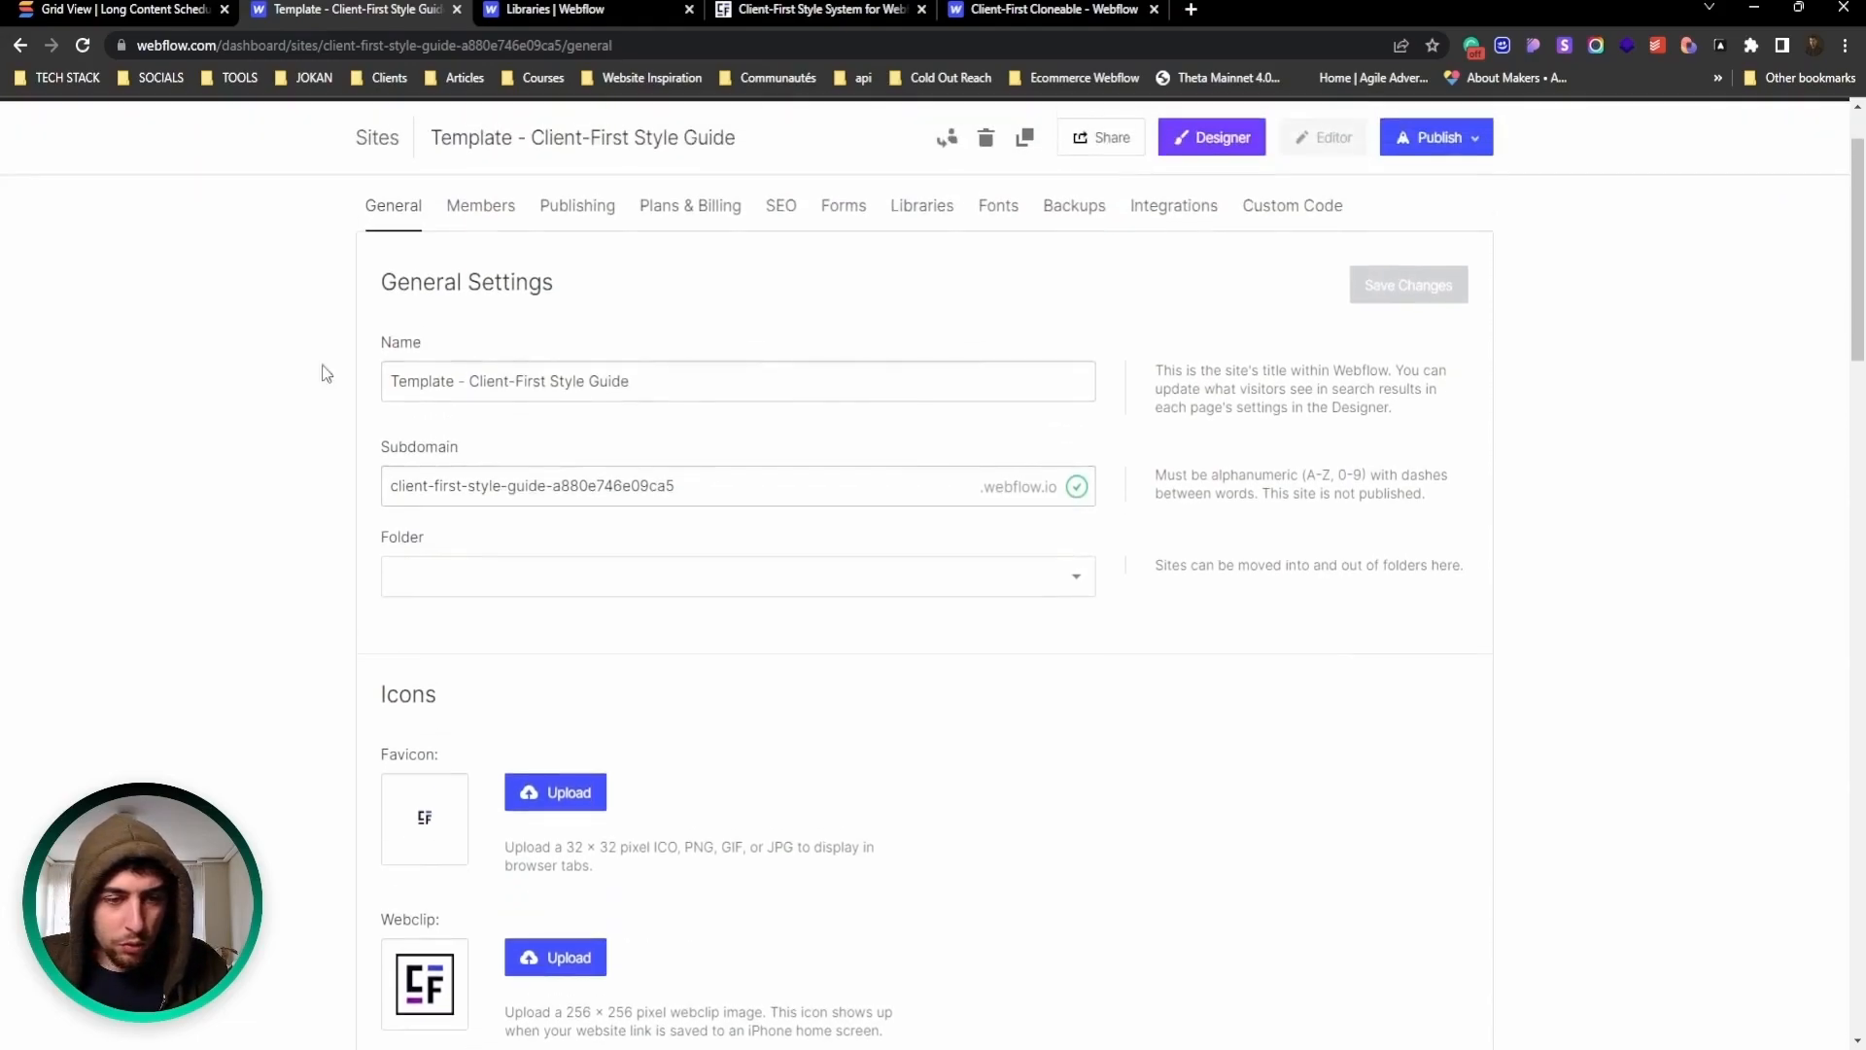
left_click_drag(755, 387, 312, 387)
left_click(165, 394)
left_click_drag(680, 486, 261, 480)
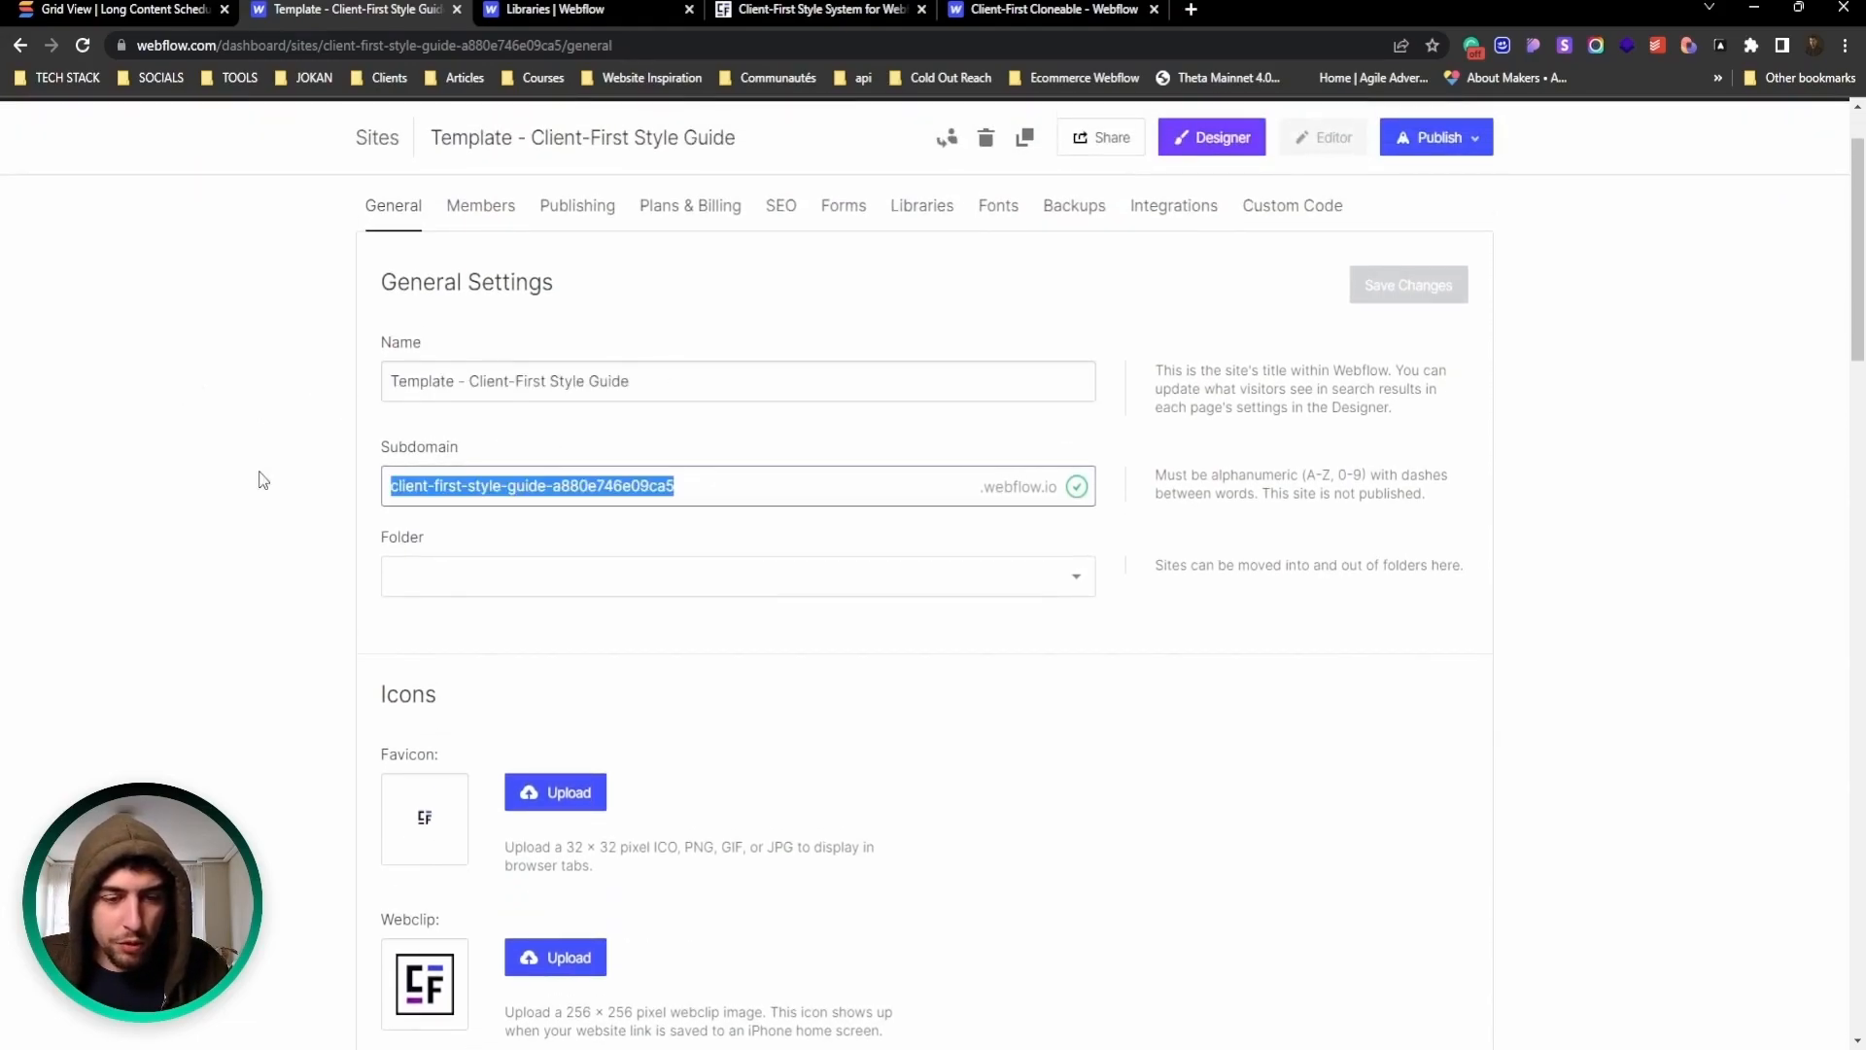
left_click(481, 487)
left_click_drag(552, 488, 226, 495)
left_click(225, 494)
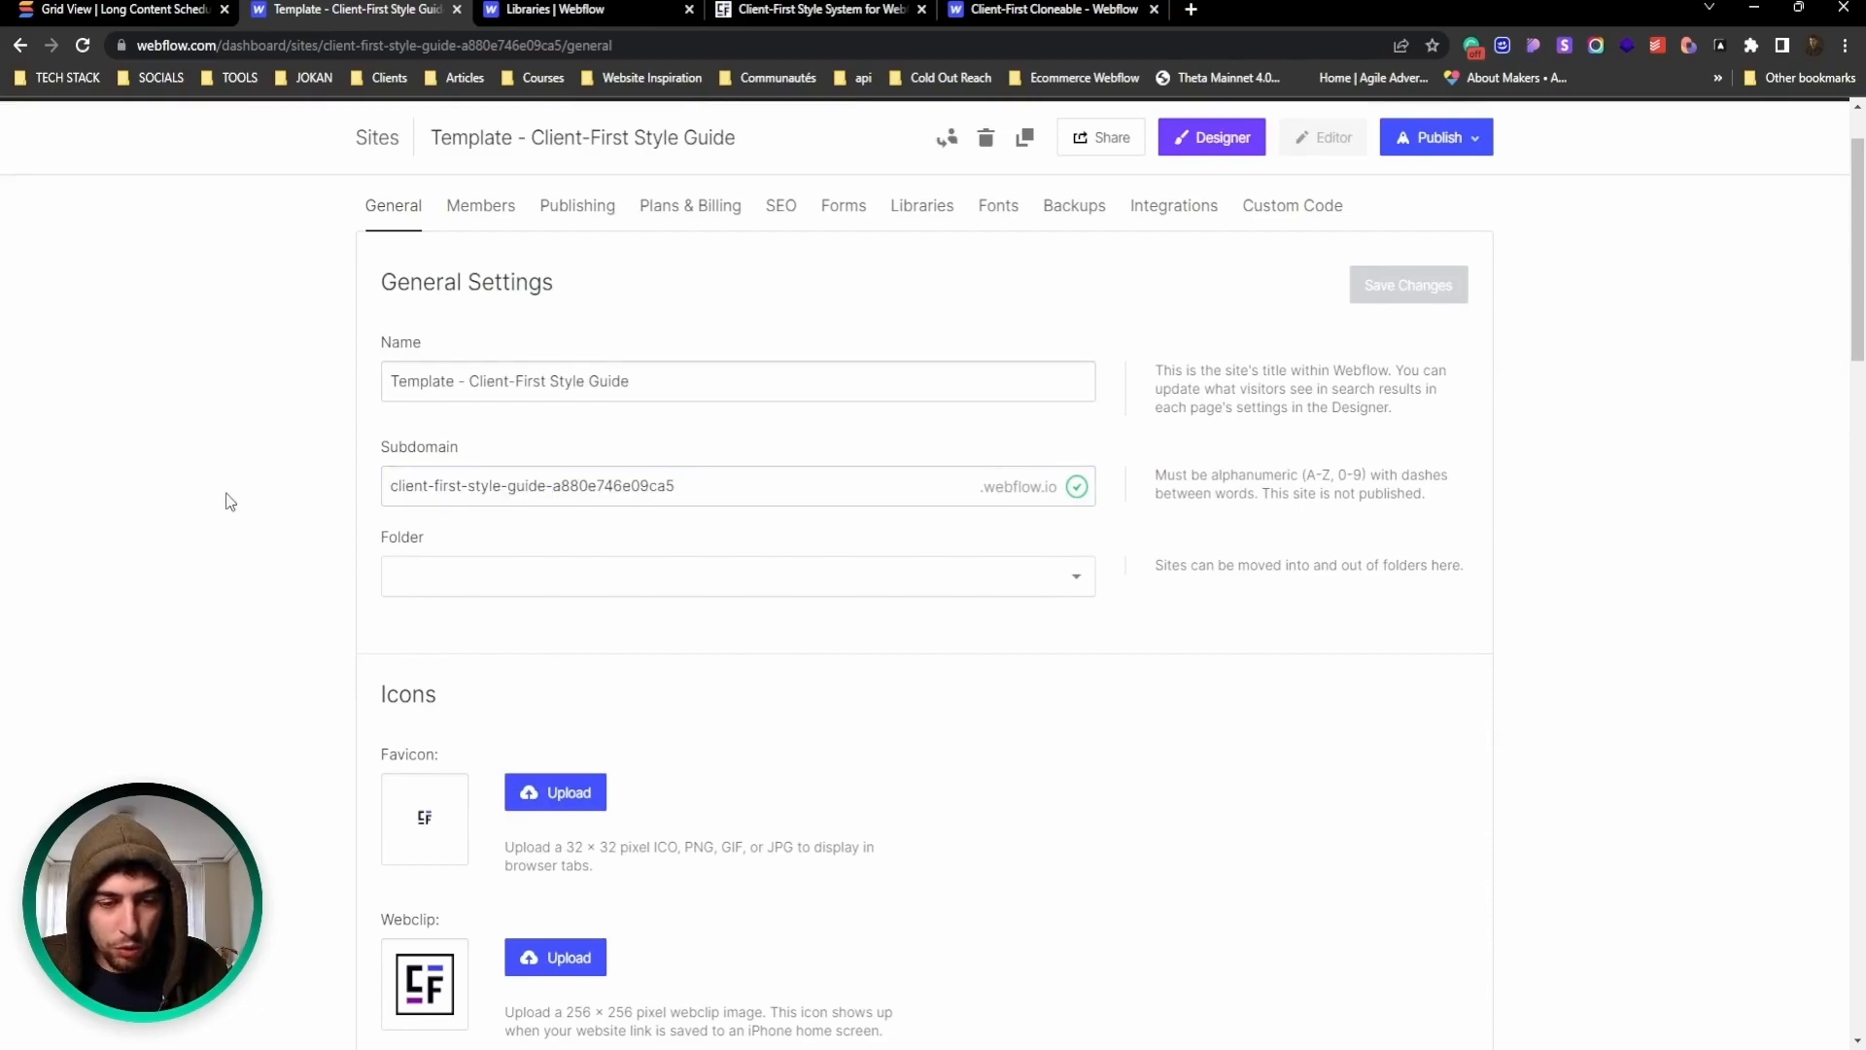
Step: Enter "en" as the site's language code in the localization settings
scroll(292, 496, "down", 2)
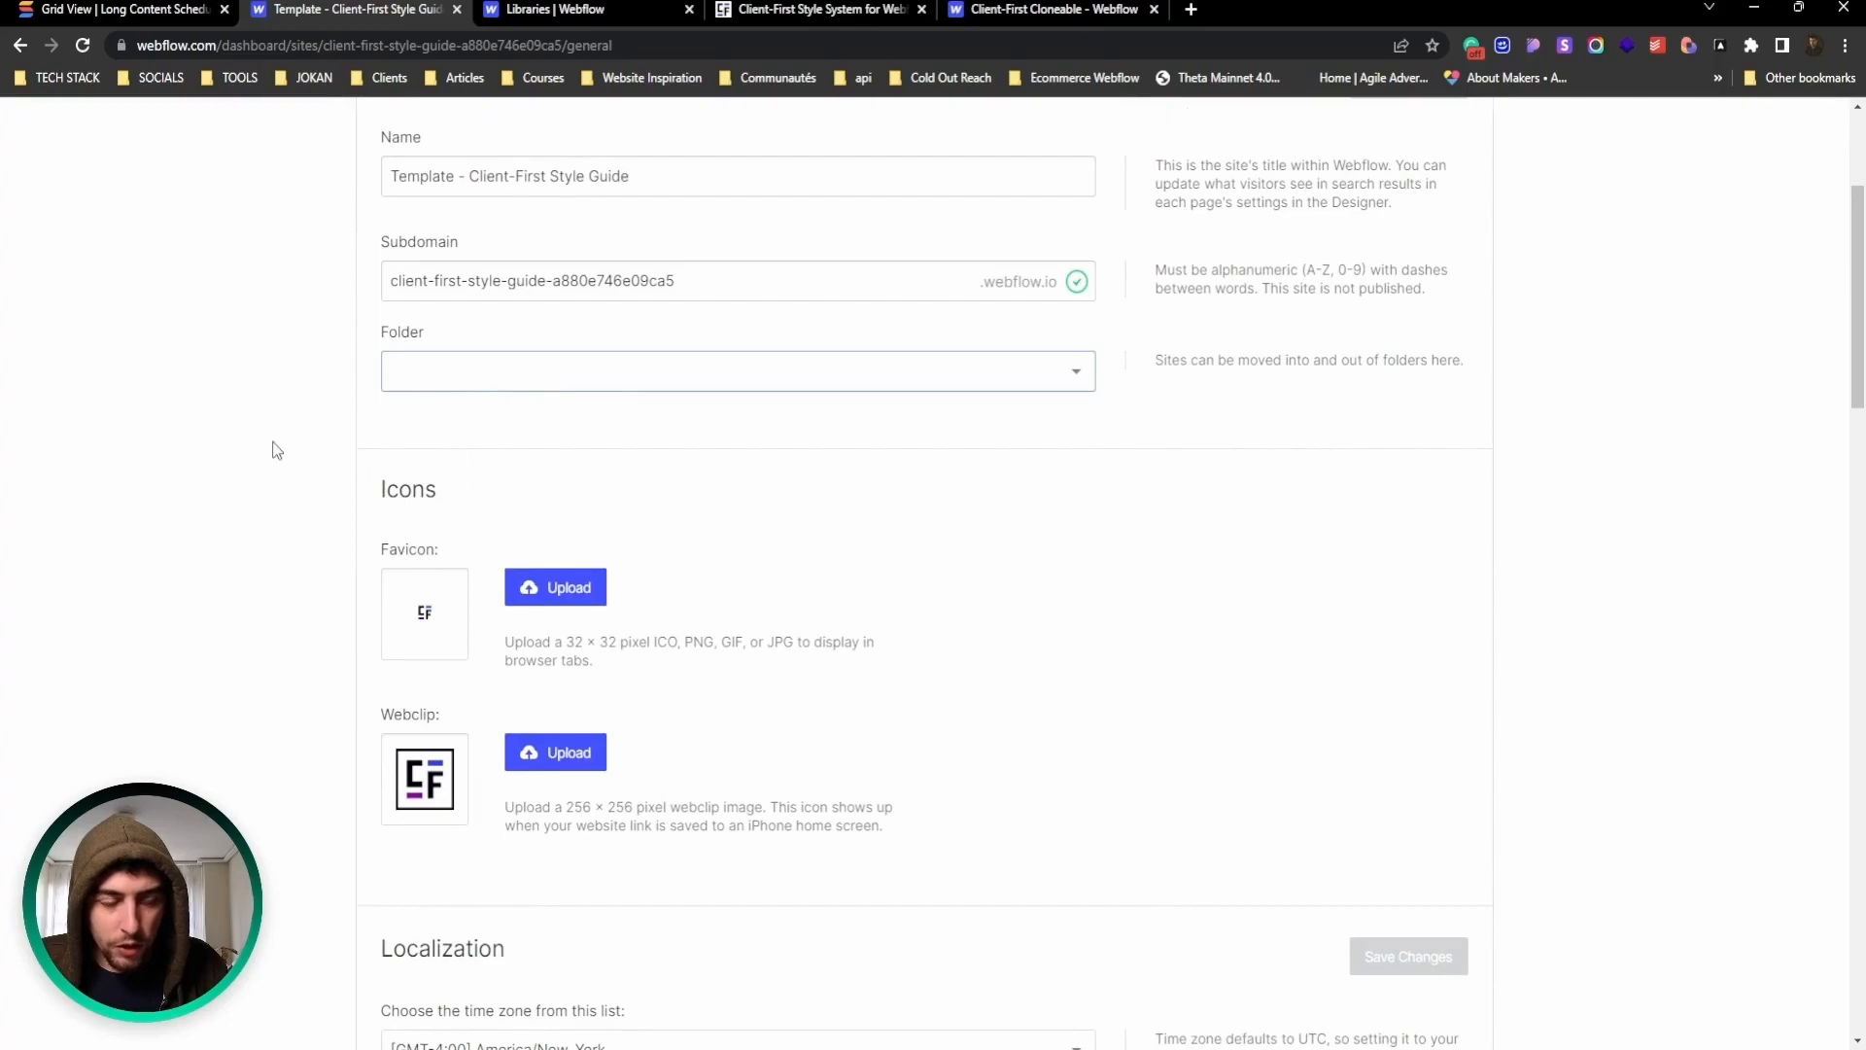
scroll(295, 449, "down", 2)
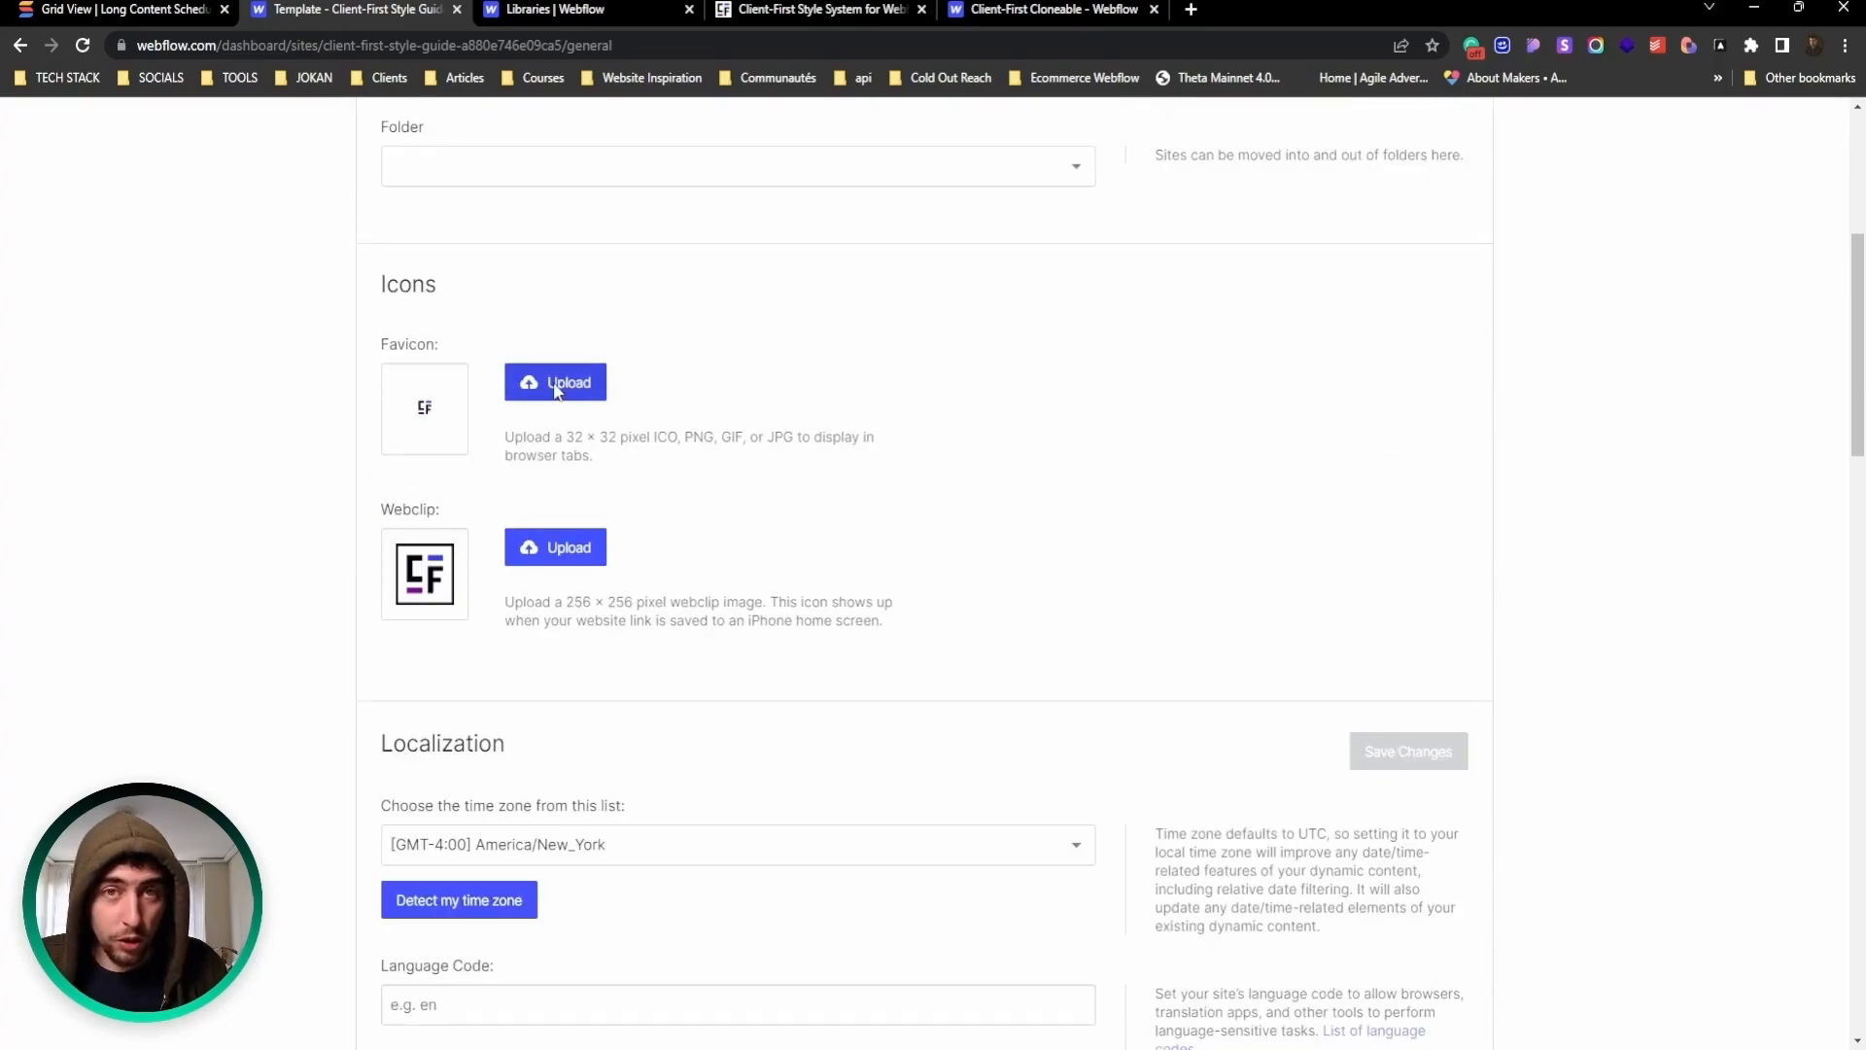
scroll(505, 428, "down", 4)
left_click(539, 602)
type("en")
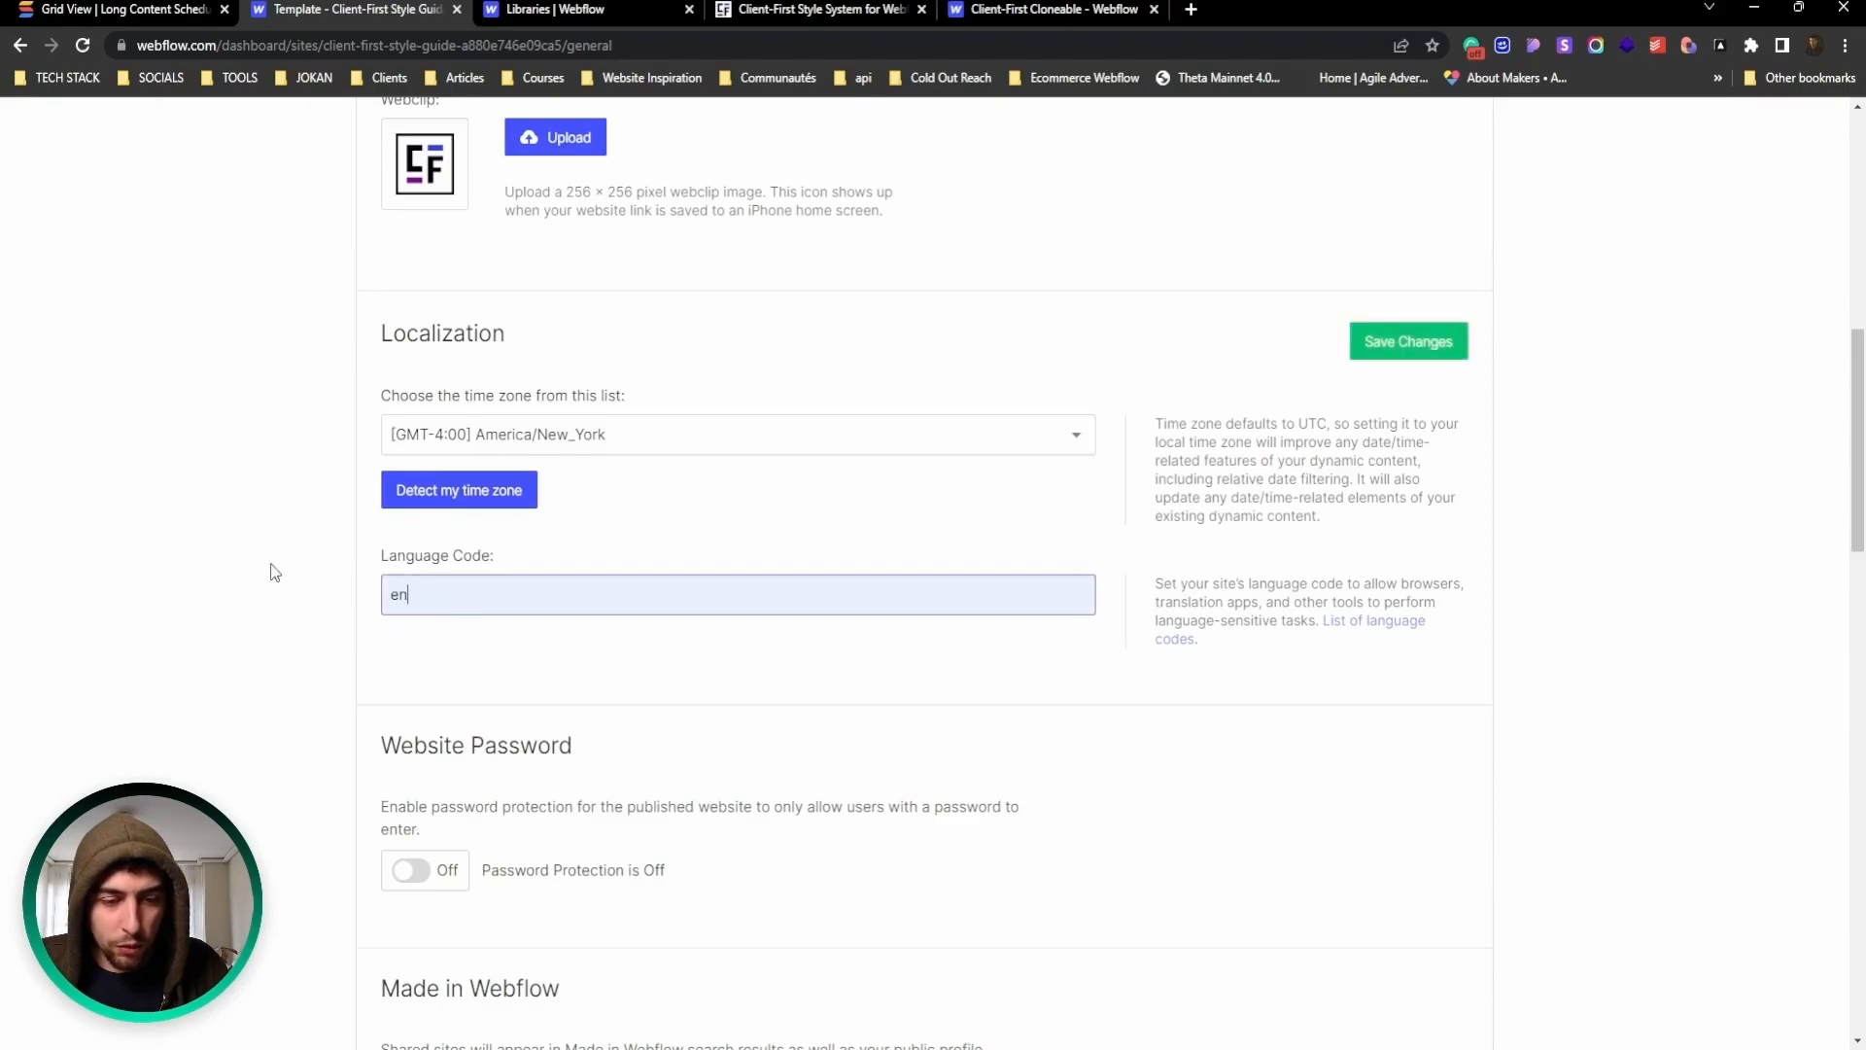
Step: Review the rest of the general settings and the site's Google, custom and Adobe font options
scroll(506, 583, "down", 5)
scroll(587, 346, "up", 14)
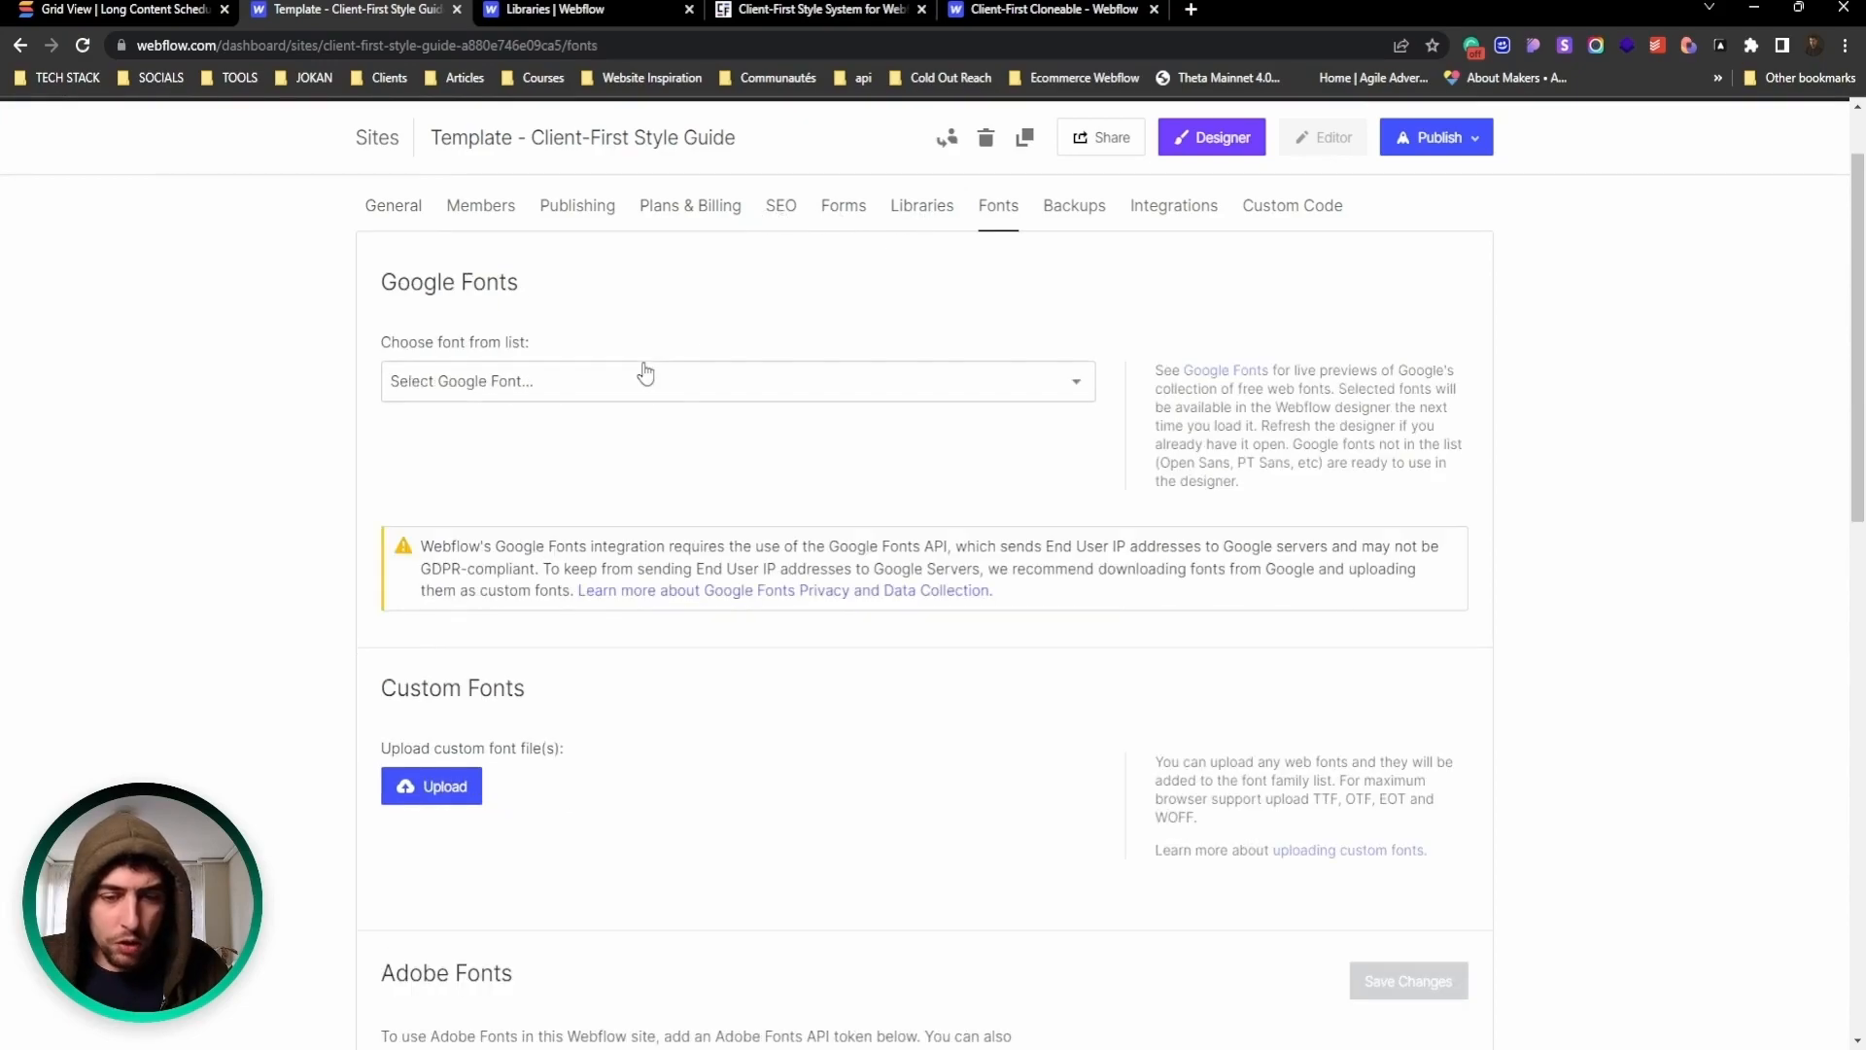
scroll(646, 375, "down", 1)
scroll(646, 375, "down", 2)
scroll(680, 389, "up", 1)
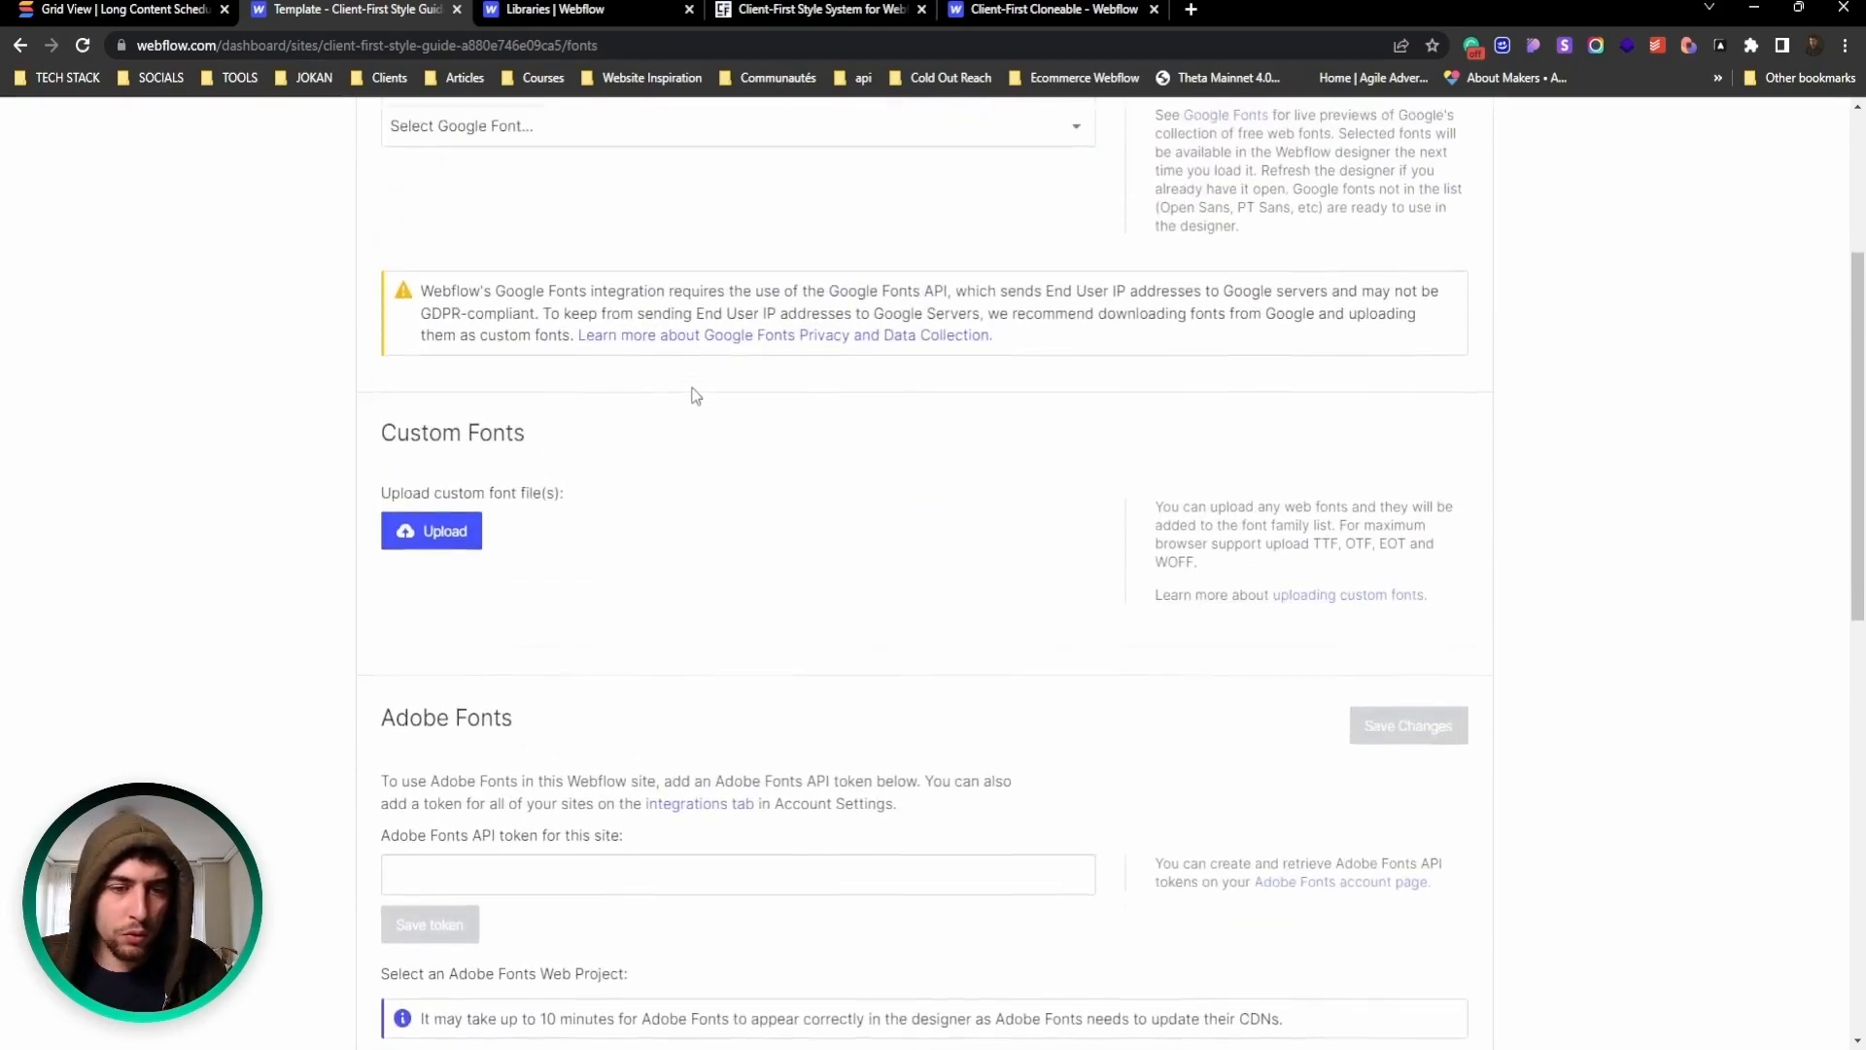
scroll(681, 380, "down", 1)
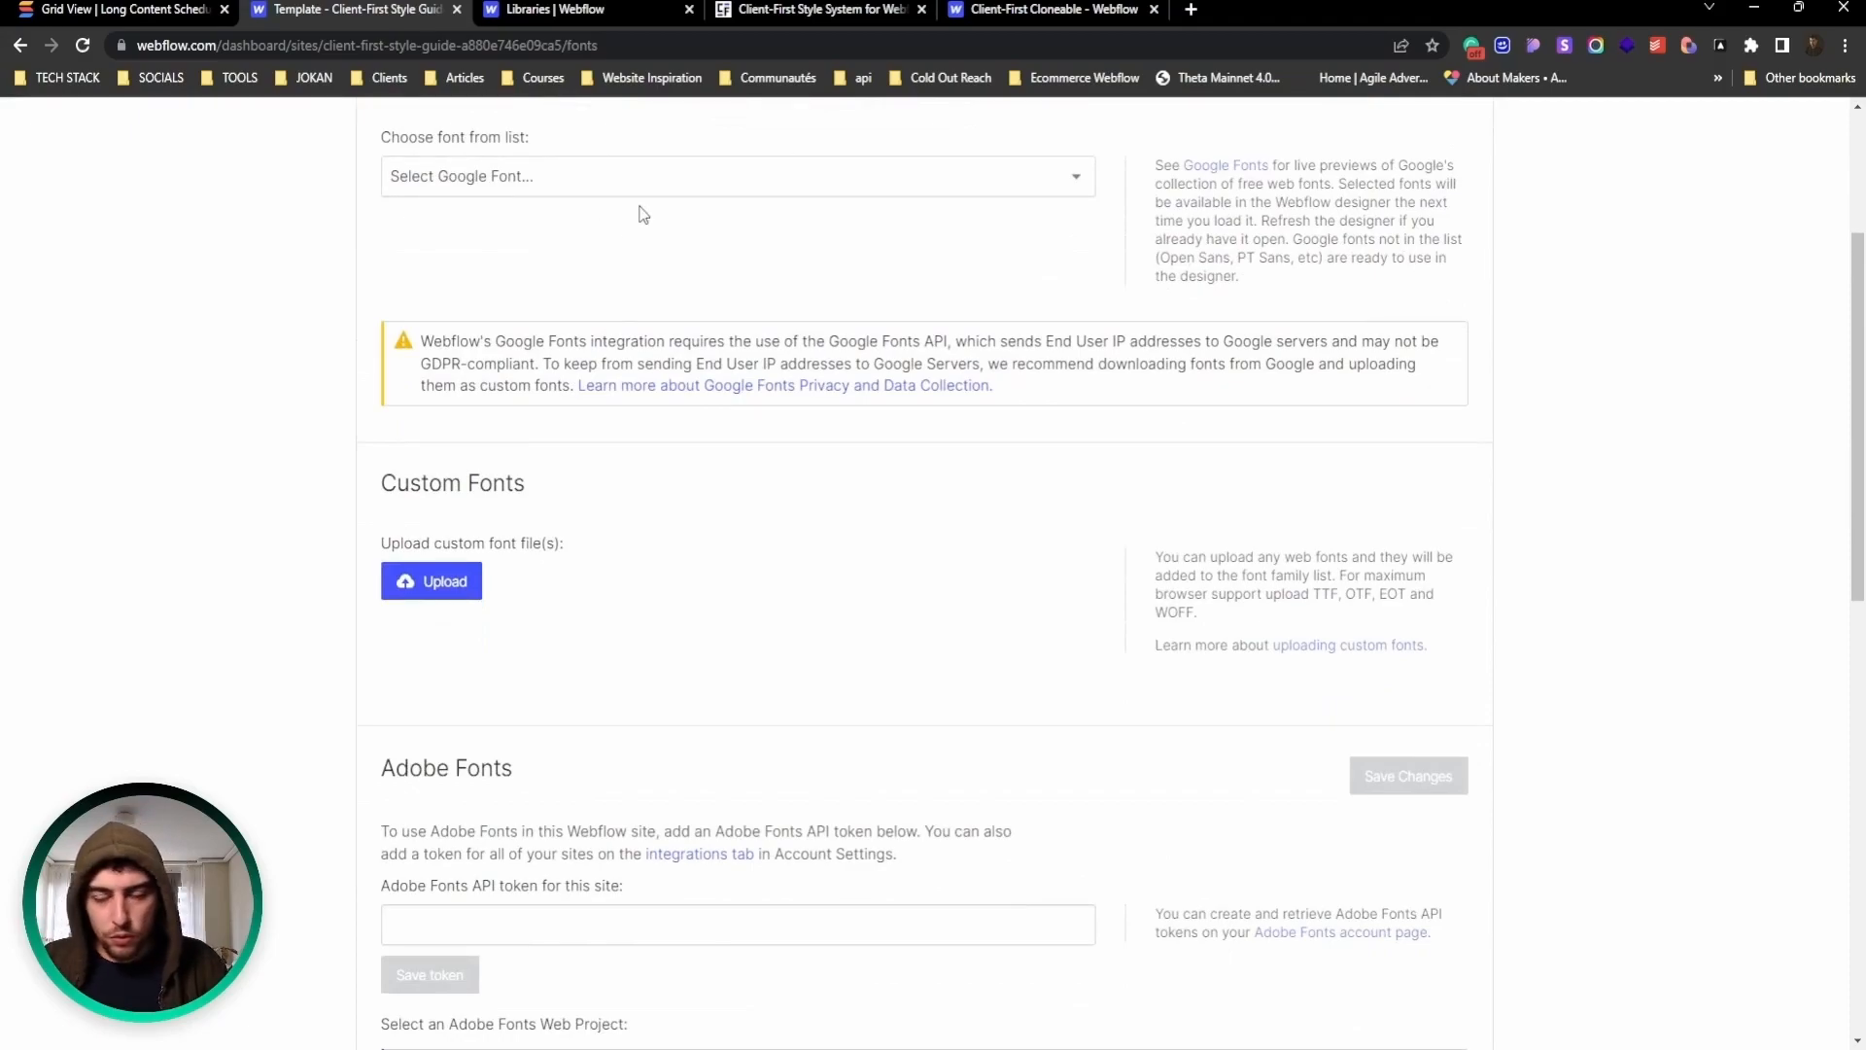
scroll(476, 486, "down", 1)
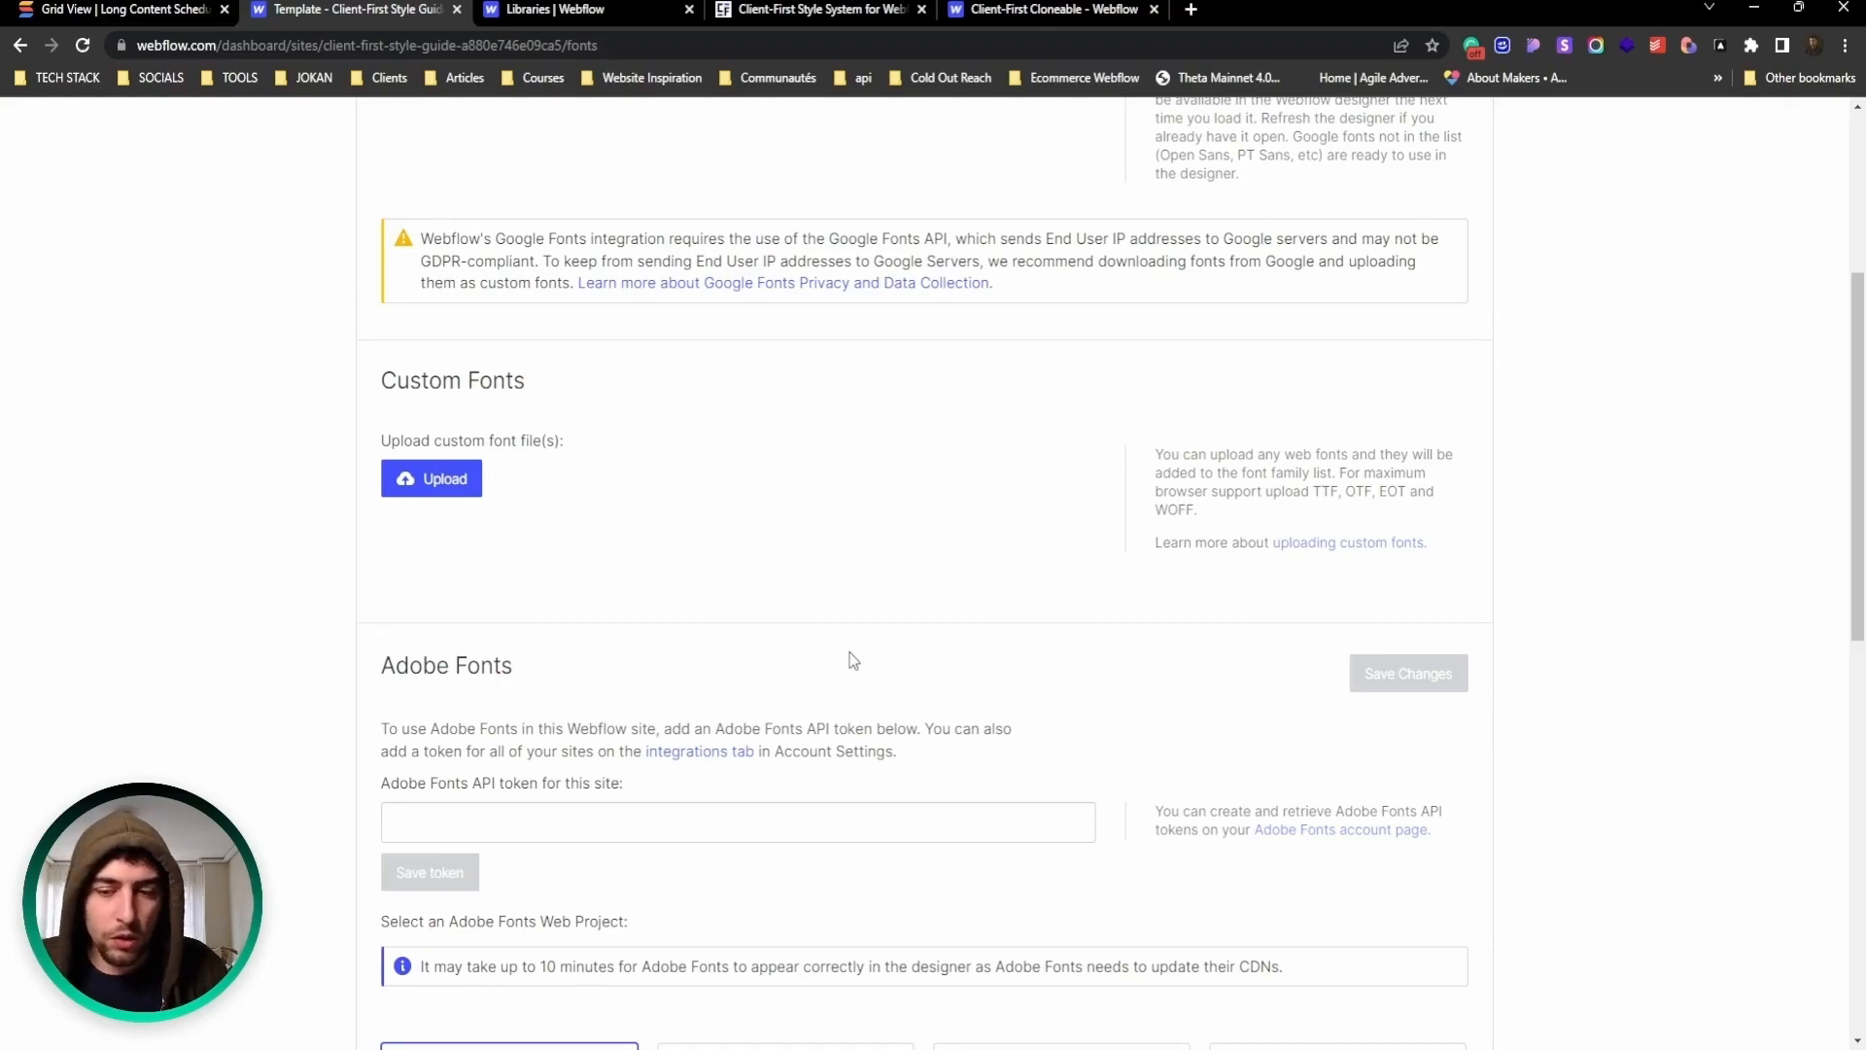
scroll(778, 642, "down", 1)
scroll(756, 632, "up", 1)
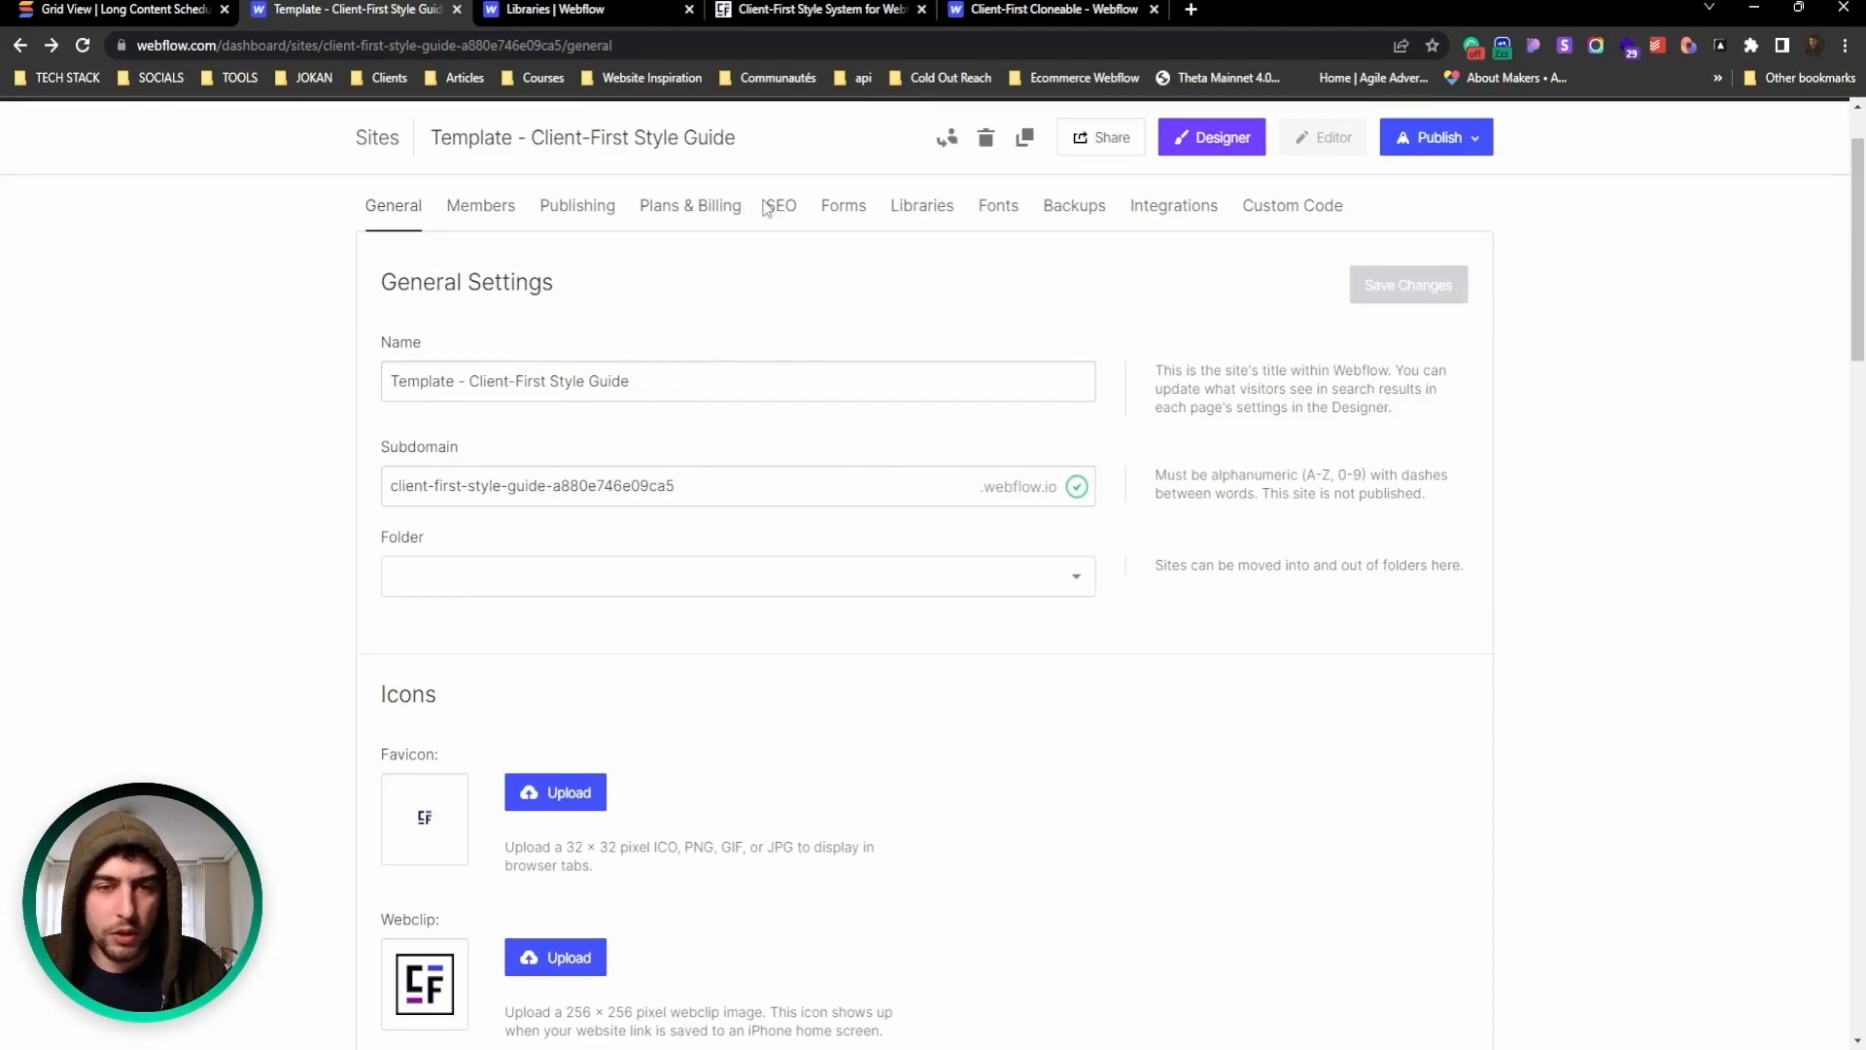
Step: Browse the Webflow libraries and open the details of the Untitled UI library
left_click(519, 7)
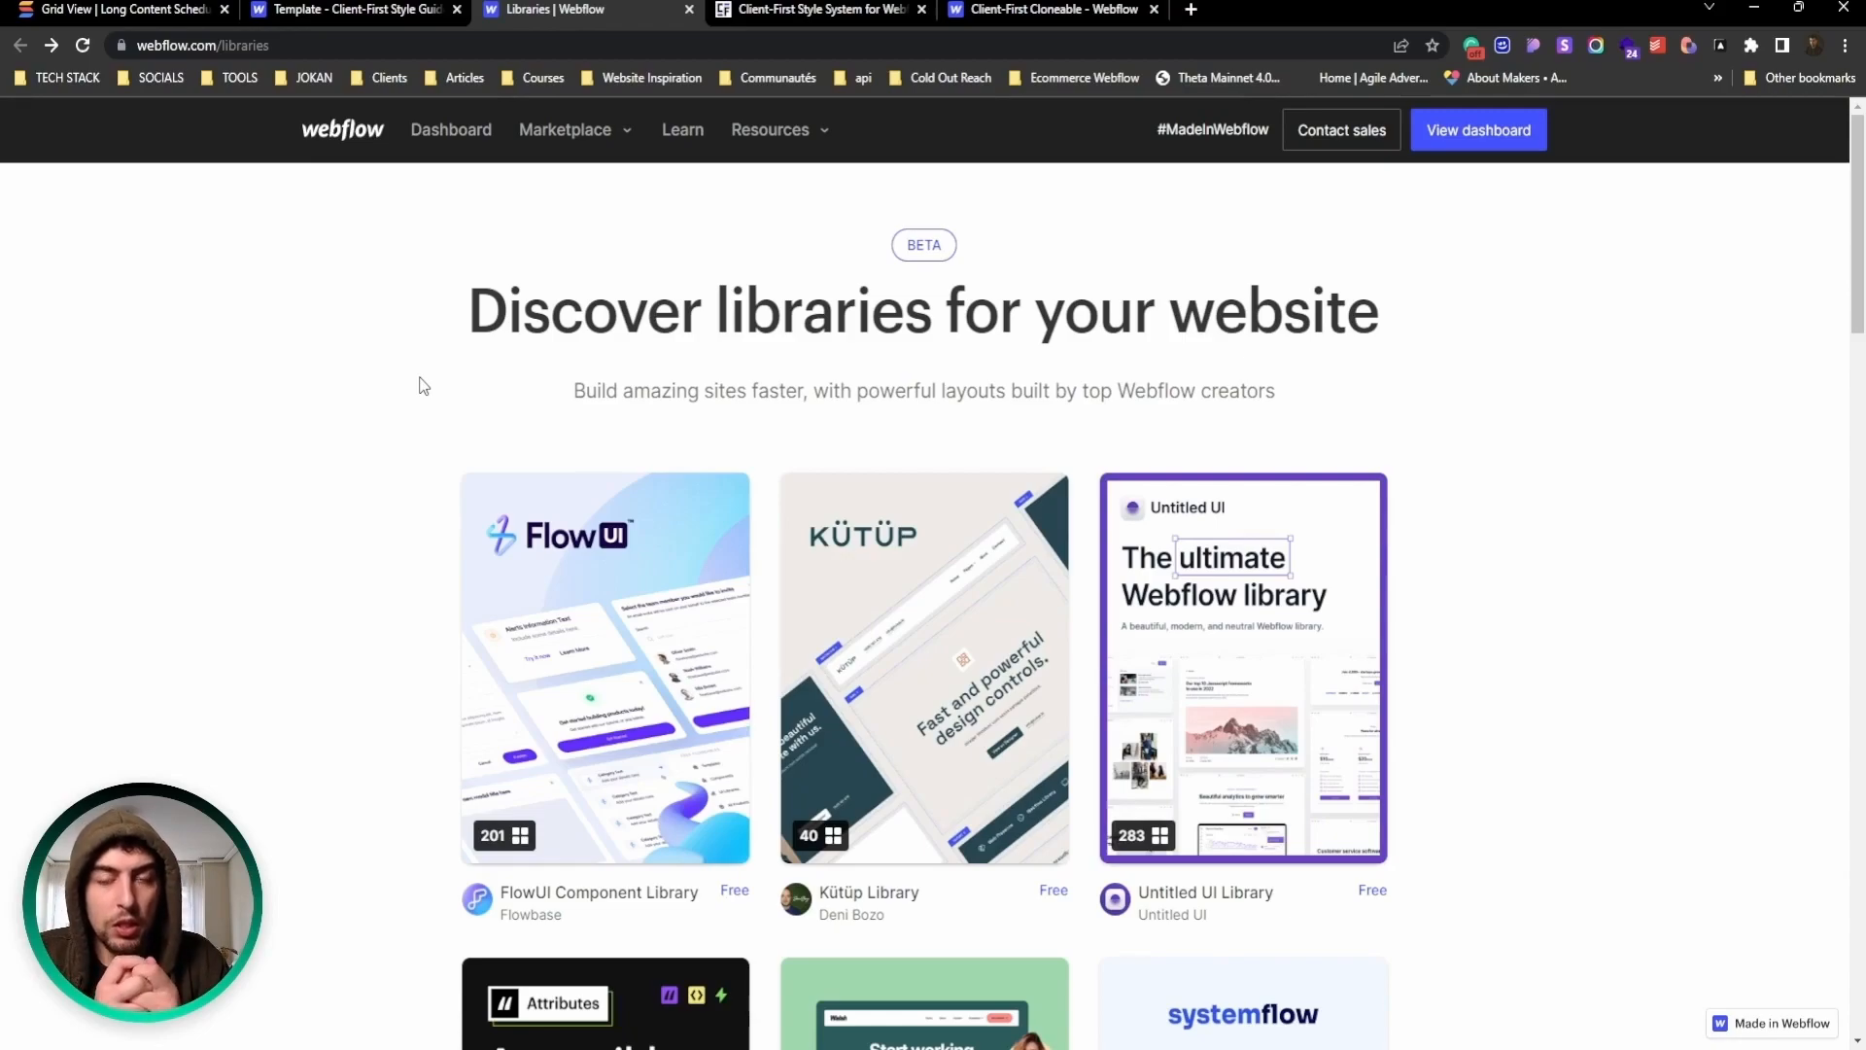
scroll(352, 378, "down", 2)
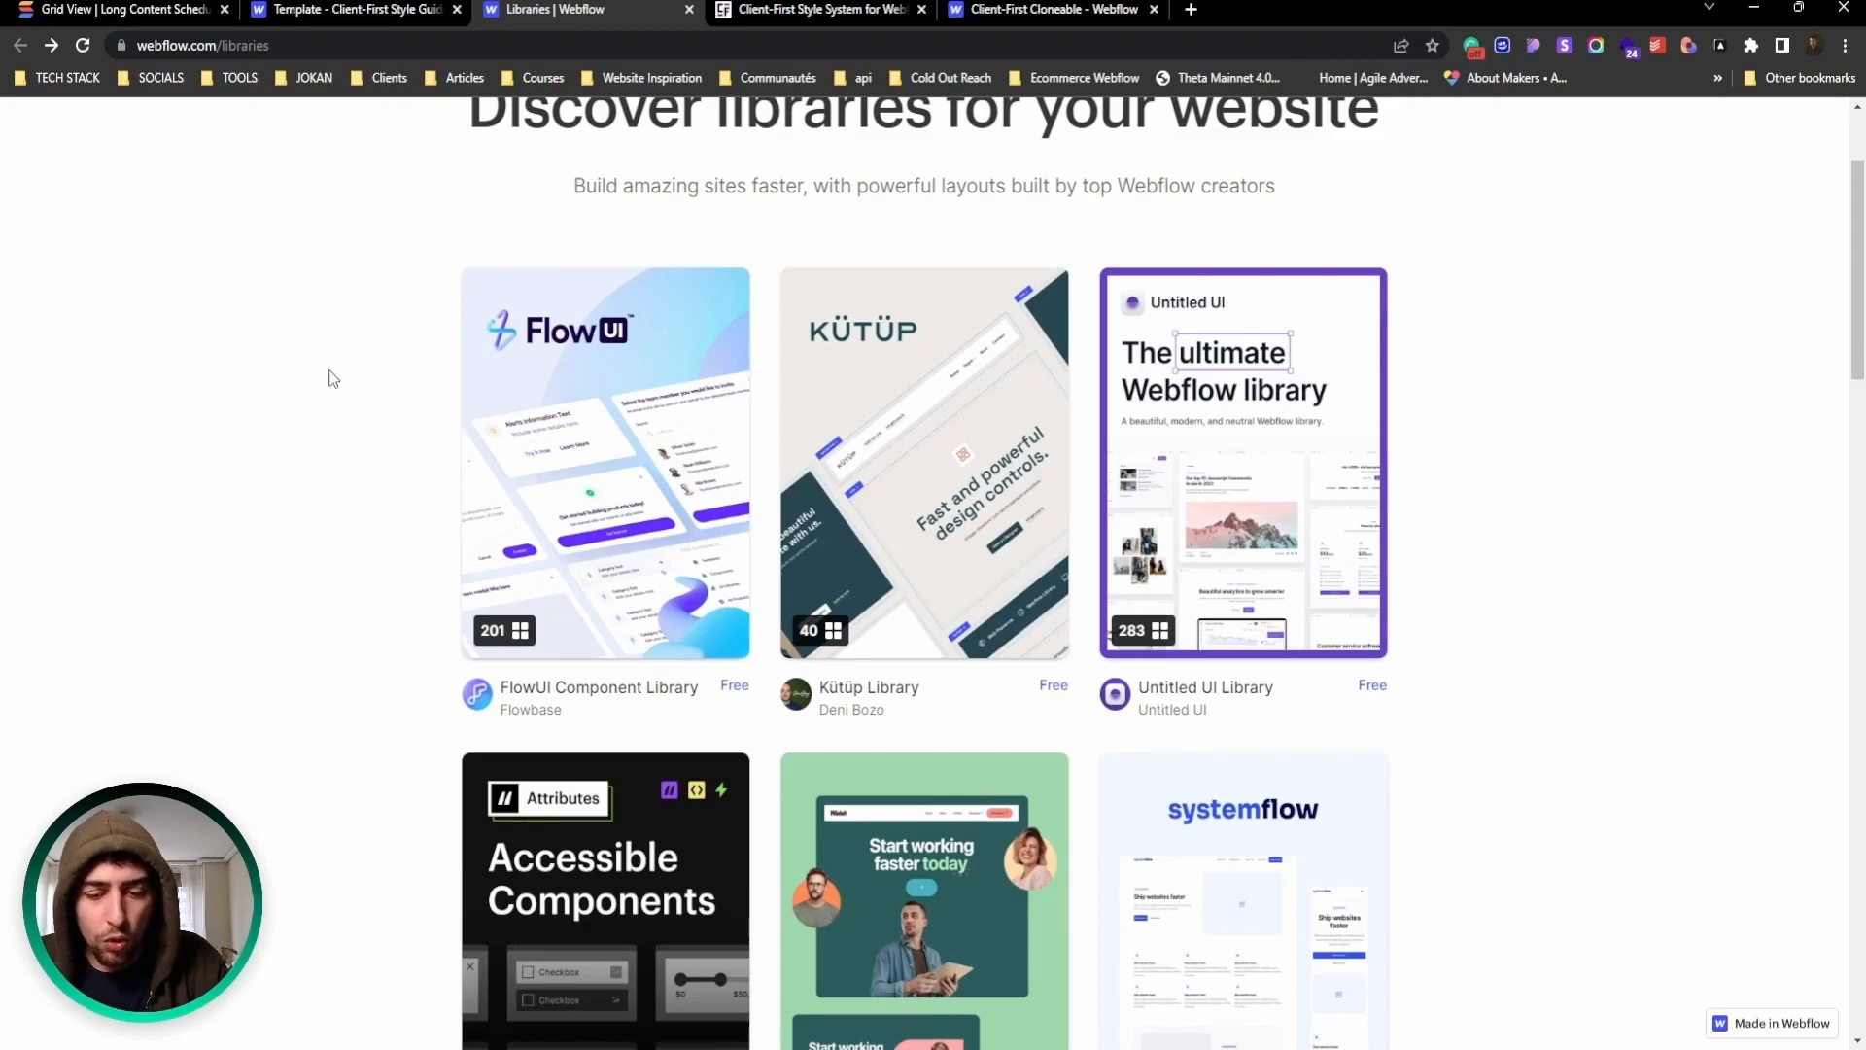
scroll(306, 385, "down", 6)
scroll(316, 392, "up", 1)
scroll(341, 397, "down", 2)
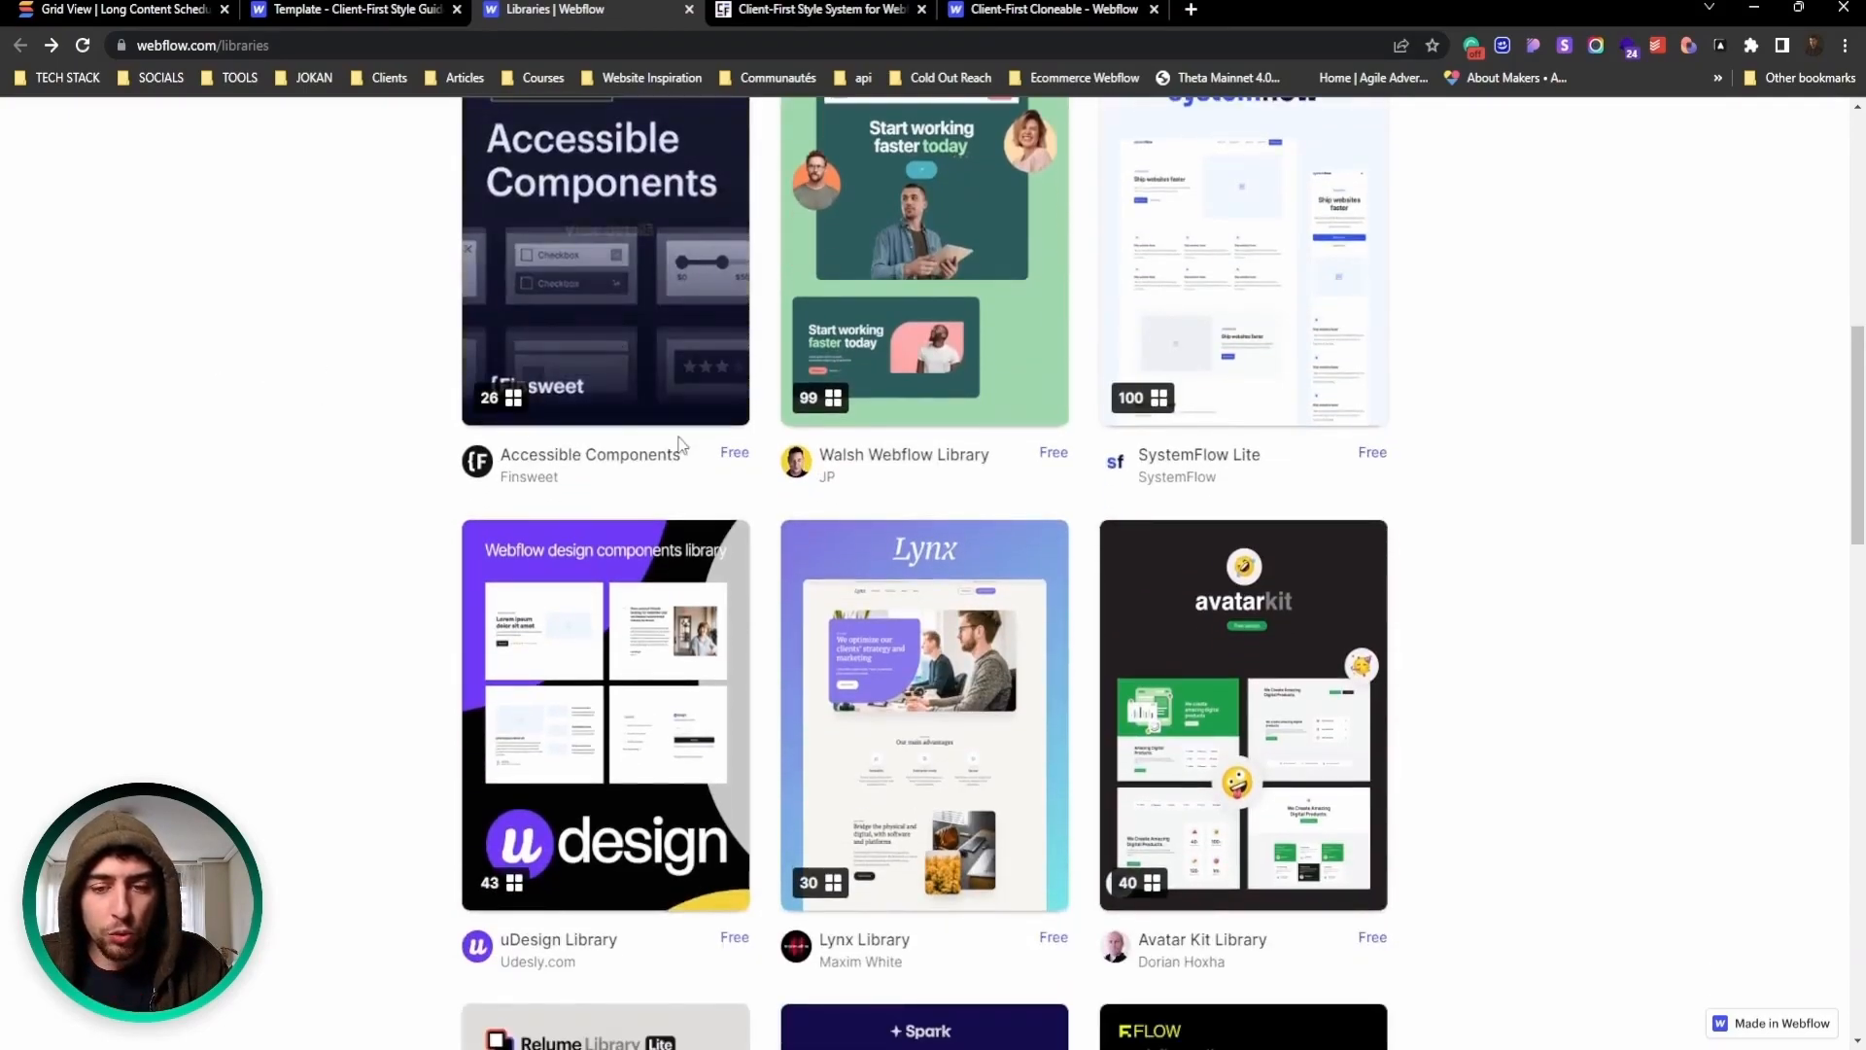
scroll(715, 459, "up", 6)
scroll(788, 488, "down", 3)
scroll(800, 493, "up", 3)
mouse_move(1240, 420)
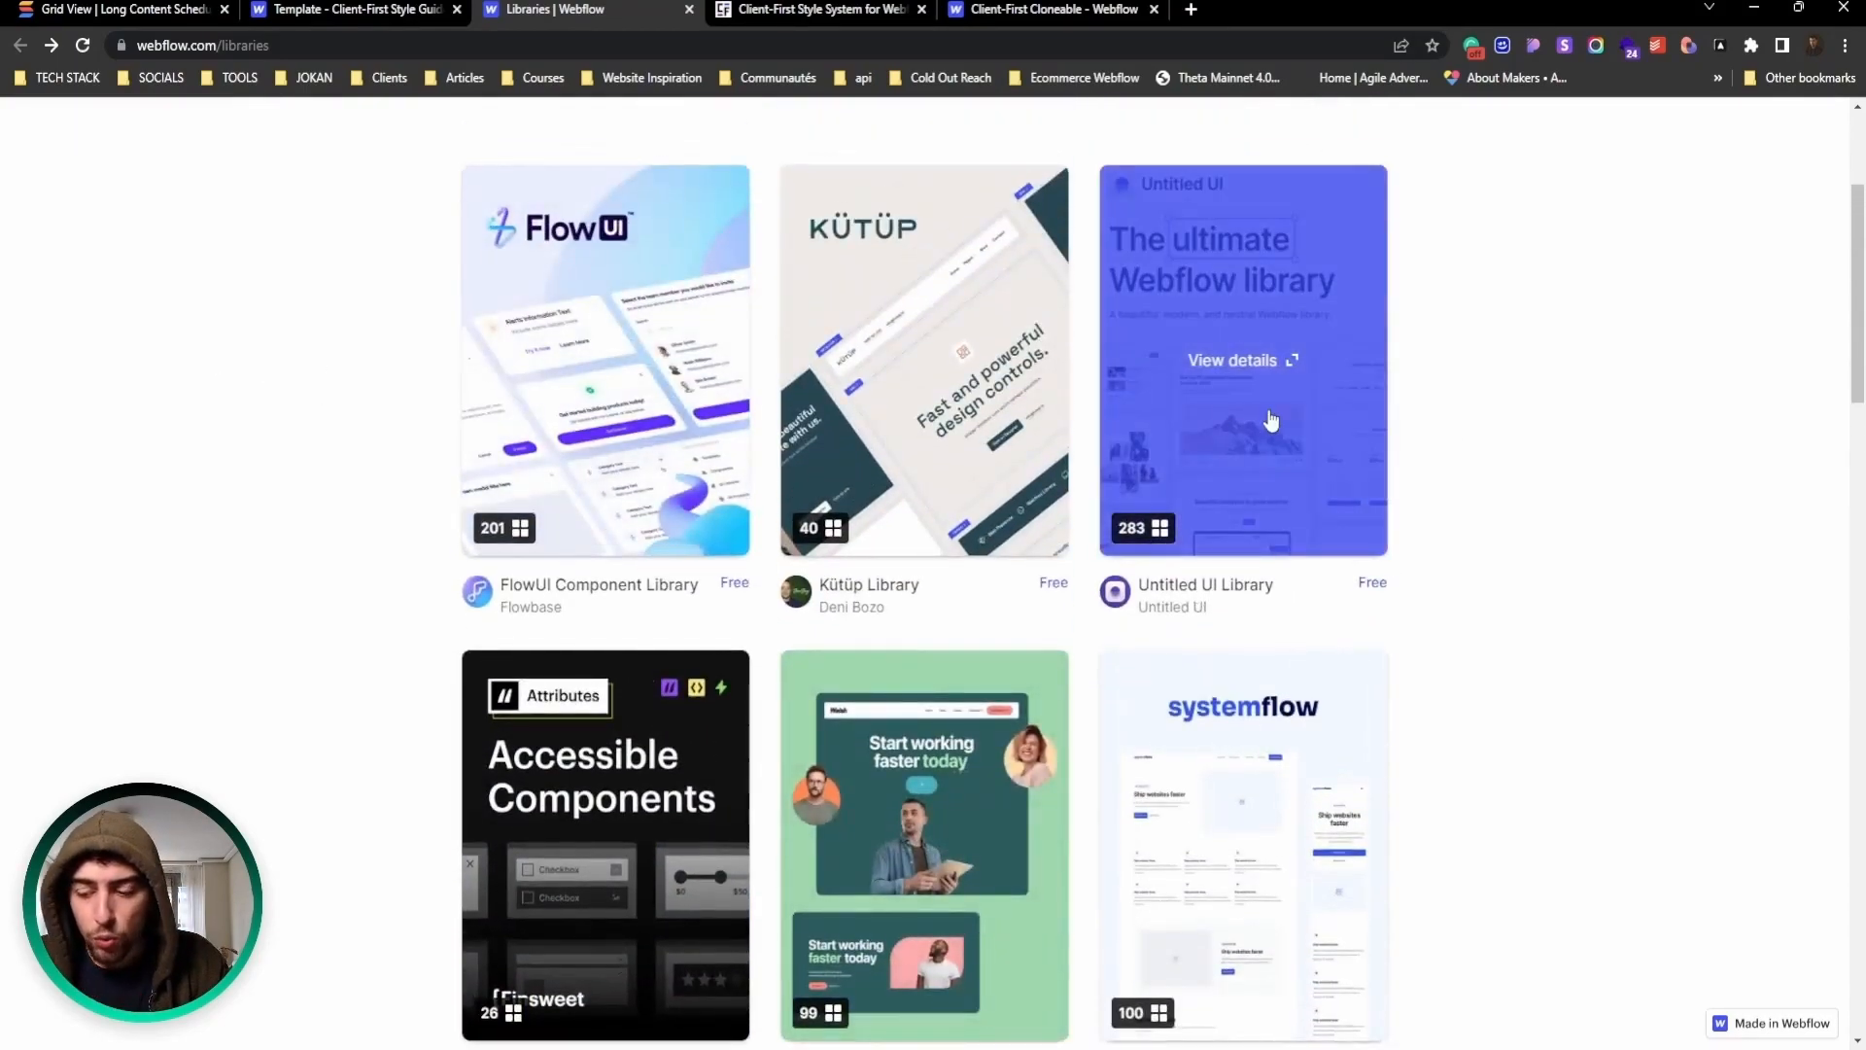
left_click(1244, 430)
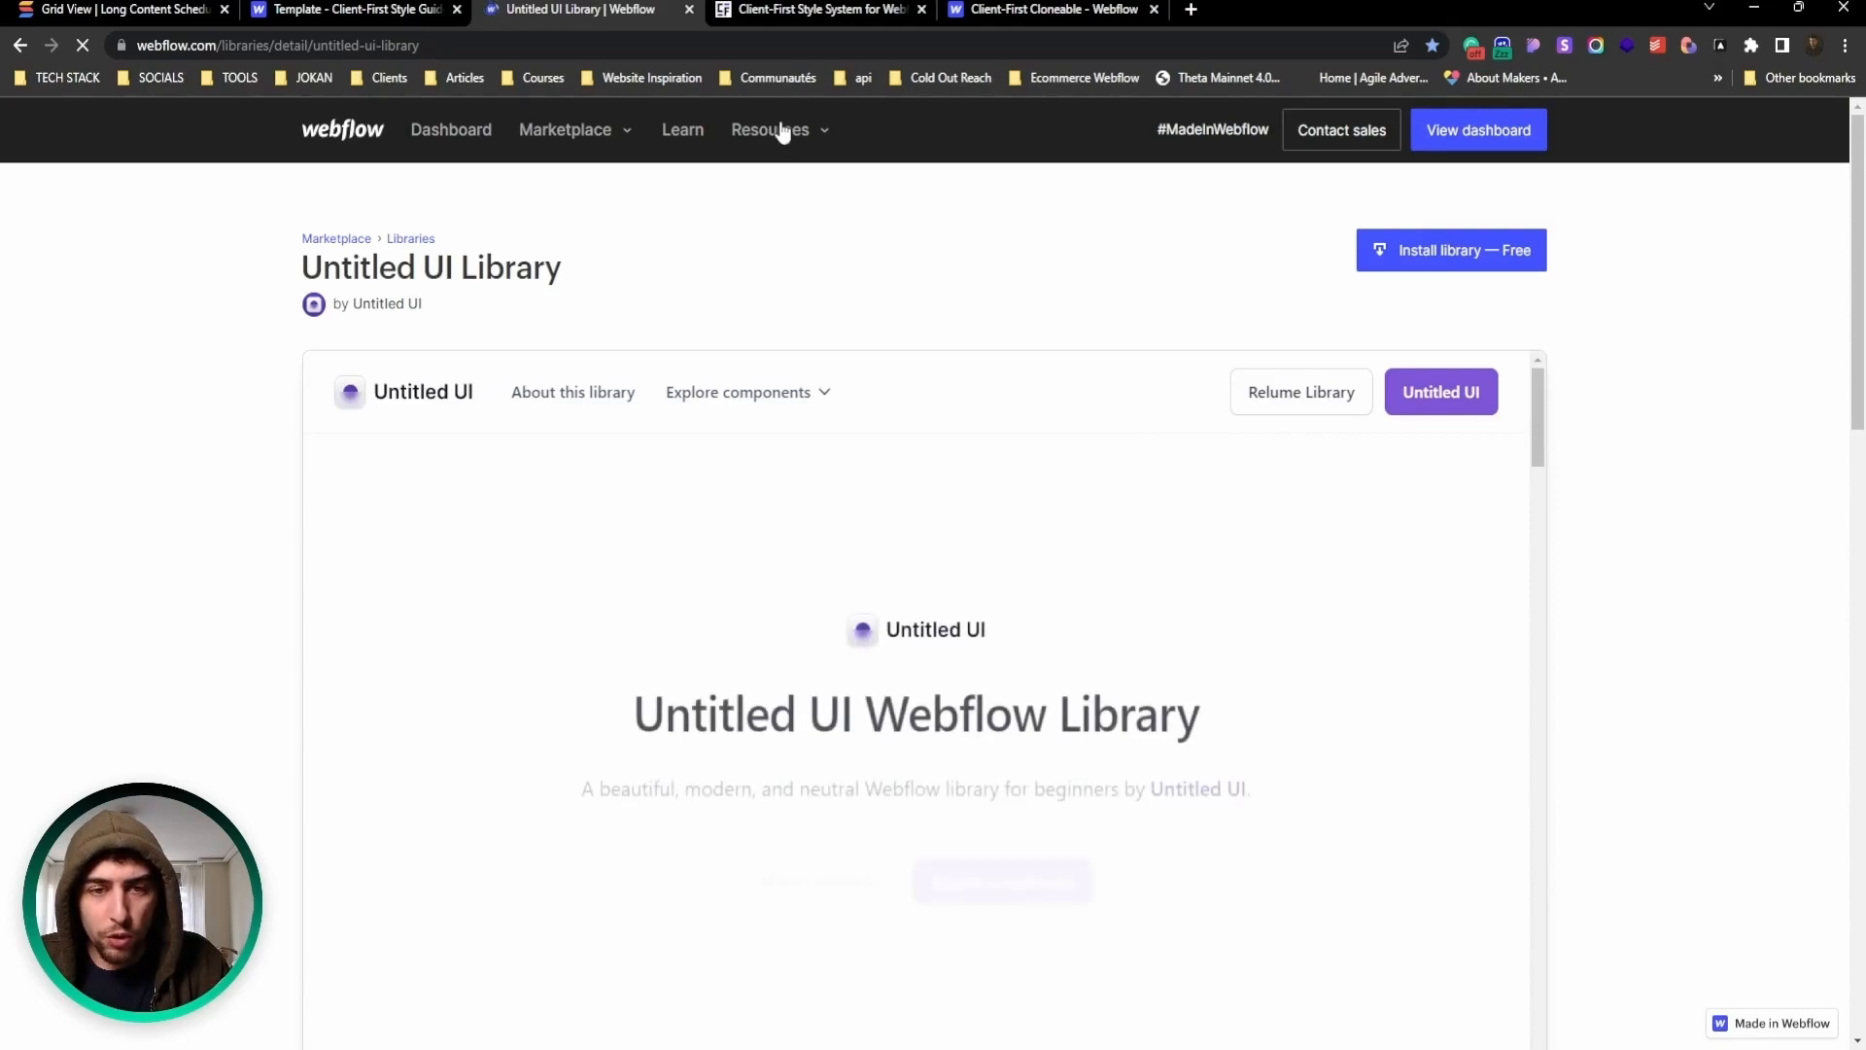
Step: Install the free Untitled UI library on the site "Z Copy of Template - Client-First Style Guide"
left_click(564, 130)
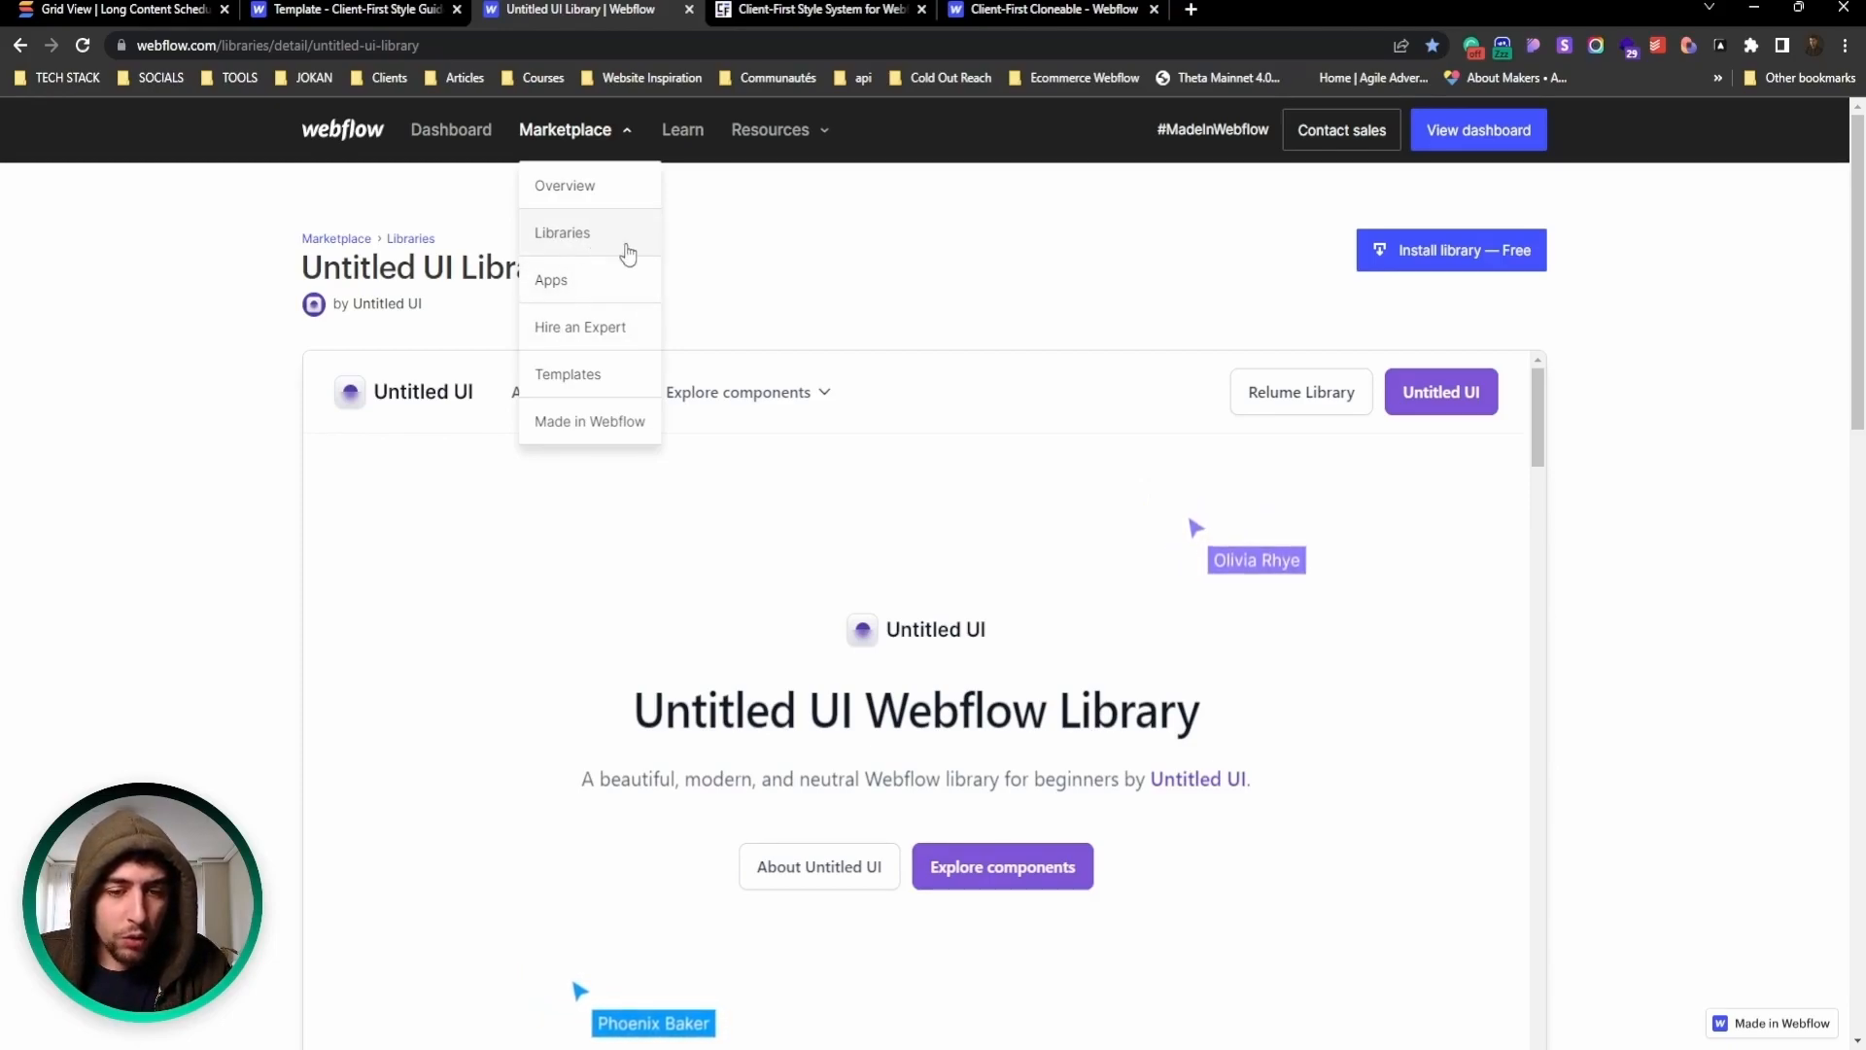
left_click(842, 269)
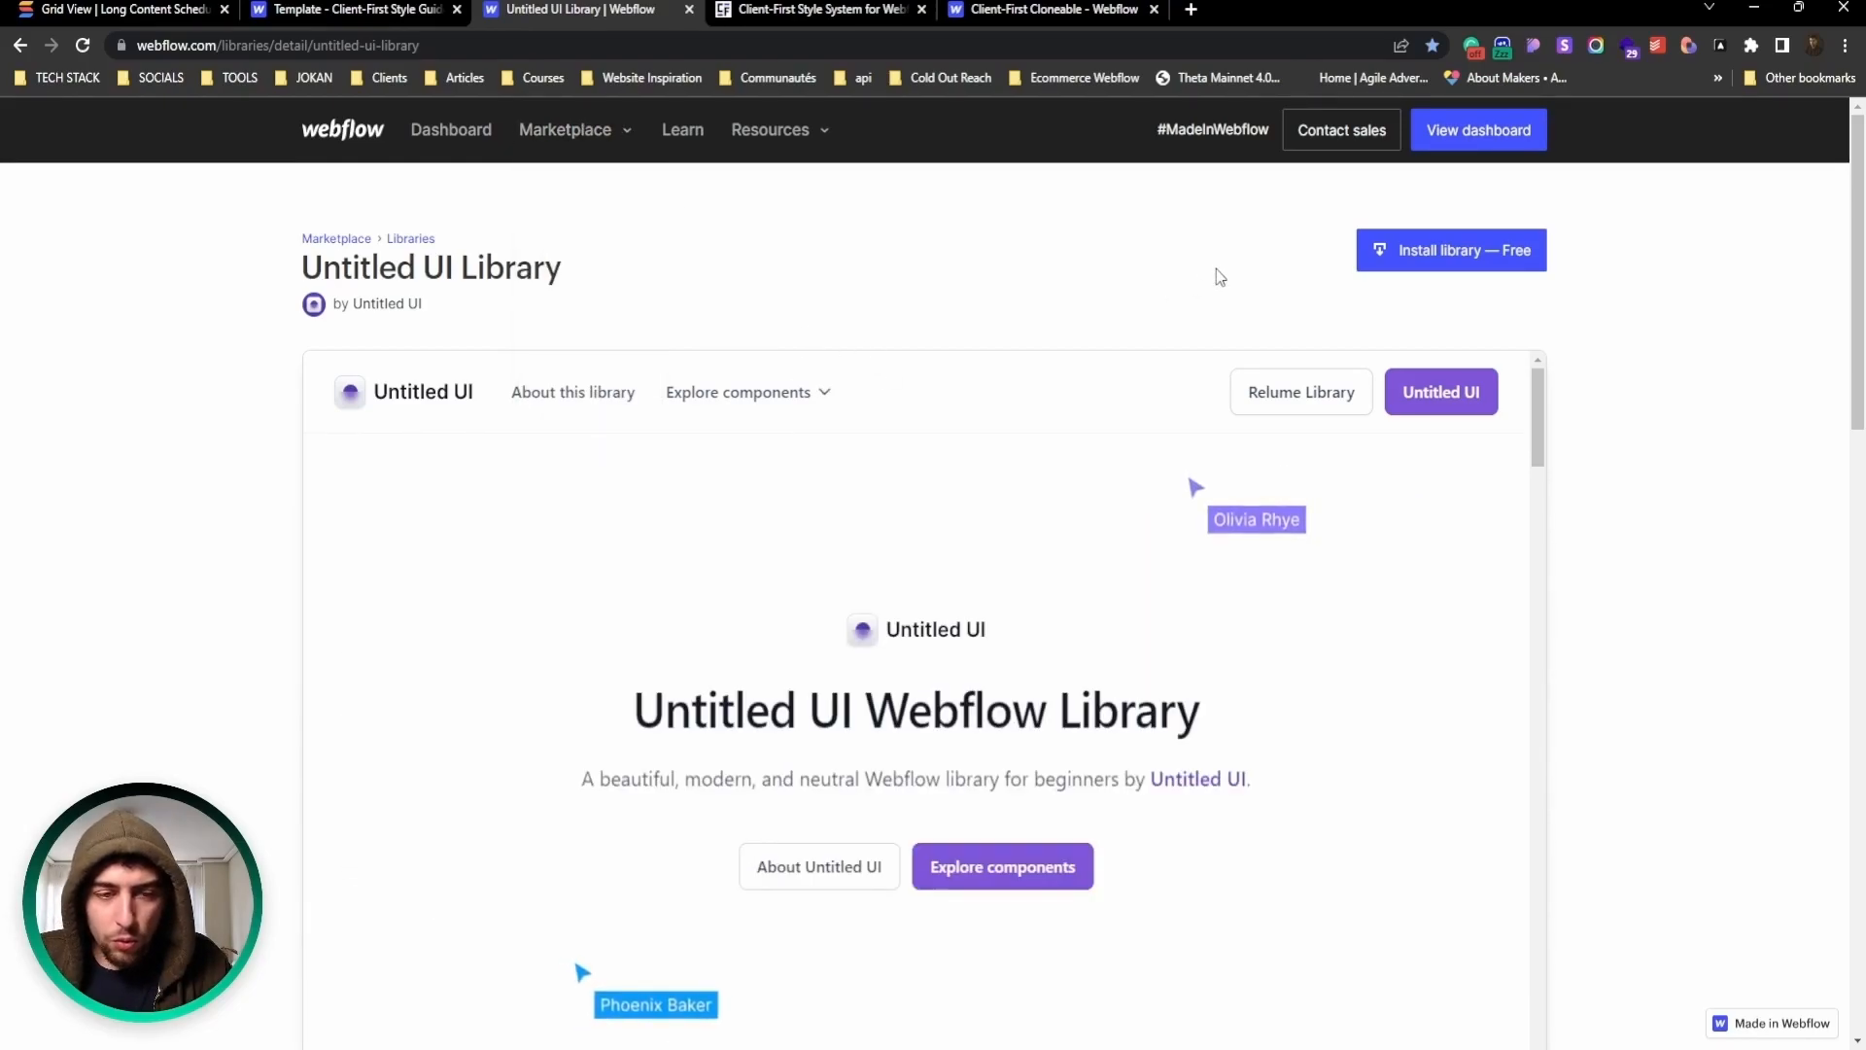
left_click(1401, 266)
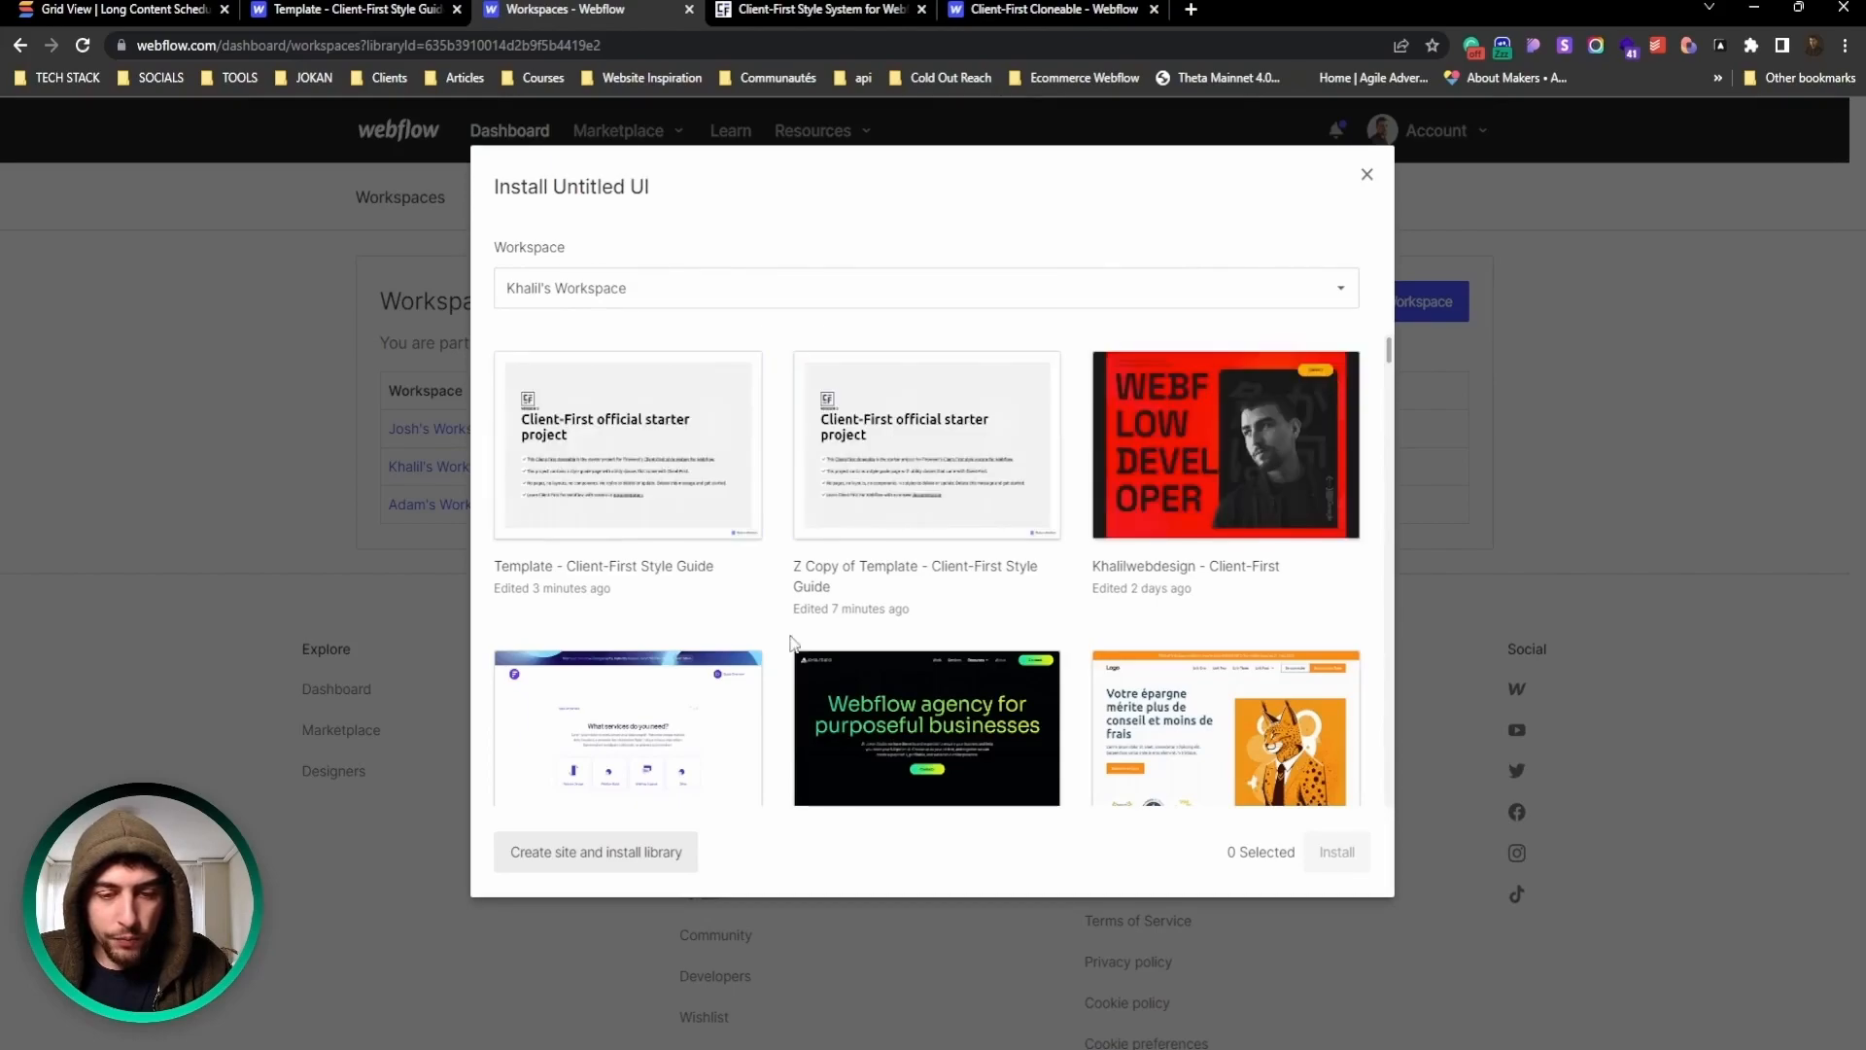
left_click(881, 461)
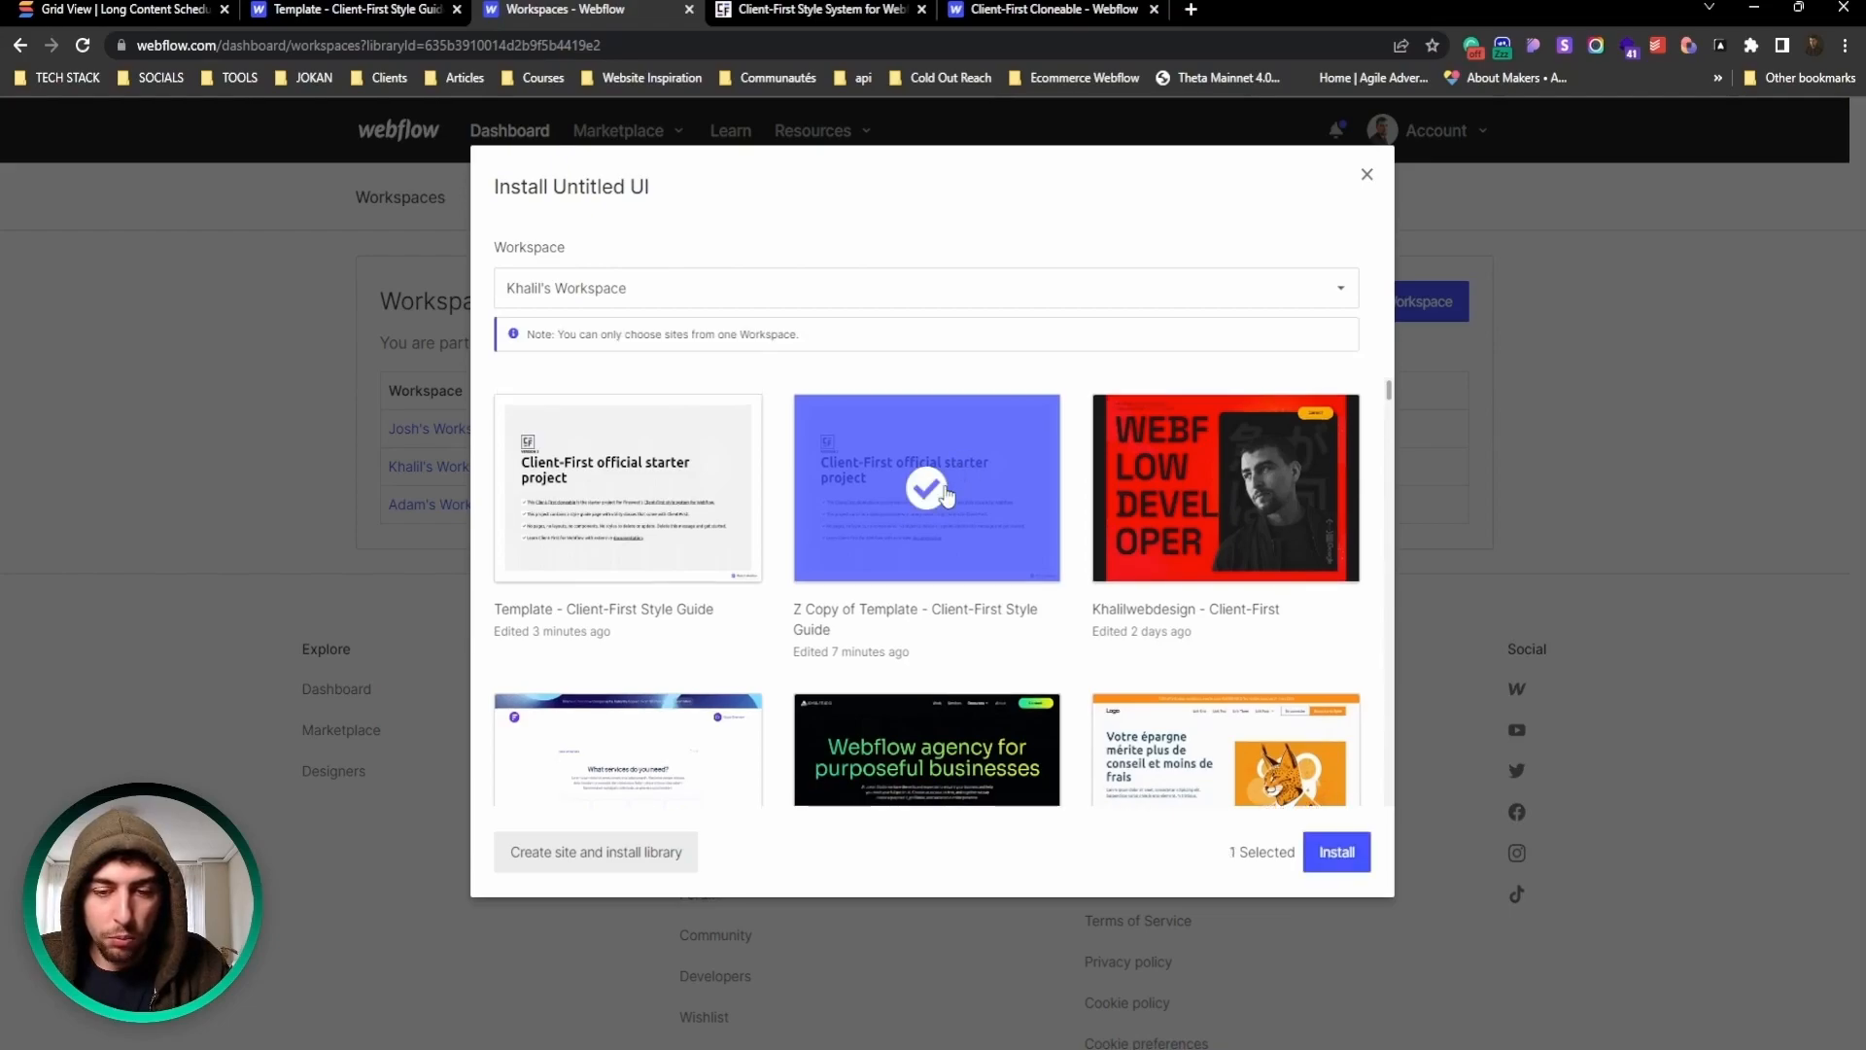
left_click(1335, 859)
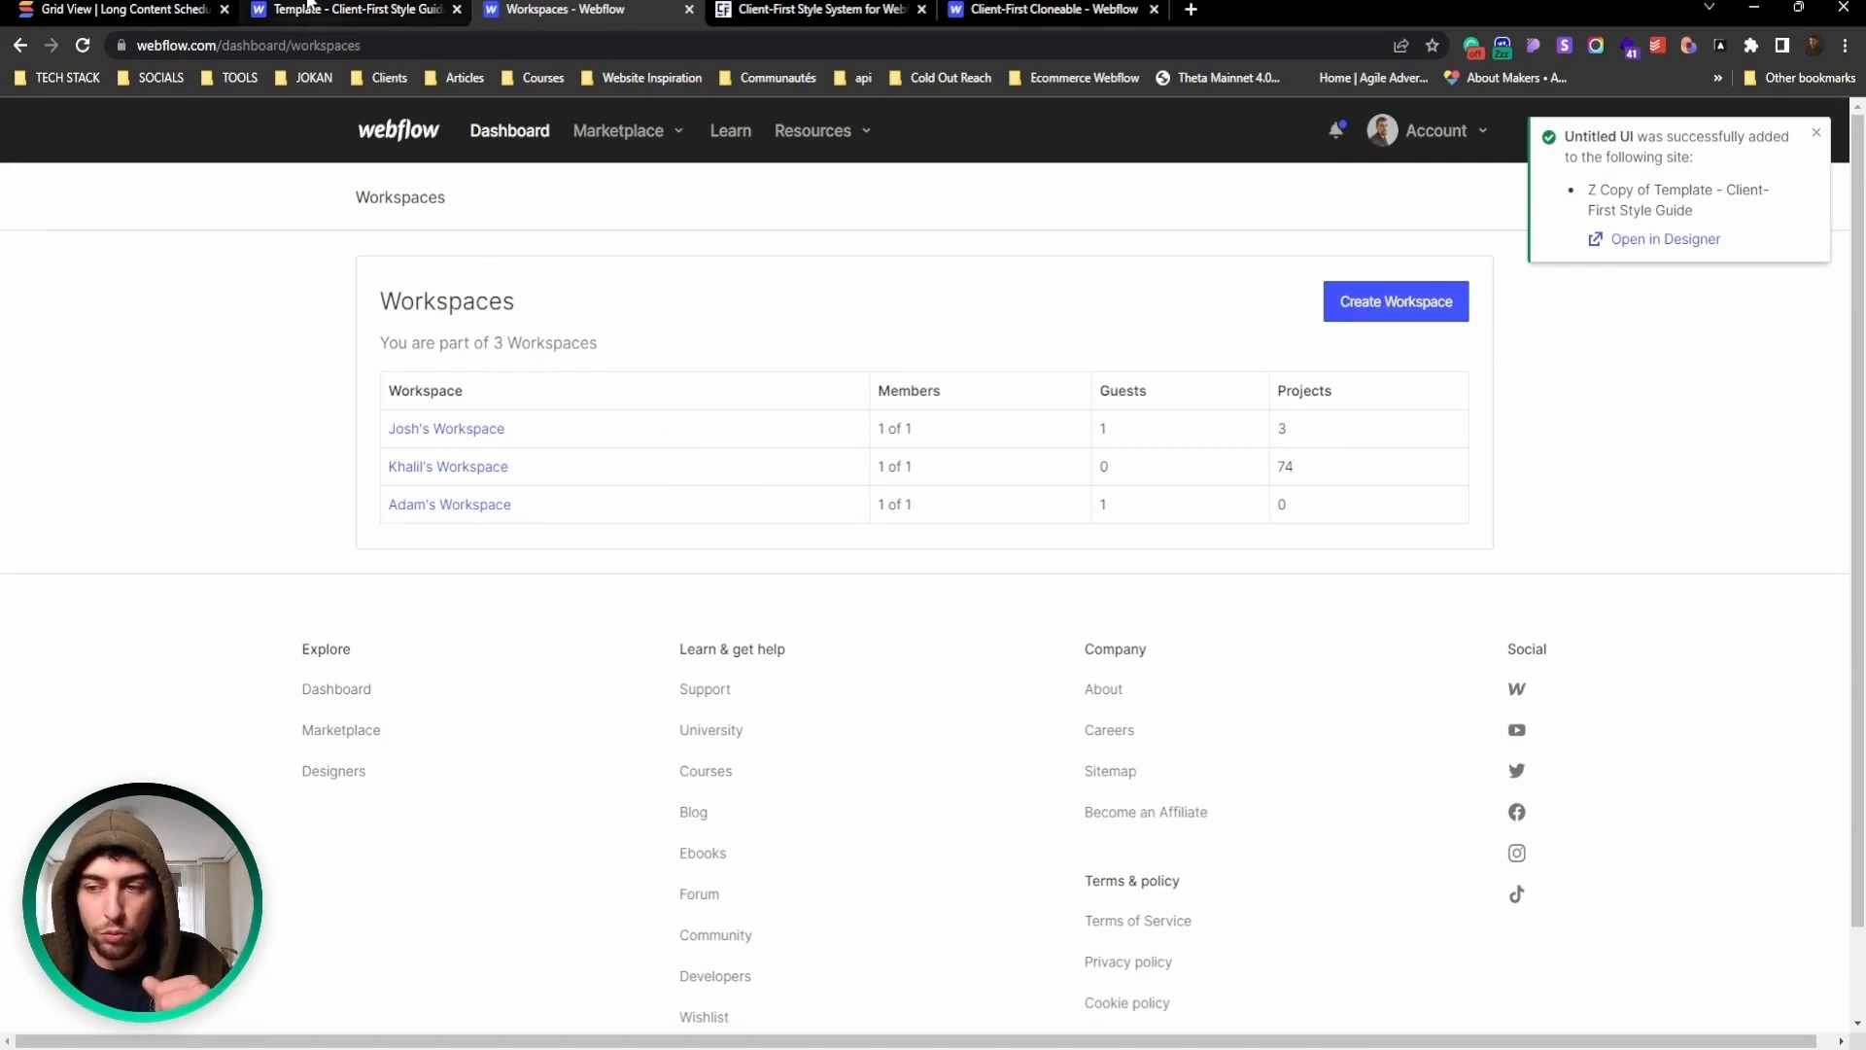
Step: Open the "Z Copy of Template" site in the Designer and show the layouts available to add from its libraries
left_click(309, 5)
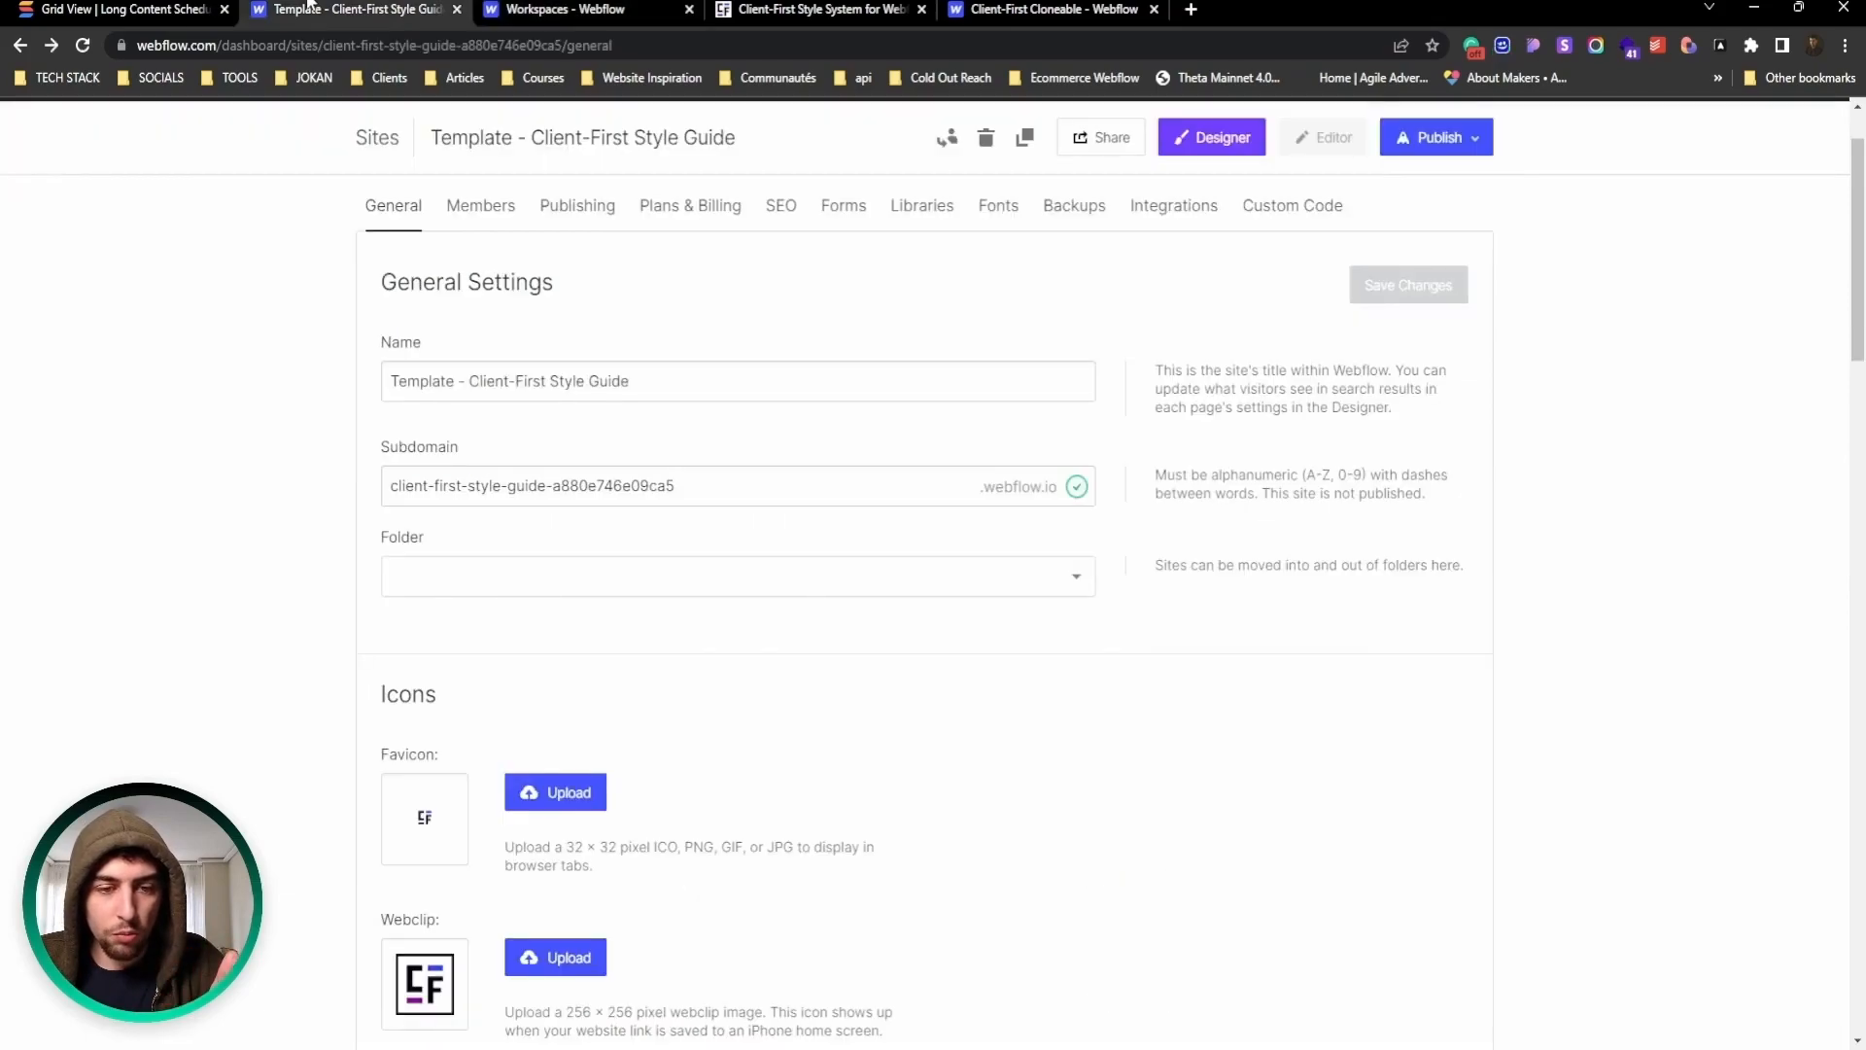
left_click(1211, 144)
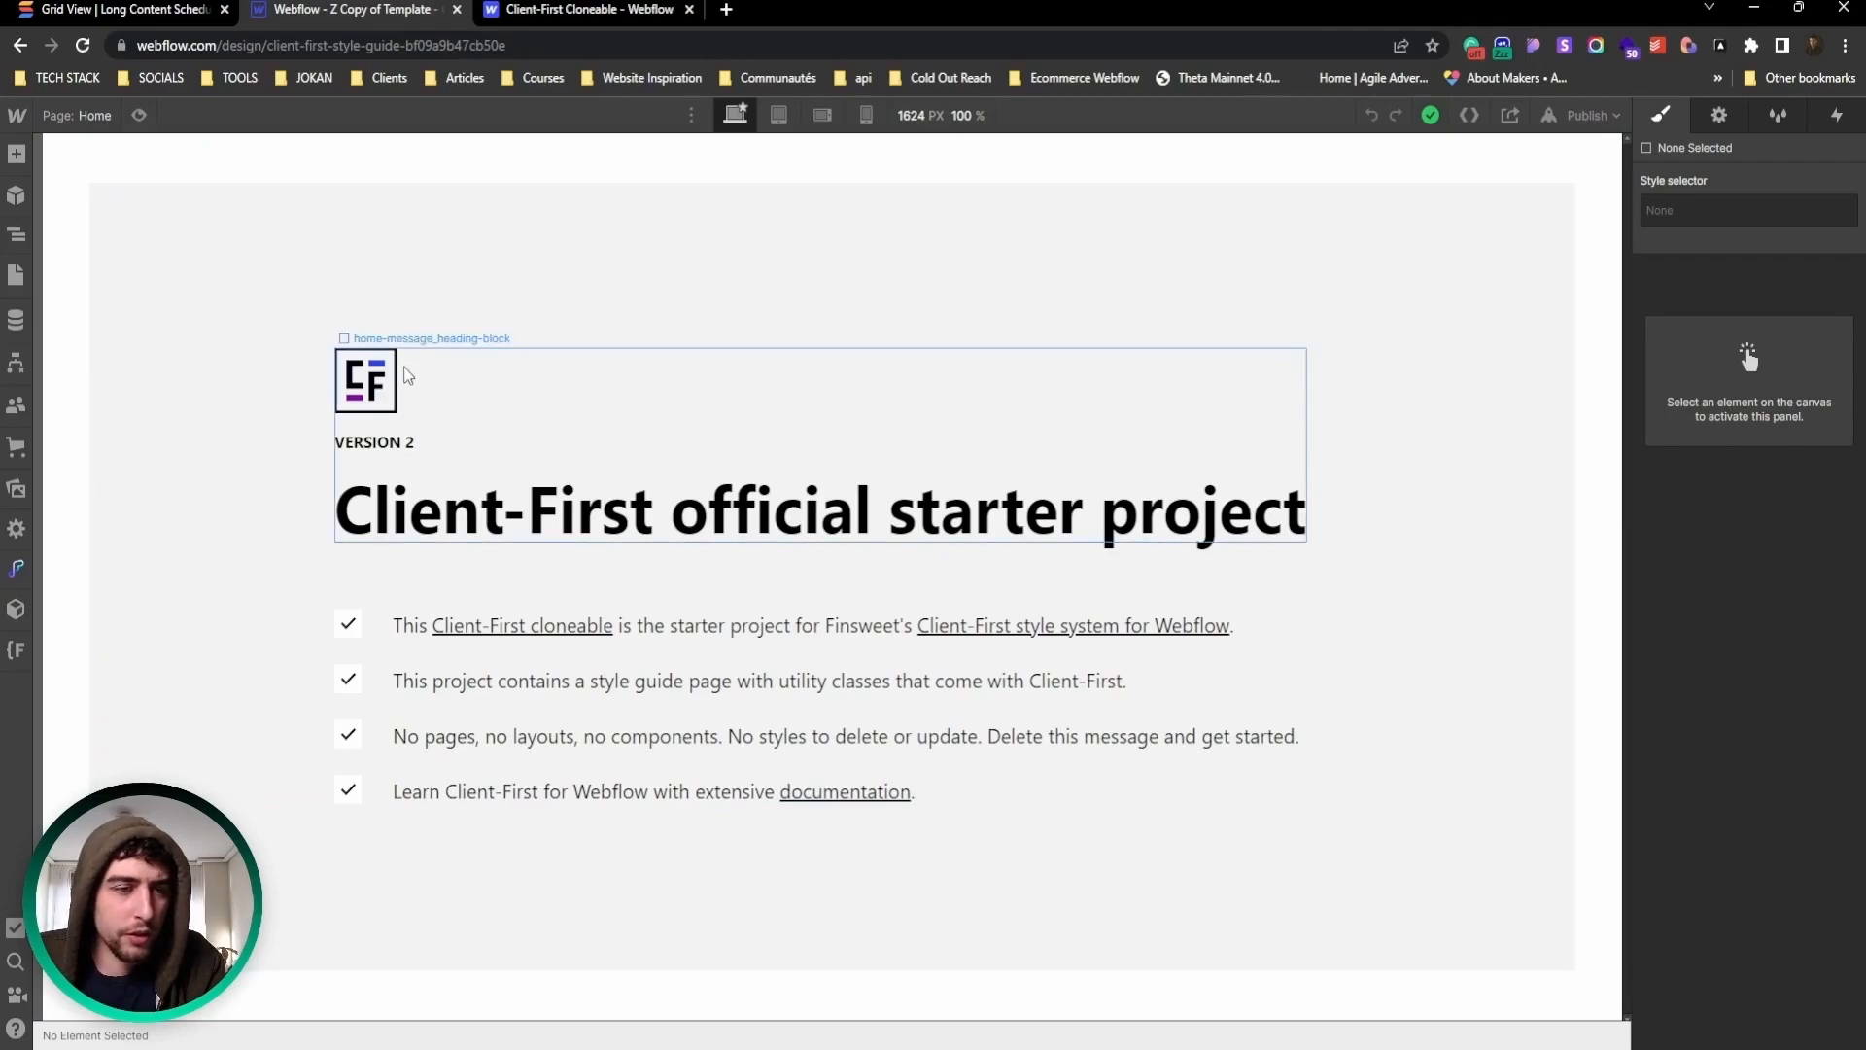
left_click(25, 154)
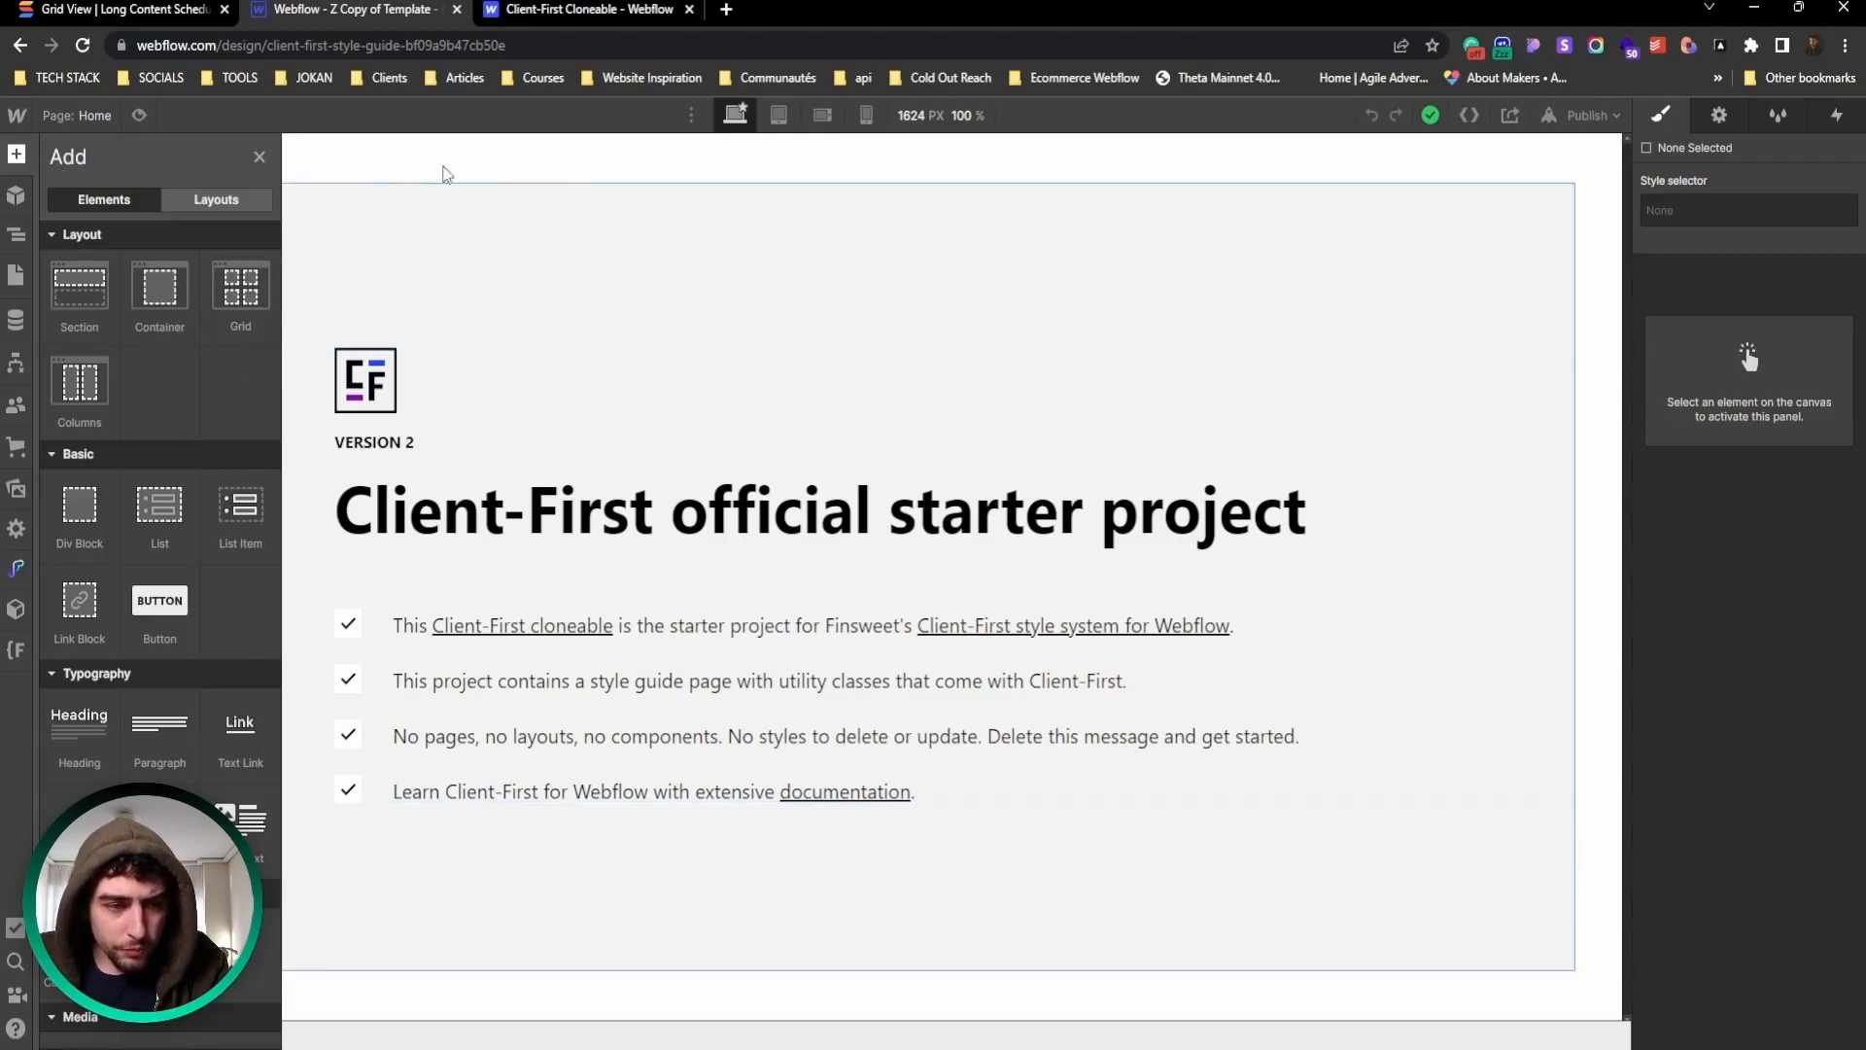
left_click(237, 202)
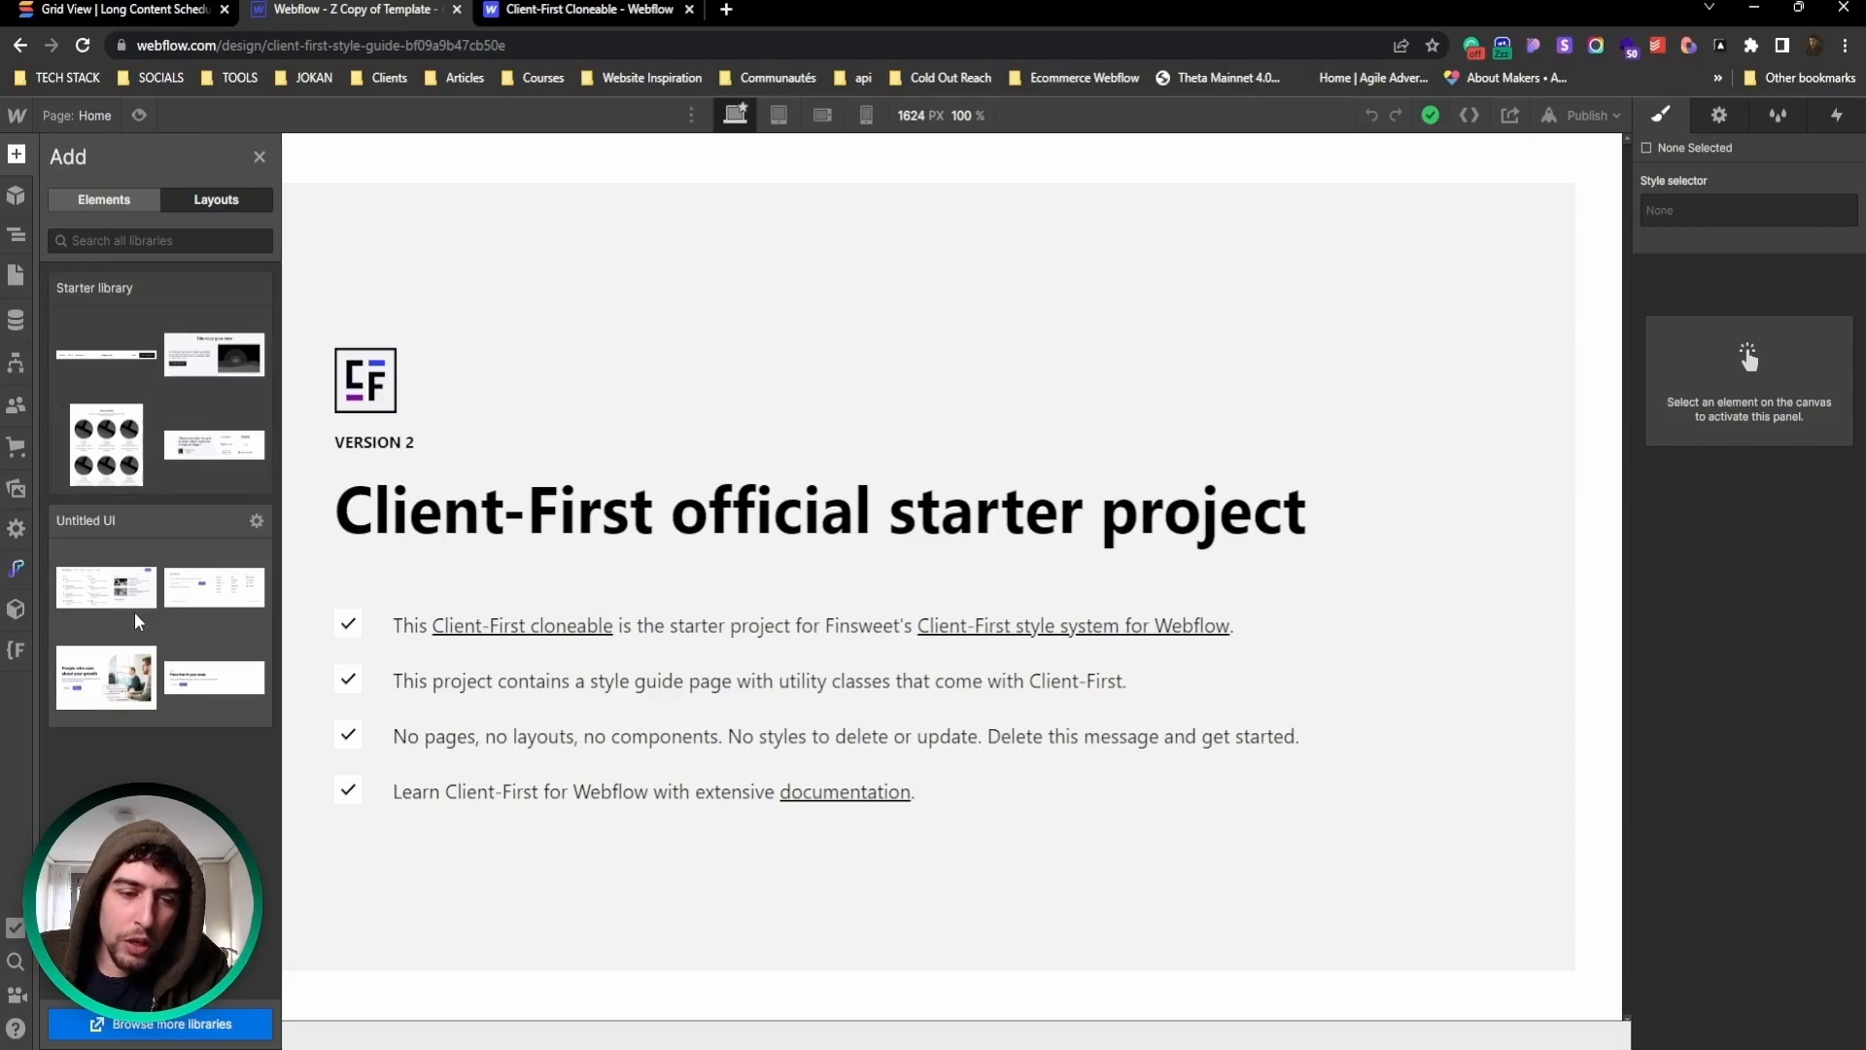
Step: Expand the Home page's element tree to main-wrapper, select main-wrapper and check its styles and element settings
left_click(20, 234)
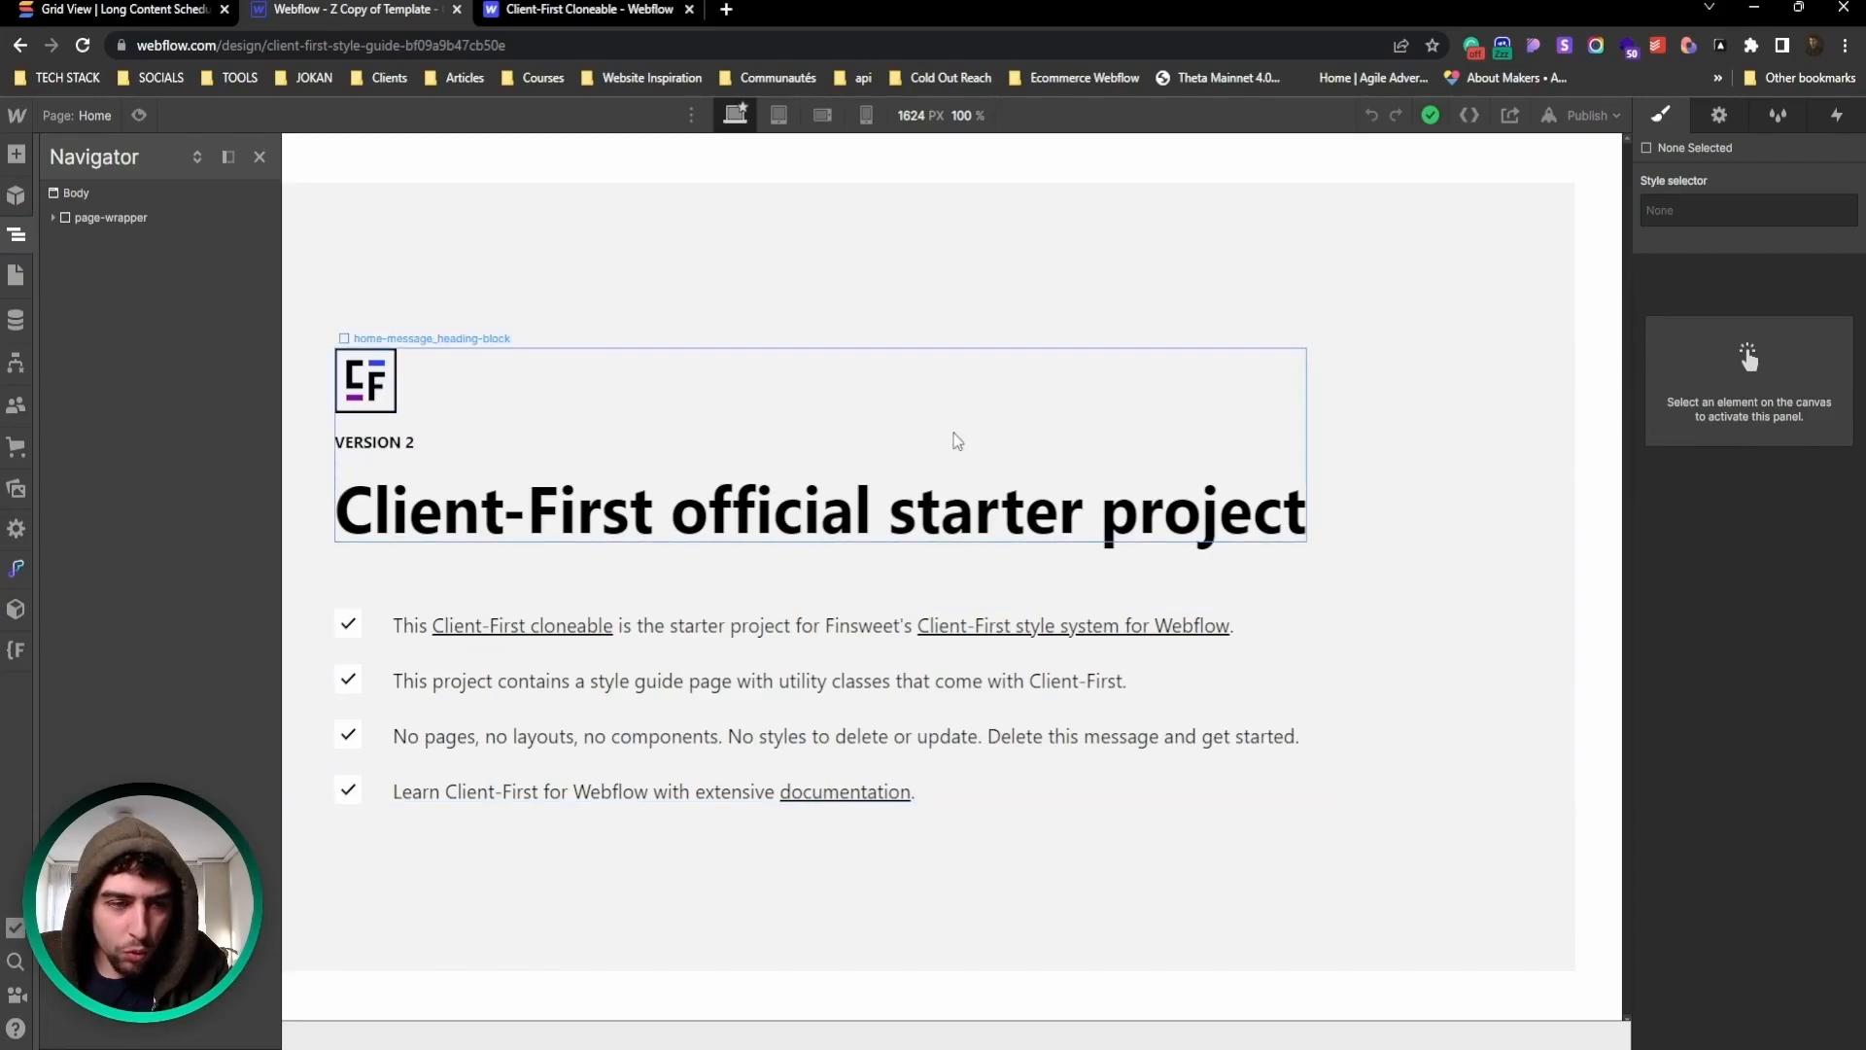
left_click(54, 217)
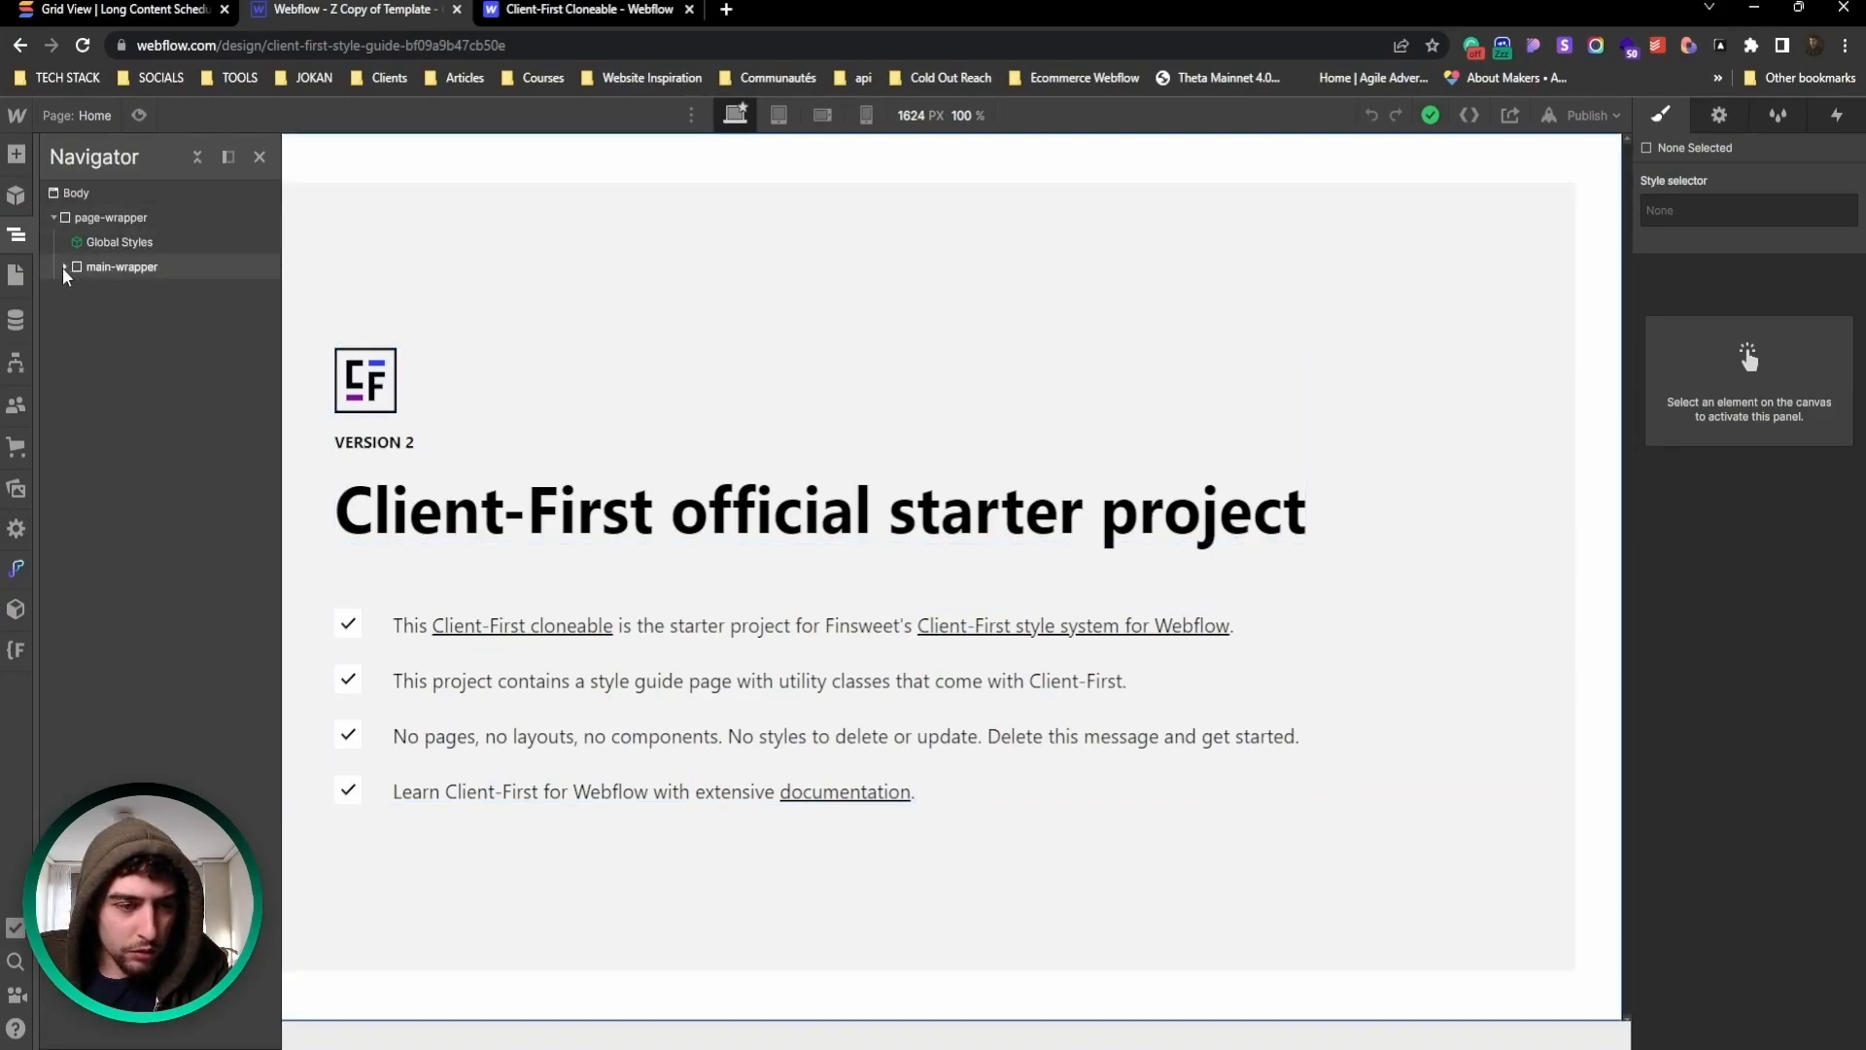
left_click(64, 267)
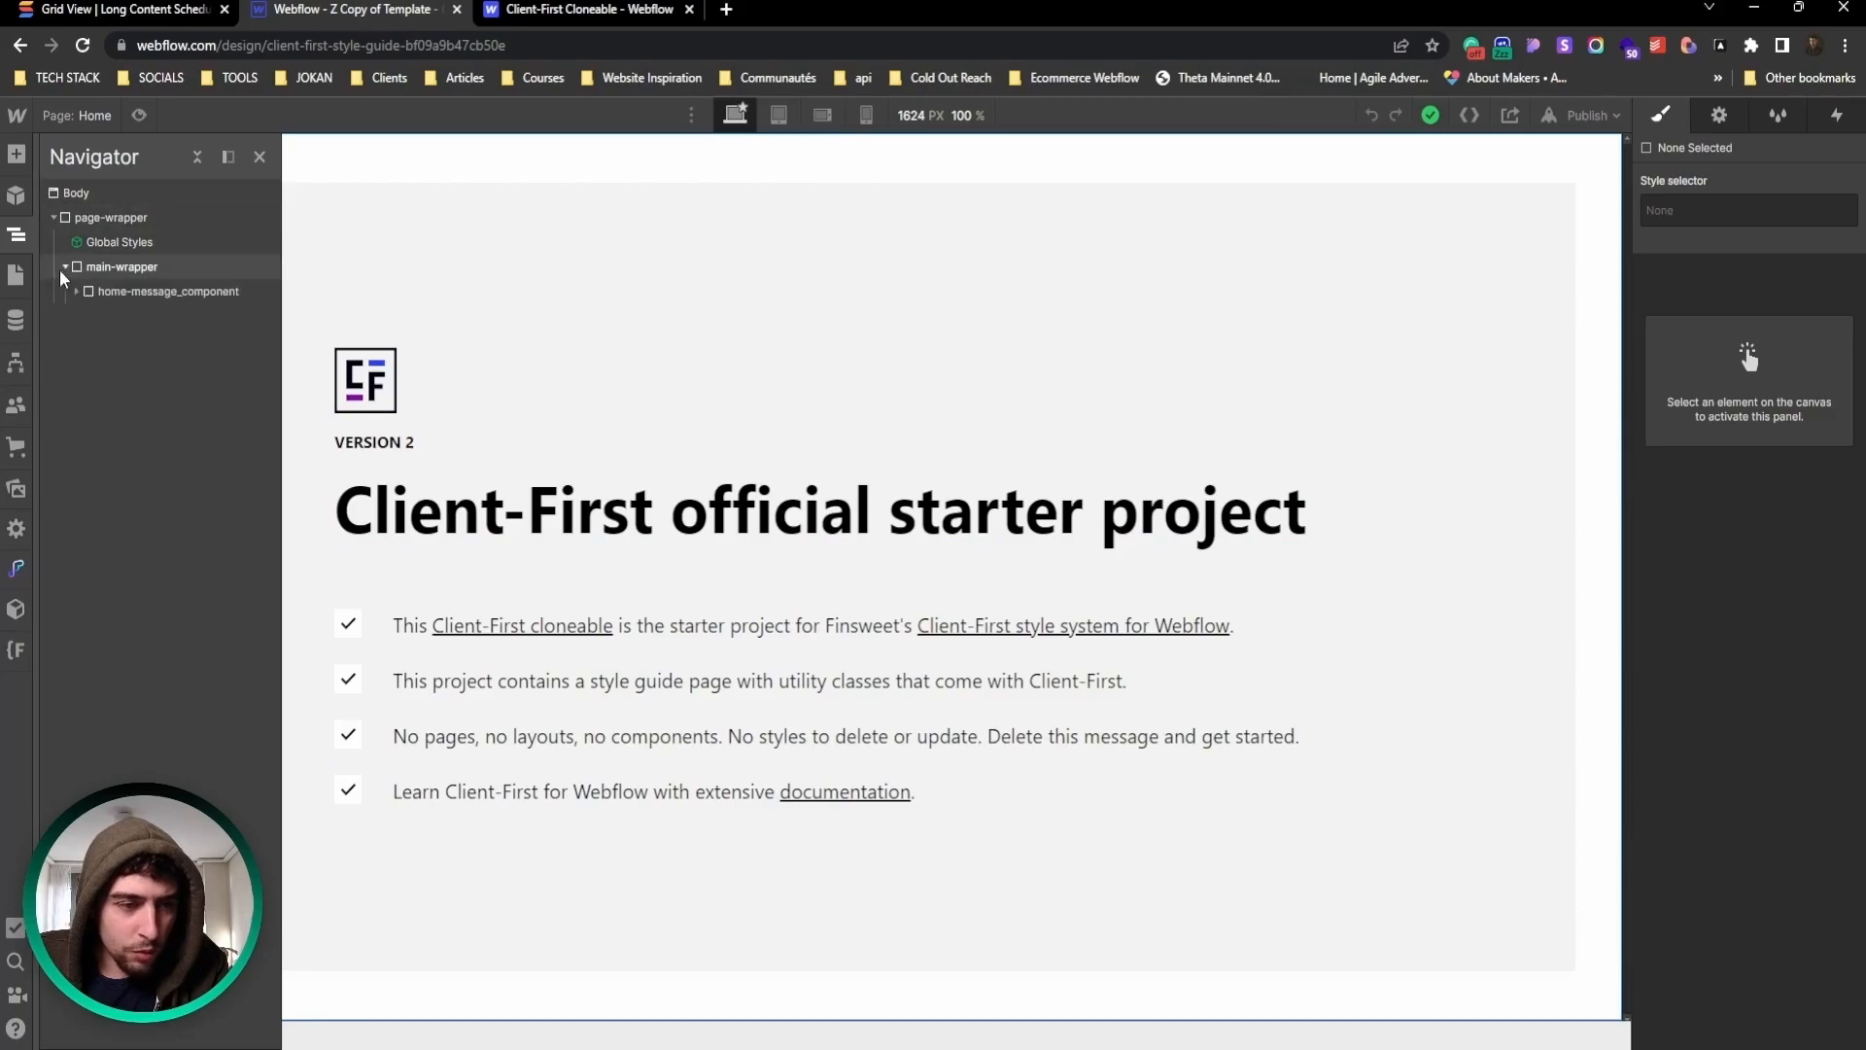
left_click(97, 267)
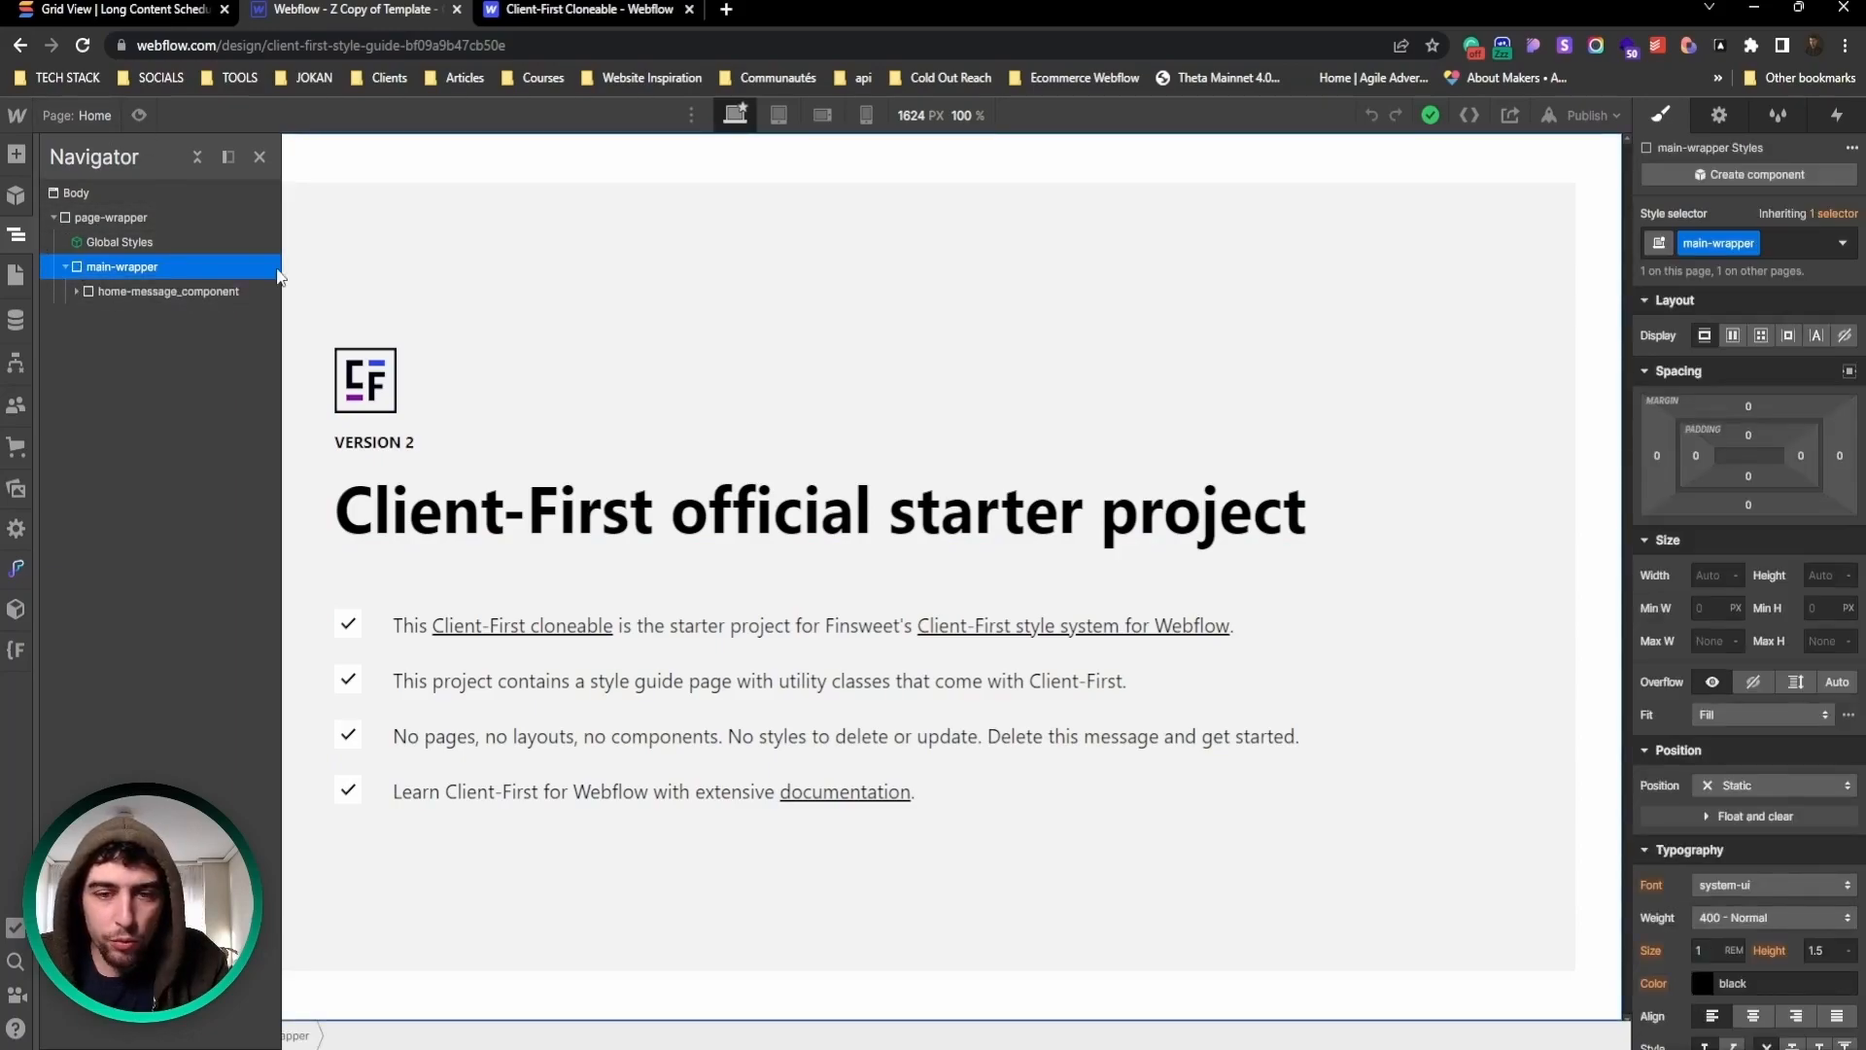
left_click(1719, 114)
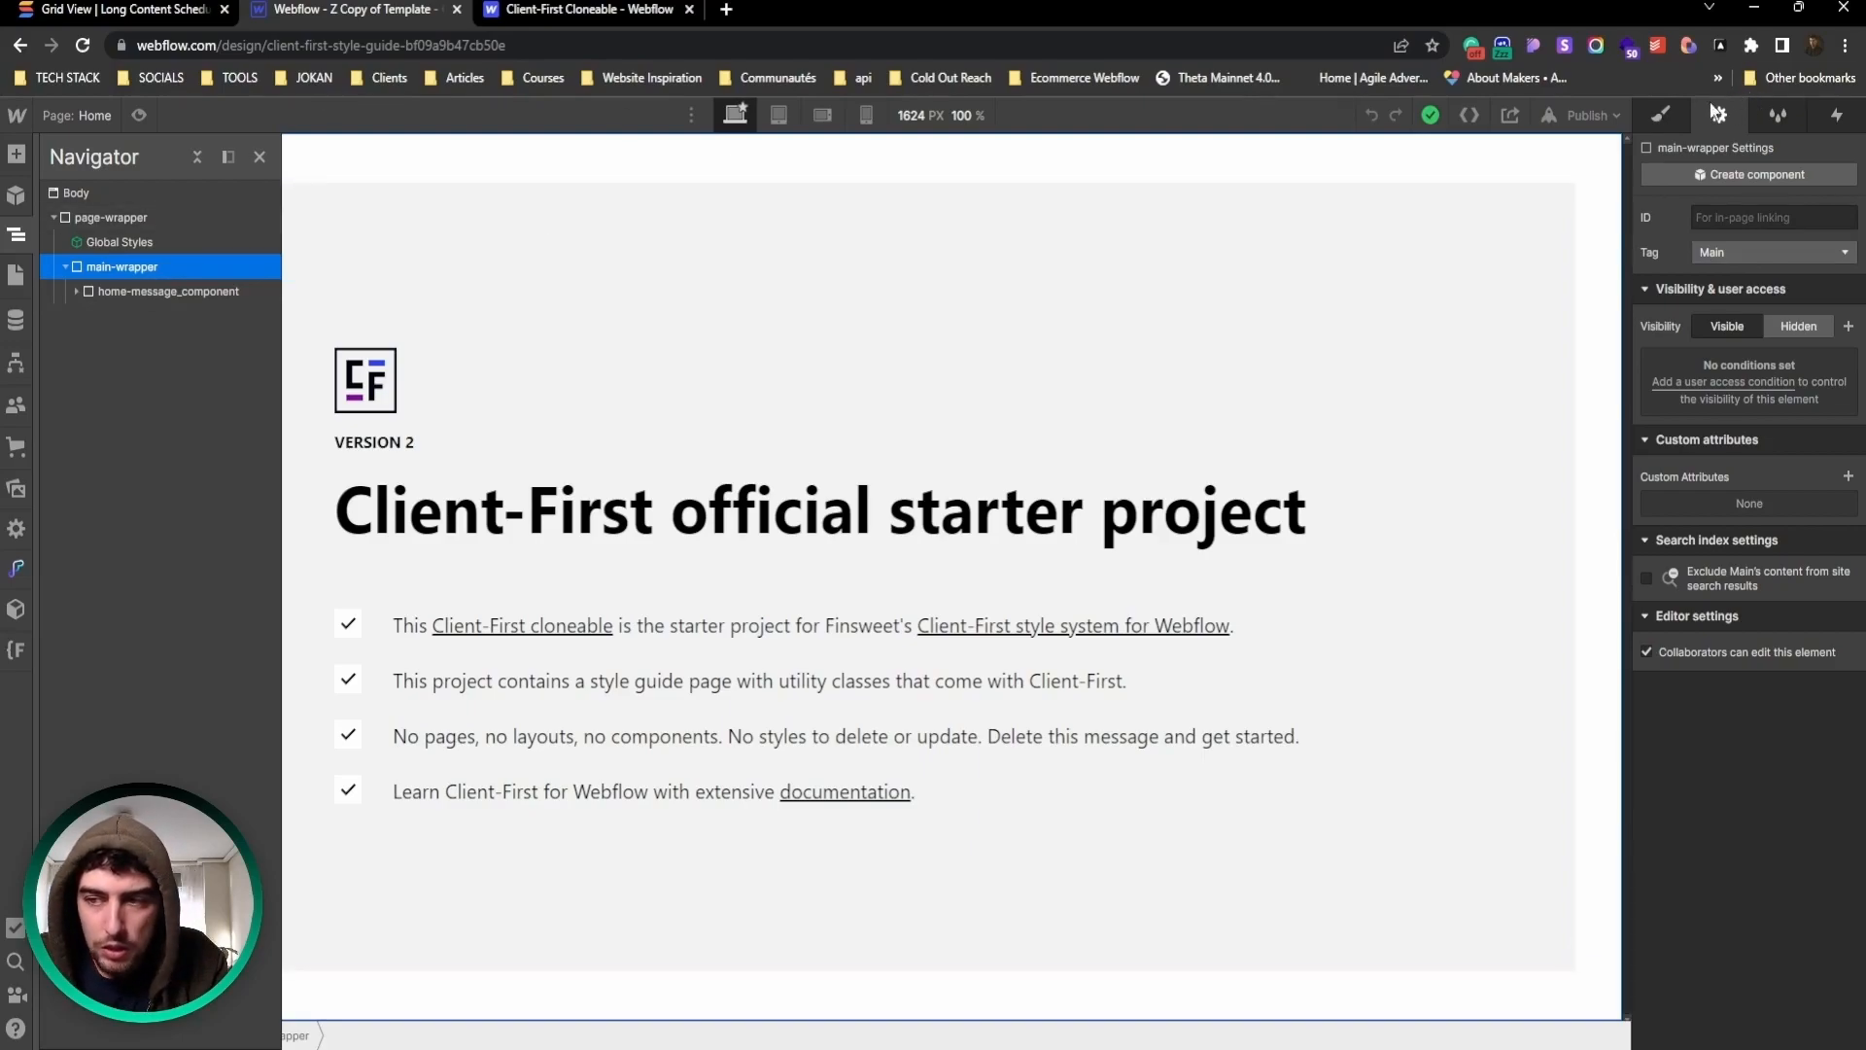
left_click(1665, 116)
left_click(1720, 114)
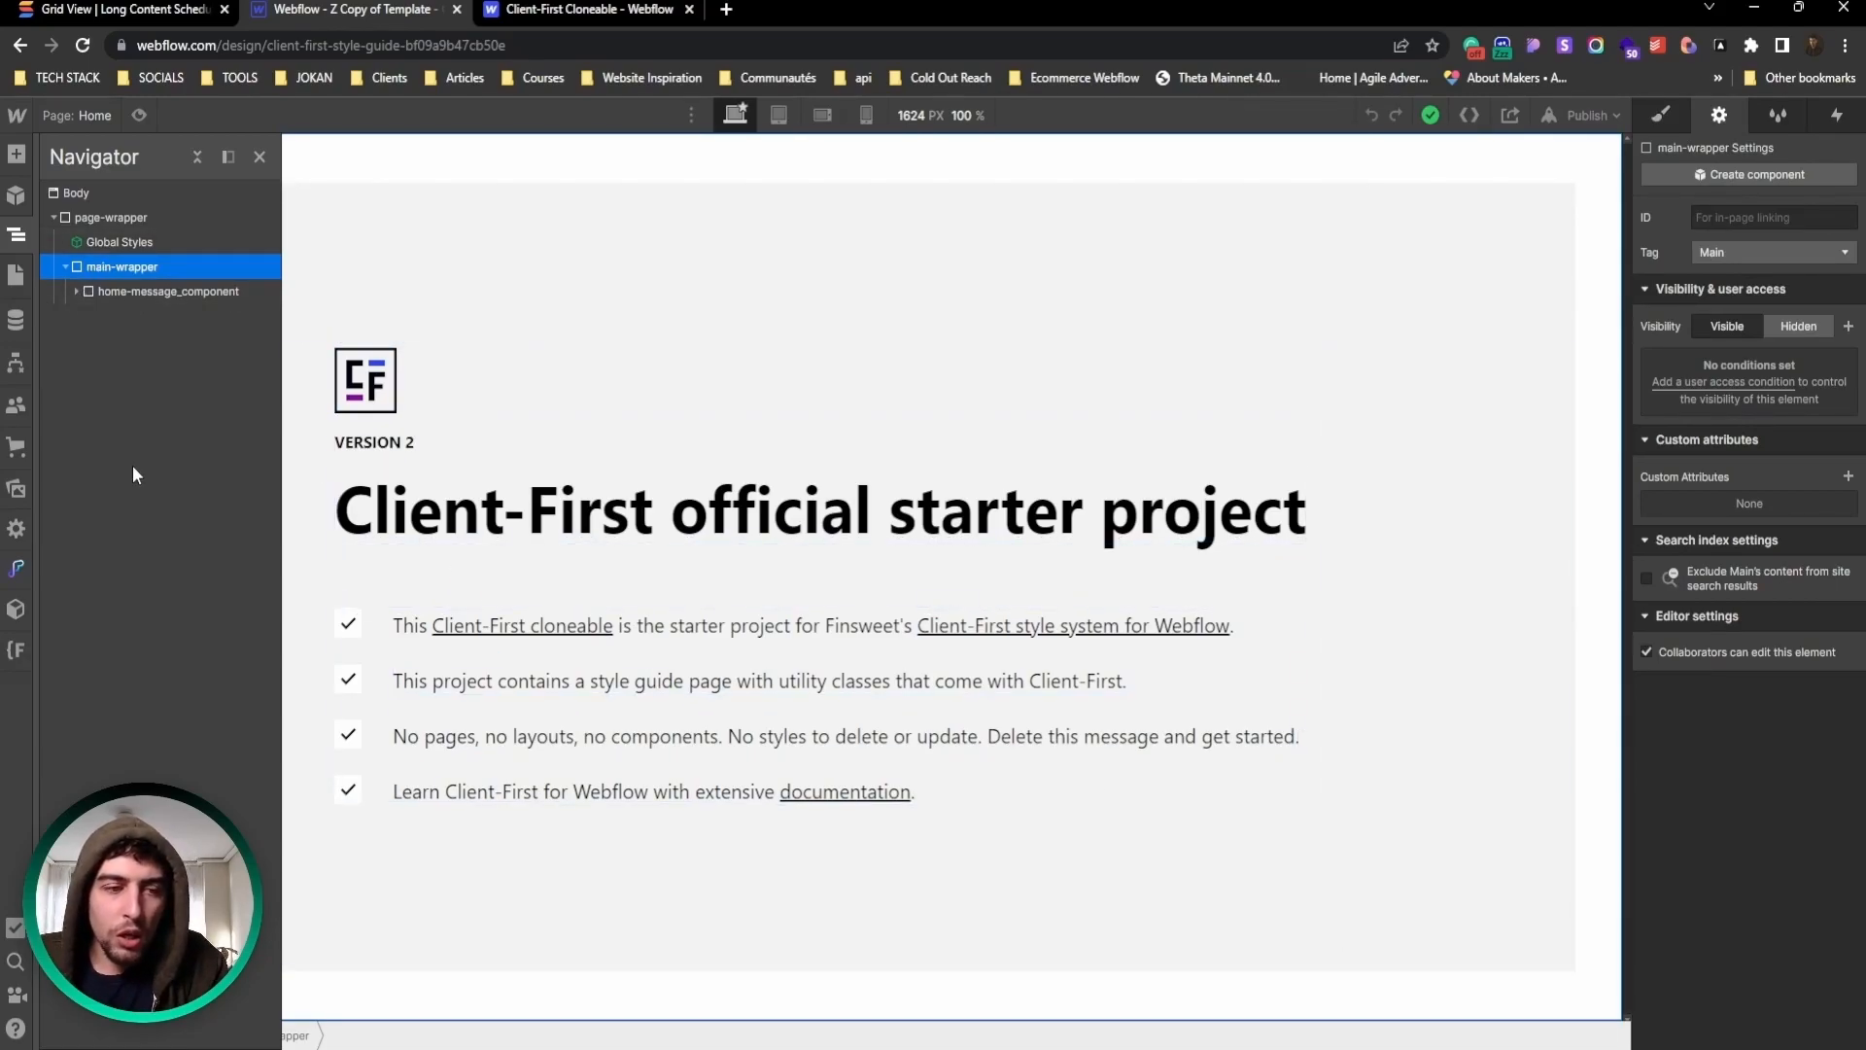
Step: Expand the nested elements inside main-wrapper down to container-medium and compare main-wrapper's settings with its styles
left_click(65, 267)
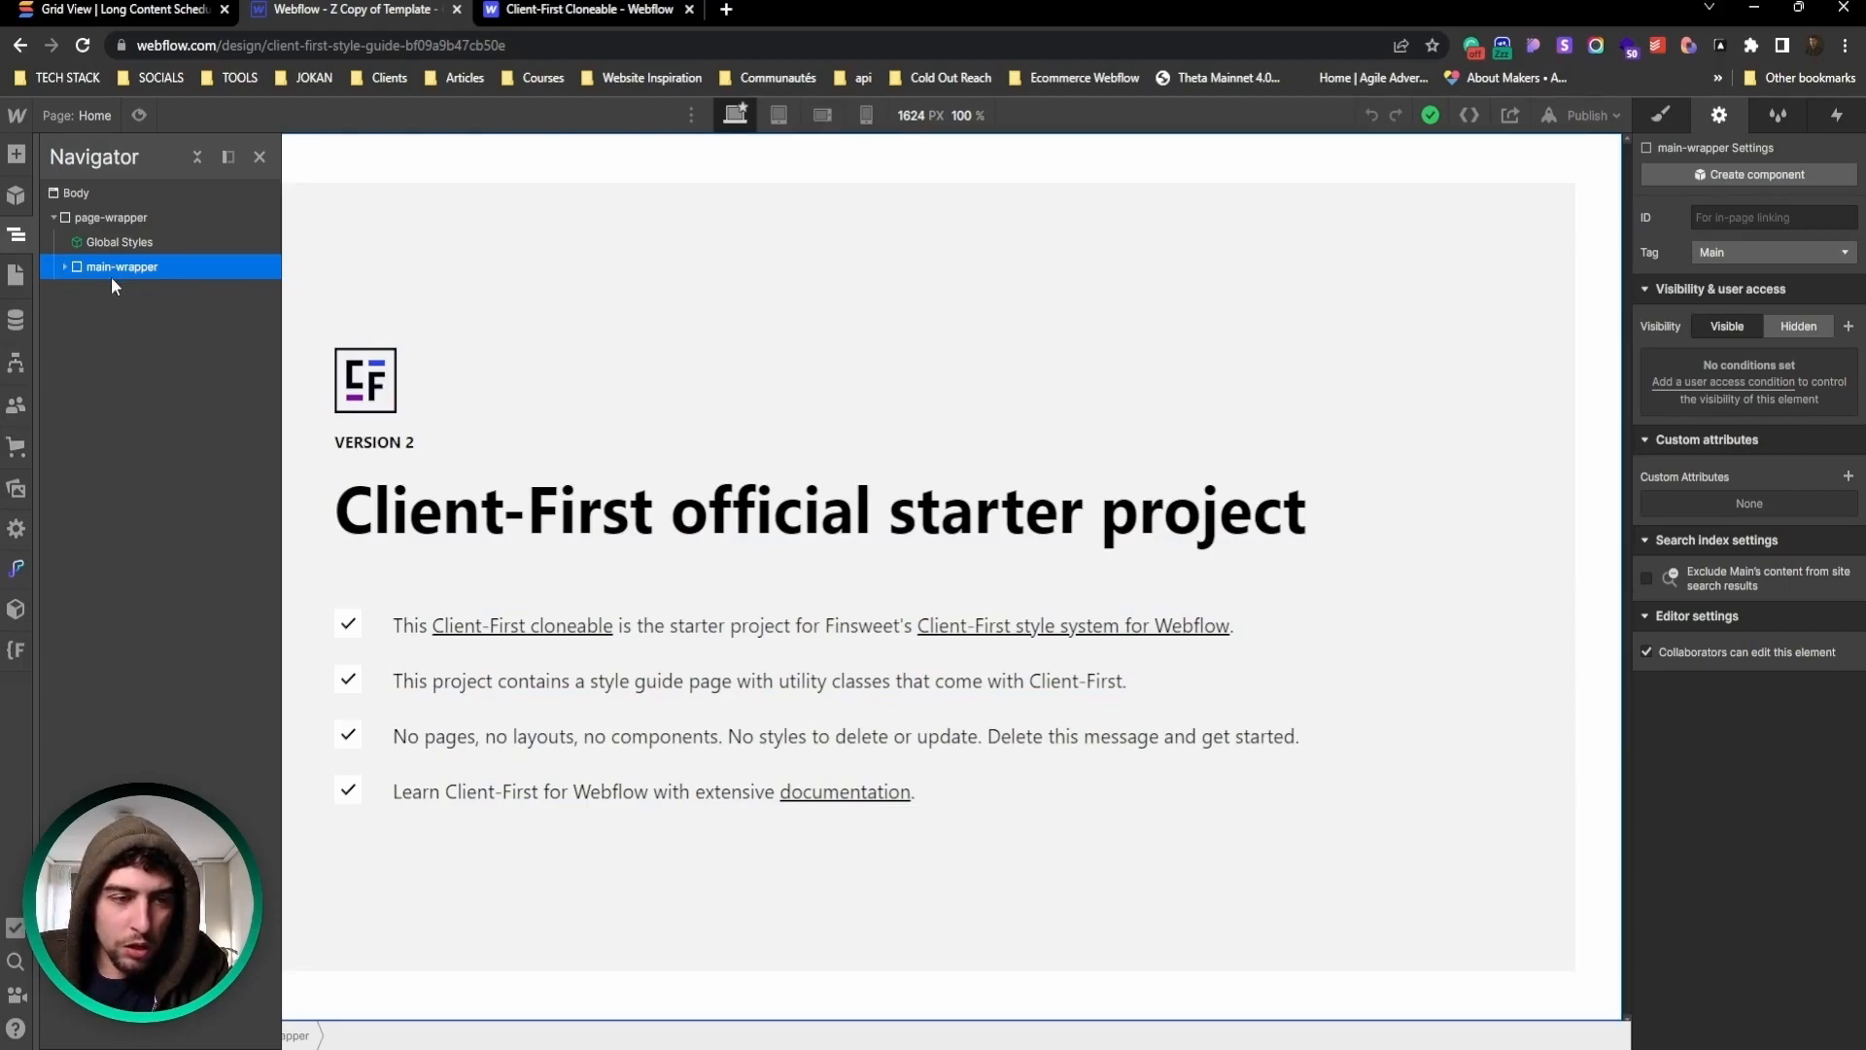
left_click(65, 266)
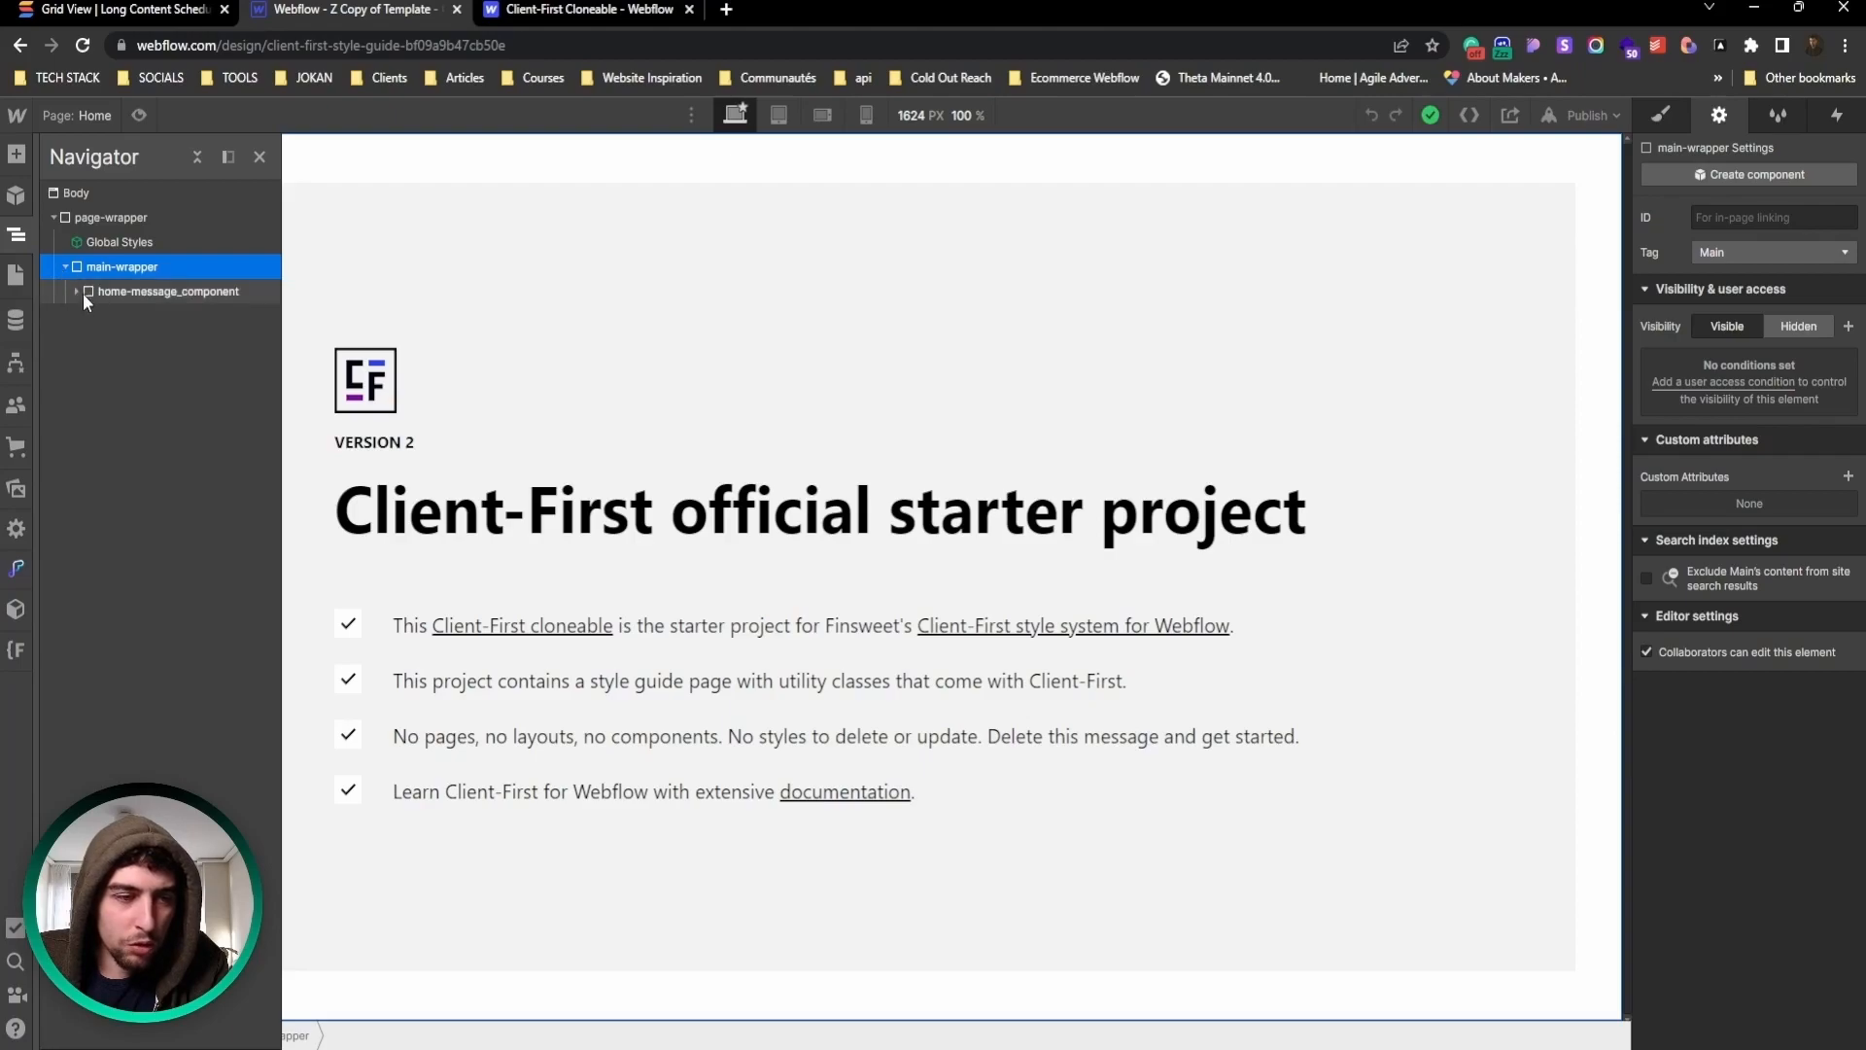
left_click(78, 292)
left_click(87, 317)
left_click(99, 342)
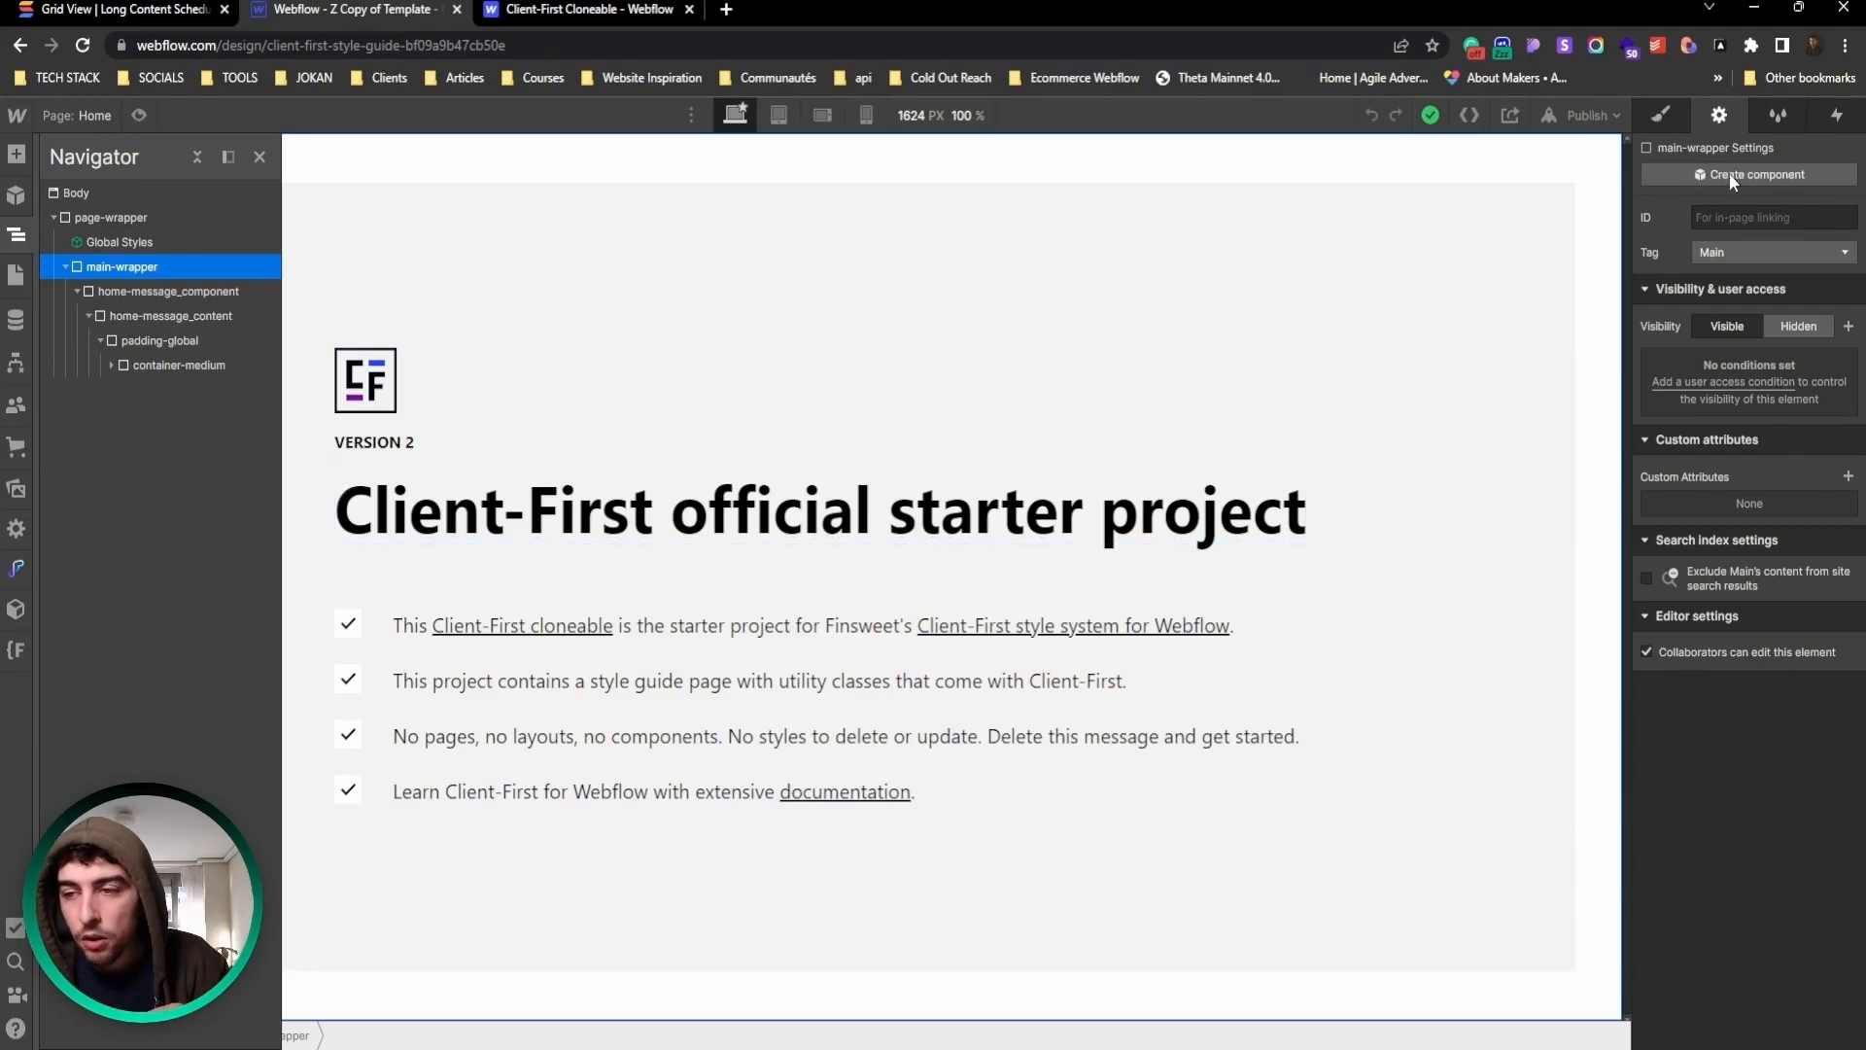
left_click(1660, 116)
left_click(1721, 116)
left_click(1663, 117)
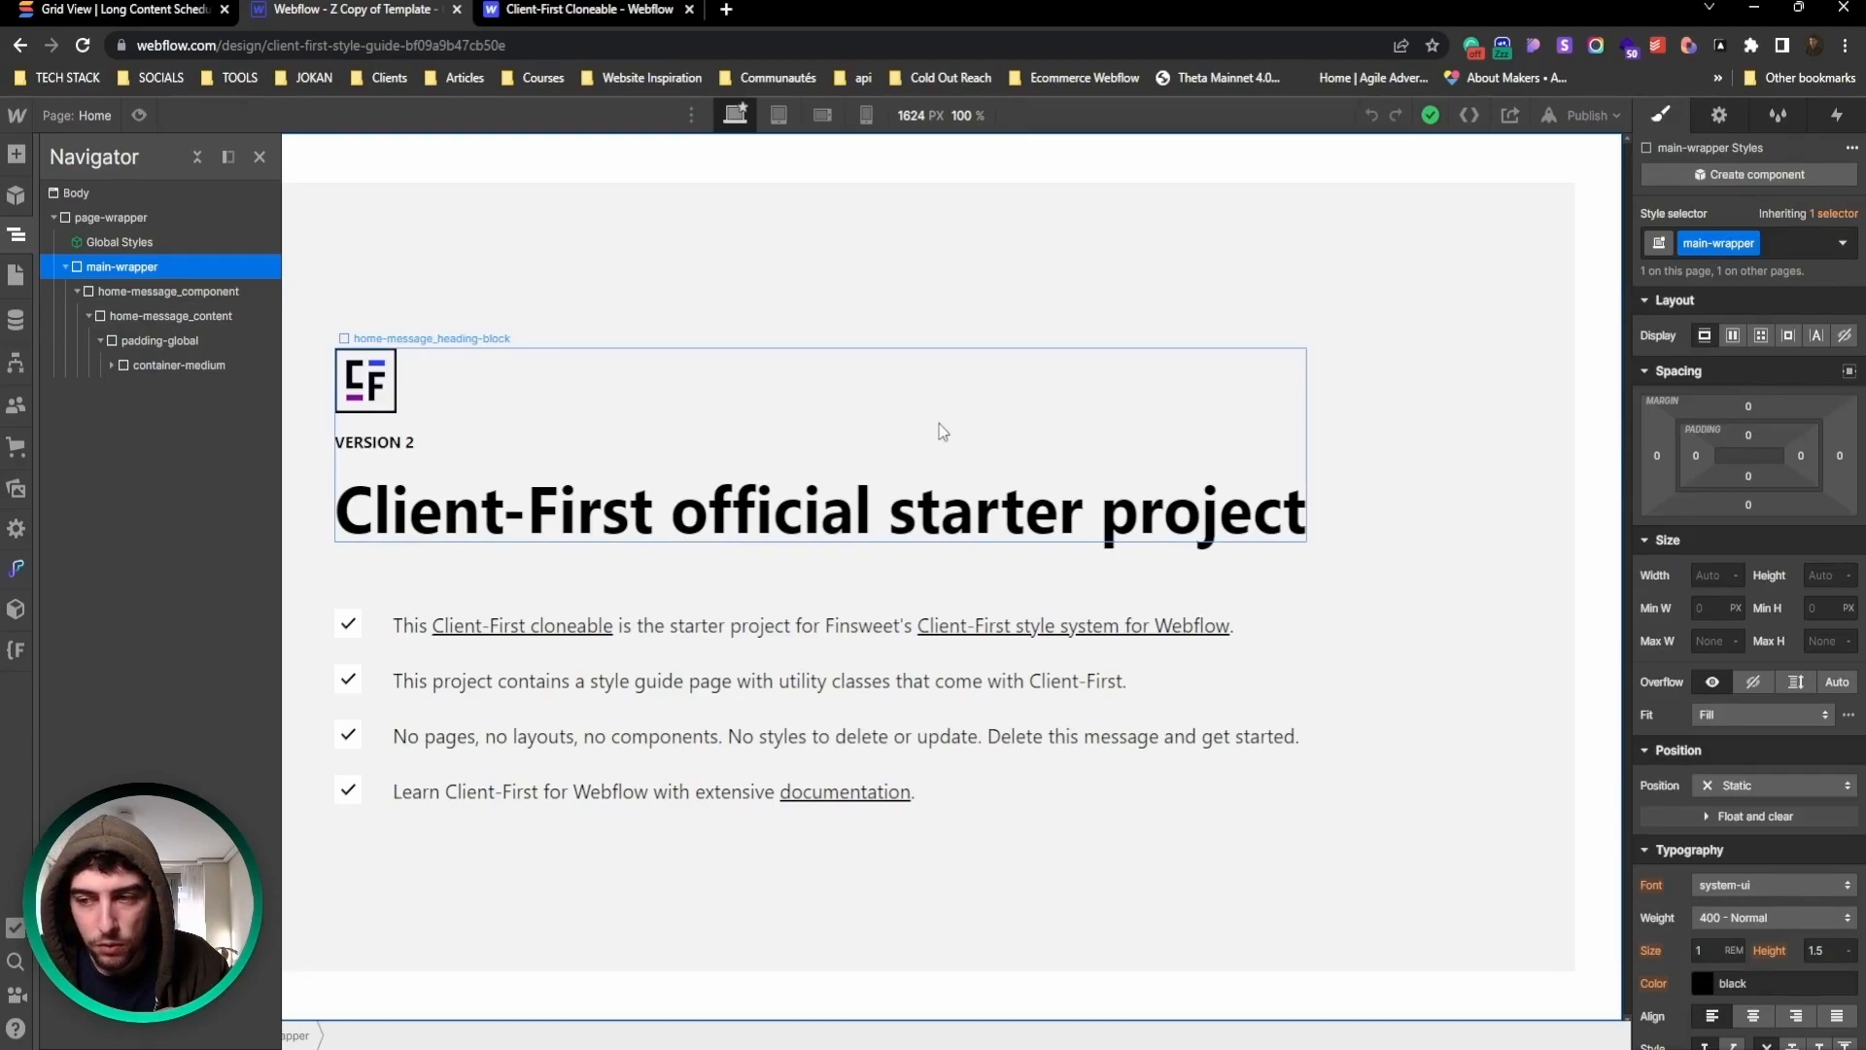
Step: Delete container-medium and the whole home-message_component from the Home page, leaving main-wrapper empty and selected
left_click(181, 366)
key("Delete")
key("Delete")
key("Delete")
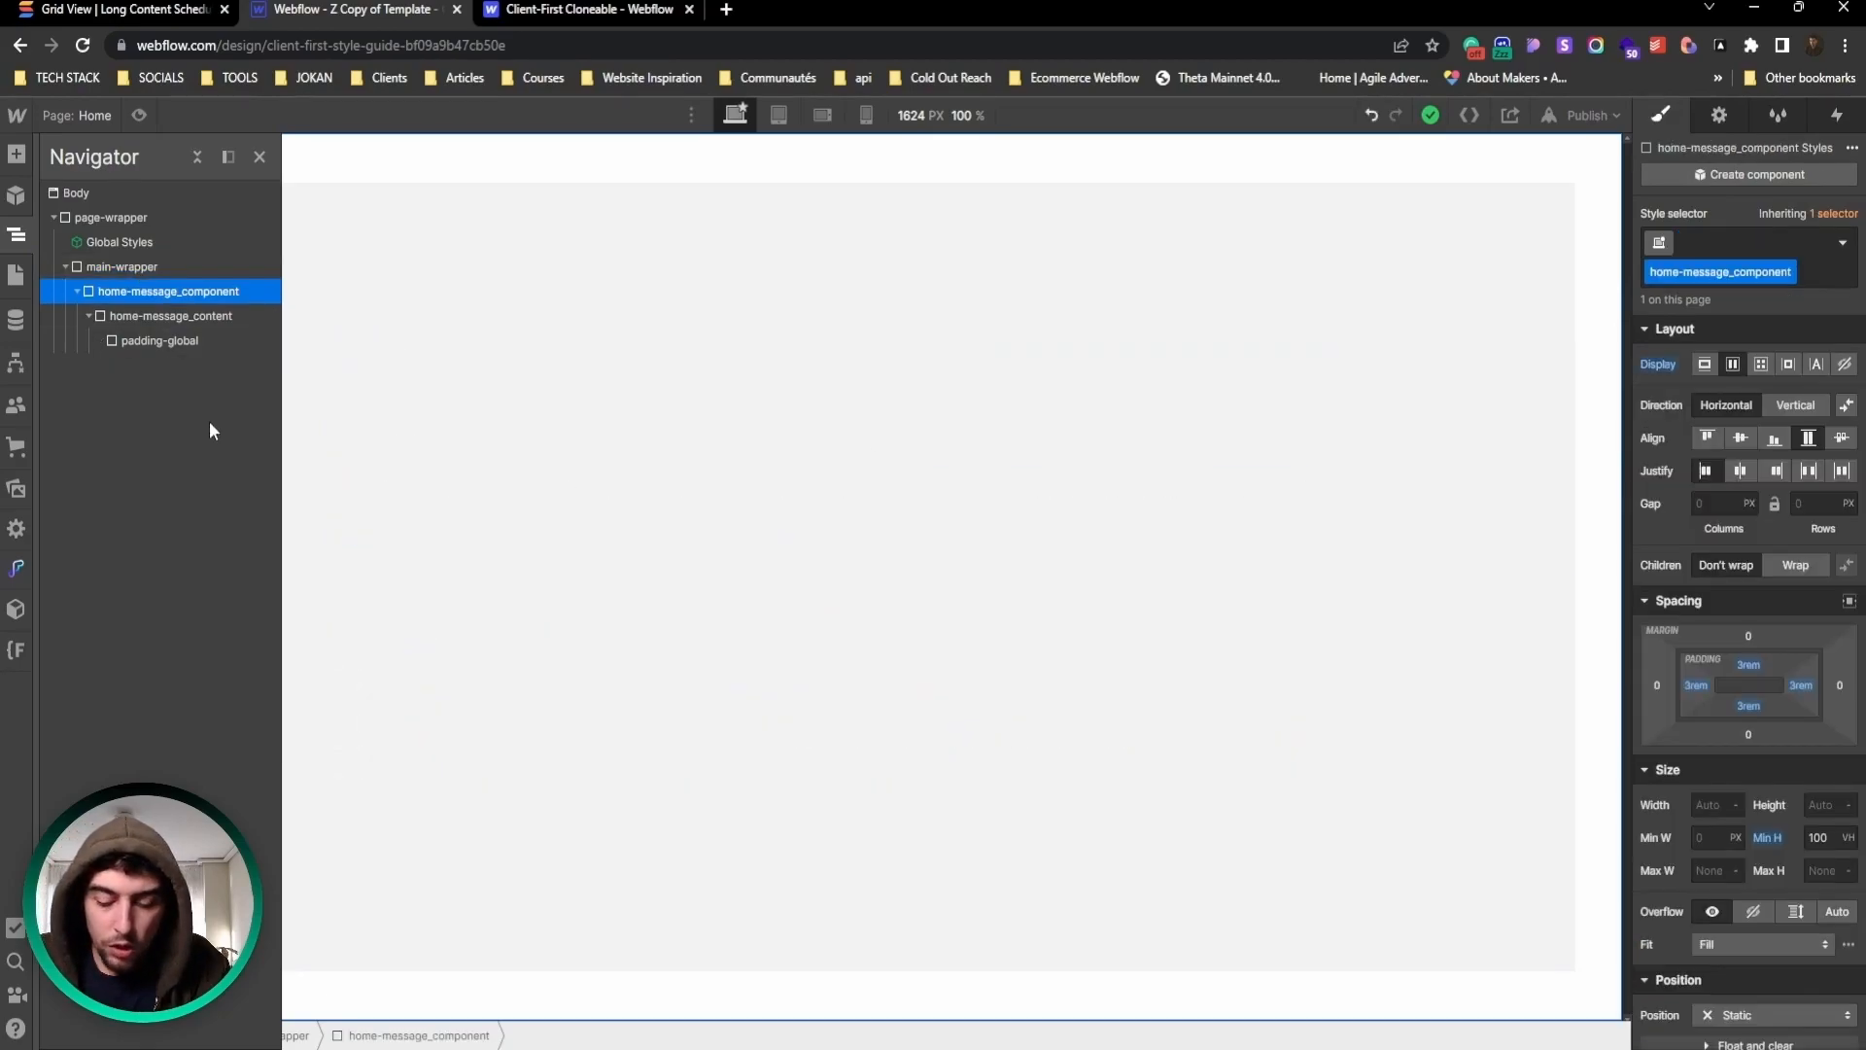
left_click(76, 290)
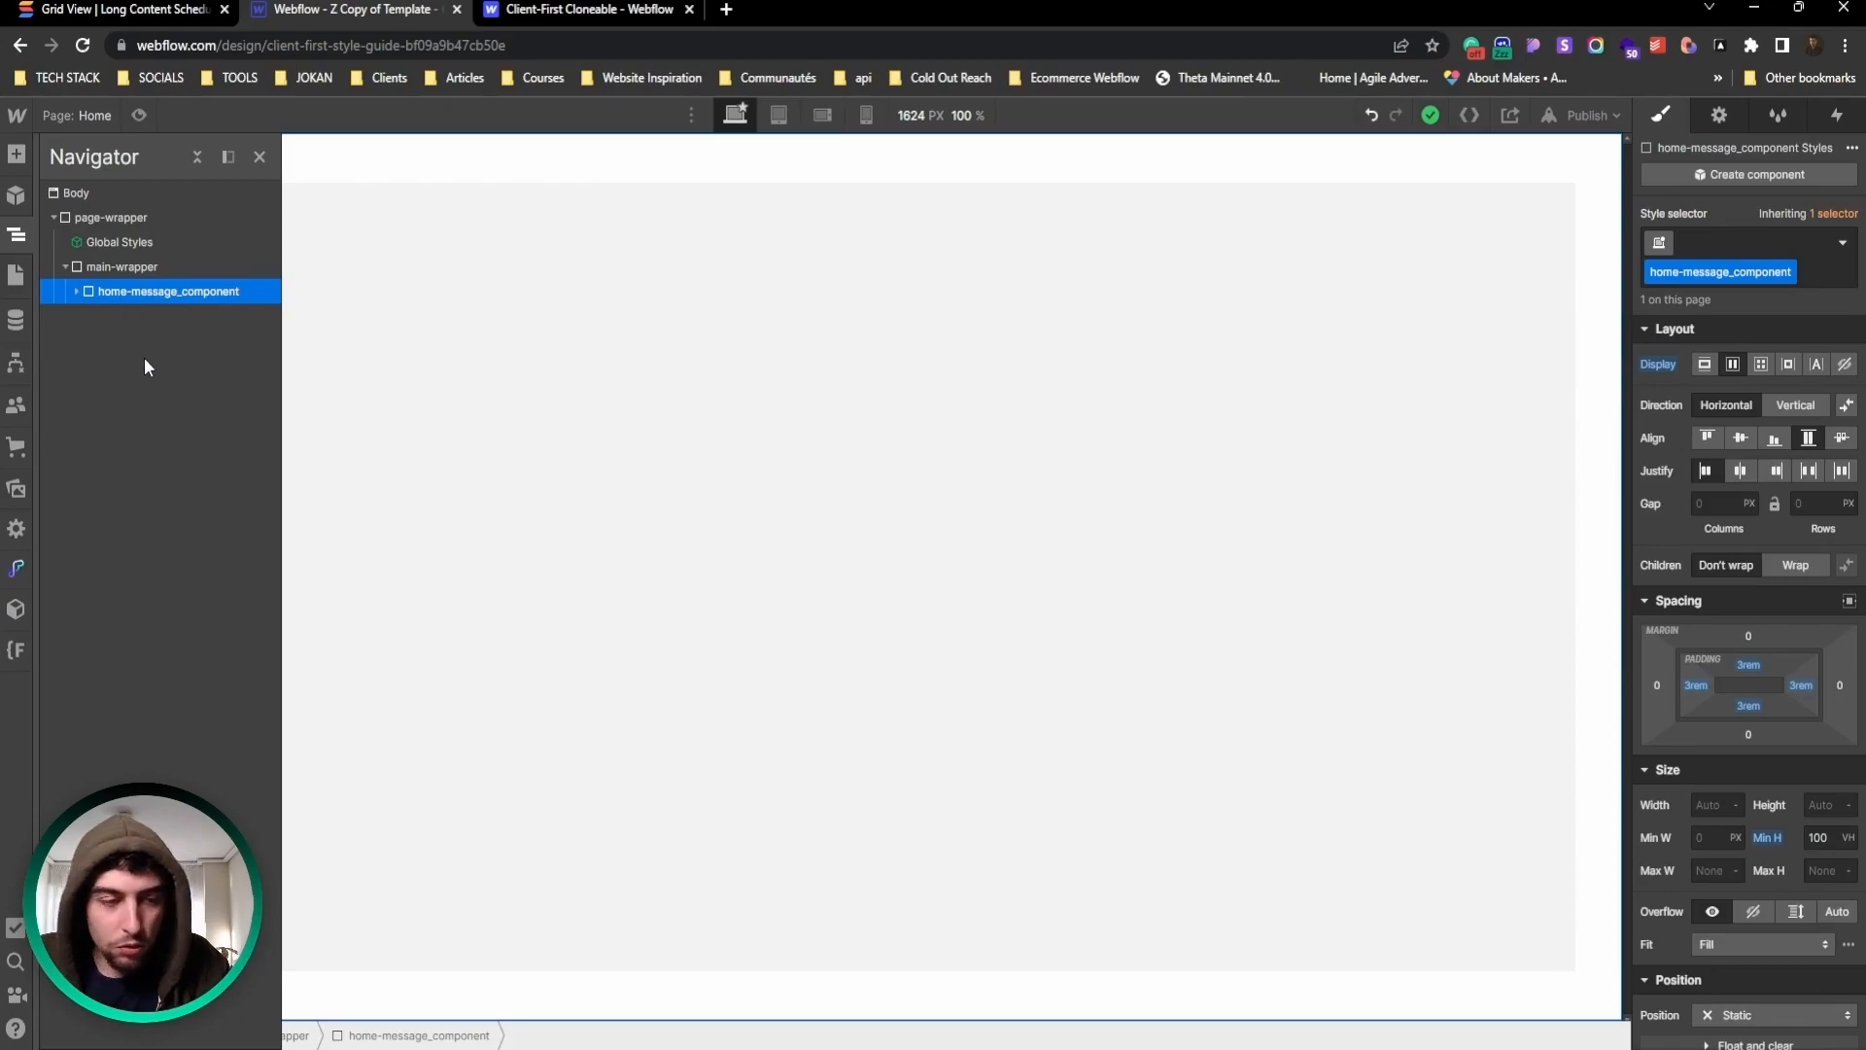
key("Delete")
left_click(135, 268)
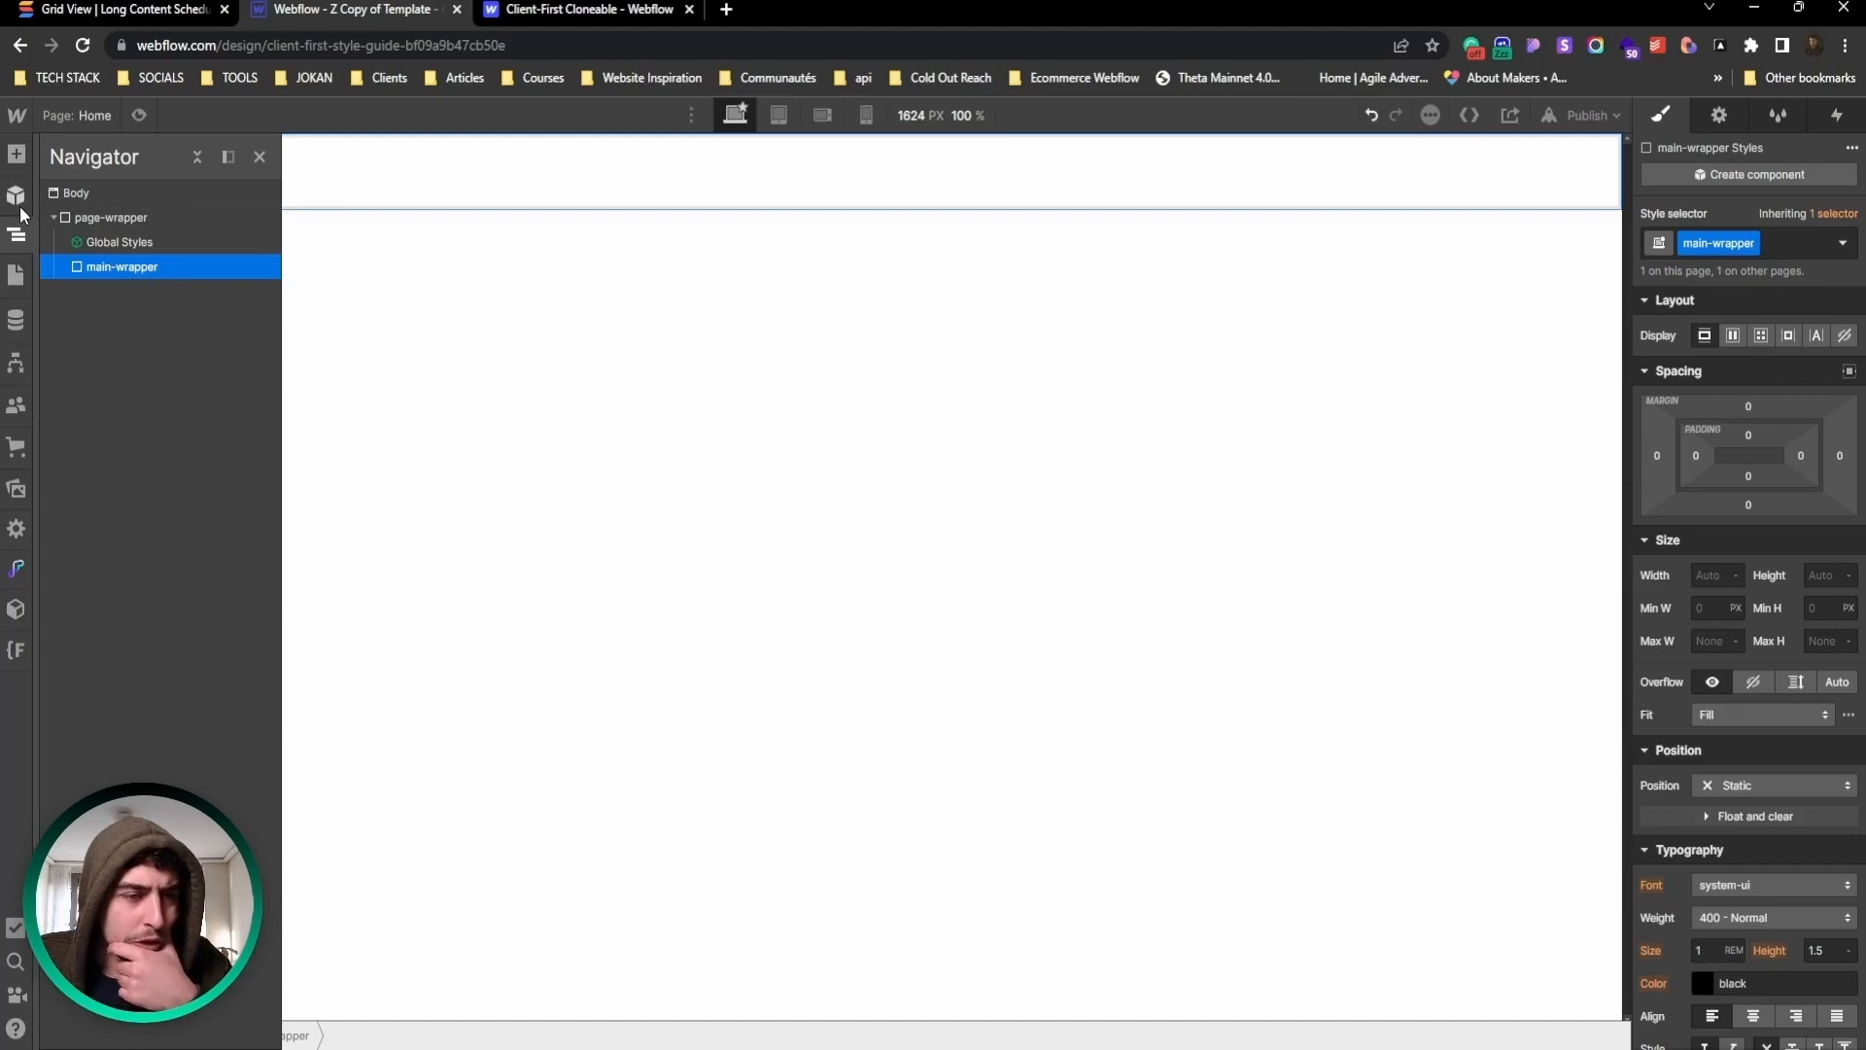
Step: Open the draft Style Guide page and bring its Structure Classes section into view
left_click(14, 276)
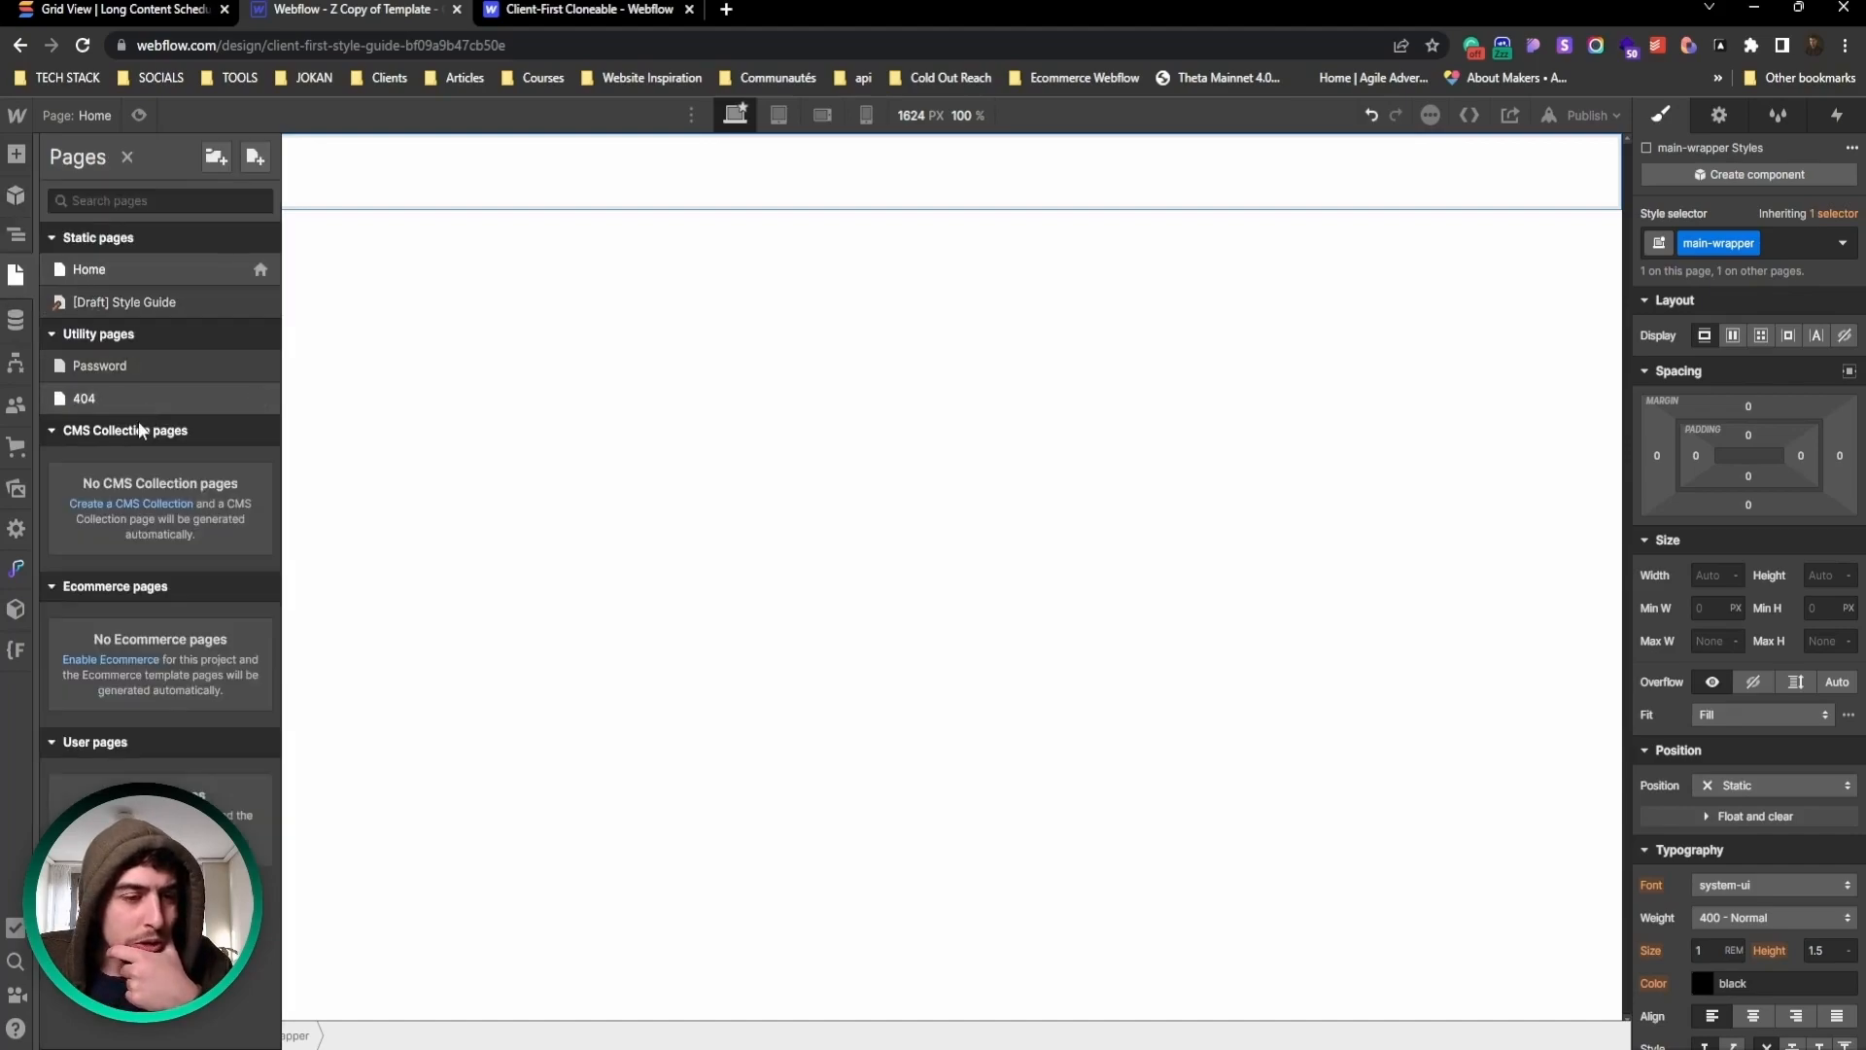
left_click(146, 303)
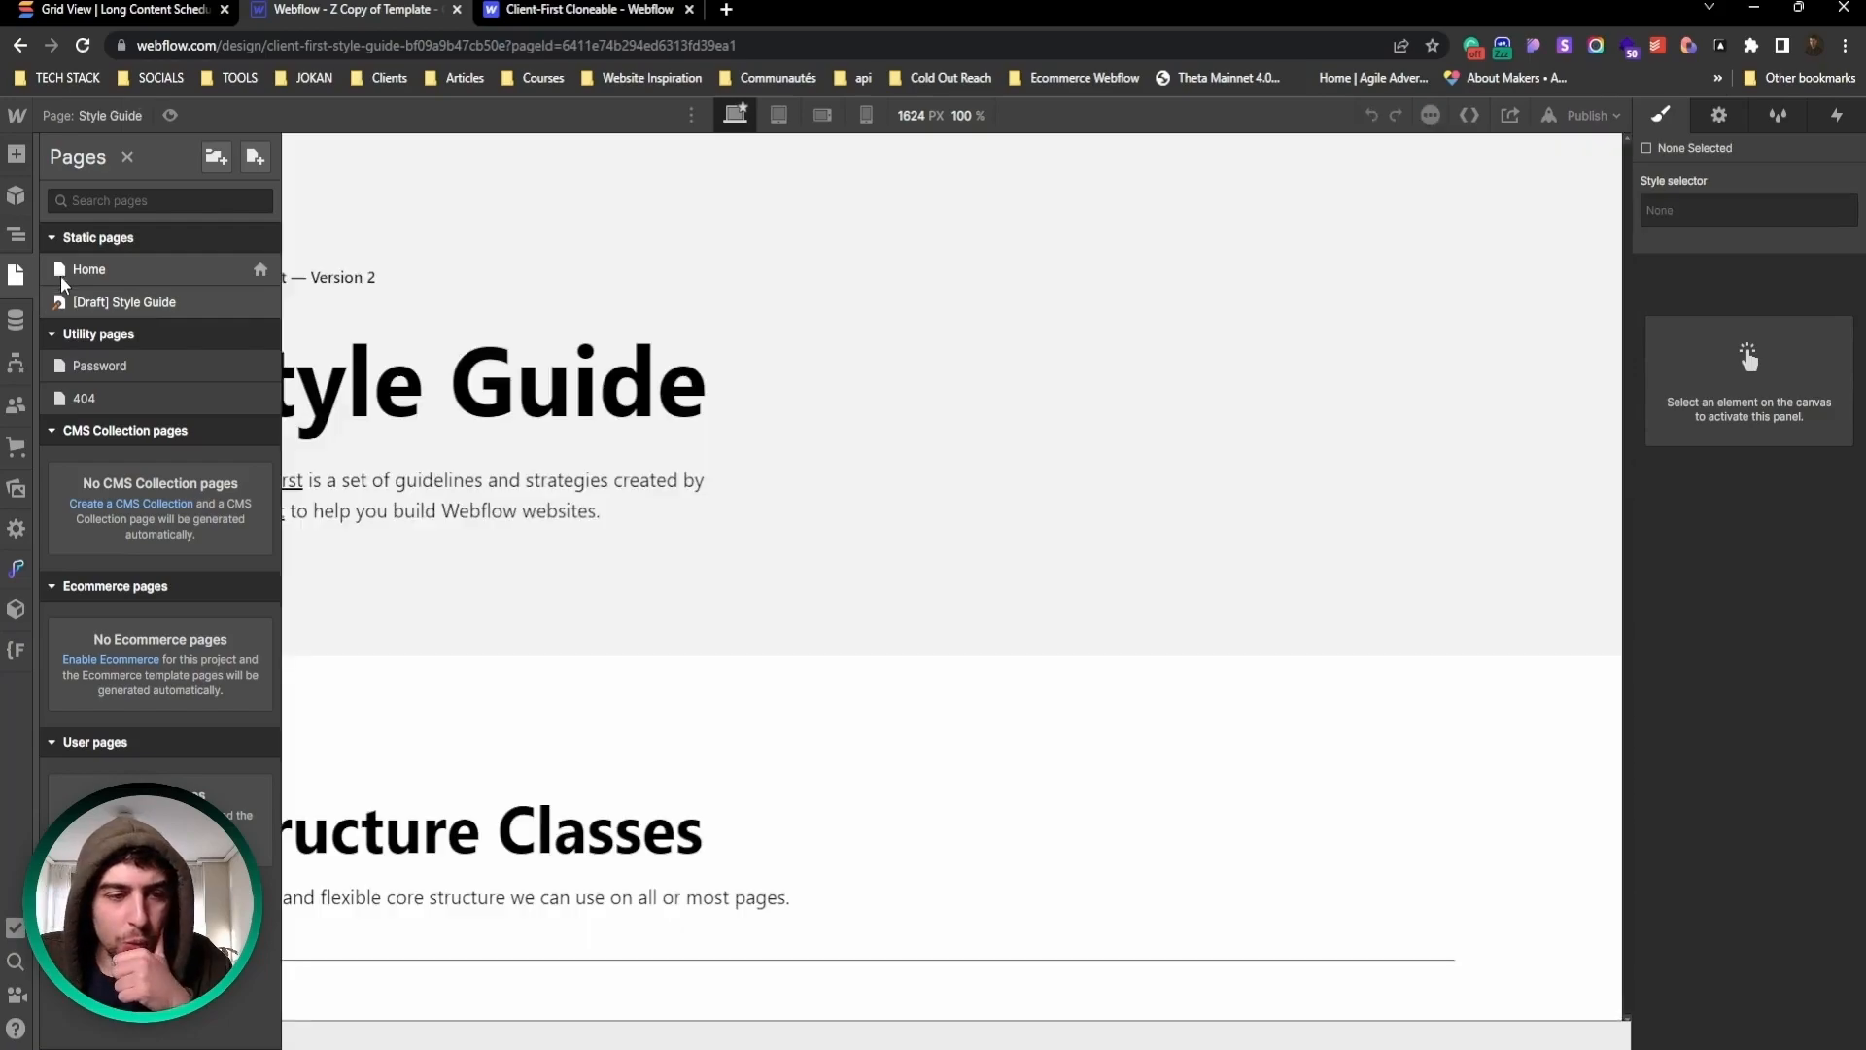
left_click(16, 276)
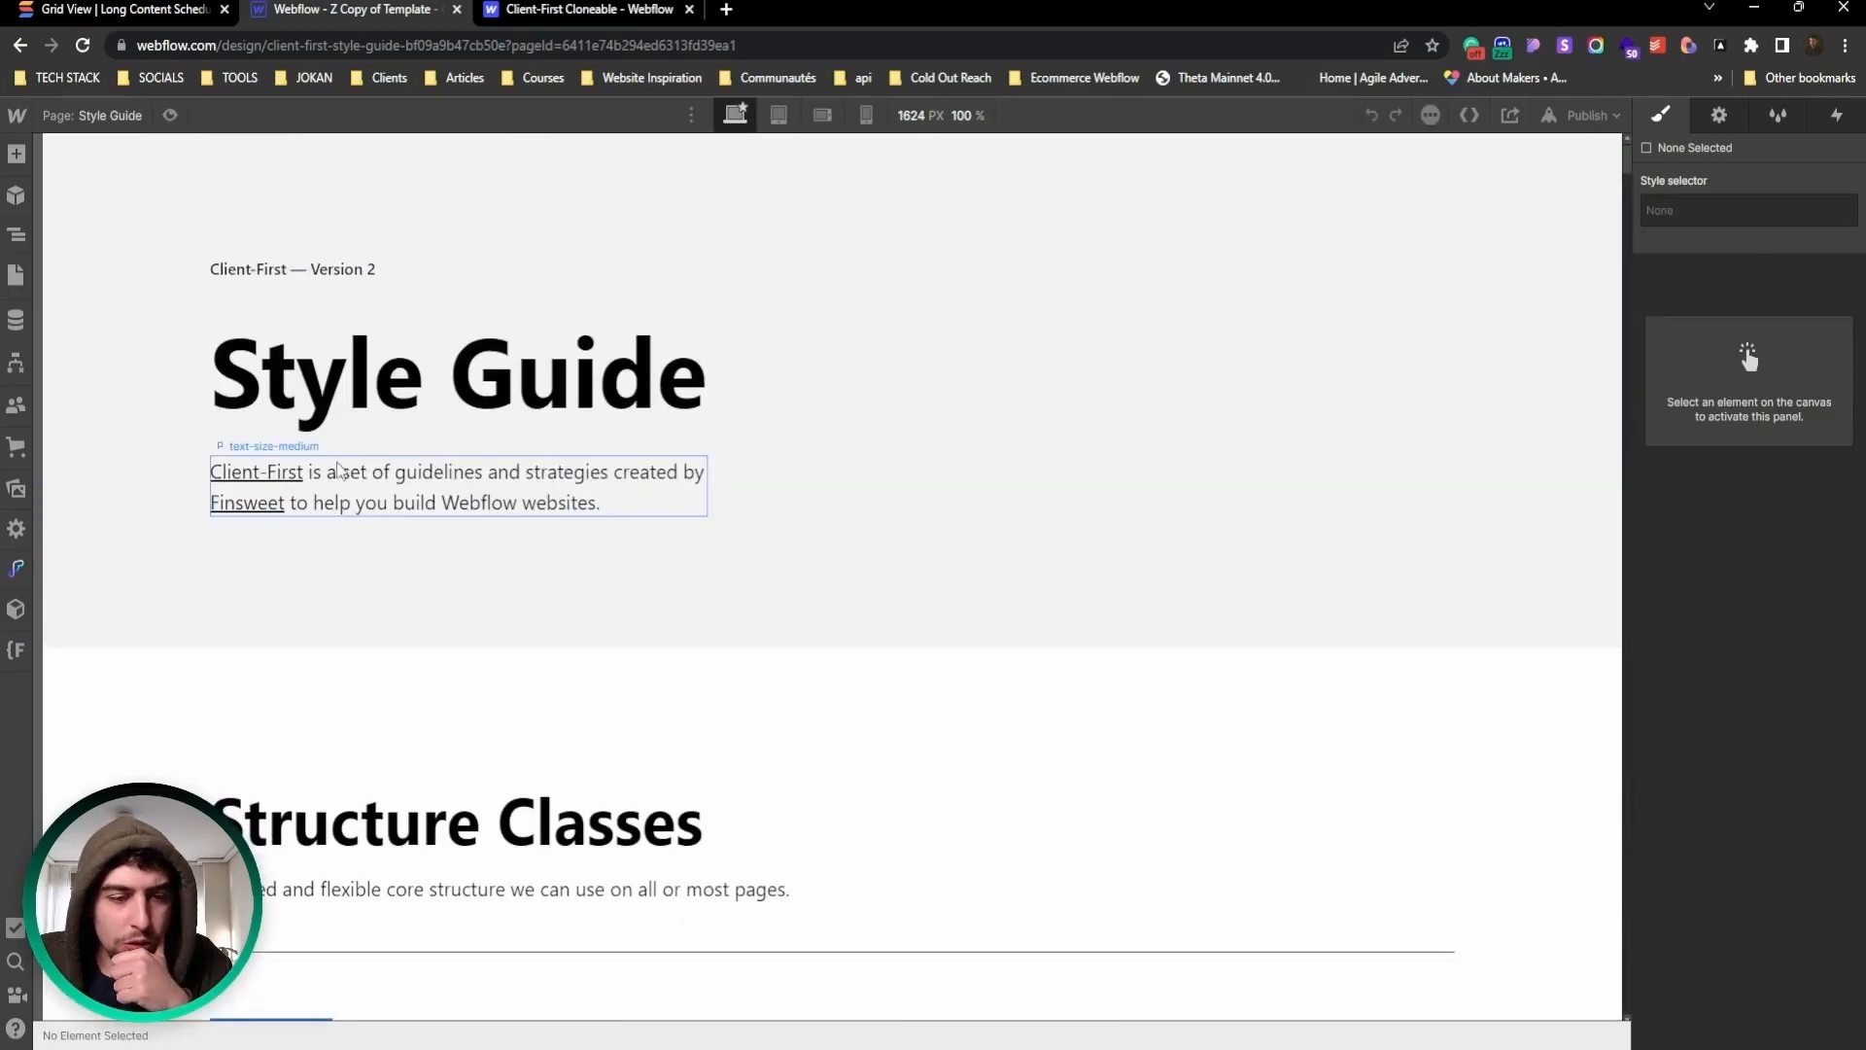
scroll(379, 462, "down", 7)
scroll(383, 458, "up", 6)
scroll(449, 448, "down", 4)
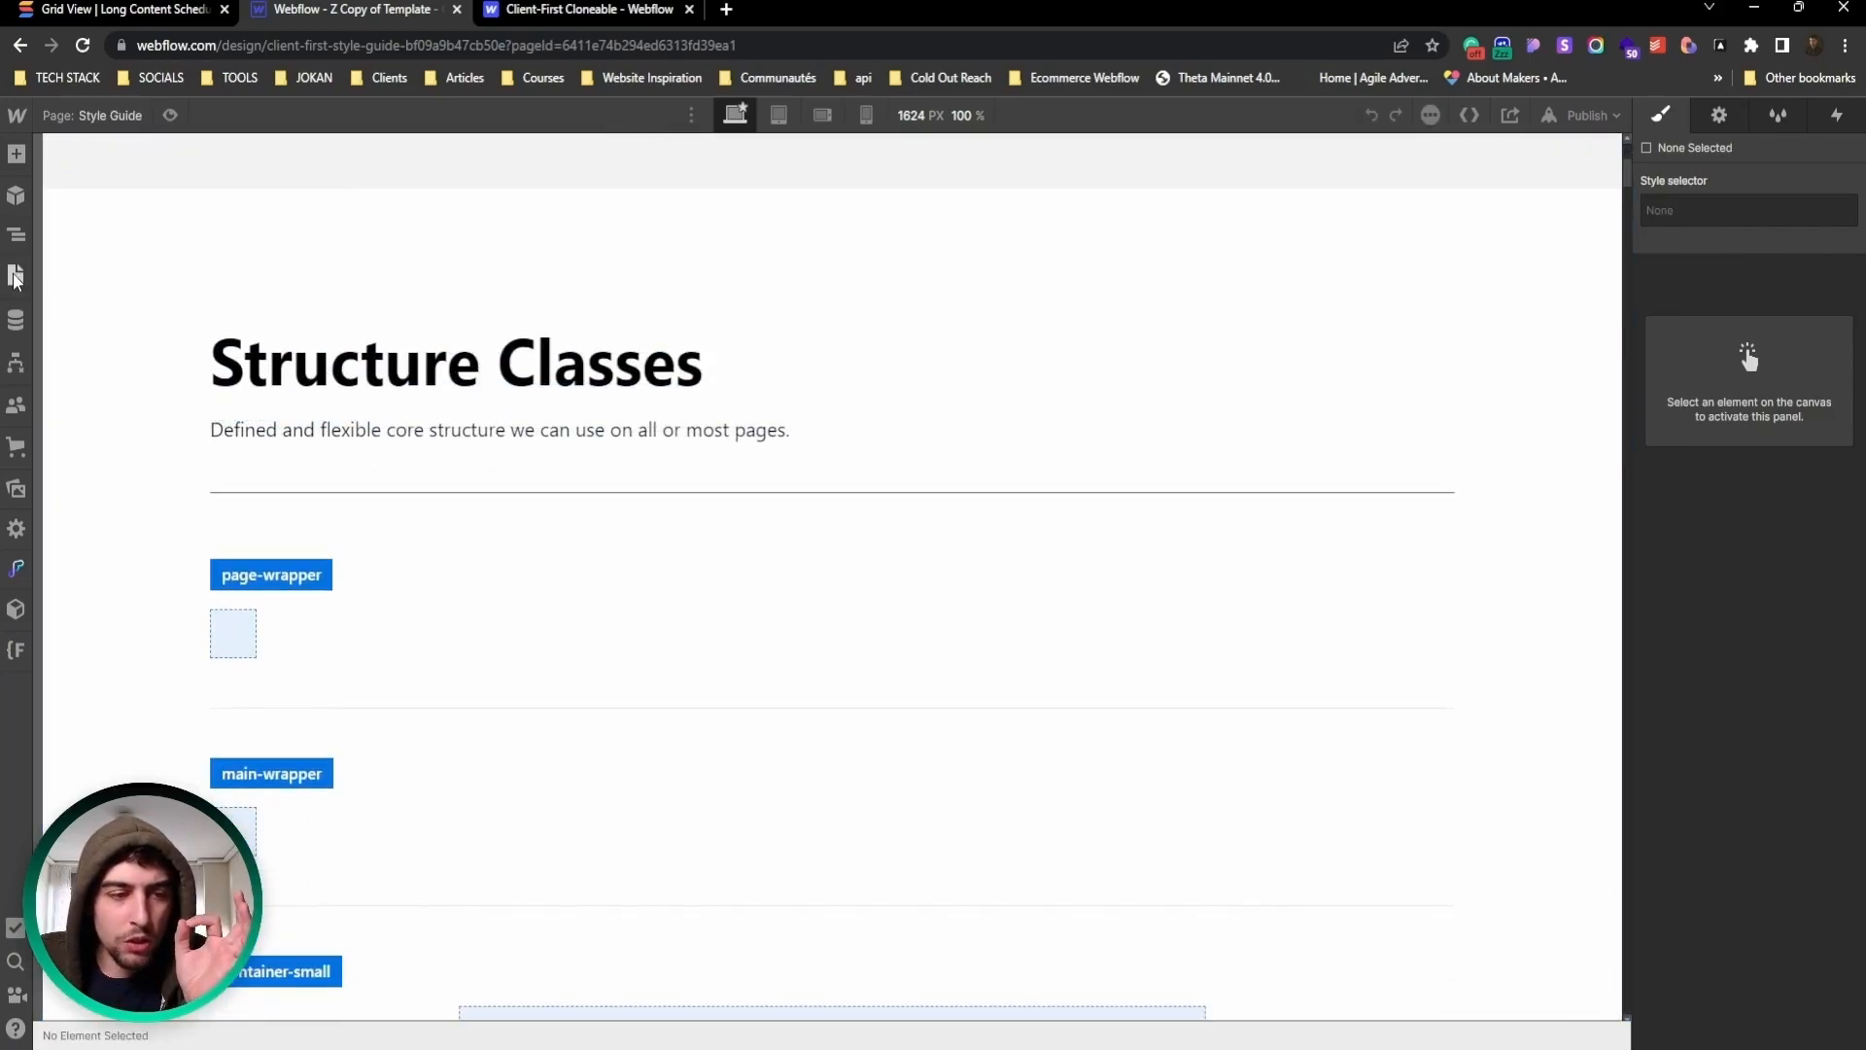
Step: Check the Style Guide page's entry and settings in the site's page list, leaving the page list closed
left_click(15, 276)
left_click(259, 302)
left_click(258, 304)
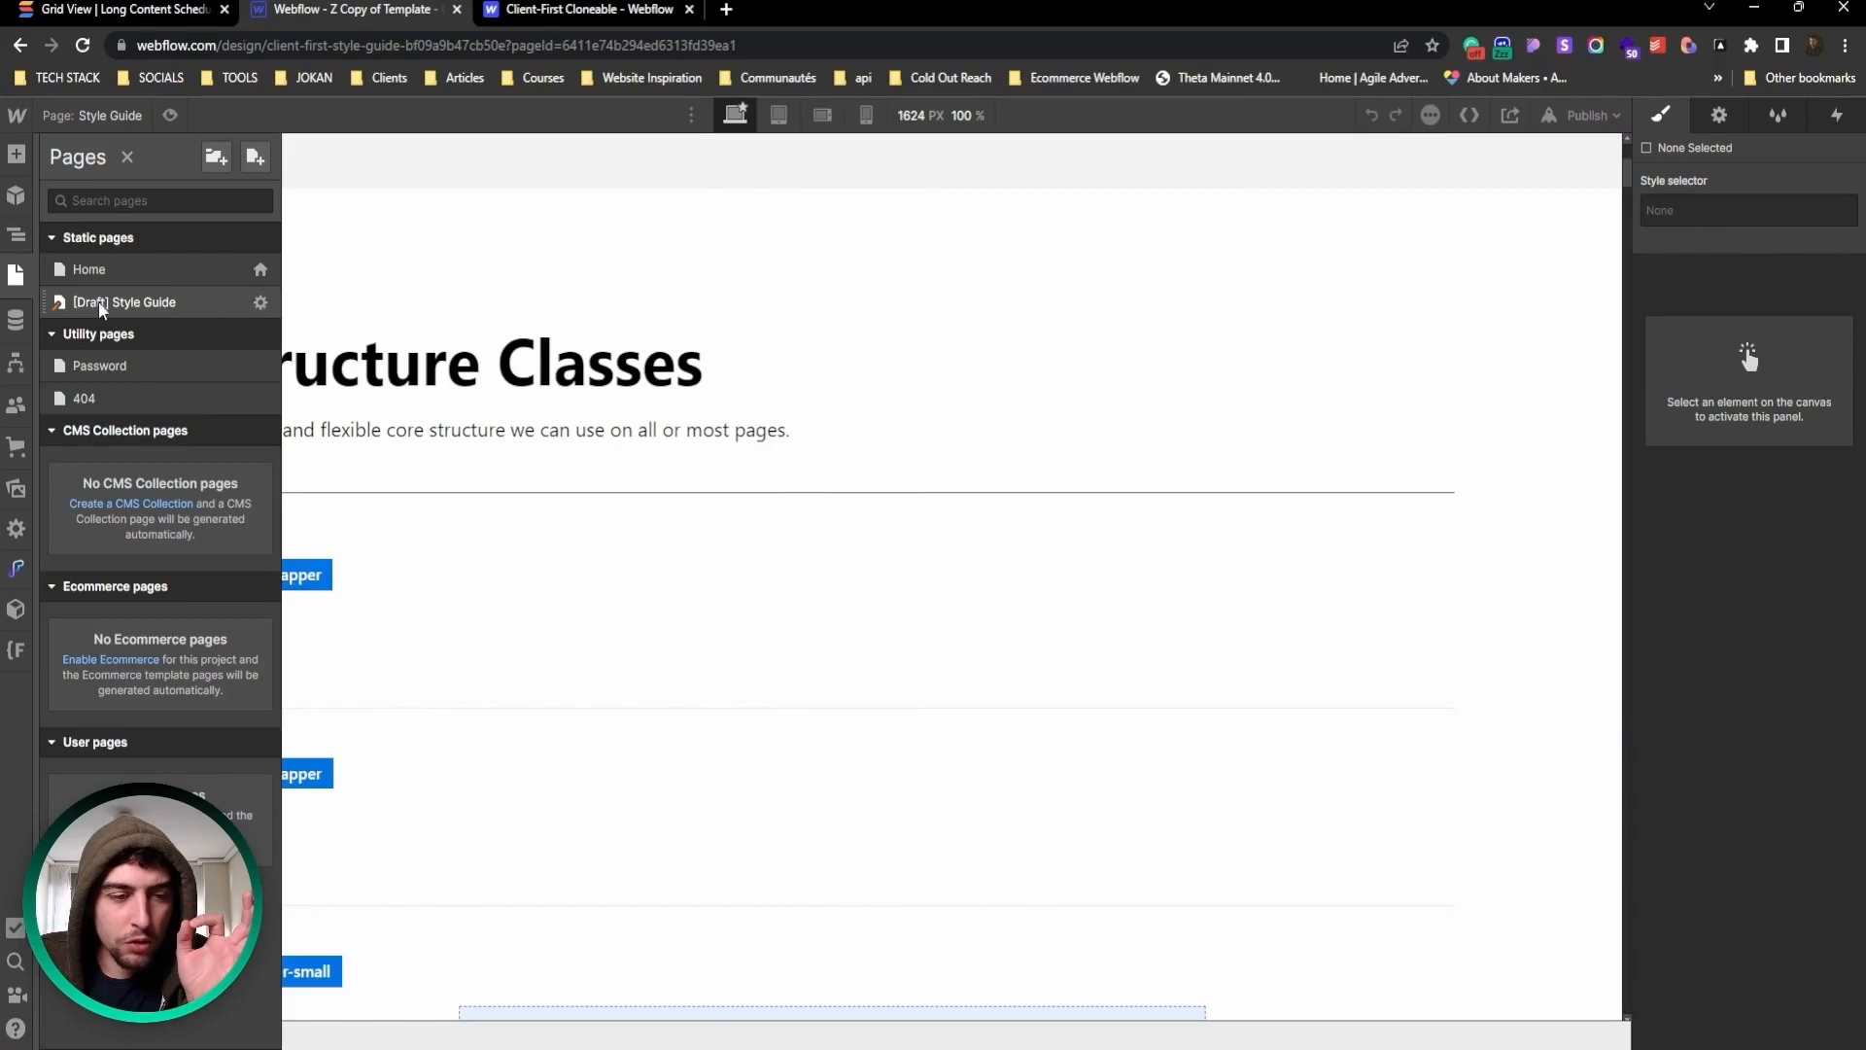
left_click(15, 276)
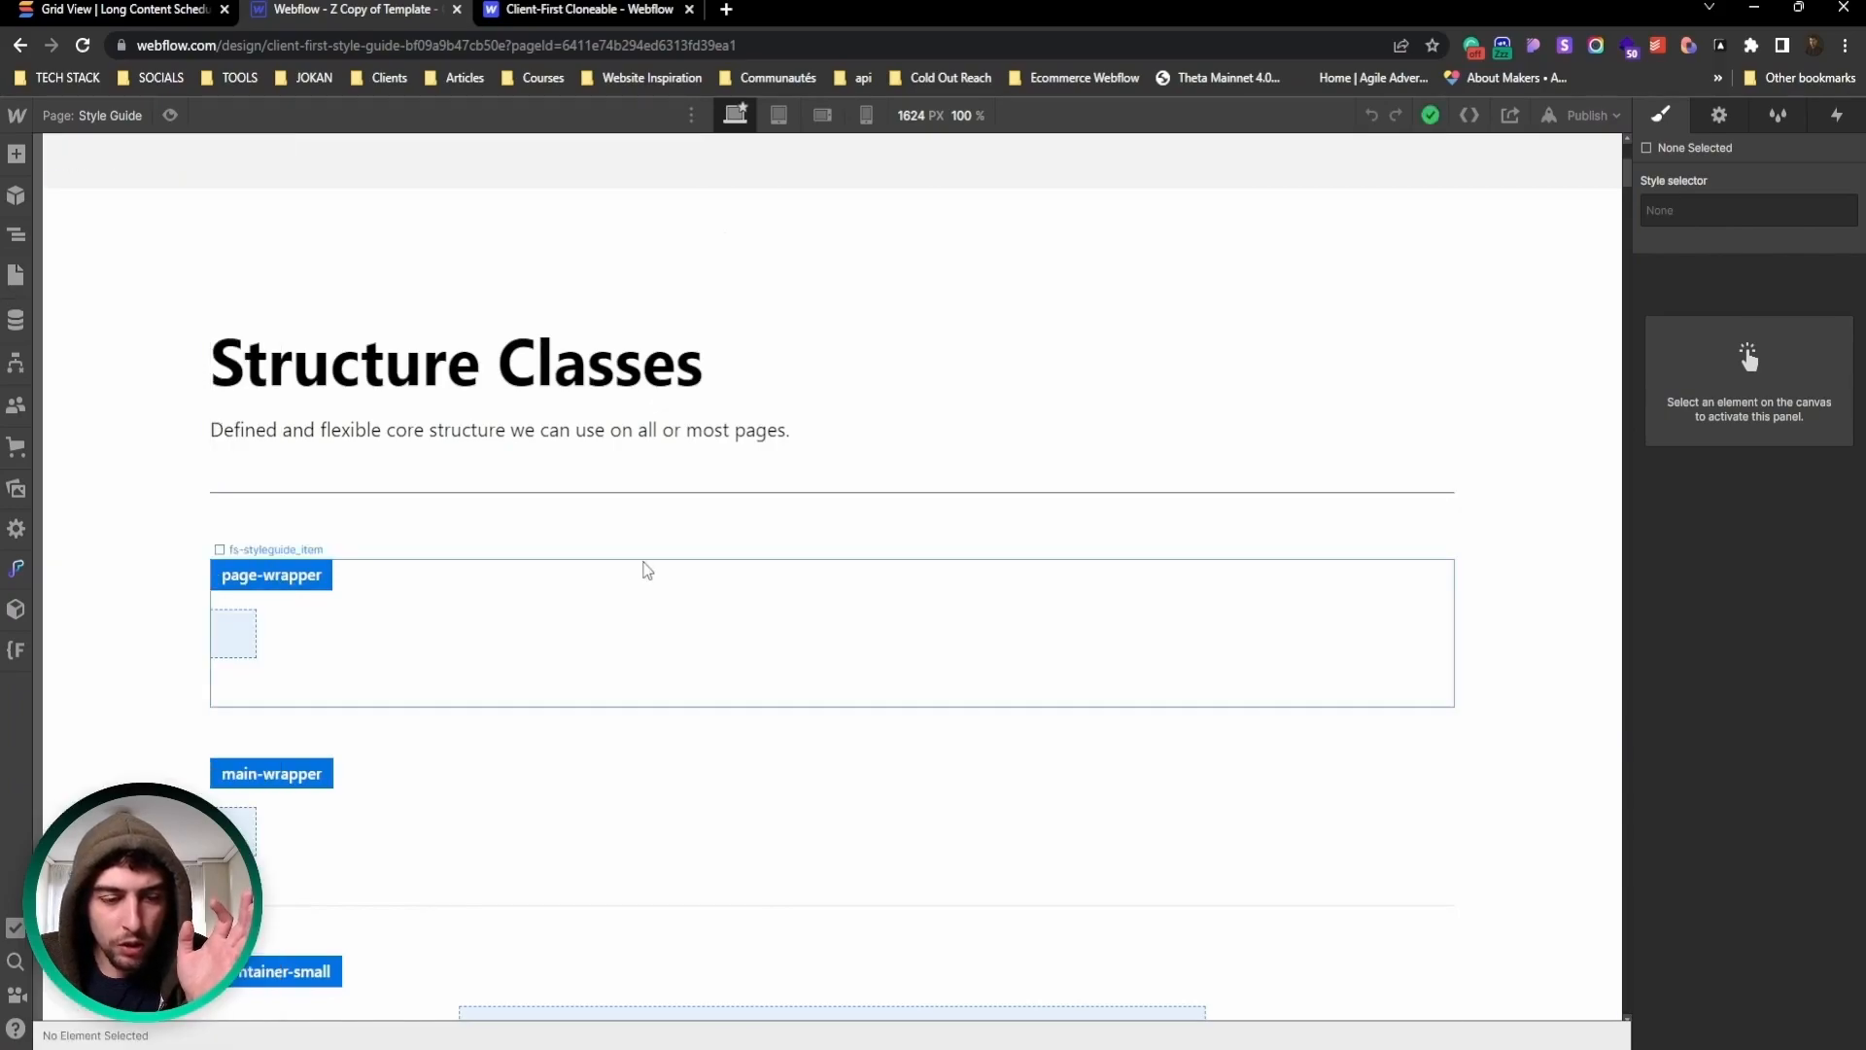
Step: Examine the Style Guide from its introduction through the section padding classes to the HTML Heading Tags samples
scroll(646, 571, "up", 5)
scroll(505, 484, "down", 15)
scroll(485, 485, "down", 20)
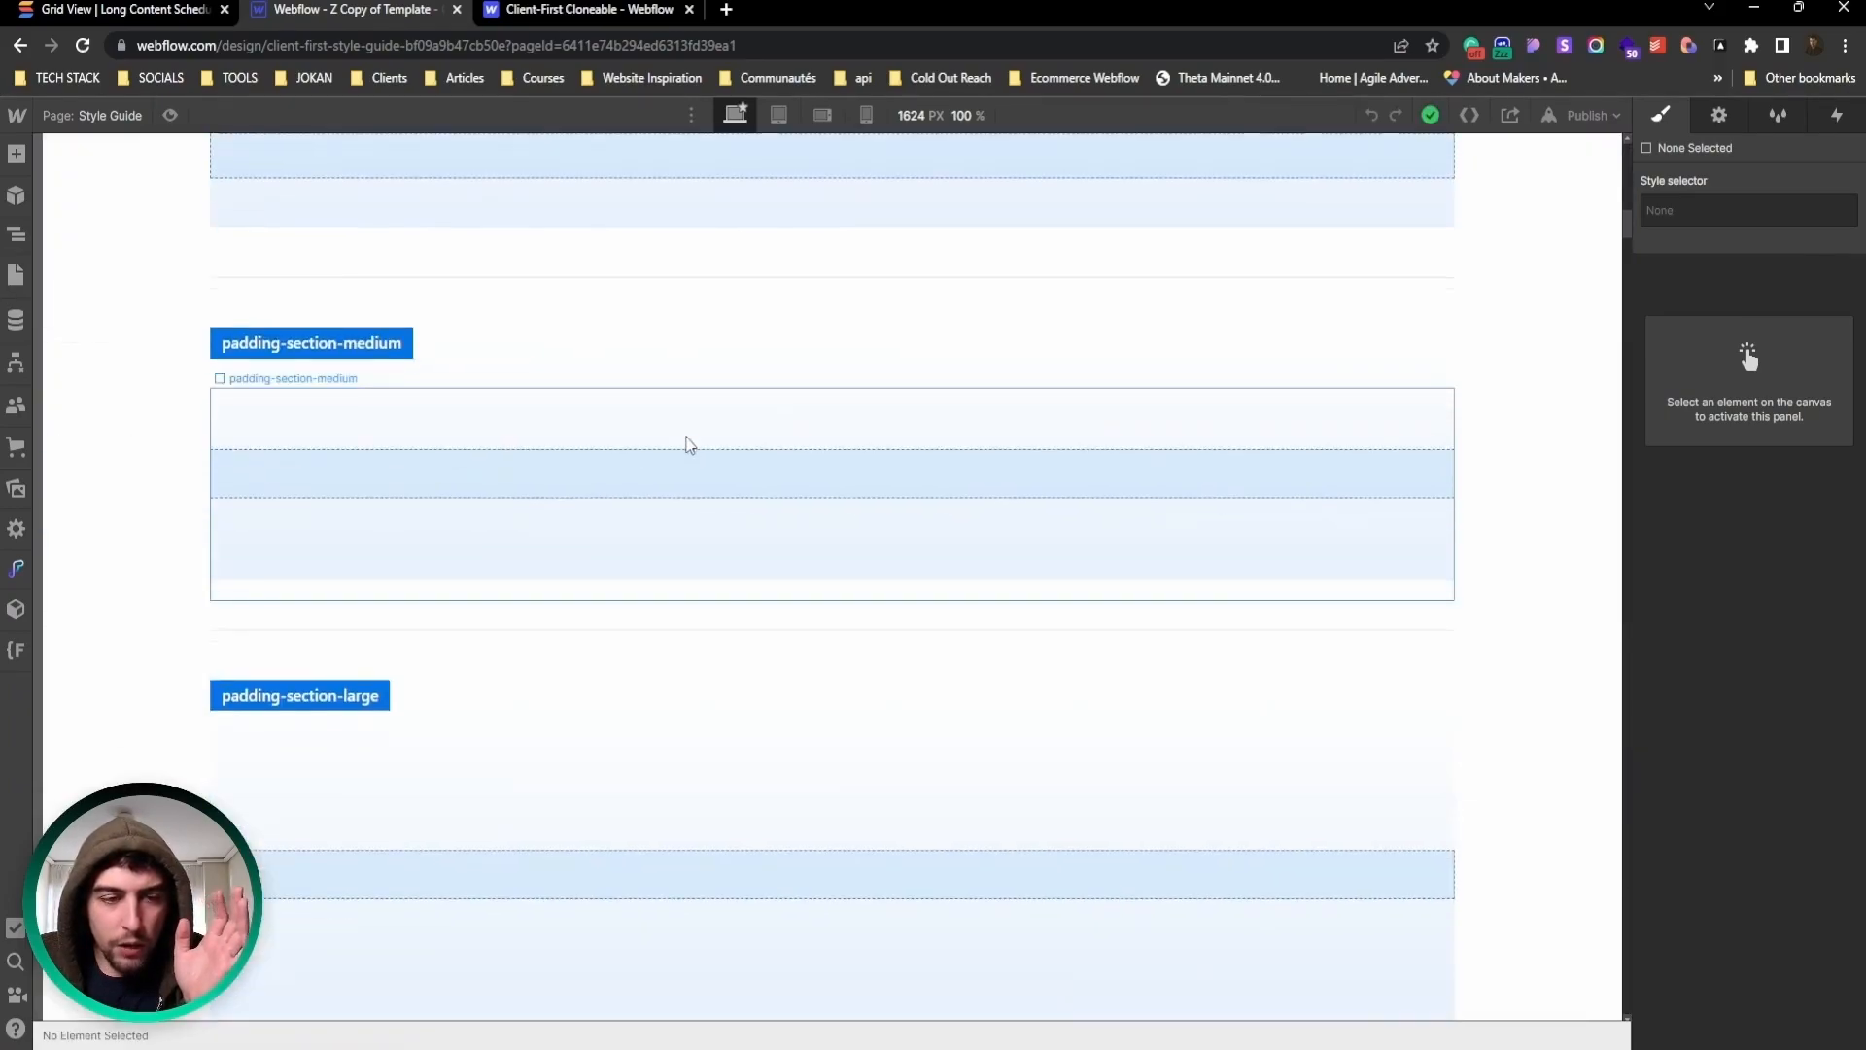
scroll(551, 477, "up", 6)
scroll(551, 476, "up", 15)
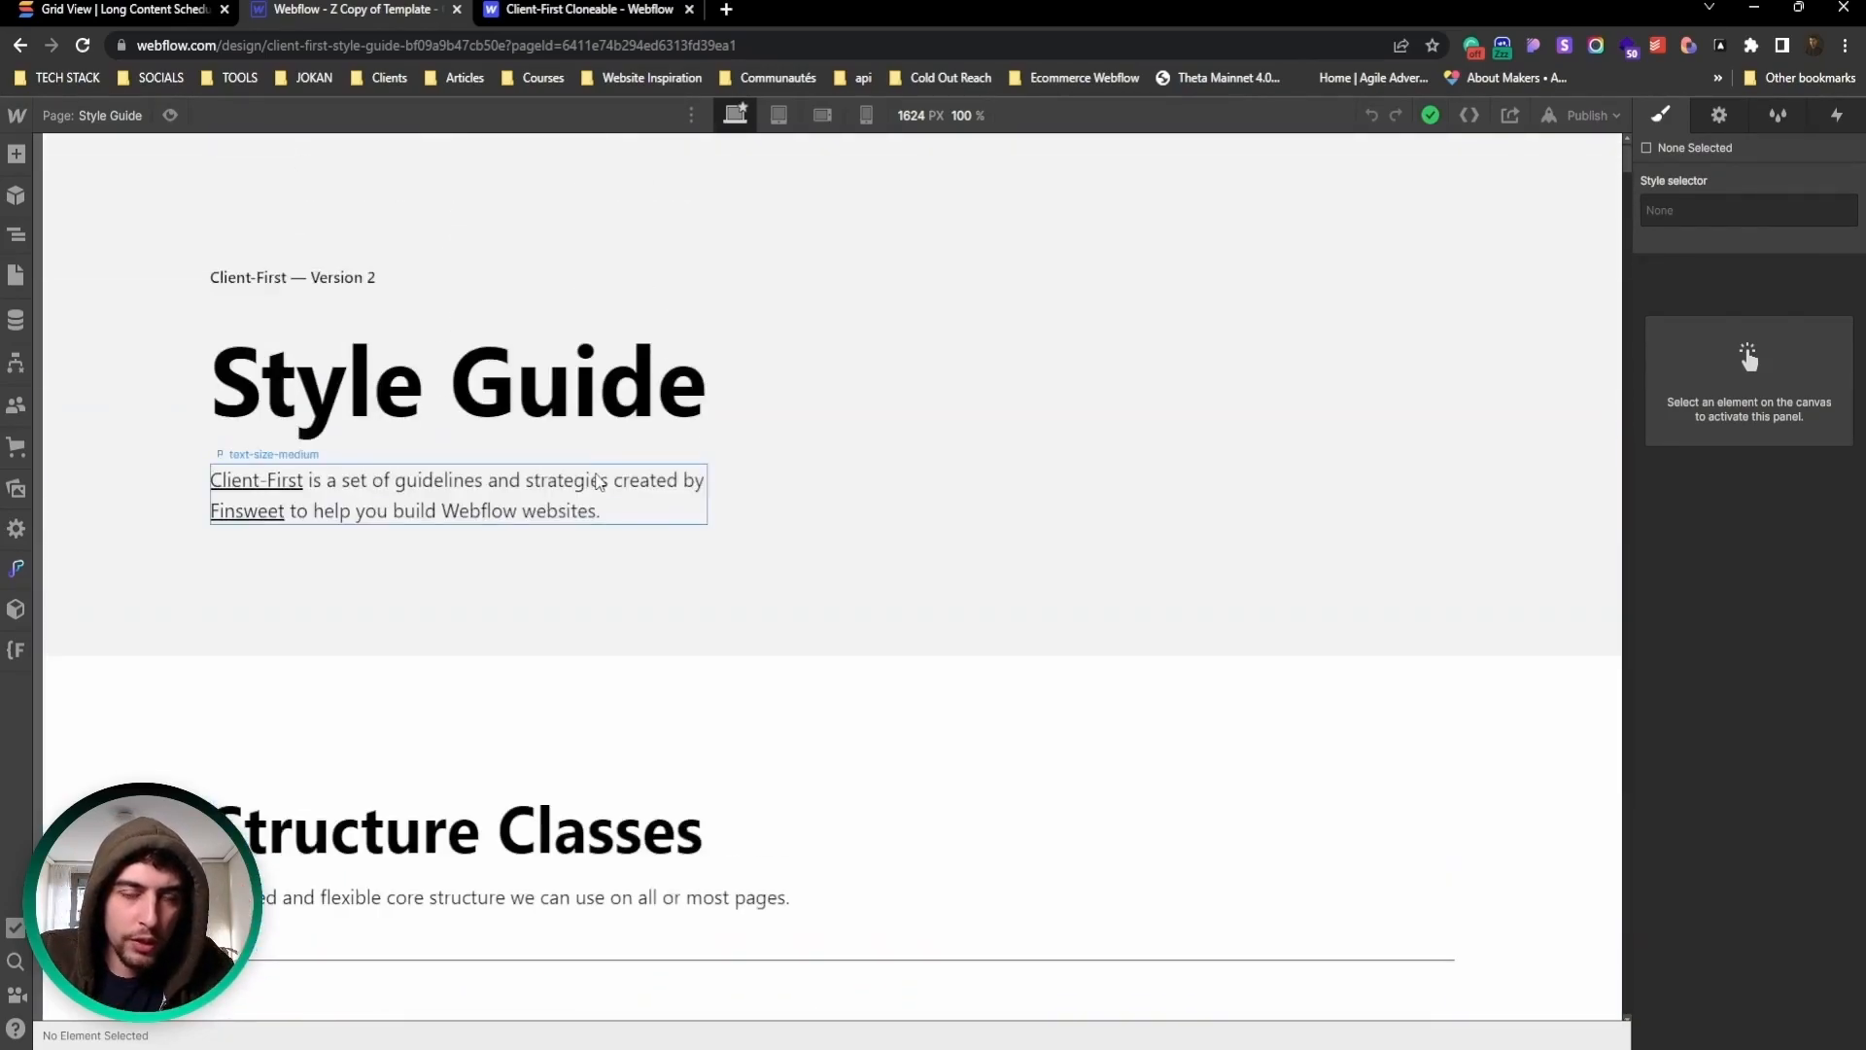
scroll(613, 496, "down", 20)
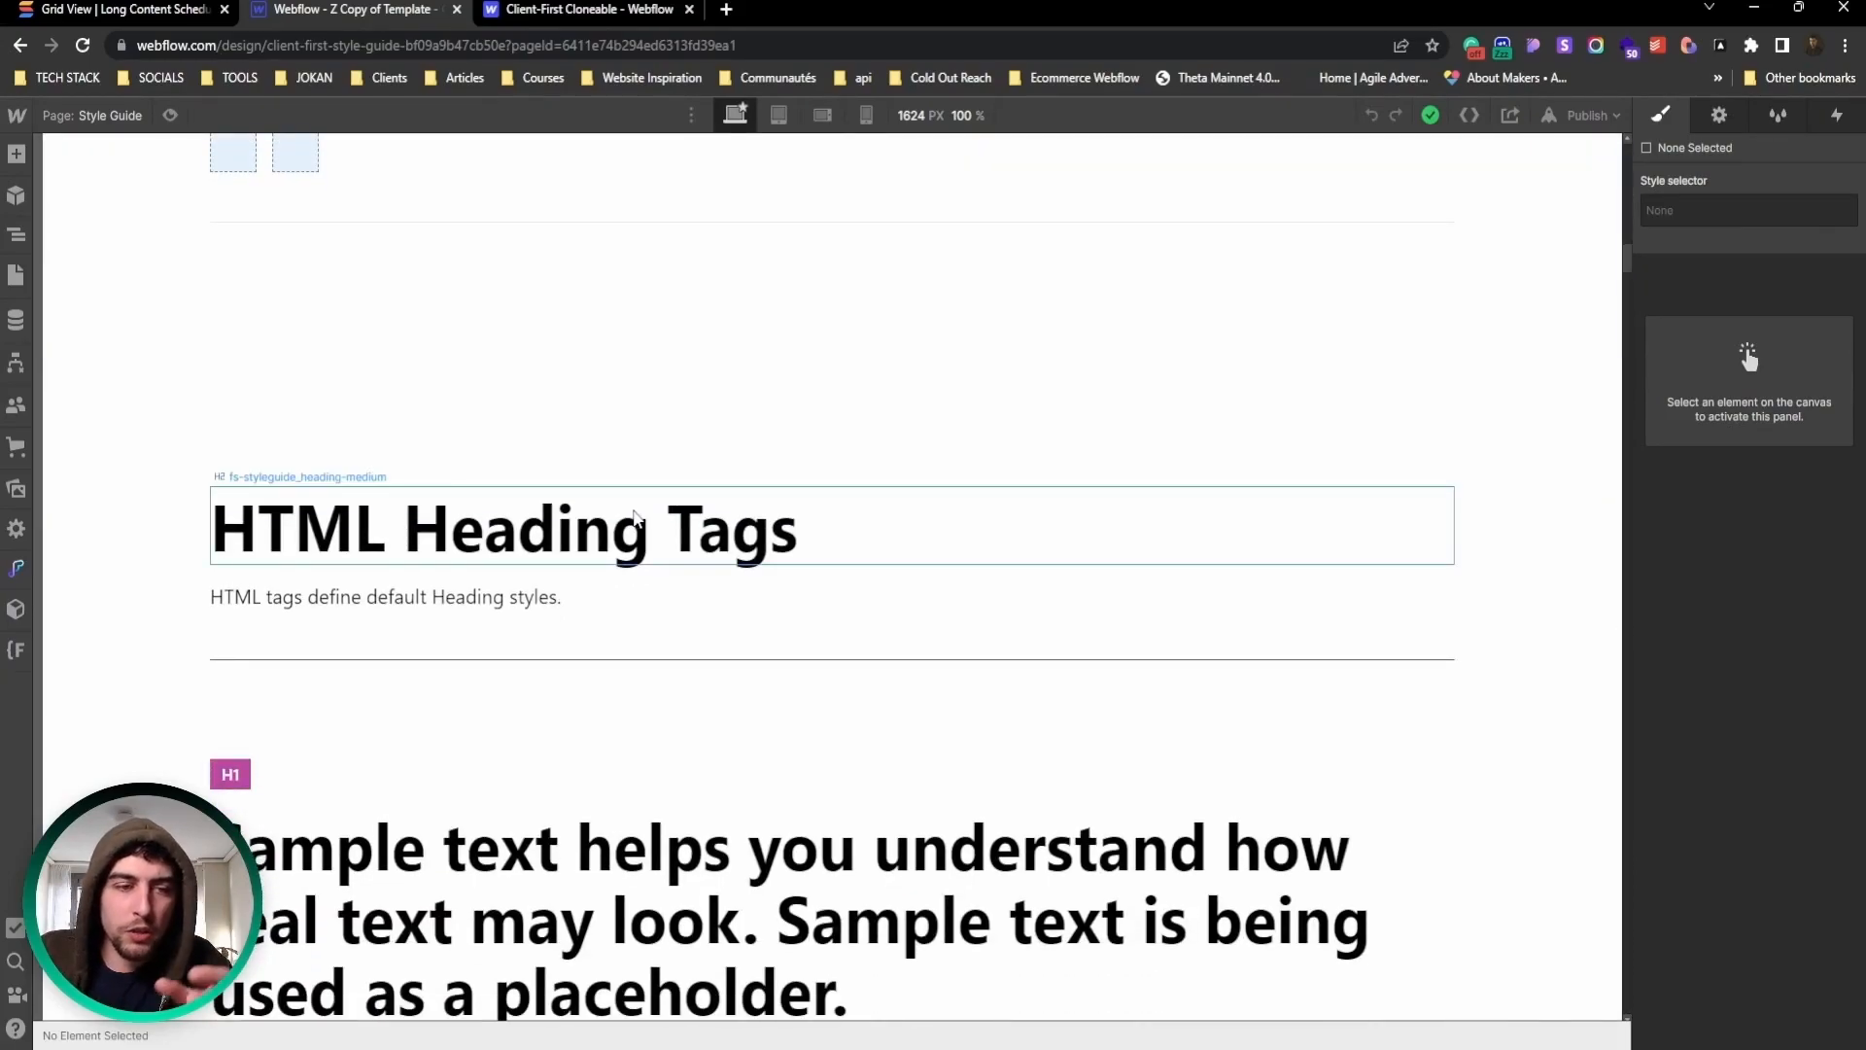
scroll(634, 516, "down", 8)
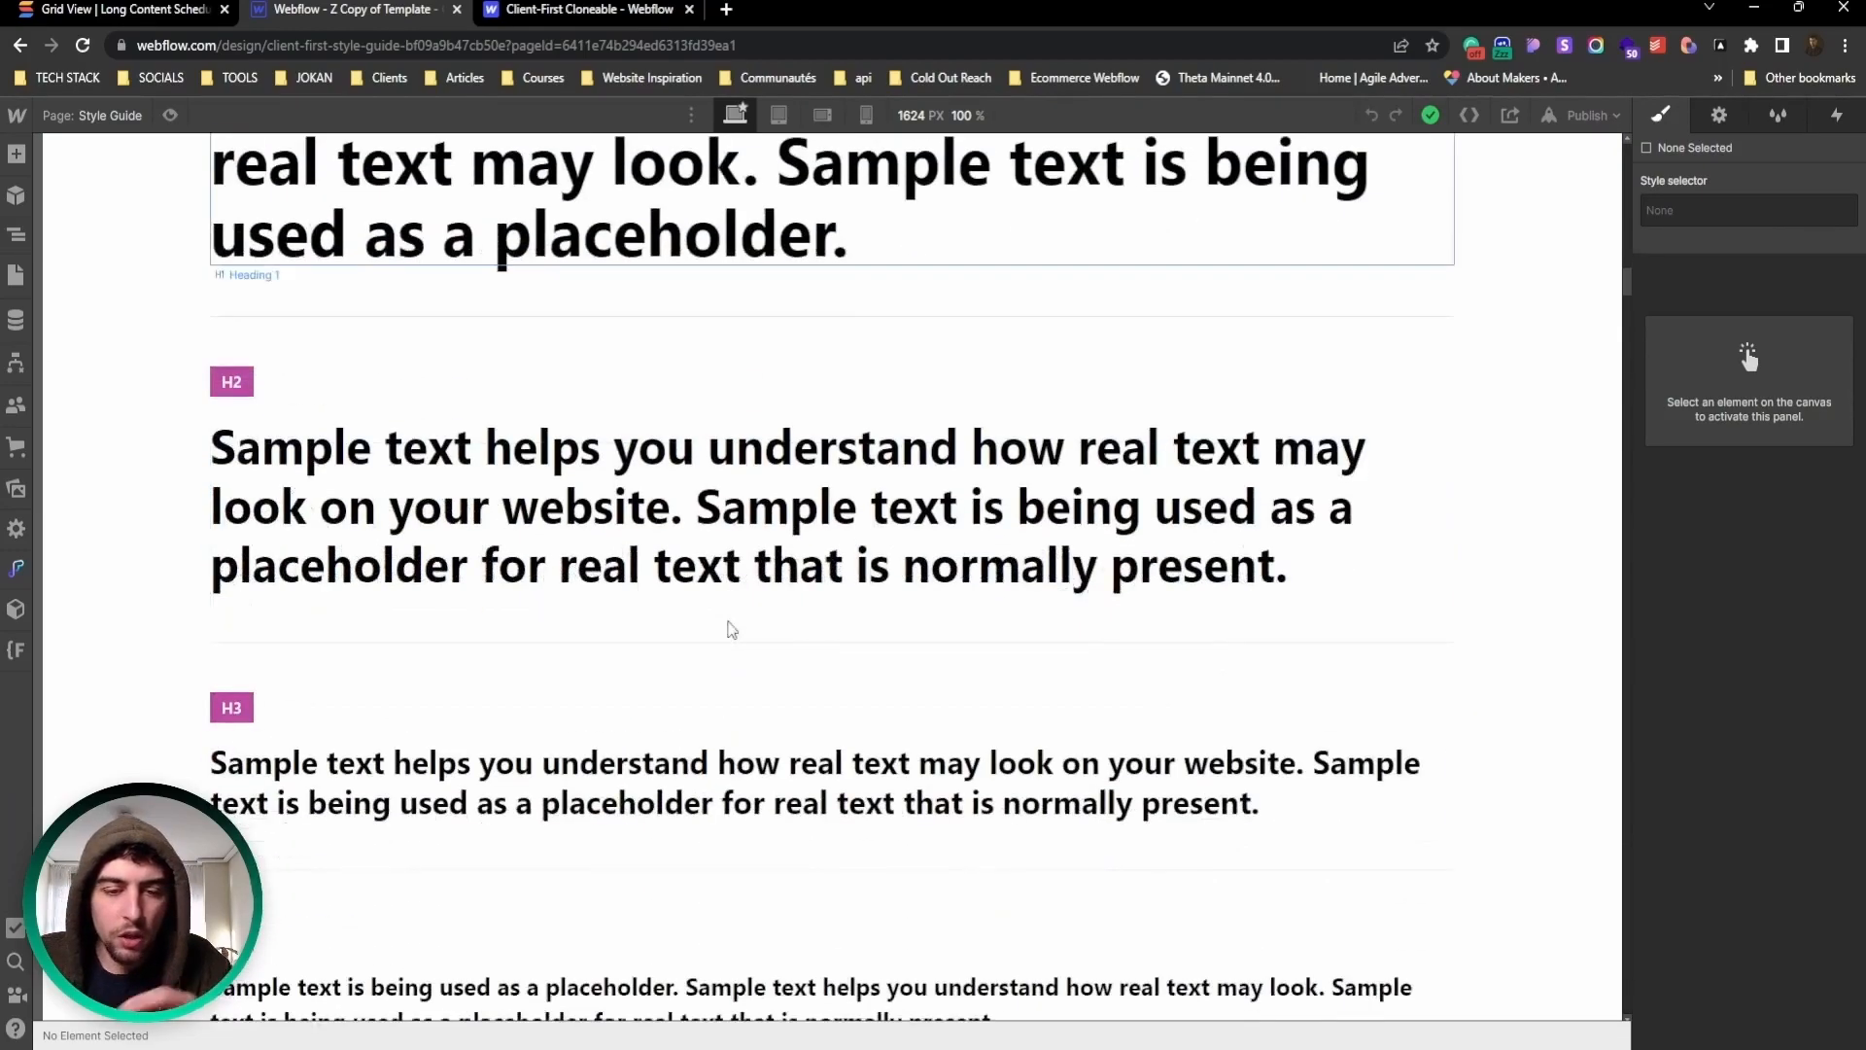
Step: Select the H1 sample under HTML Heading Tags and target the All H1 Headings tag for styling
scroll(525, 614, "up", 4)
scroll(525, 615, "up", 1)
left_click(420, 578)
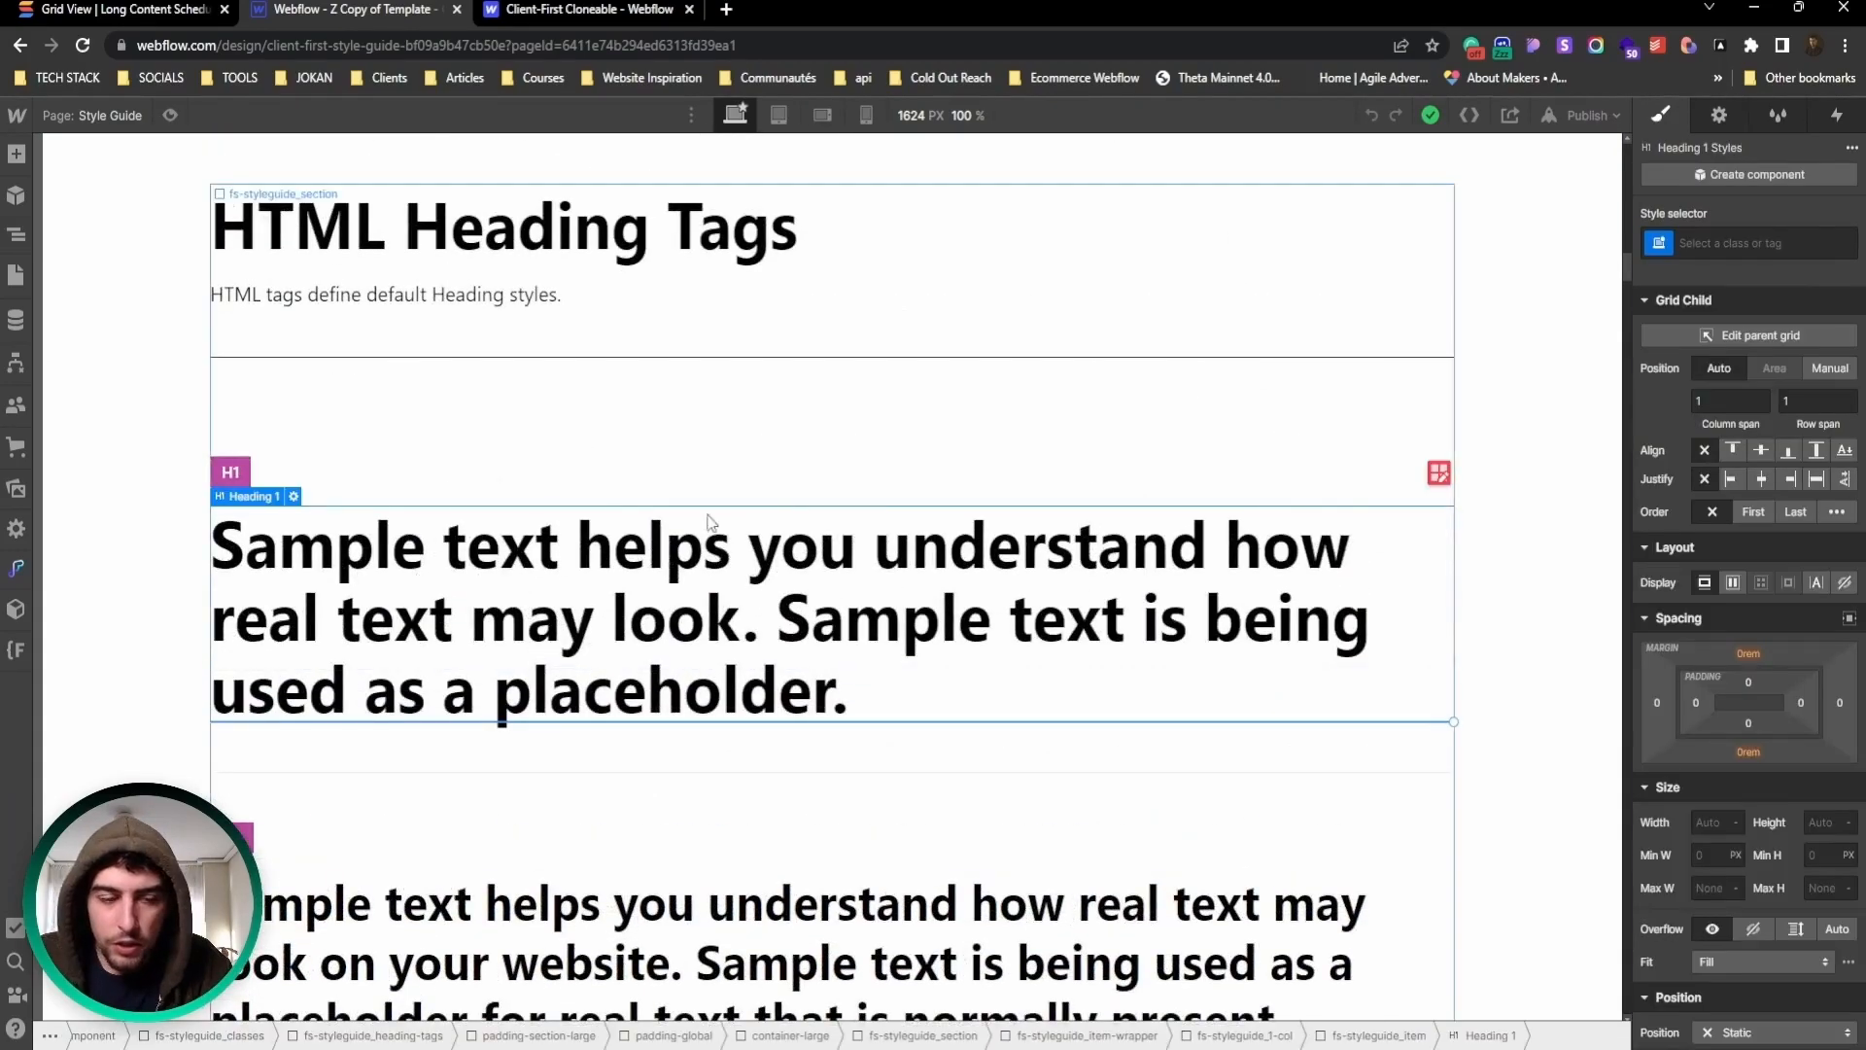
left_click(1727, 247)
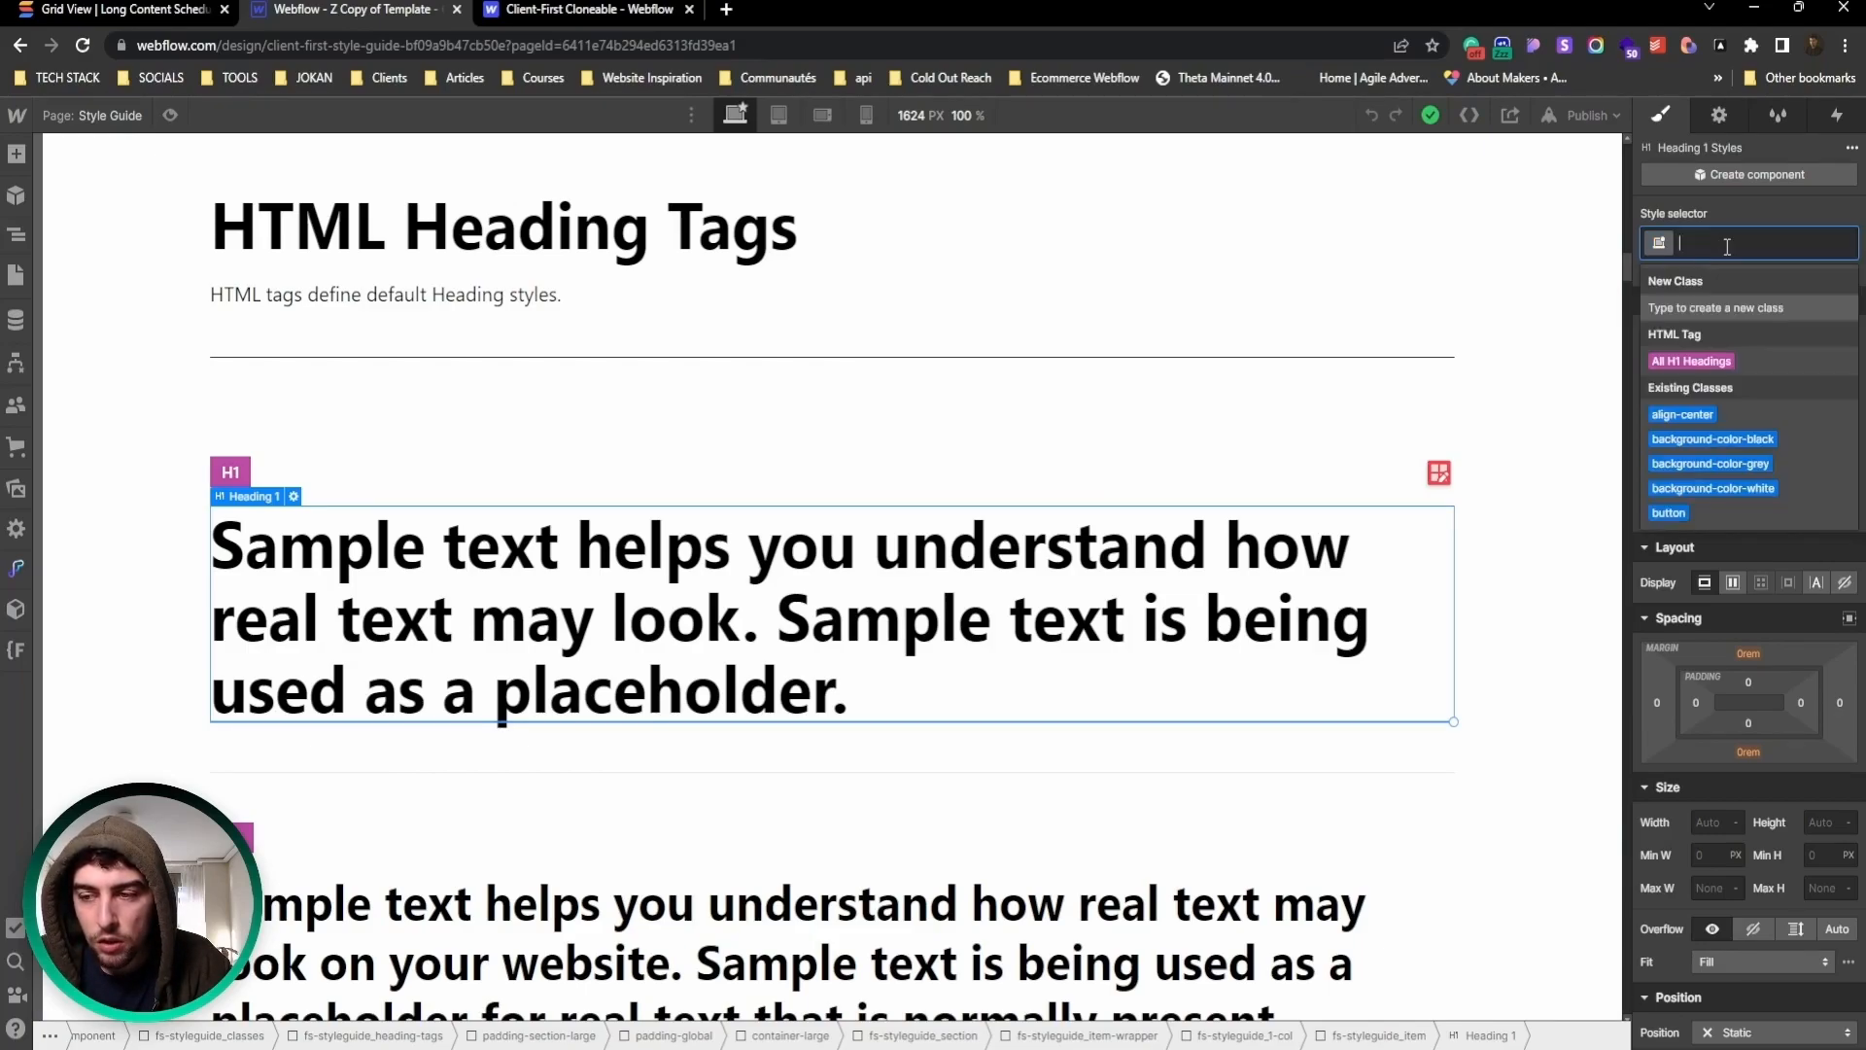
left_click(1753, 367)
scroll(842, 520, "down", 3)
scroll(844, 519, "up", 3)
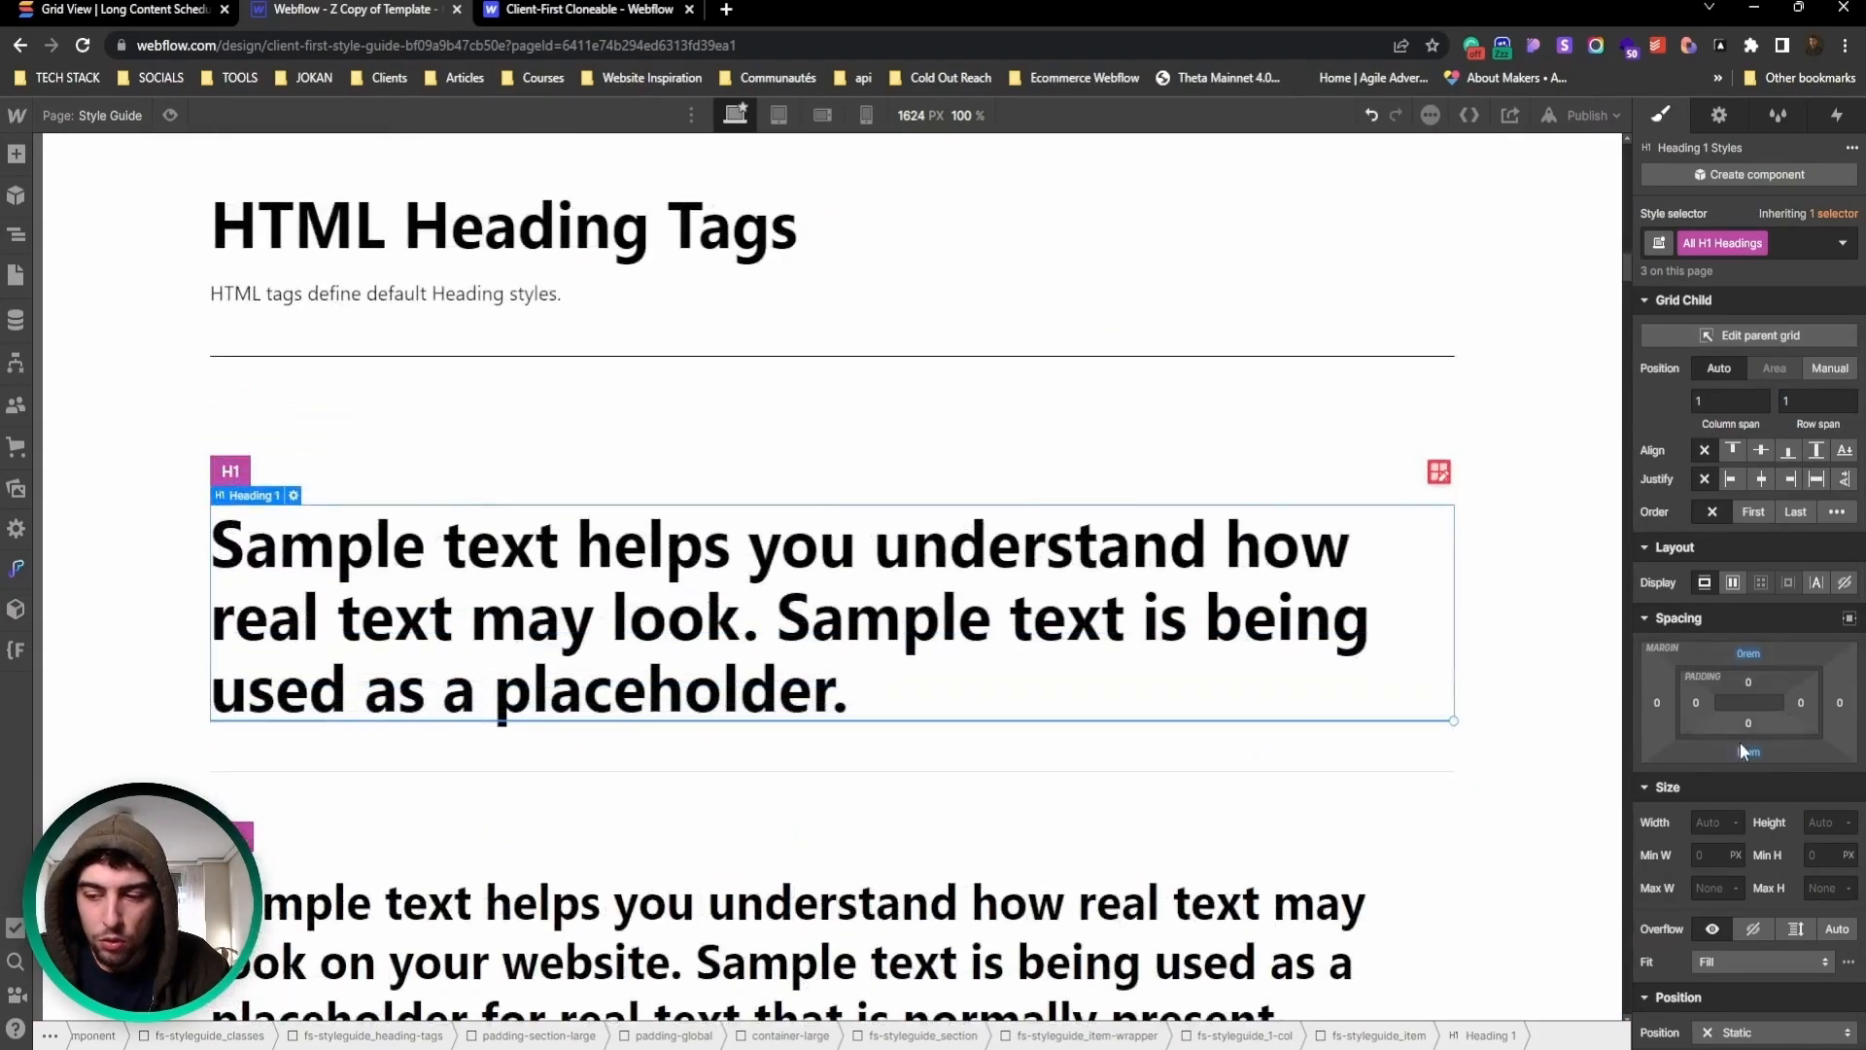
scroll(742, 784, "down", 1)
scroll(700, 681, "up", 1)
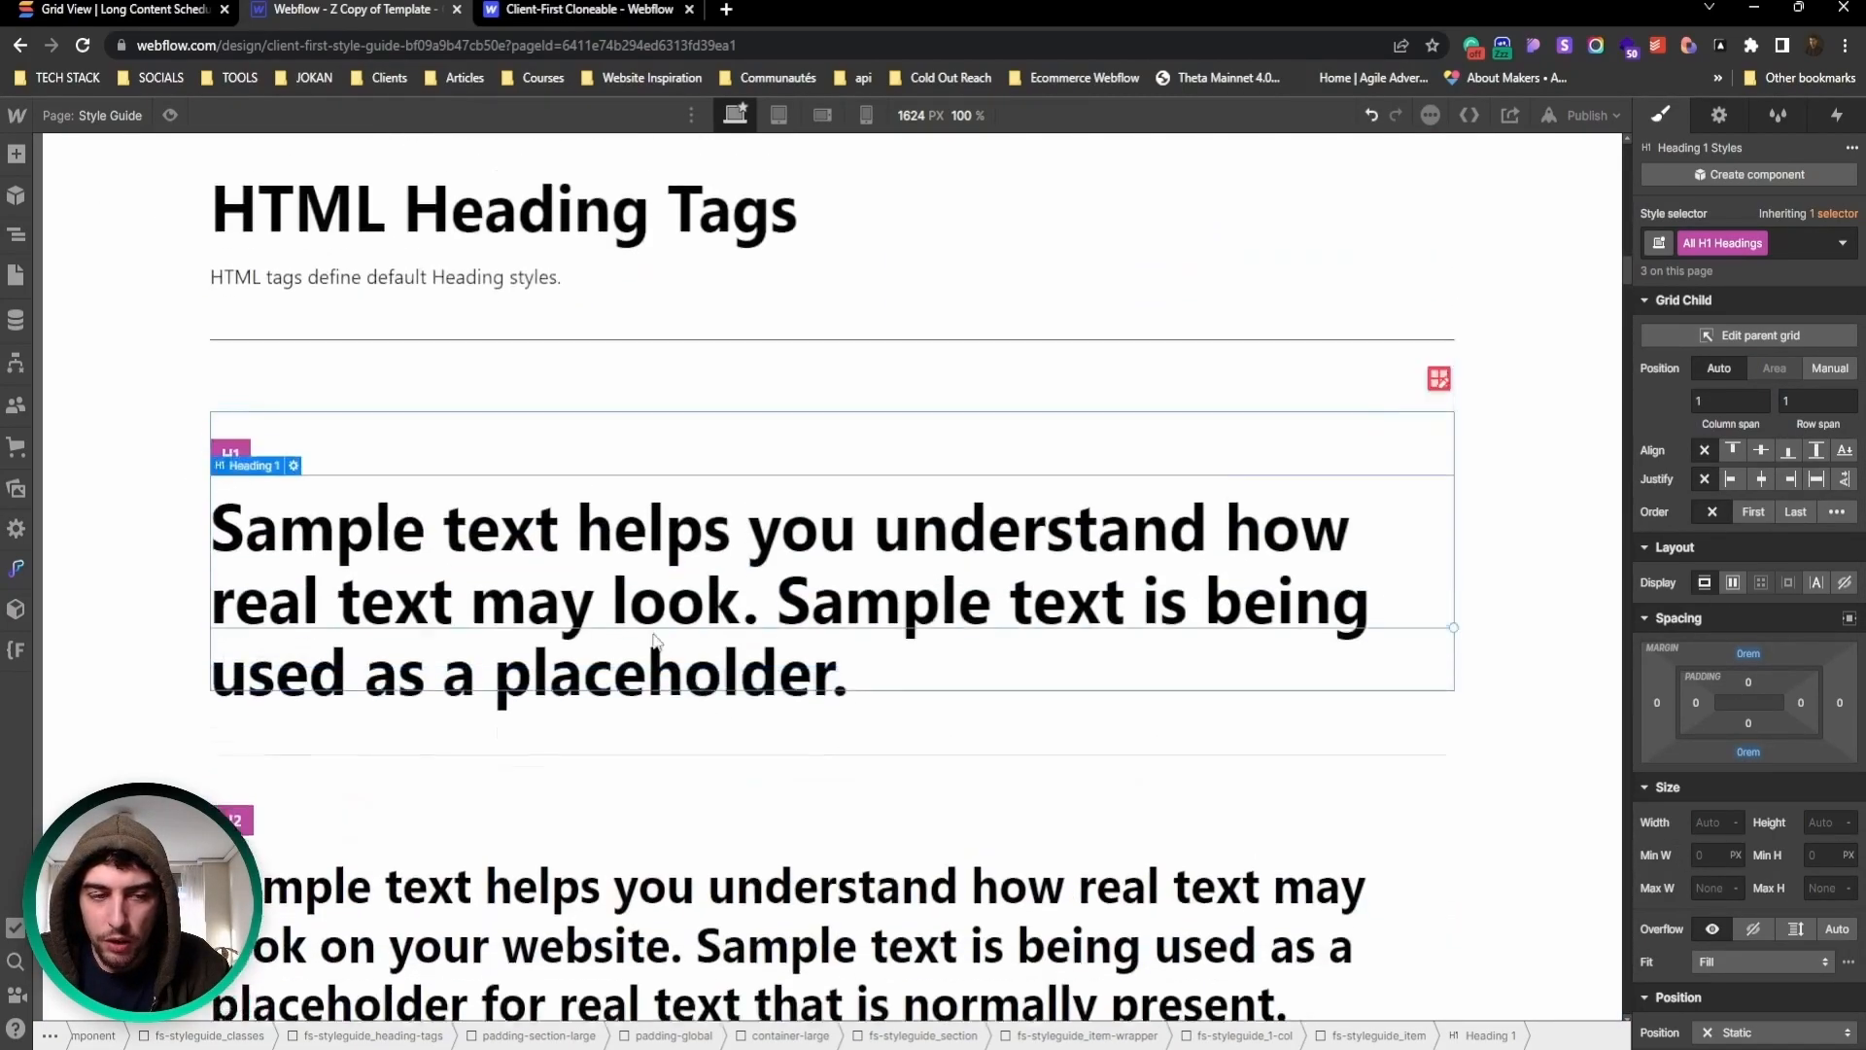
Step: Look through the remaining HTML tag samples and select the heading-style-h1 sample in the Heading Styles section
scroll(887, 738, "down", 8)
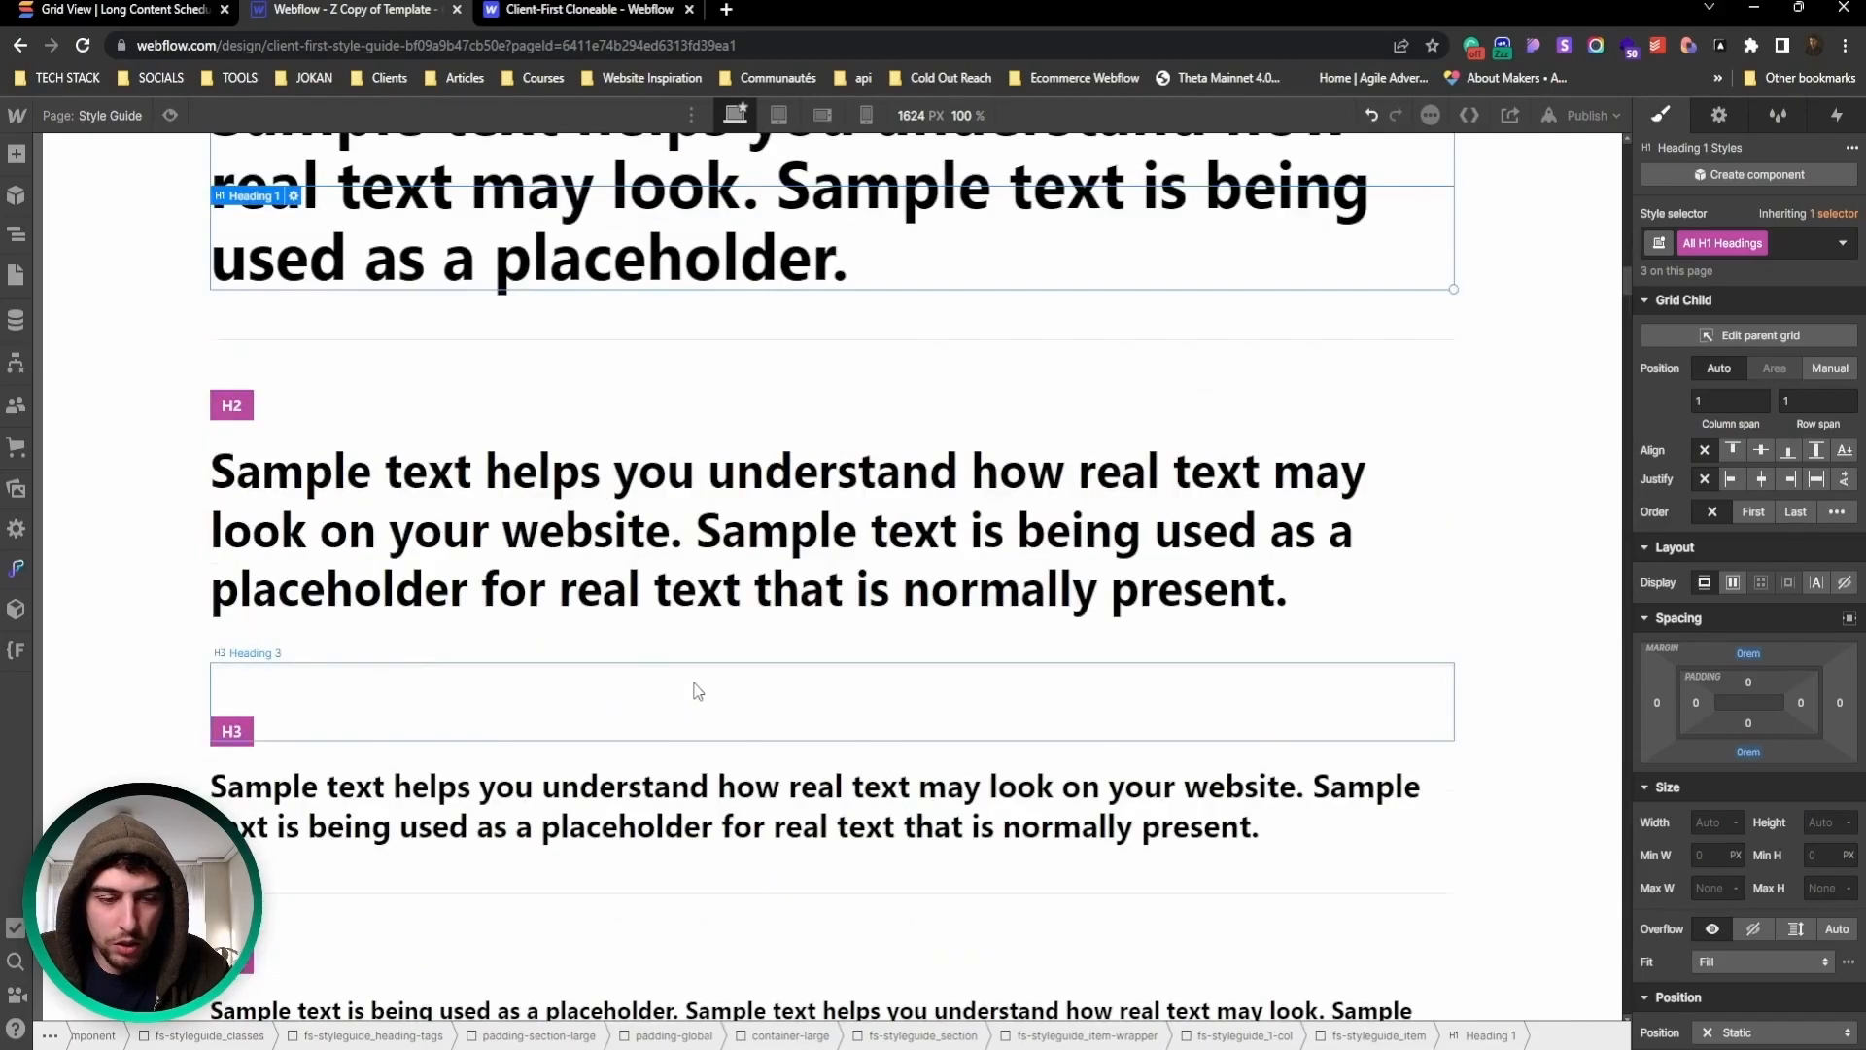
scroll(716, 670, "down", 15)
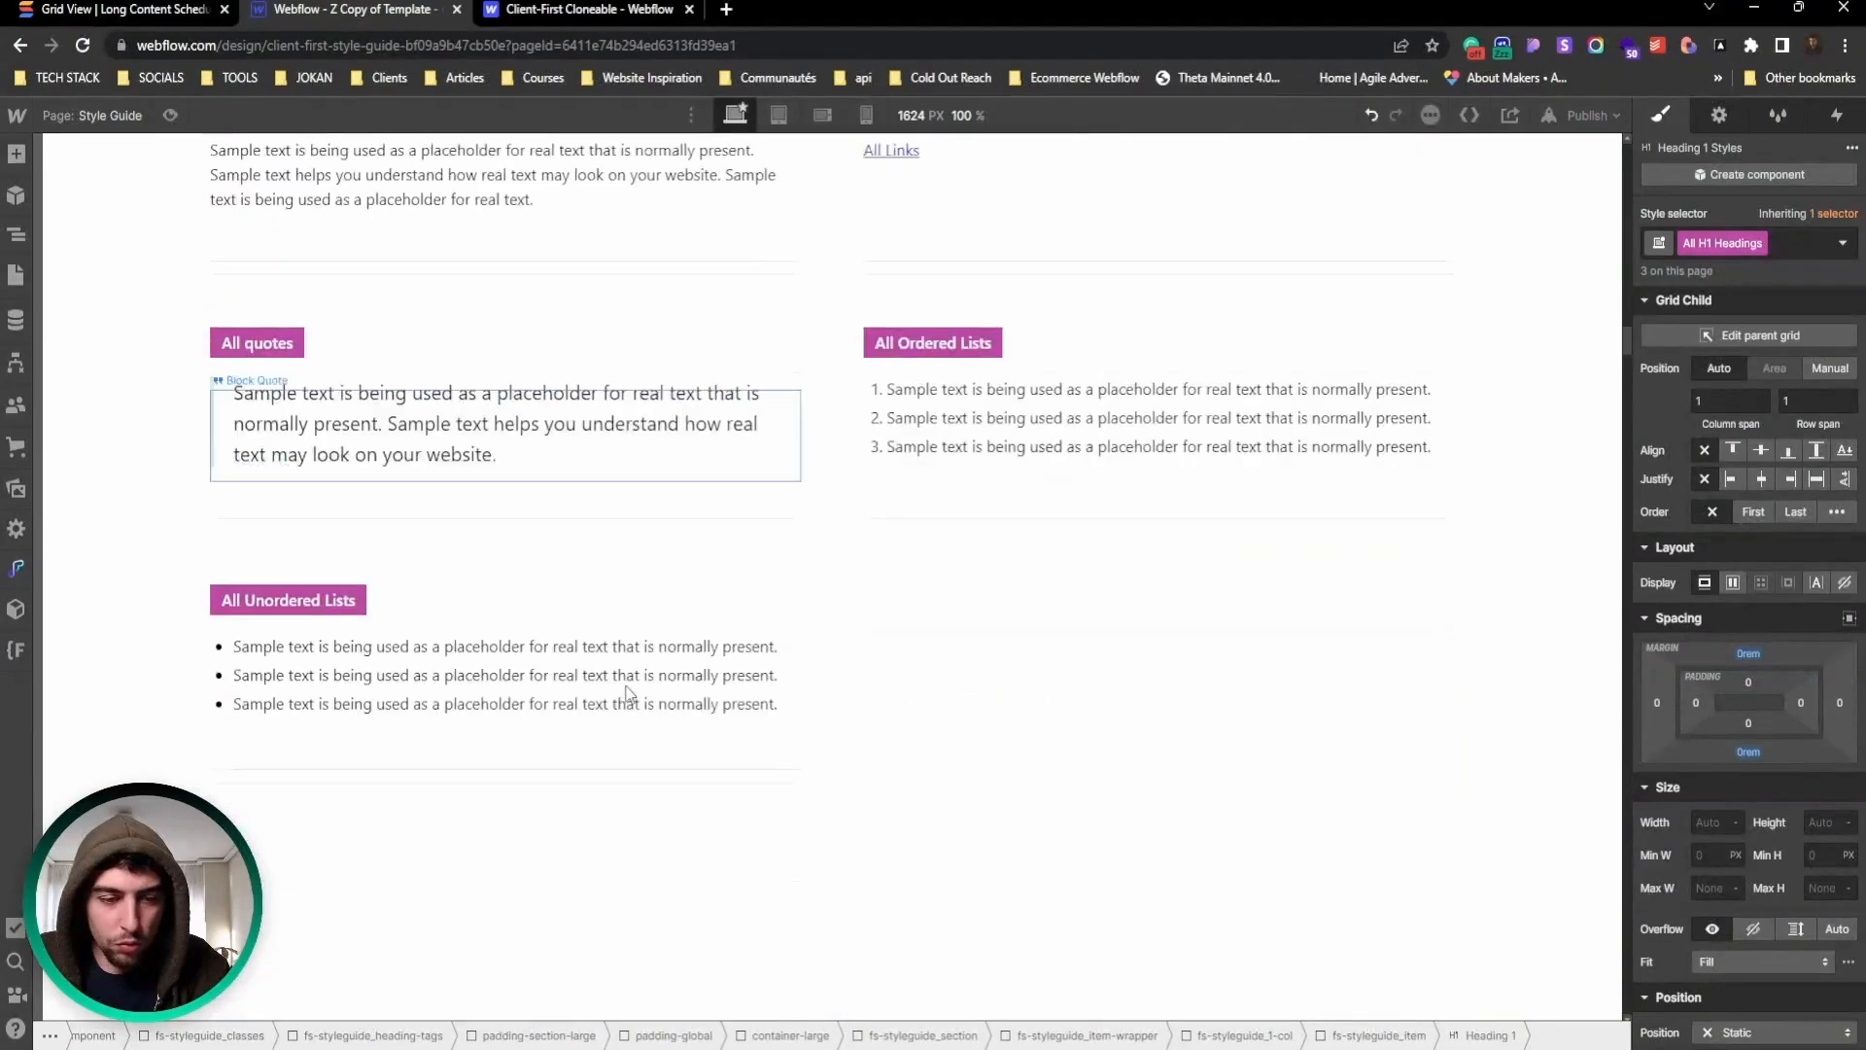
scroll(576, 671, "down", 3)
scroll(545, 658, "up", 3)
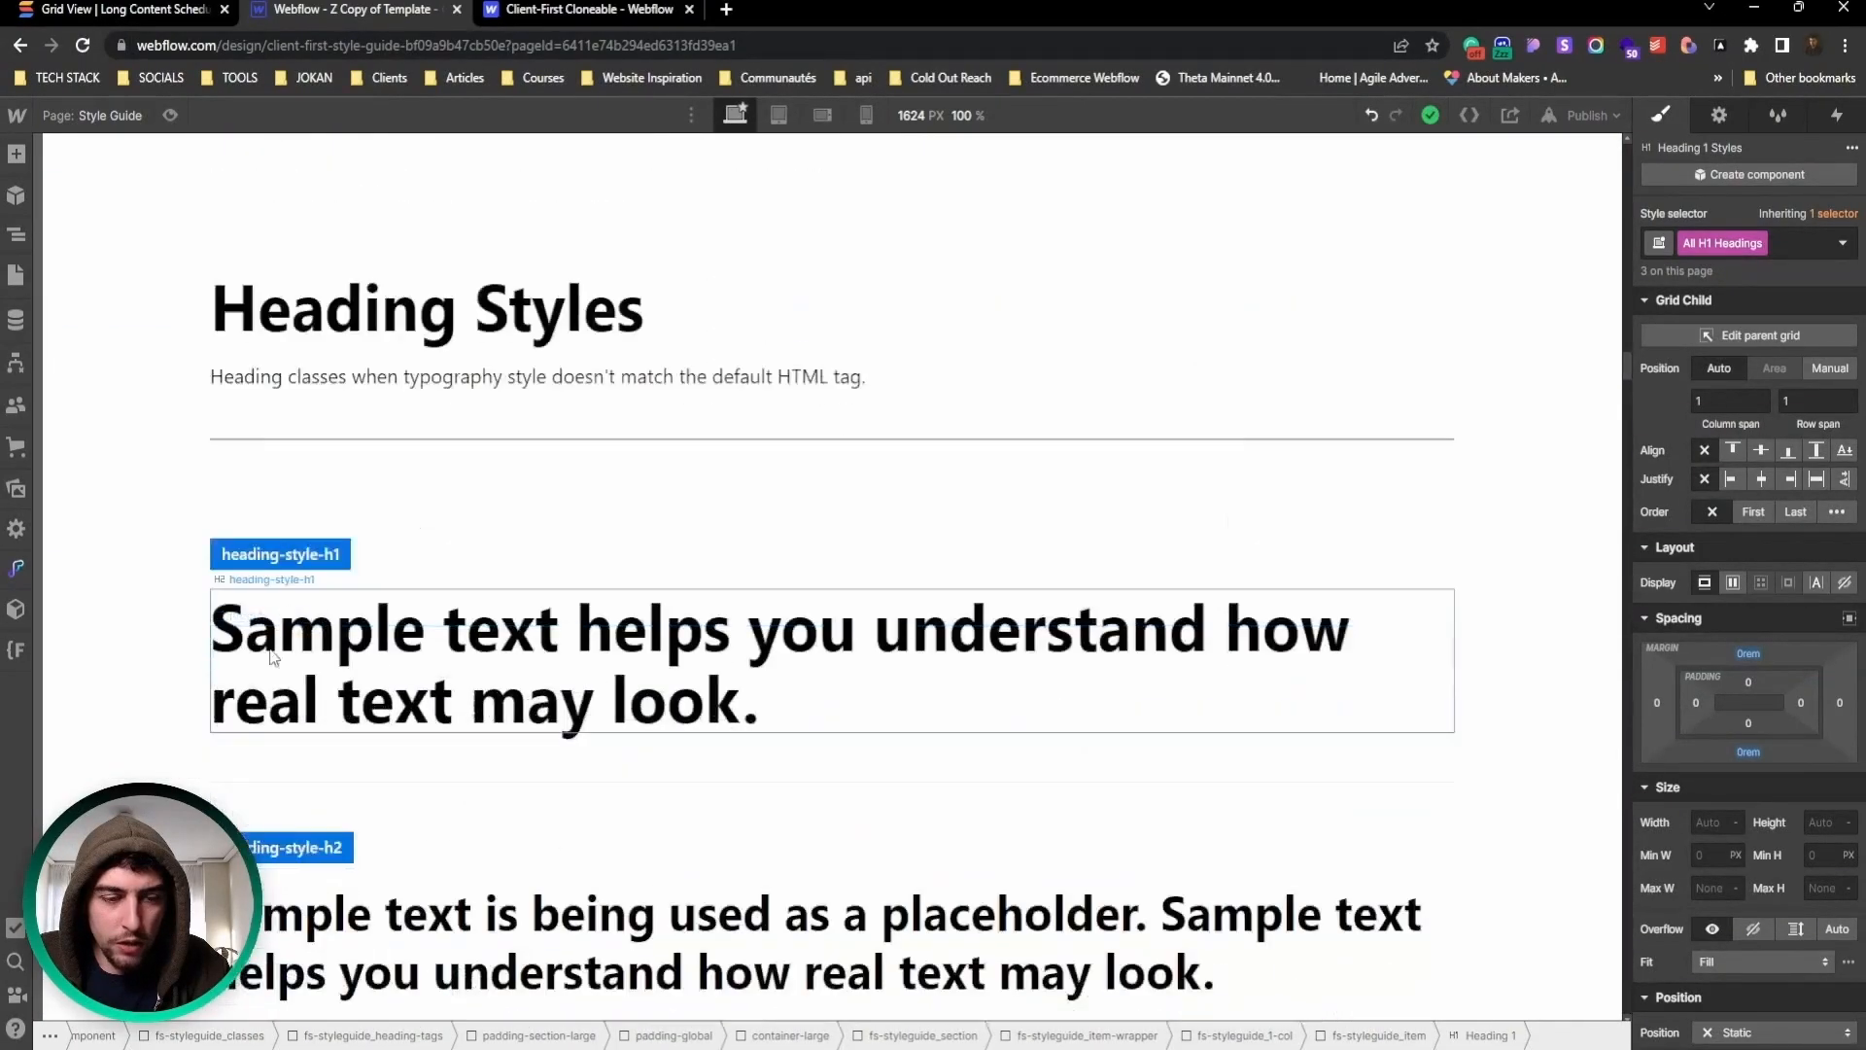
left_click(324, 650)
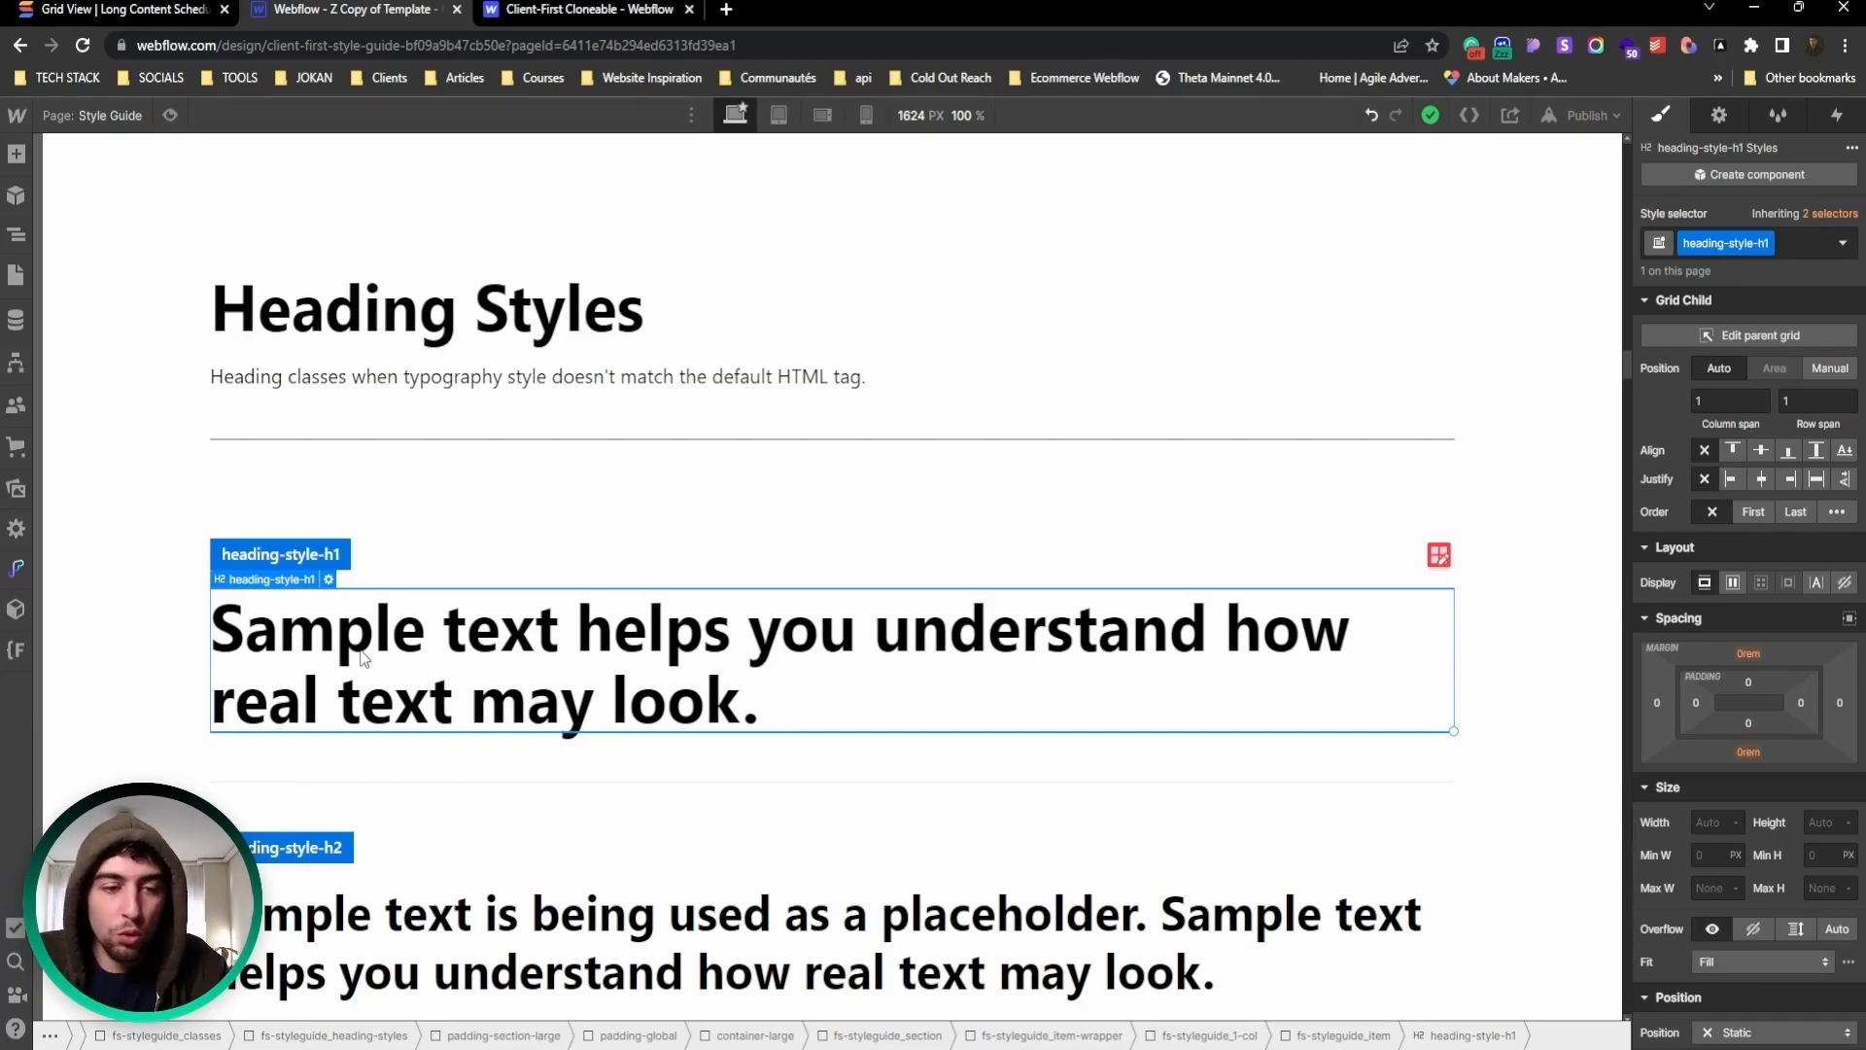
Step: Examine the remaining heading style classes and the text size classes in the Text Classes section
scroll(643, 560, "down", 10)
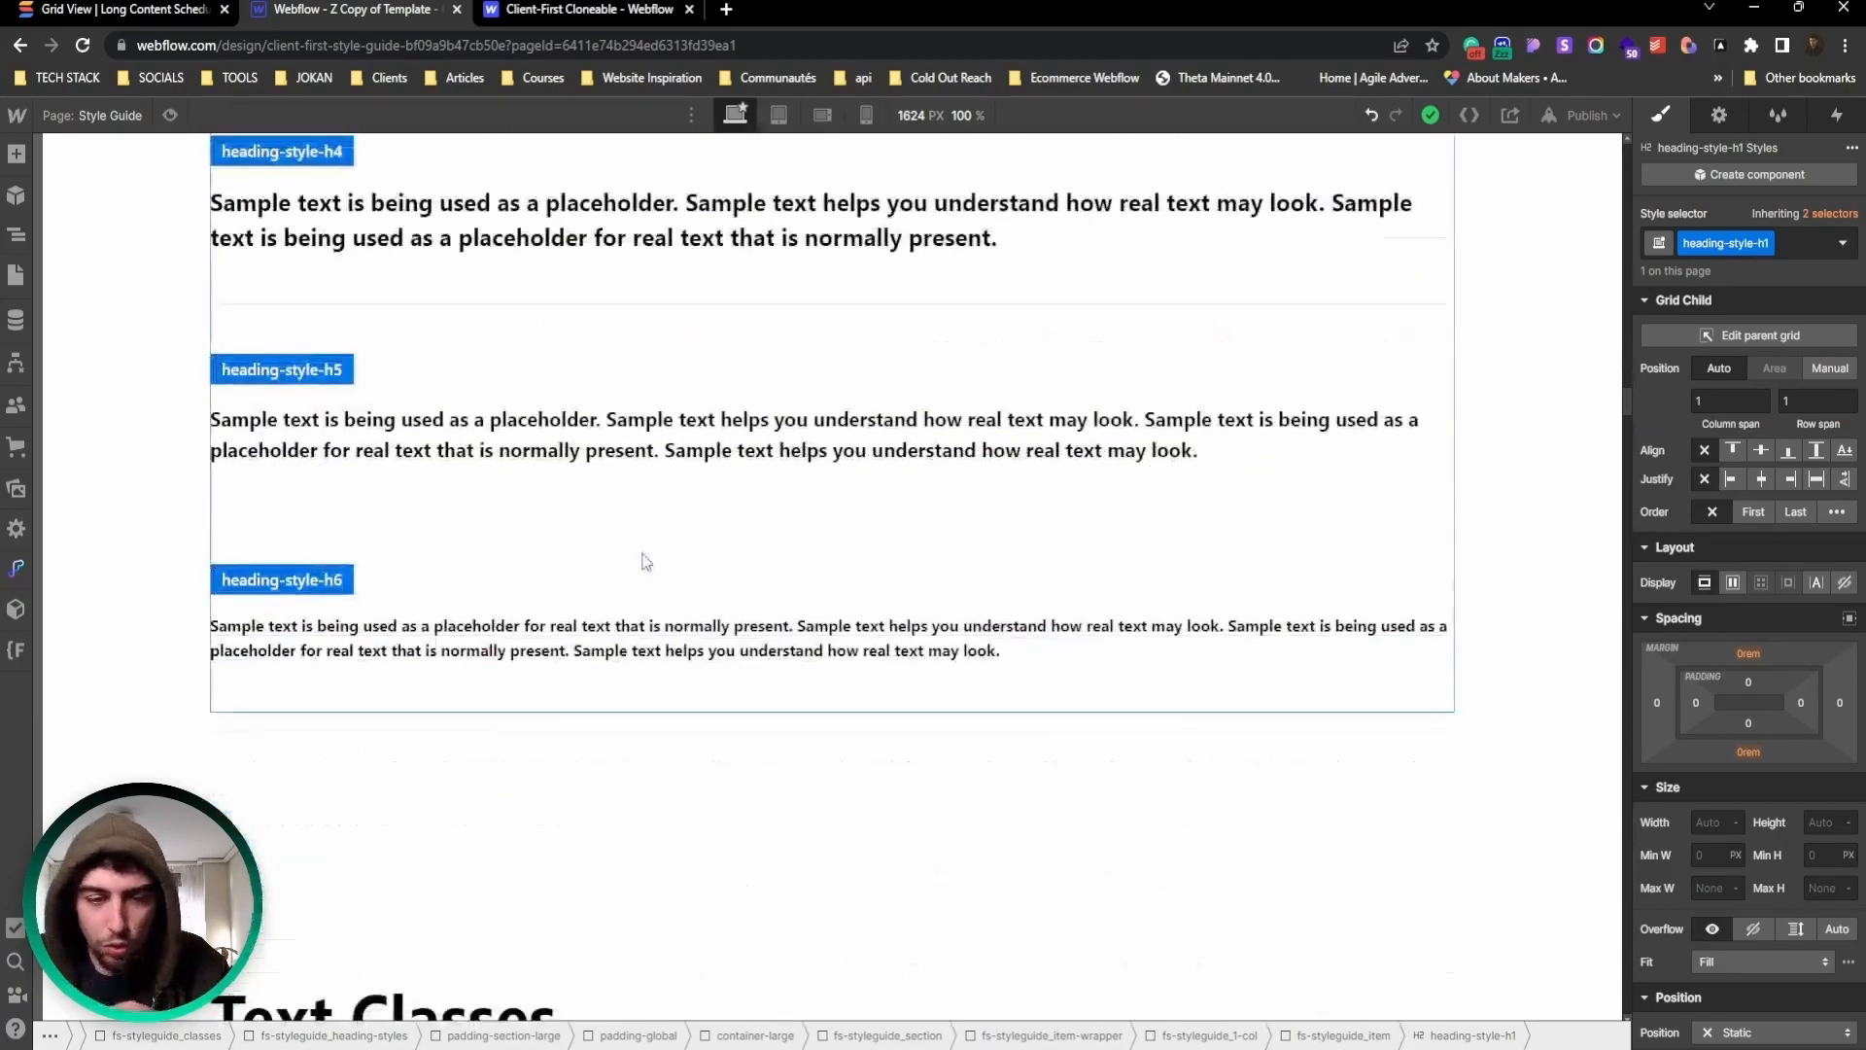
scroll(643, 560, "up", 4)
scroll(560, 511, "down", 5)
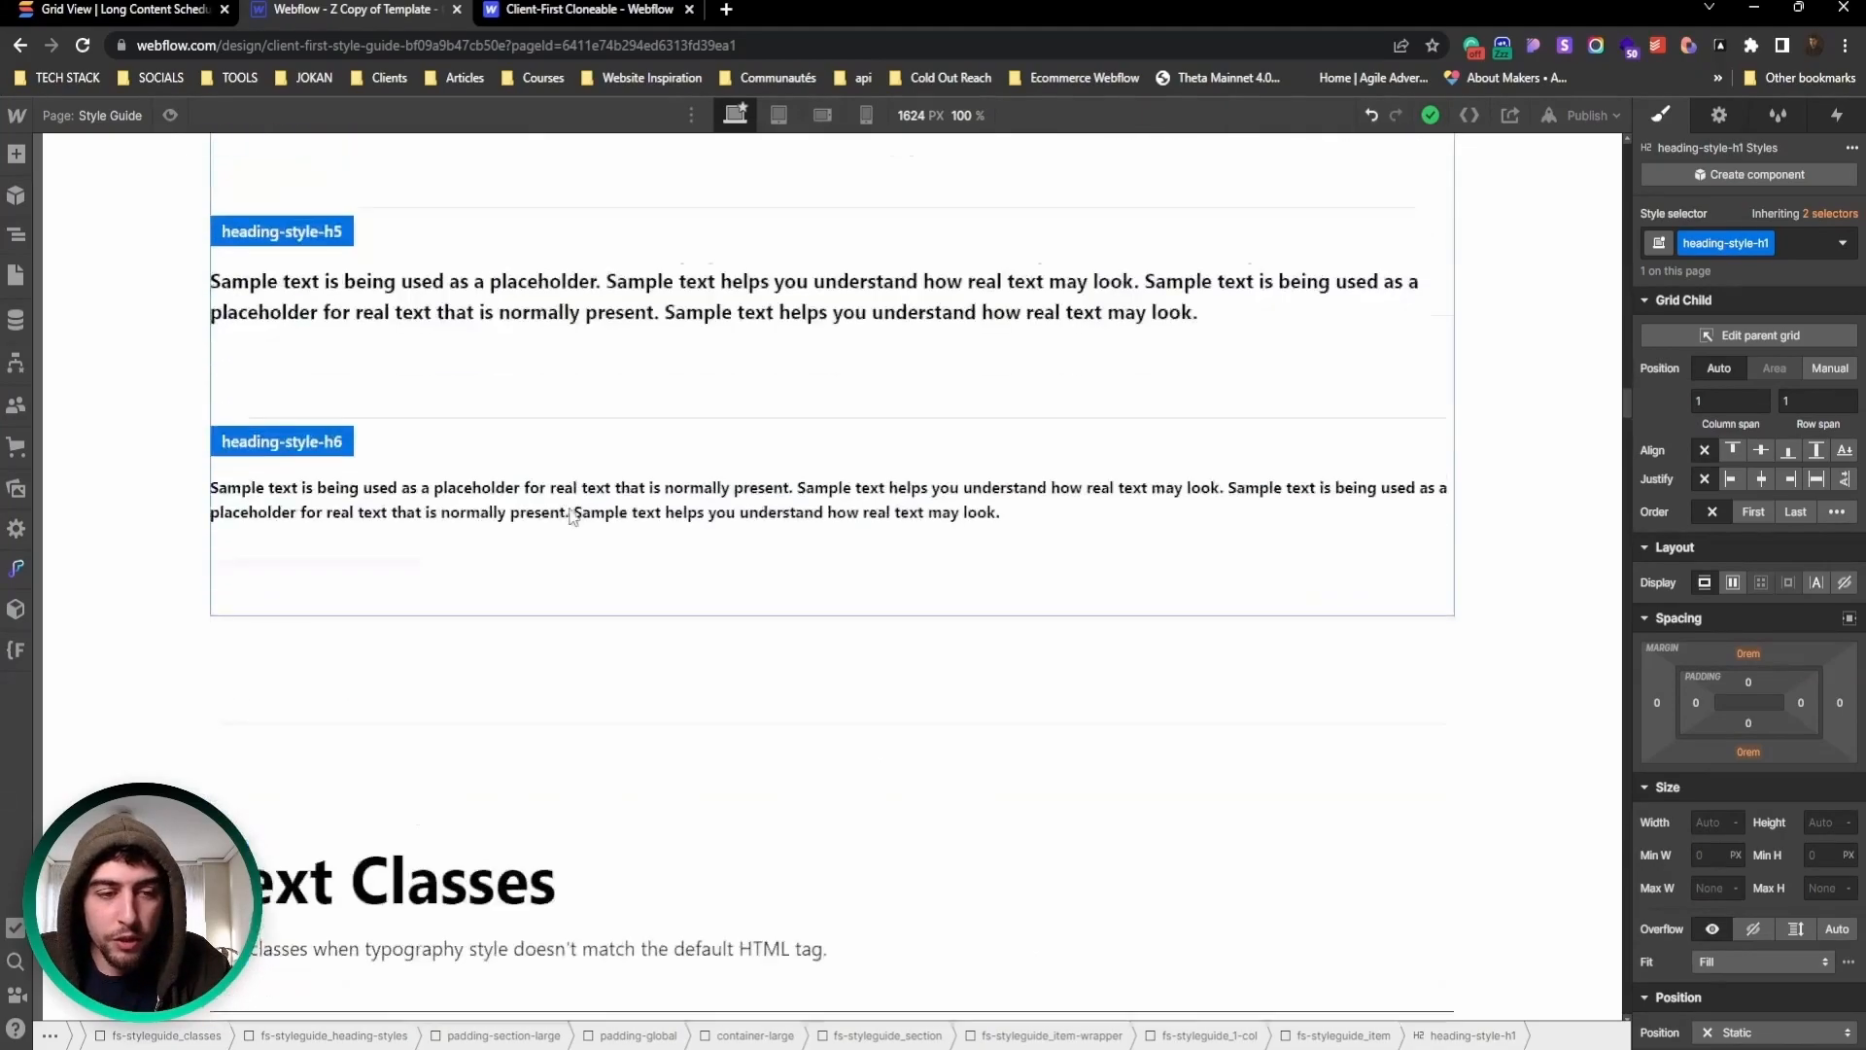
scroll(583, 515, "down", 3)
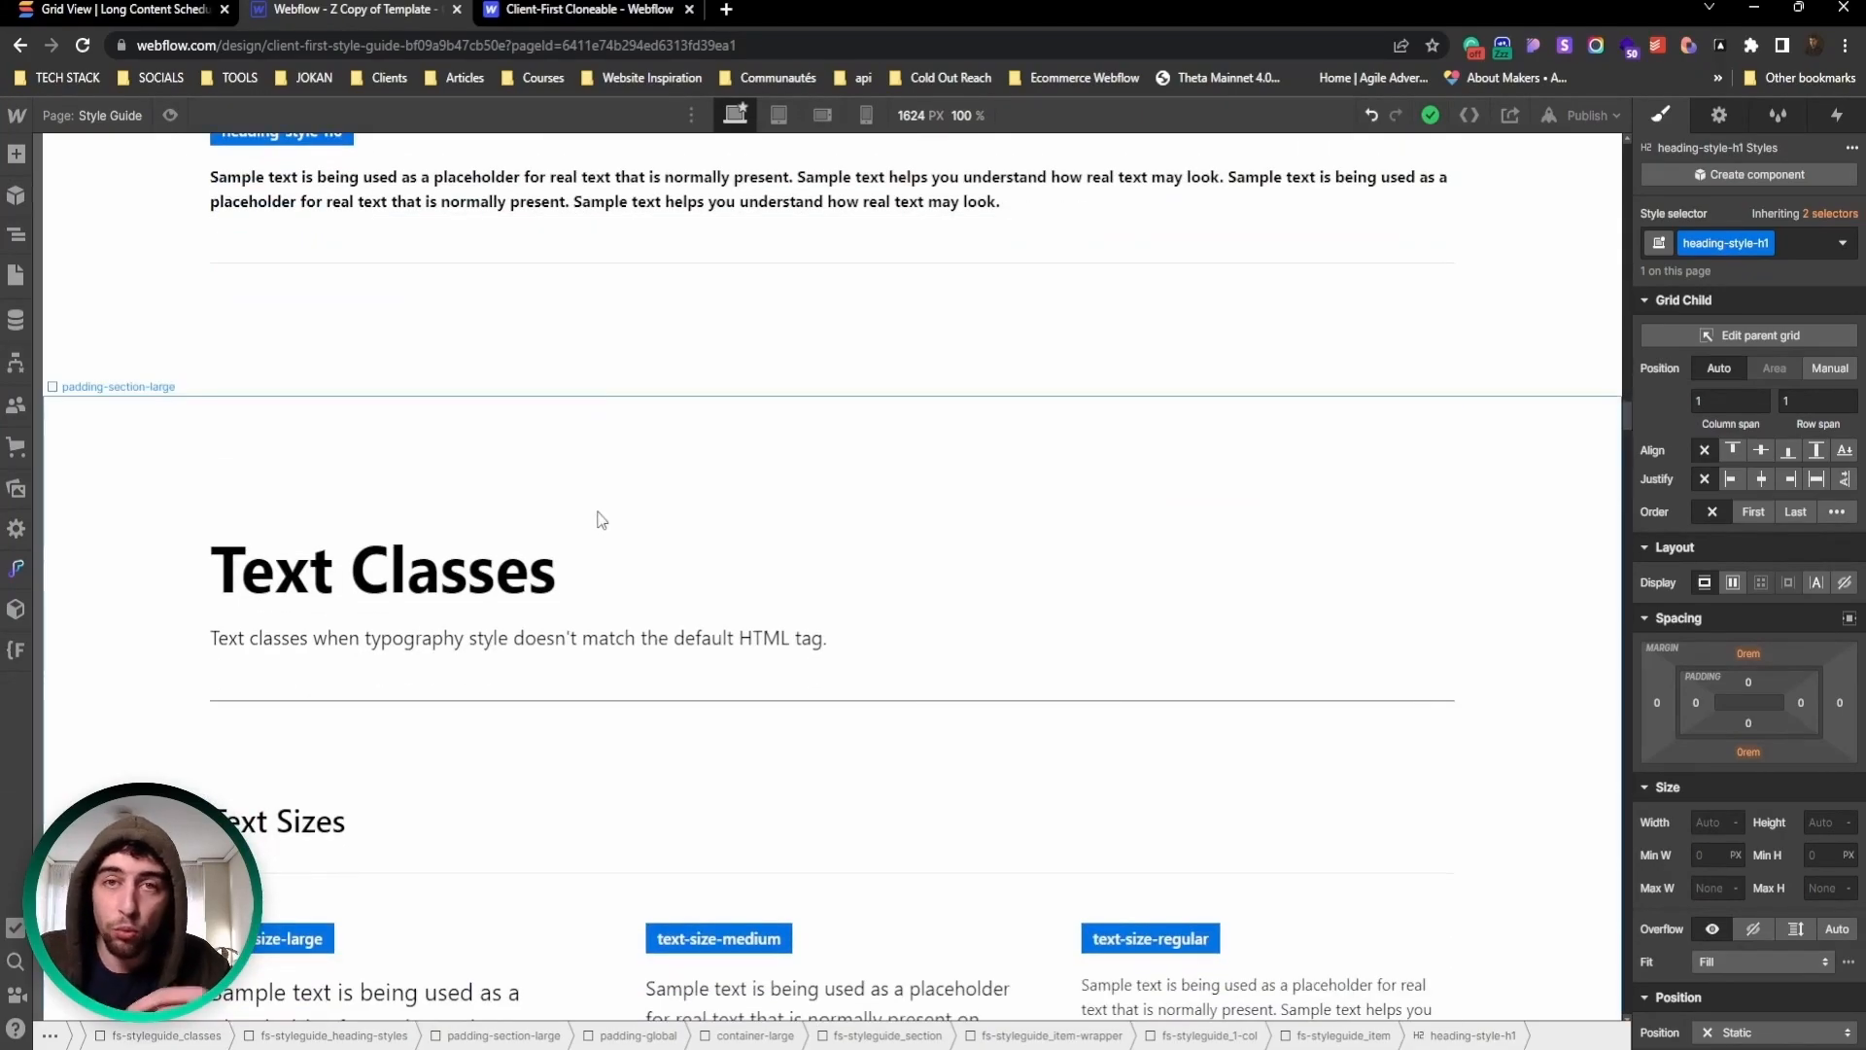
scroll(544, 520, "down", 6)
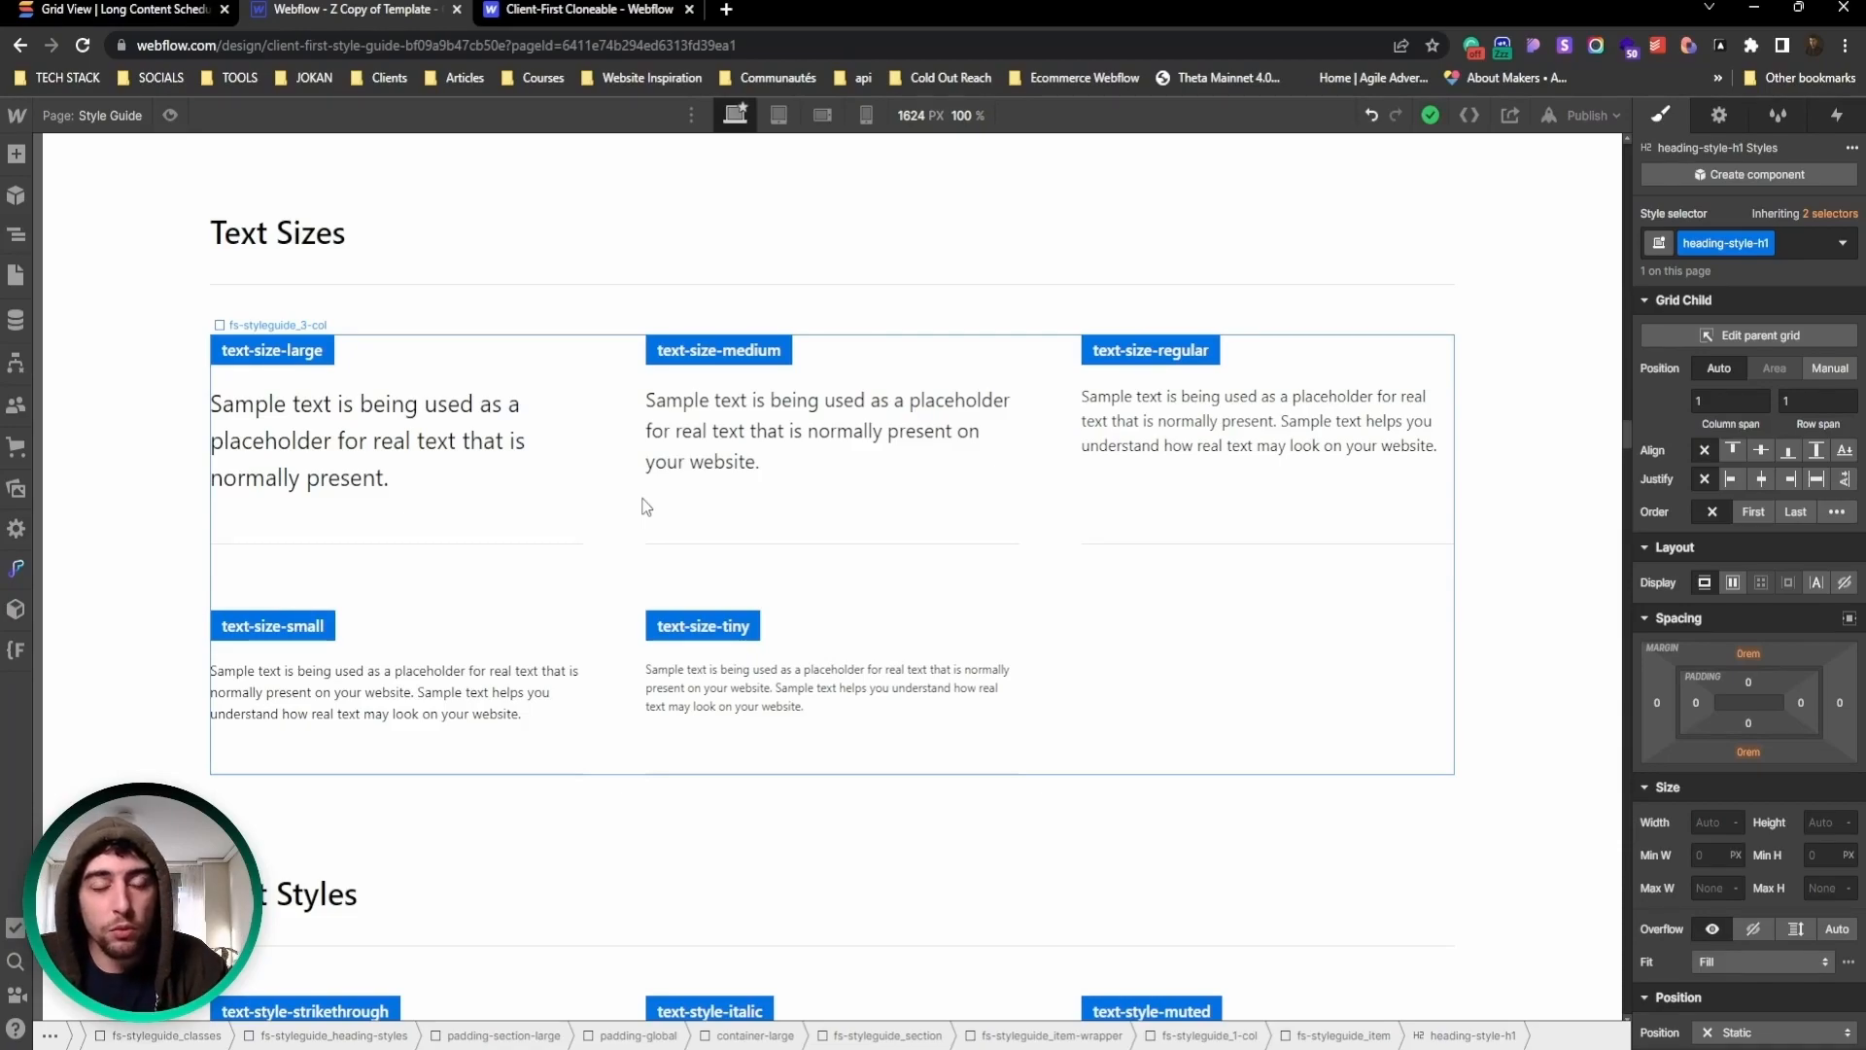
Step: Switch from the Style Guide to the Home page and show its element structure
left_click(18, 240)
left_click(16, 275)
left_click(115, 270)
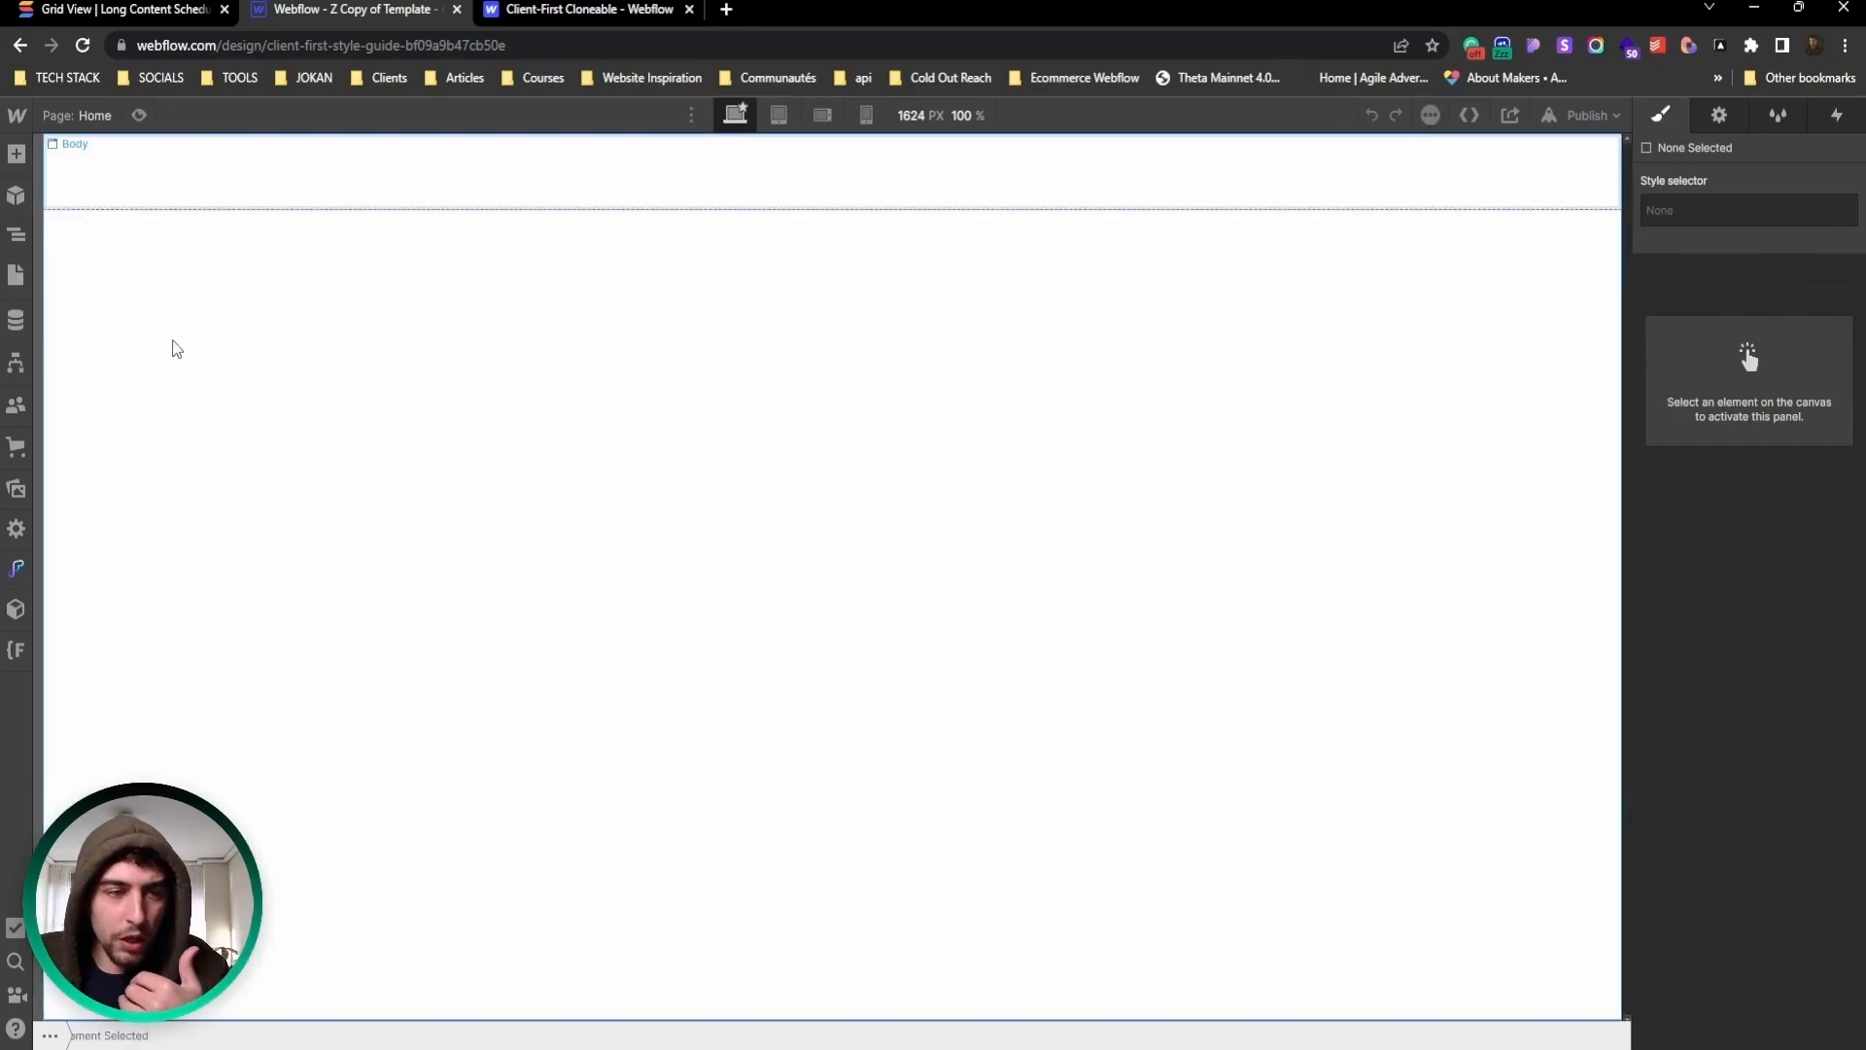
left_click(17, 235)
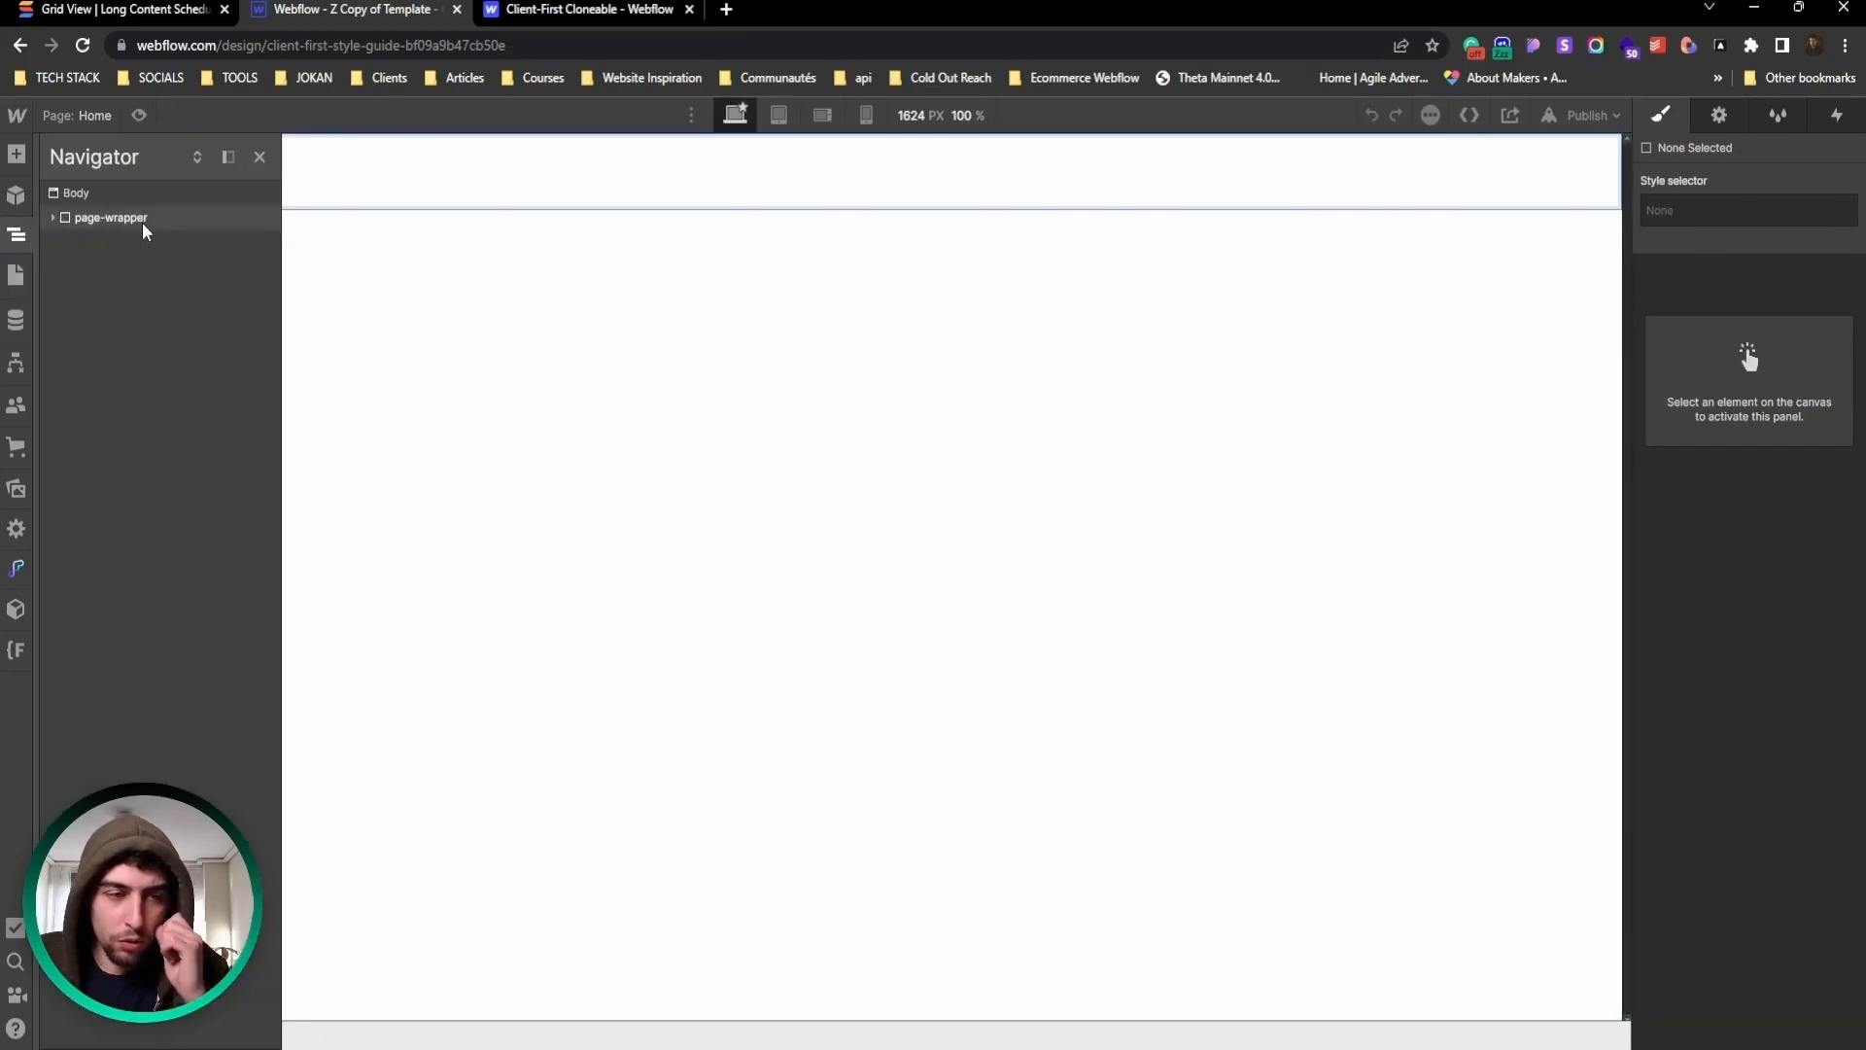
Step: Look through the Starter library's prebuilt layouts, from the Navigation group down to the Testimonial group
key("a")
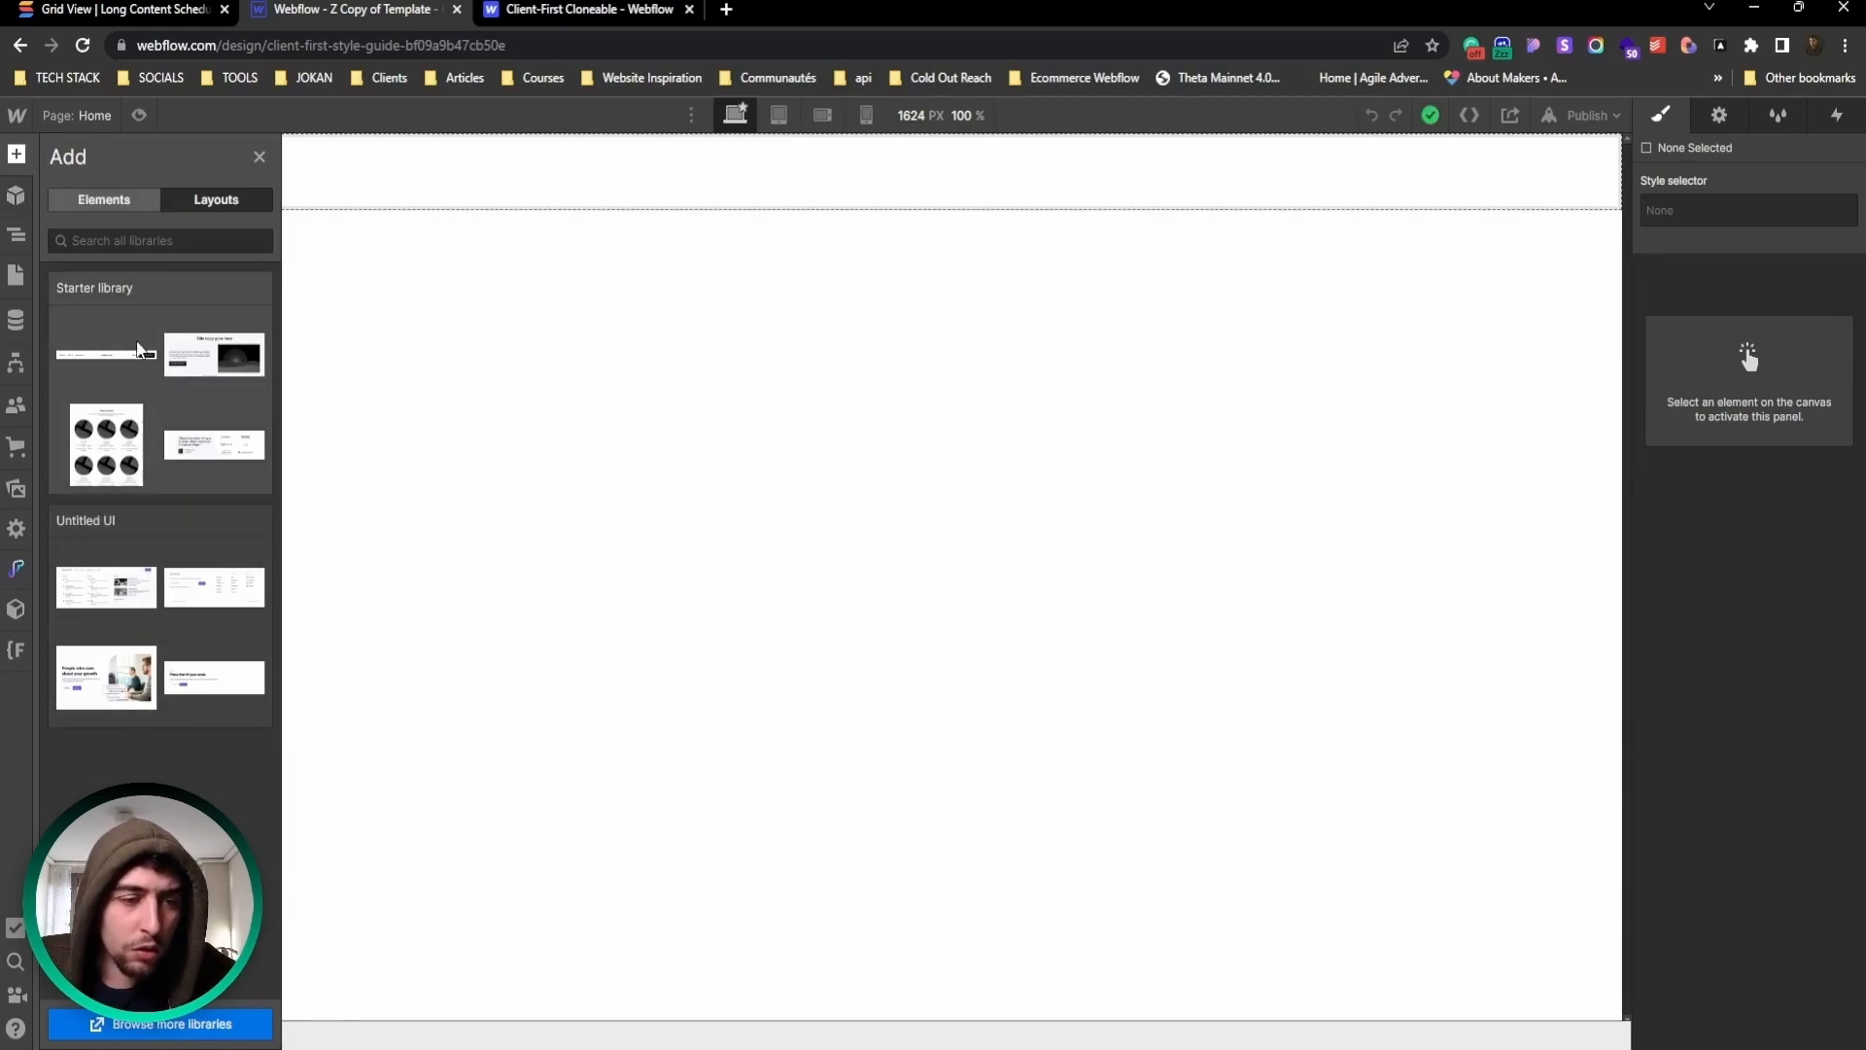
left_click(211, 384)
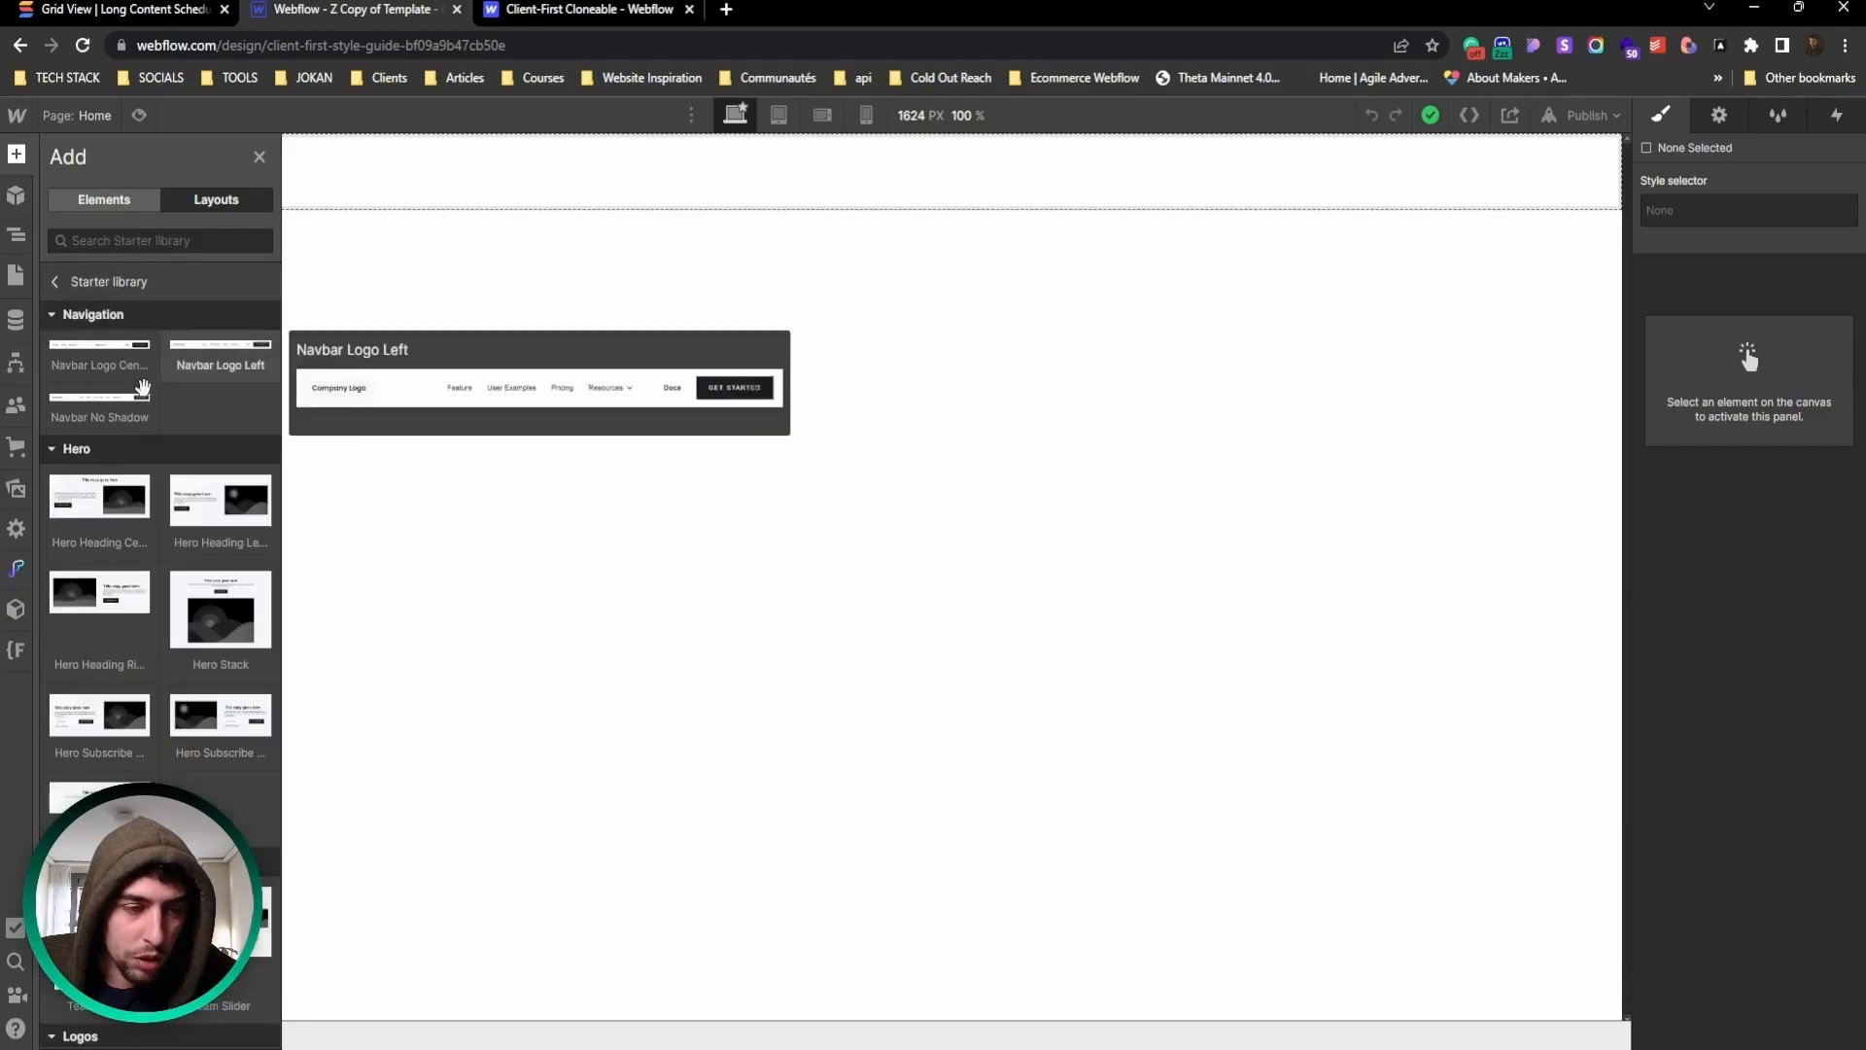
scroll(129, 408, "down", 10)
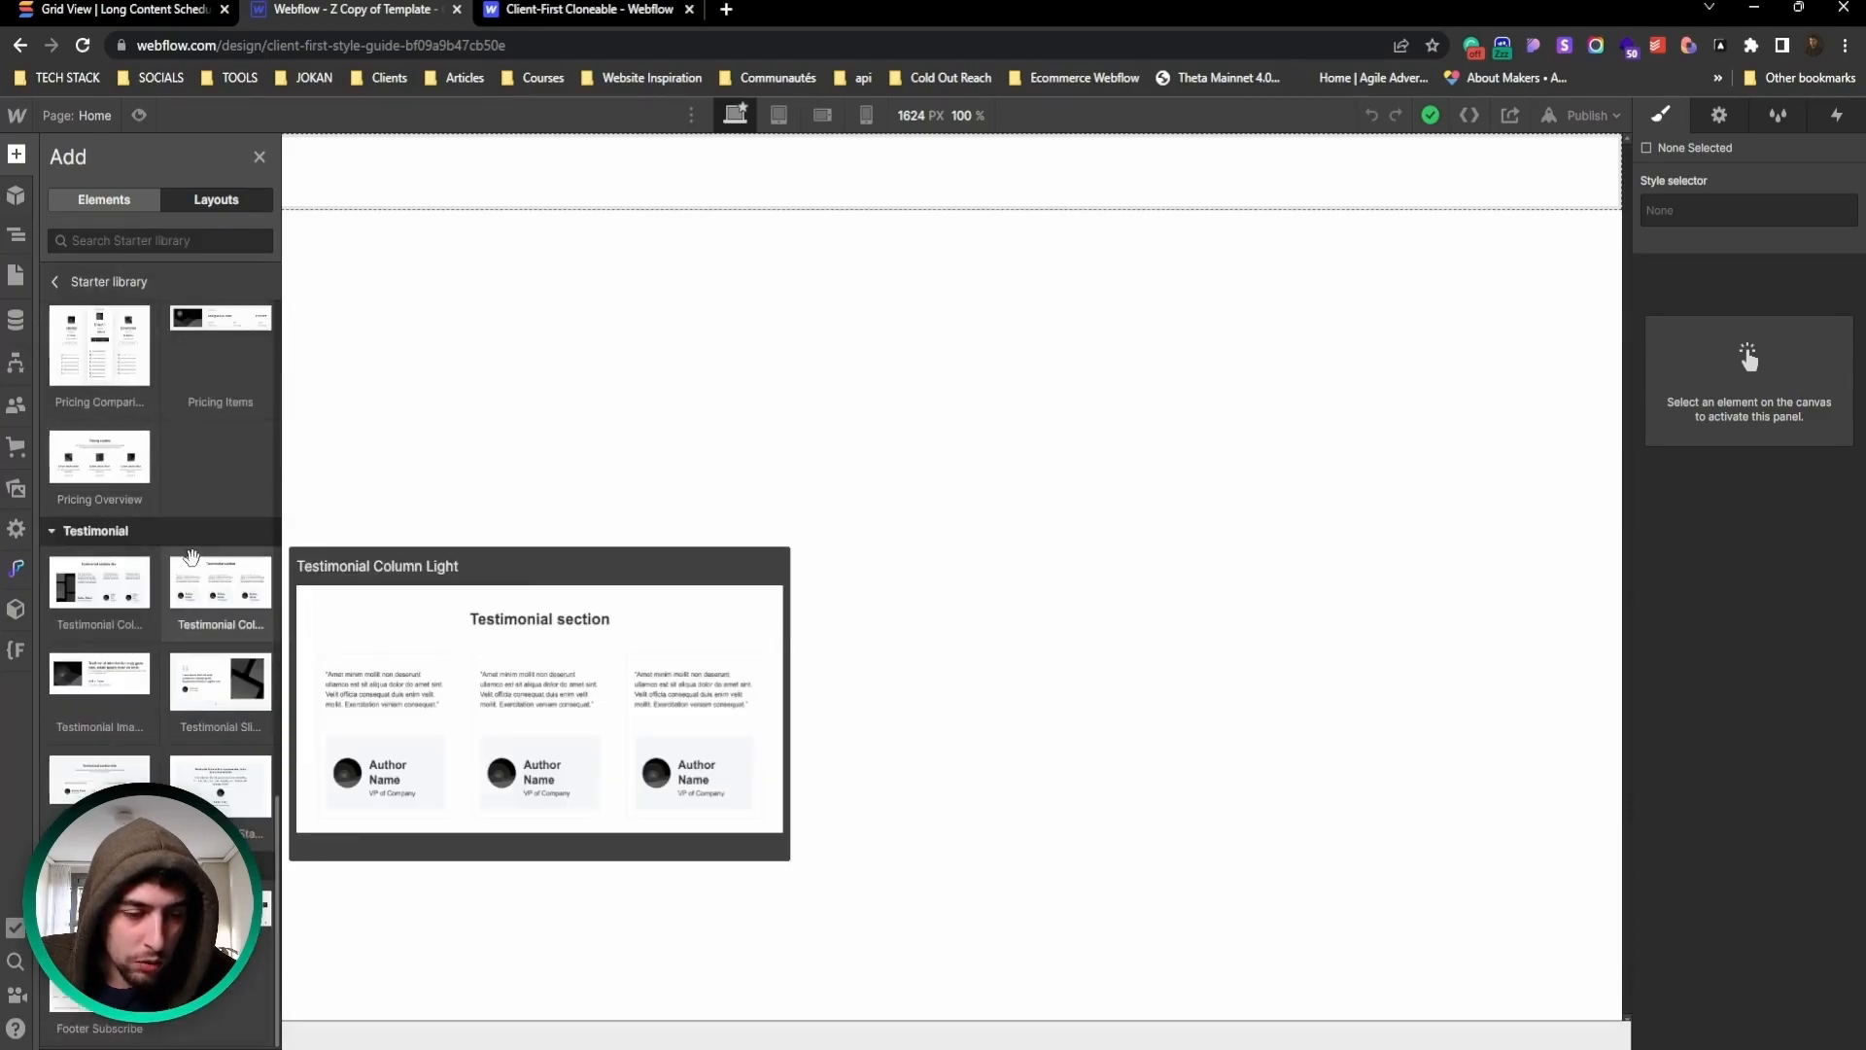
scroll(139, 750, "up", 1)
scroll(139, 681, "up", 5)
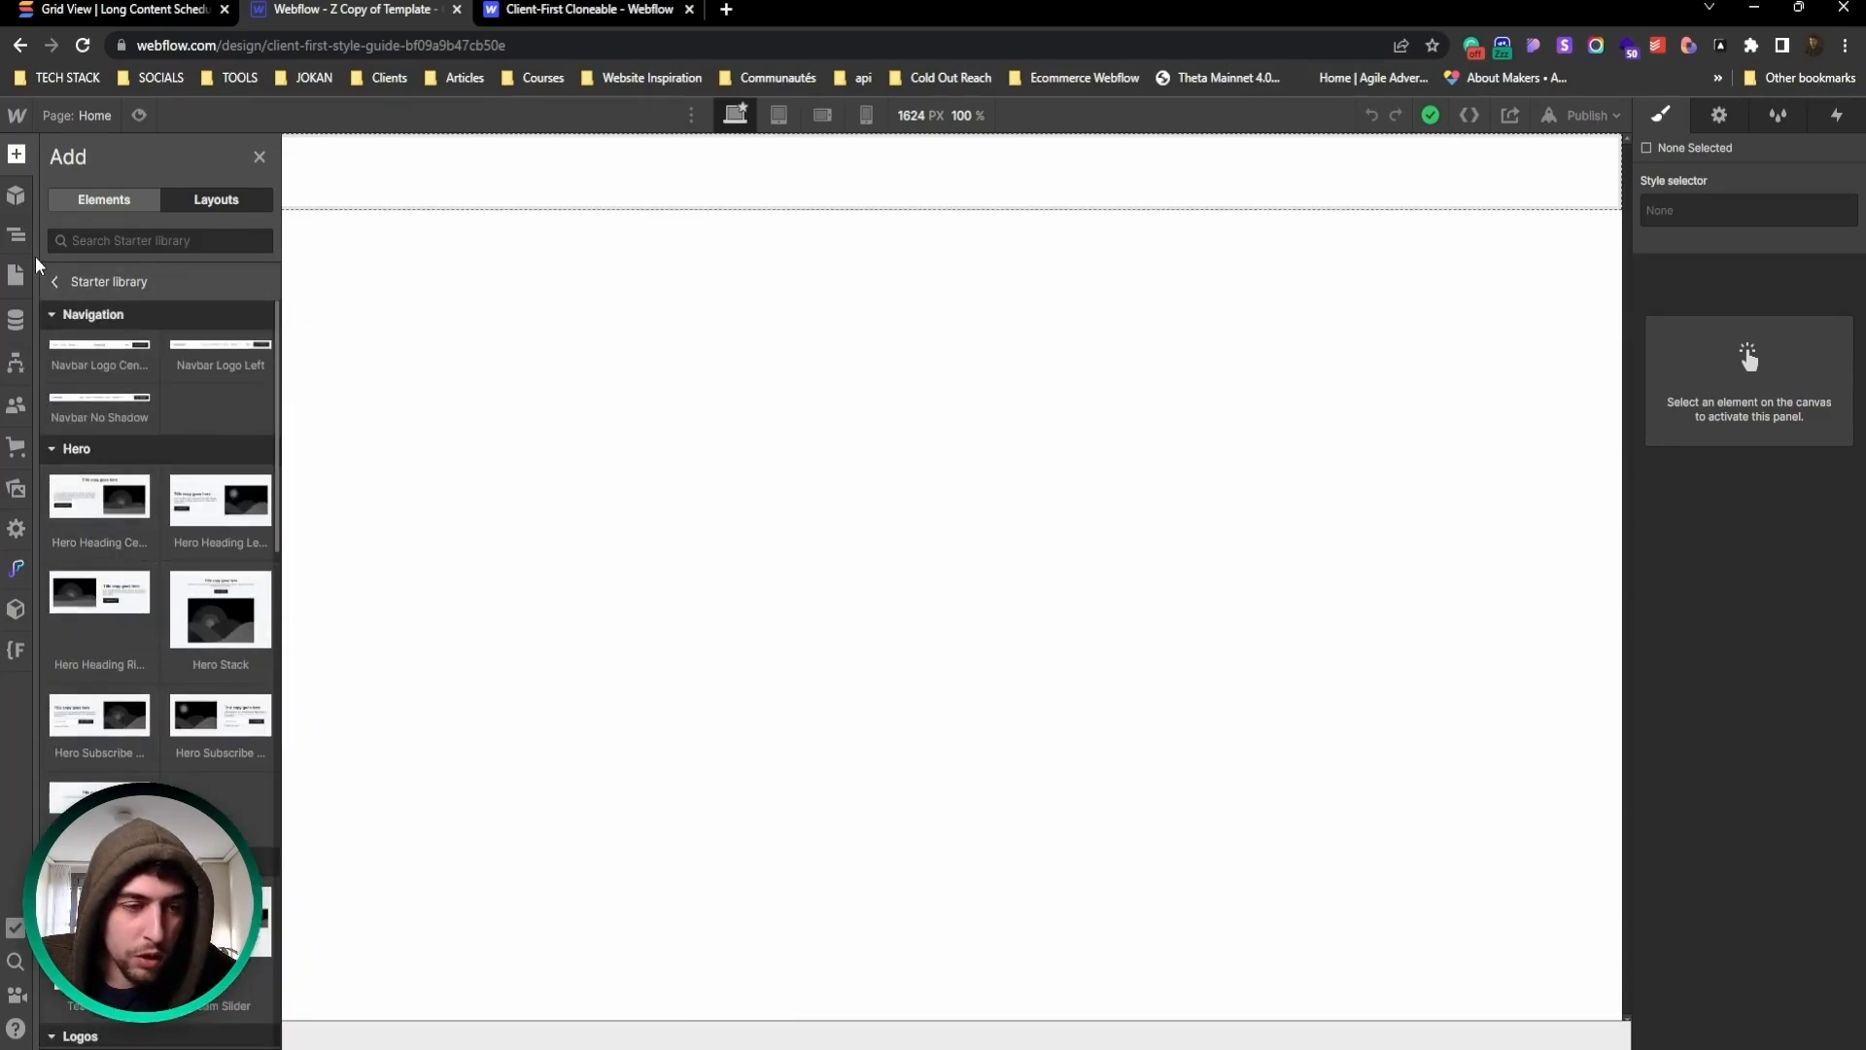
left_click(55, 281)
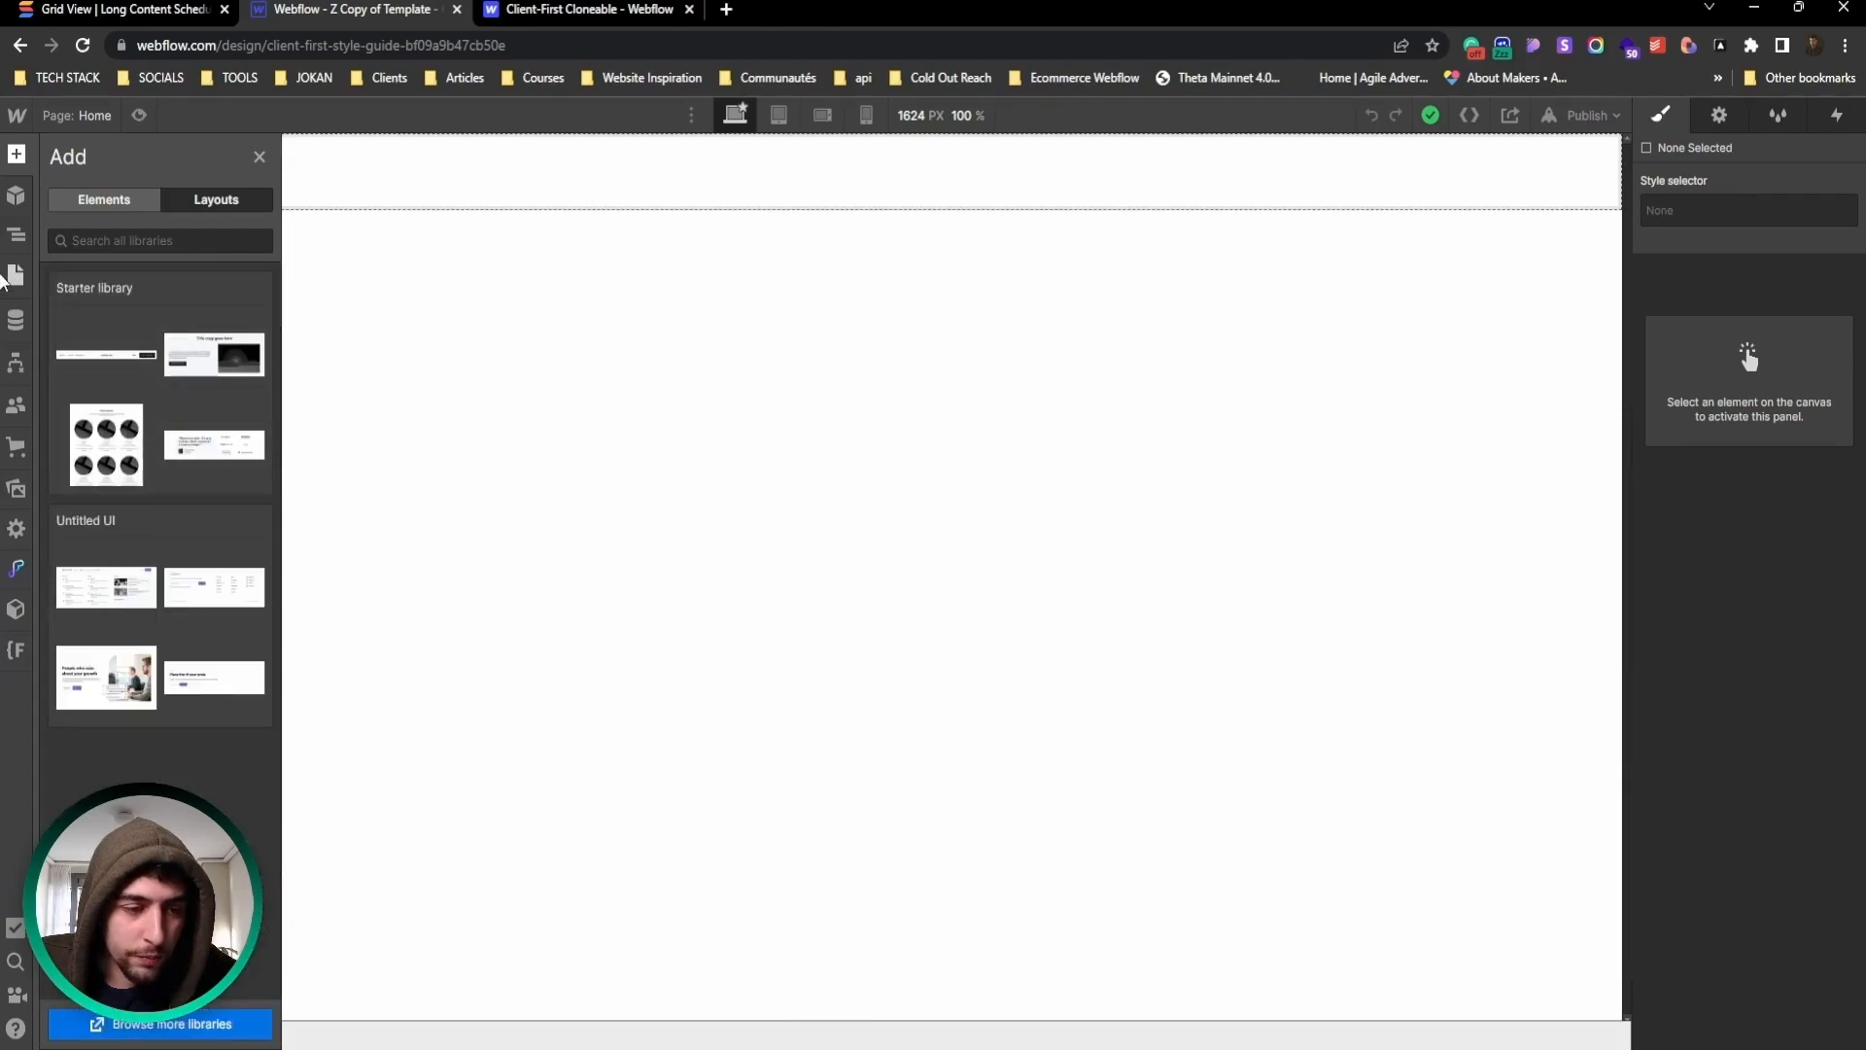
Step: Insert the Untitled UI library's Navbar 08 layout inside page-wrapper, between Global Styles and main-wrapper
left_click(107, 674)
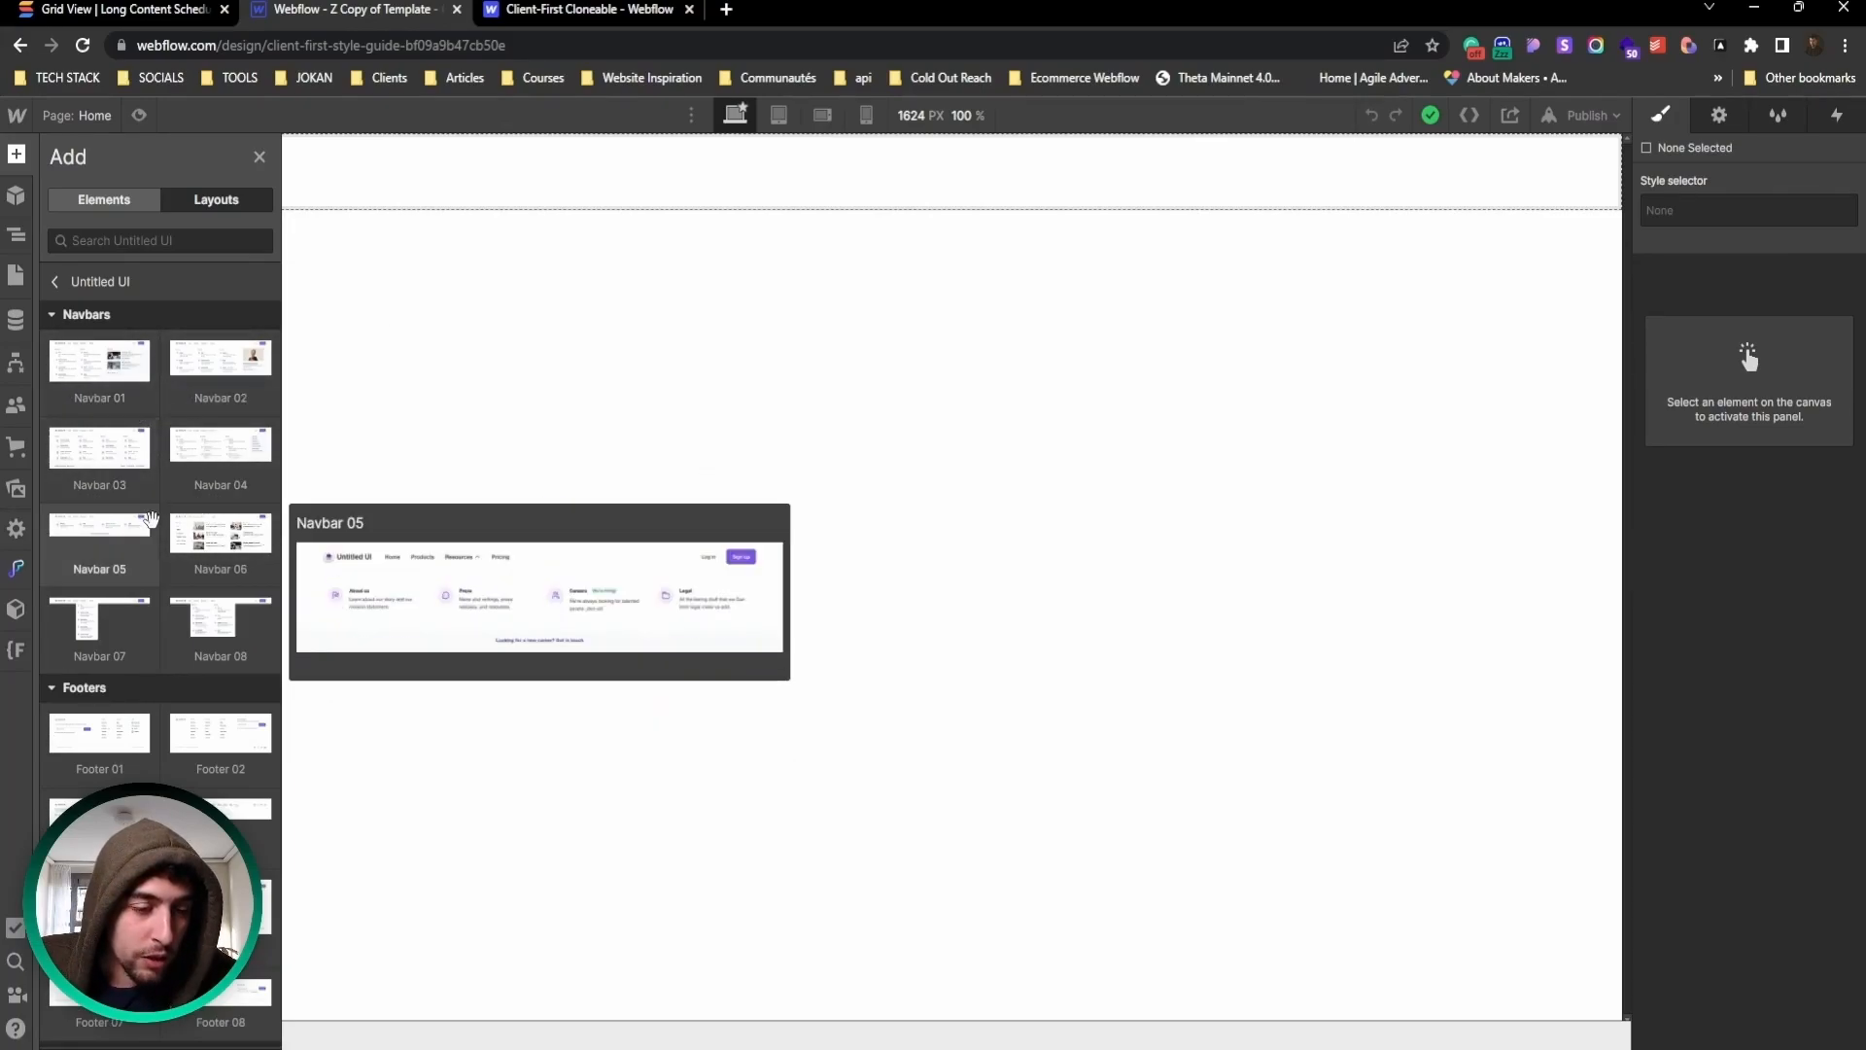
scroll(146, 544, "down", 3)
scroll(179, 607, "up", 3)
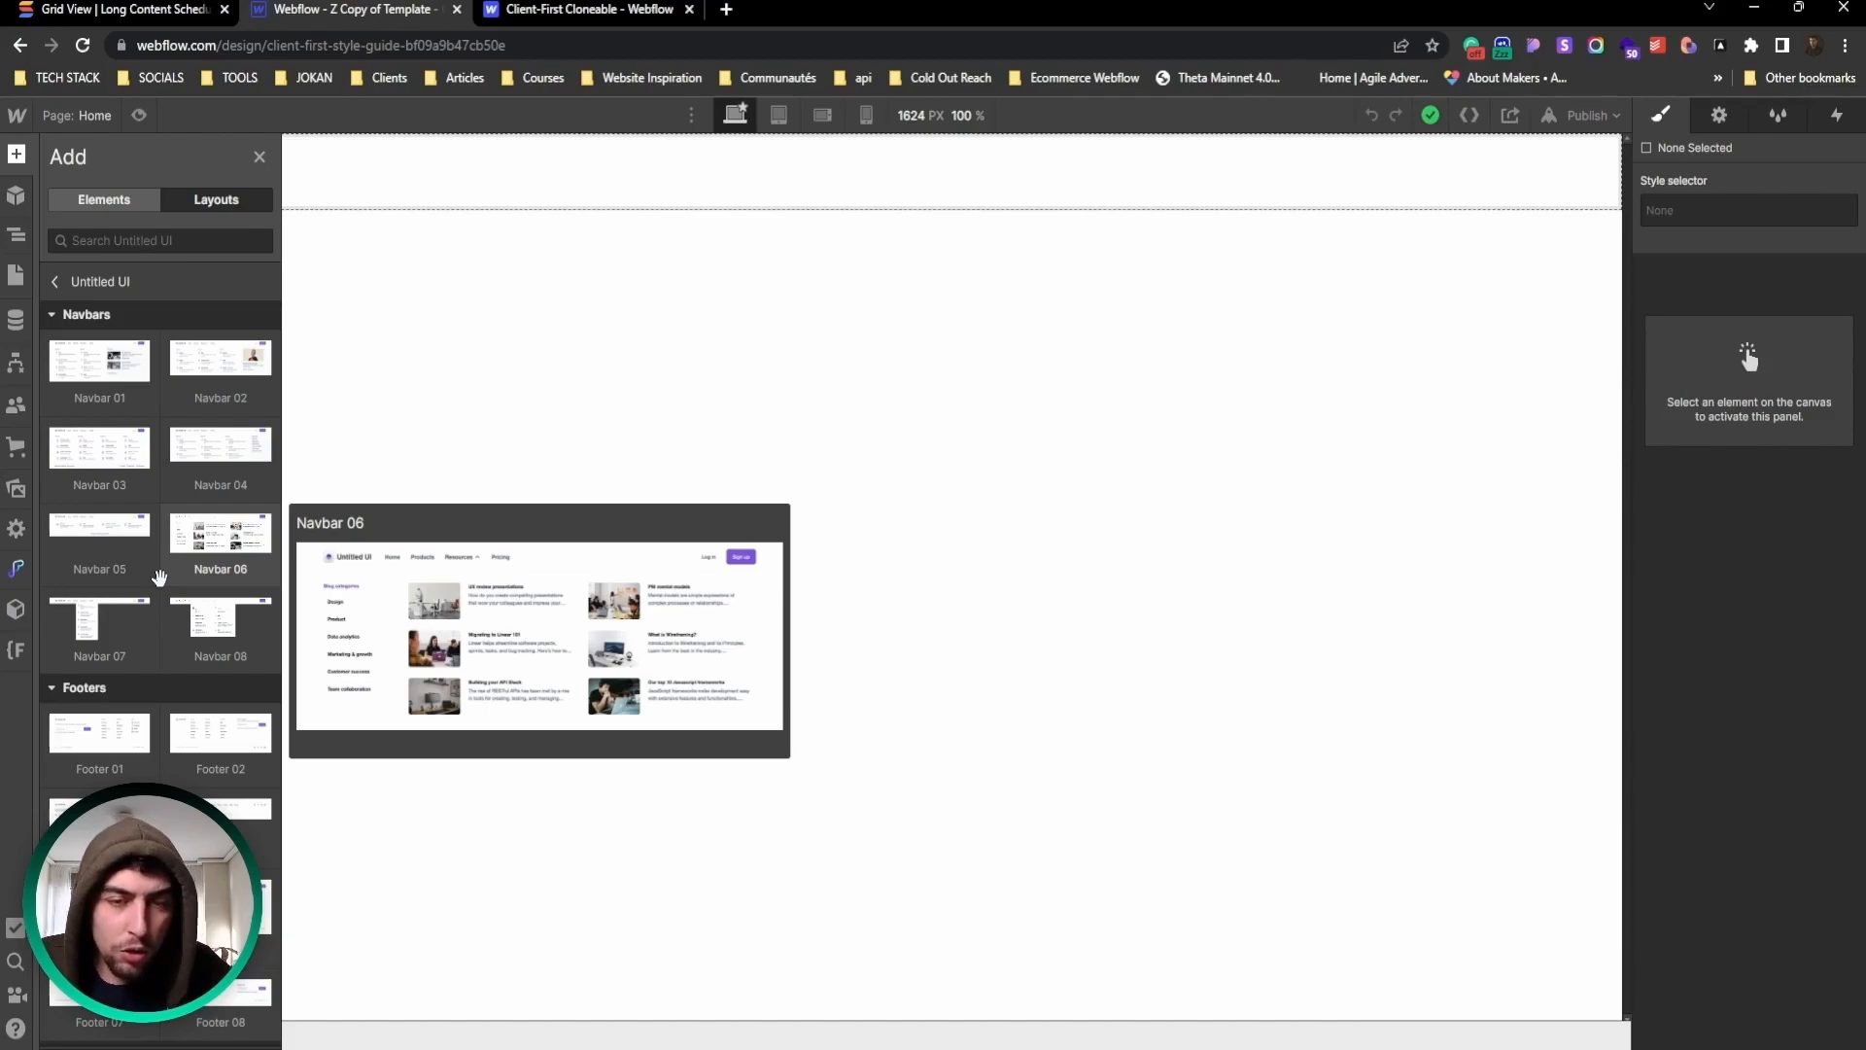
mouse_move(230, 445)
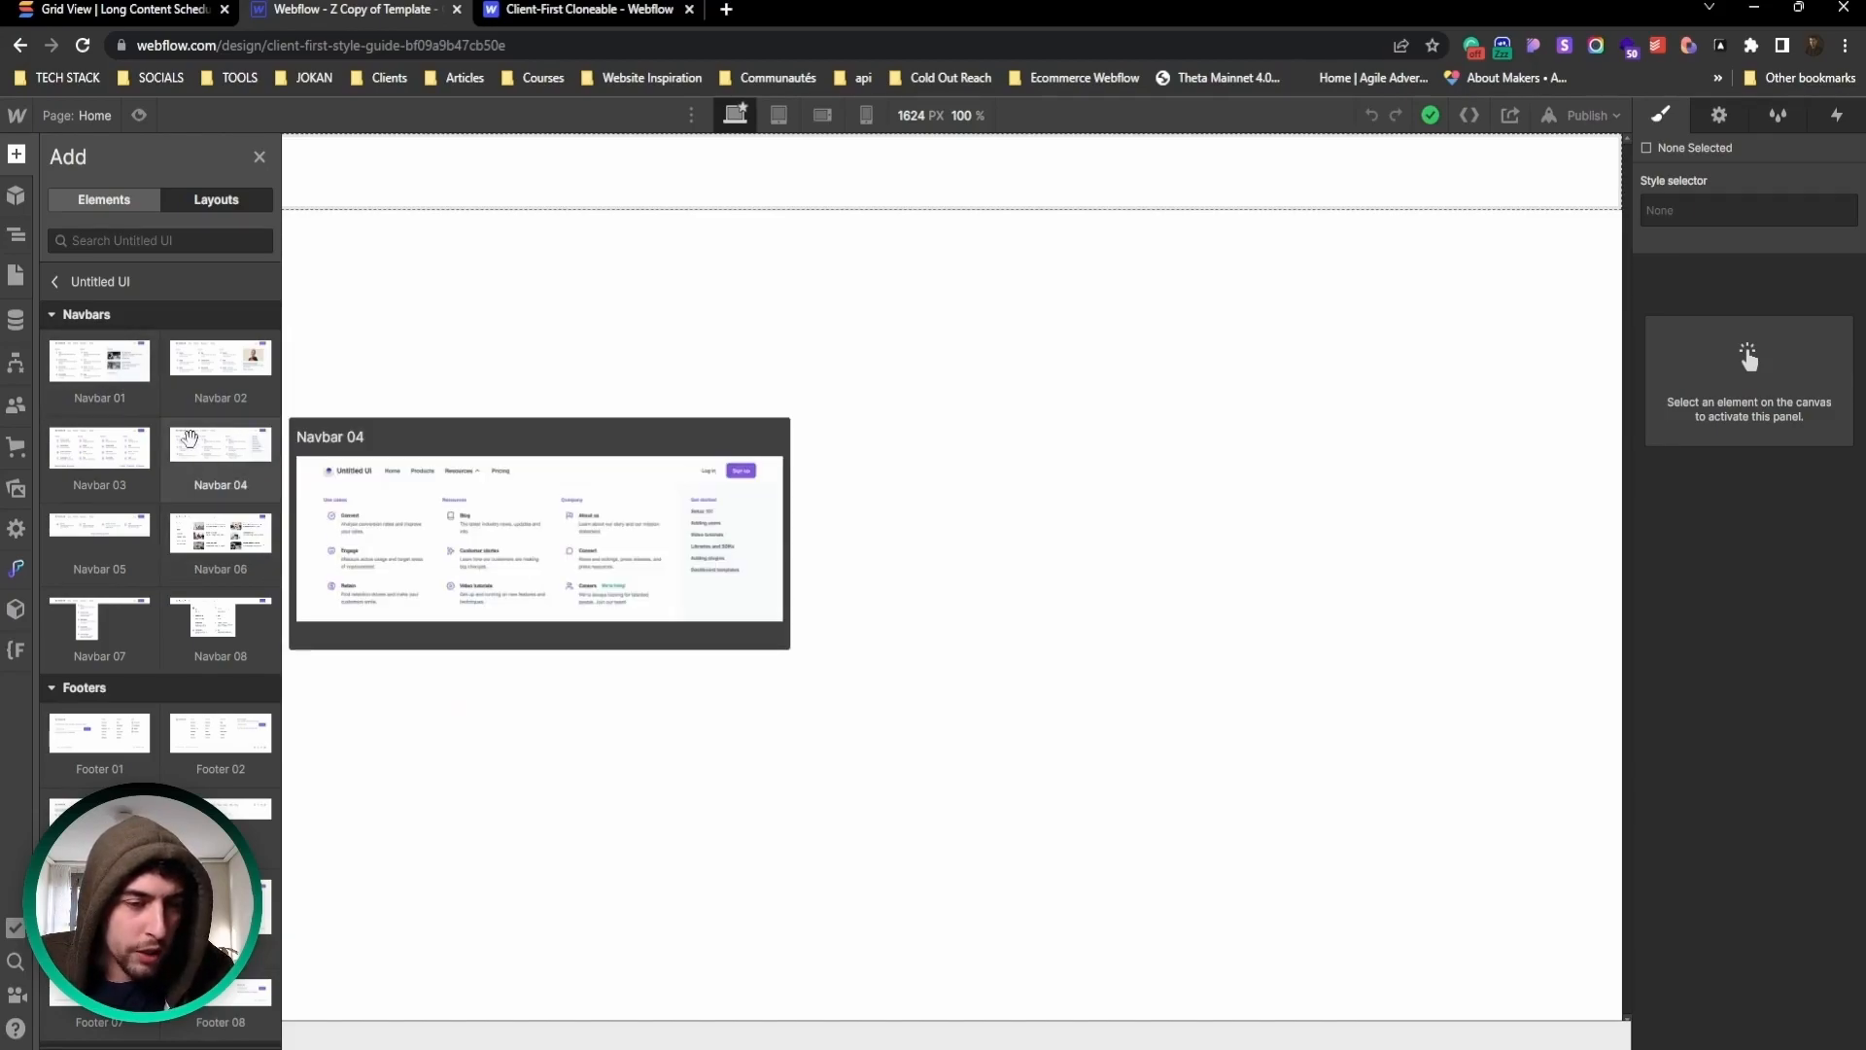
mouse_move(83, 428)
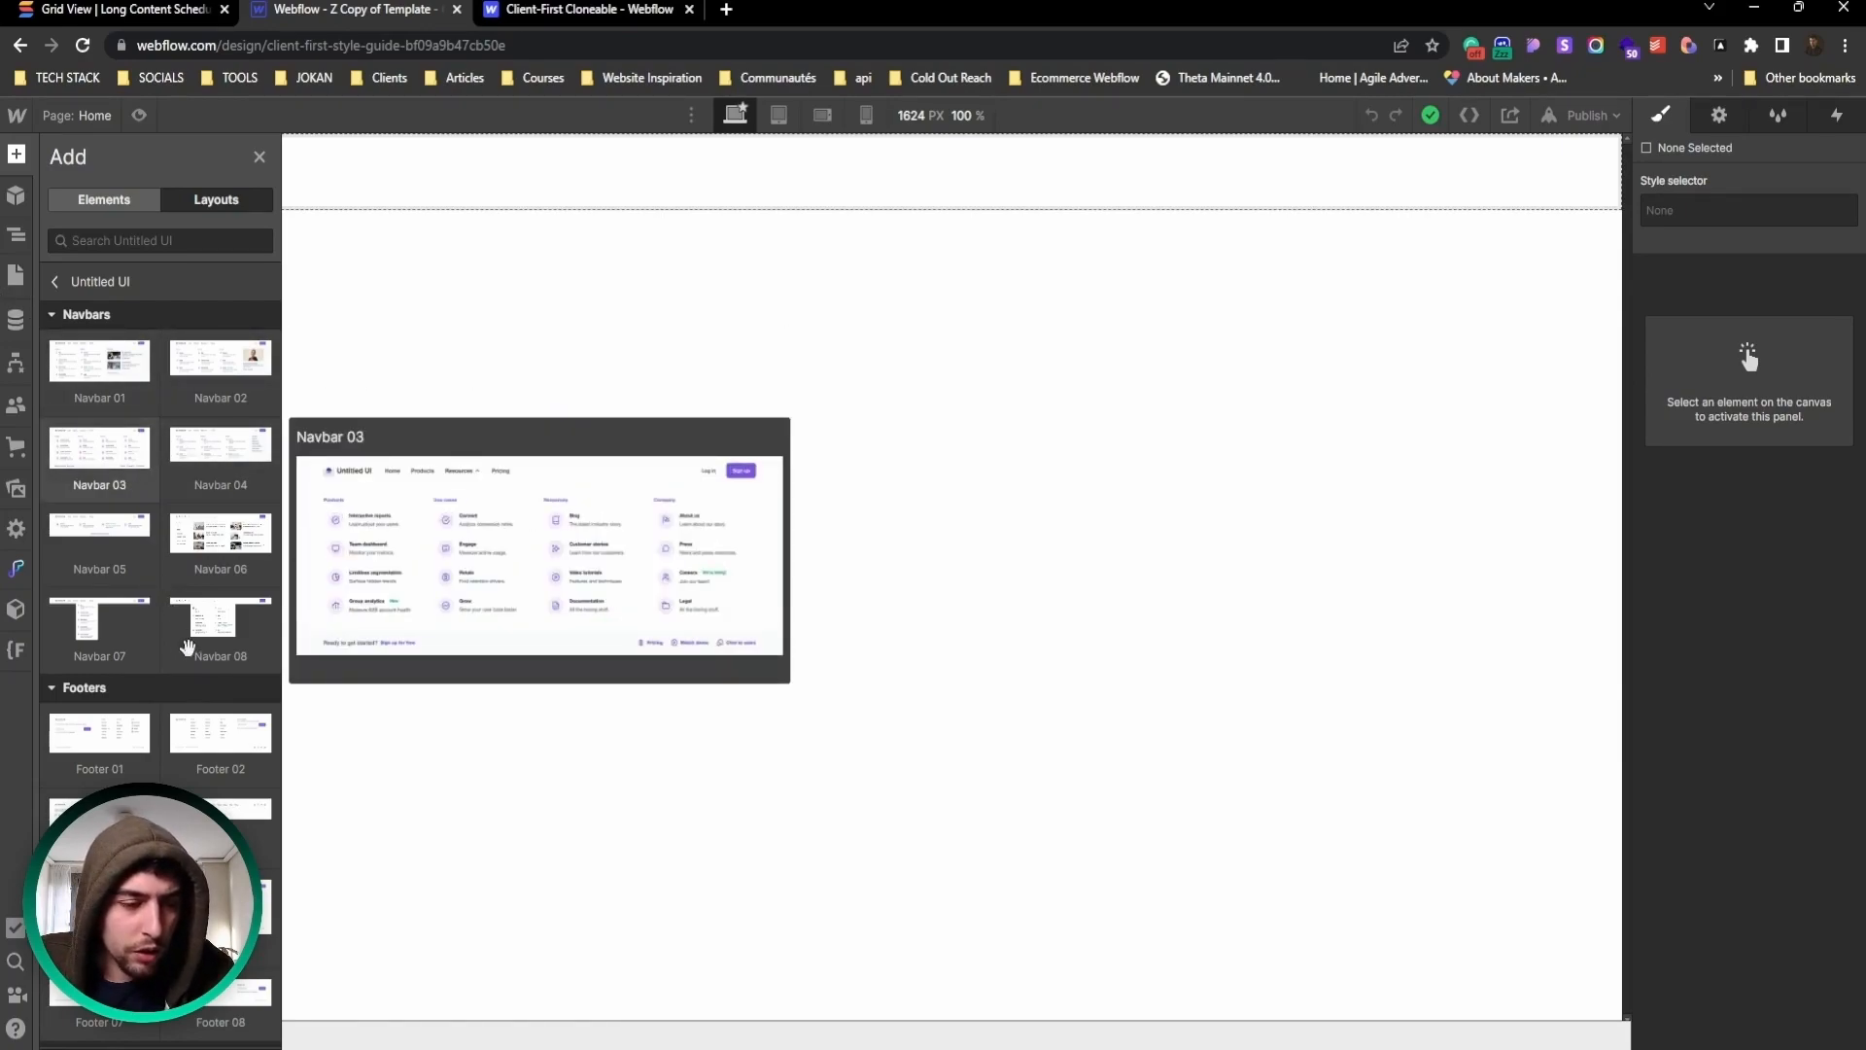
mouse_move(118, 371)
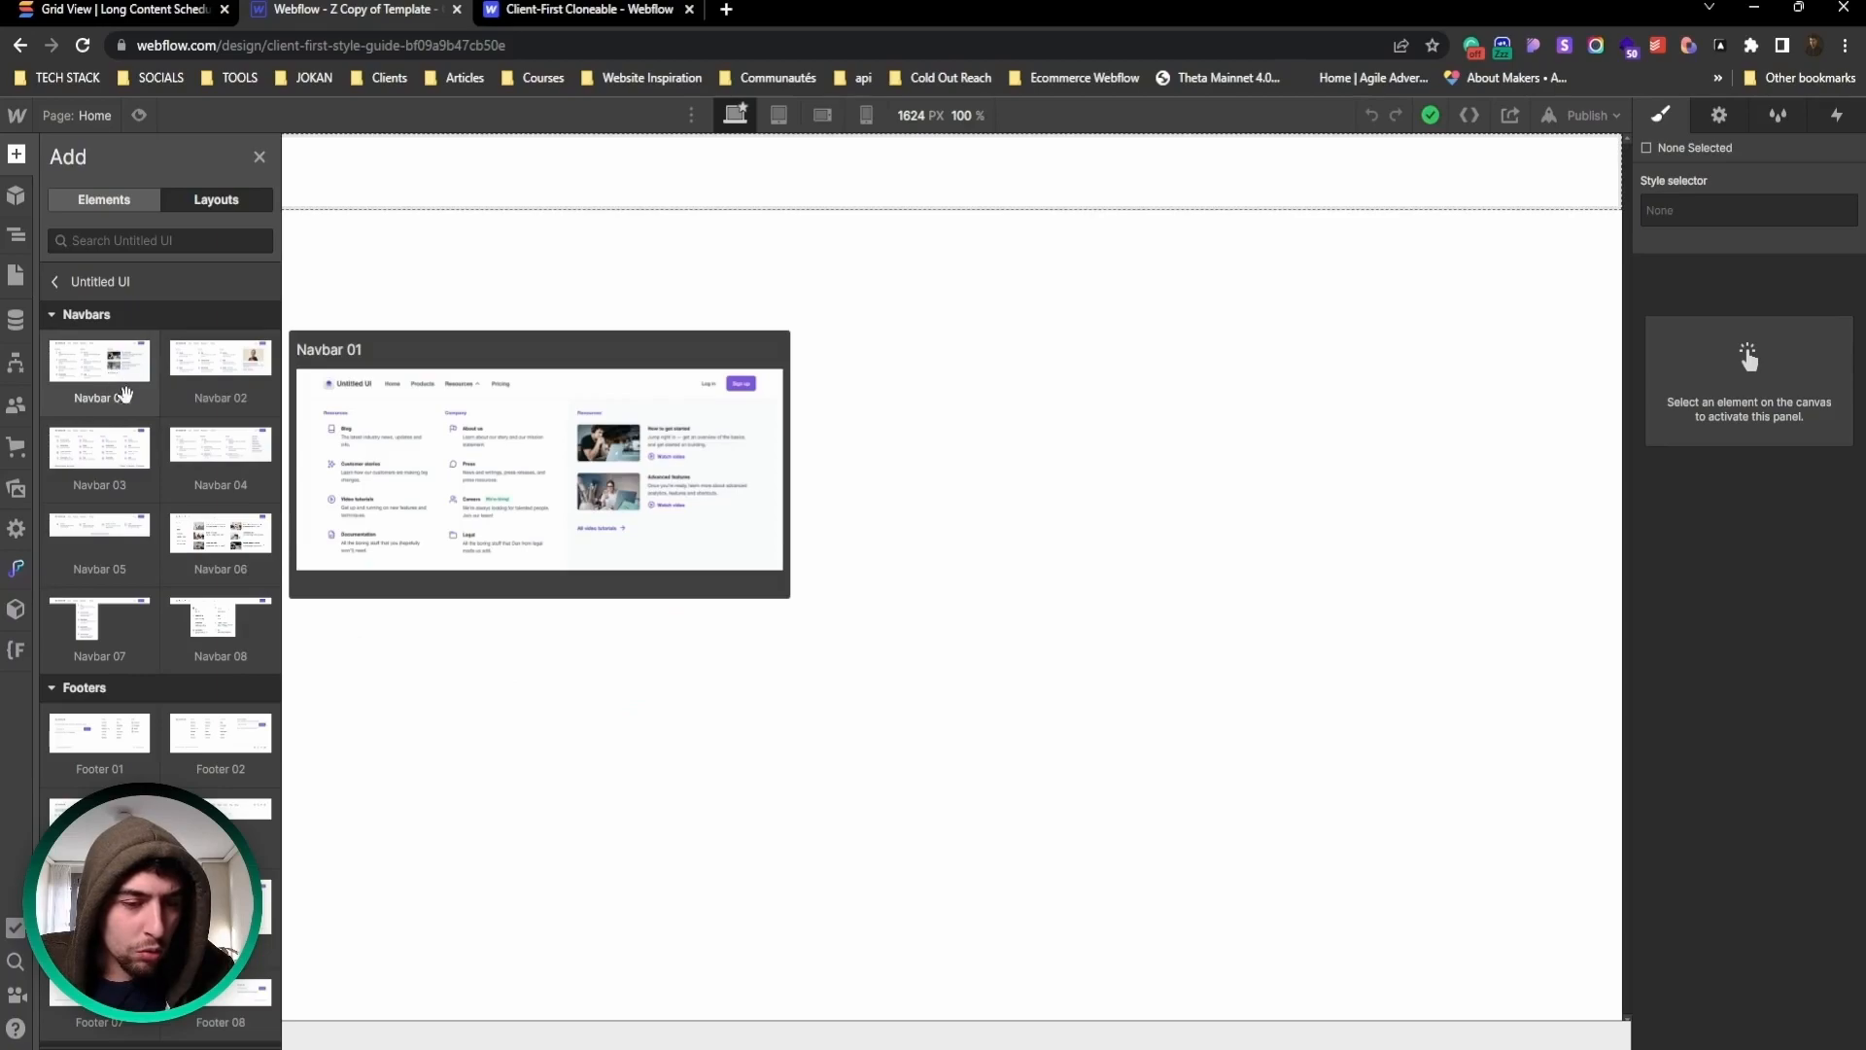
mouse_move(206, 595)
left_click_drag(206, 595, 111, 246)
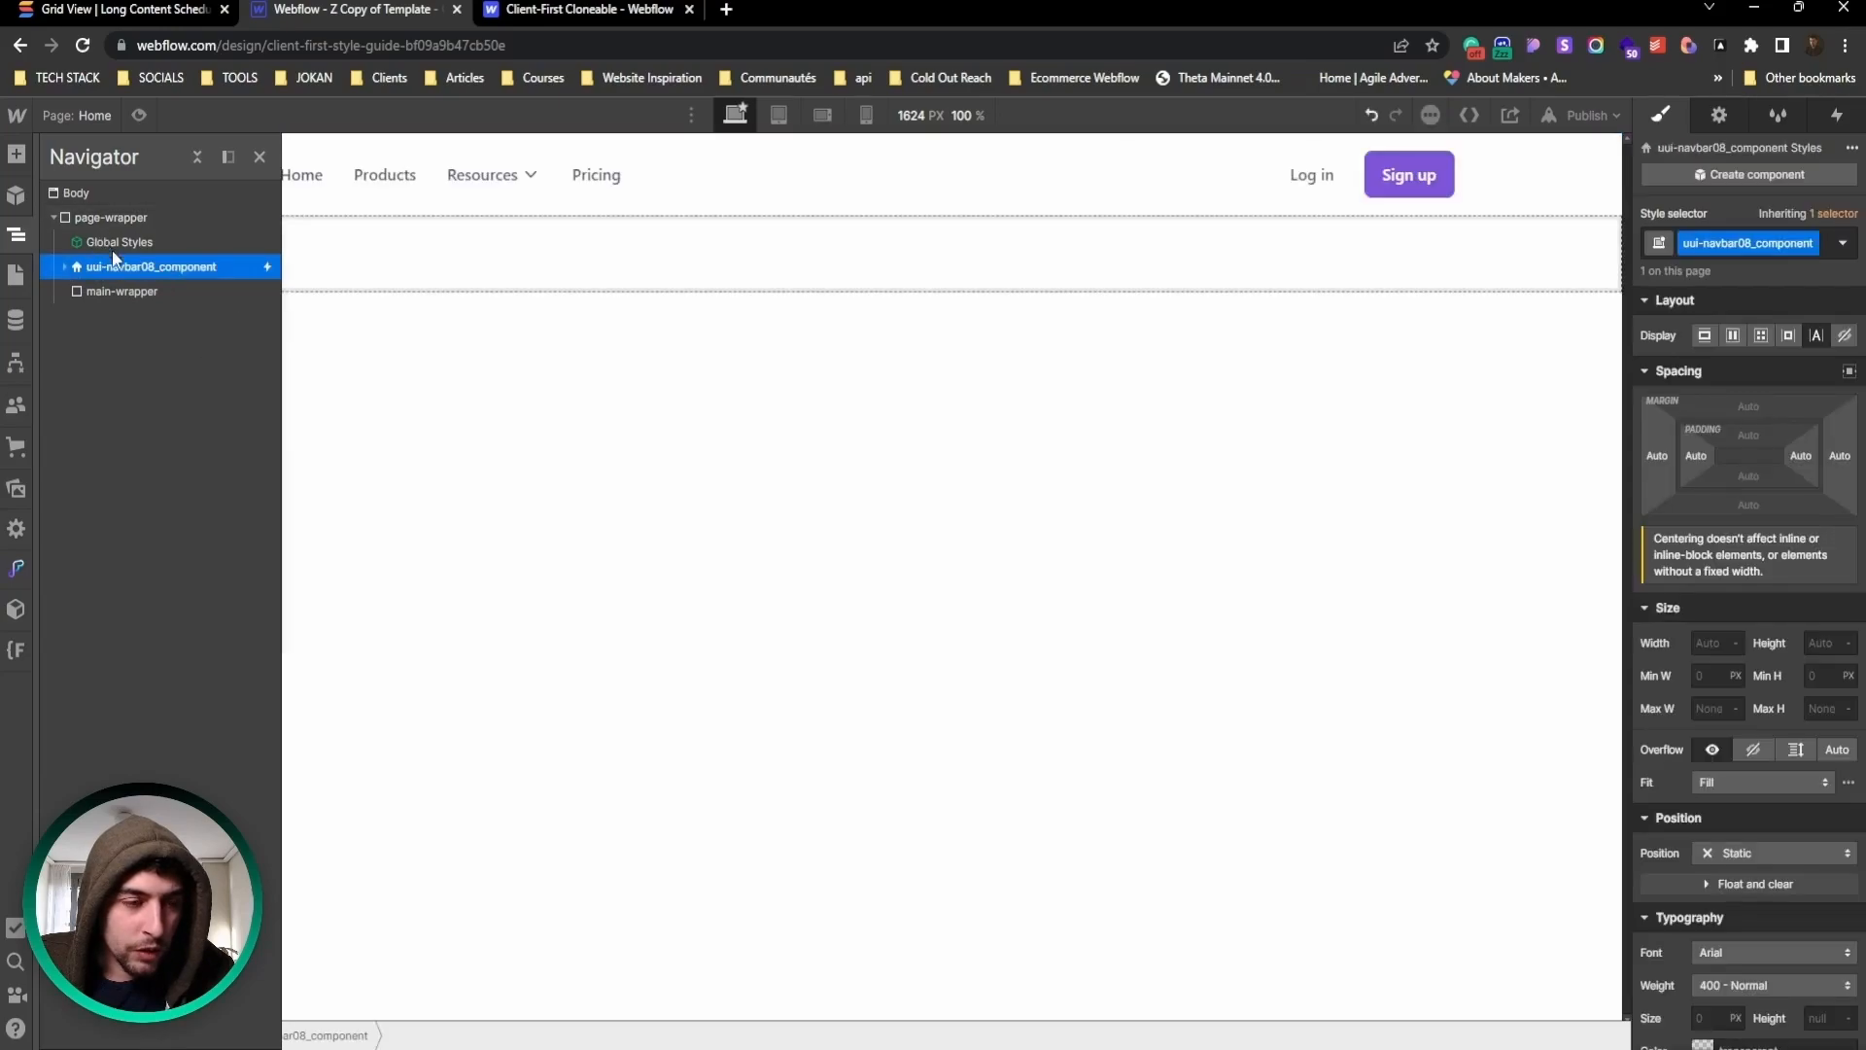
Step: Dismiss the new navbar's settings and inspect its uui-navbar08_component class name without renaming it
left_click(16, 234)
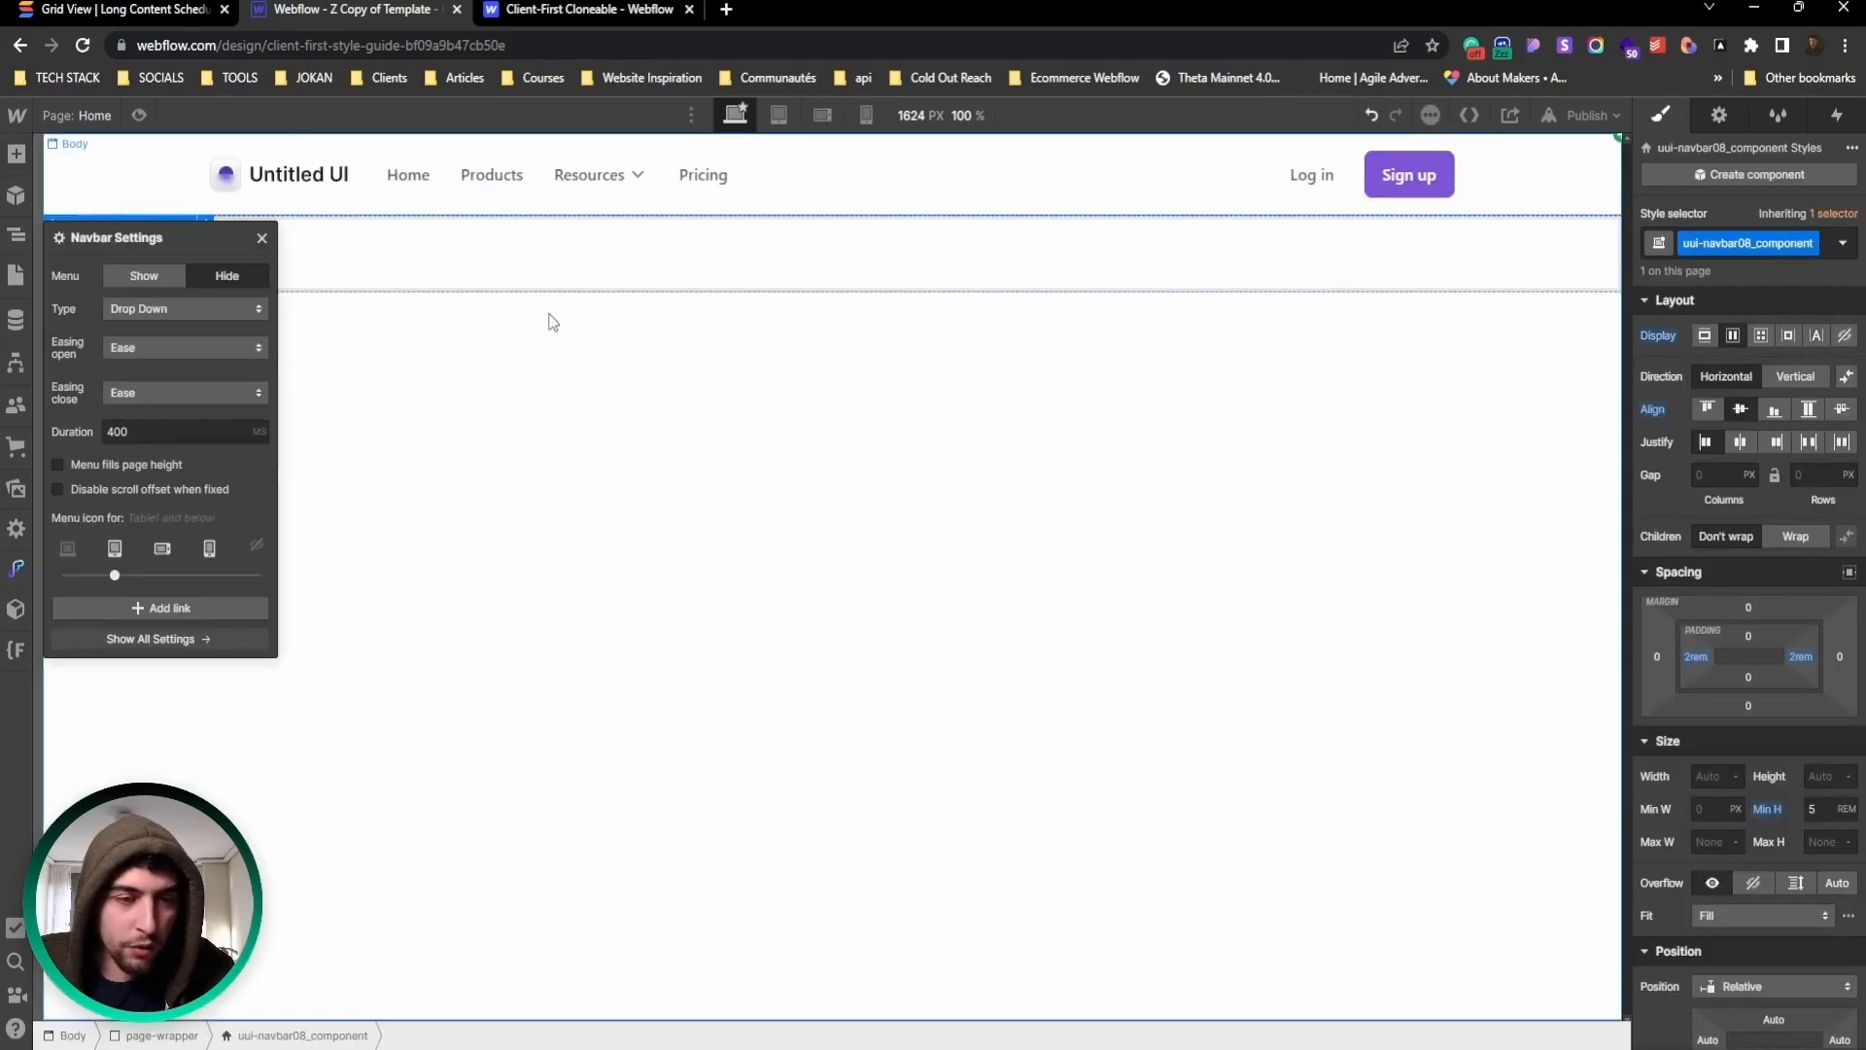
left_click(261, 237)
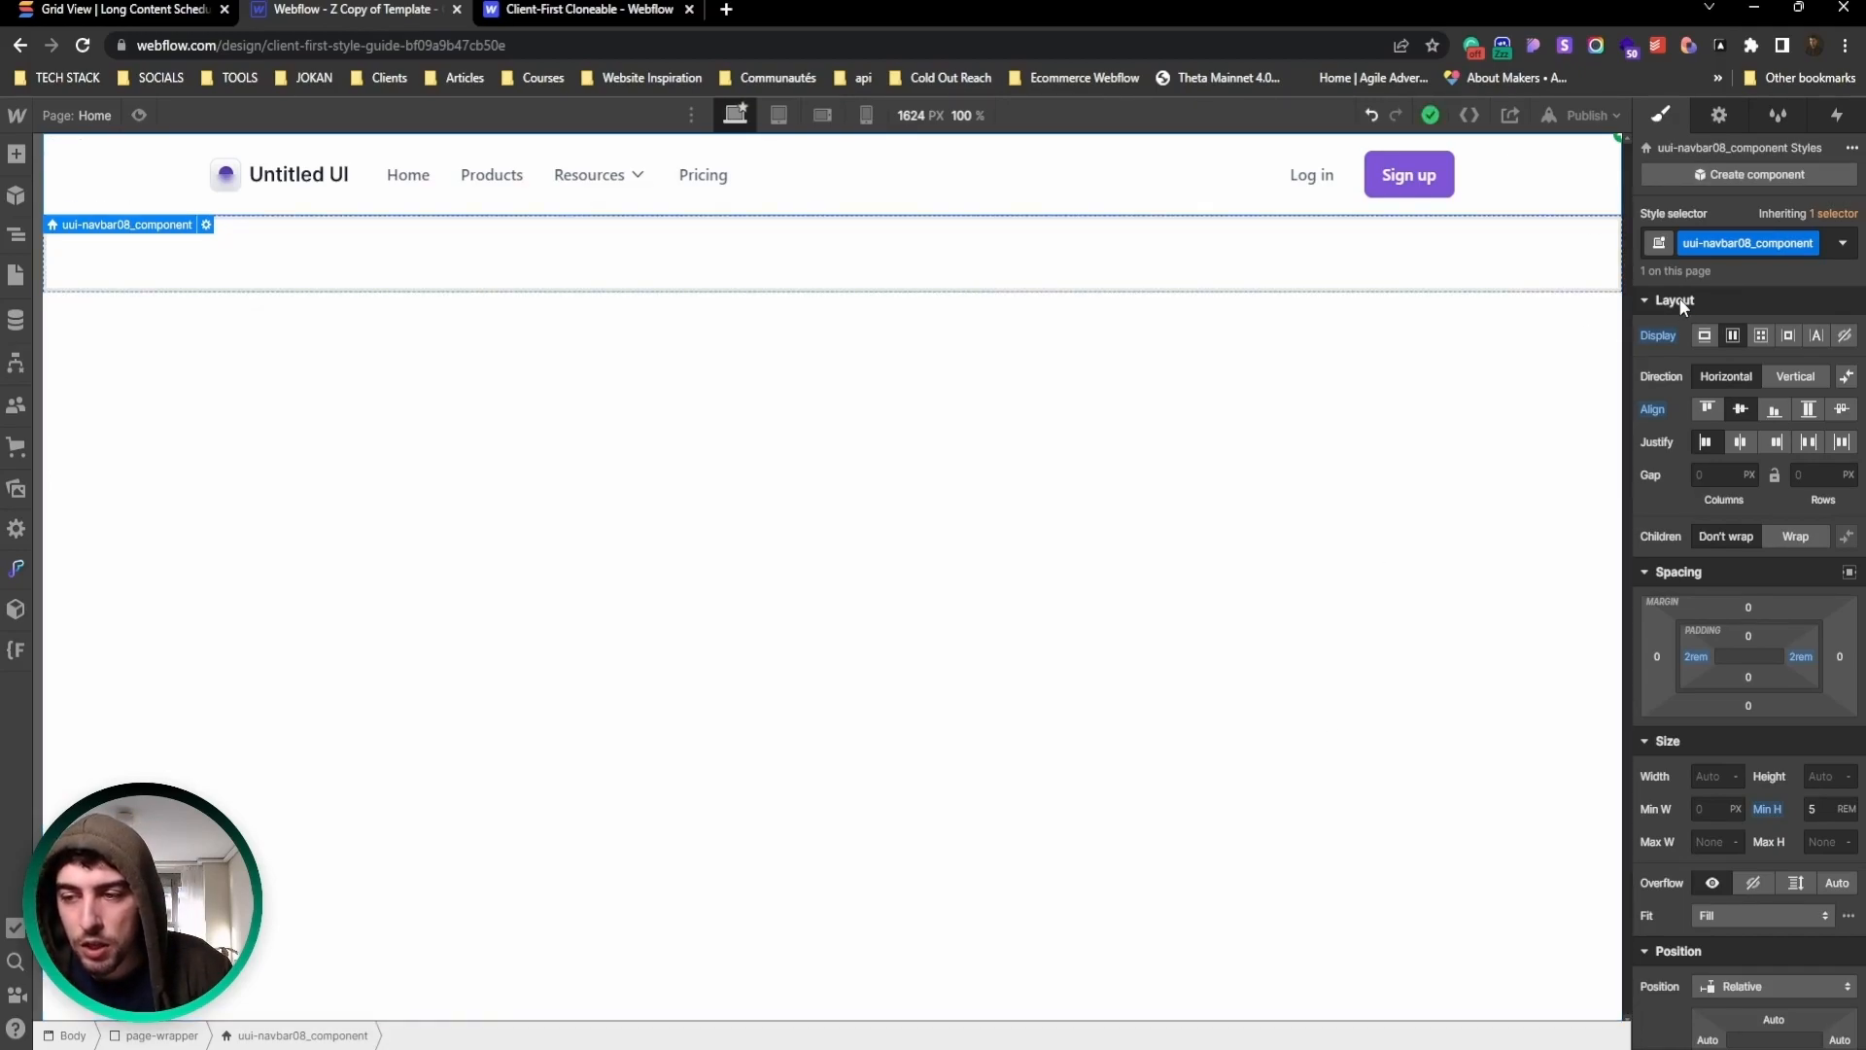
double_click(1688, 245)
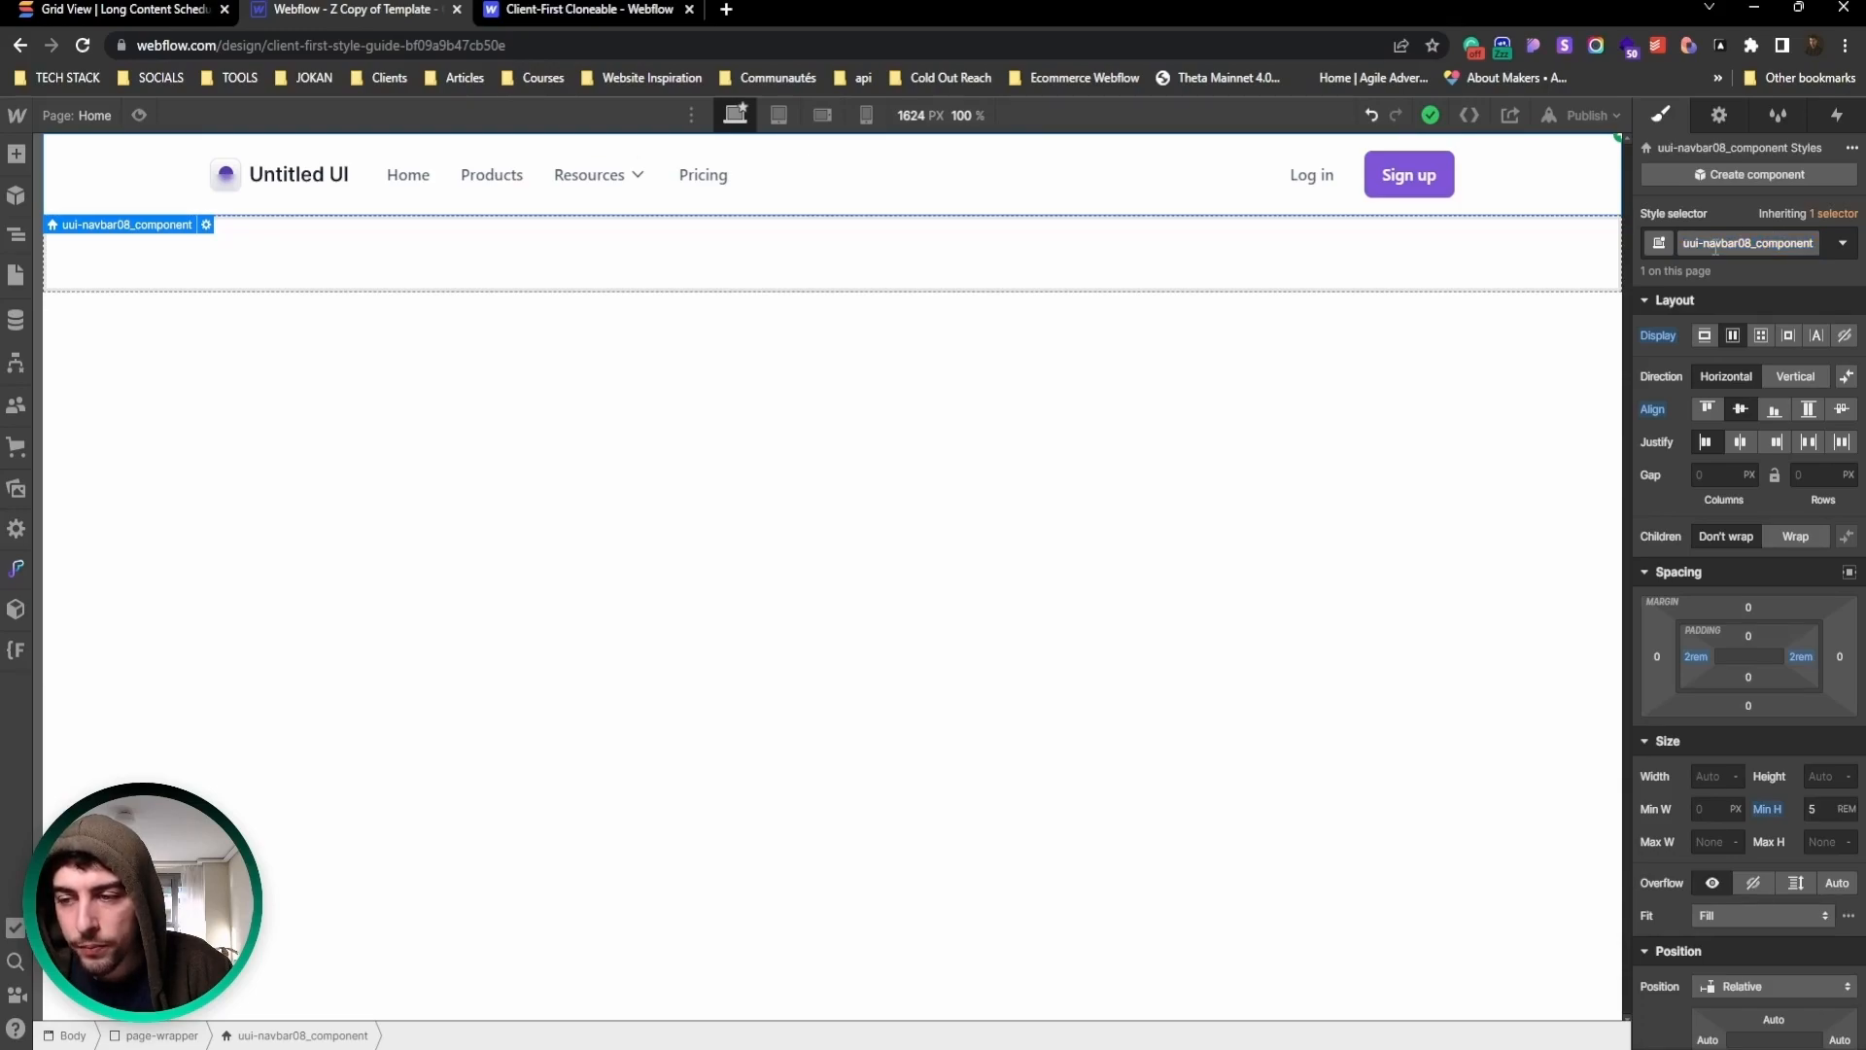
key("Return")
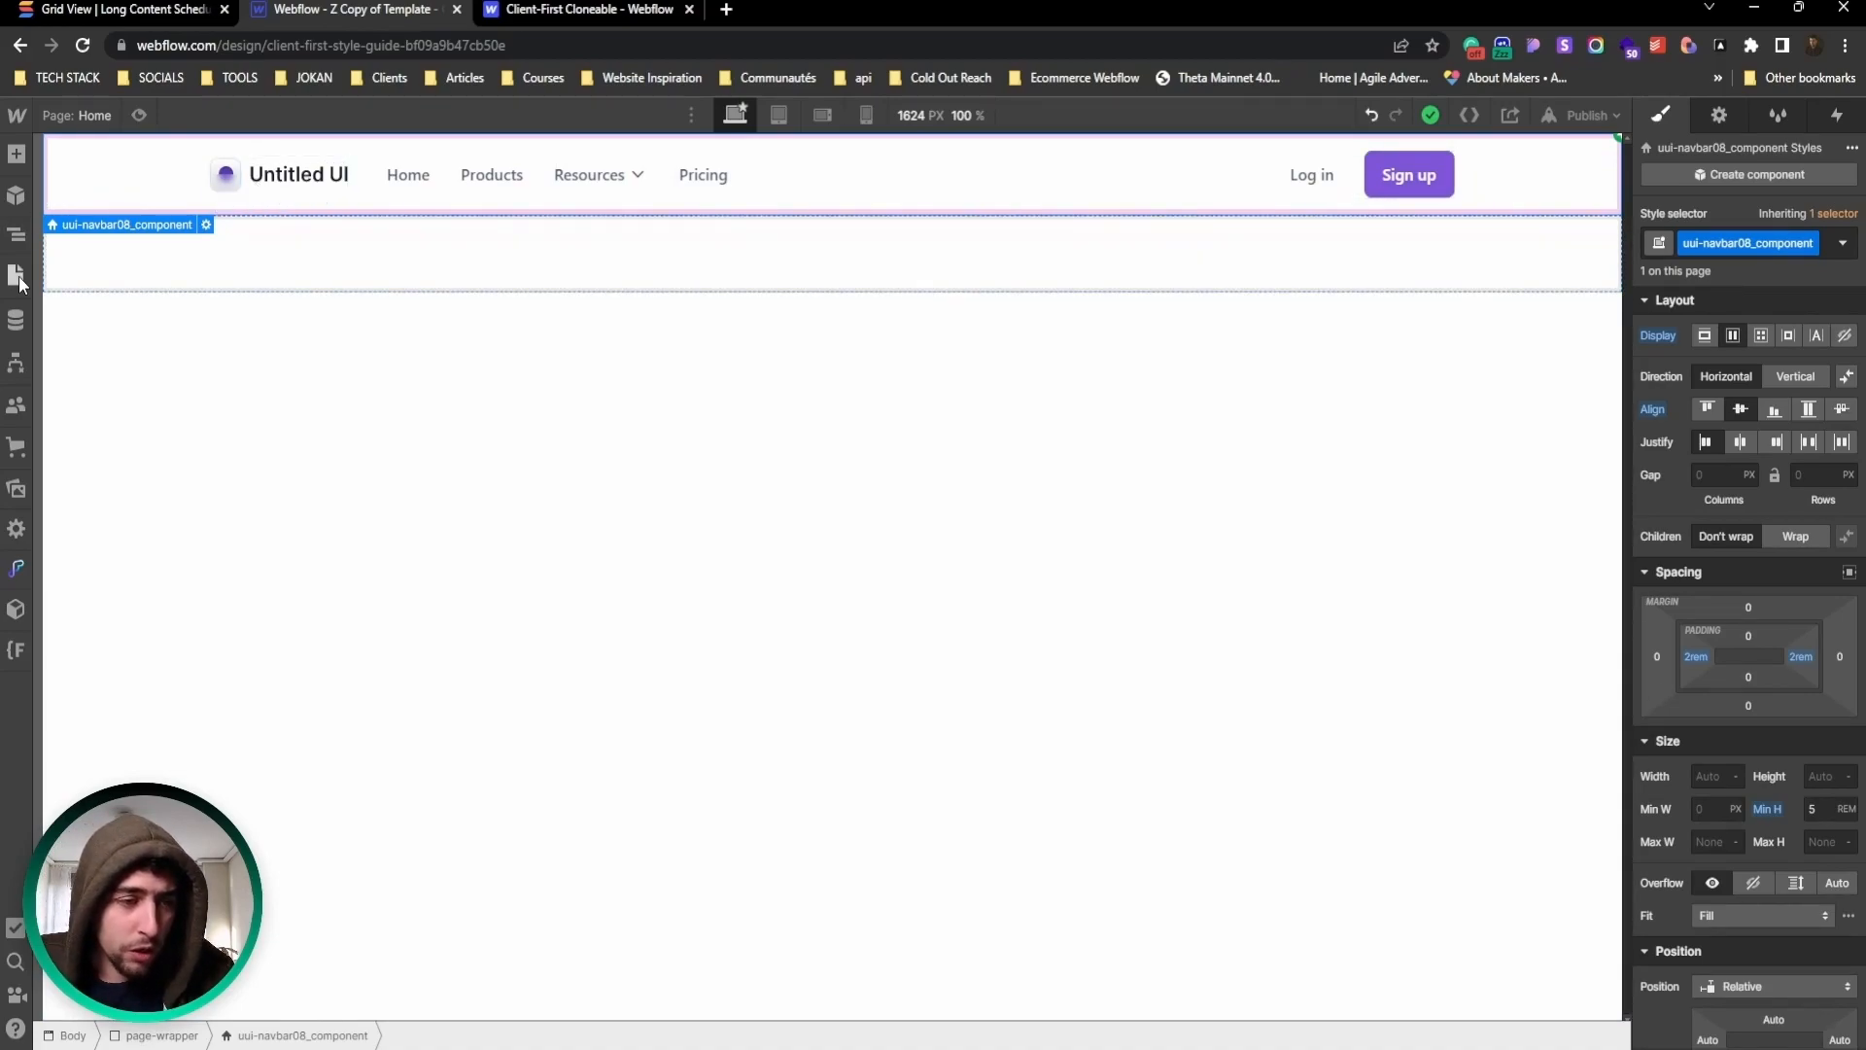
Step: Insert the Untitled UI library's Hero header section 01 layout inside main-wrapper
left_click(16, 236)
left_click(15, 153)
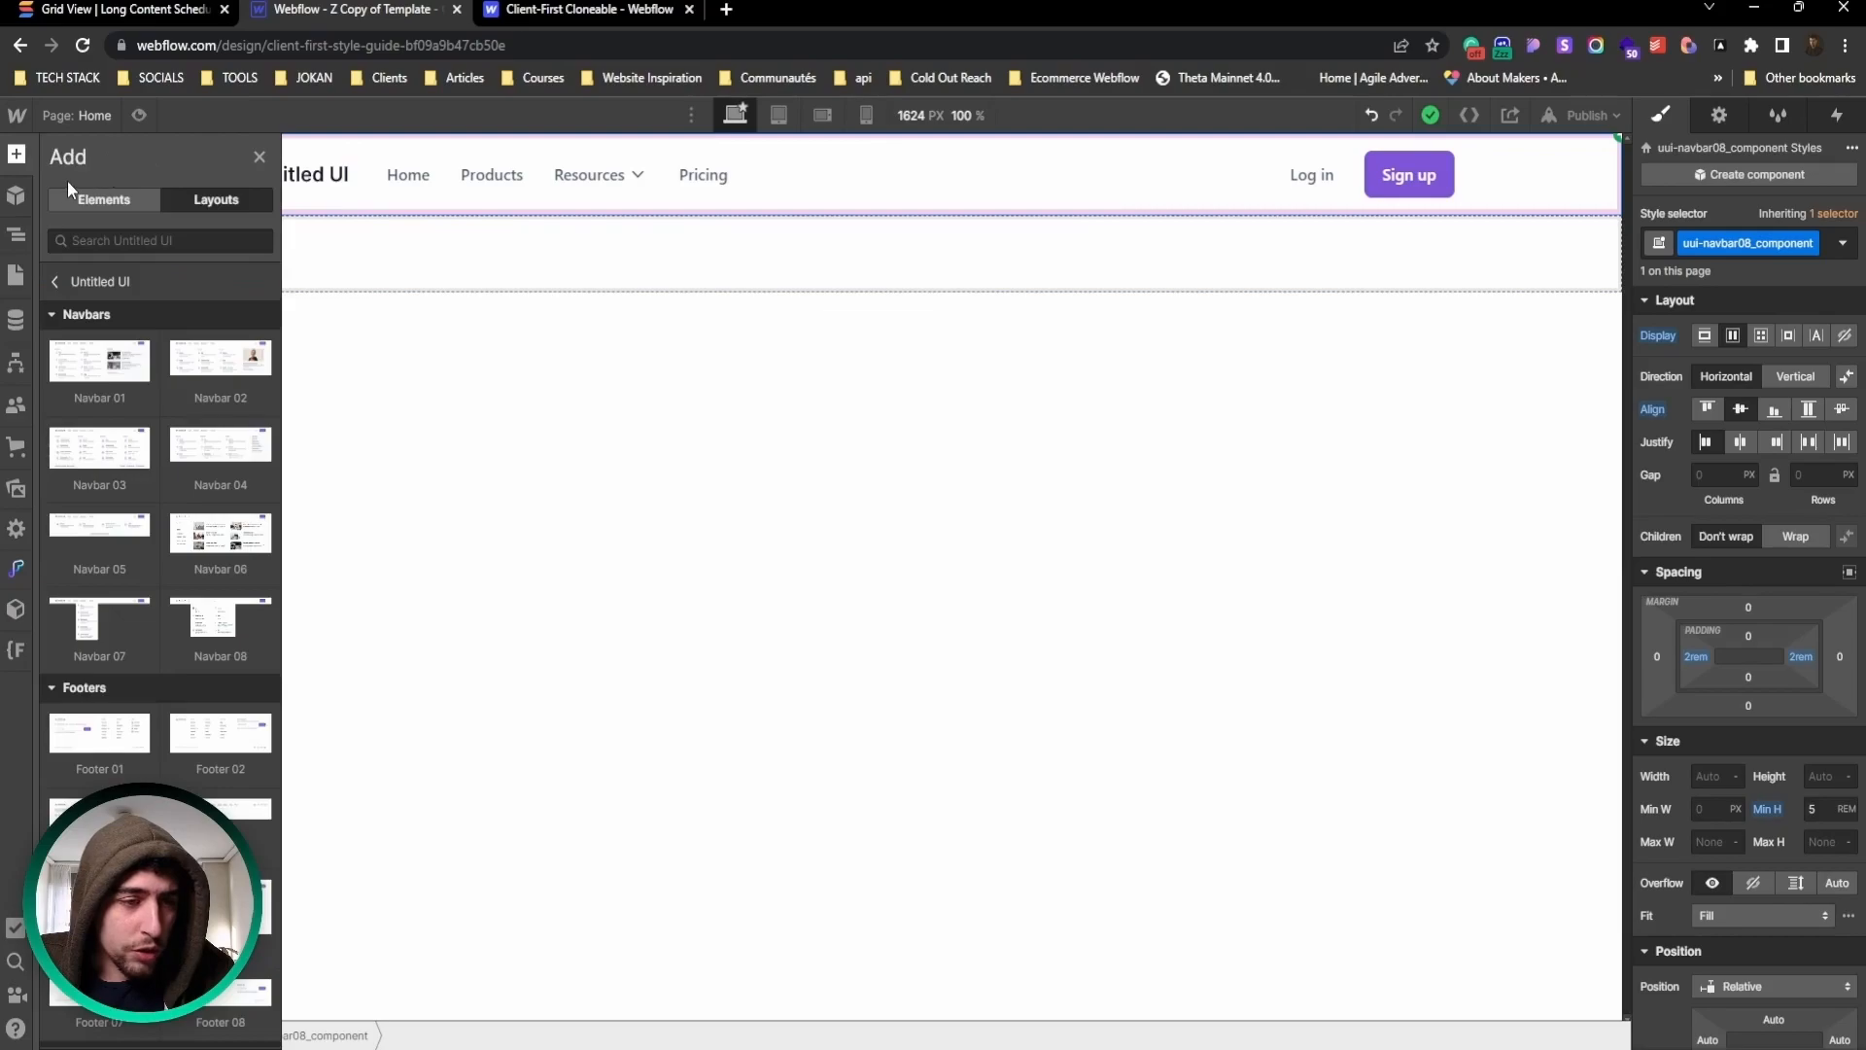
mouse_move(171, 398)
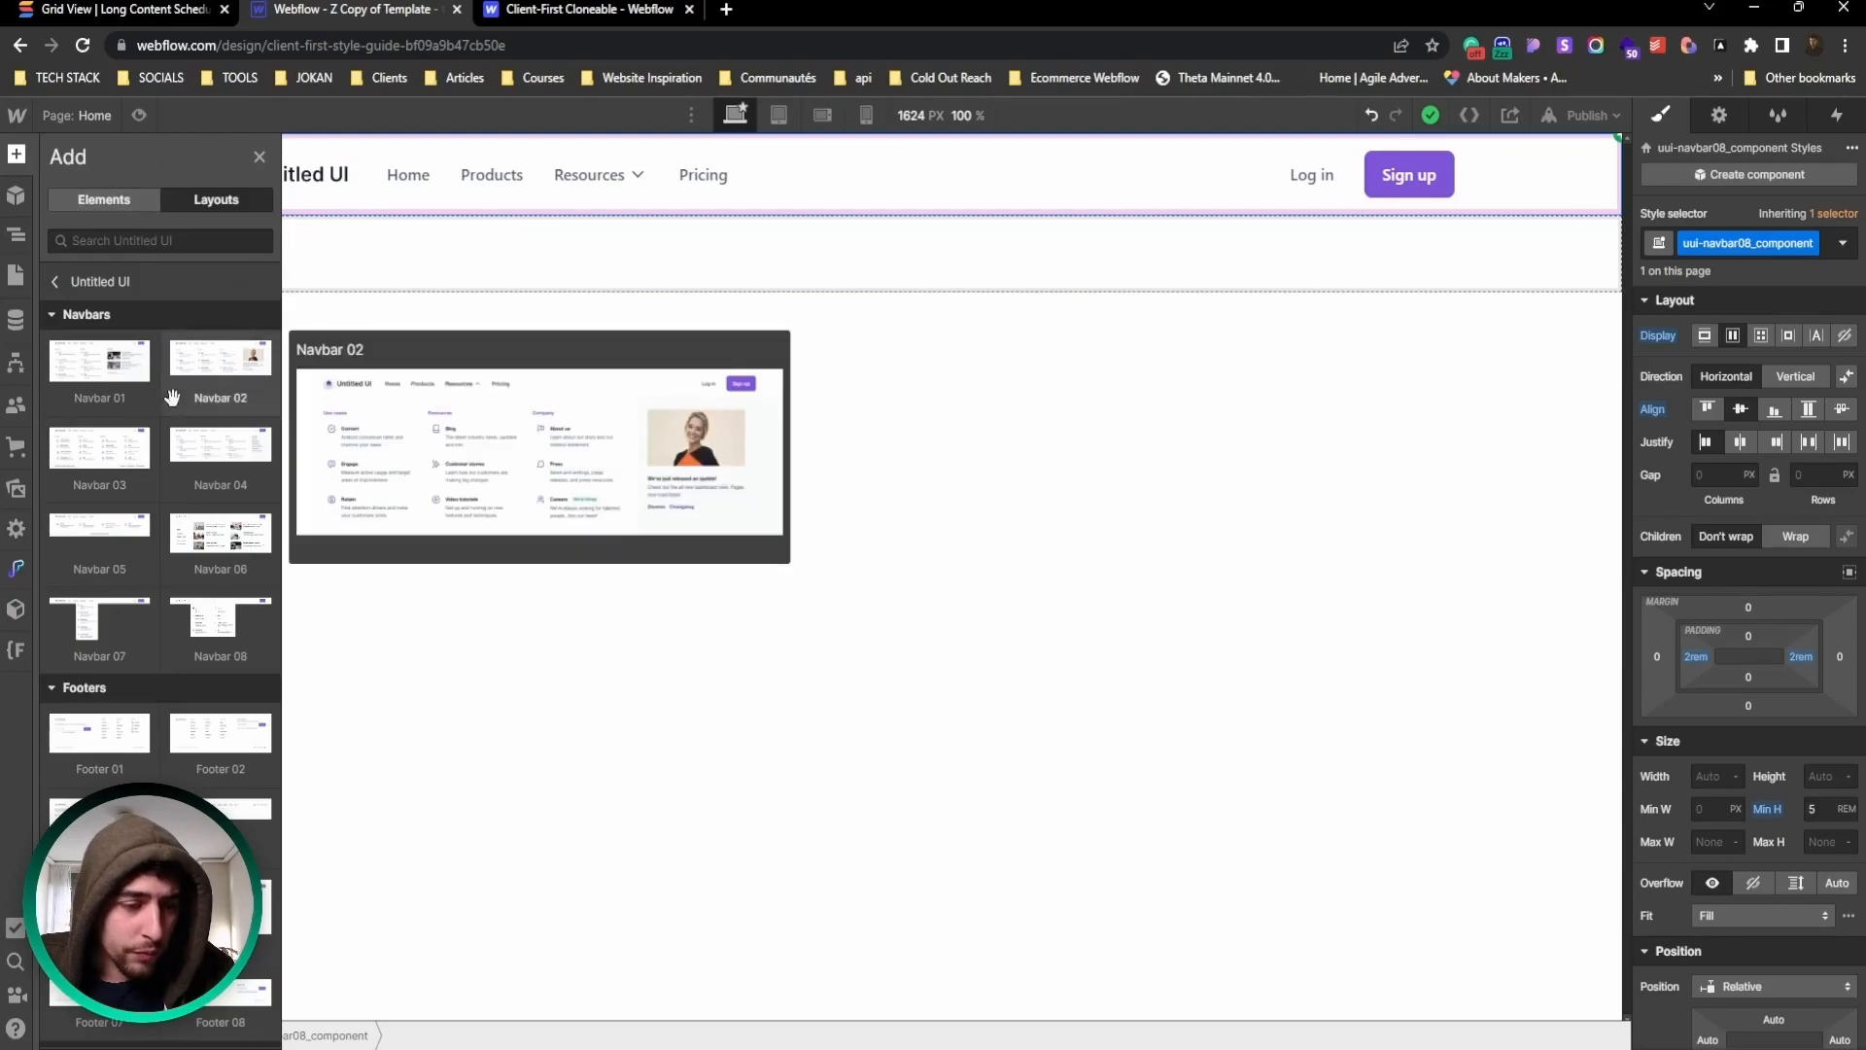
scroll(171, 398, "down", 4)
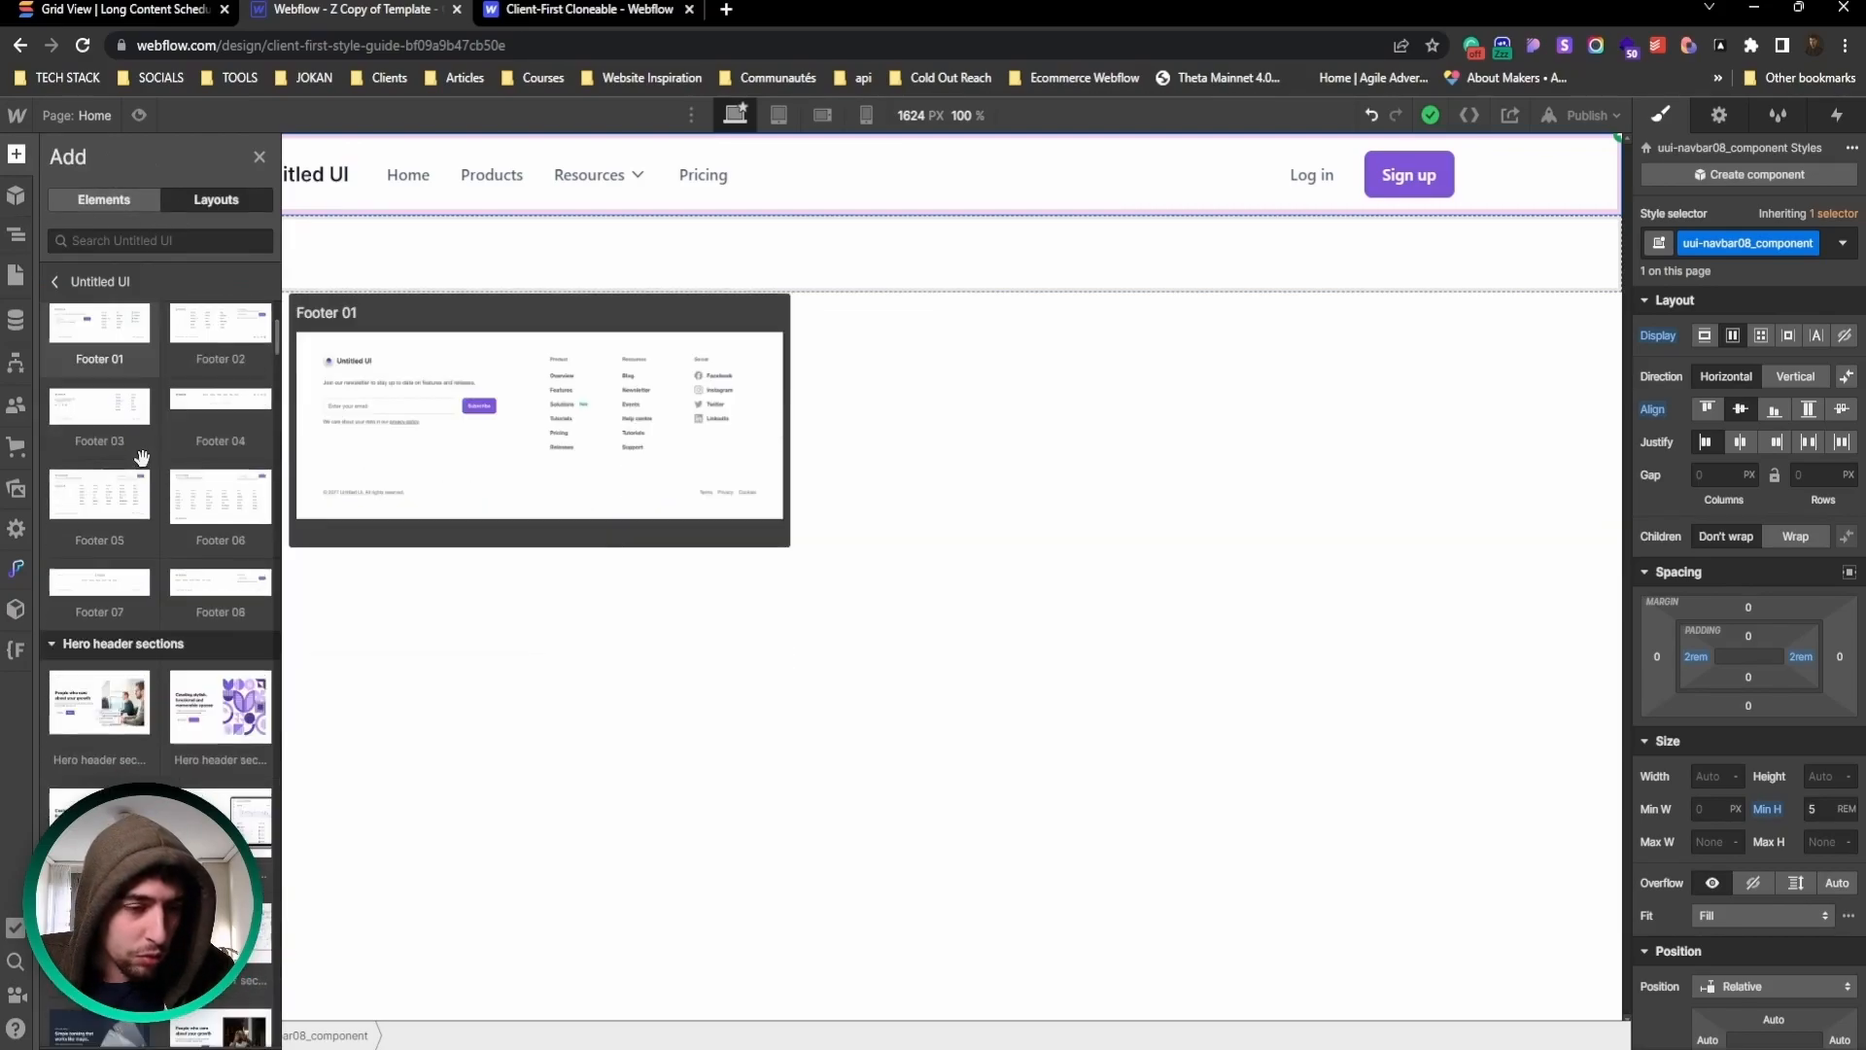
scroll(134, 501, "up", 2)
scroll(134, 501, "down", 4)
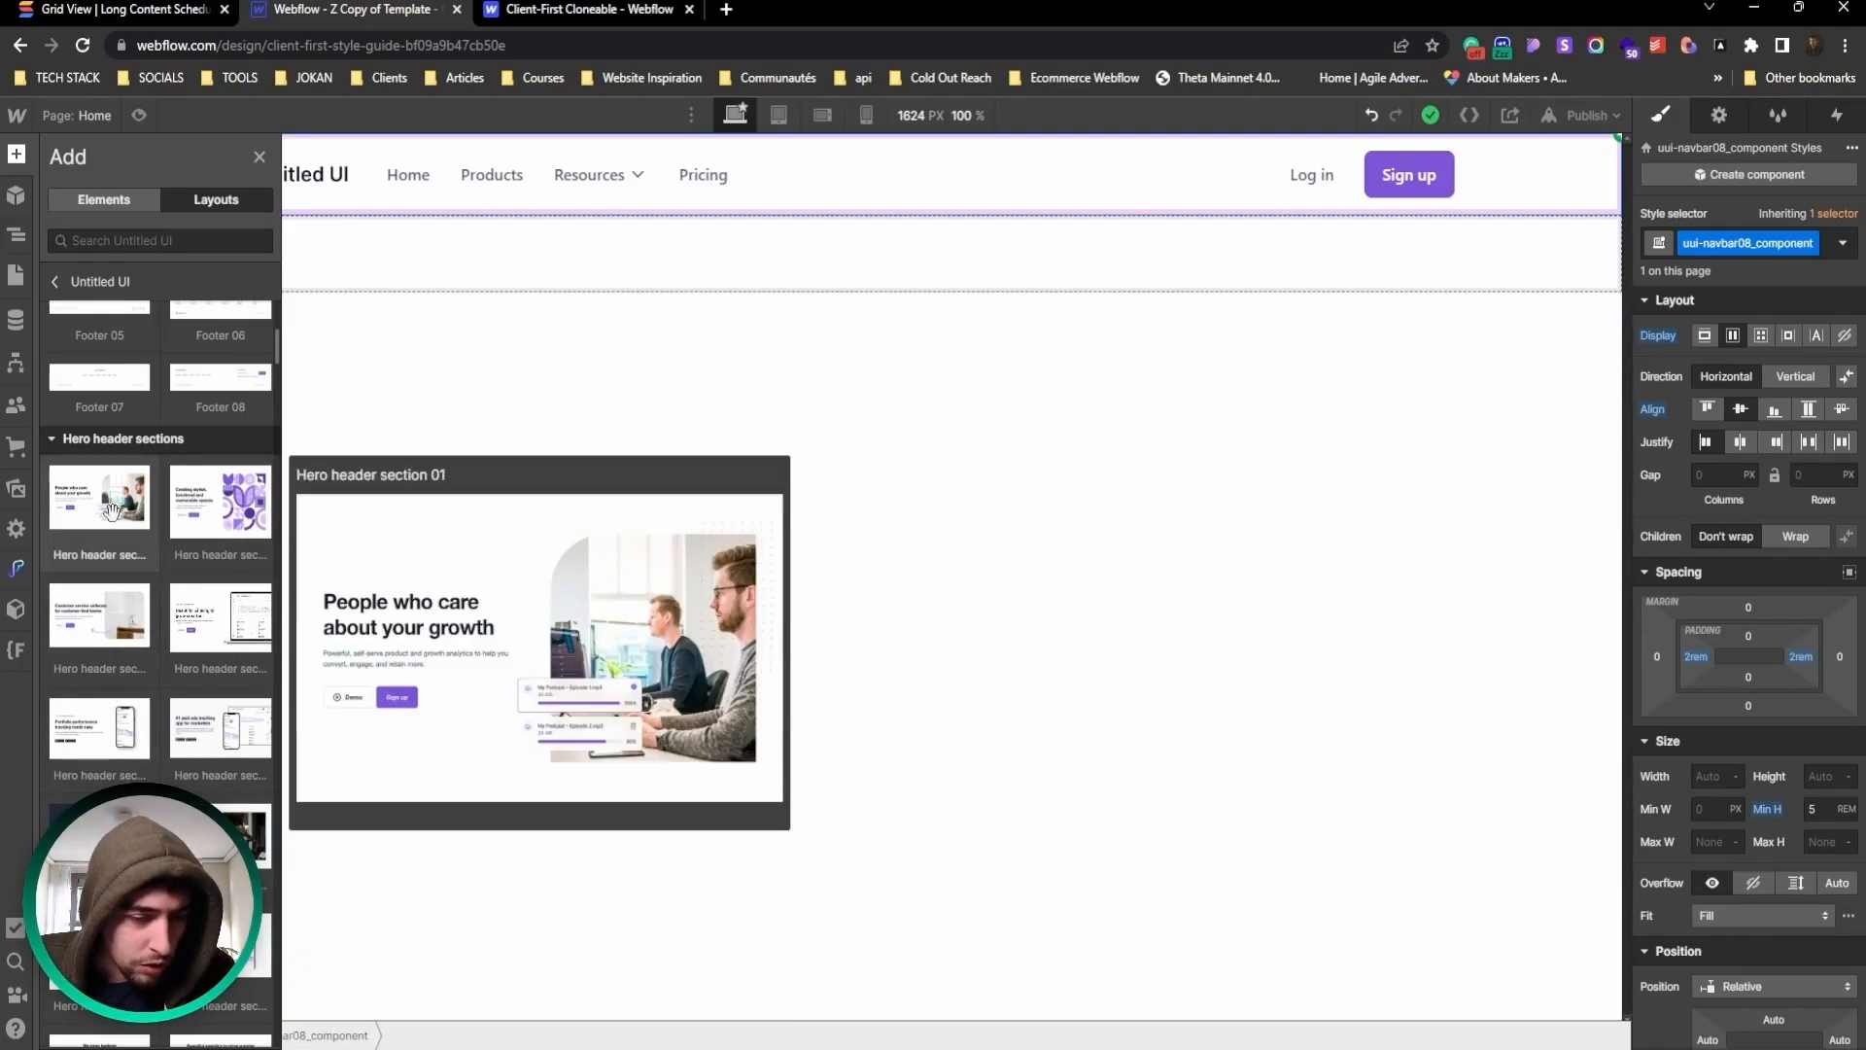
left_click_drag(43, 285, 184, 440)
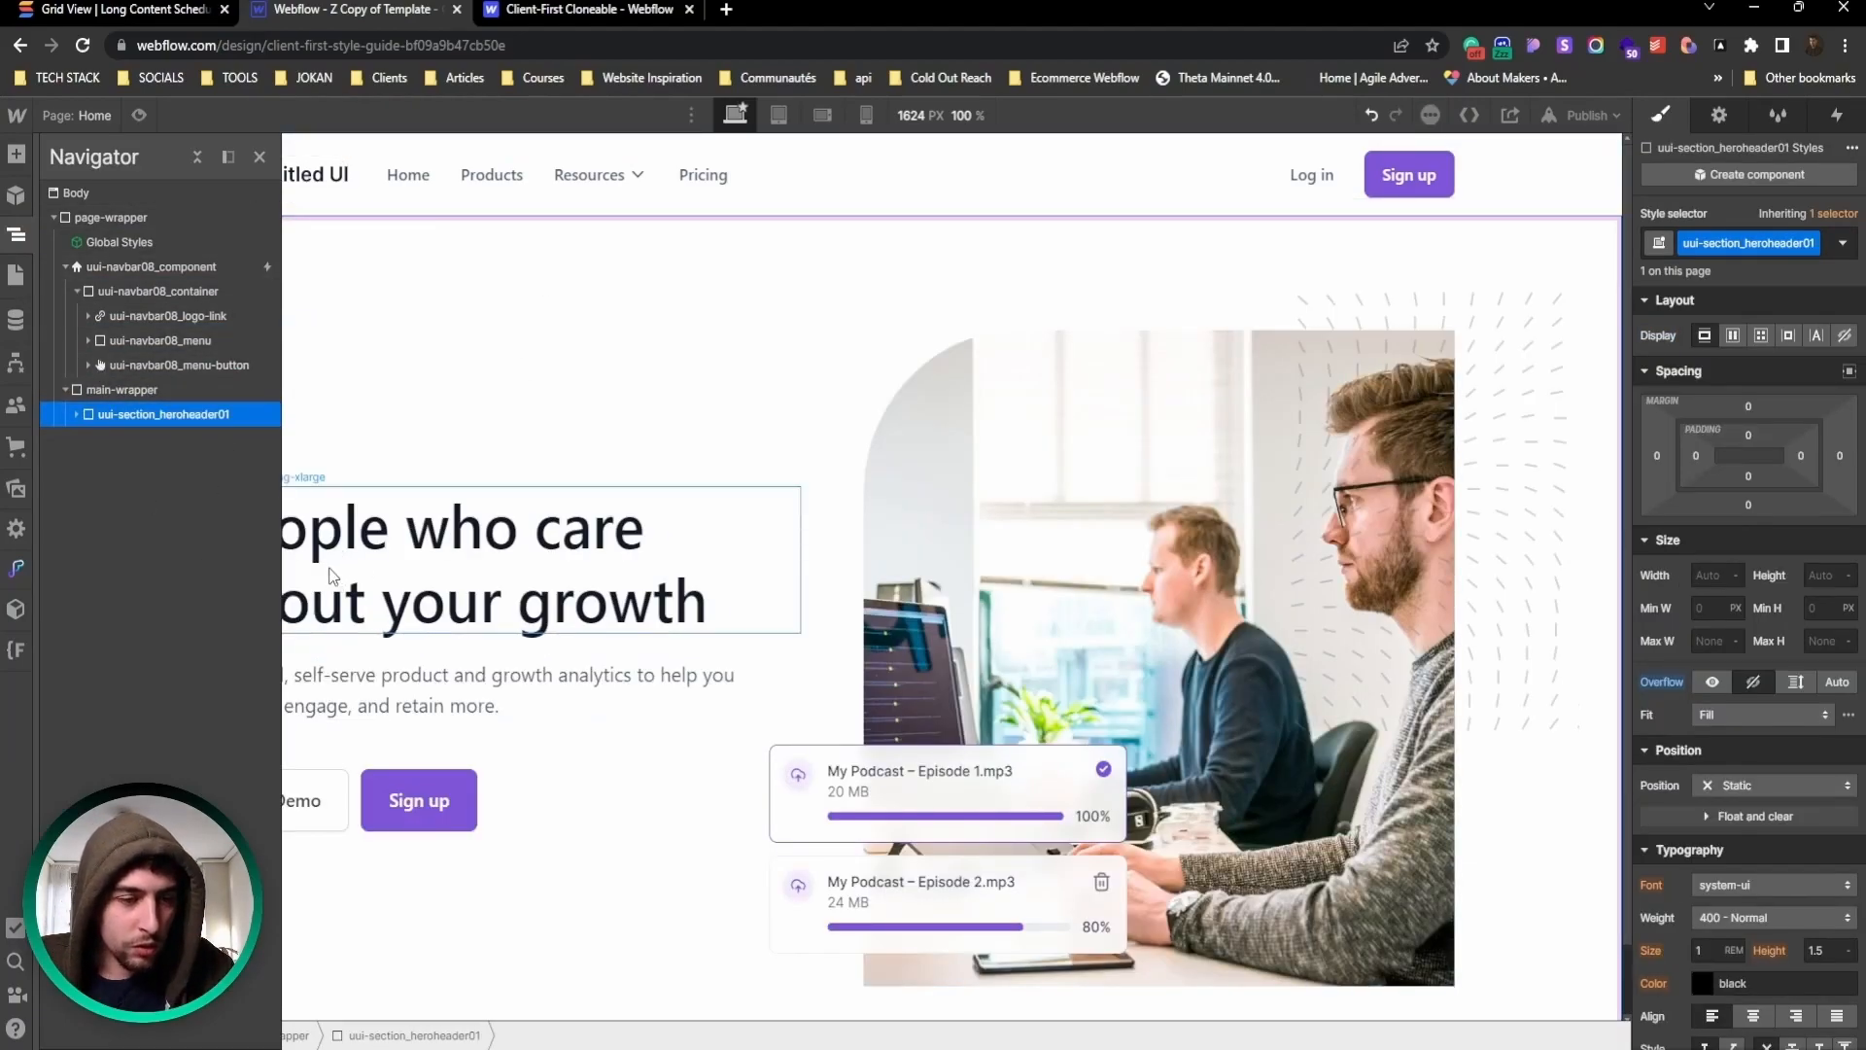
left_click(15, 235)
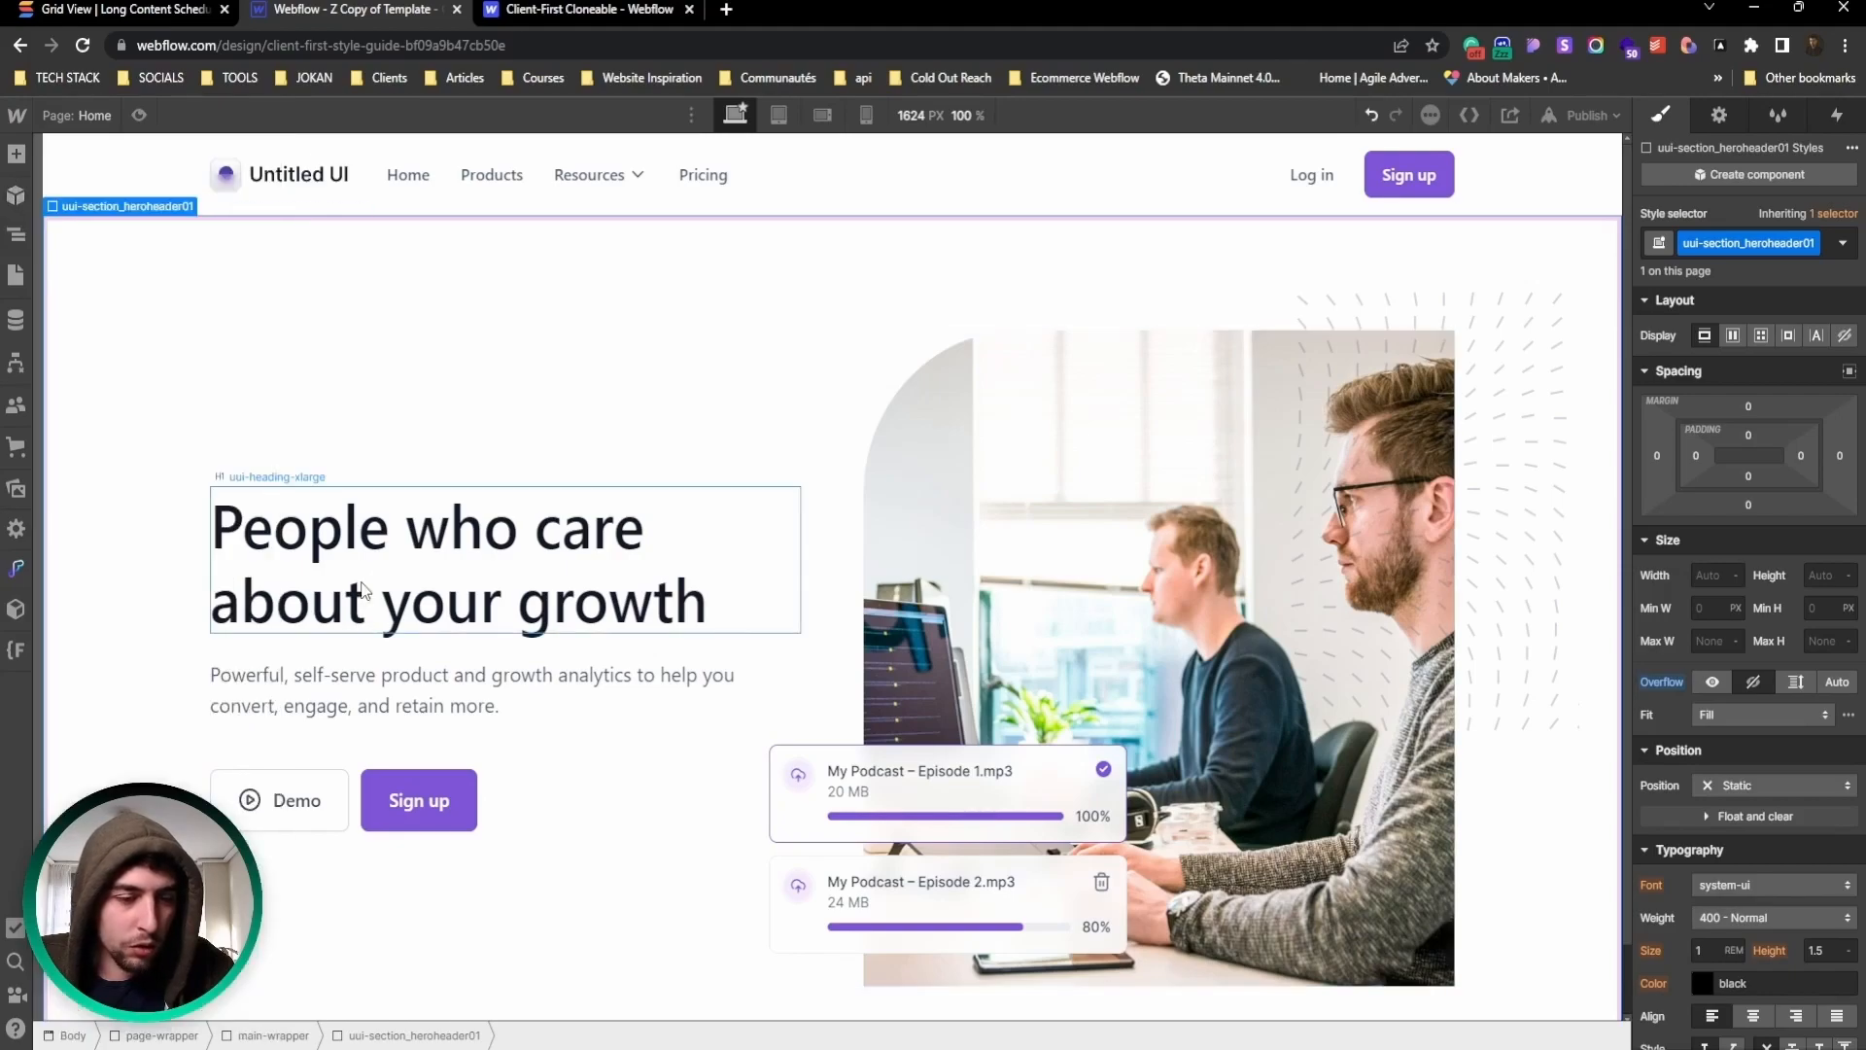
Step: Review the inserted hero section on the canvas and select its large photo
scroll(365, 590, "down", 1)
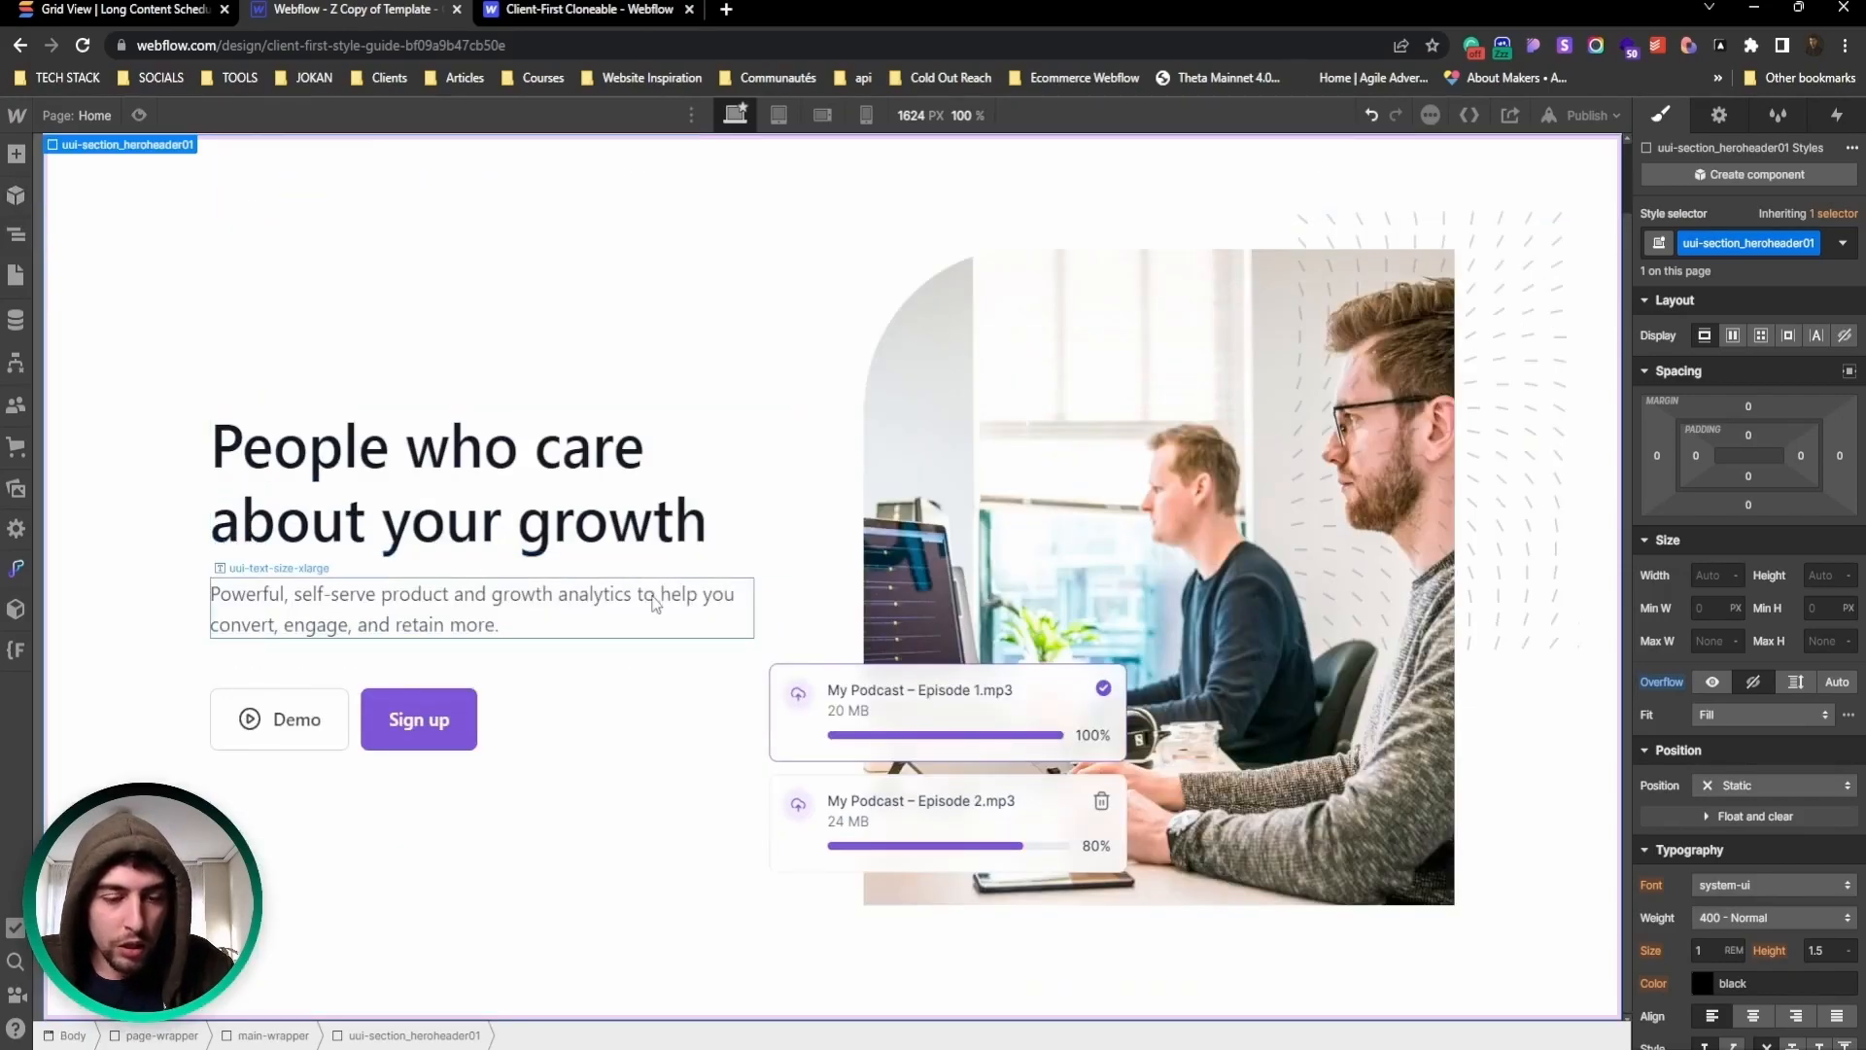
scroll(214, 680, "up", 1)
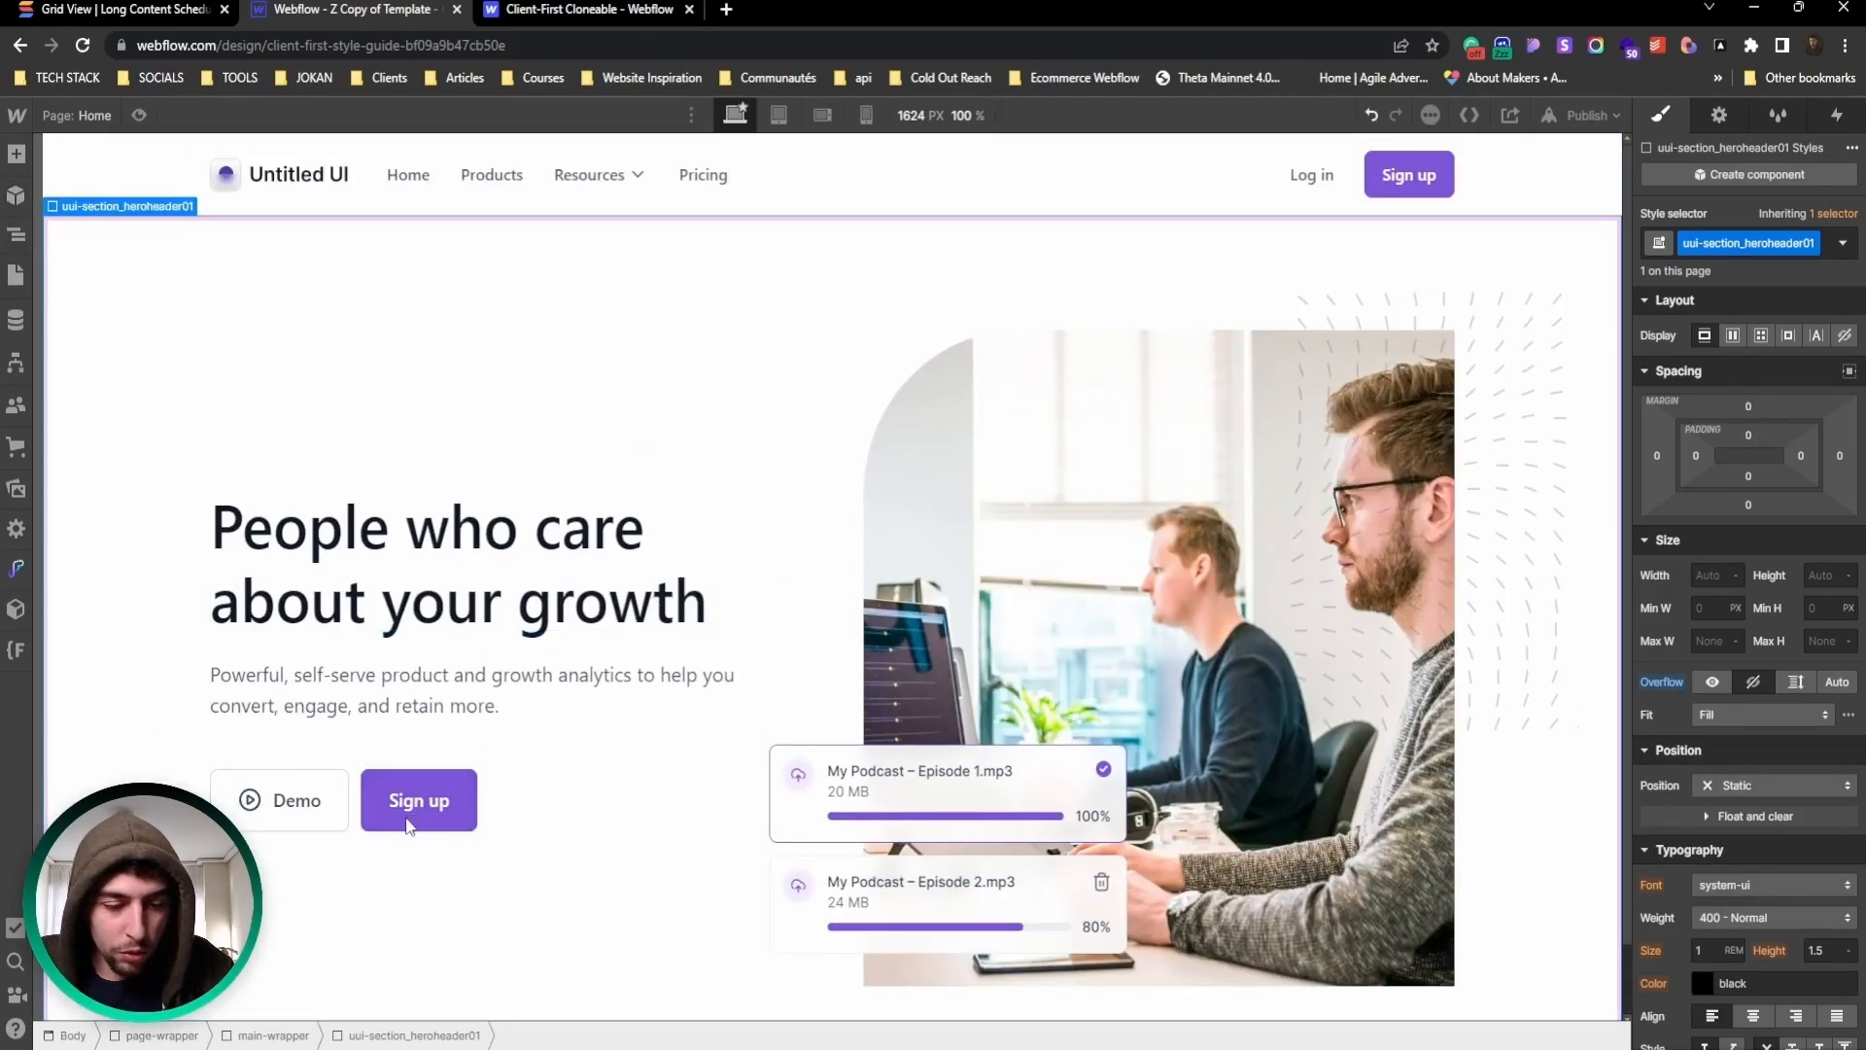
scroll(647, 437, "down", 1)
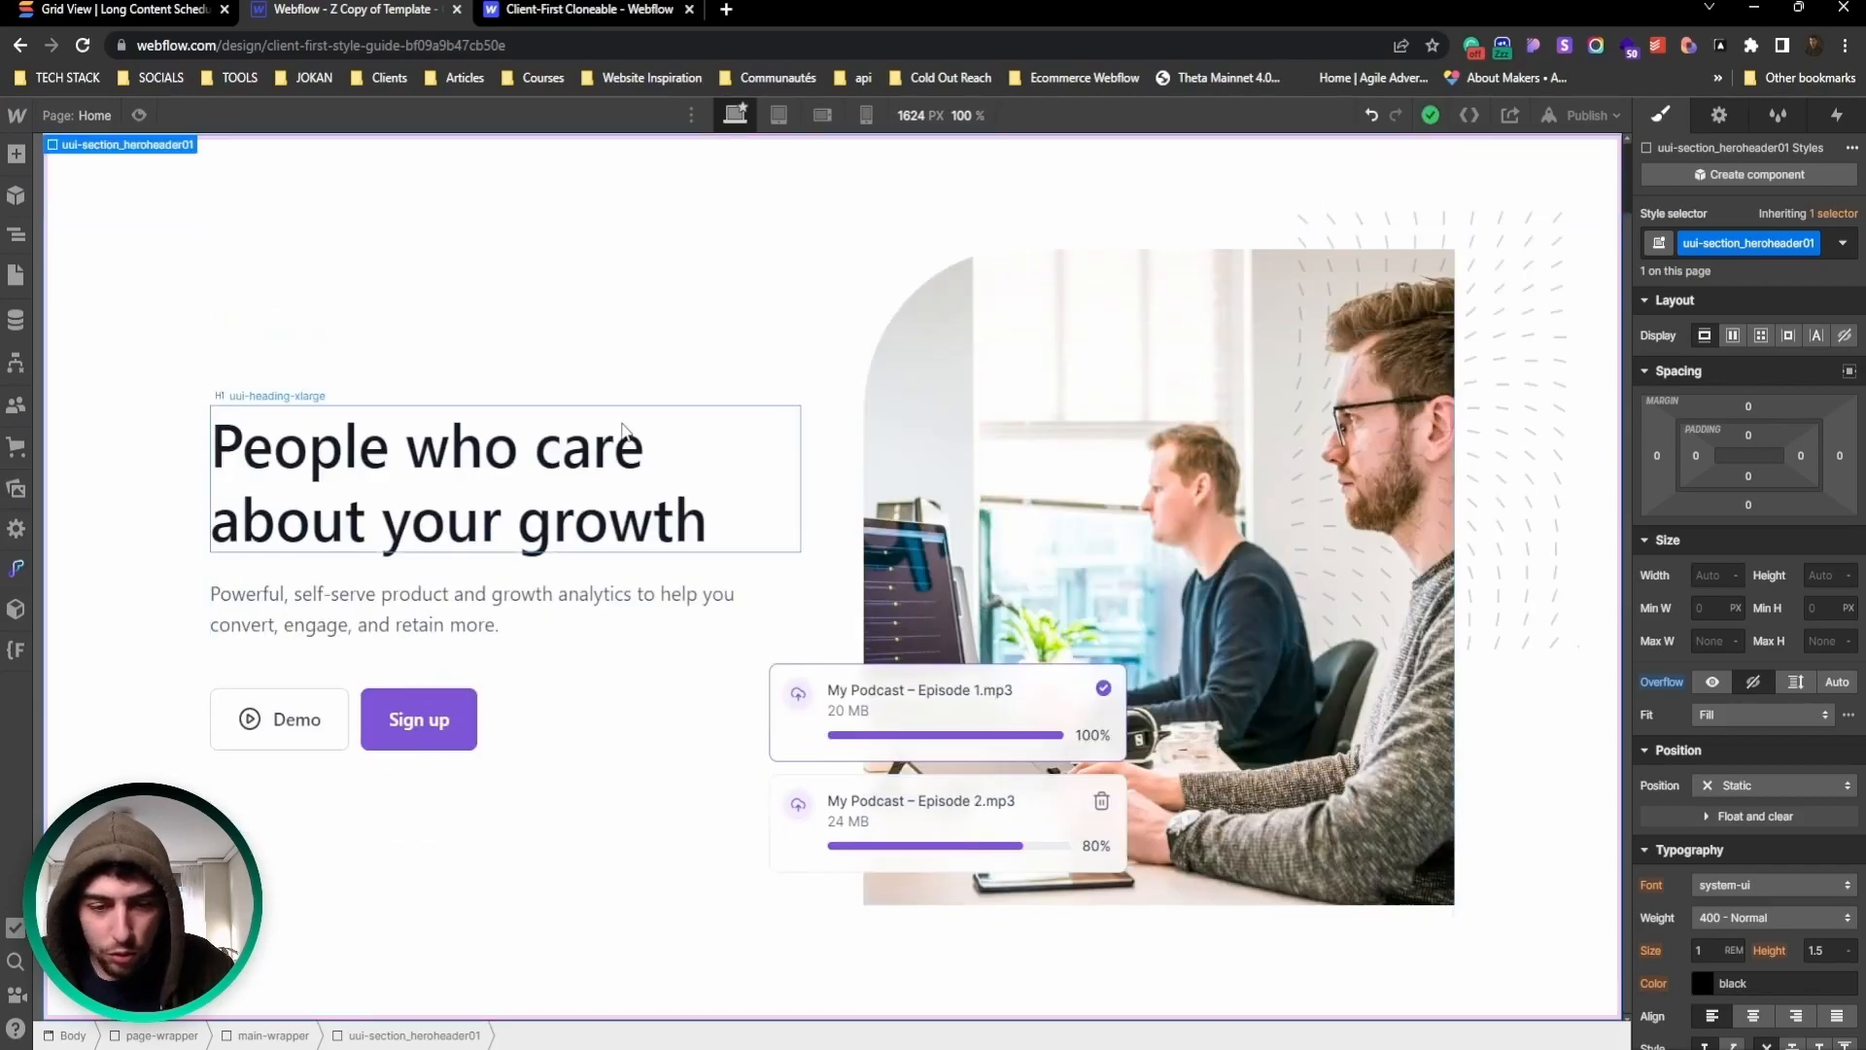
scroll(212, 250, "up", 1)
left_click(1019, 498)
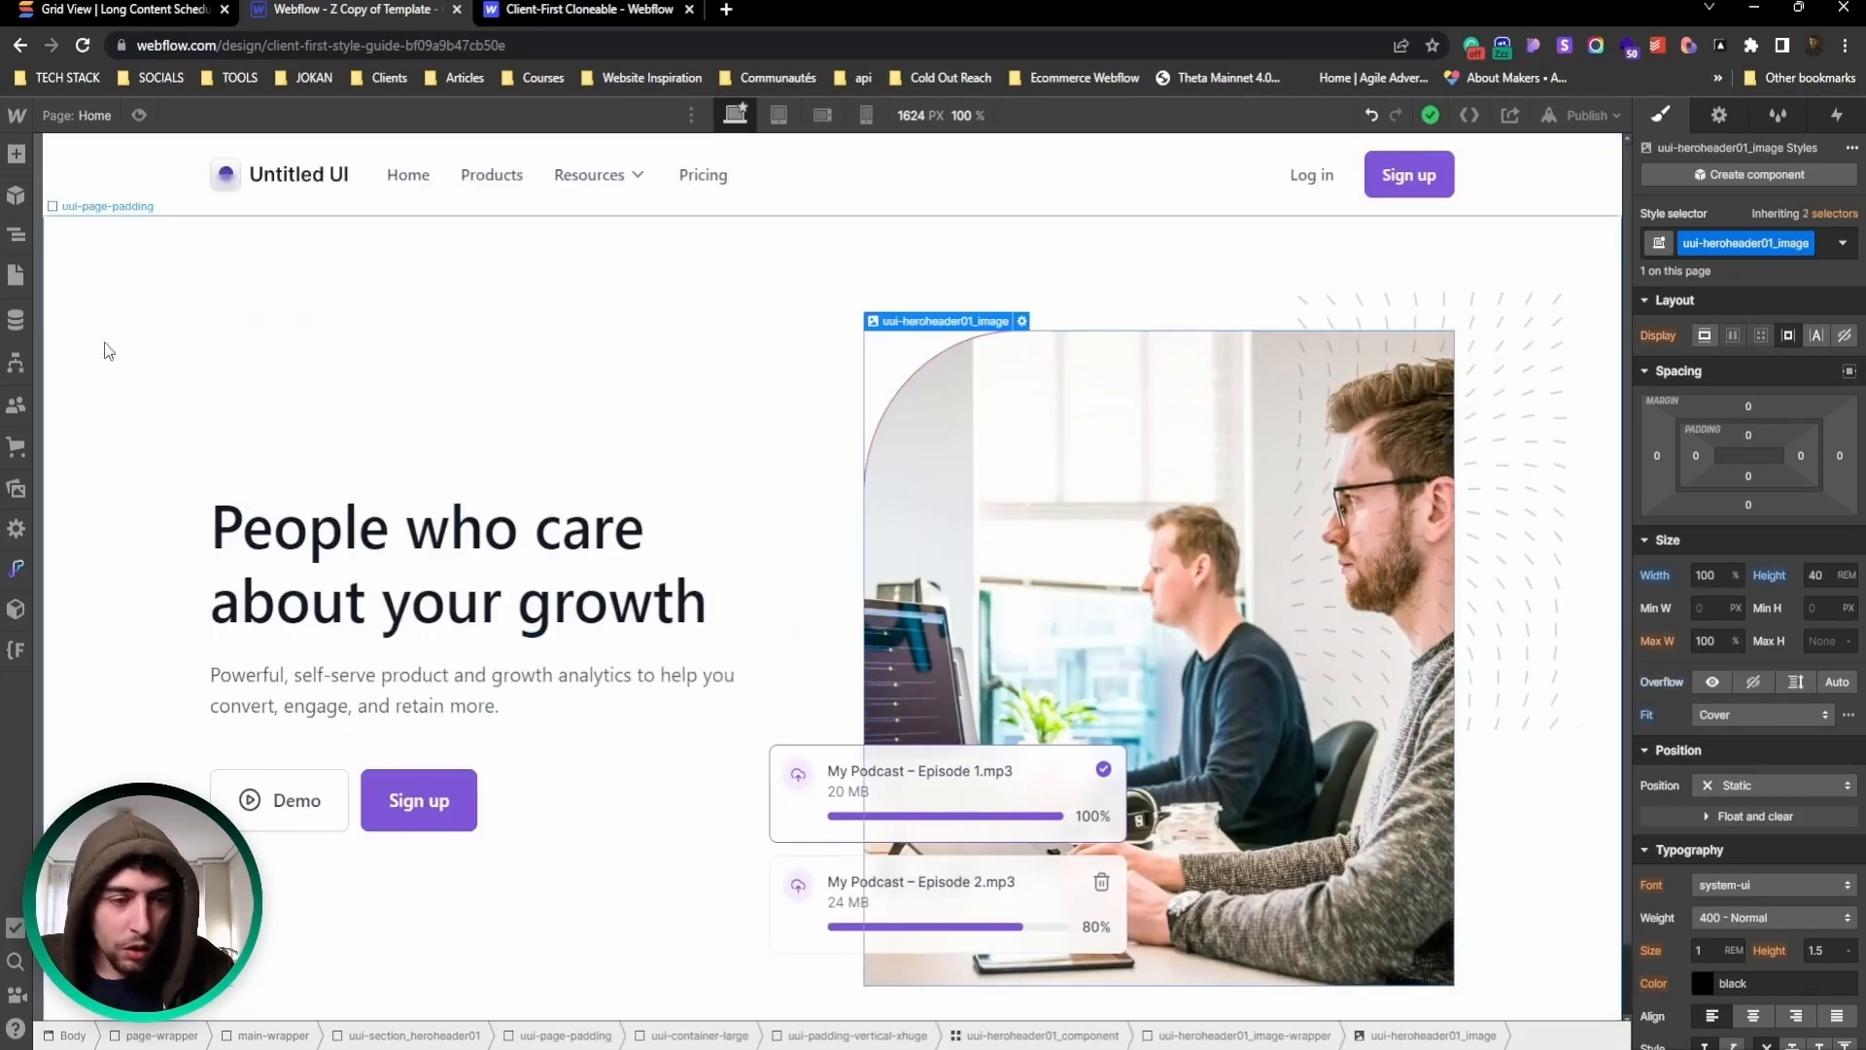
Step: Collapse the Hero header sections and Header sections categories in the Untitled UI layout library and browse the Features sections
left_click(16, 275)
left_click(16, 155)
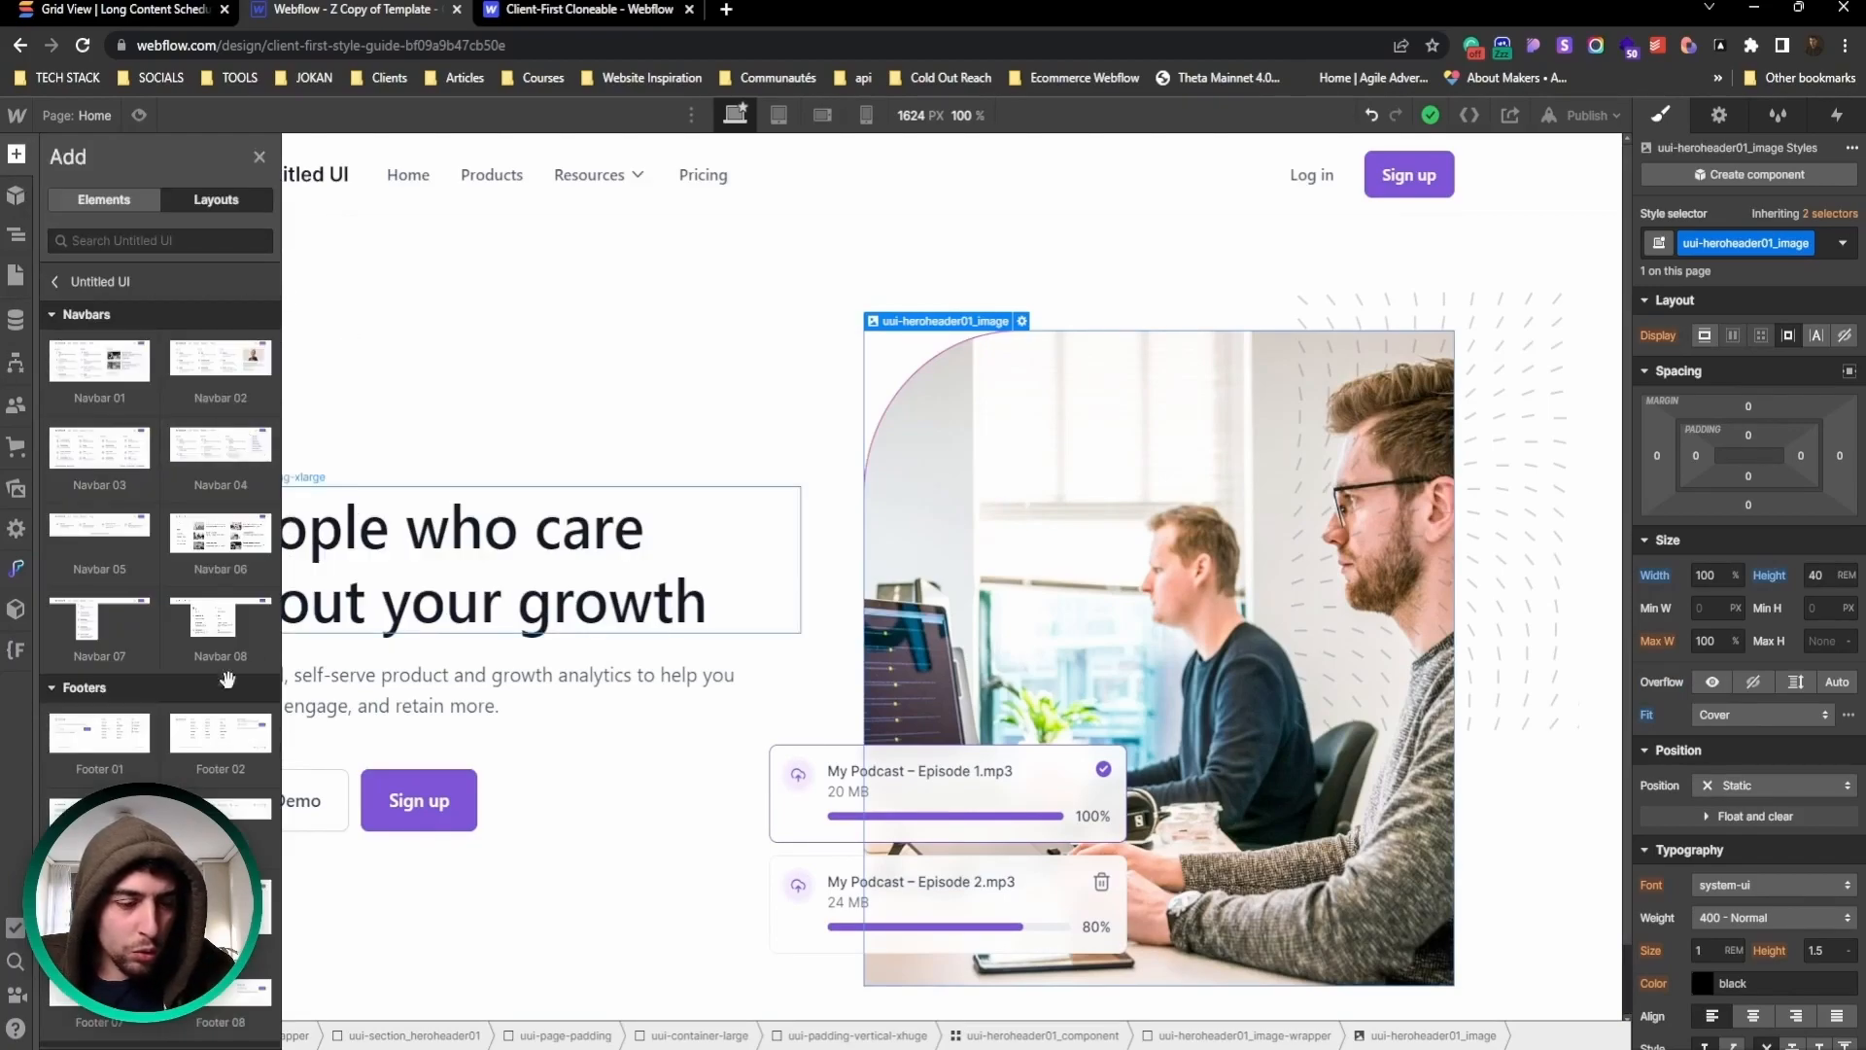
scroll(238, 666, "down", 5)
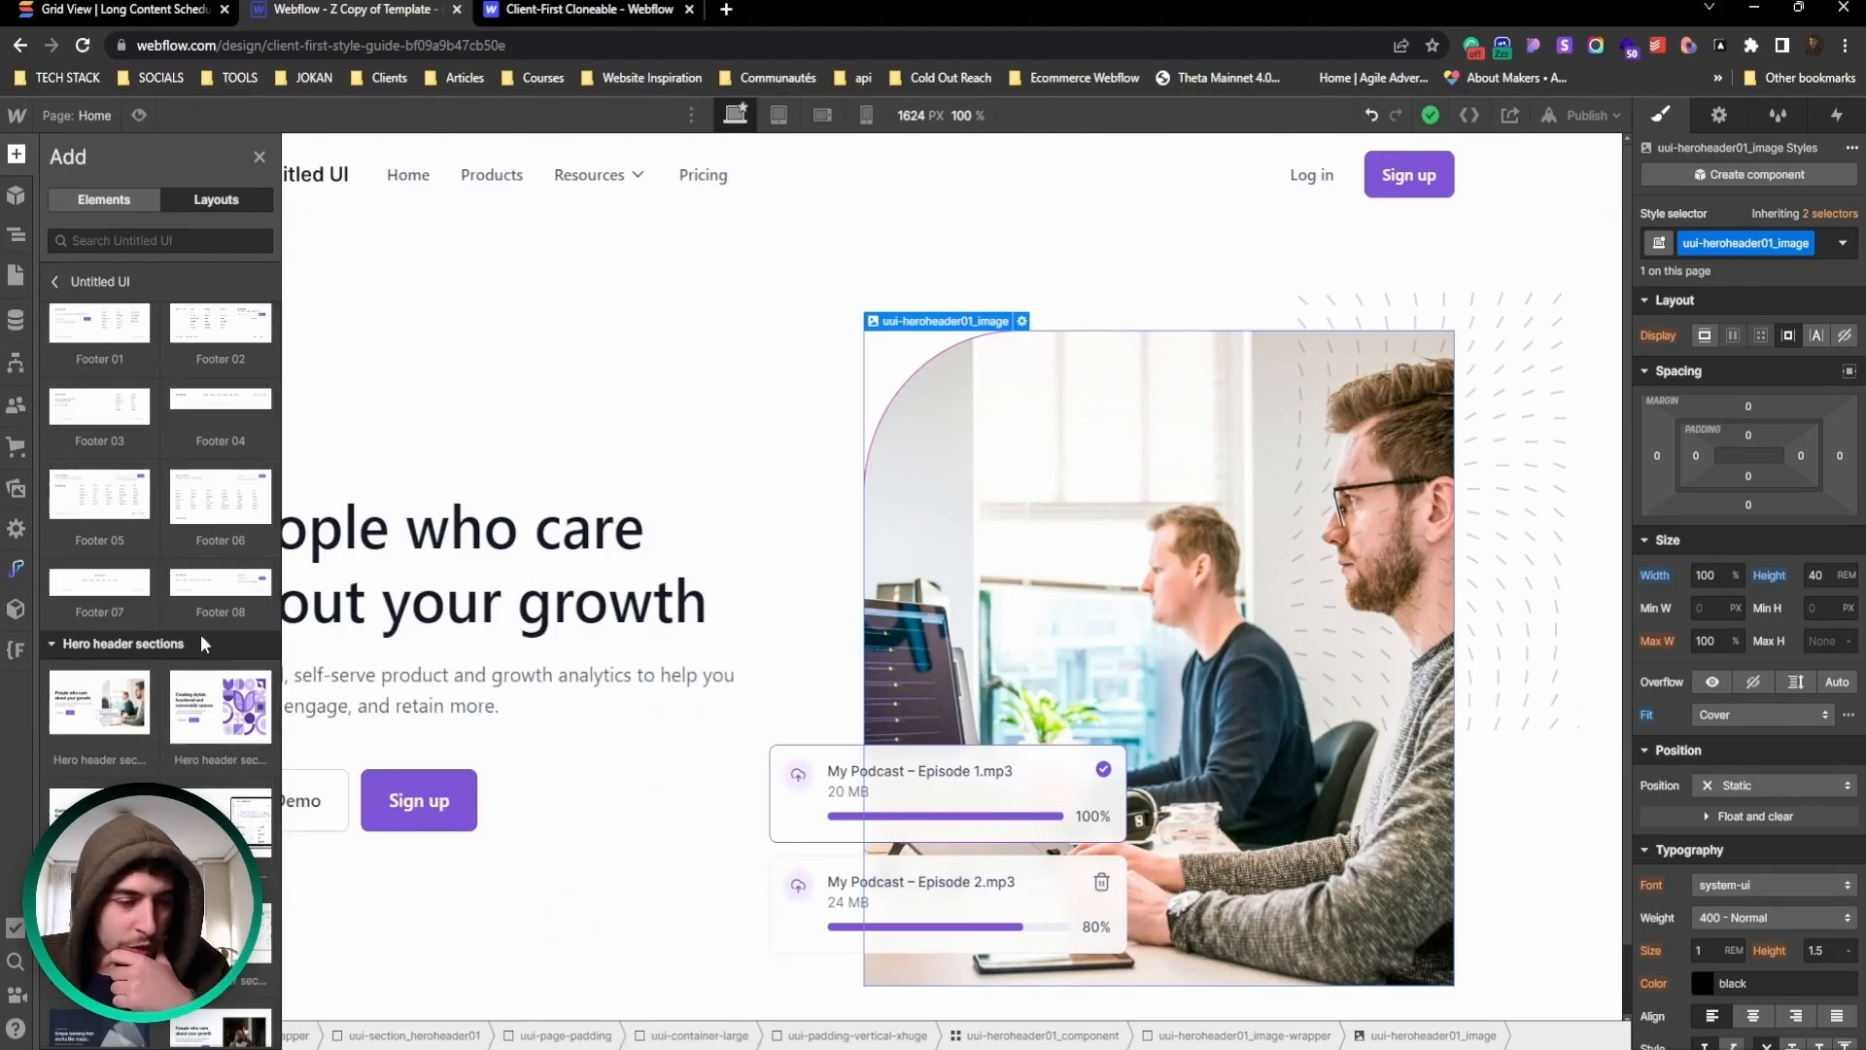
scroll(204, 661, "down", 5)
mouse_move(150, 698)
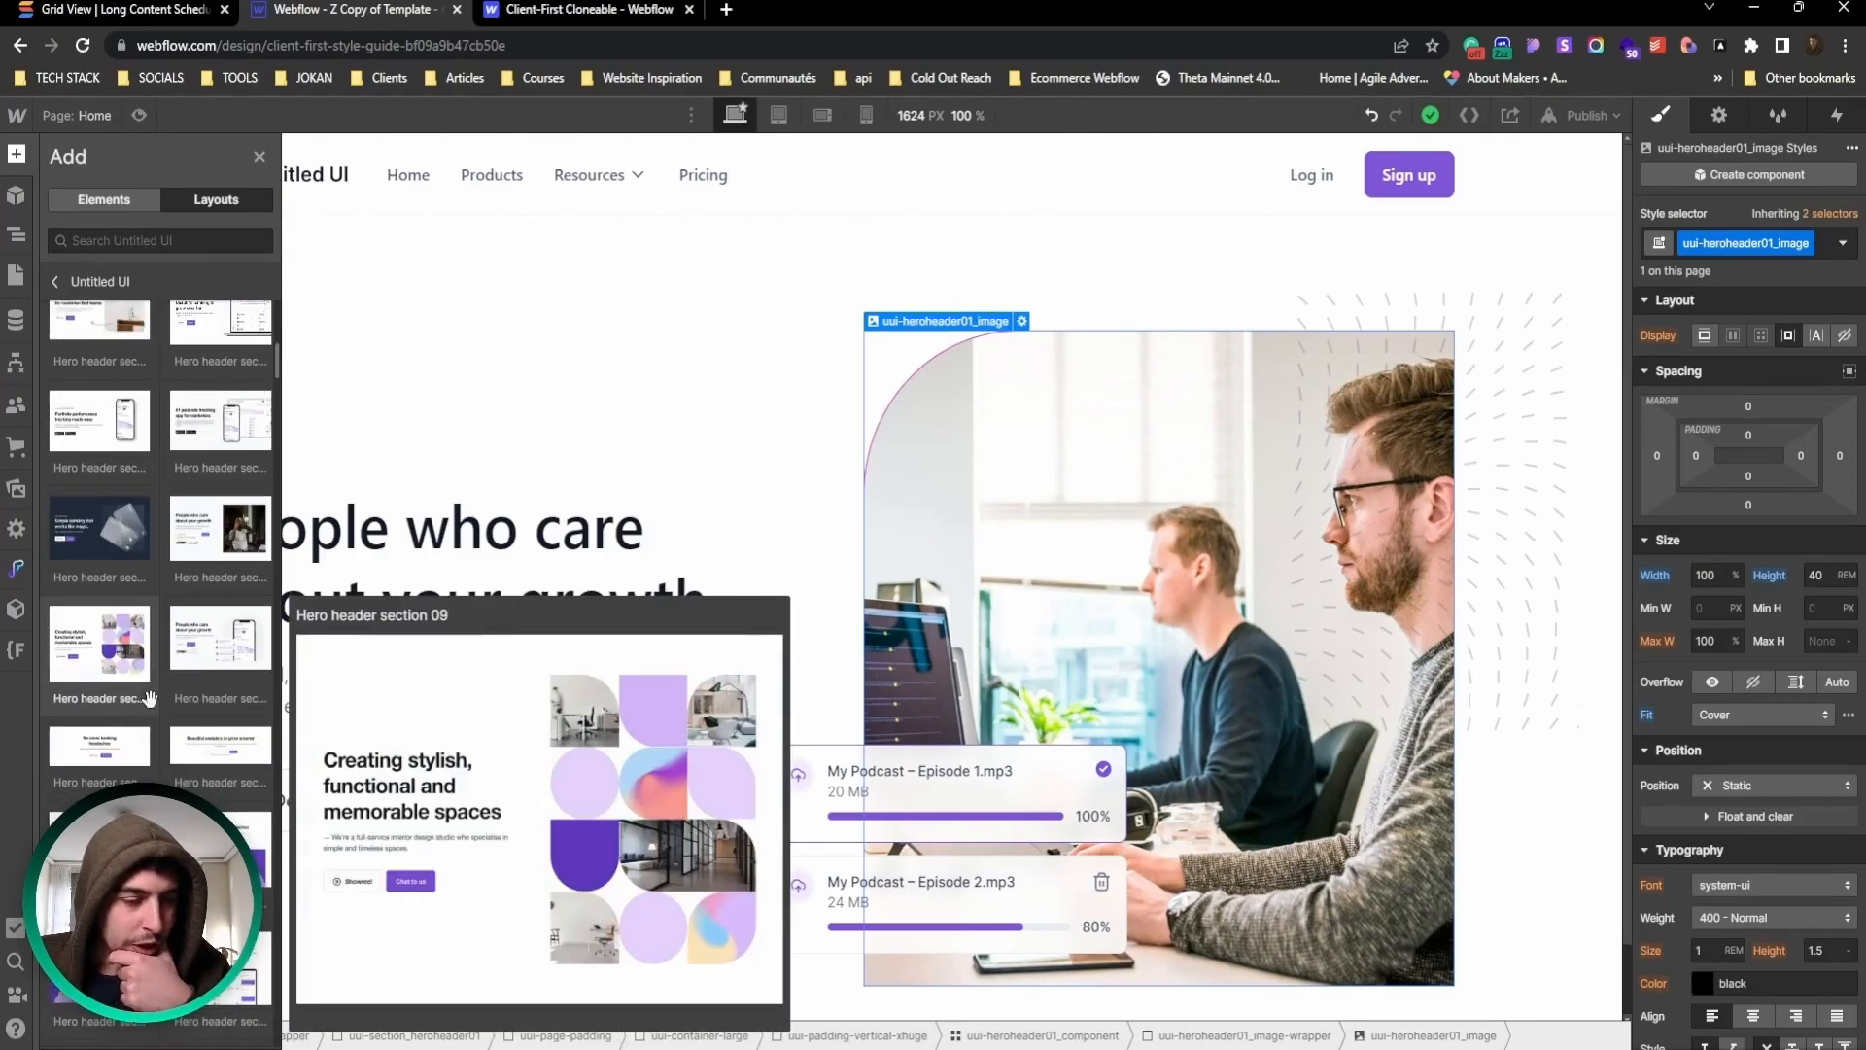
scroll(136, 680, "up", 5)
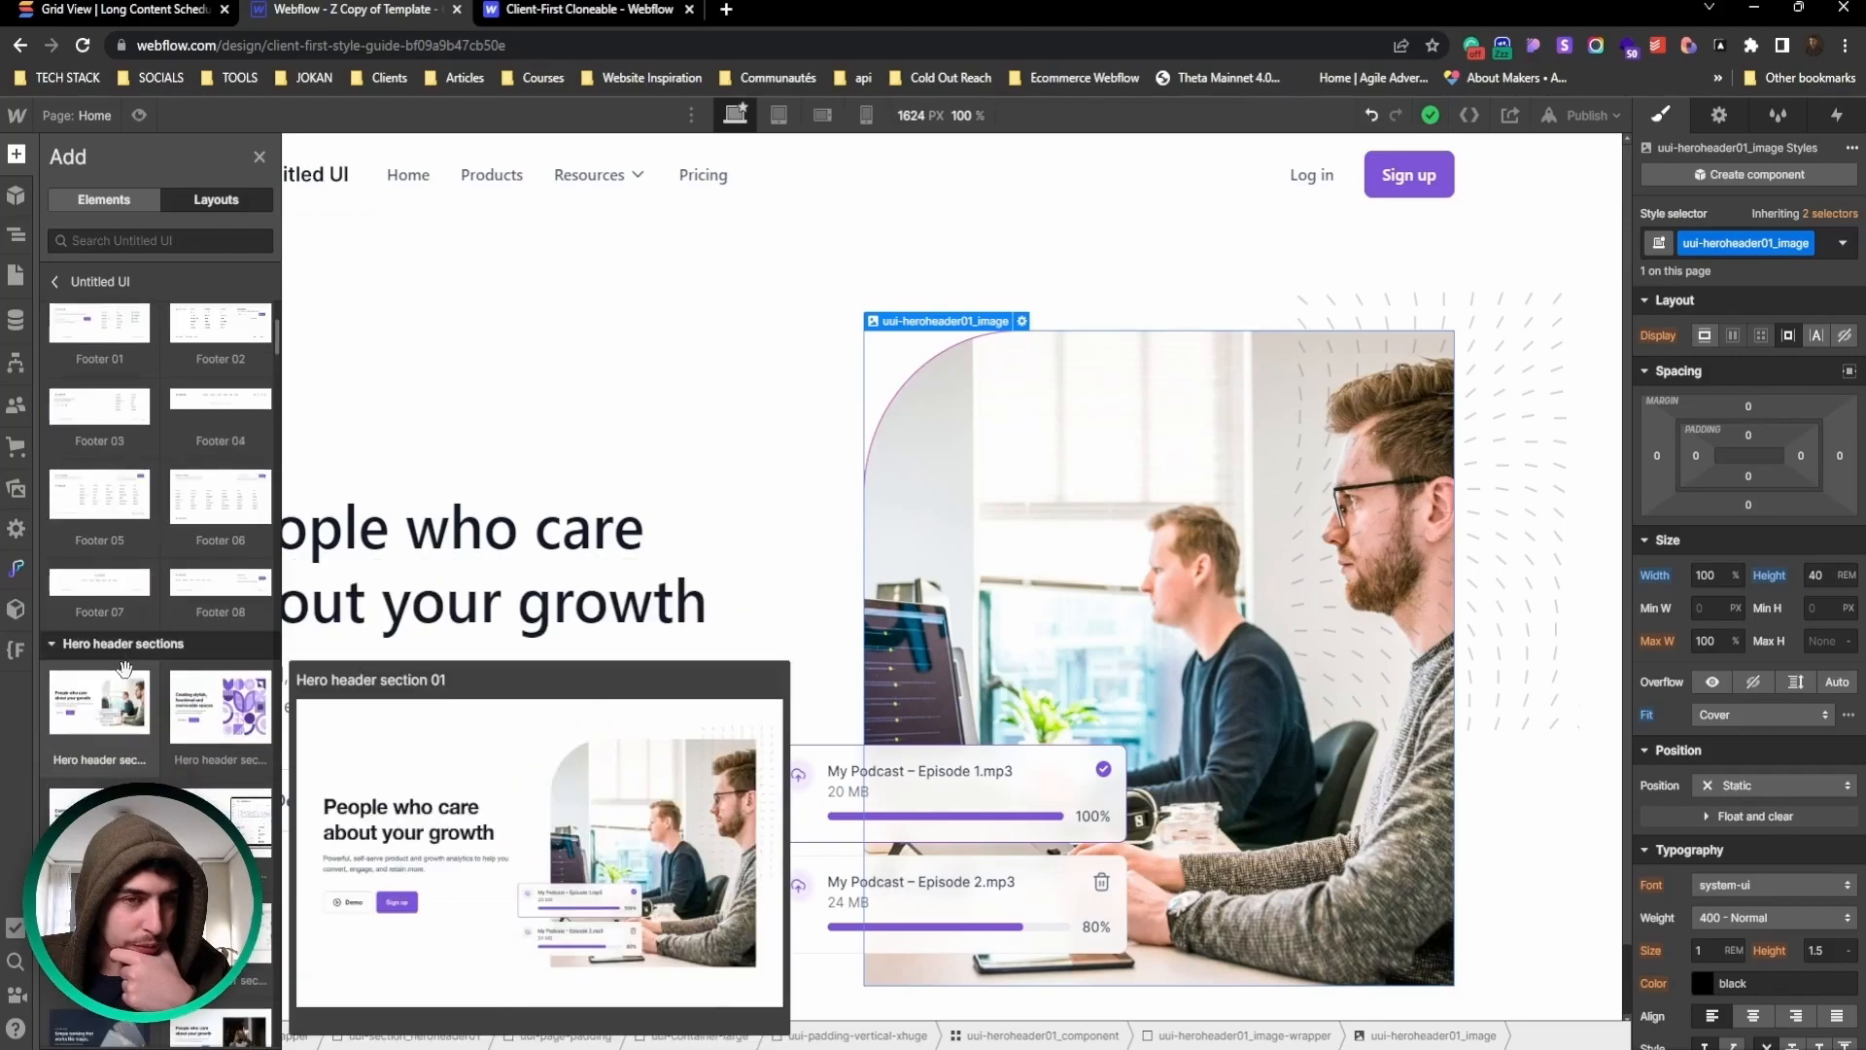
scroll(125, 667, "up", 1)
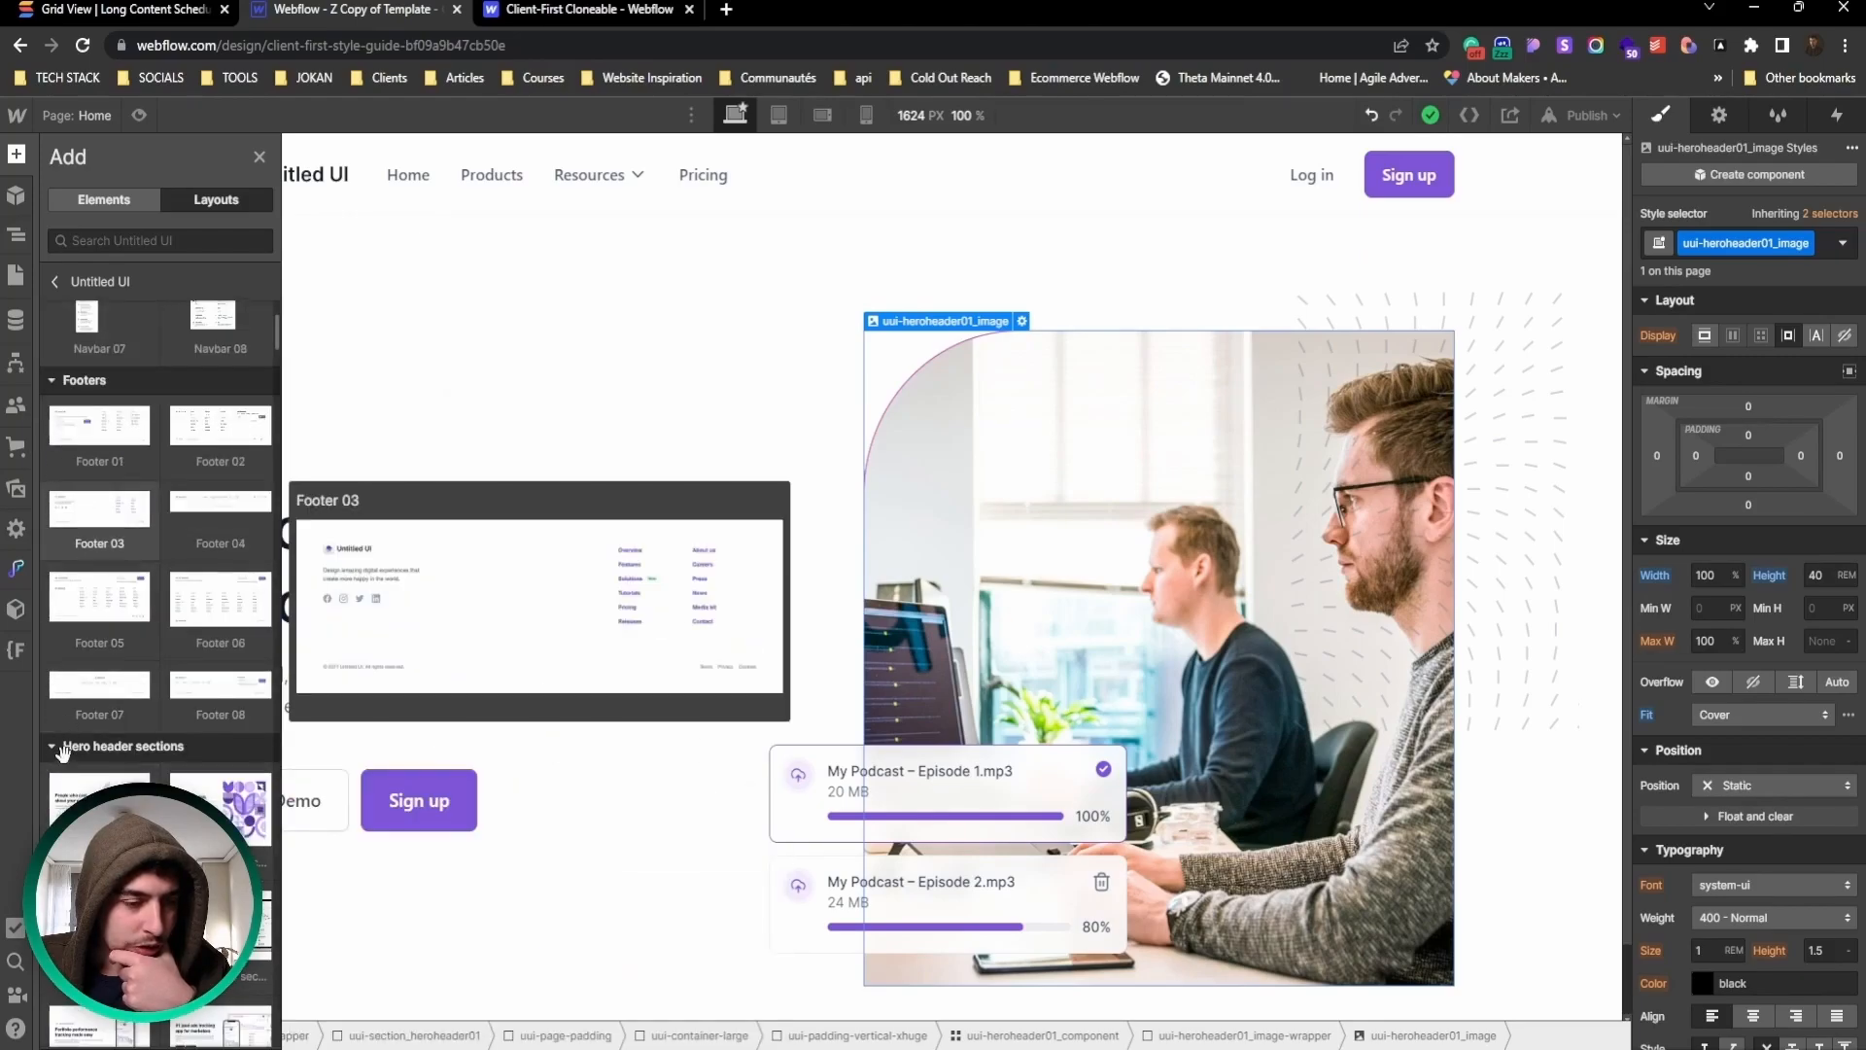
left_click(54, 747)
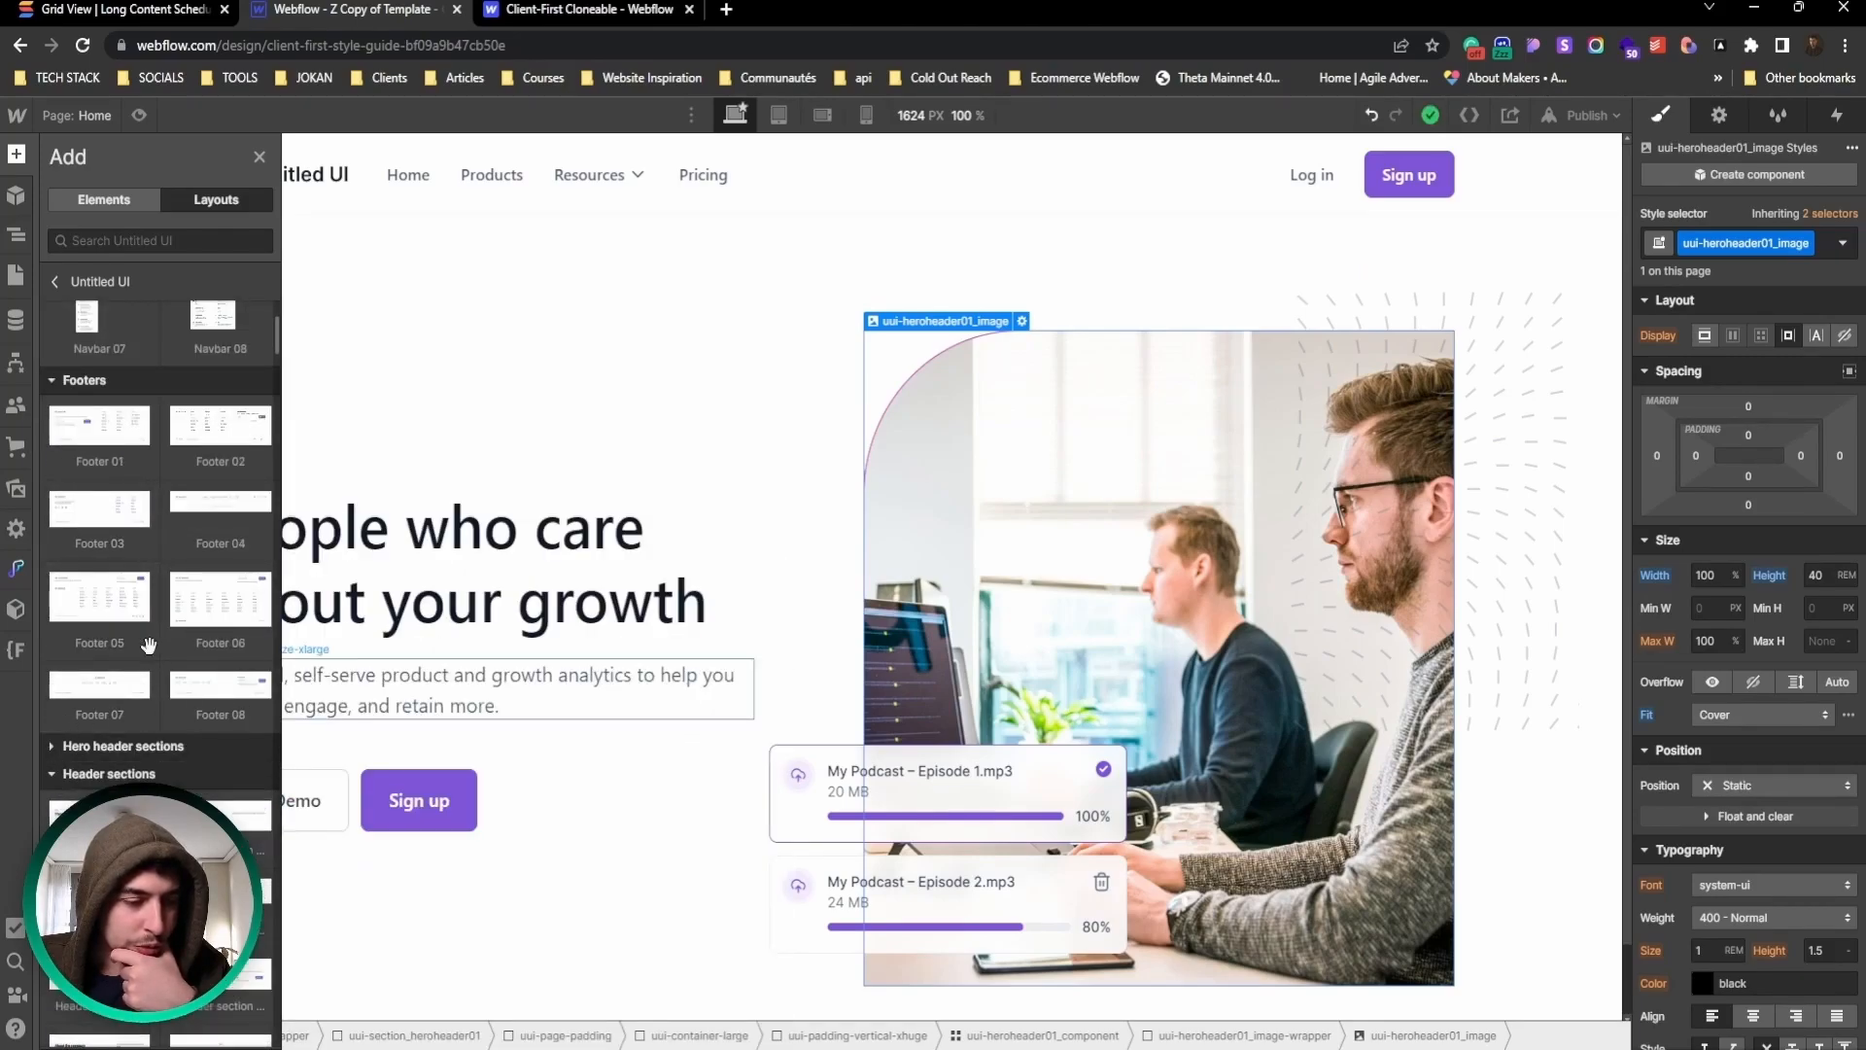
scroll(134, 648, "down", 3)
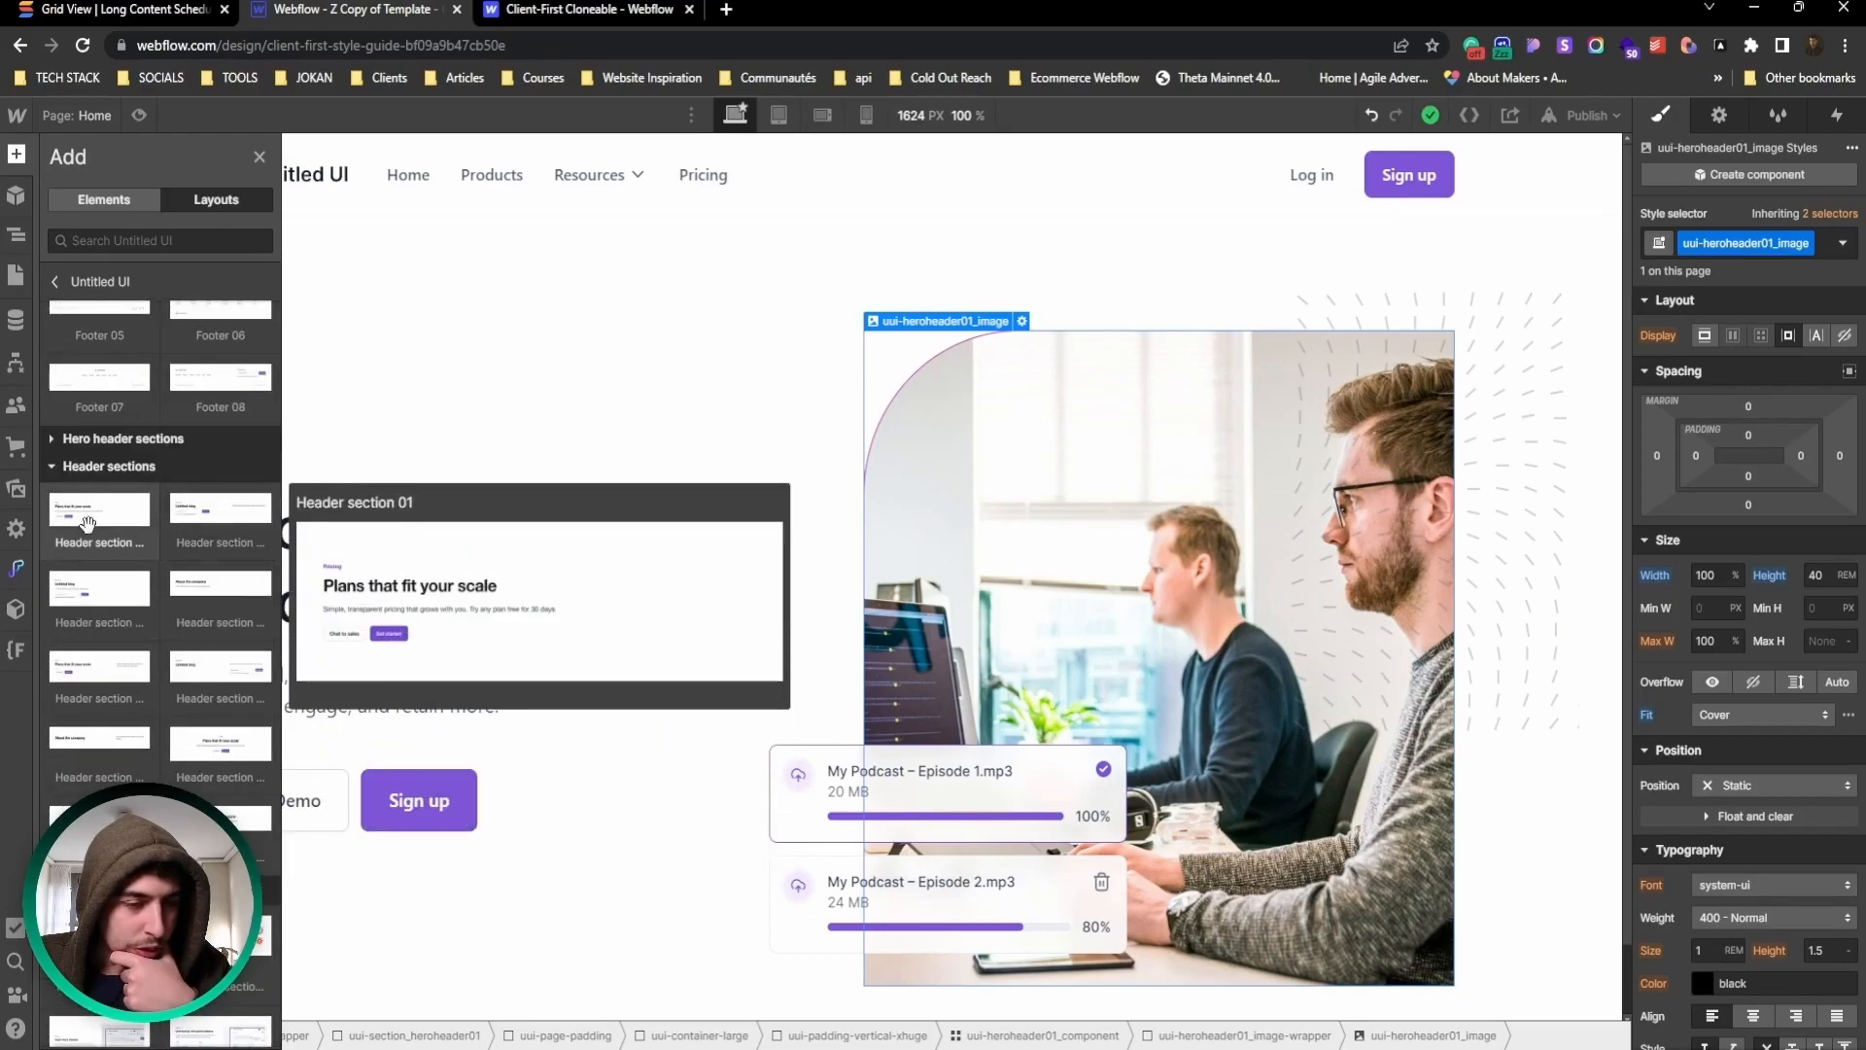
scroll(72, 421, "down", 1)
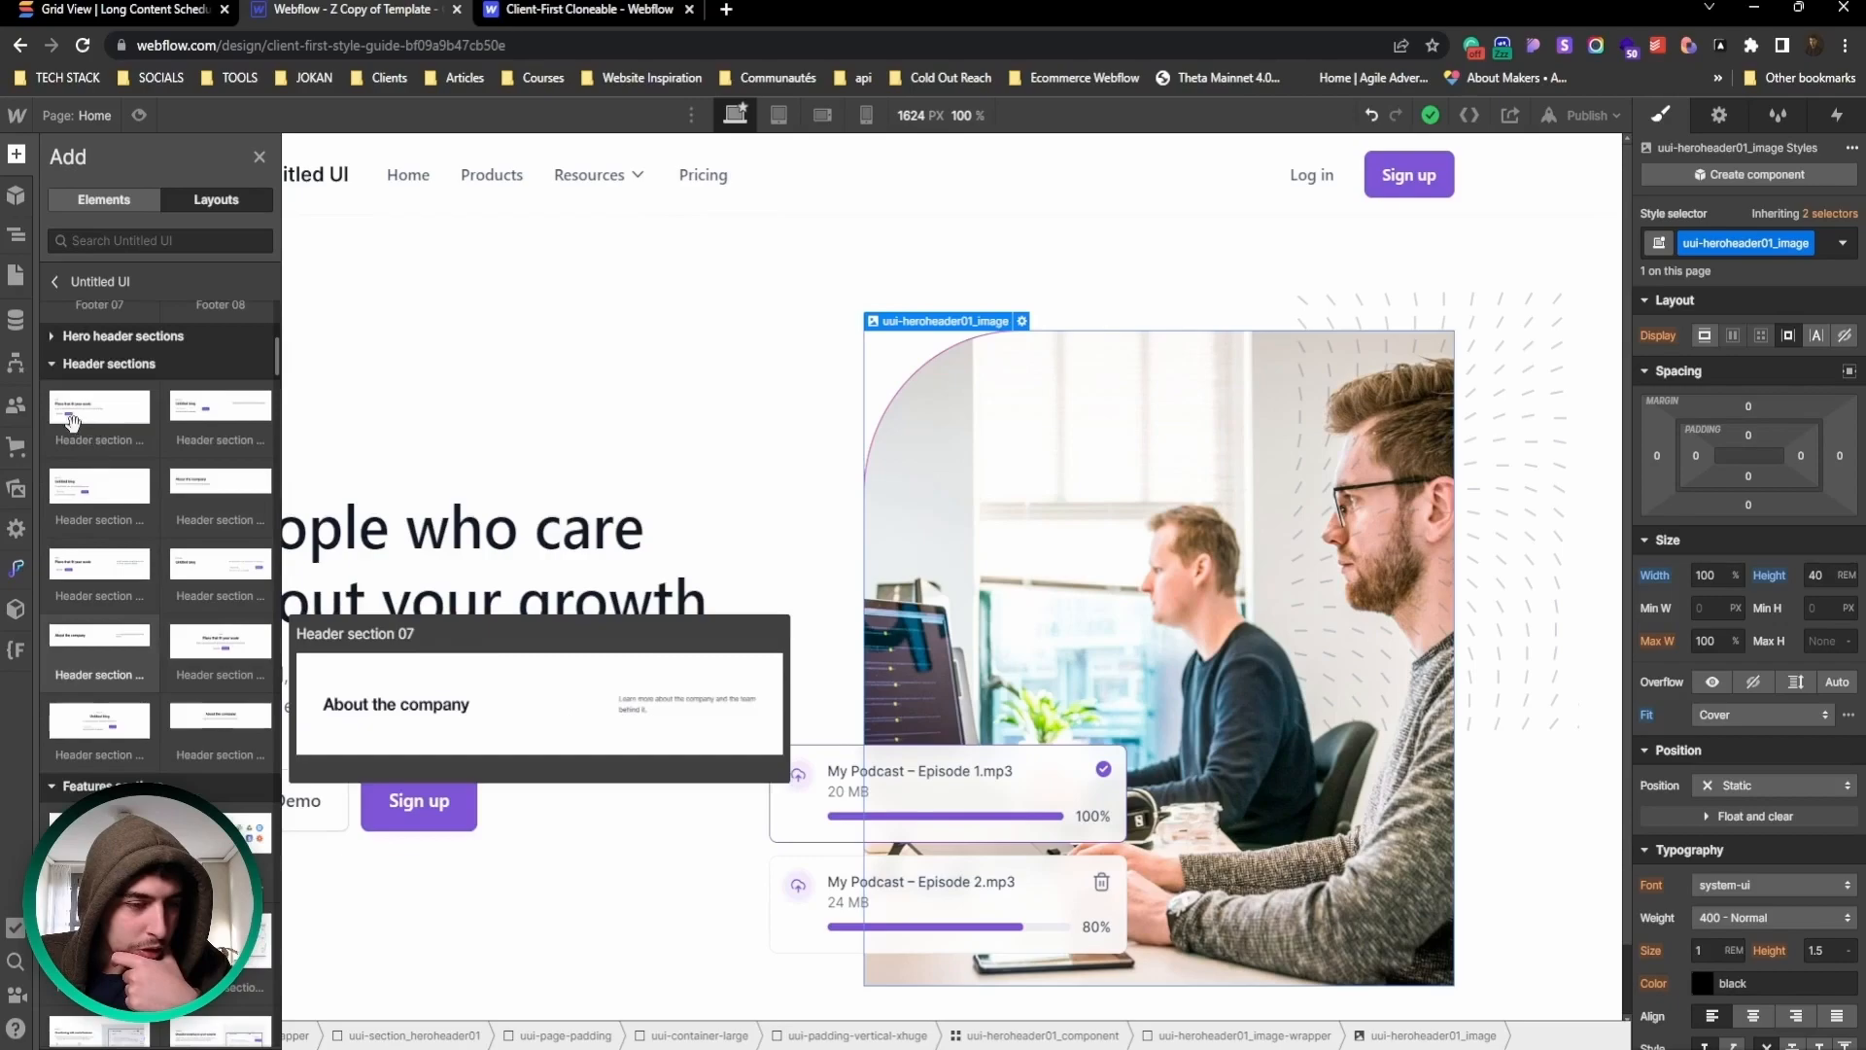
left_click(50, 366)
scroll(148, 740, "down", 1)
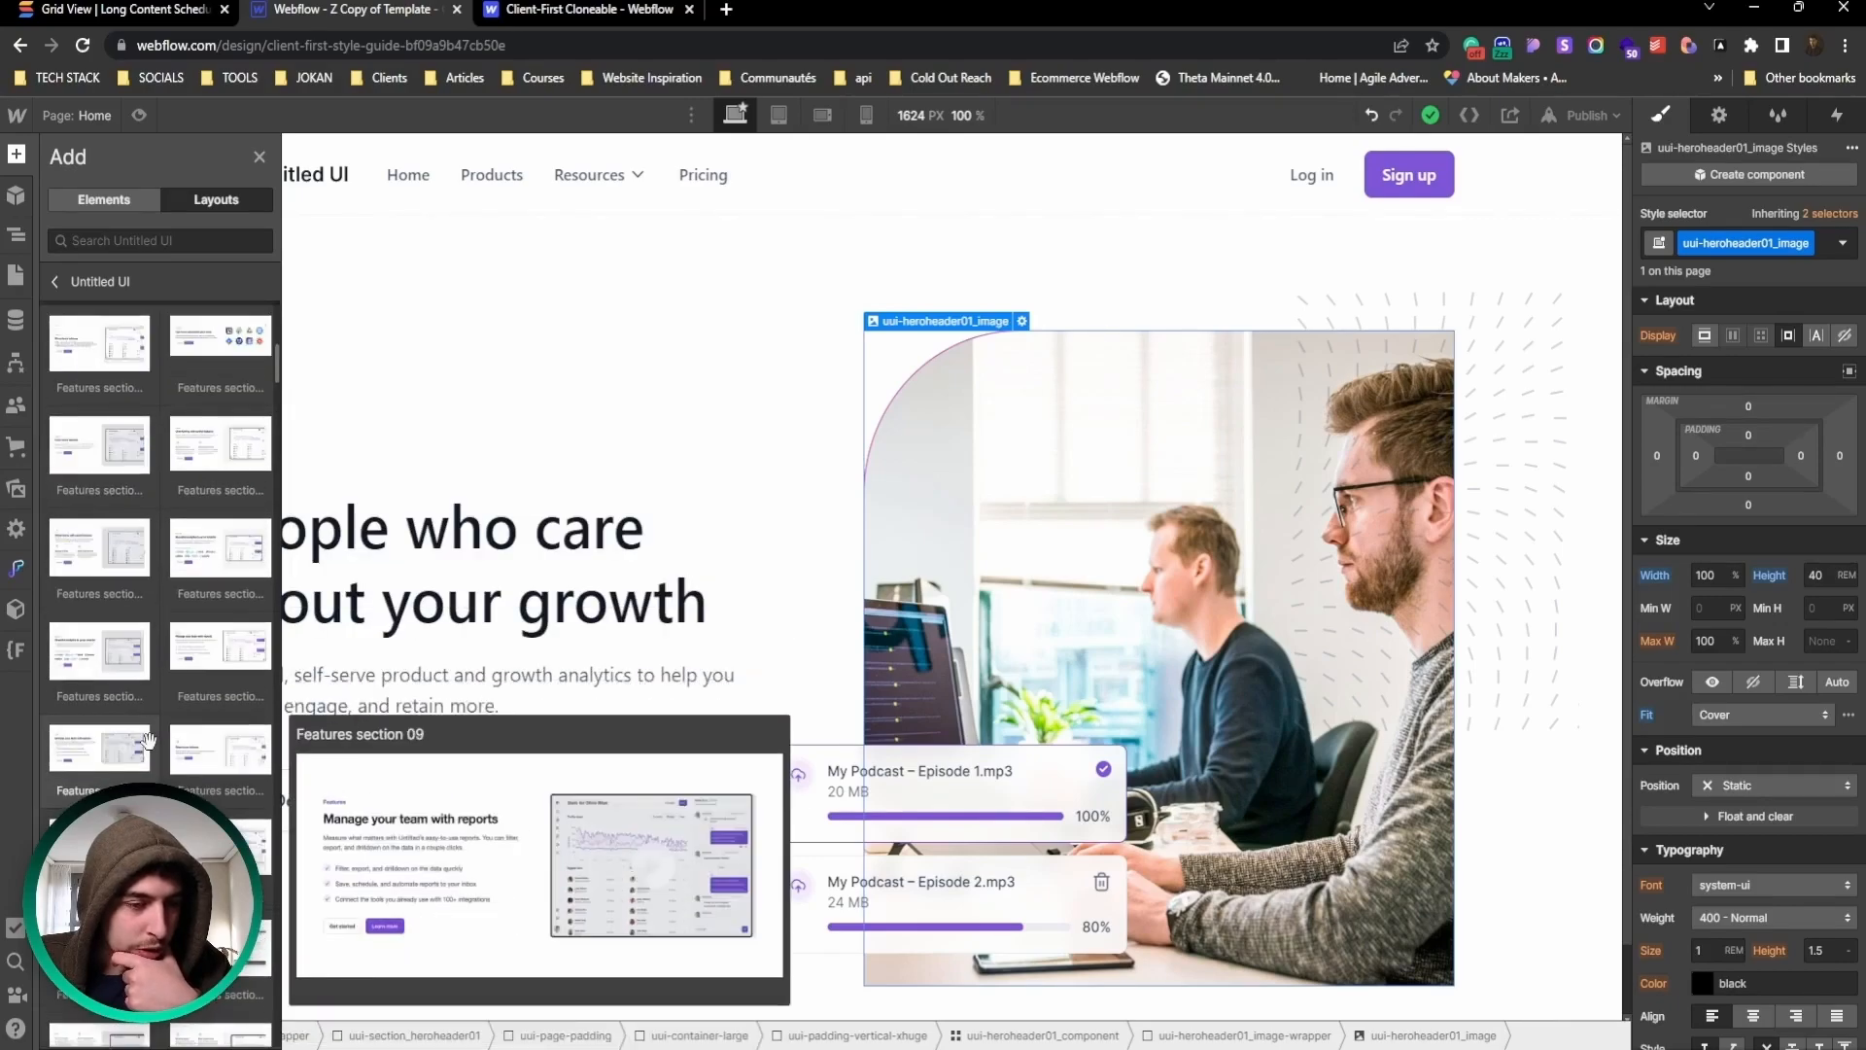
Step: Try inserting the Untitled UI Features section 24 layout with the hero image still selected
scroll(146, 681, "up", 3)
scroll(205, 613, "down", 4)
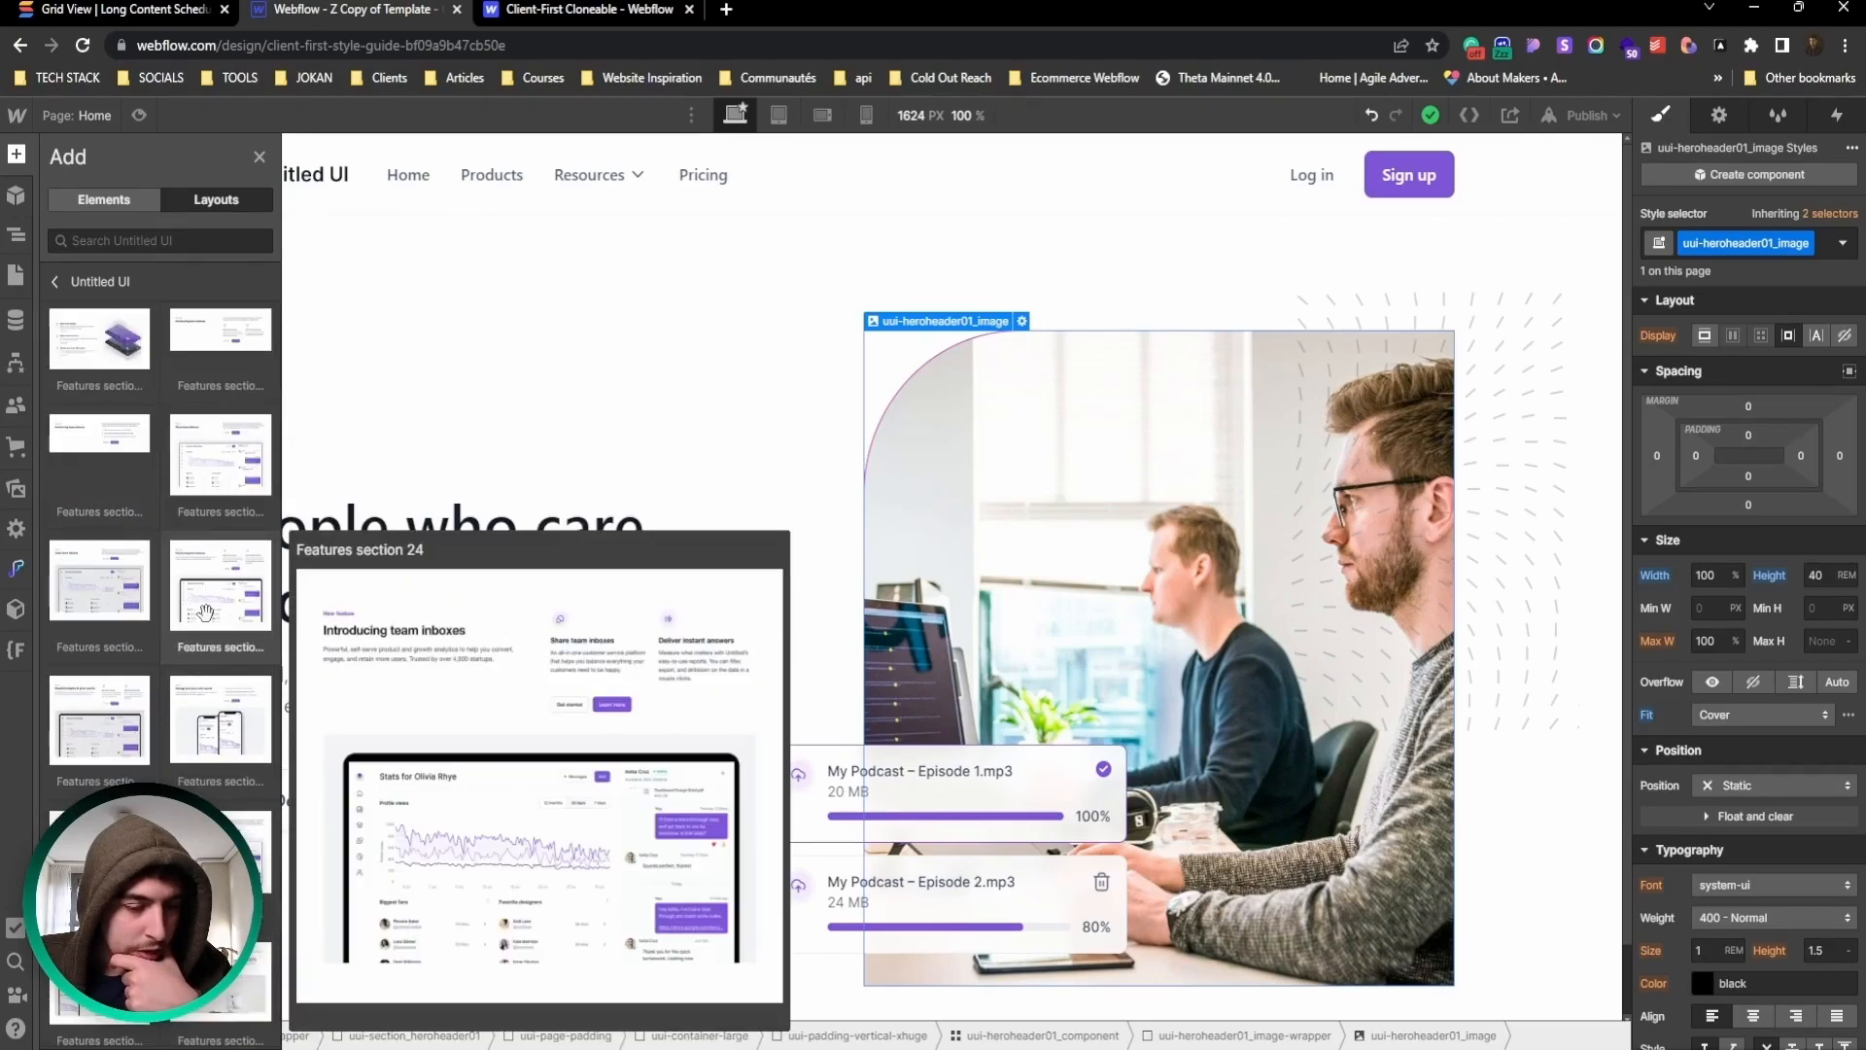
left_click(221, 614)
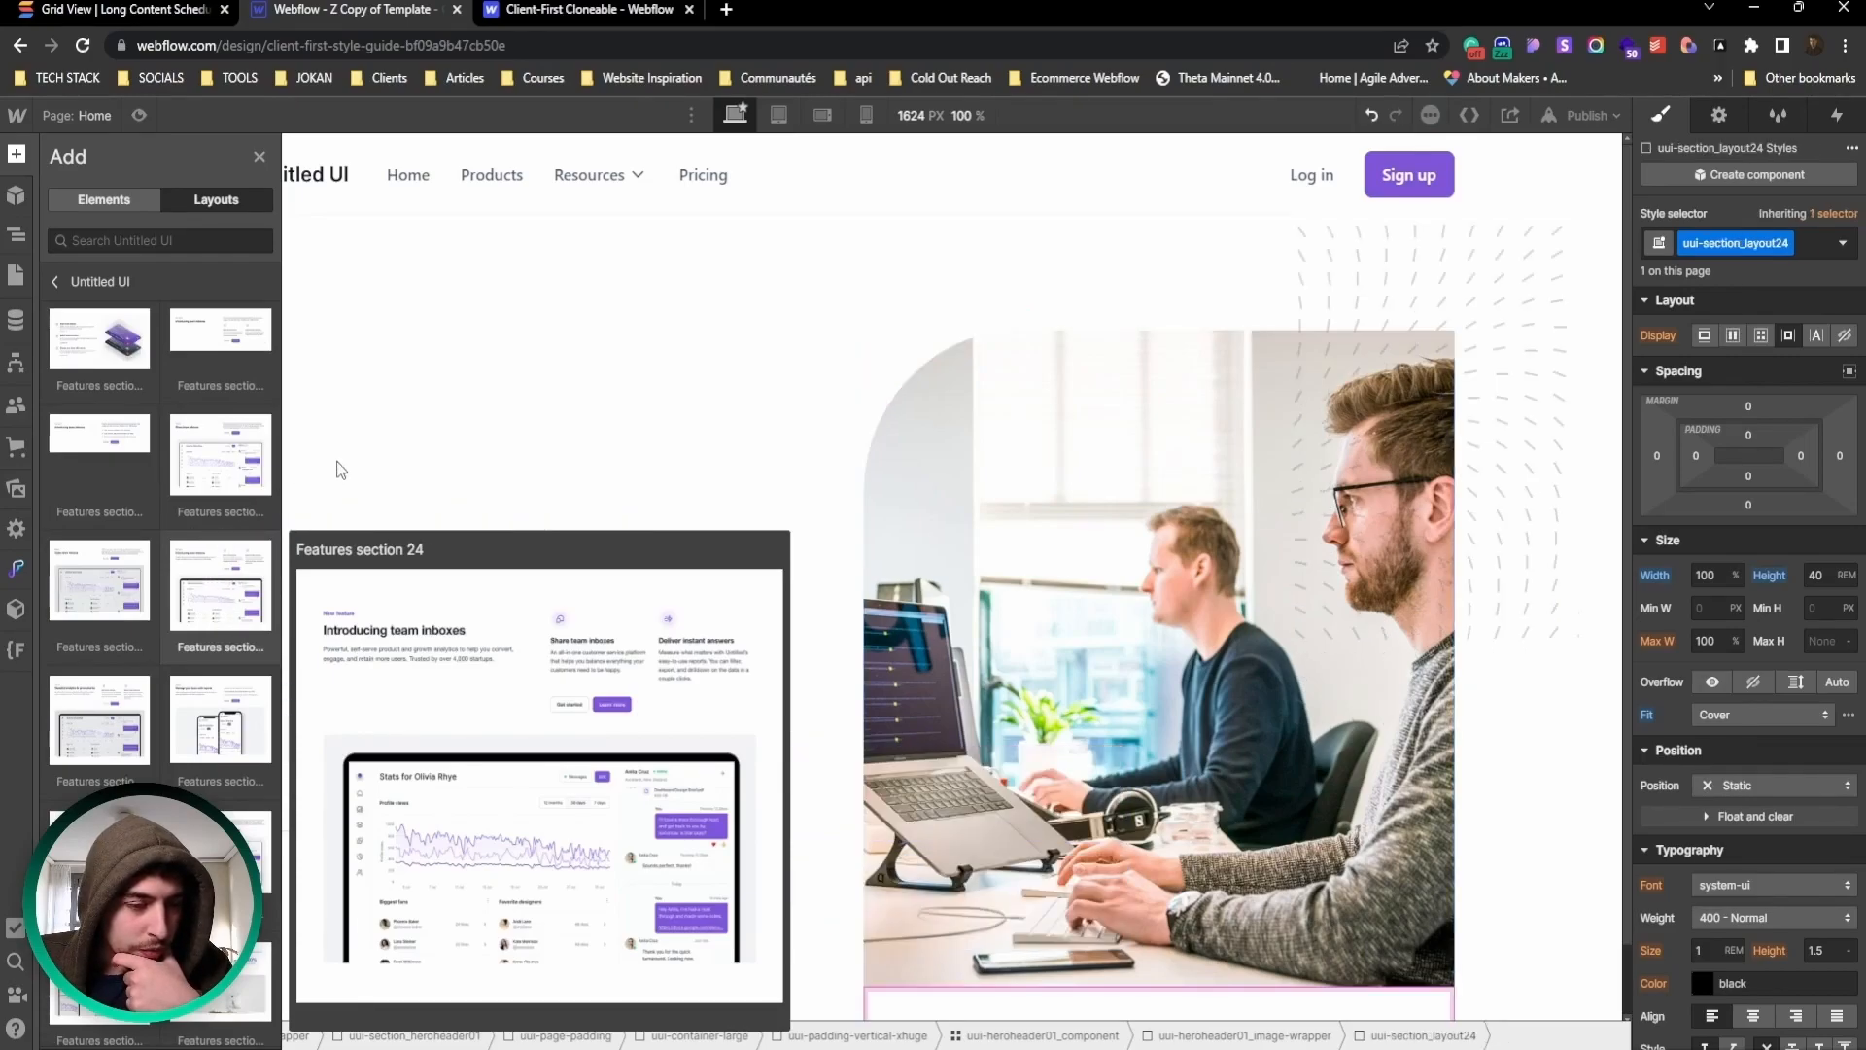
scroll(467, 437, "down", 7)
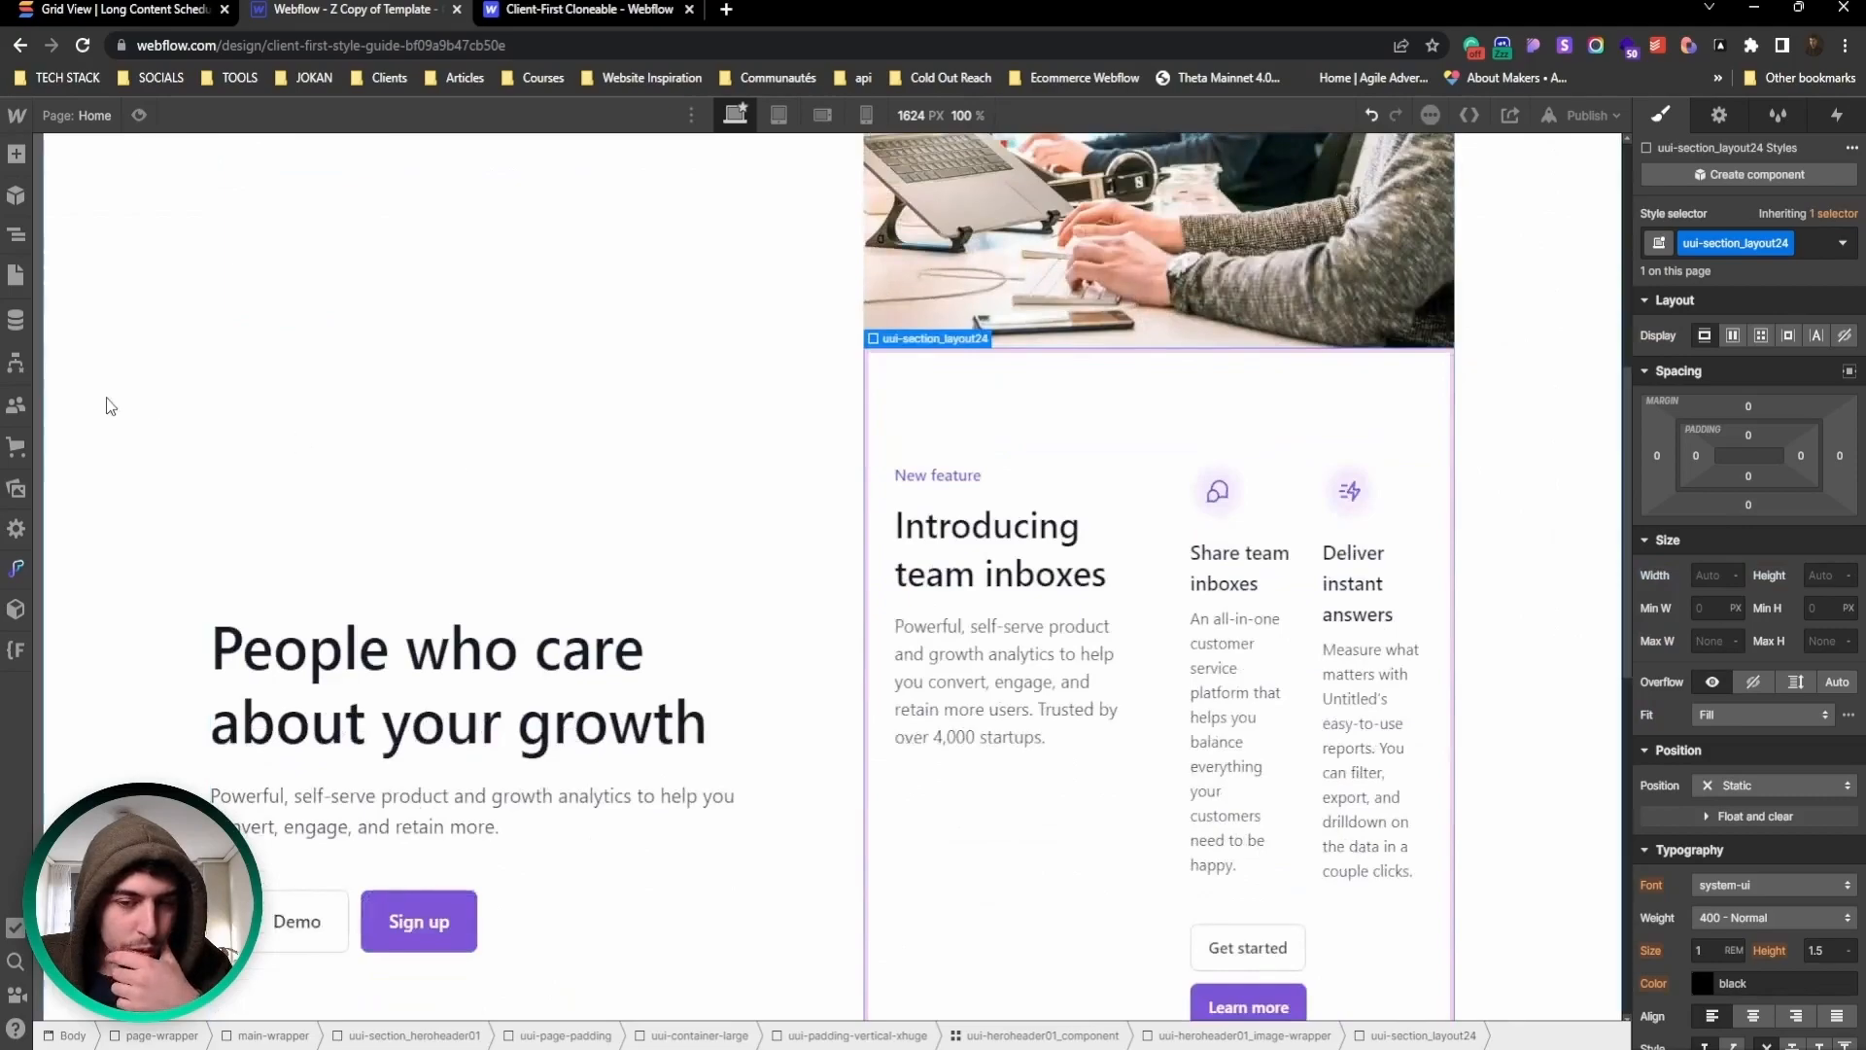
scroll(389, 466, "down", 1)
scroll(350, 428, "up", 3)
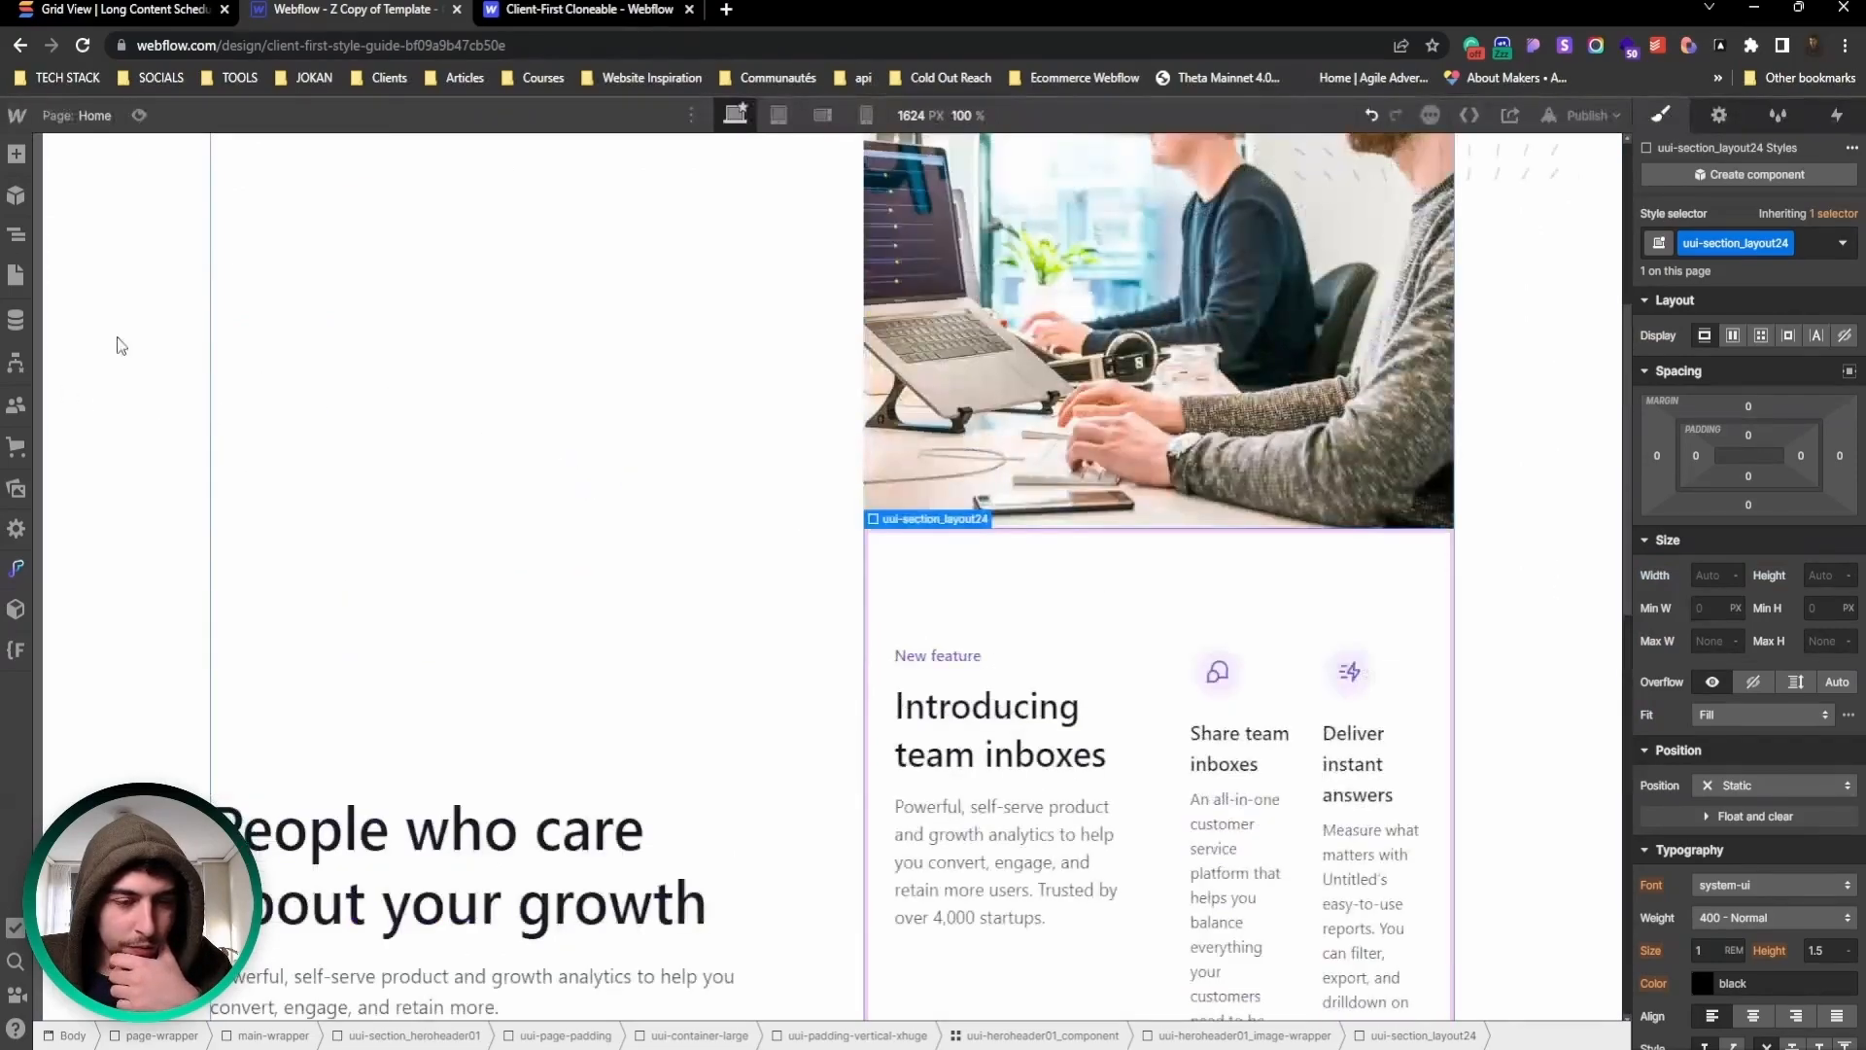
Step: Remove the uui-section_layout24 section nested inside the hero's image wrapper
left_click(23, 236)
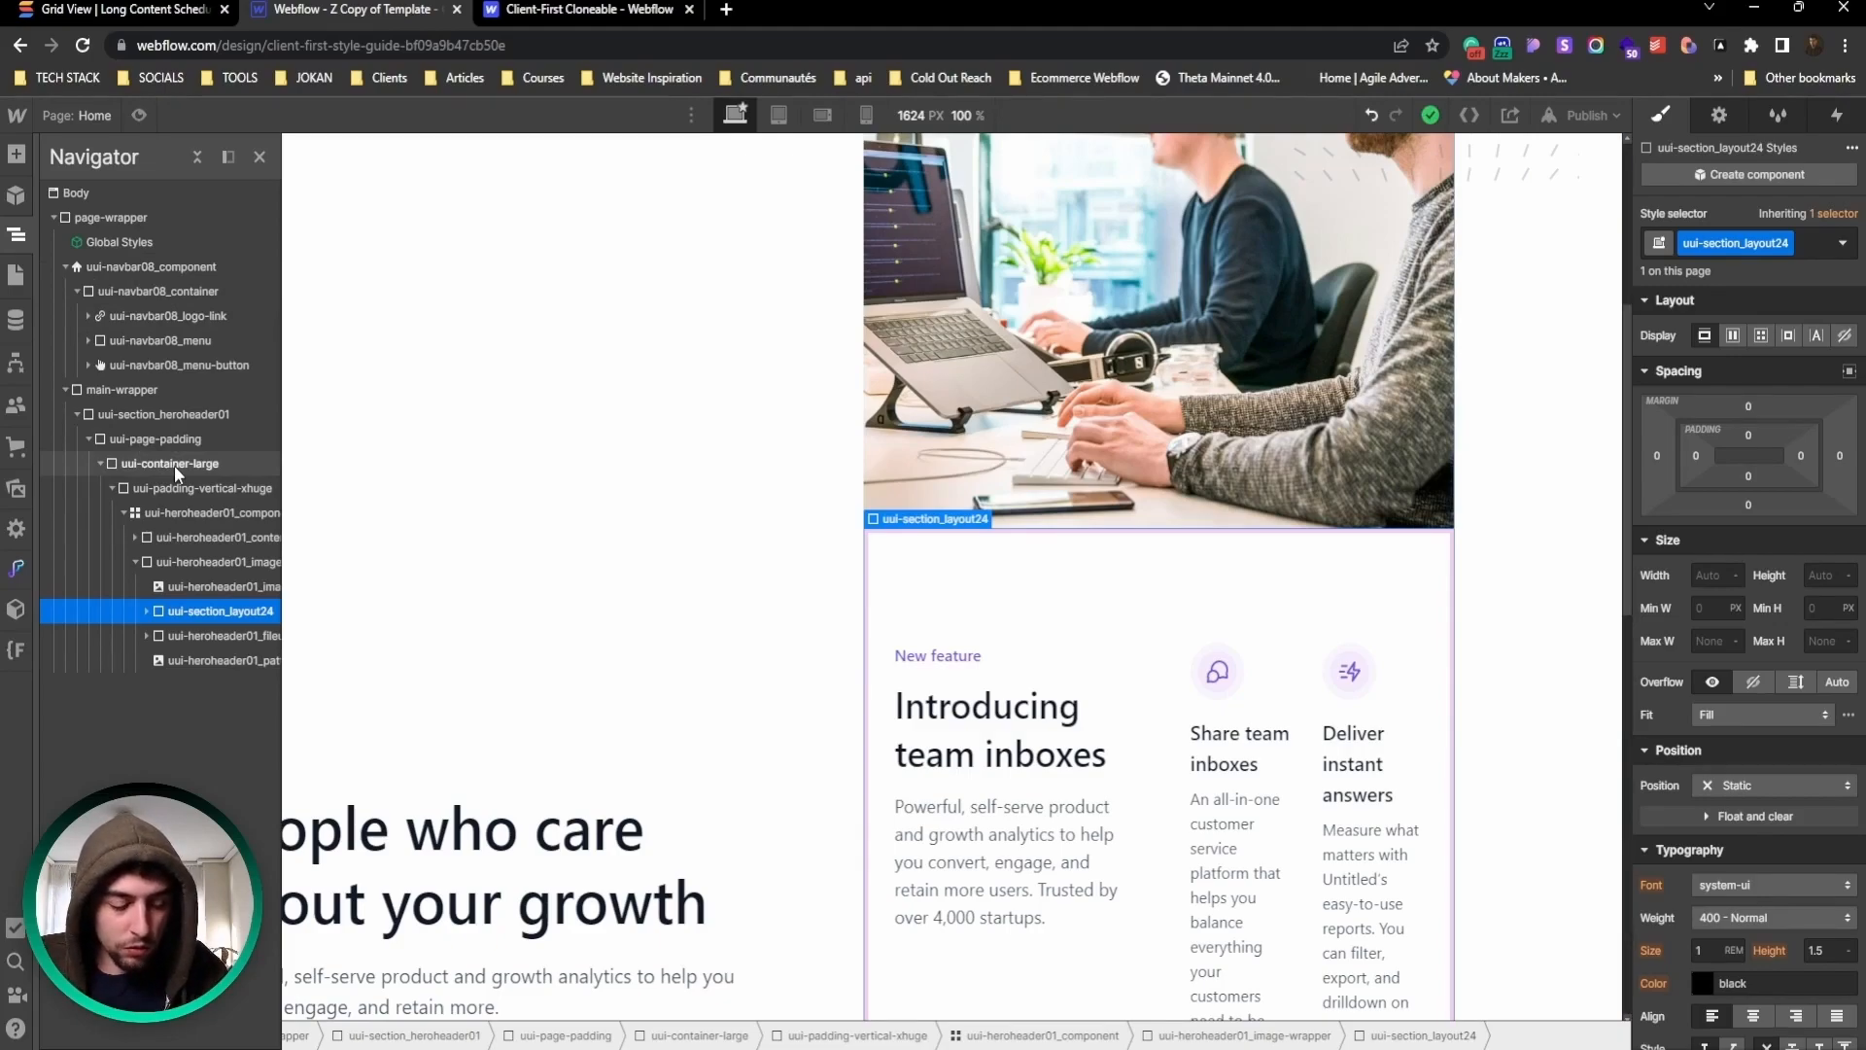
key("Delete")
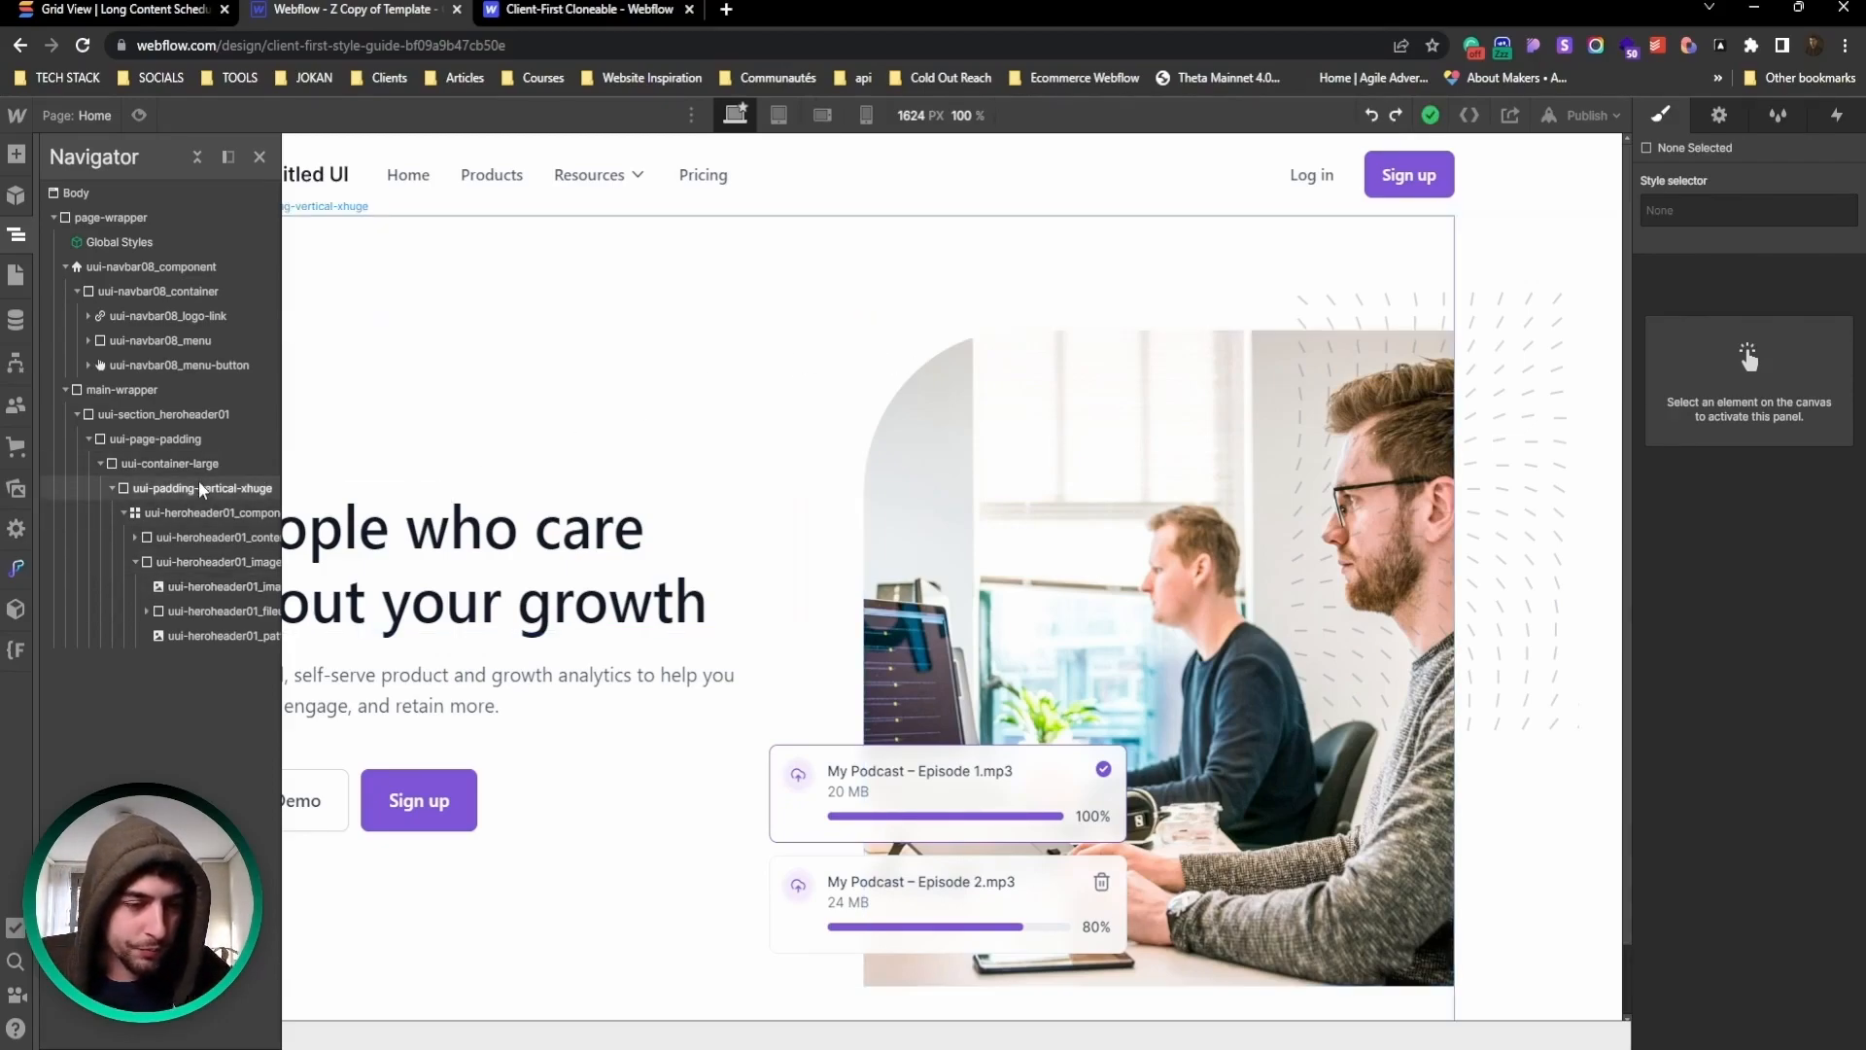
Step: Collapse the hero's image wrapper and the whole uui-section_heroheader01 section in the element tree
left_click(134, 563)
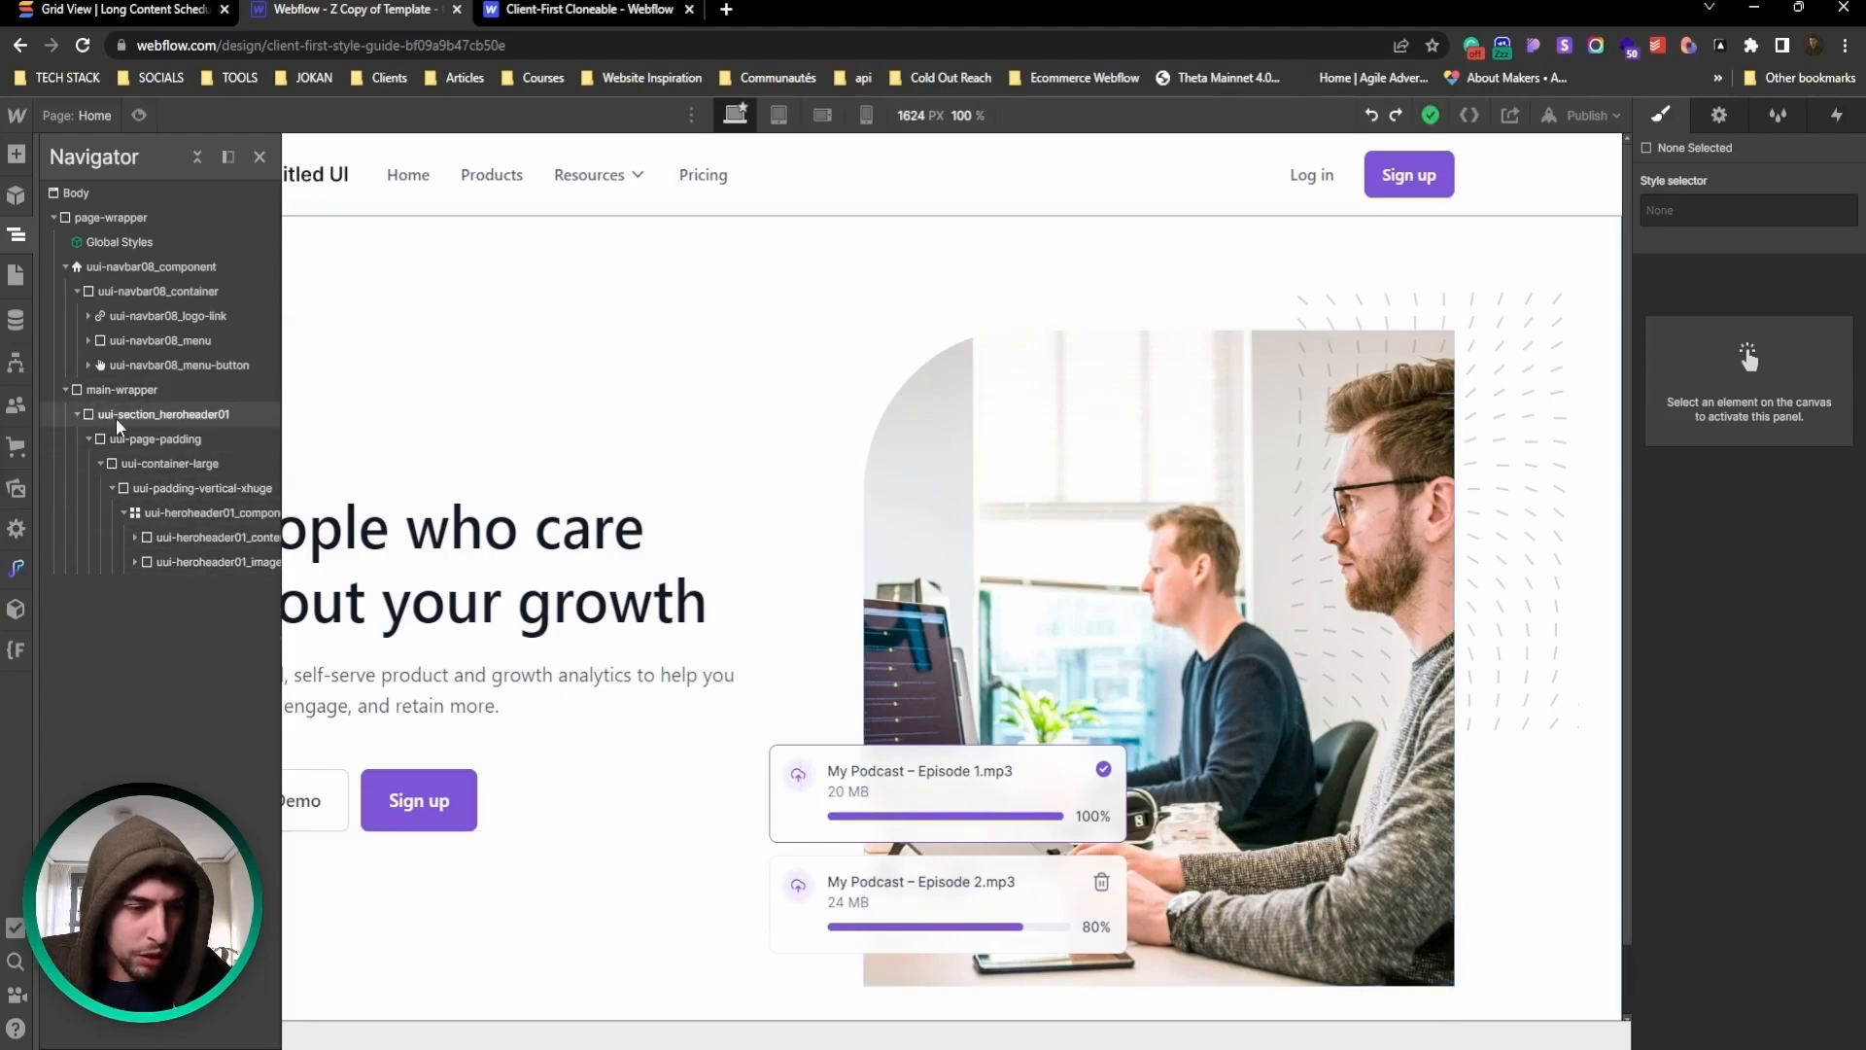
left_click(115, 418)
left_click(77, 416)
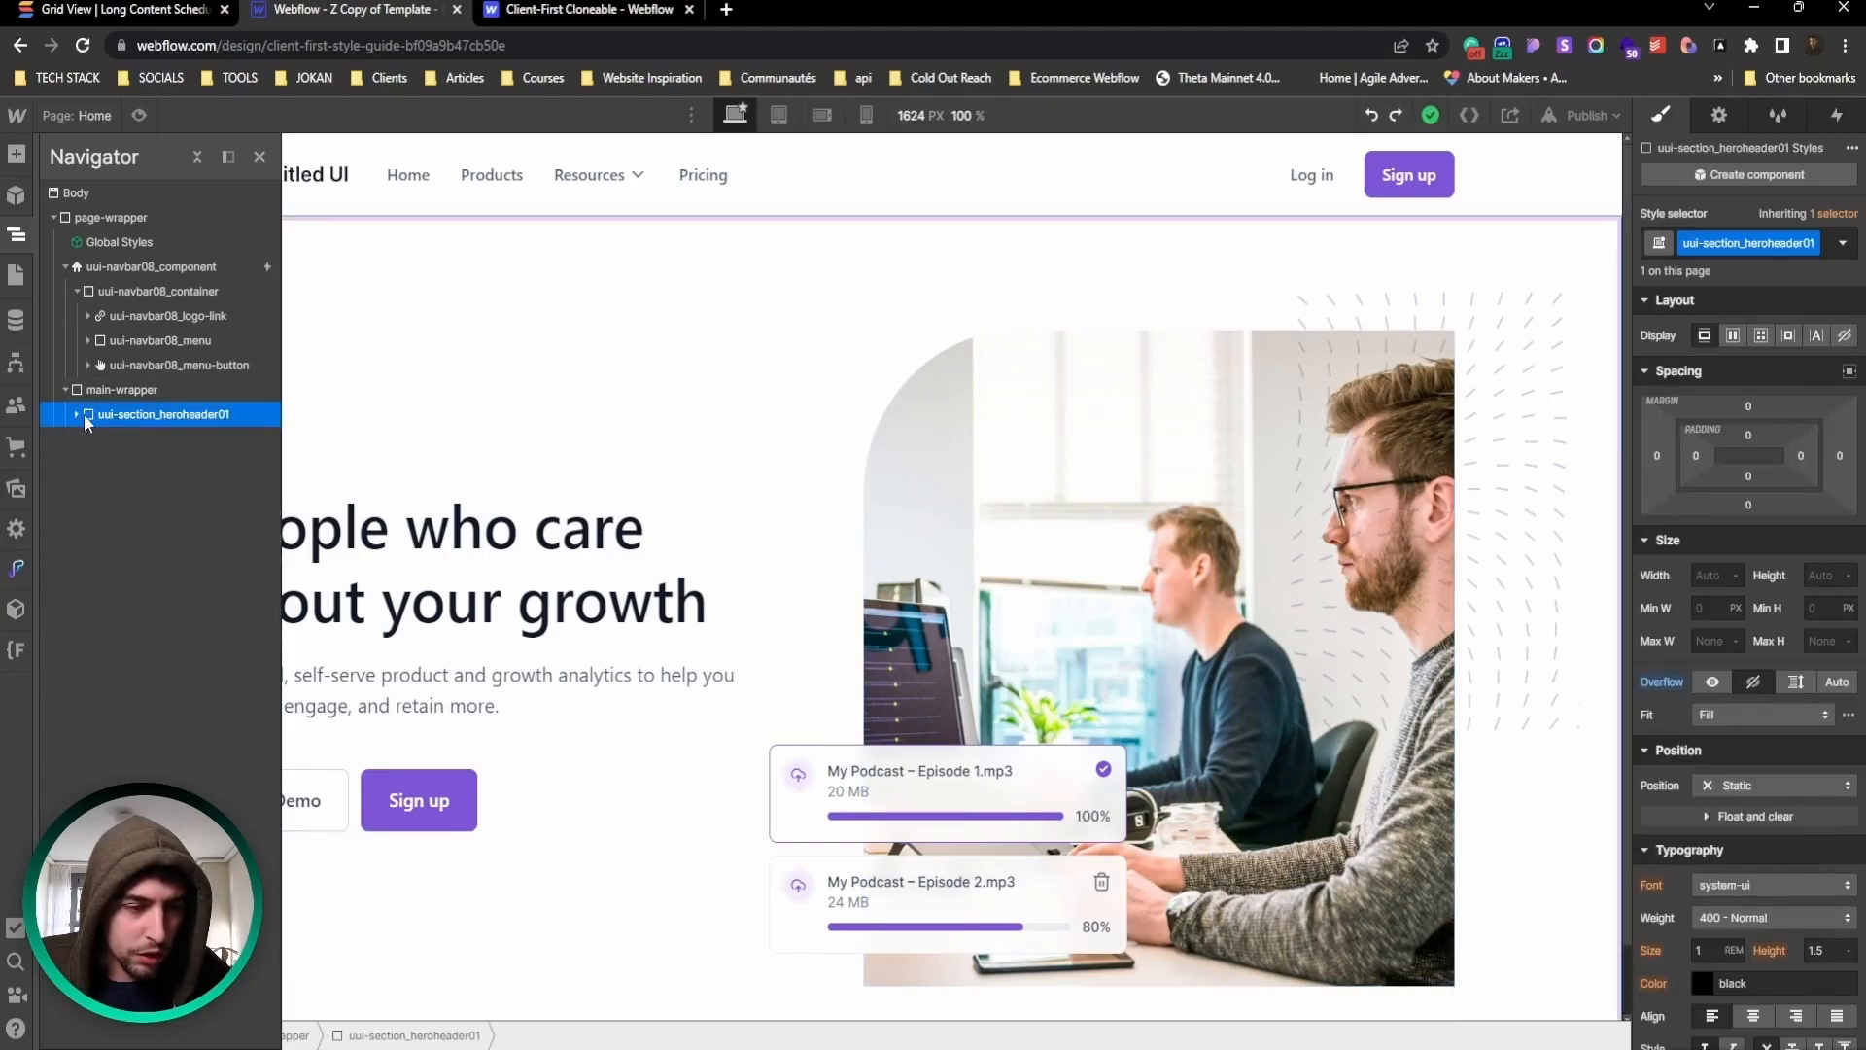
Step: Insert the Untitled UI library's Features section 24 layout inside main-wrapper, below the hero section
left_click(114, 391)
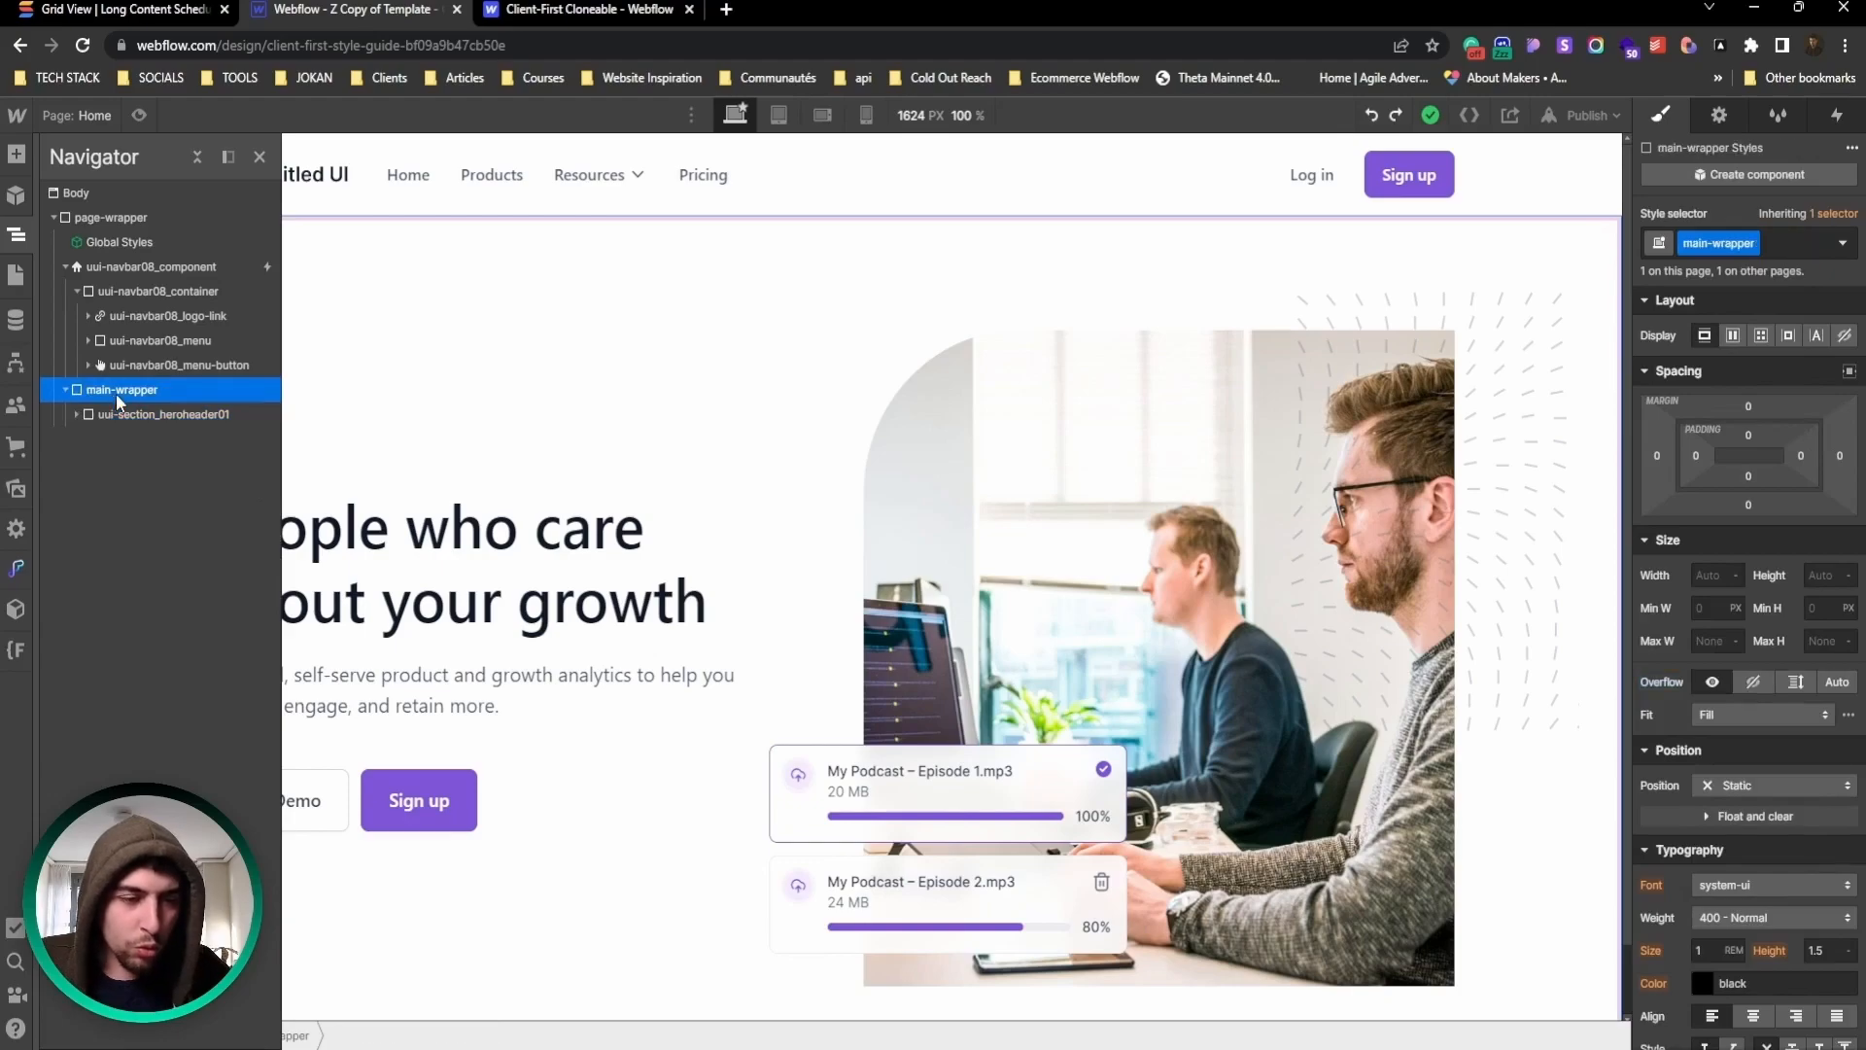
left_click(17, 154)
scroll(164, 511, "down", 8)
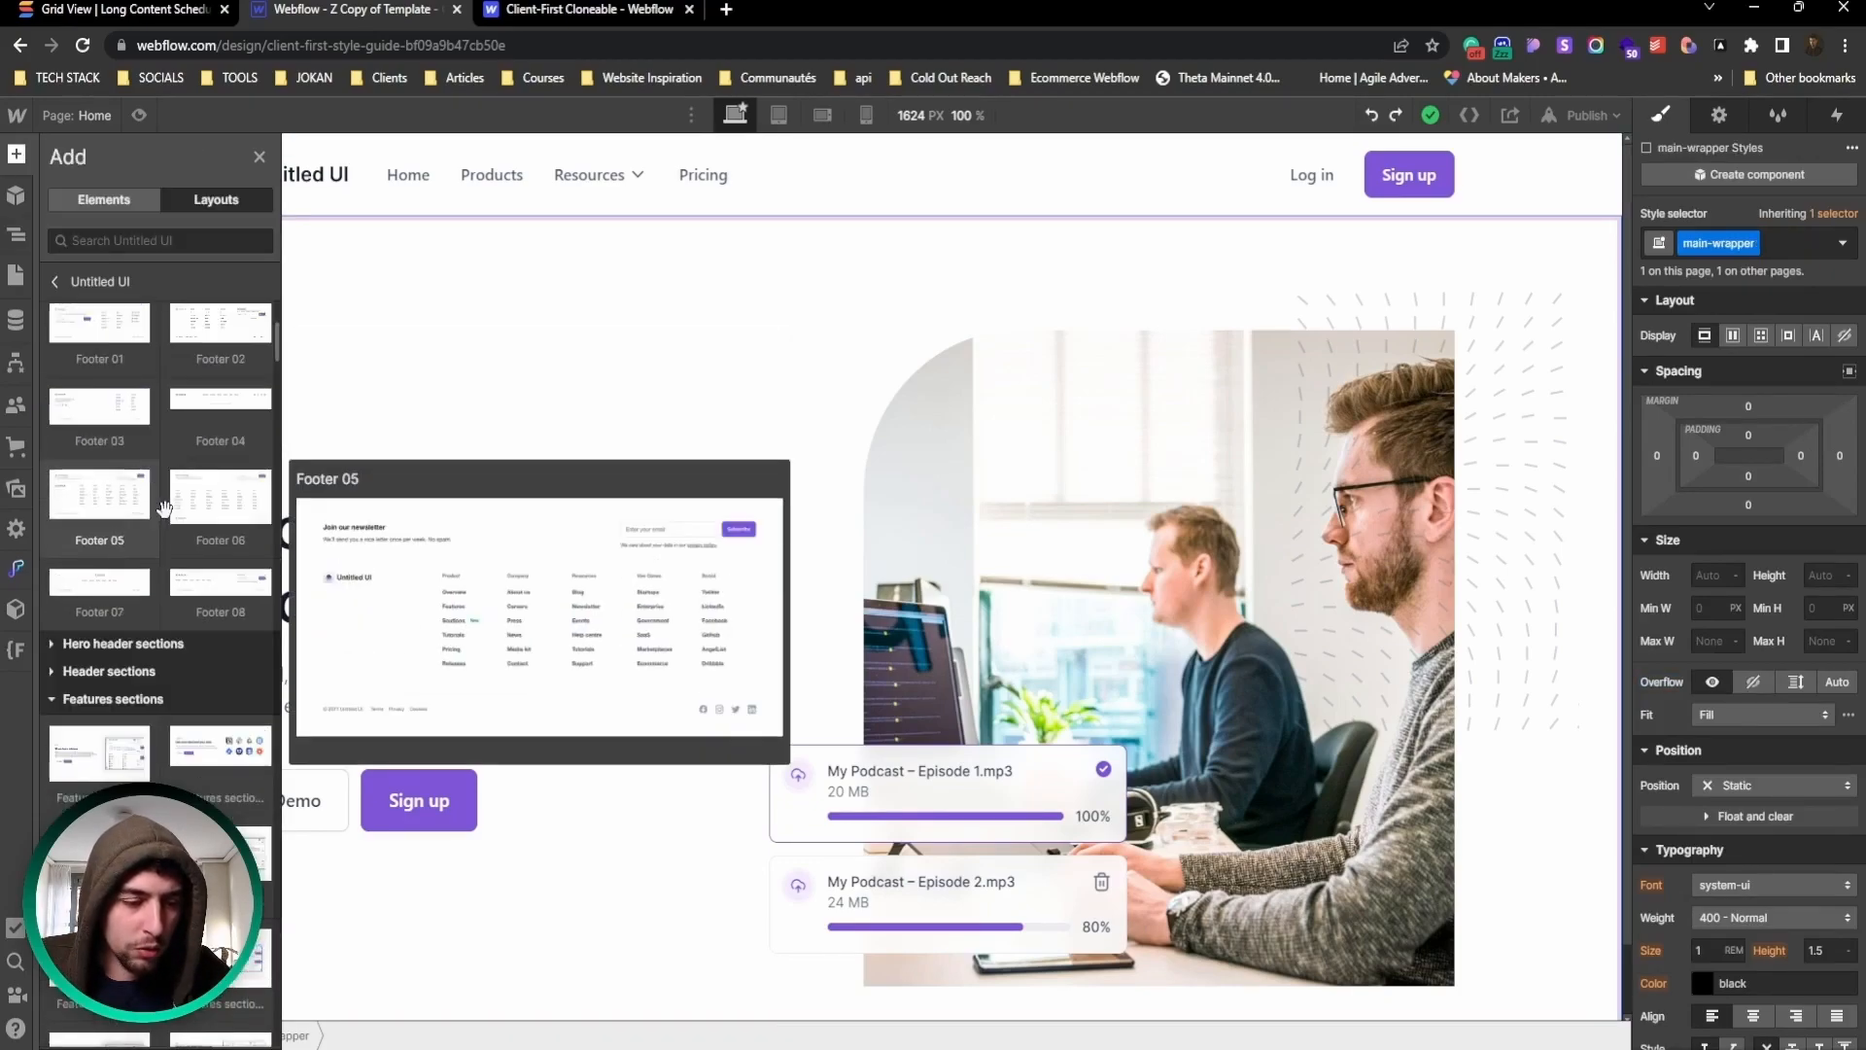
scroll(153, 553, "up", 1)
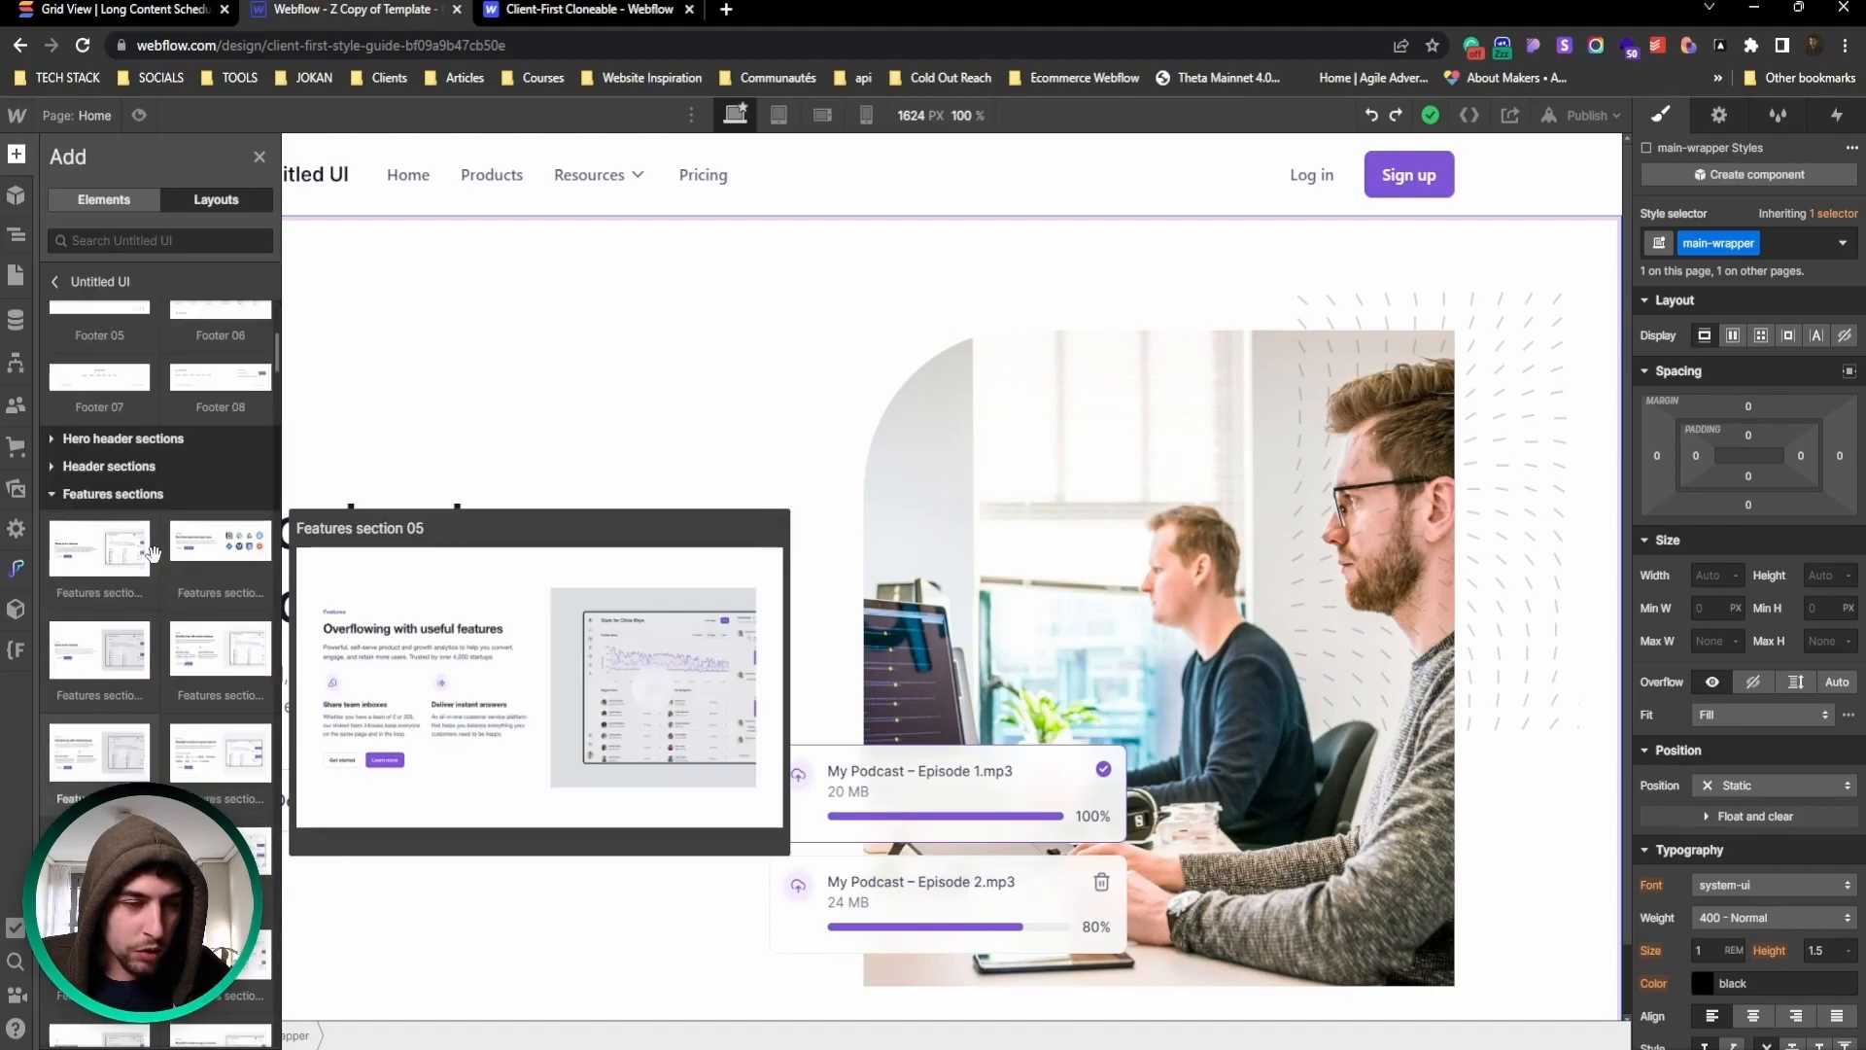
scroll(154, 559, "down", 1)
scroll(183, 768, "down", 5)
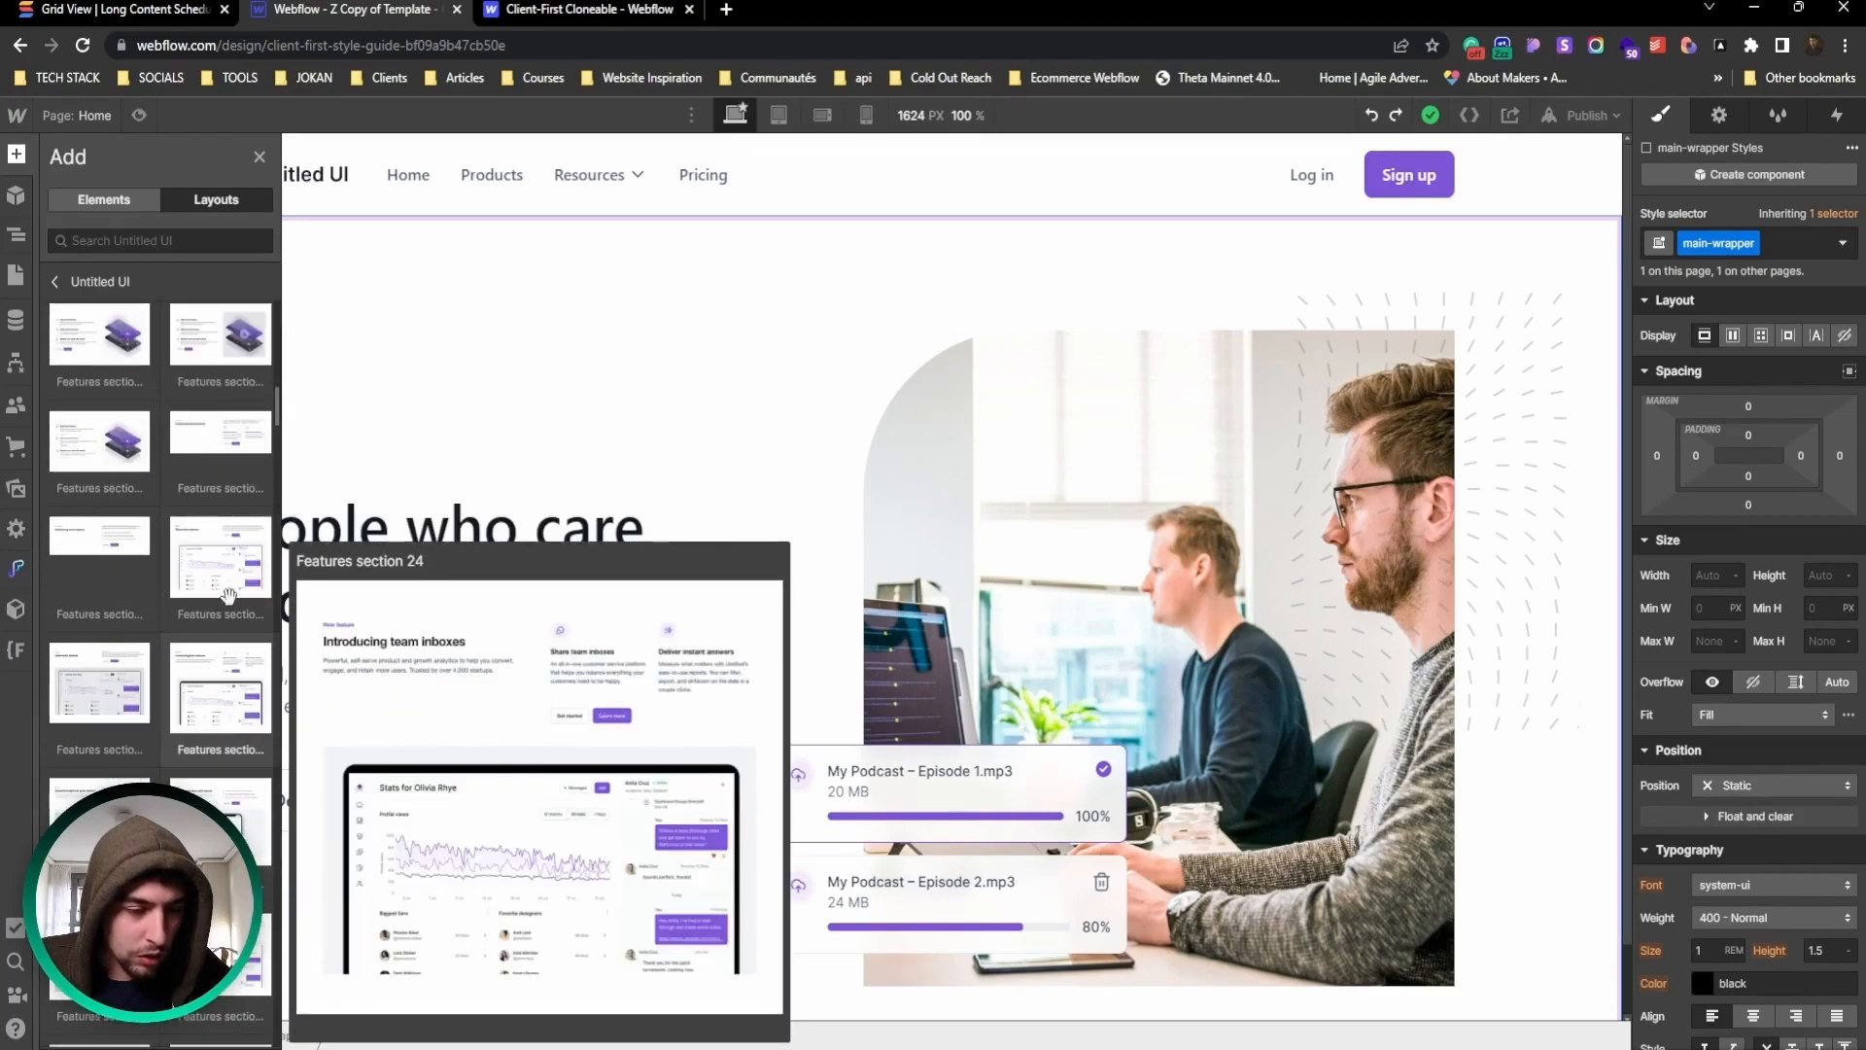
left_click(232, 531)
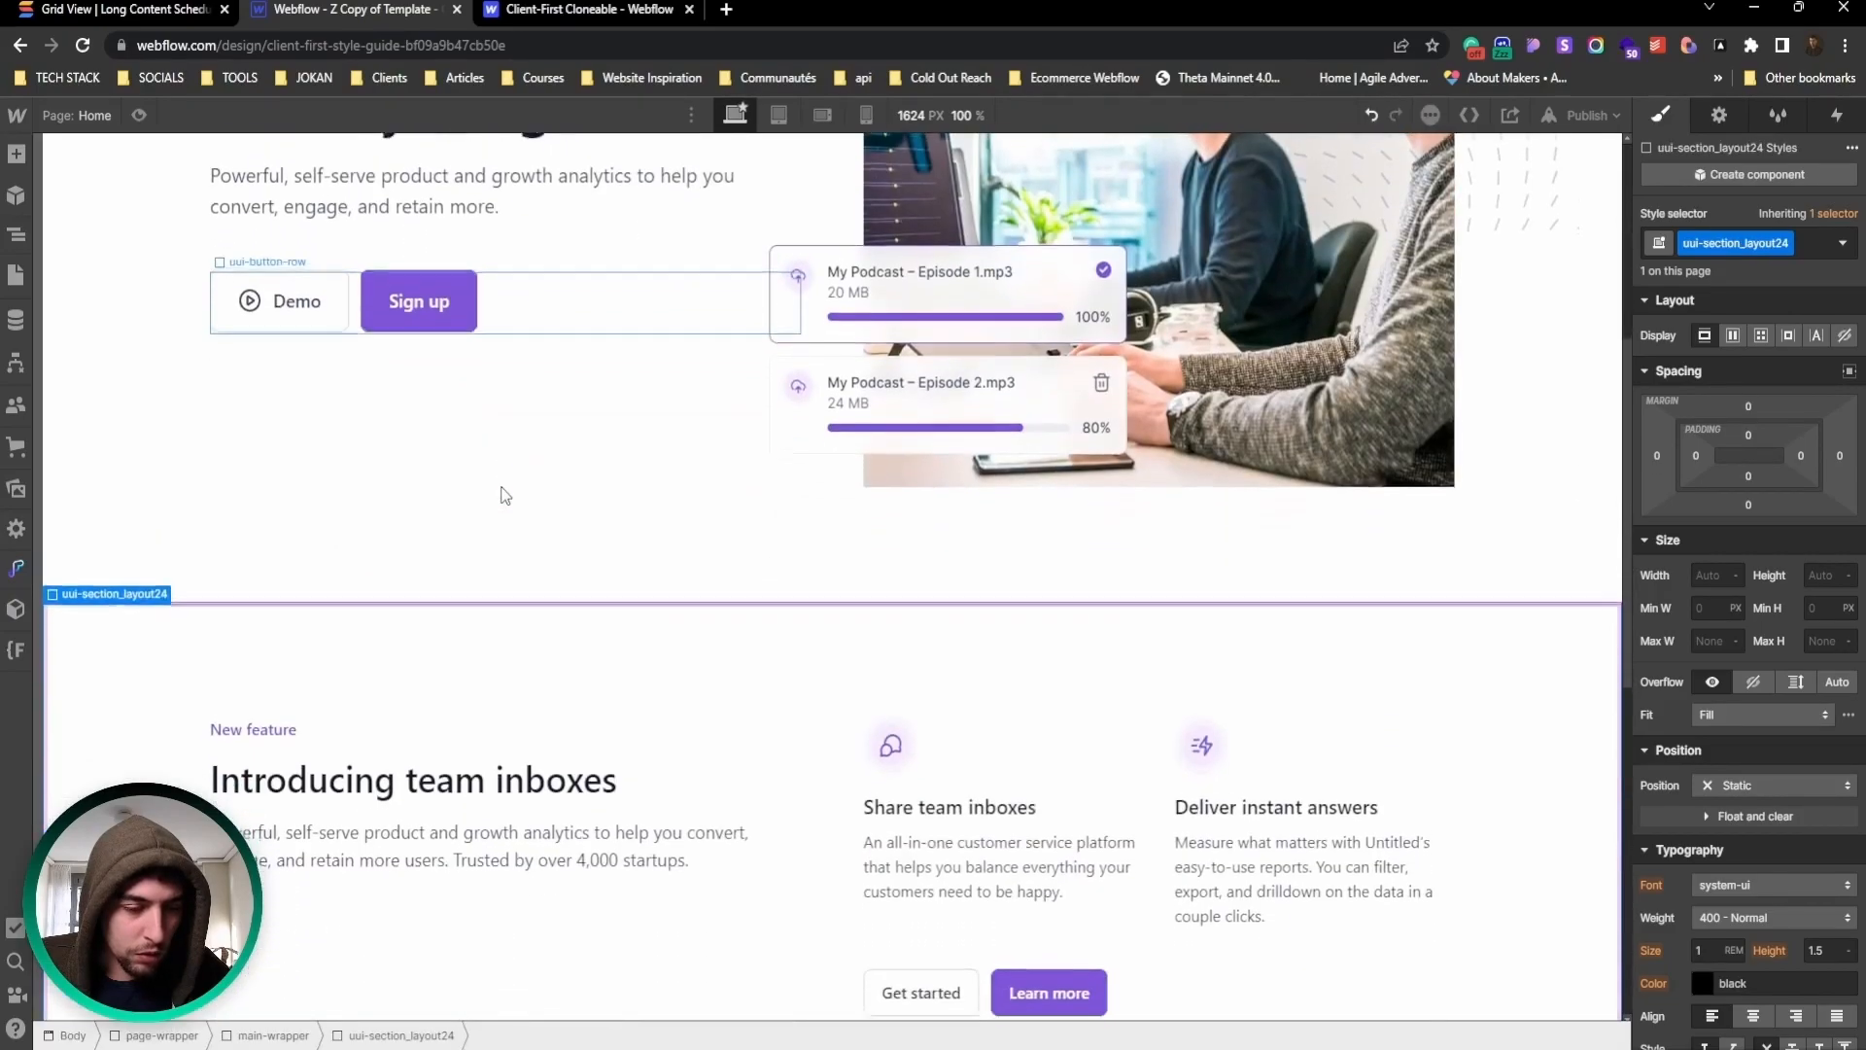
Step: Review how the hero section and the new features section follow each other on the canvas
scroll(506, 498, "down", 5)
scroll(507, 500, "up", 7)
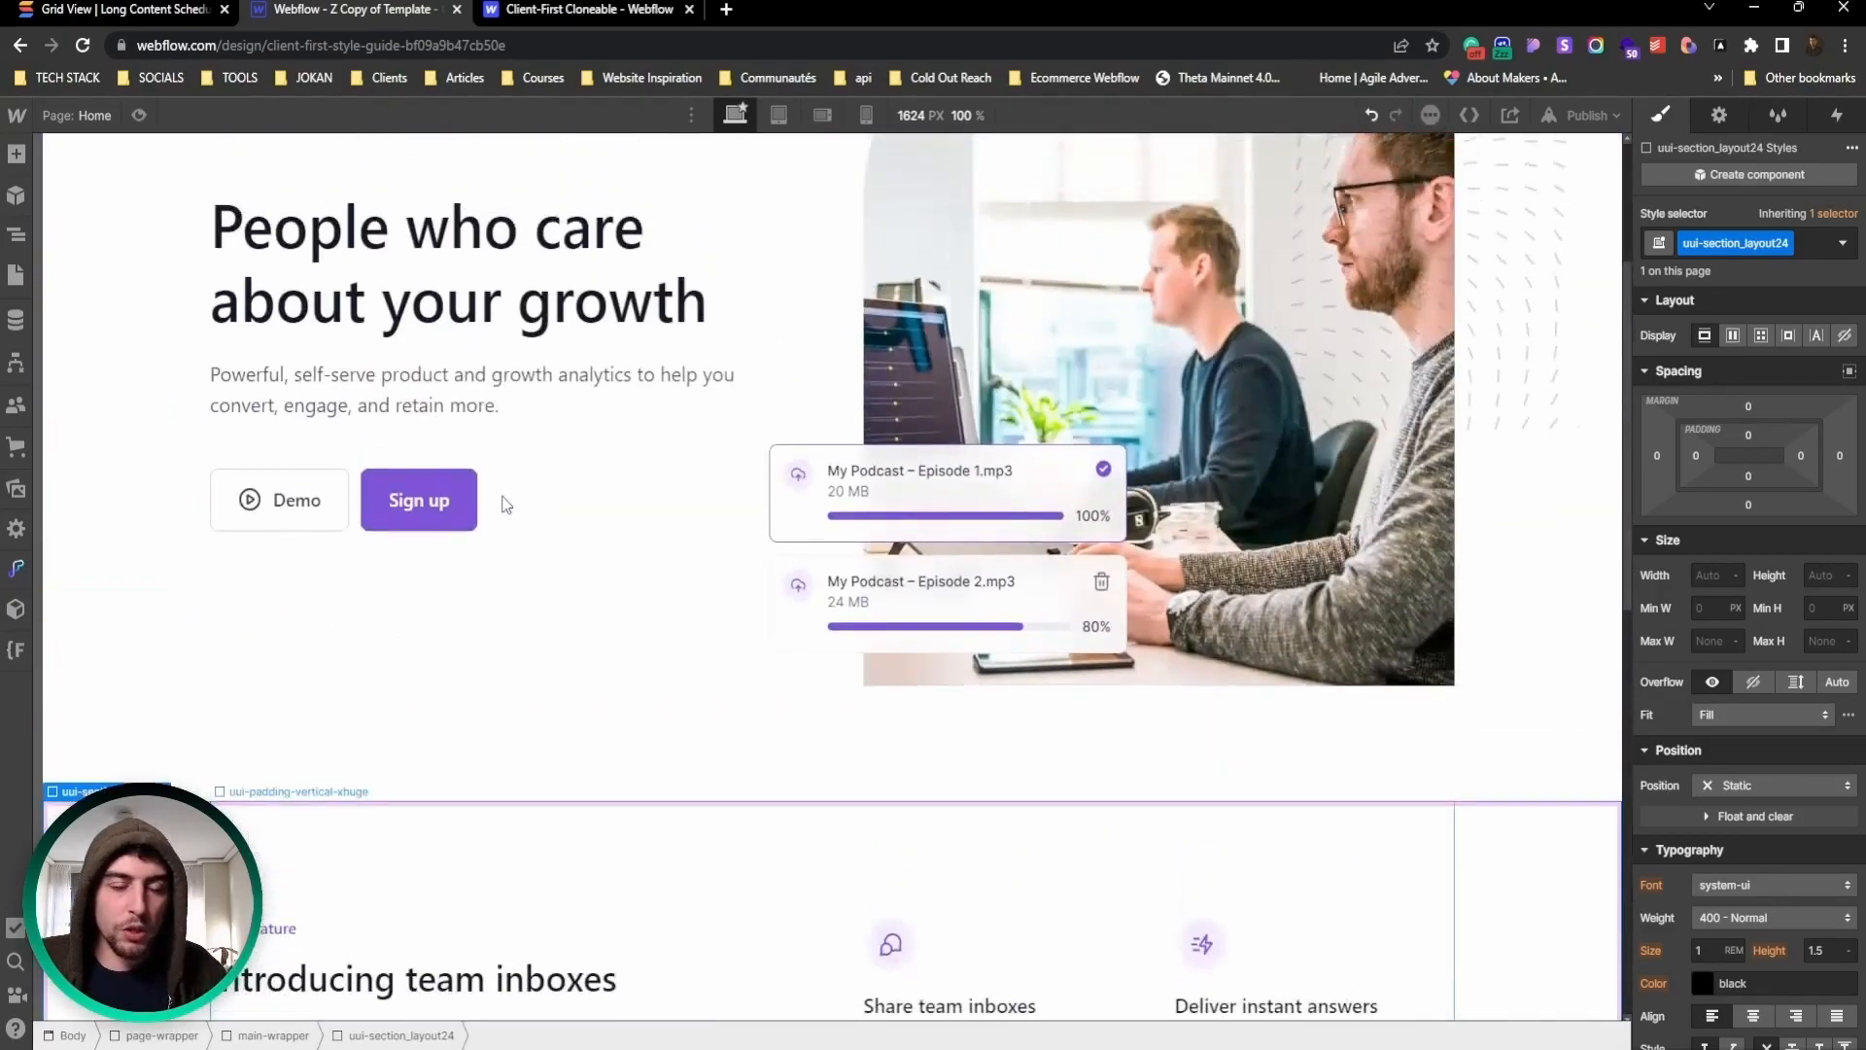
scroll(506, 503, "up", 2)
scroll(584, 501, "down", 6)
scroll(538, 479, "up", 7)
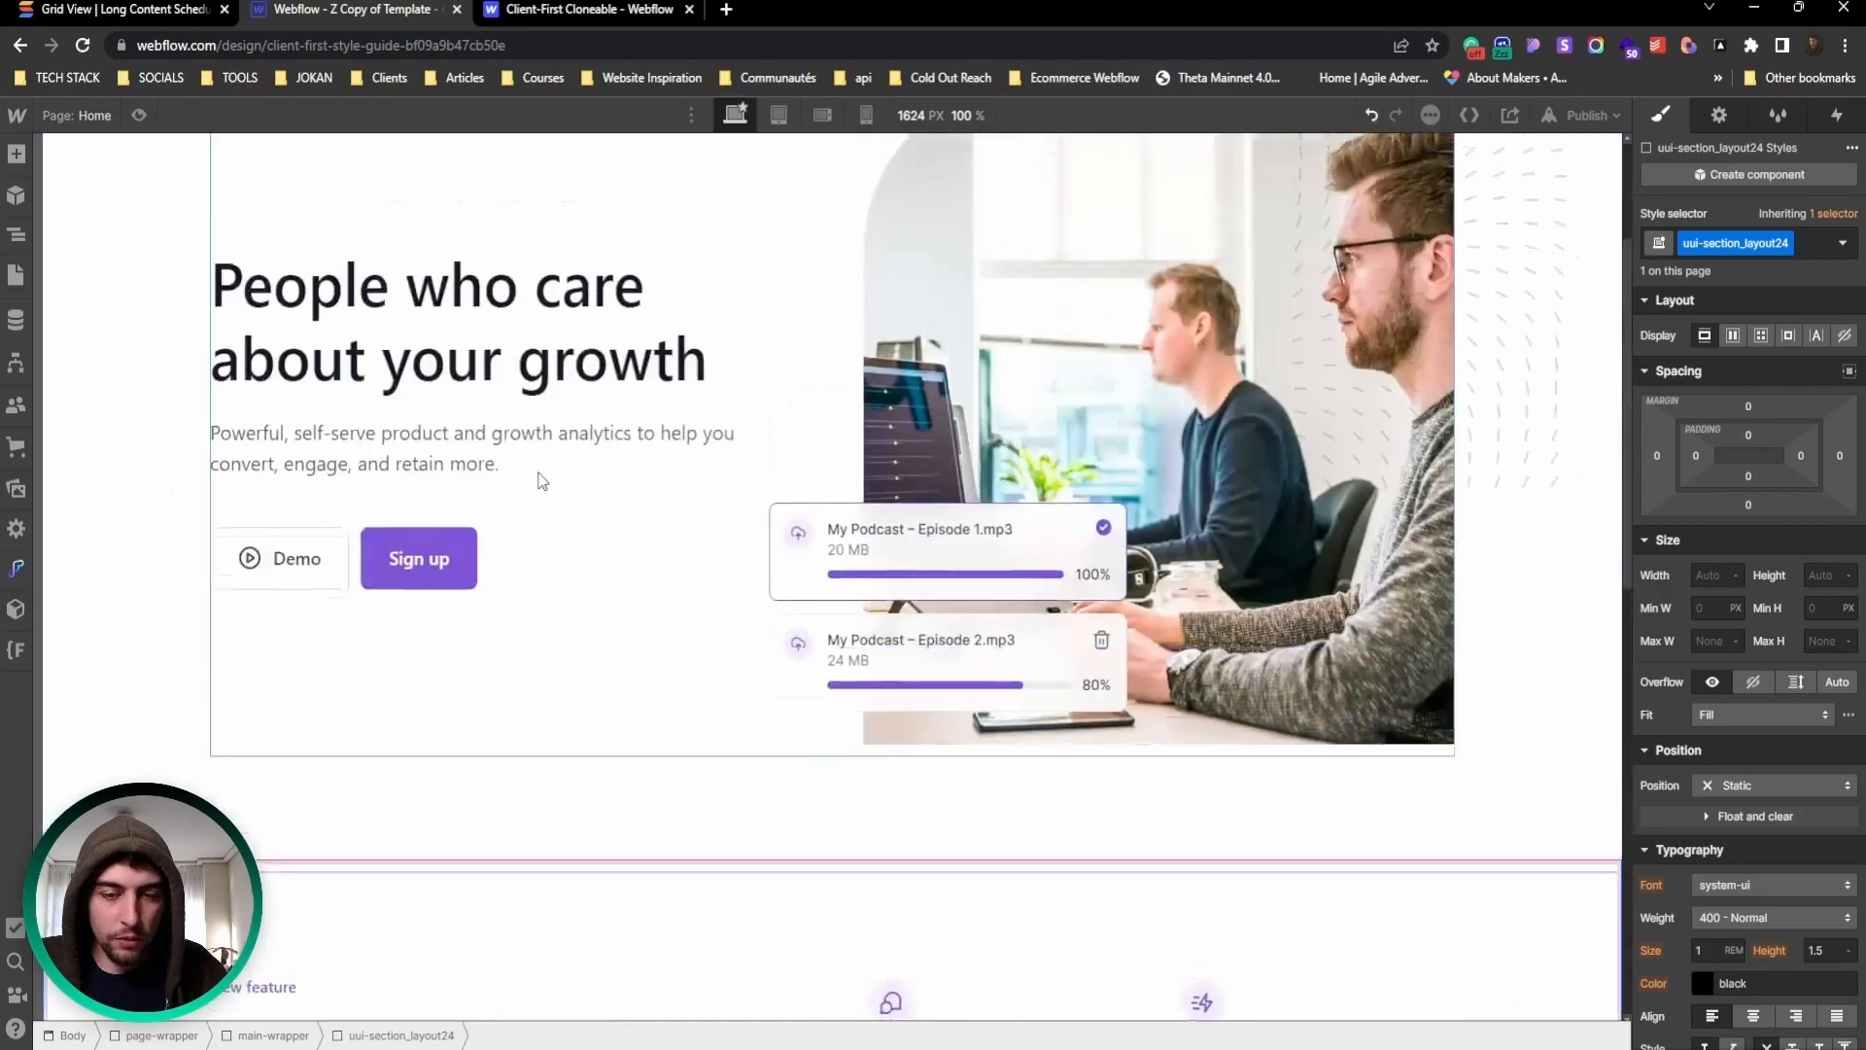
scroll(551, 479, "down", 6)
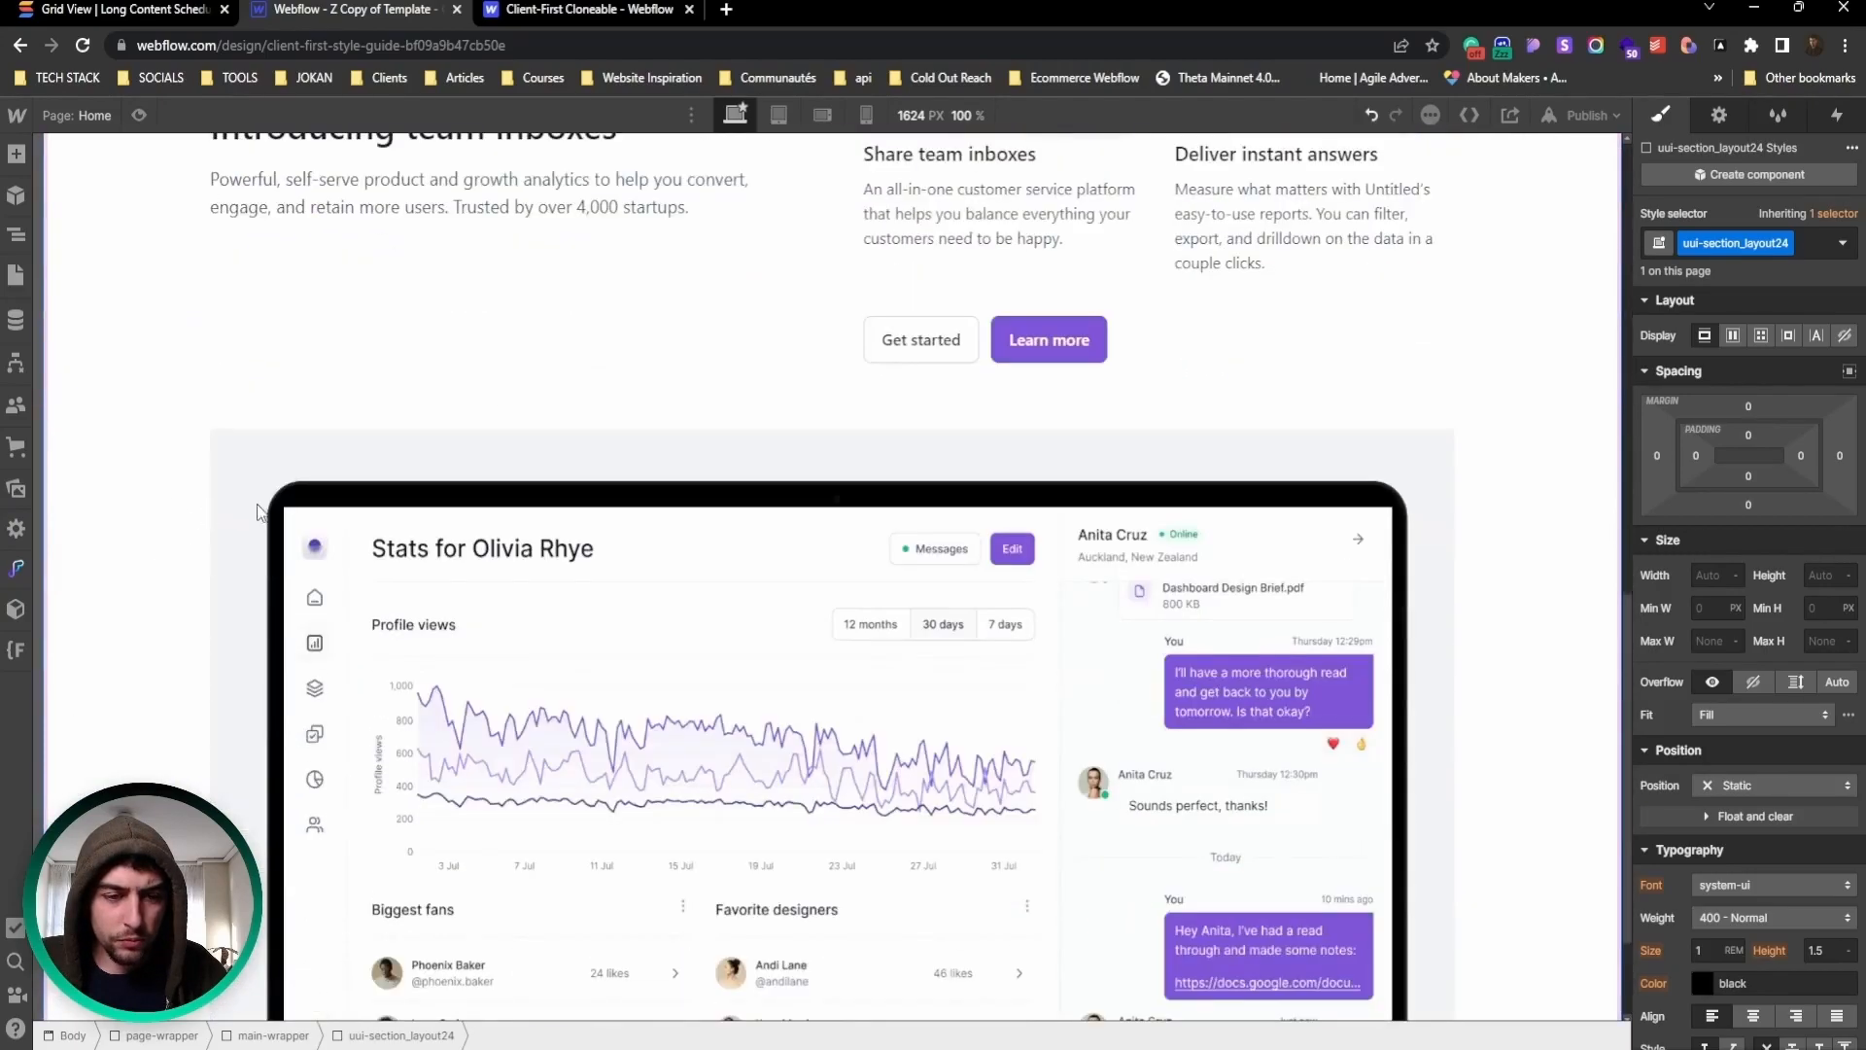
scroll(588, 452, "up", 5)
scroll(603, 467, "down", 6)
scroll(613, 478, "up", 2)
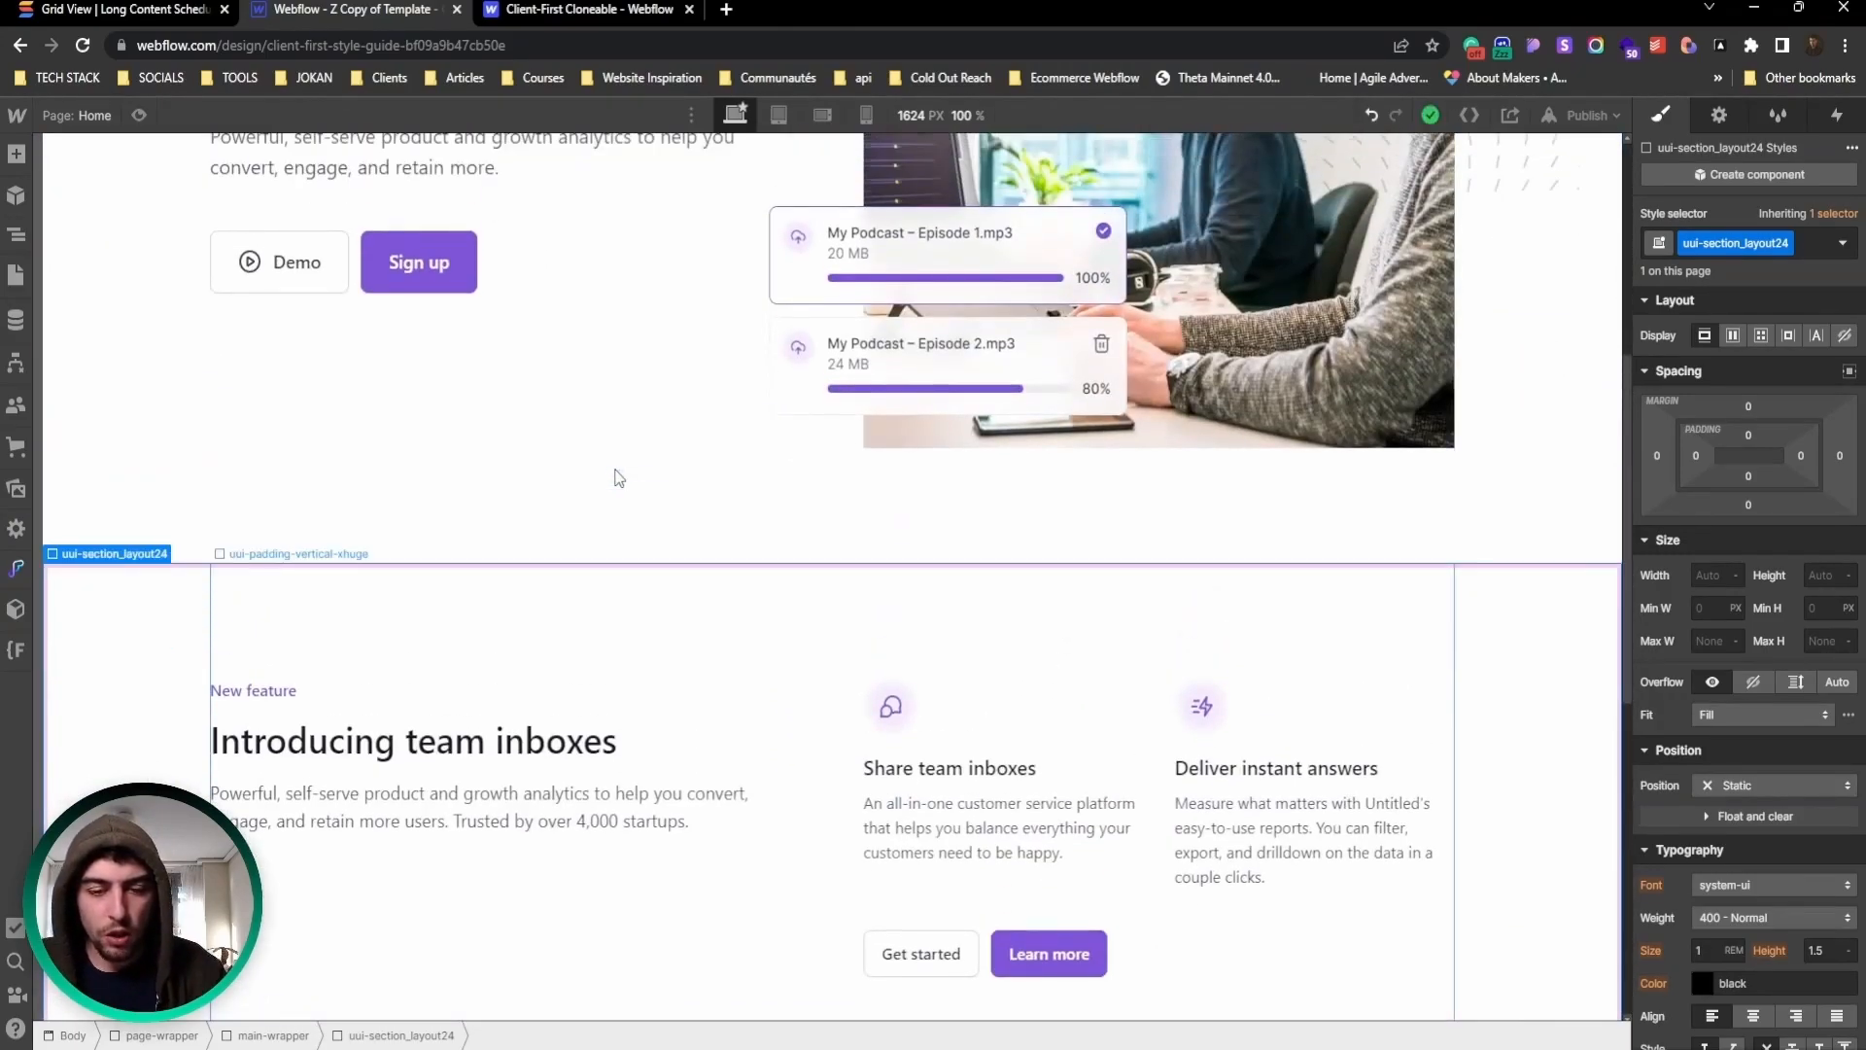
scroll(545, 462, "down", 1)
scroll(520, 467, "up", 5)
scroll(493, 480, "down", 5)
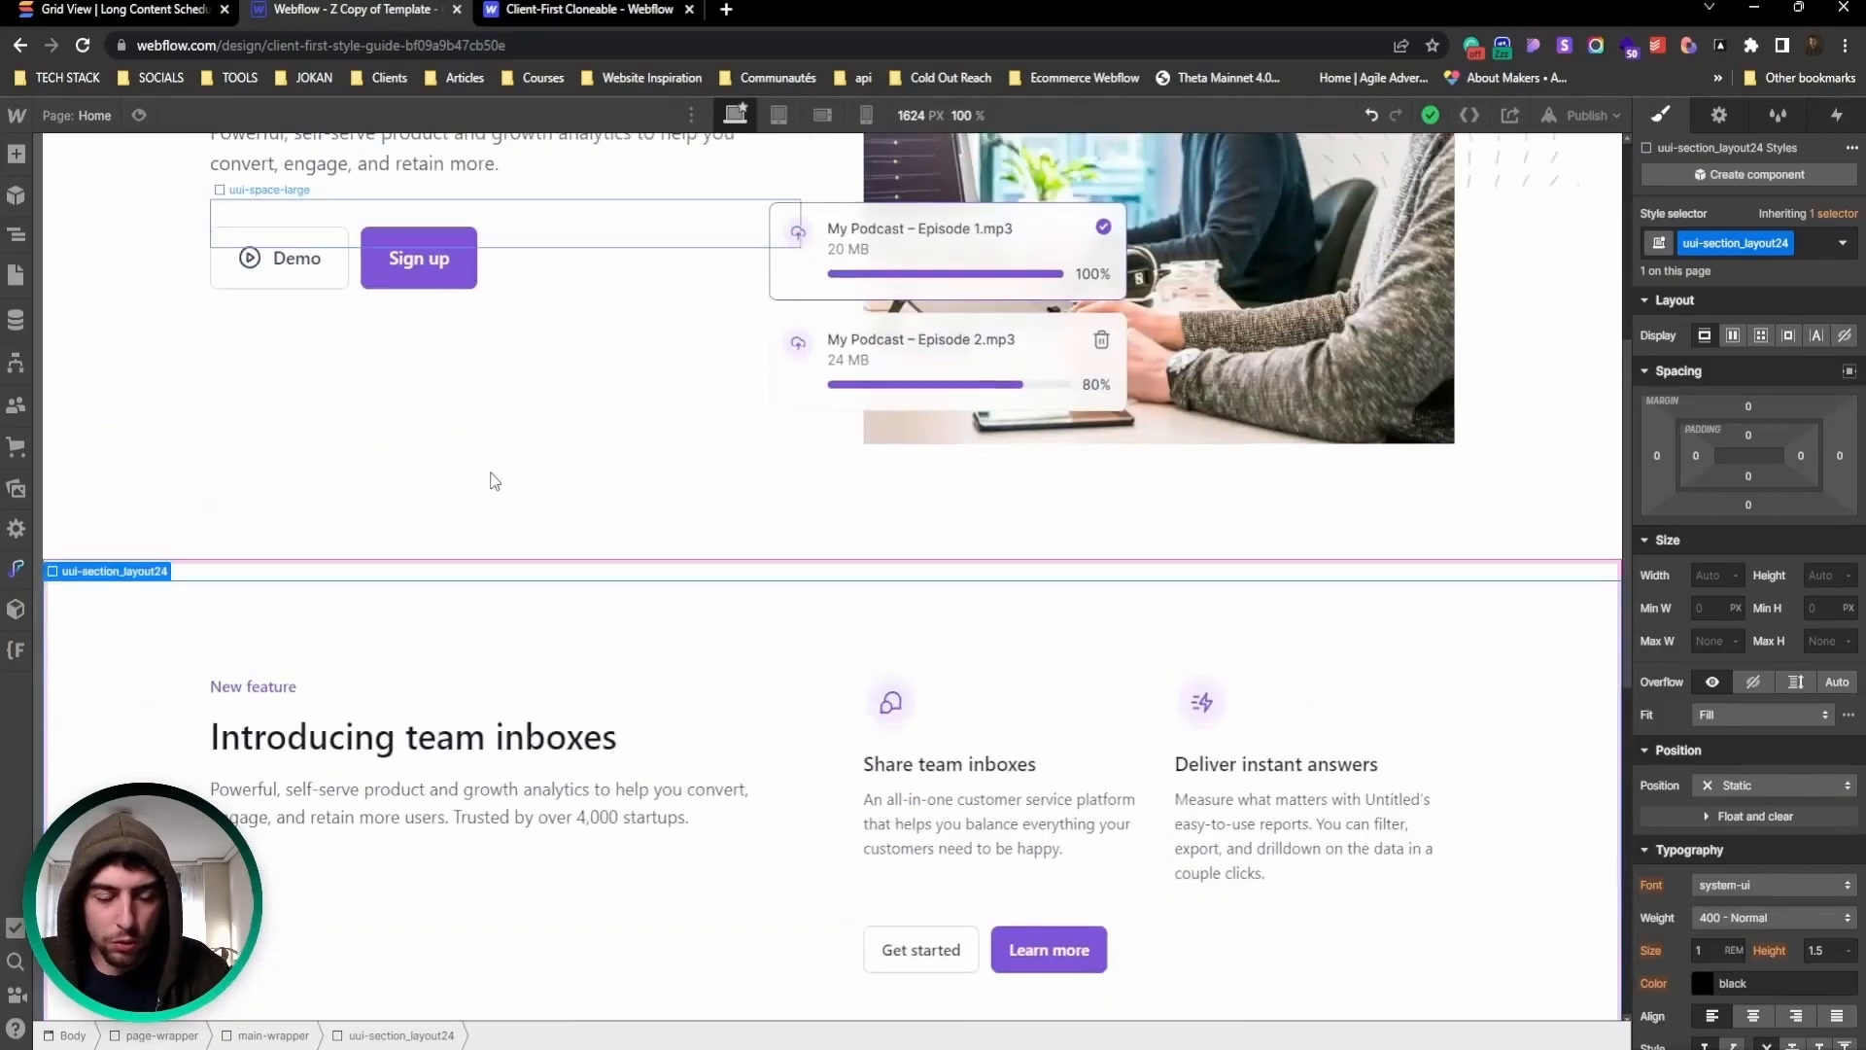
scroll(491, 481, "down", 8)
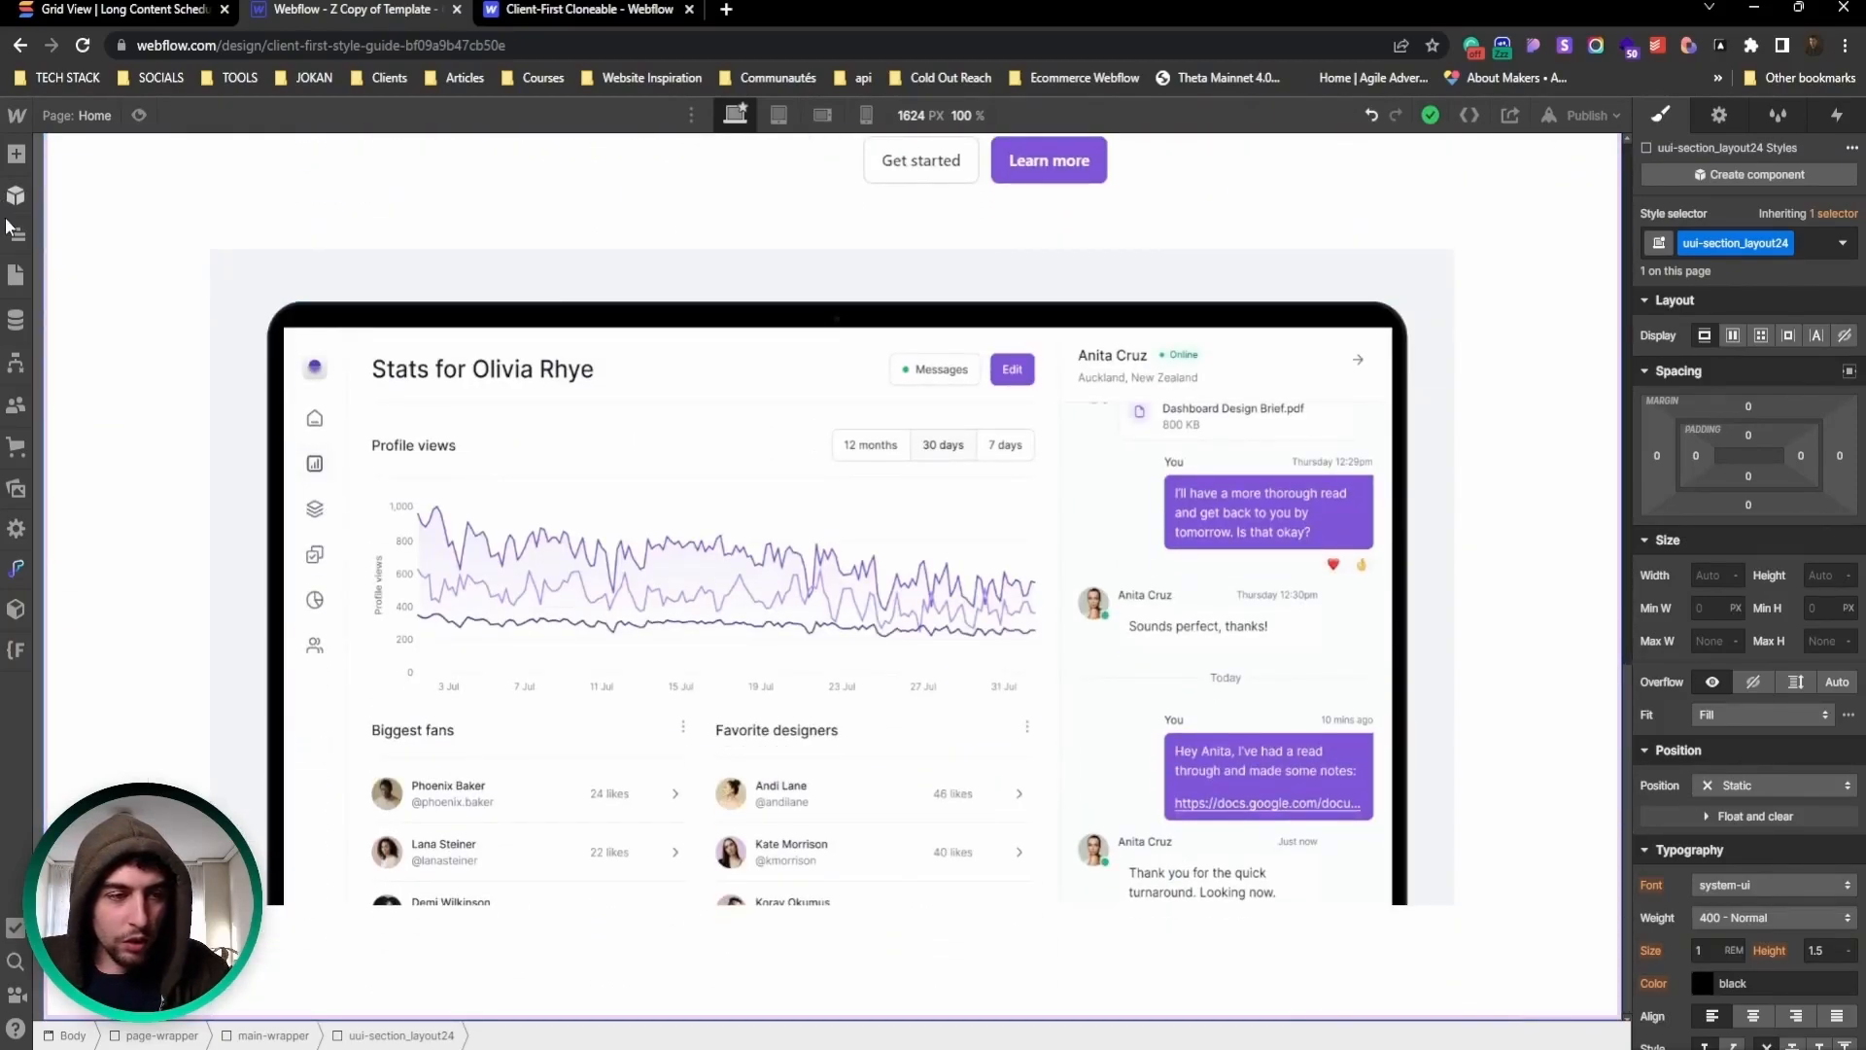
Step: Inspect uui-section_heroheader01 and uui-section_layout24 in the element tree, and check the features section's element settings and tag
left_click(16, 234)
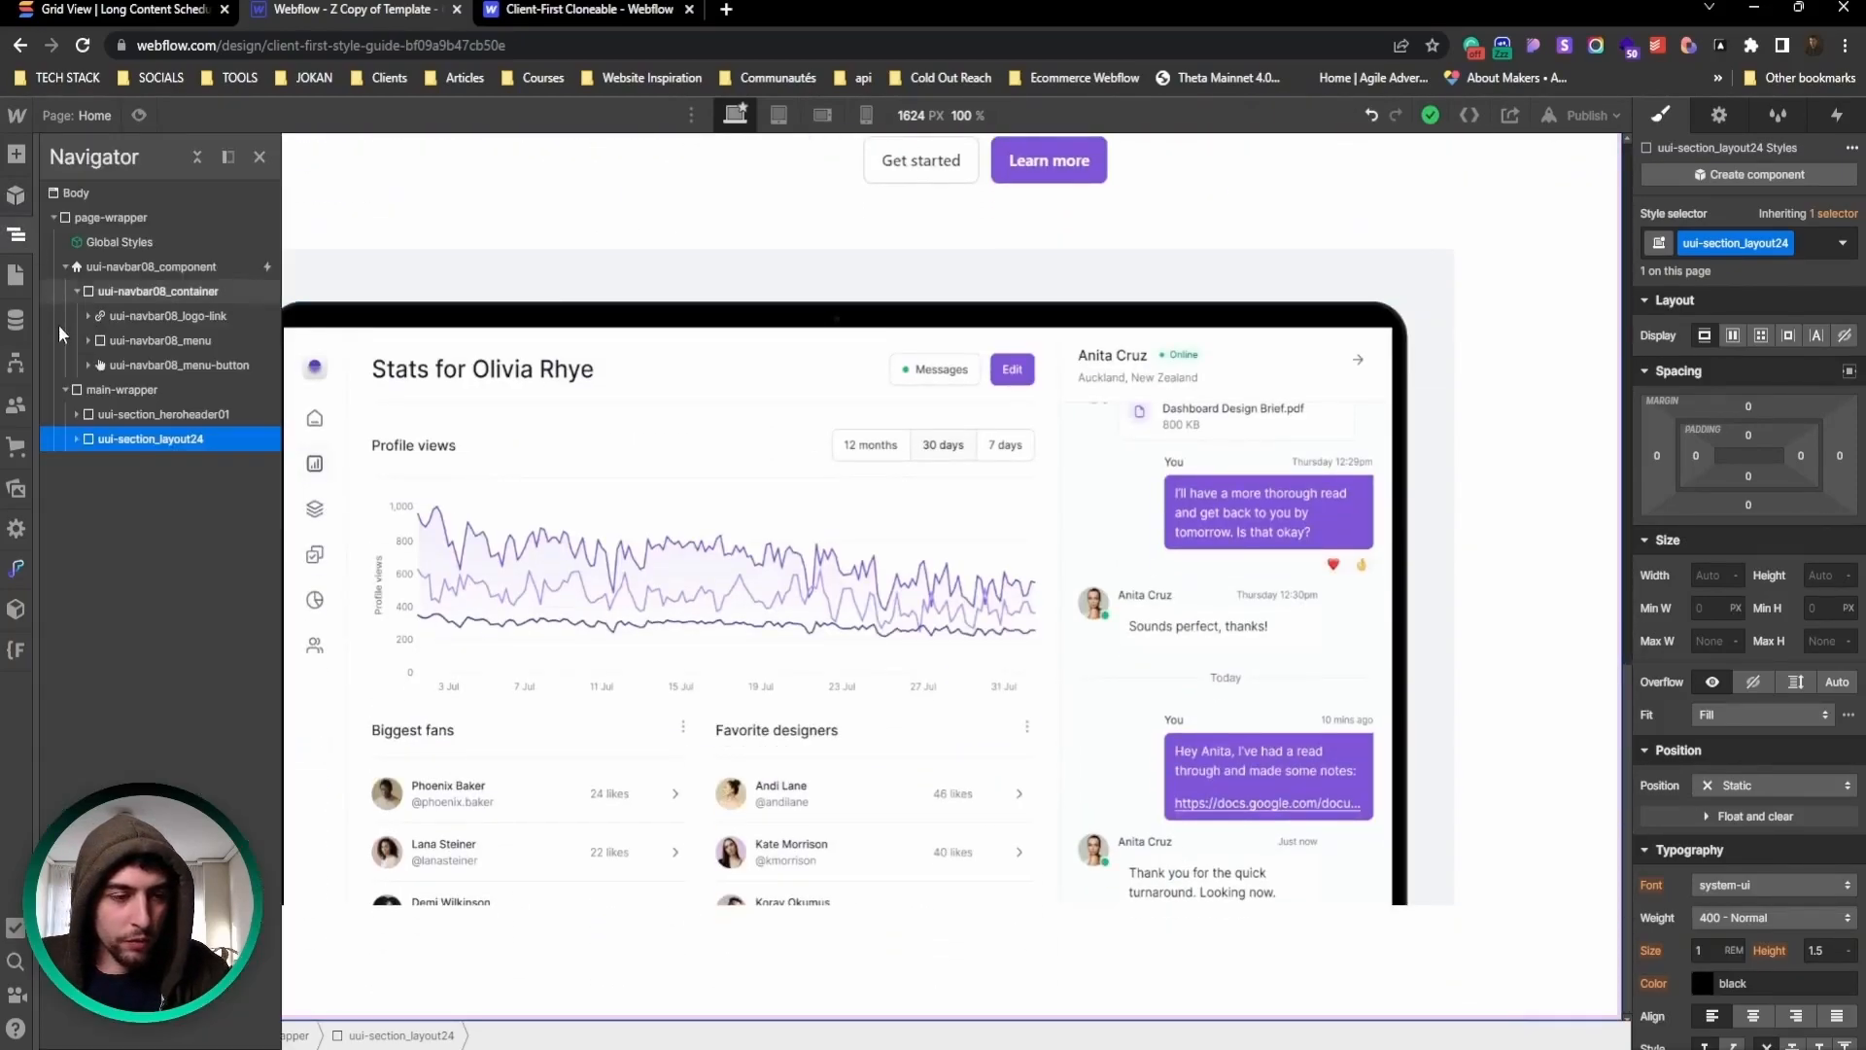
left_click(127, 409)
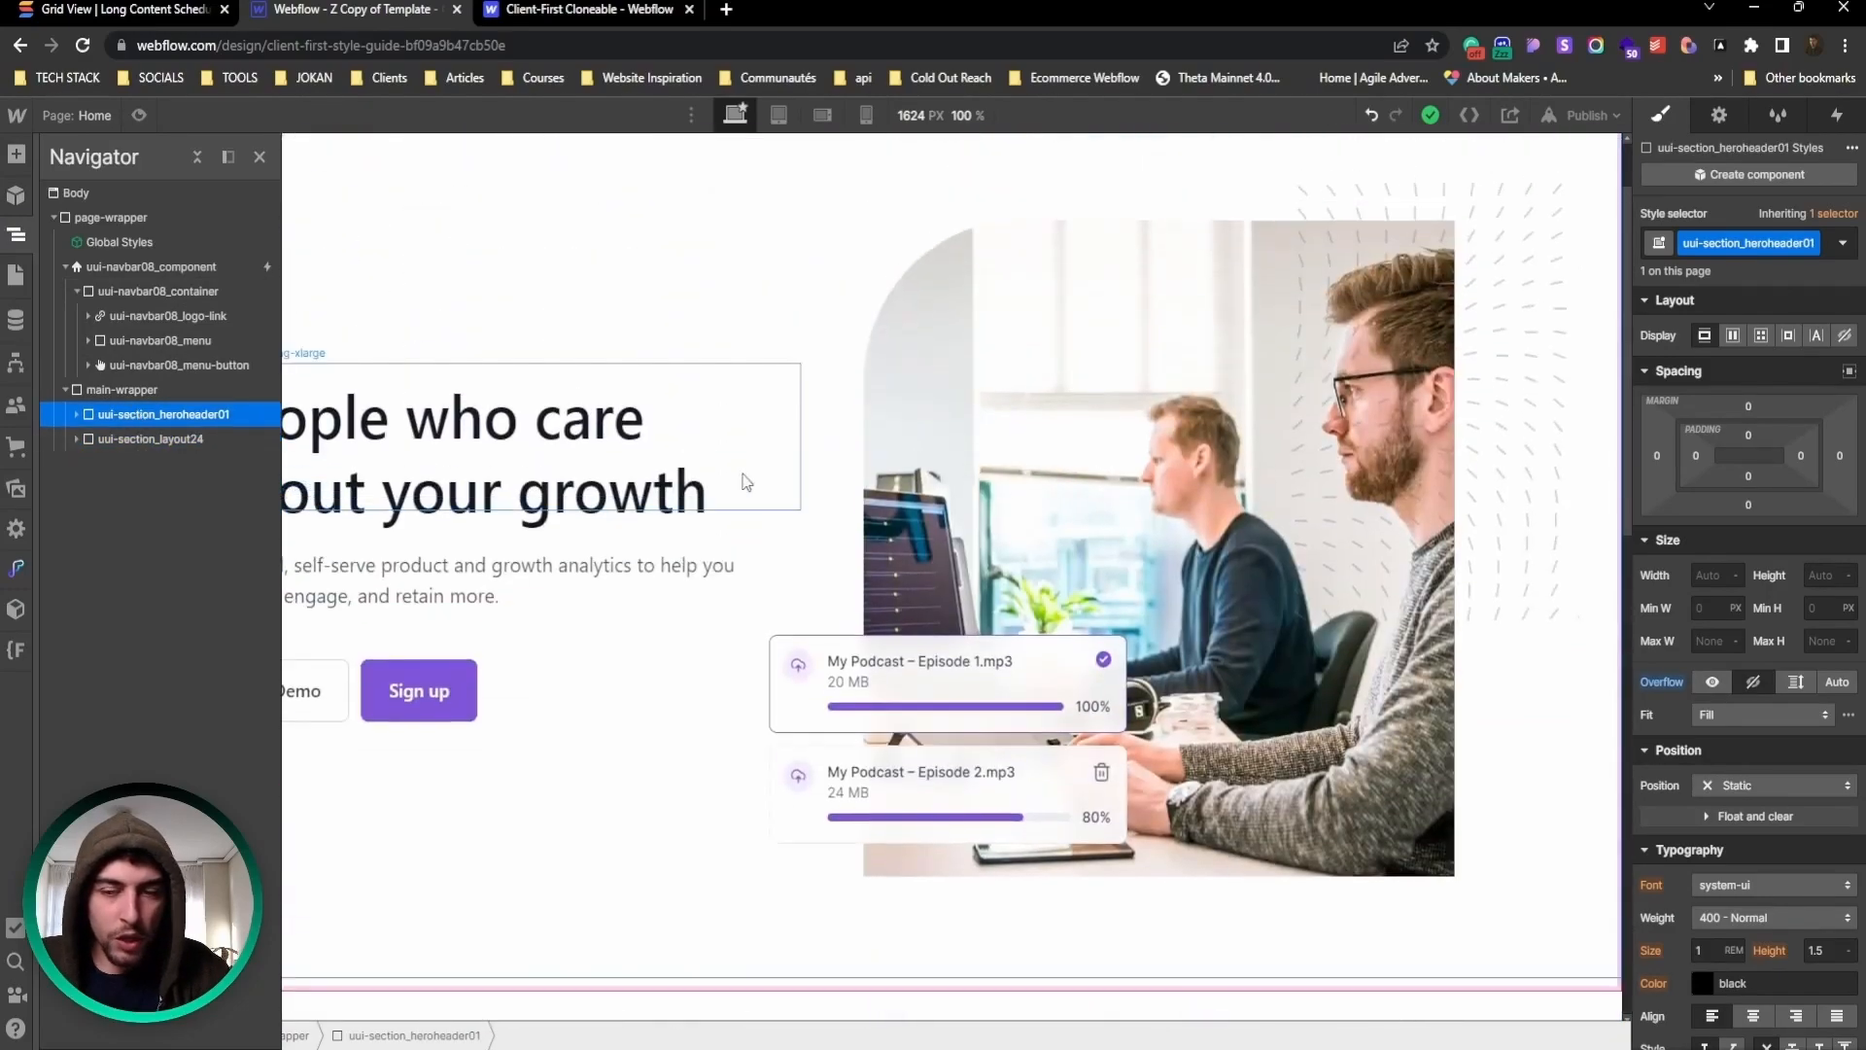
scroll(747, 482, "up", 2)
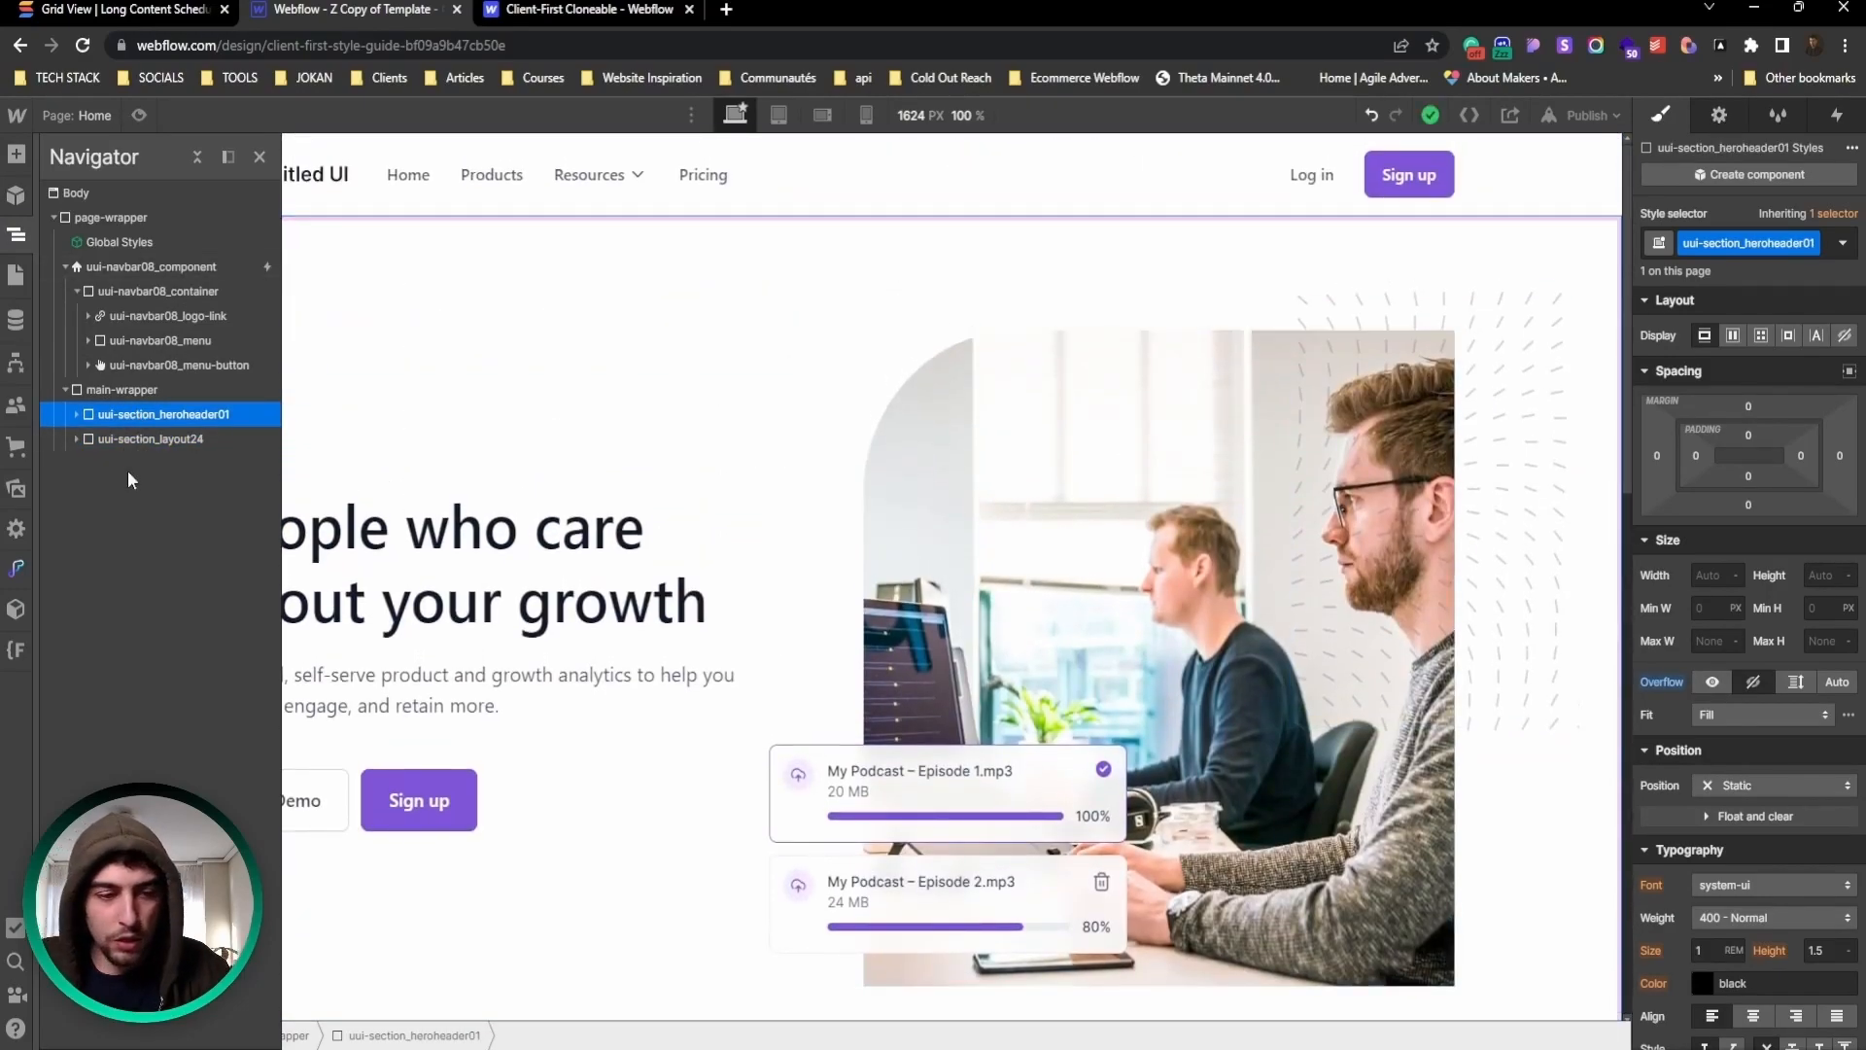
left_click(136, 438)
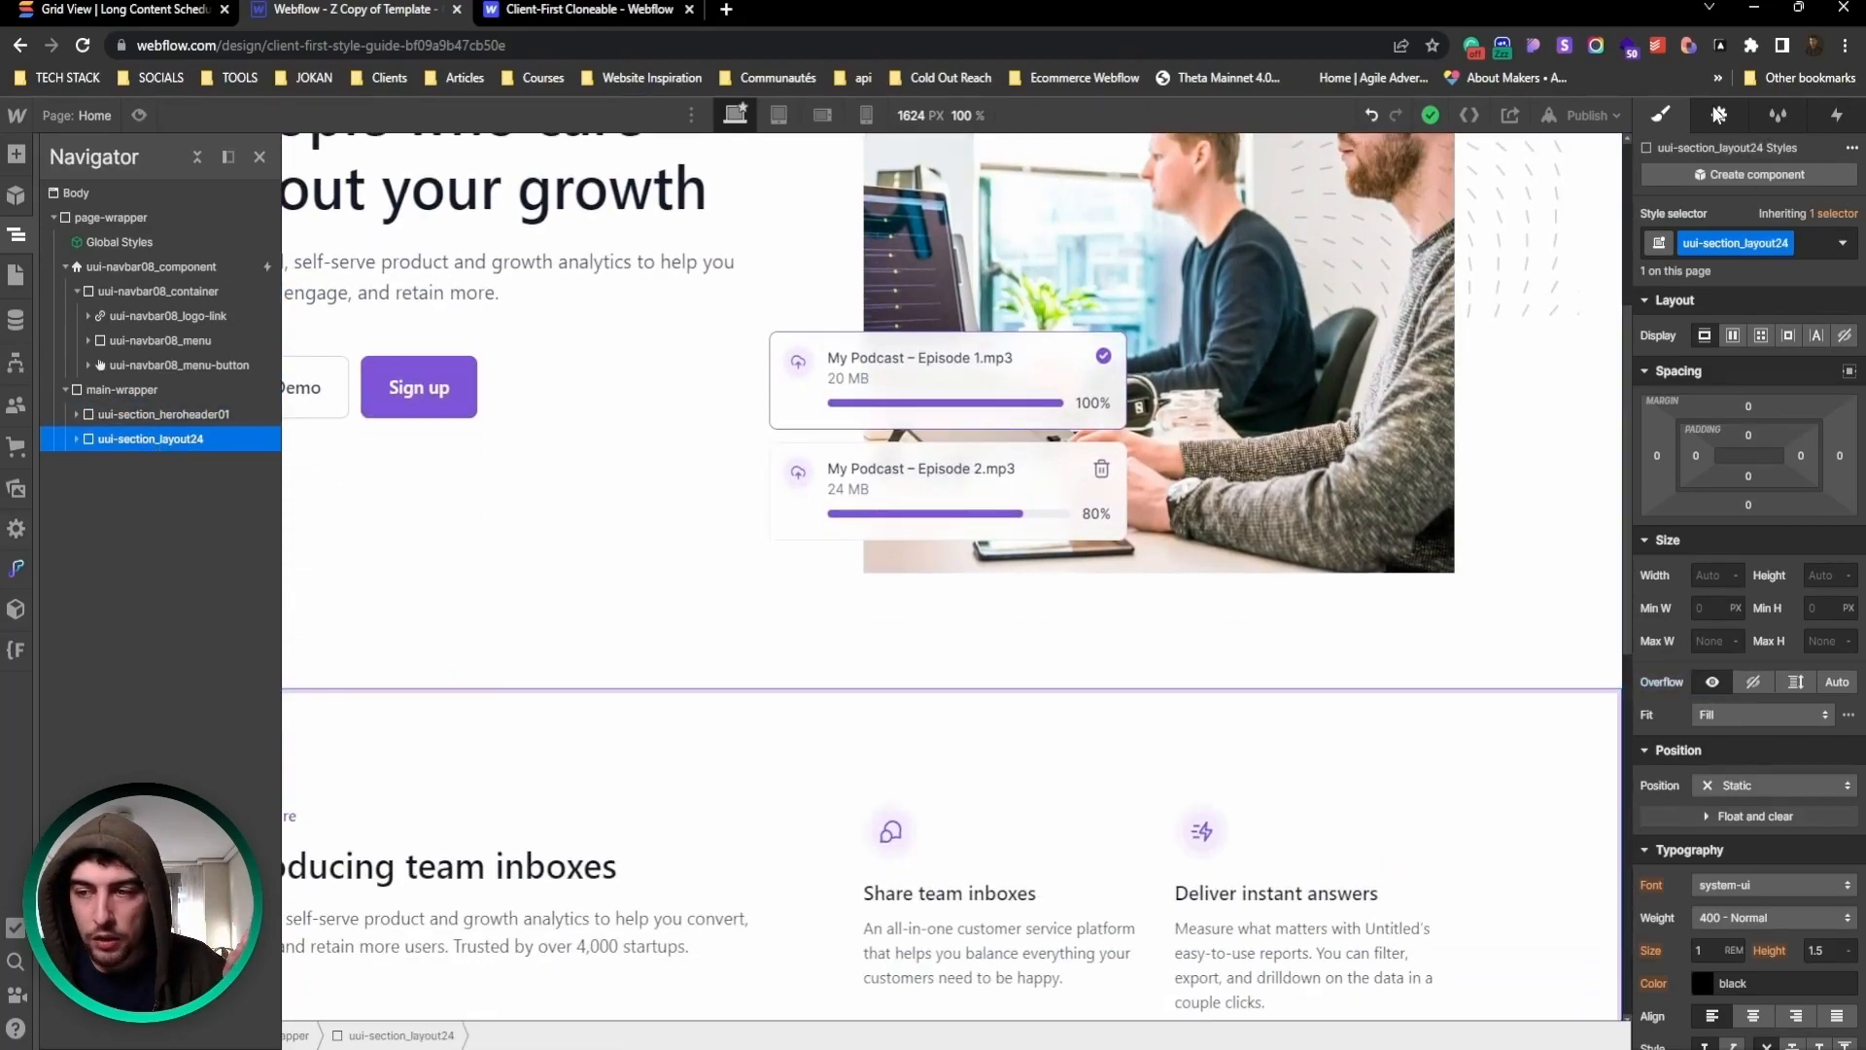
left_click(1718, 114)
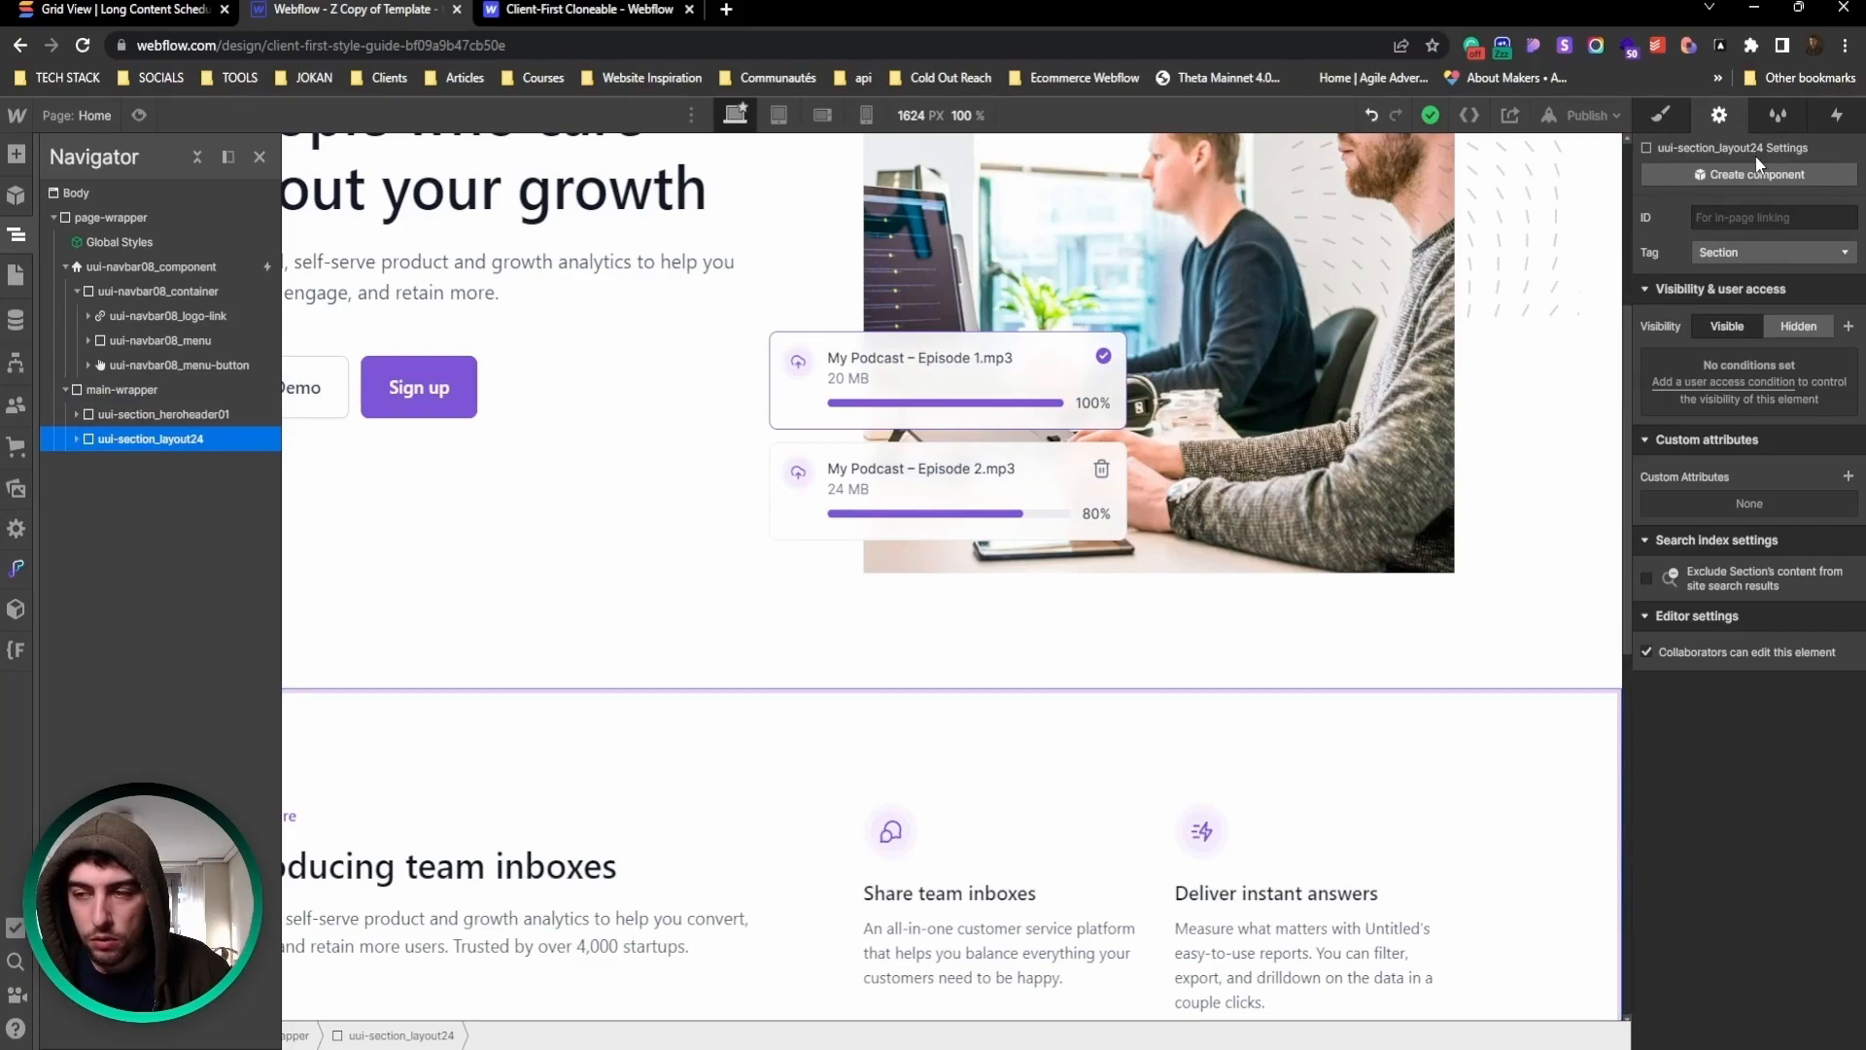
left_click(1658, 119)
left_click(1719, 115)
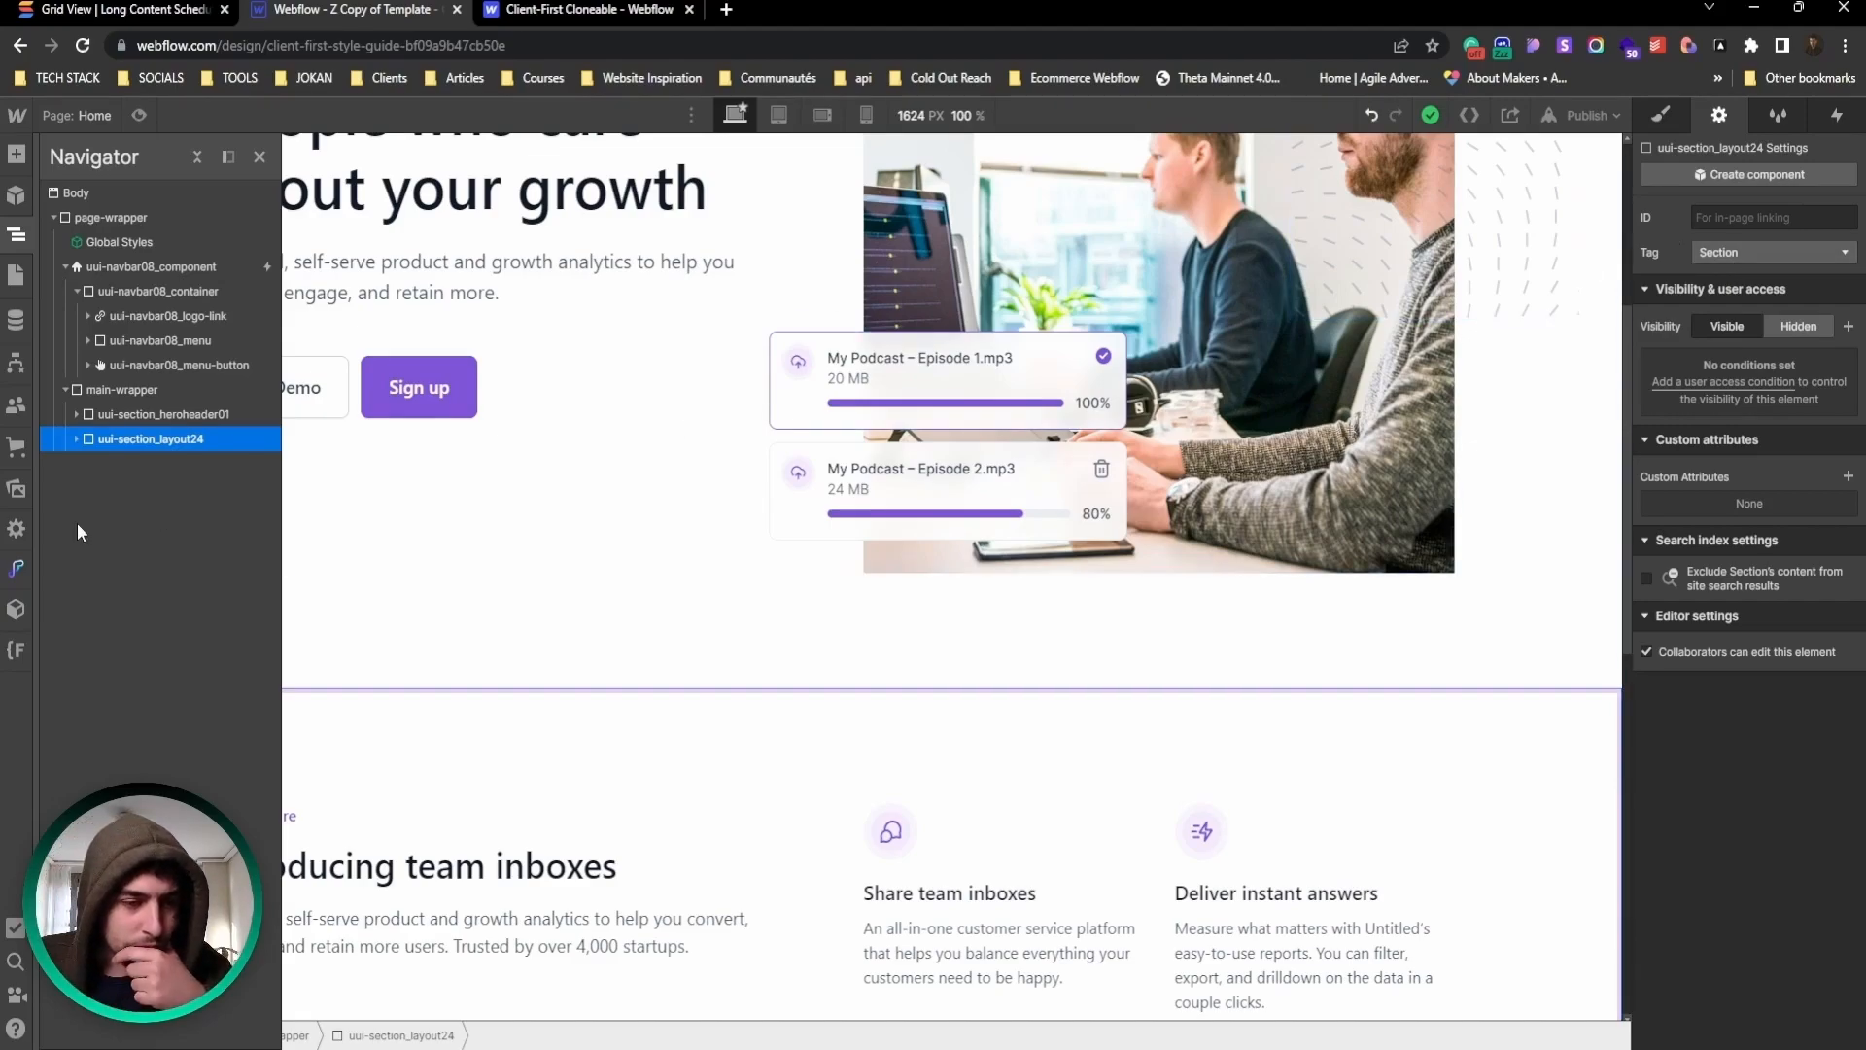
Step: Select main-wrapper and browse the Untitled UI layouts for further sections to place inside it
left_click(125, 384)
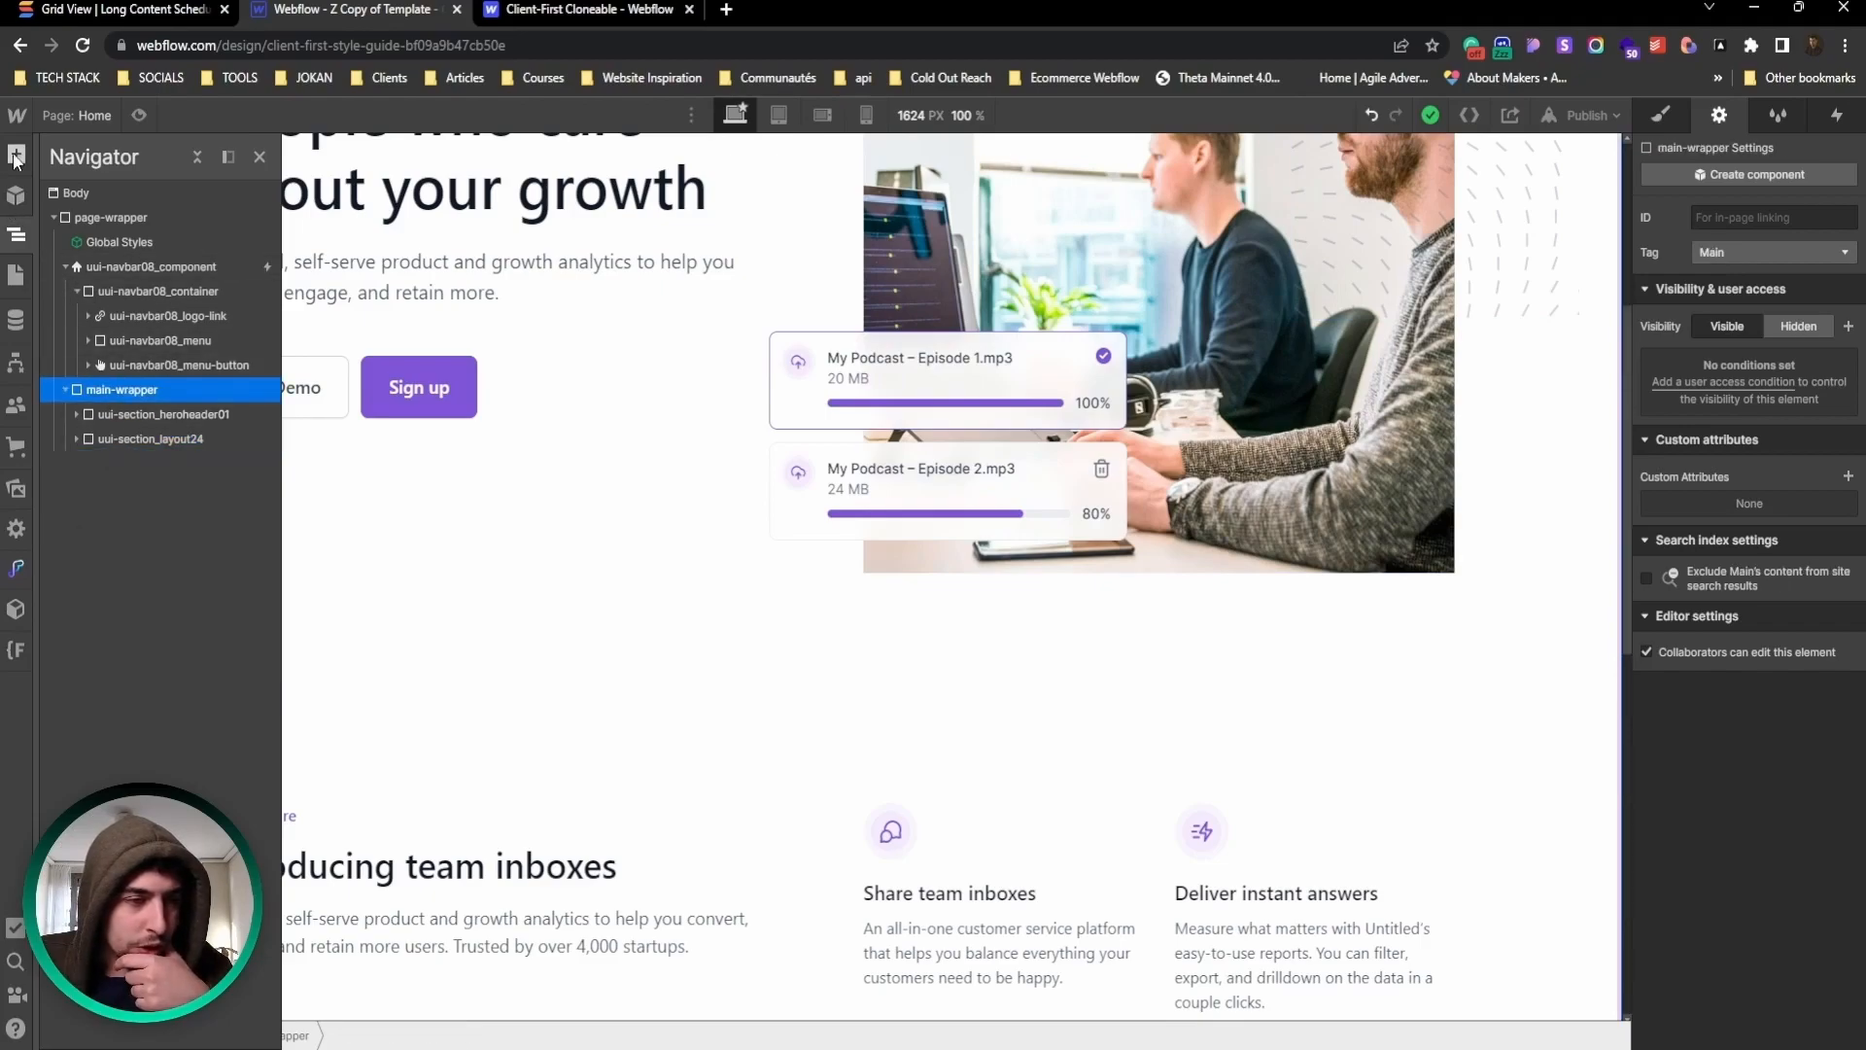
key("a")
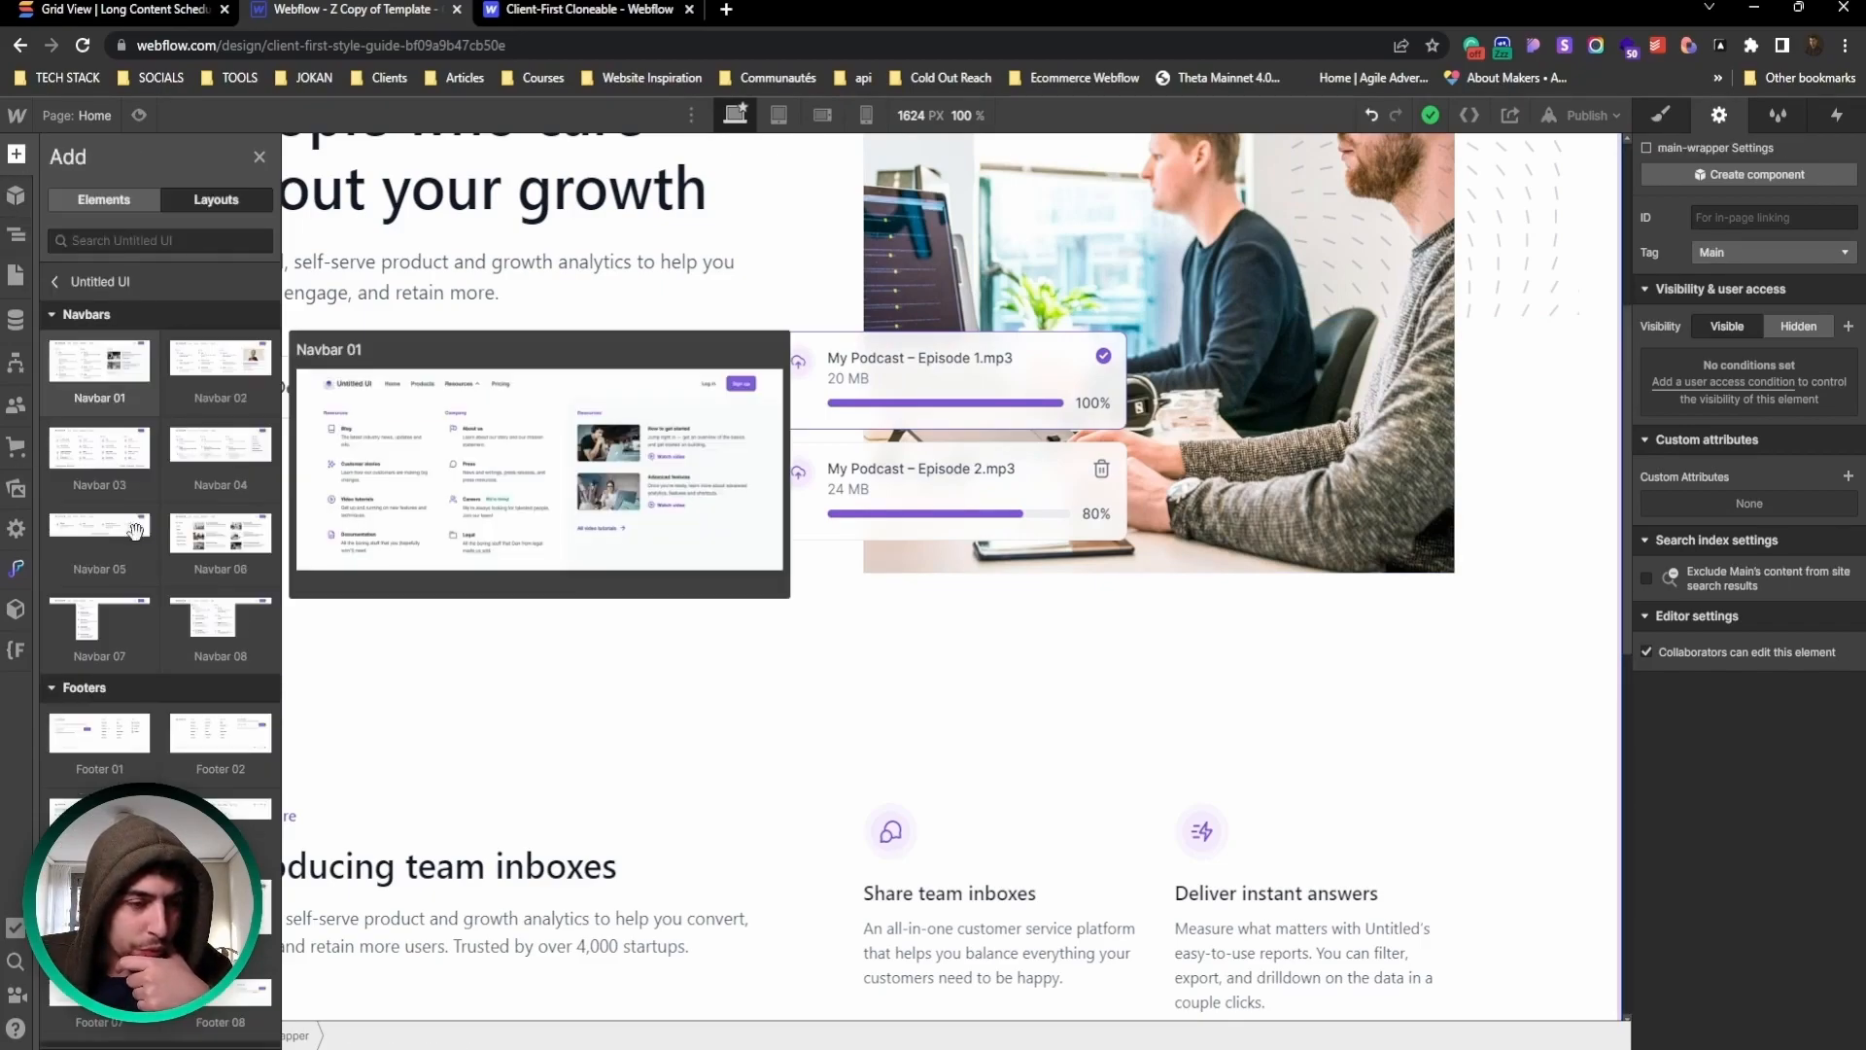
scroll(139, 623, "down", 1)
scroll(138, 623, "down", 10)
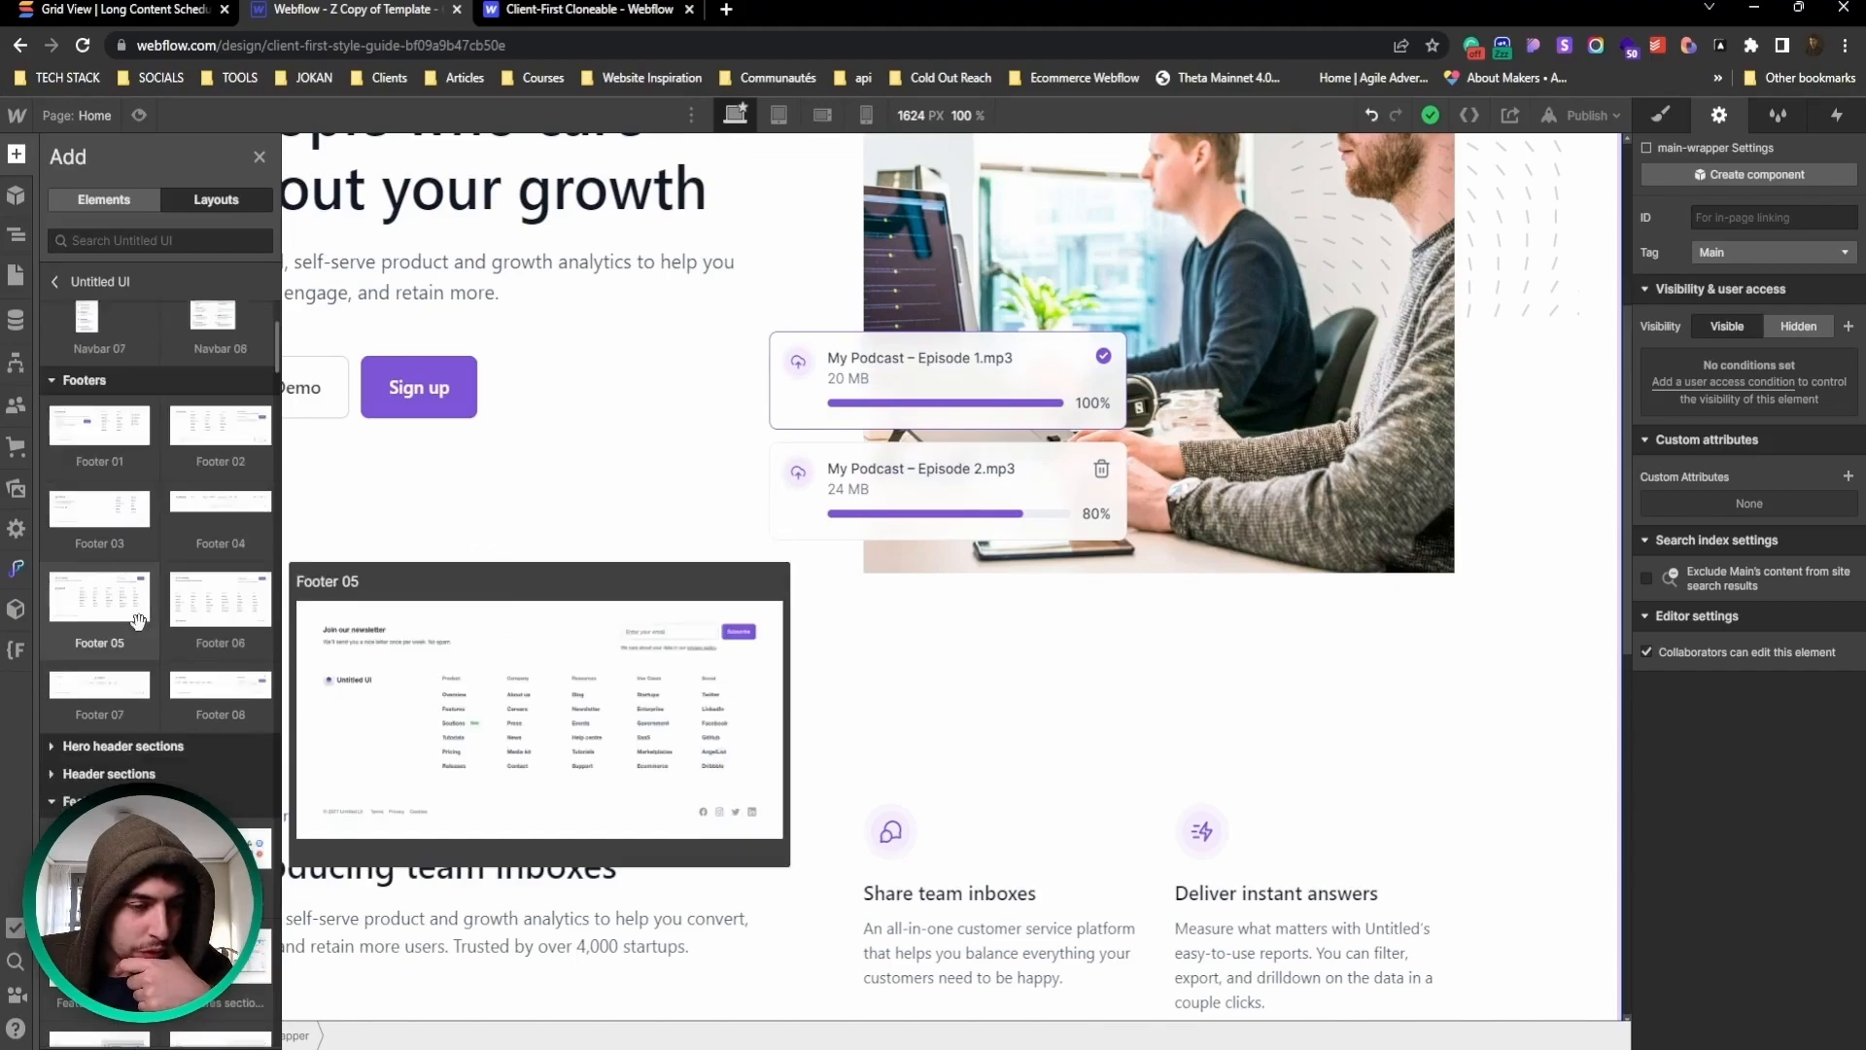
scroll(109, 678, "down", 5)
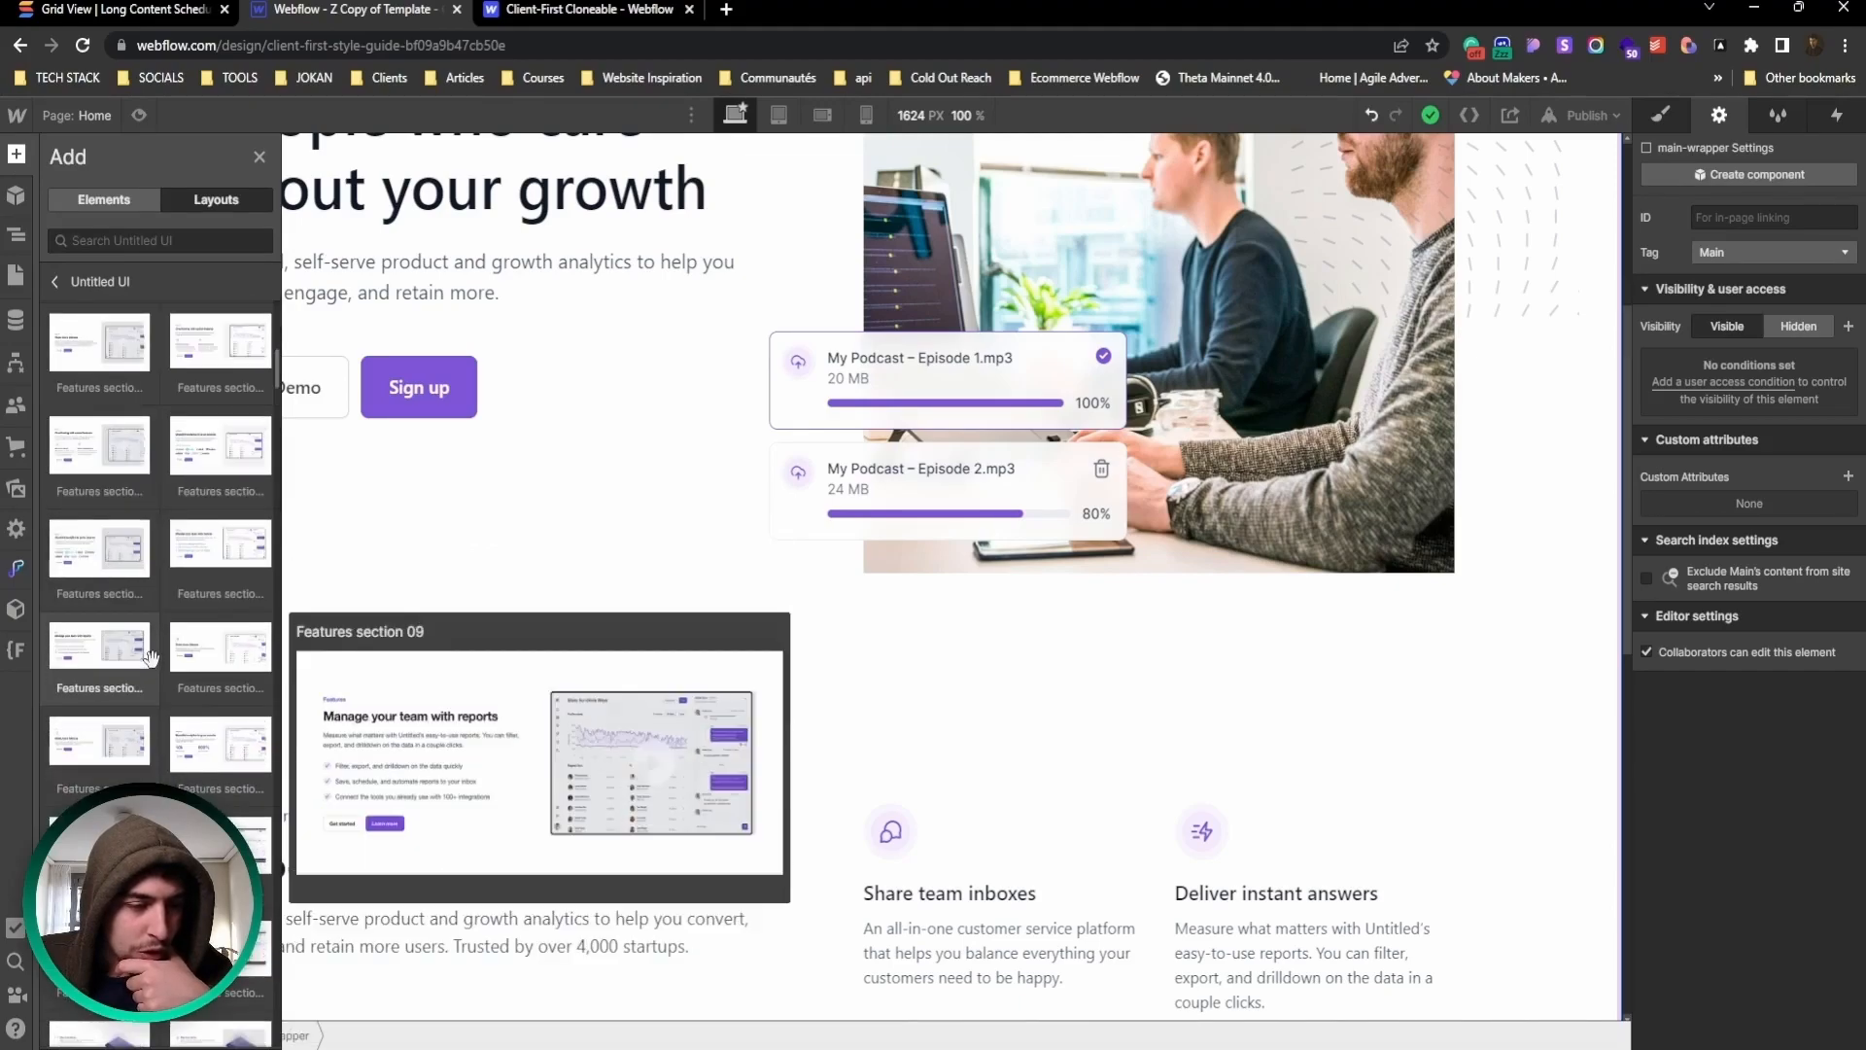
scroll(1096, 593, "down", 2)
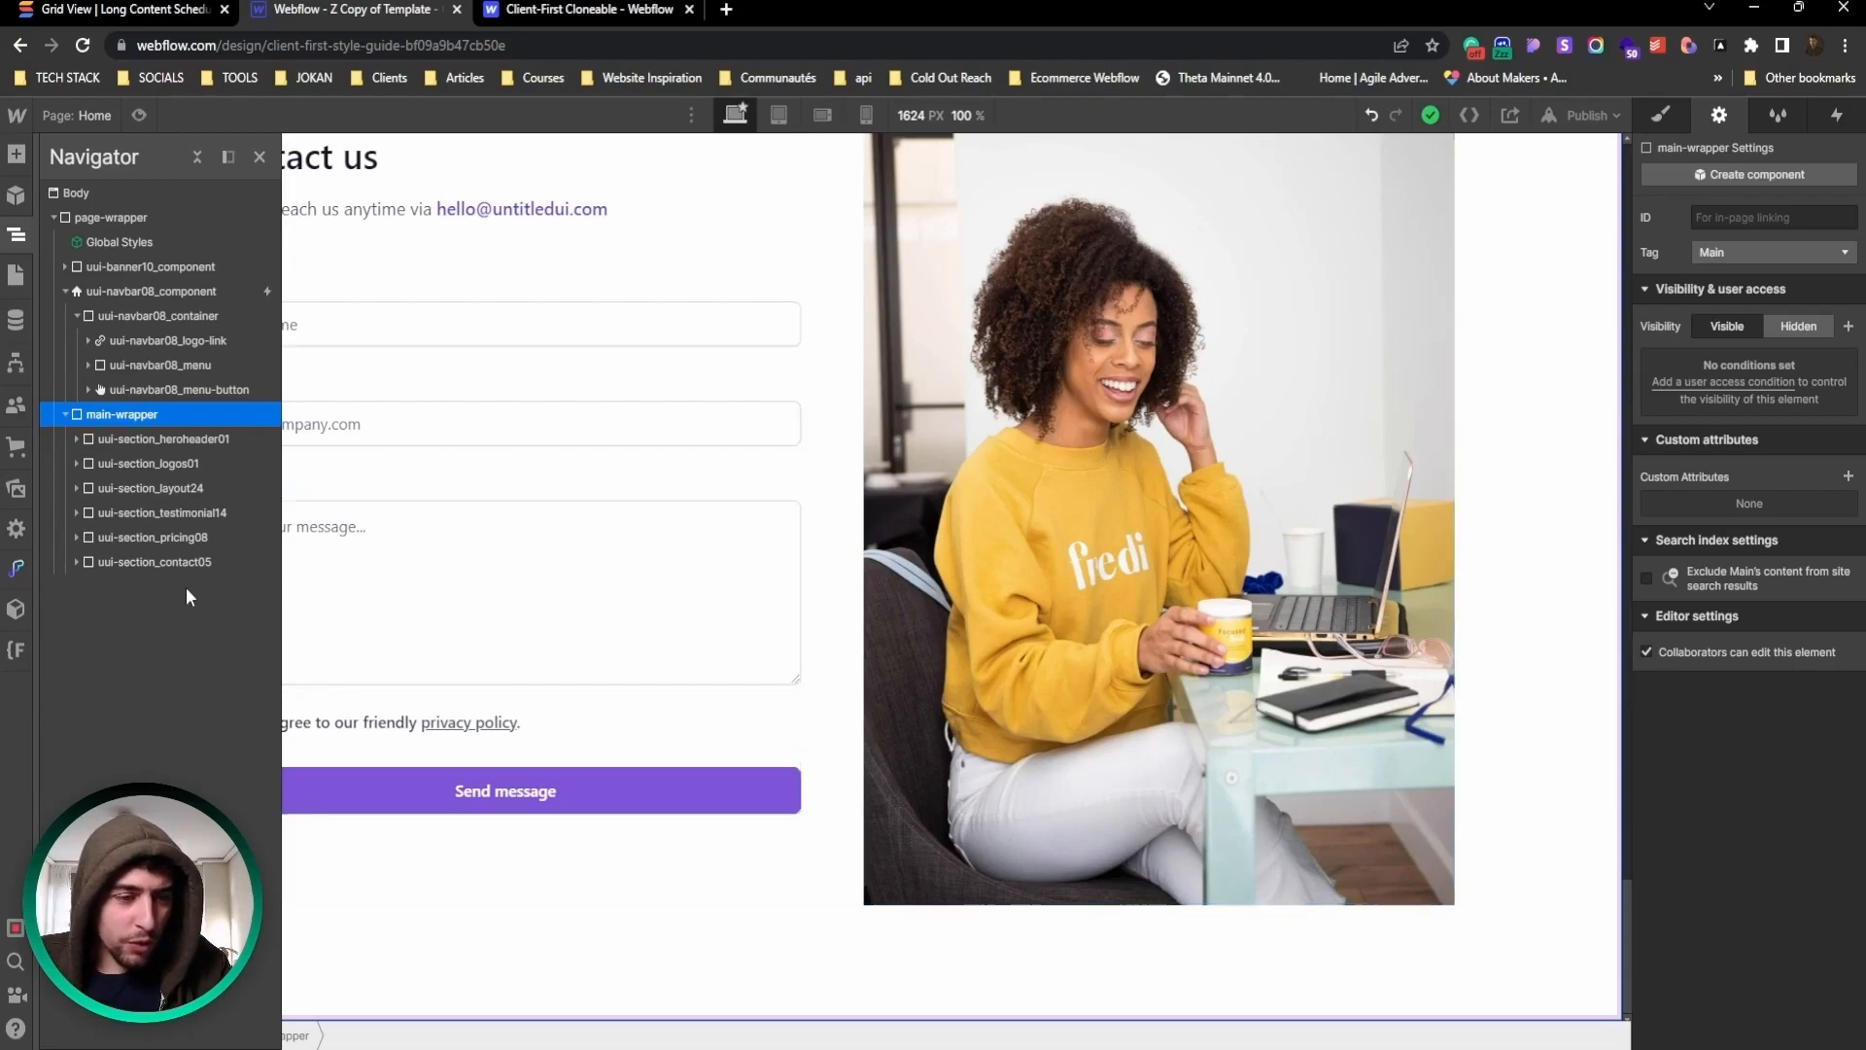
Step: Collapse main-wrapper and uui-navbar08_component in the element tree, and insert the Footer 02 layout inside page-wrapper, directly below main-wrapper
left_click(65, 414)
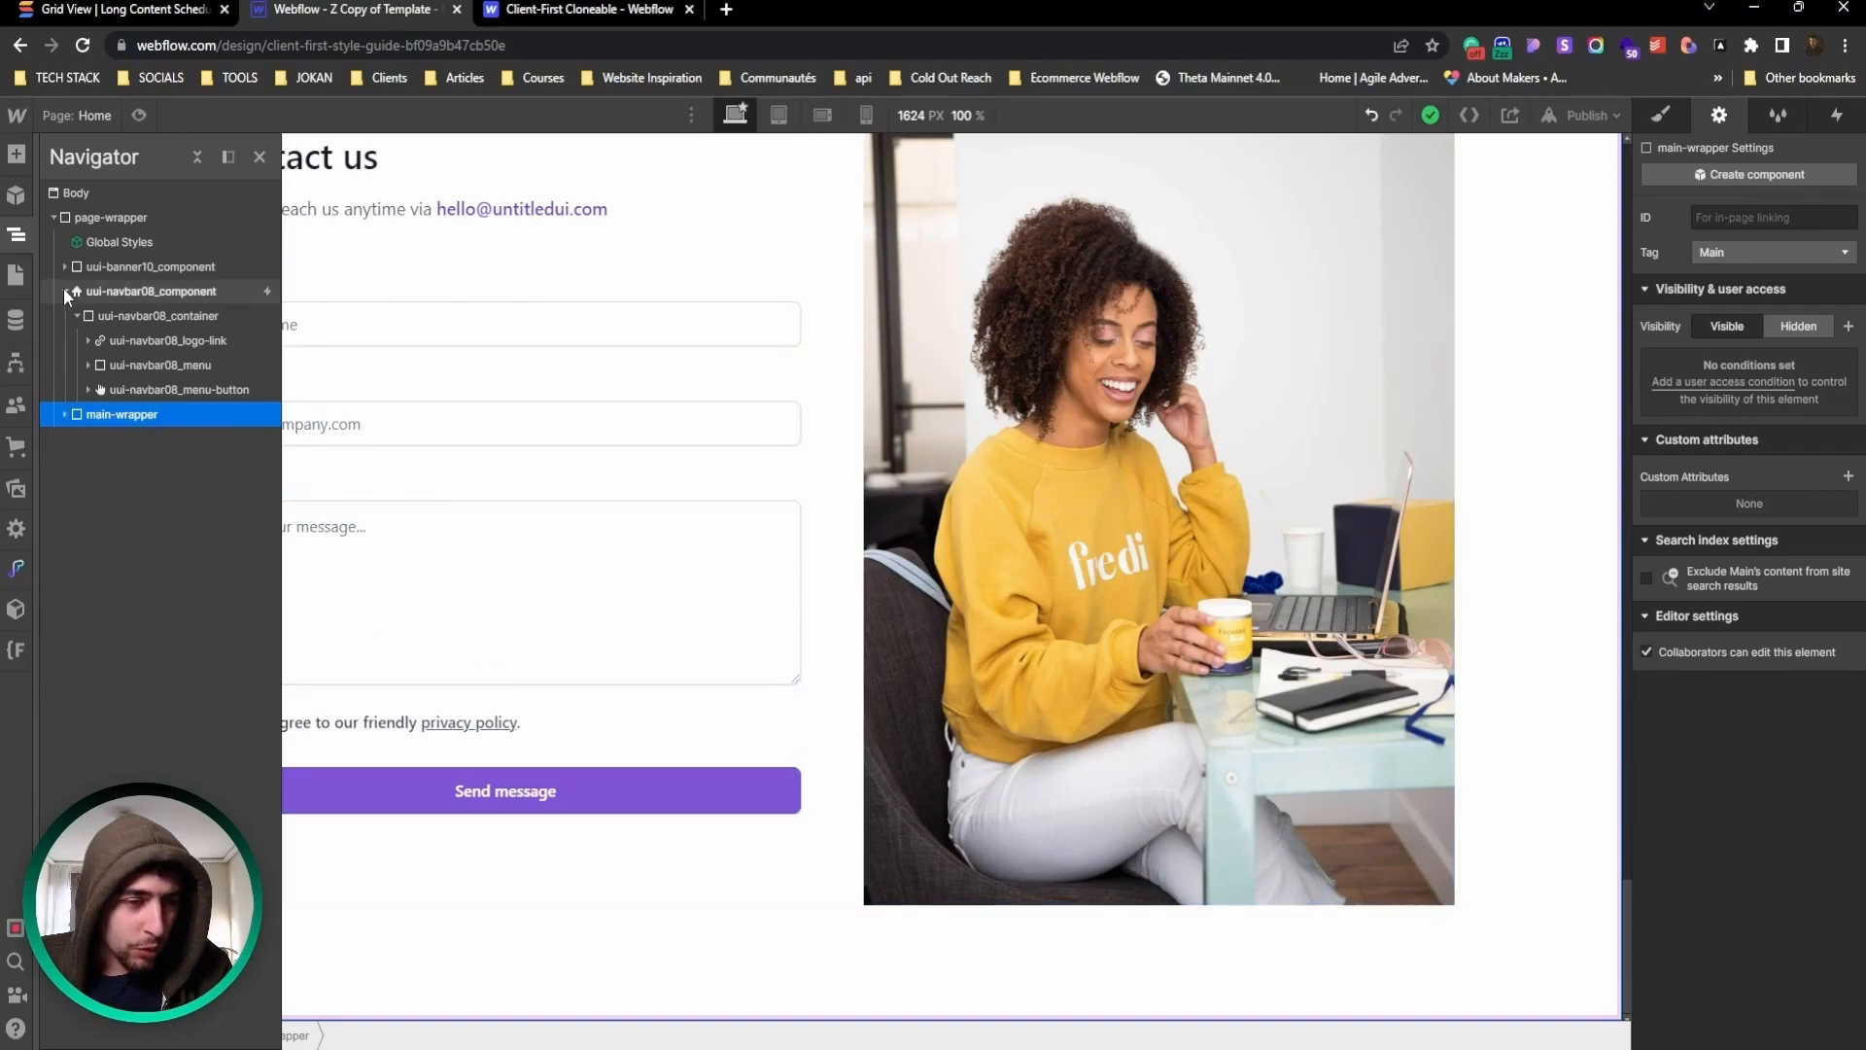
left_click(65, 291)
left_click(17, 154)
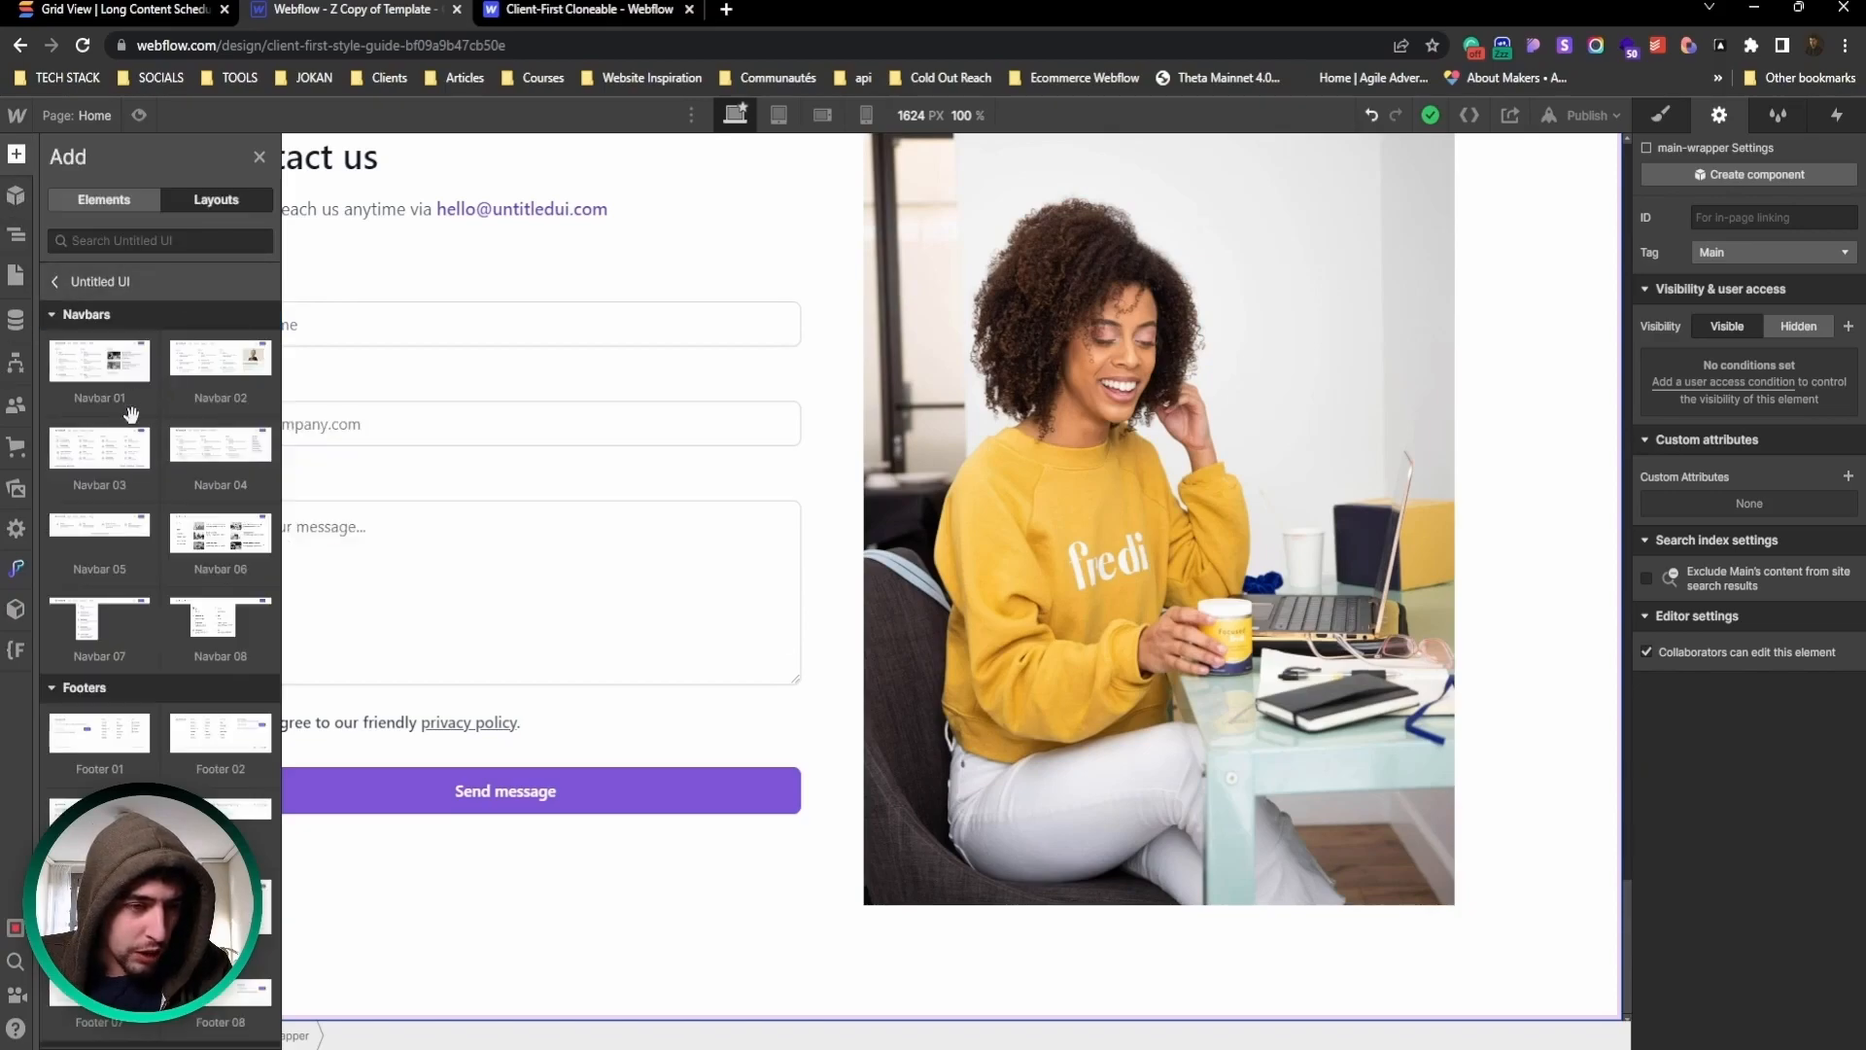
scroll(124, 379, "down", 7)
scroll(126, 371, "down", 6)
scroll(134, 377, "up", 5)
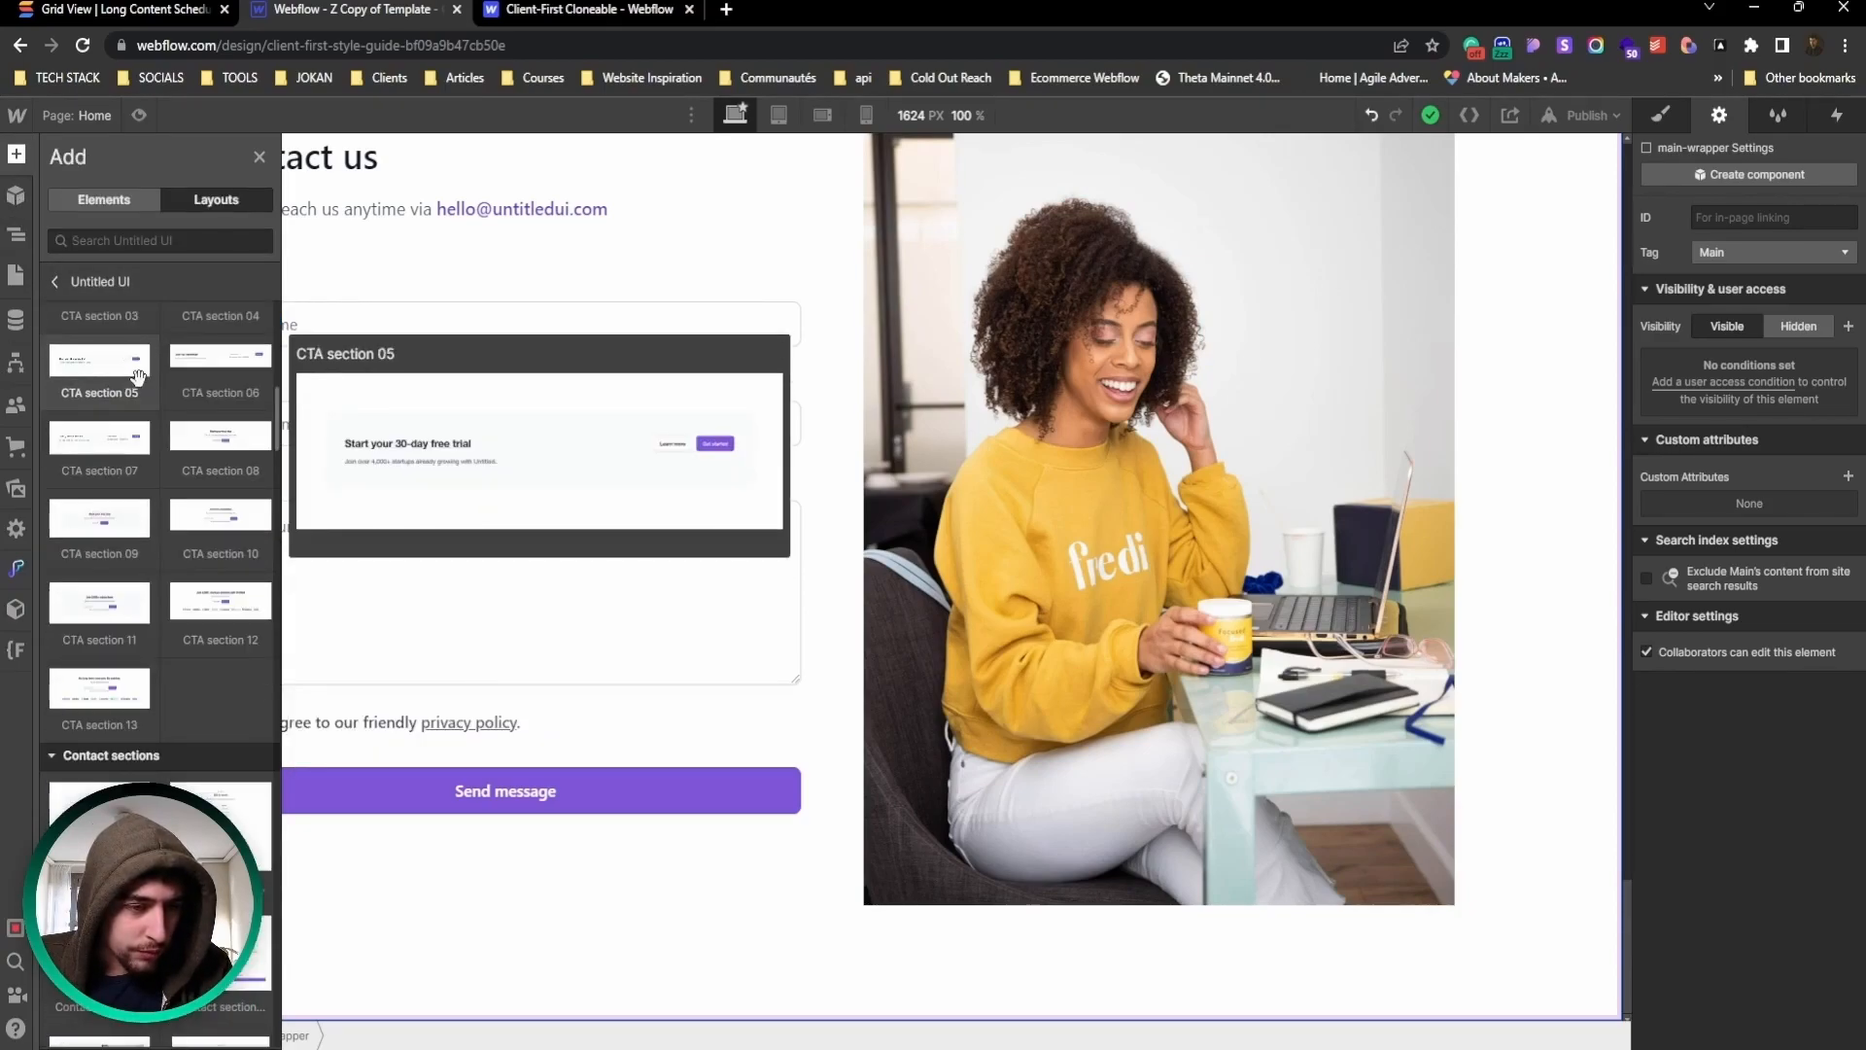
scroll(128, 401, "up", 2)
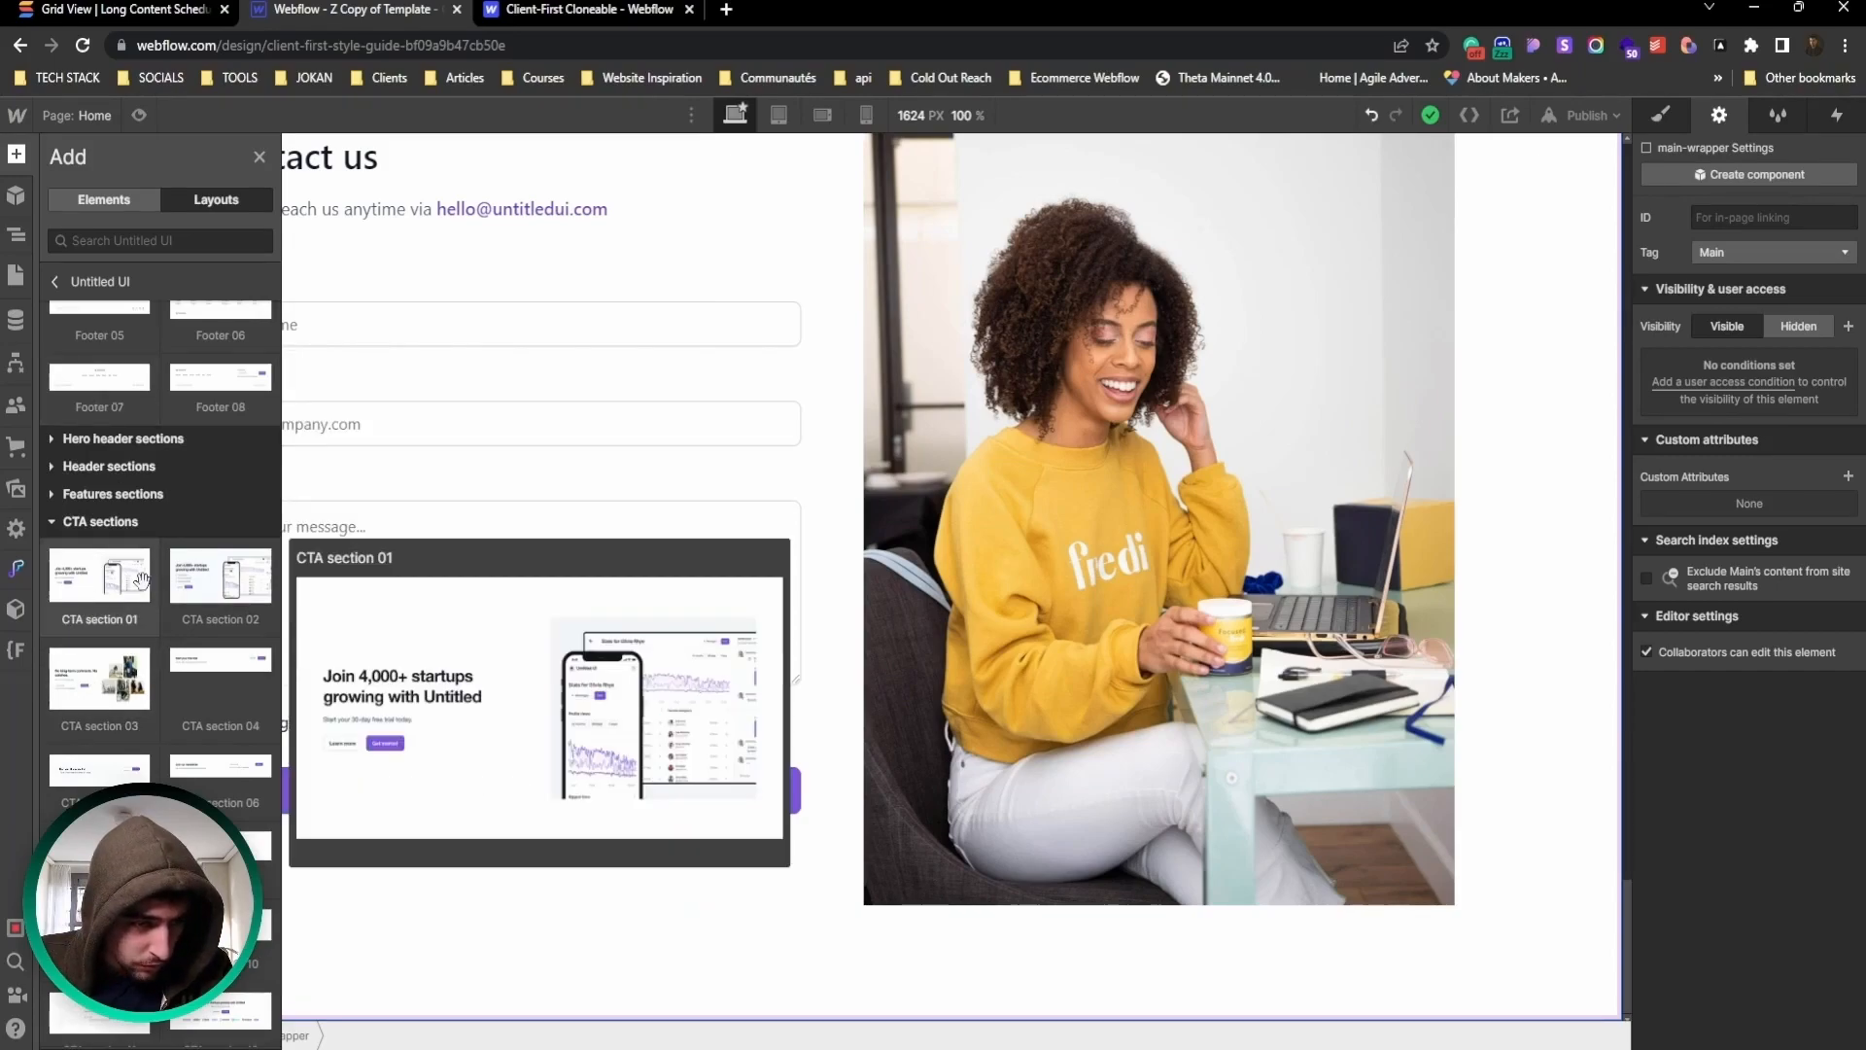
scroll(132, 582, "down", 5)
scroll(132, 584, "up", 6)
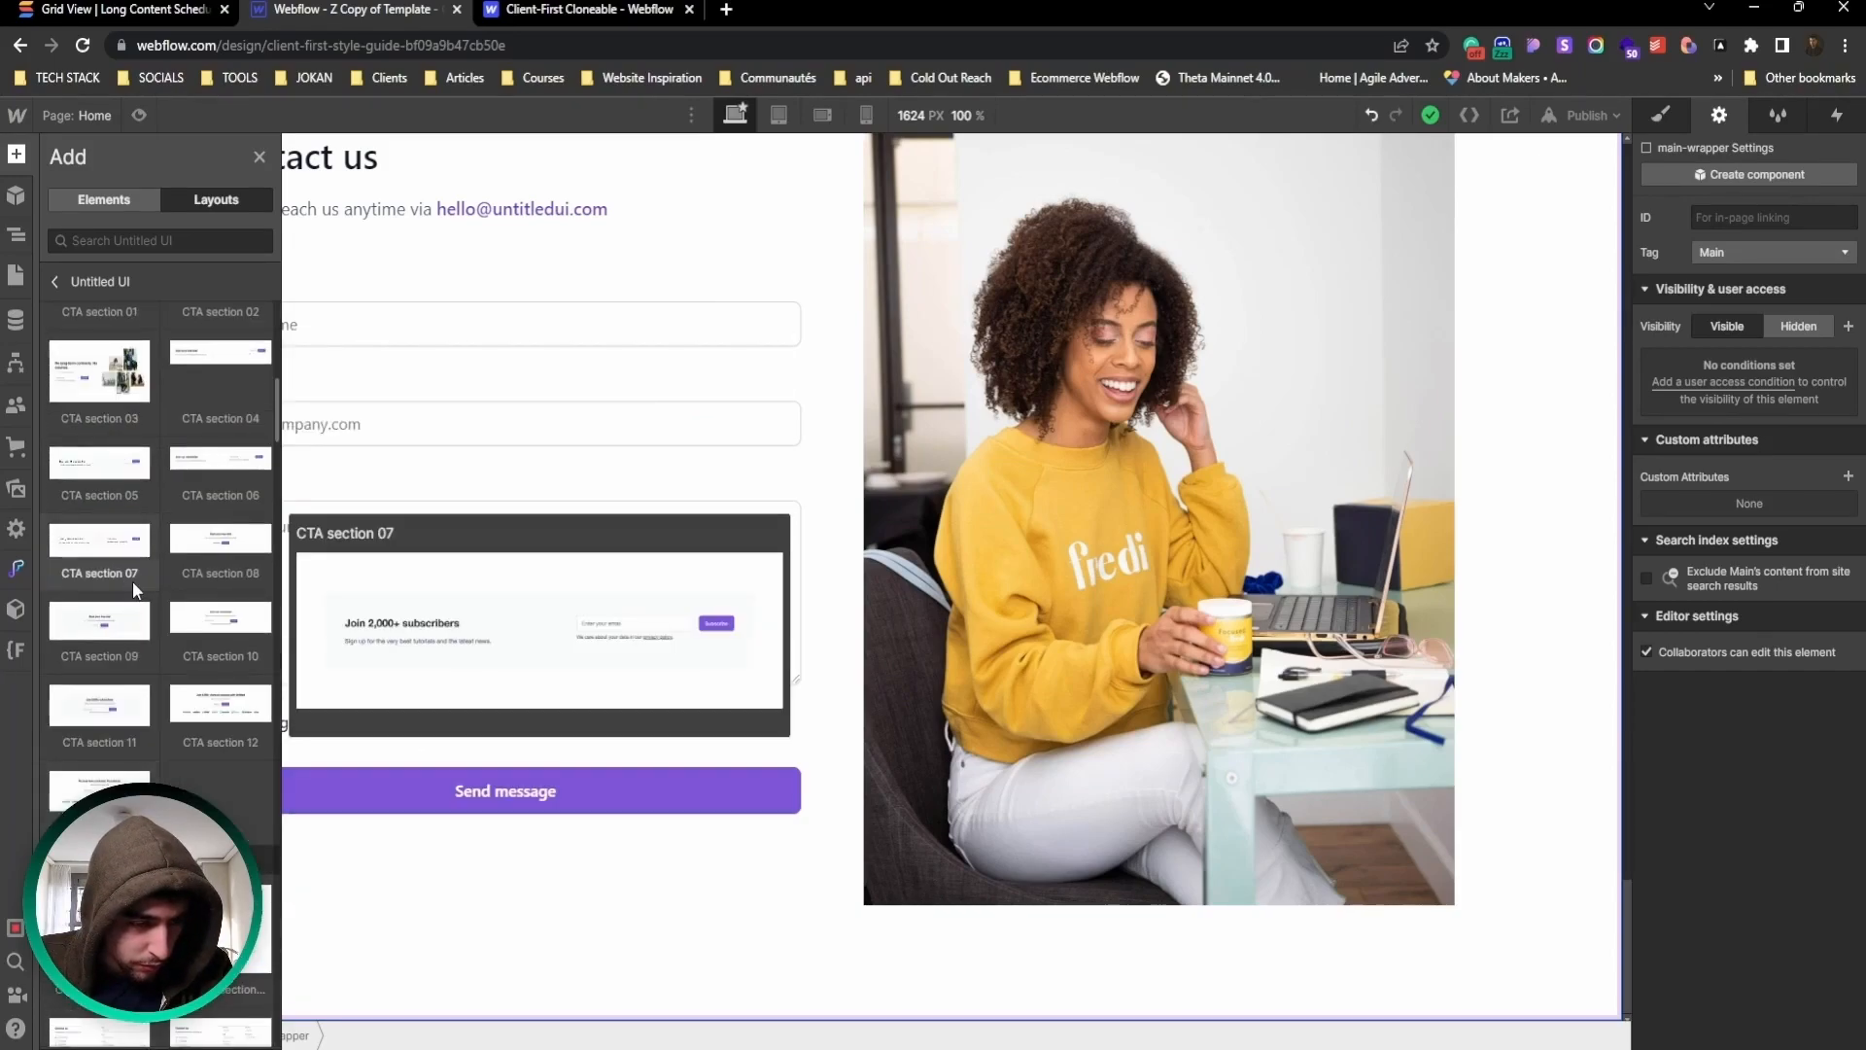
scroll(135, 588, "up", 4)
left_click_drag(202, 627, 119, 497)
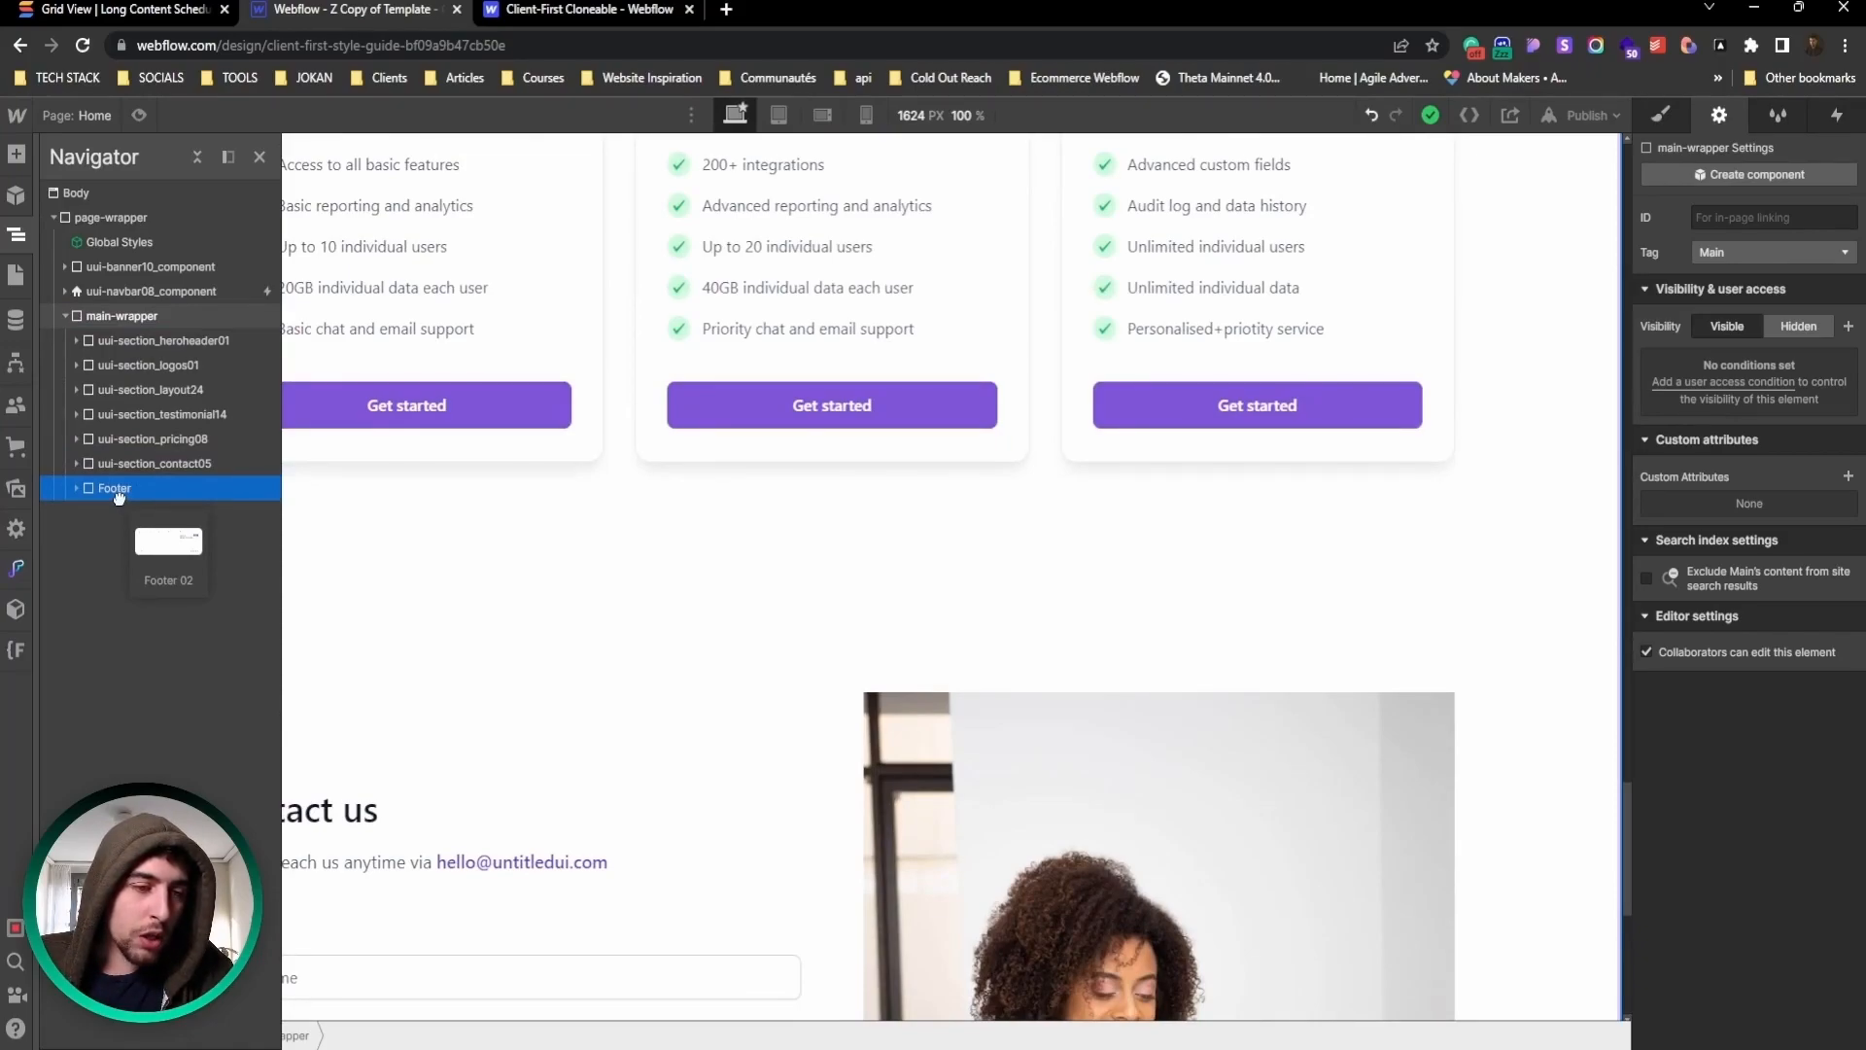
mouse_move(119, 498)
left_mouse_down()
mouse_move(97, 482)
mouse_move(129, 484)
mouse_move(69, 488)
mouse_move(100, 487)
left_mouse_up()
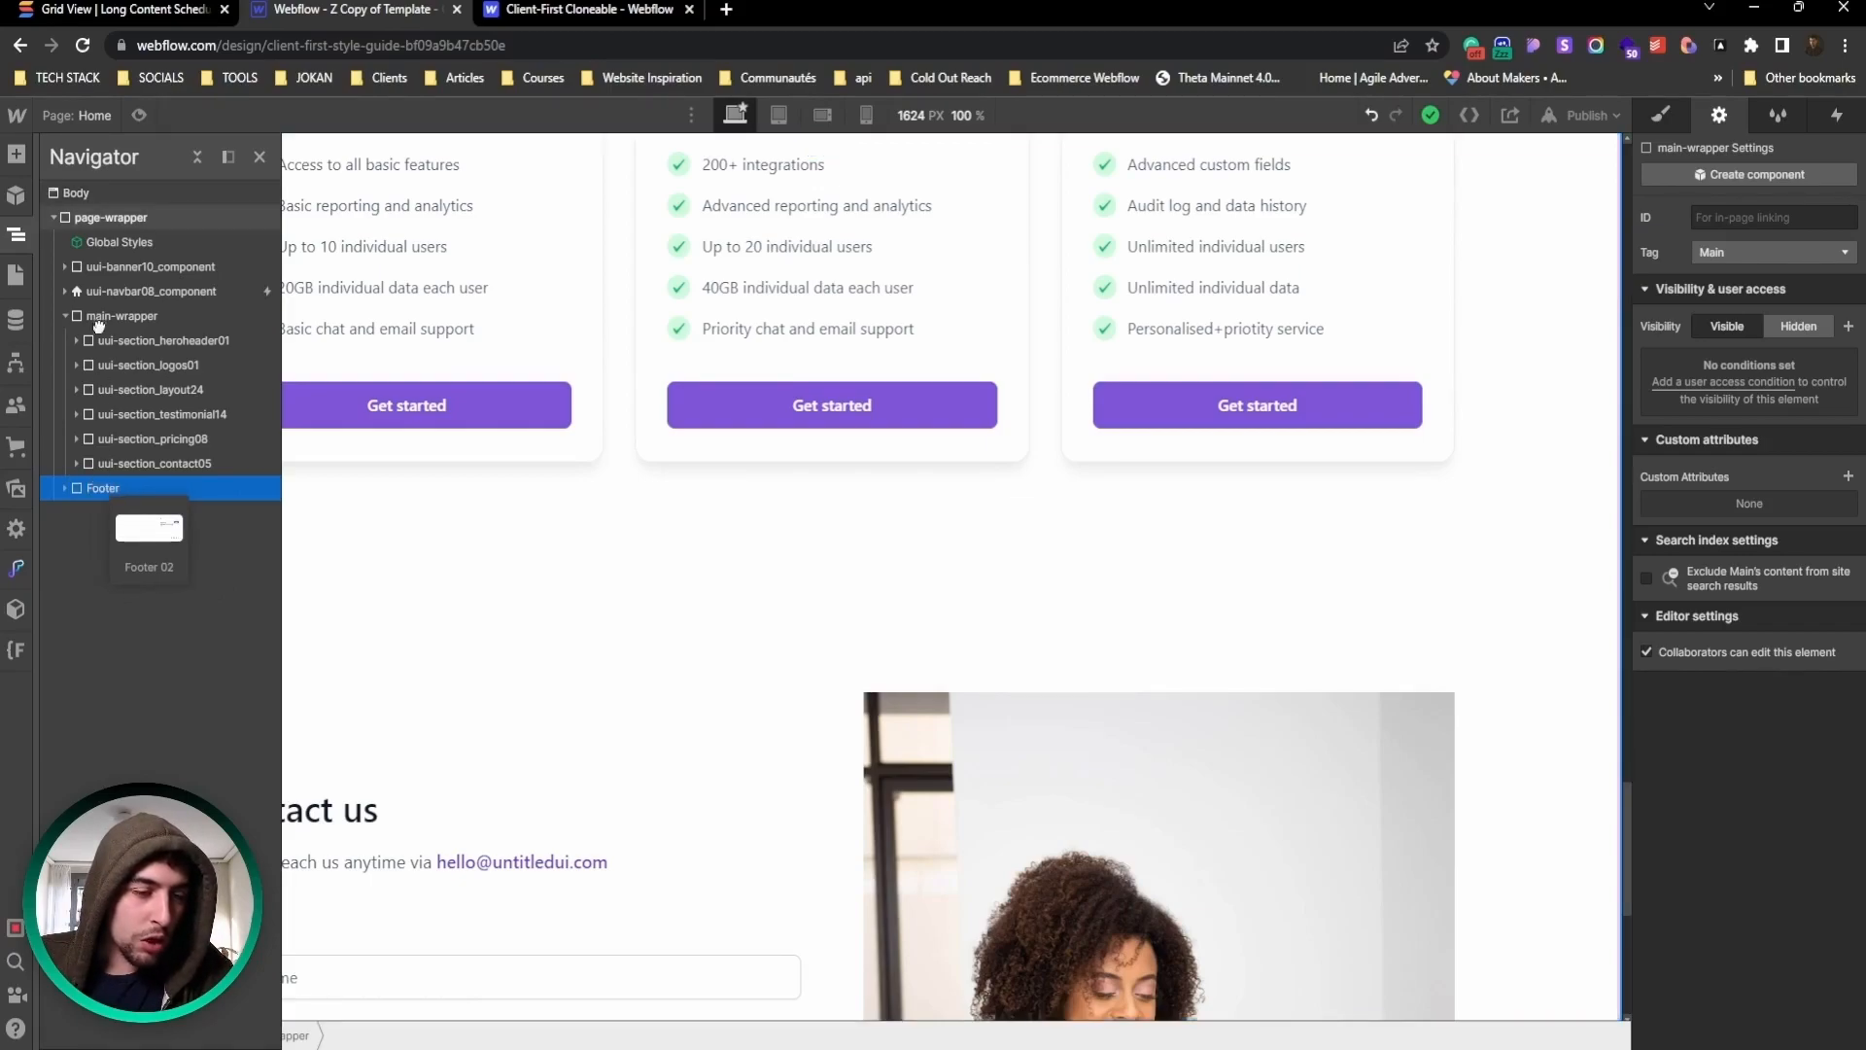
left_click_drag(98, 287, 91, 286)
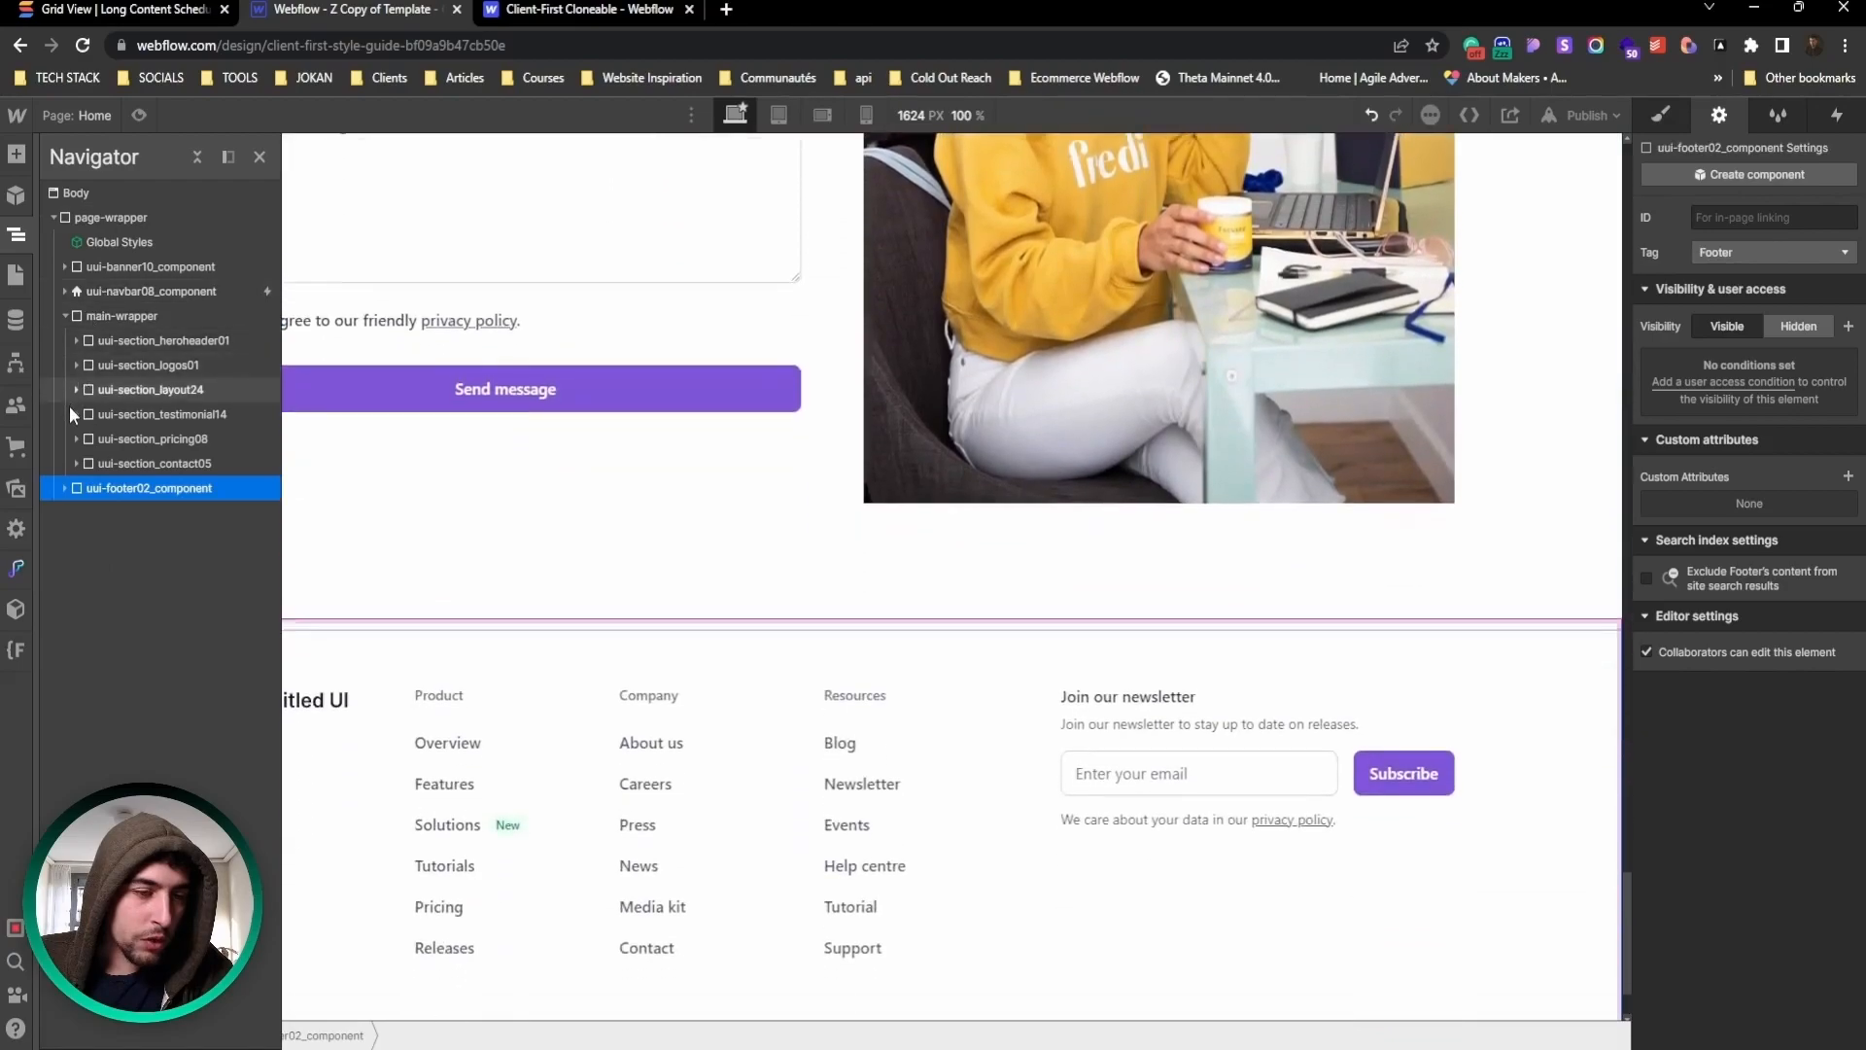
Step: Collapse main-wrapper in the element tree, and display the style settings of uui-footer02_component with the full canvas in view
left_click(64, 317)
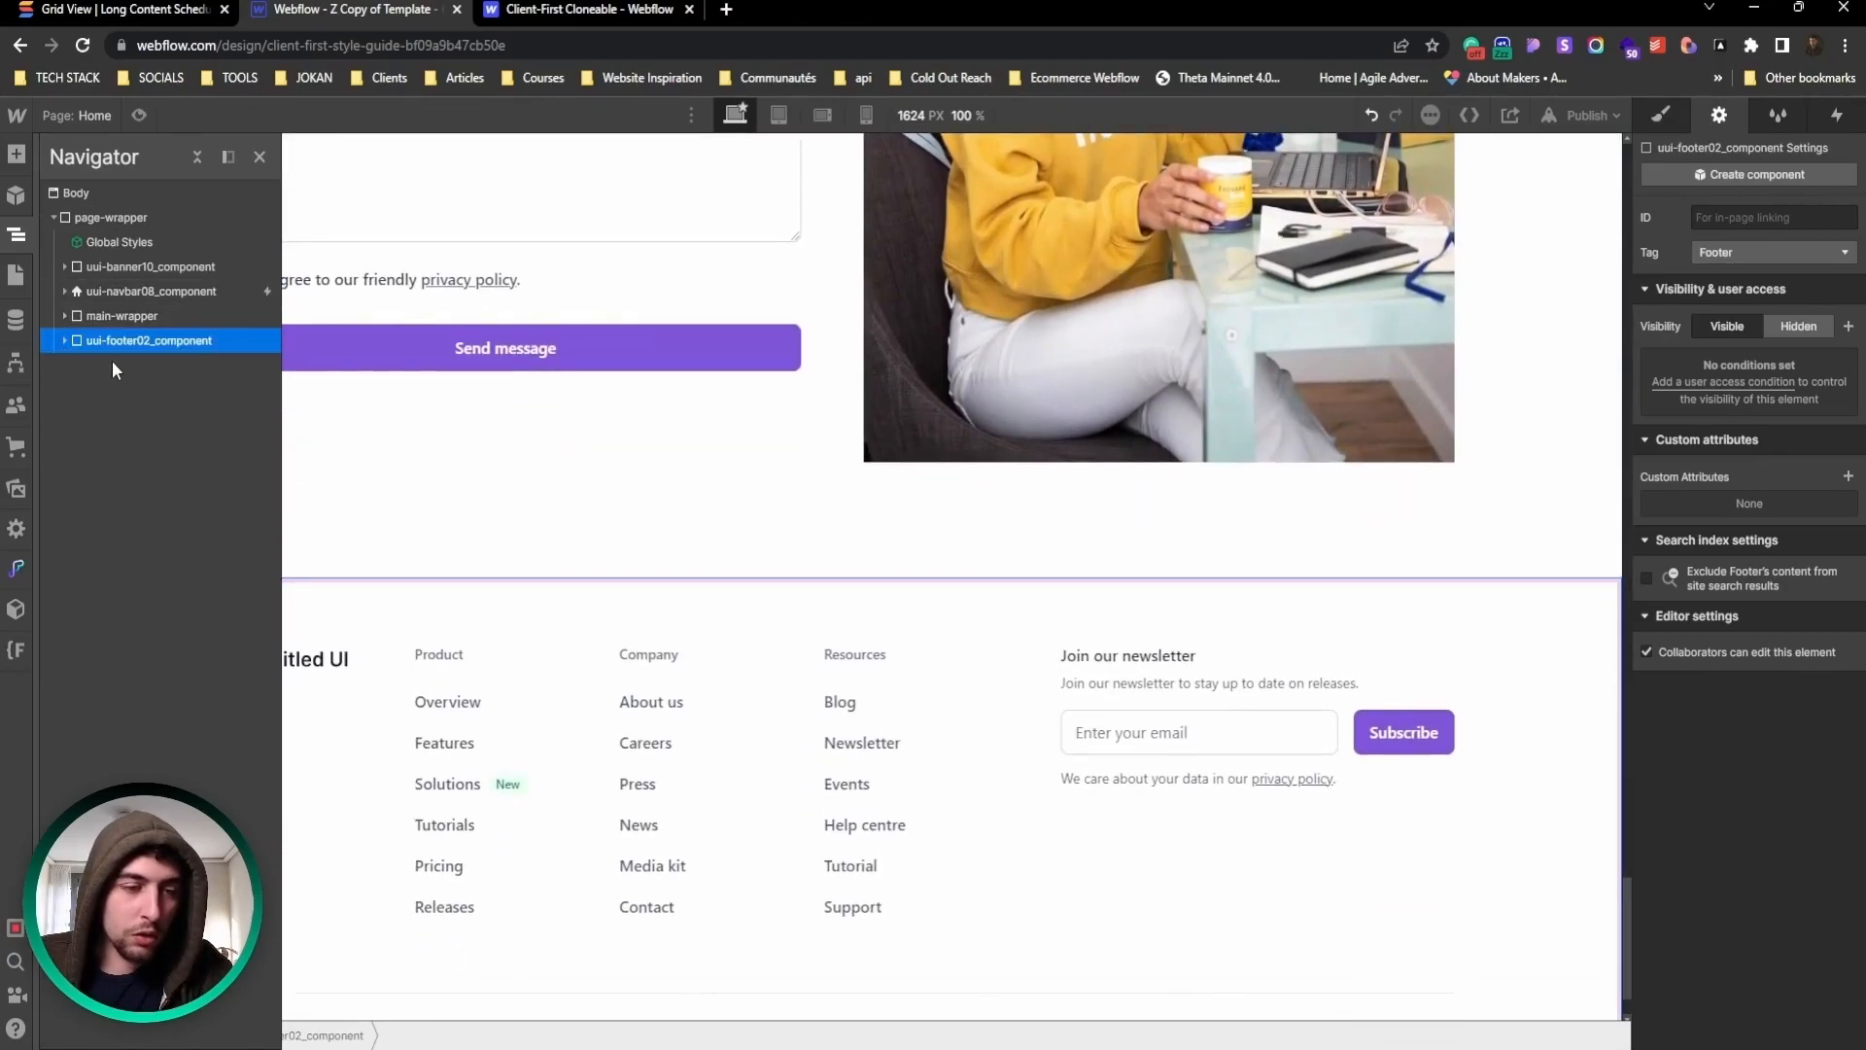
left_click(16, 235)
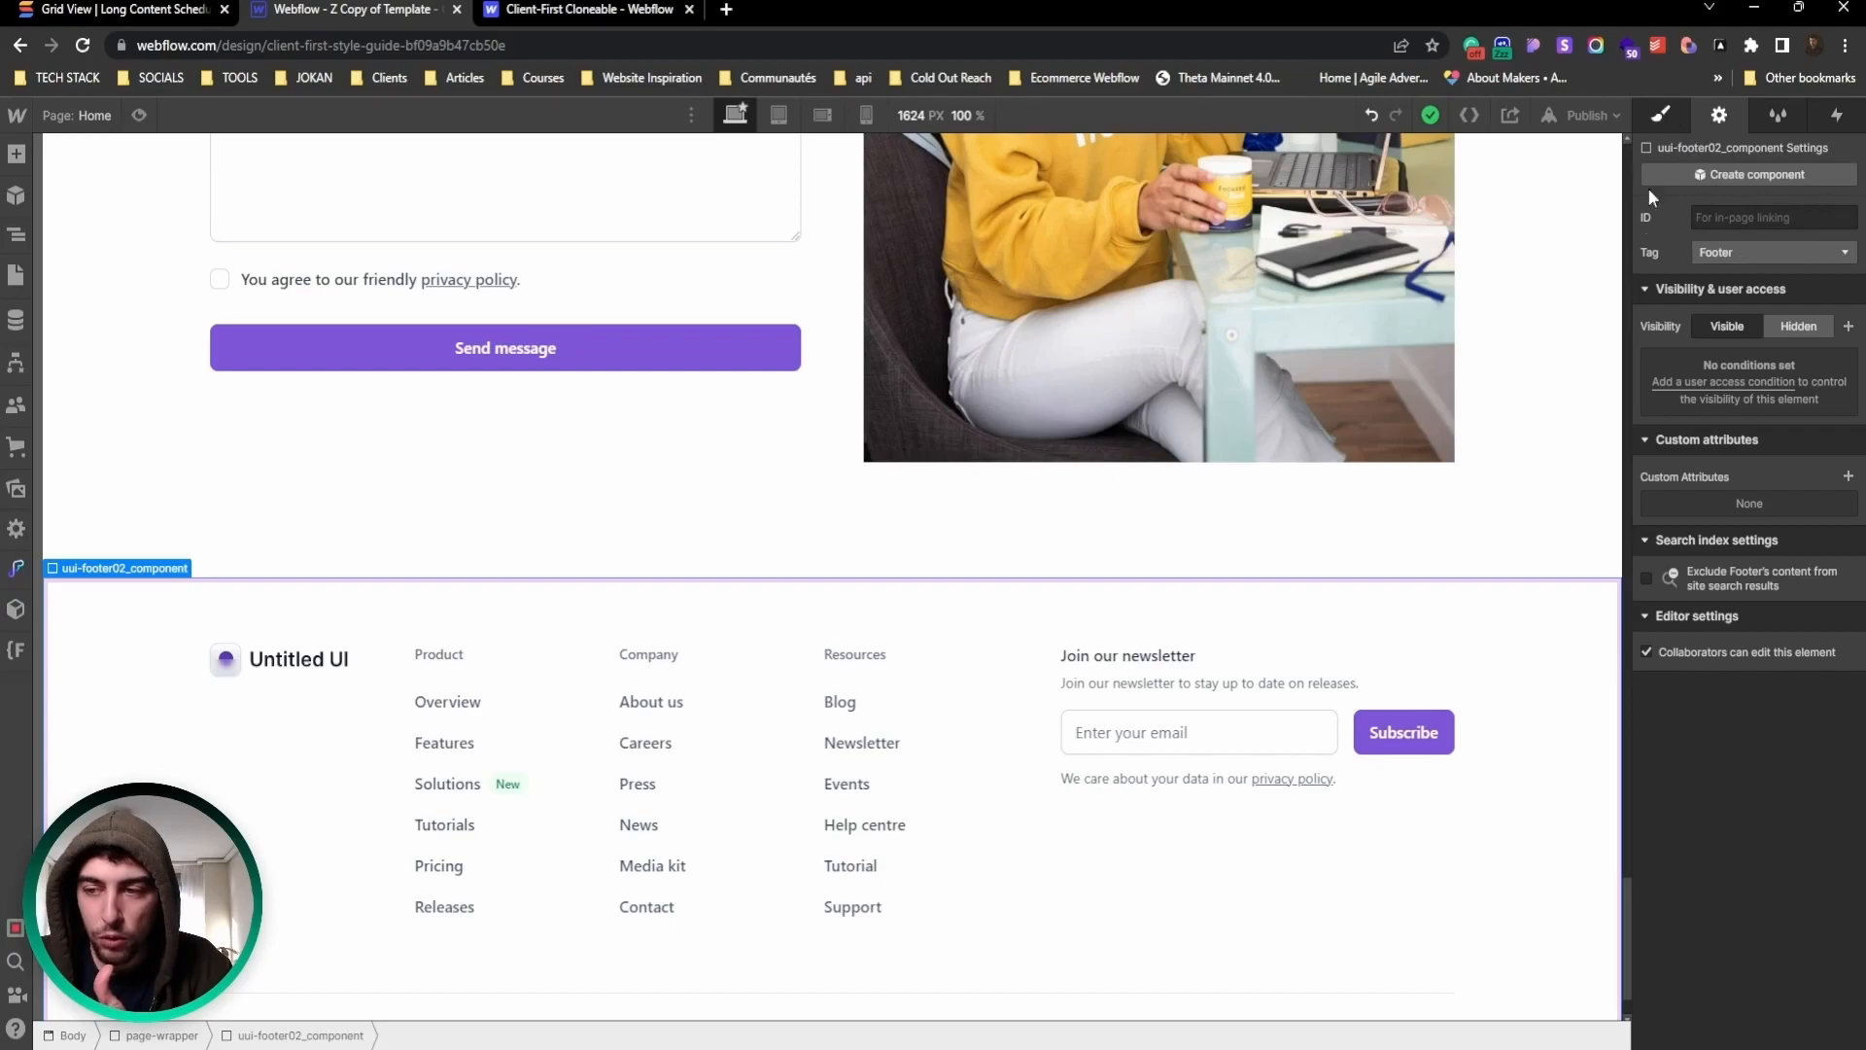
left_click(1661, 115)
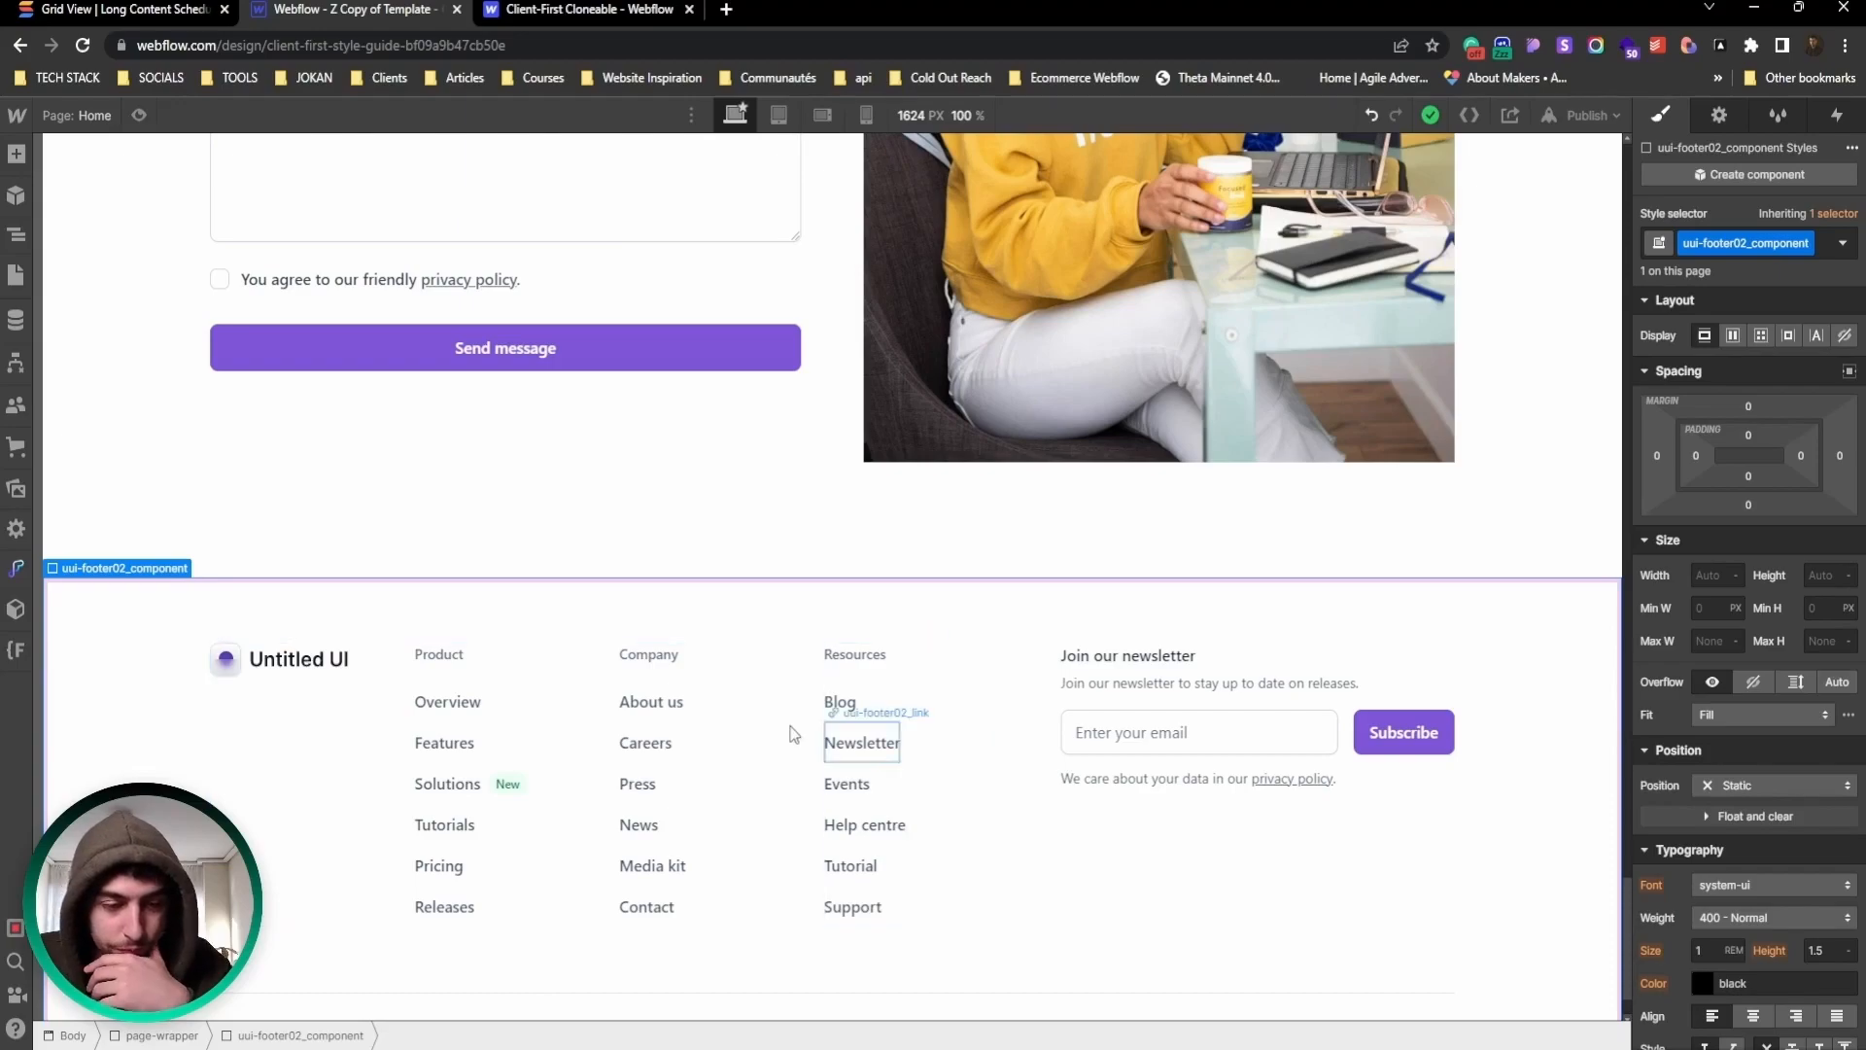
Step: Review the assembled Home page on the canvas from the footer back up to the banner and navbar
scroll(807, 731, "up", 10)
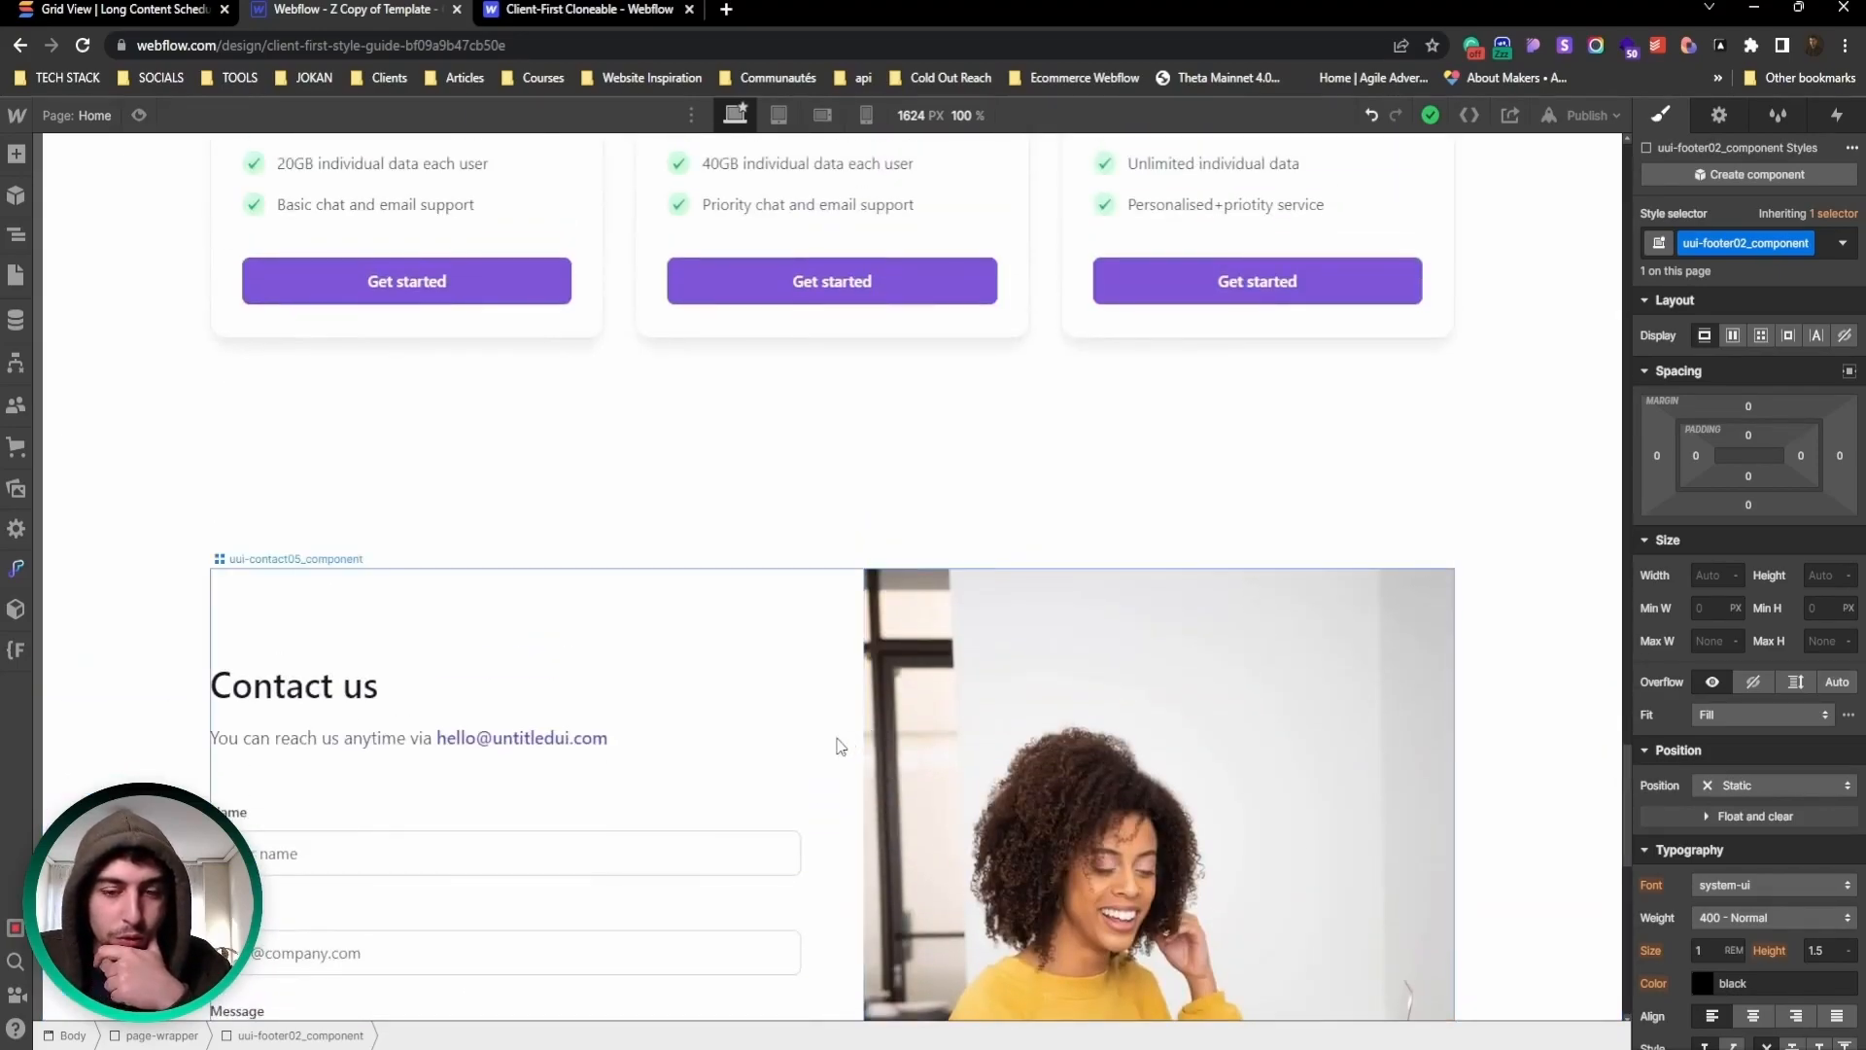
scroll(813, 726, "down", 3)
scroll(817, 737, "up", 5)
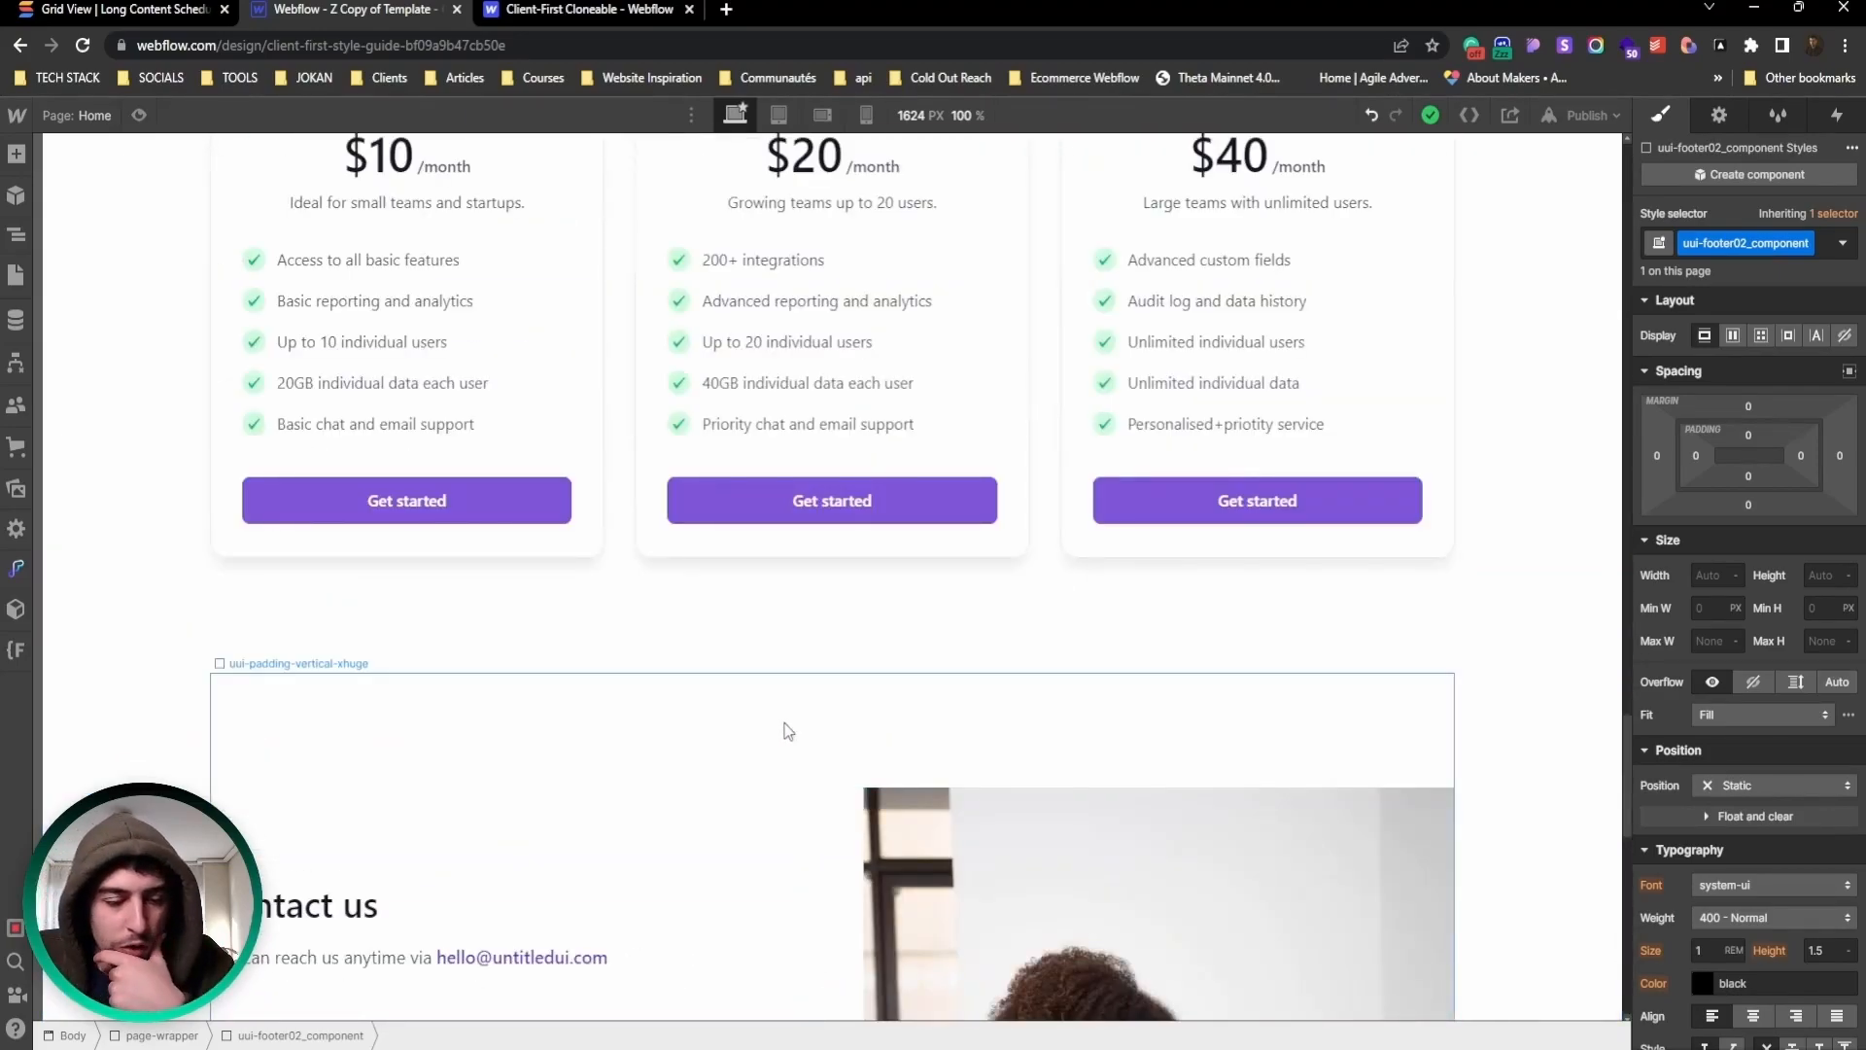
scroll(635, 656, "up", 15)
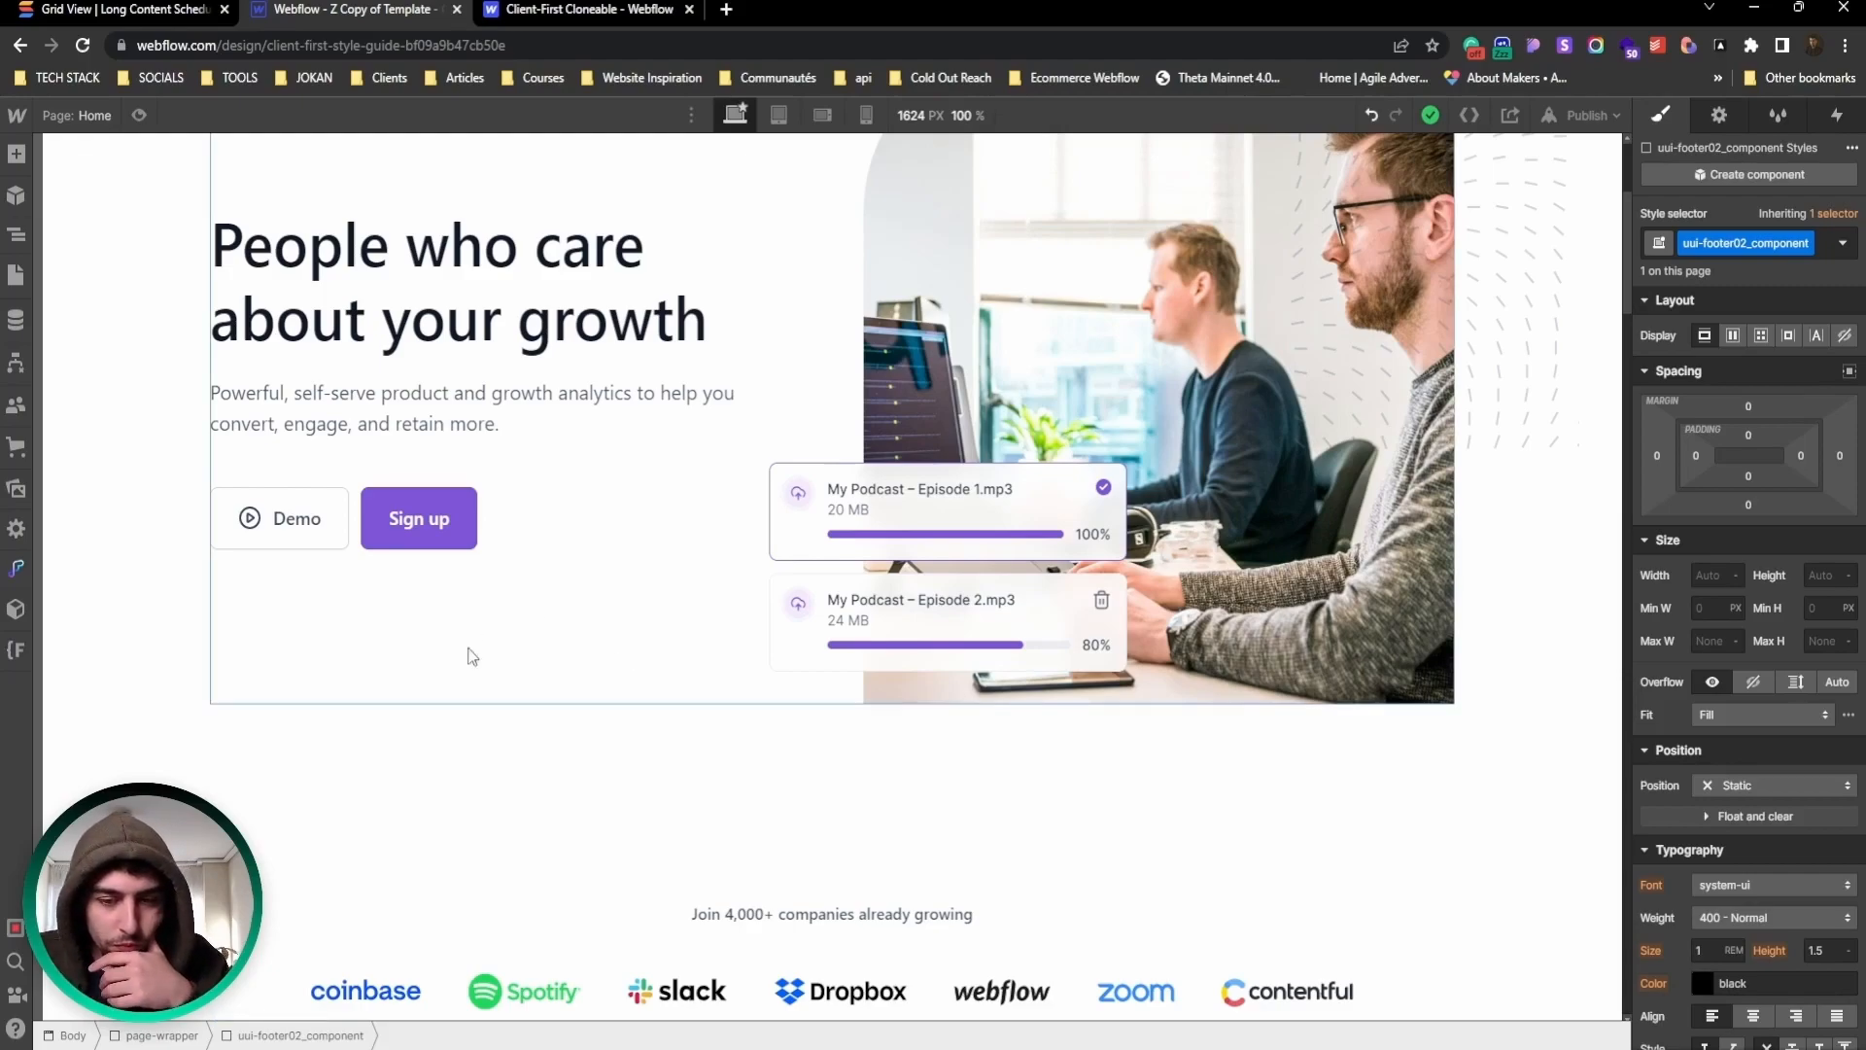
scroll(667, 625, "up", 2)
scroll(681, 616, "up", 2)
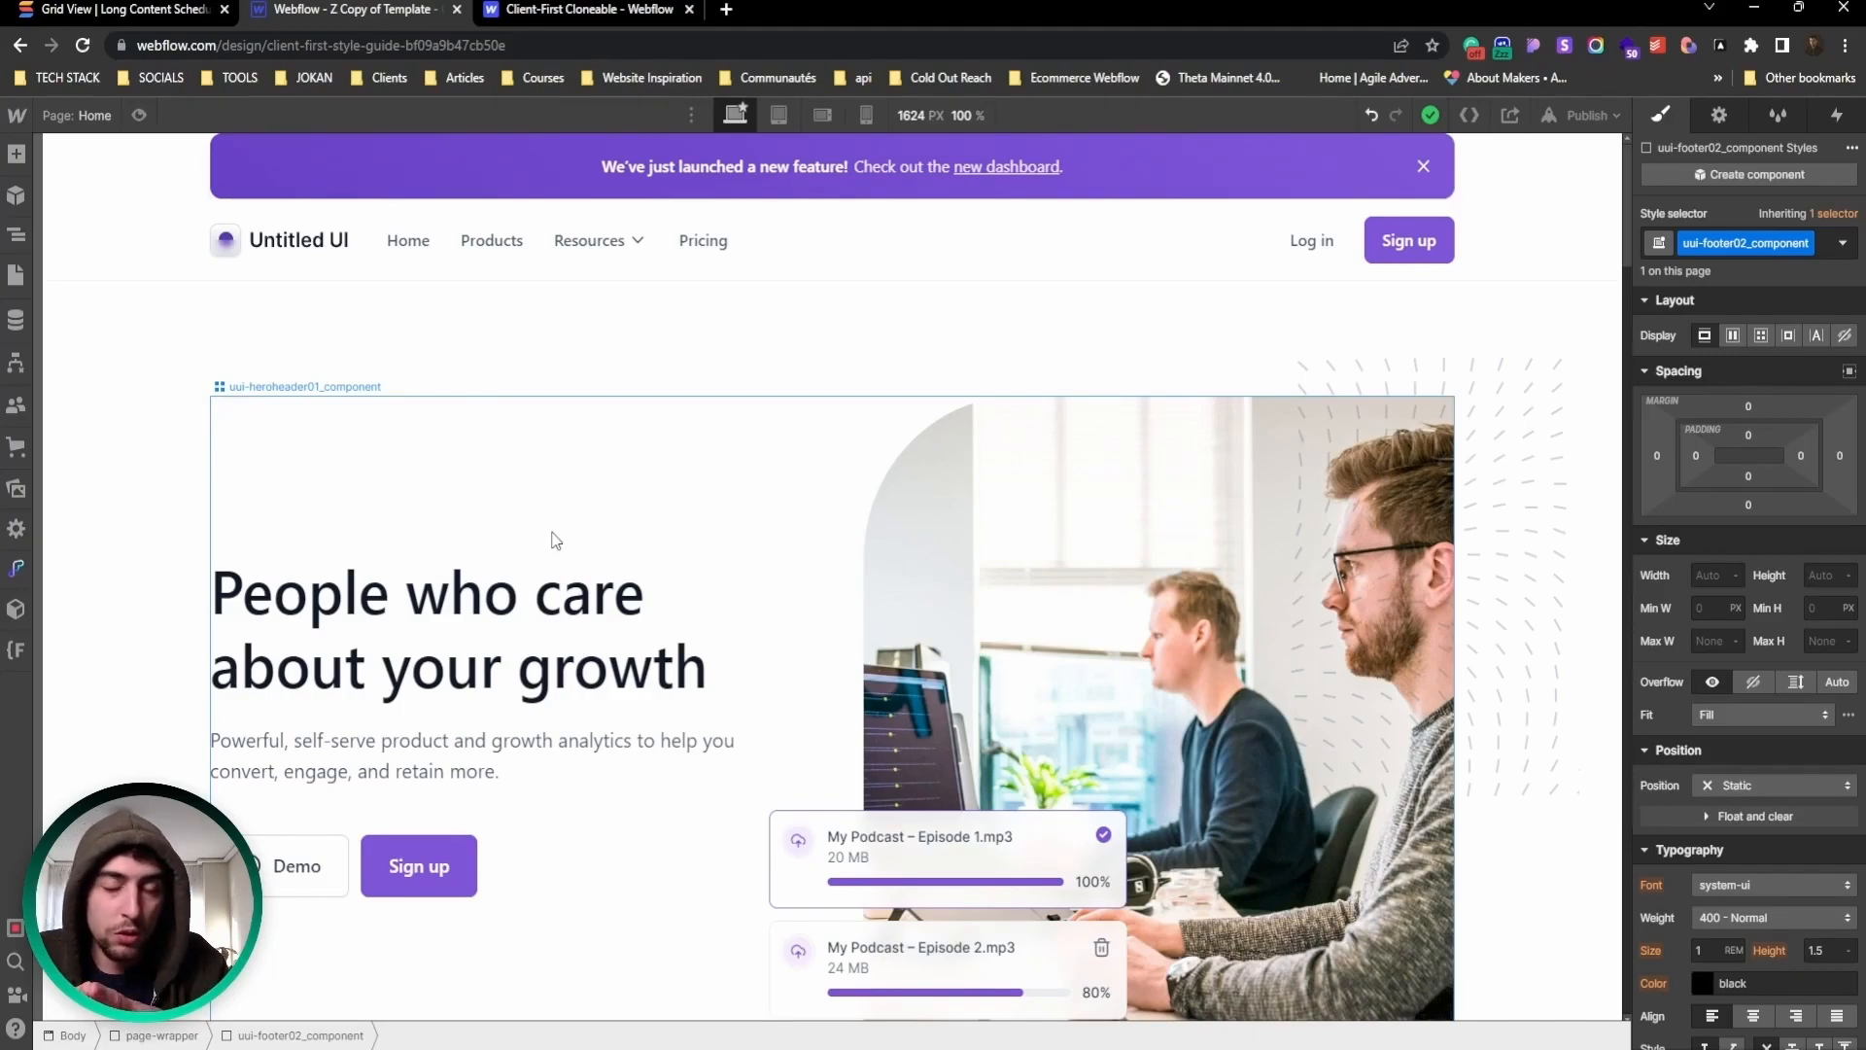
scroll(660, 482, "down", 2)
scroll(658, 481, "up", 2)
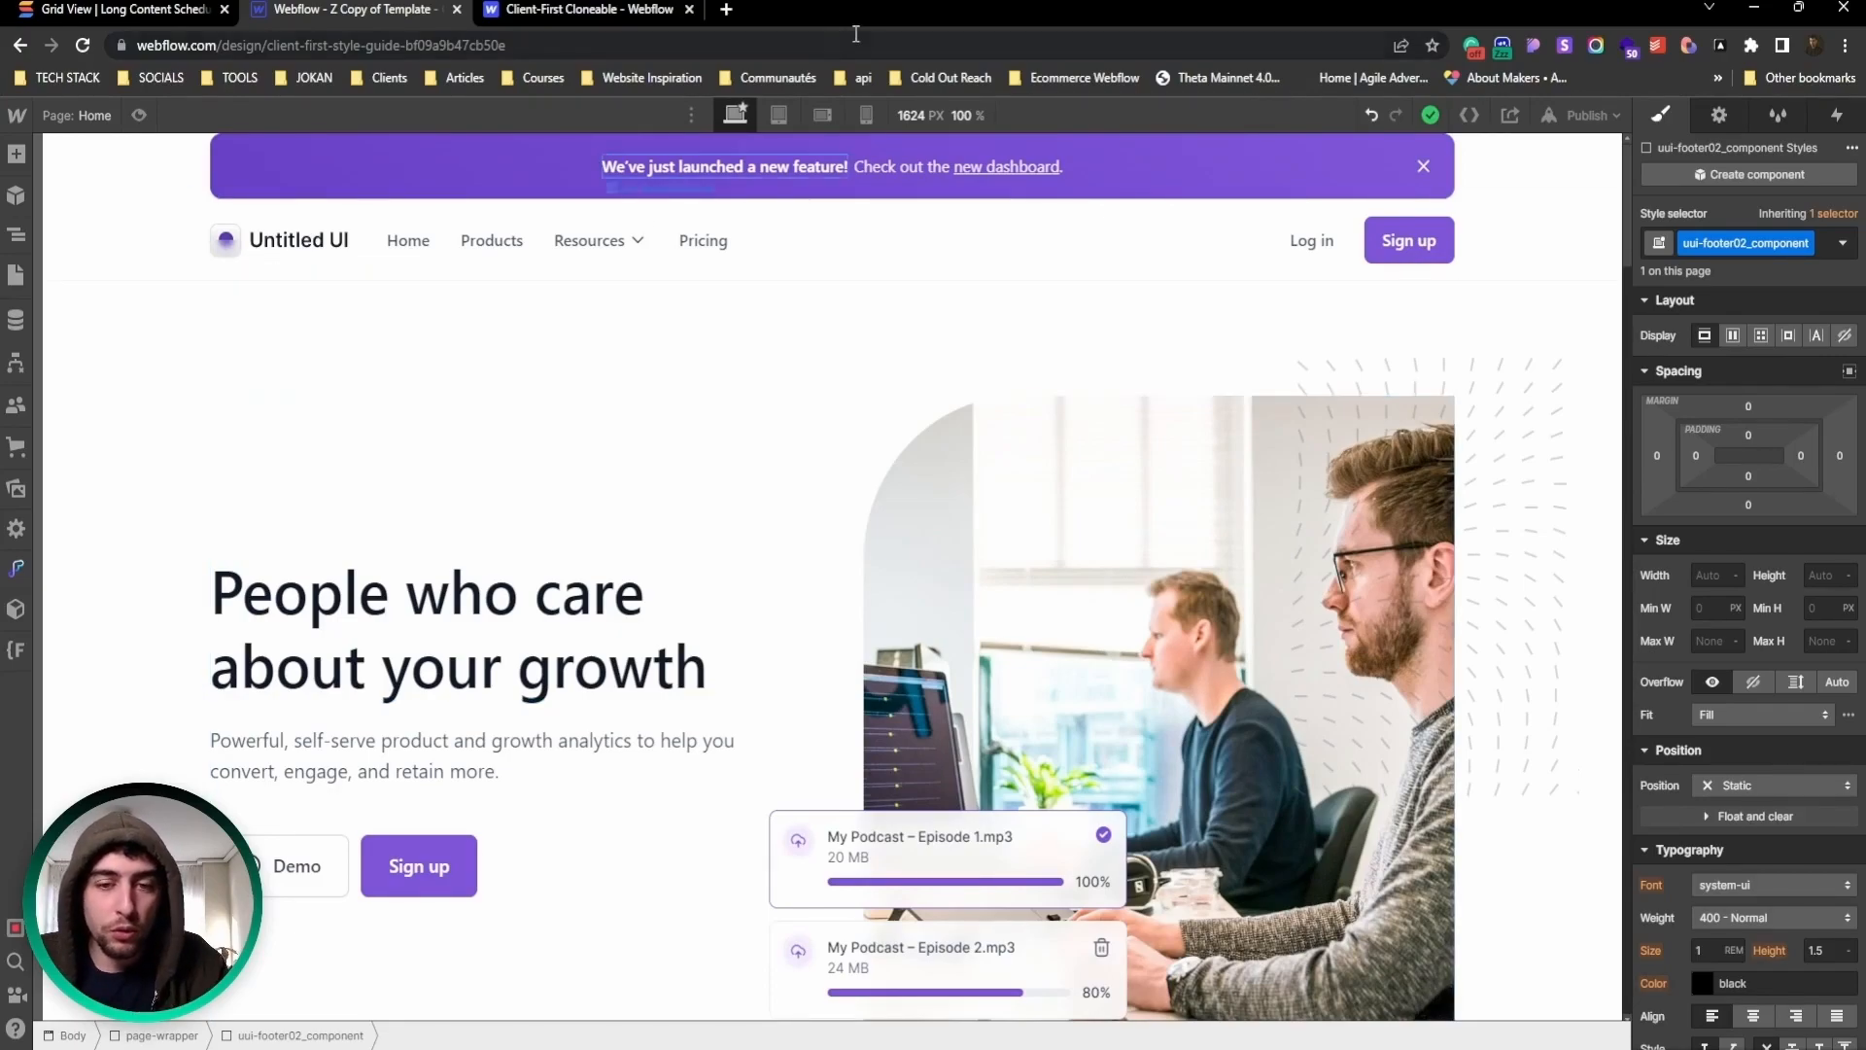
Step: Preview the tablet breakpoint briefly, and check the whole Home page from banner to footer at the desktop breakpoint
left_click(790, 126)
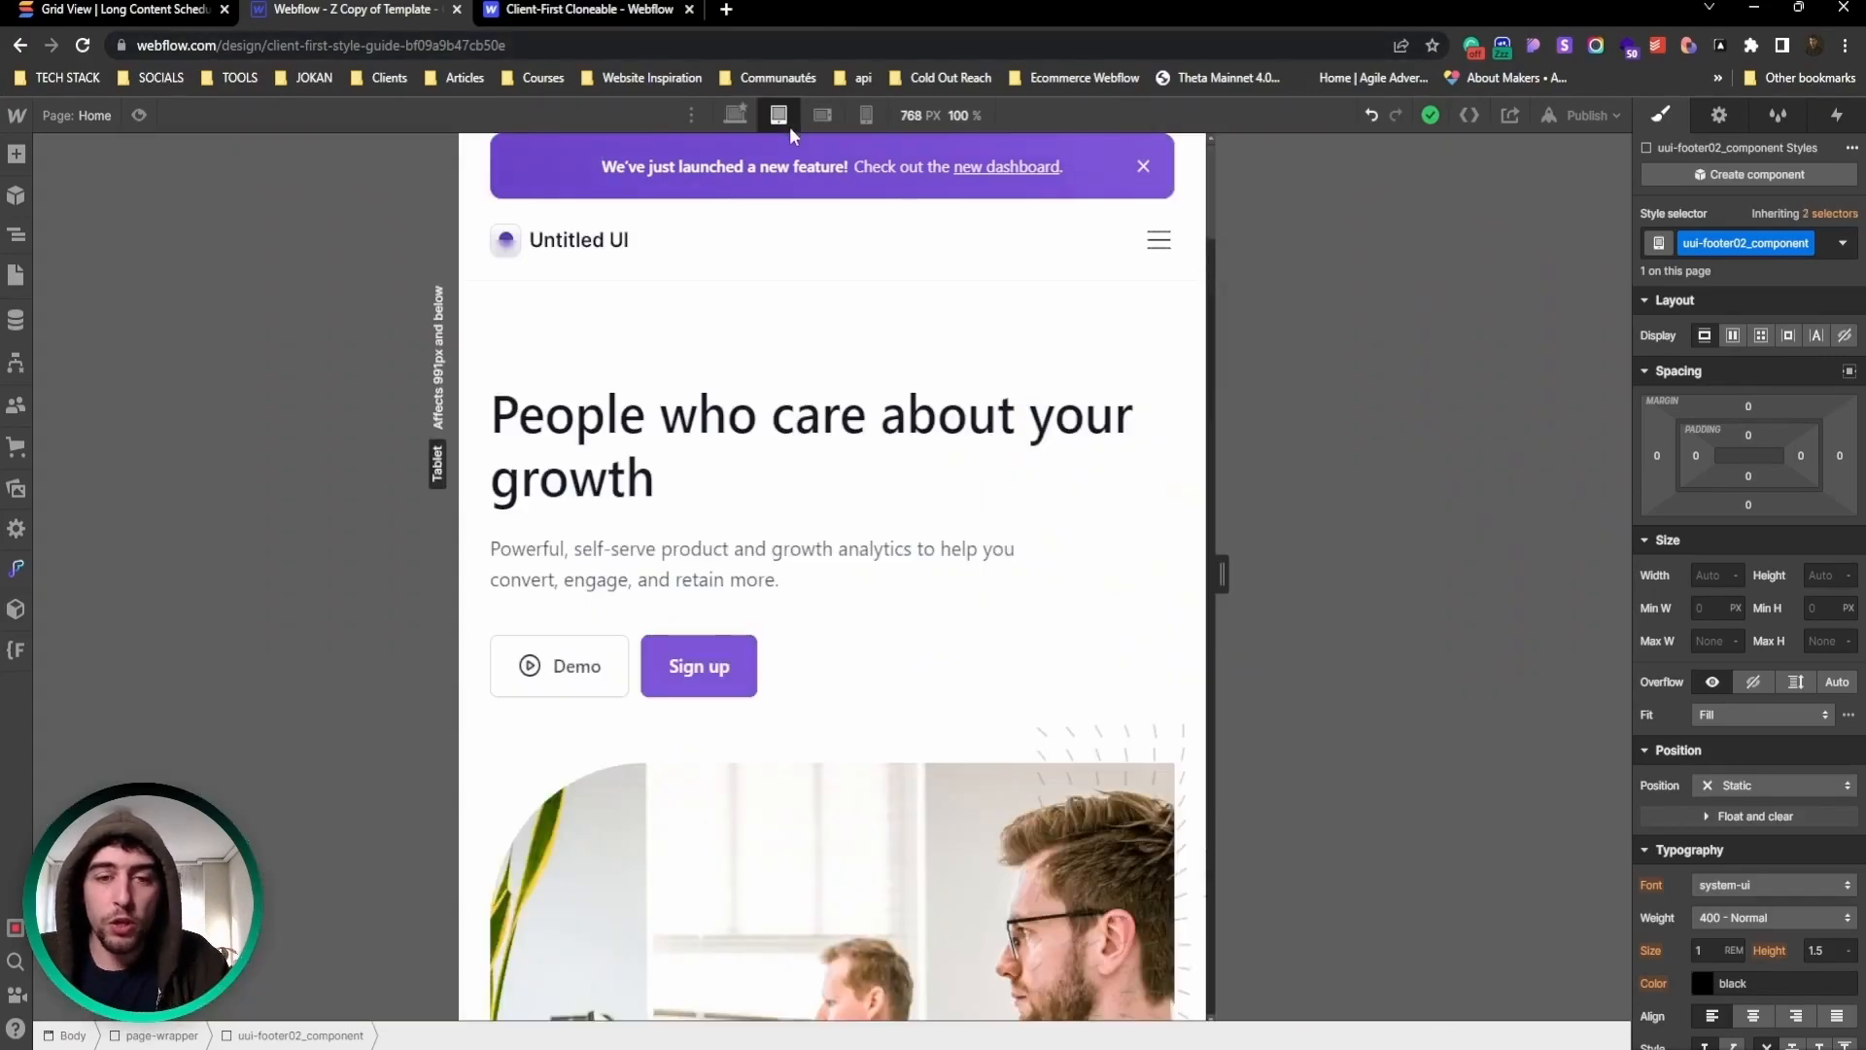
left_click(740, 115)
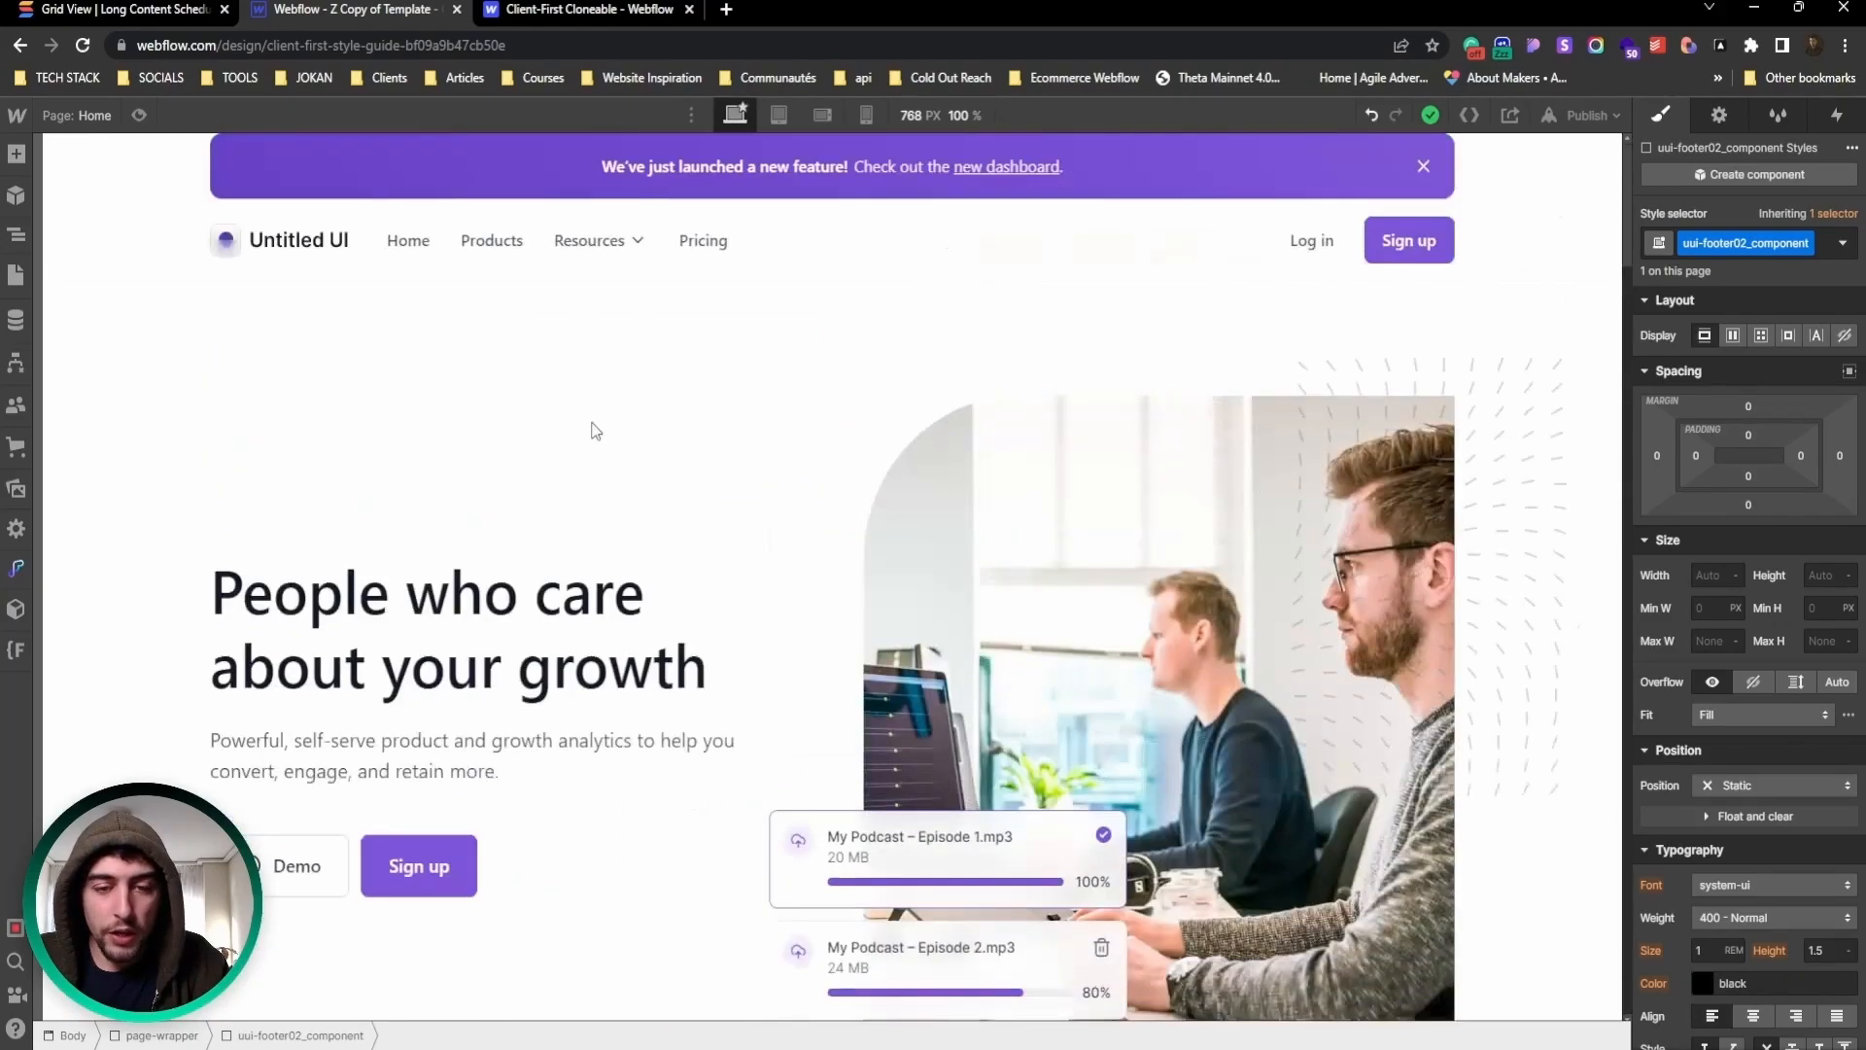
scroll(393, 425, "down", 9)
scroll(622, 458, "down", 1)
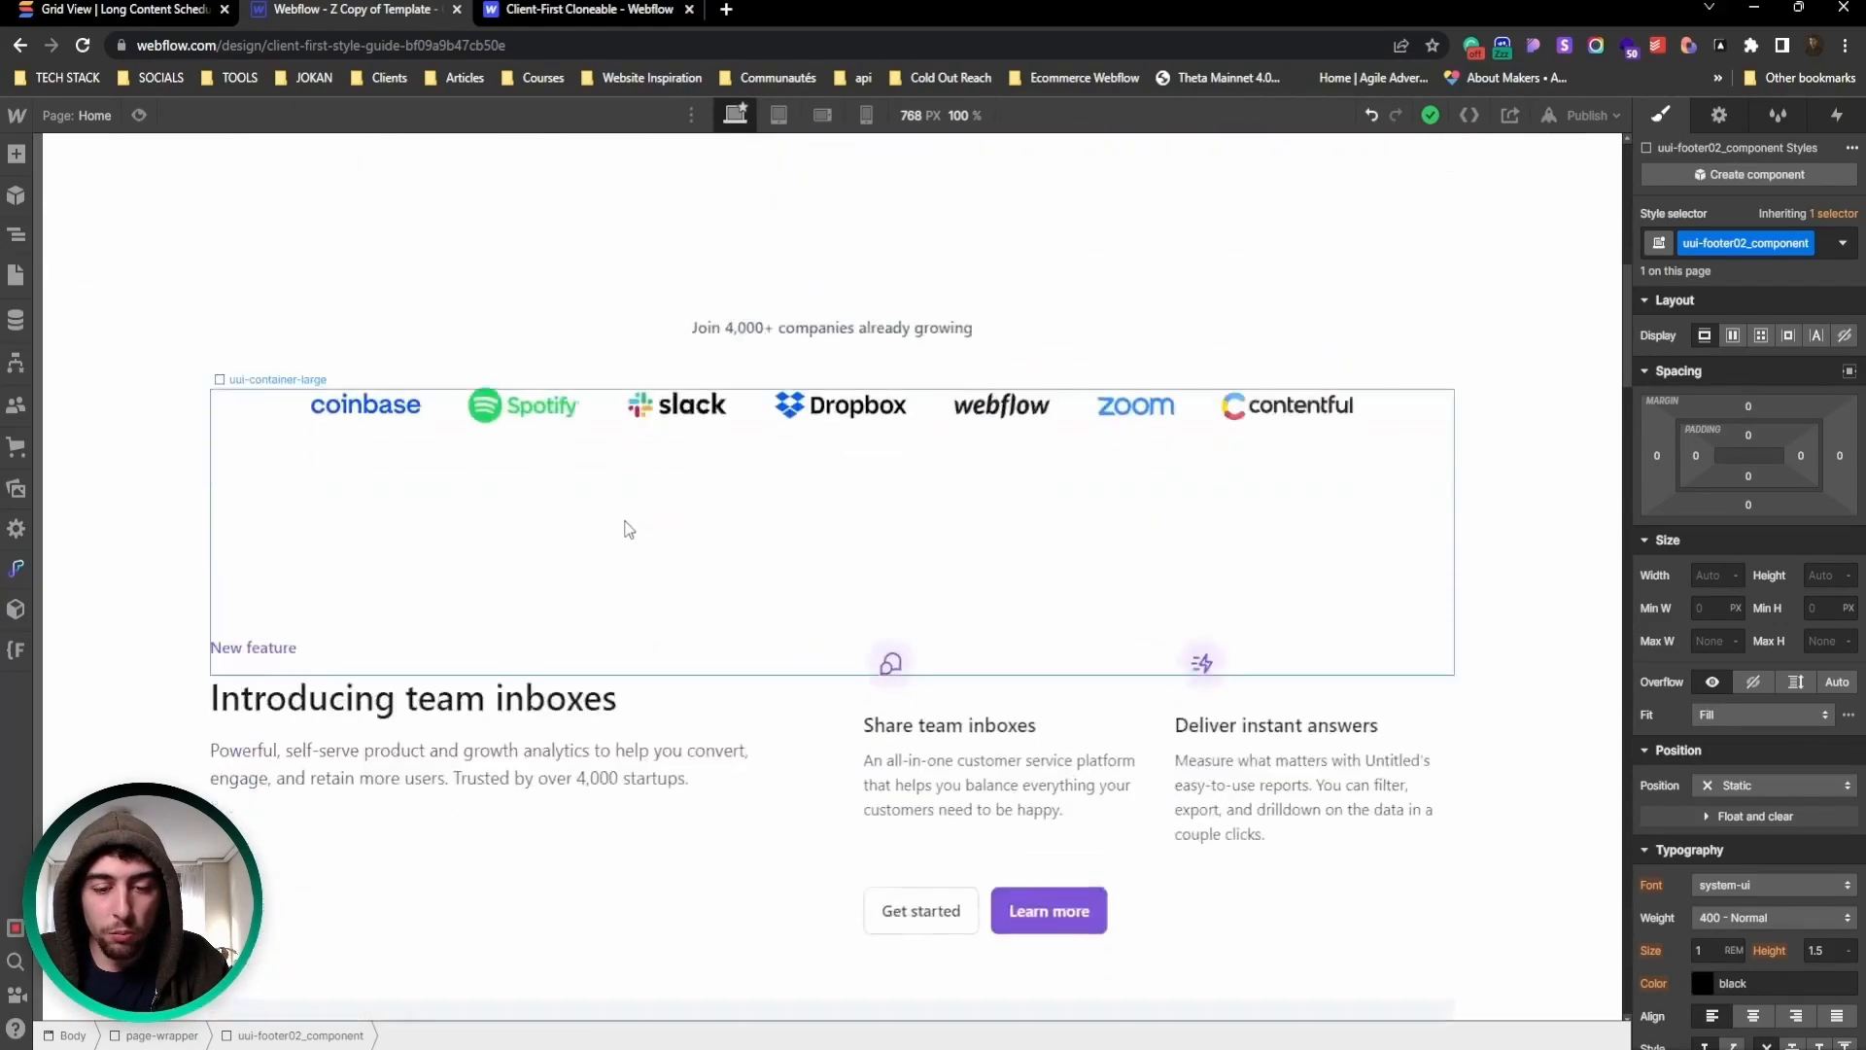
scroll(369, 374, "down", 15)
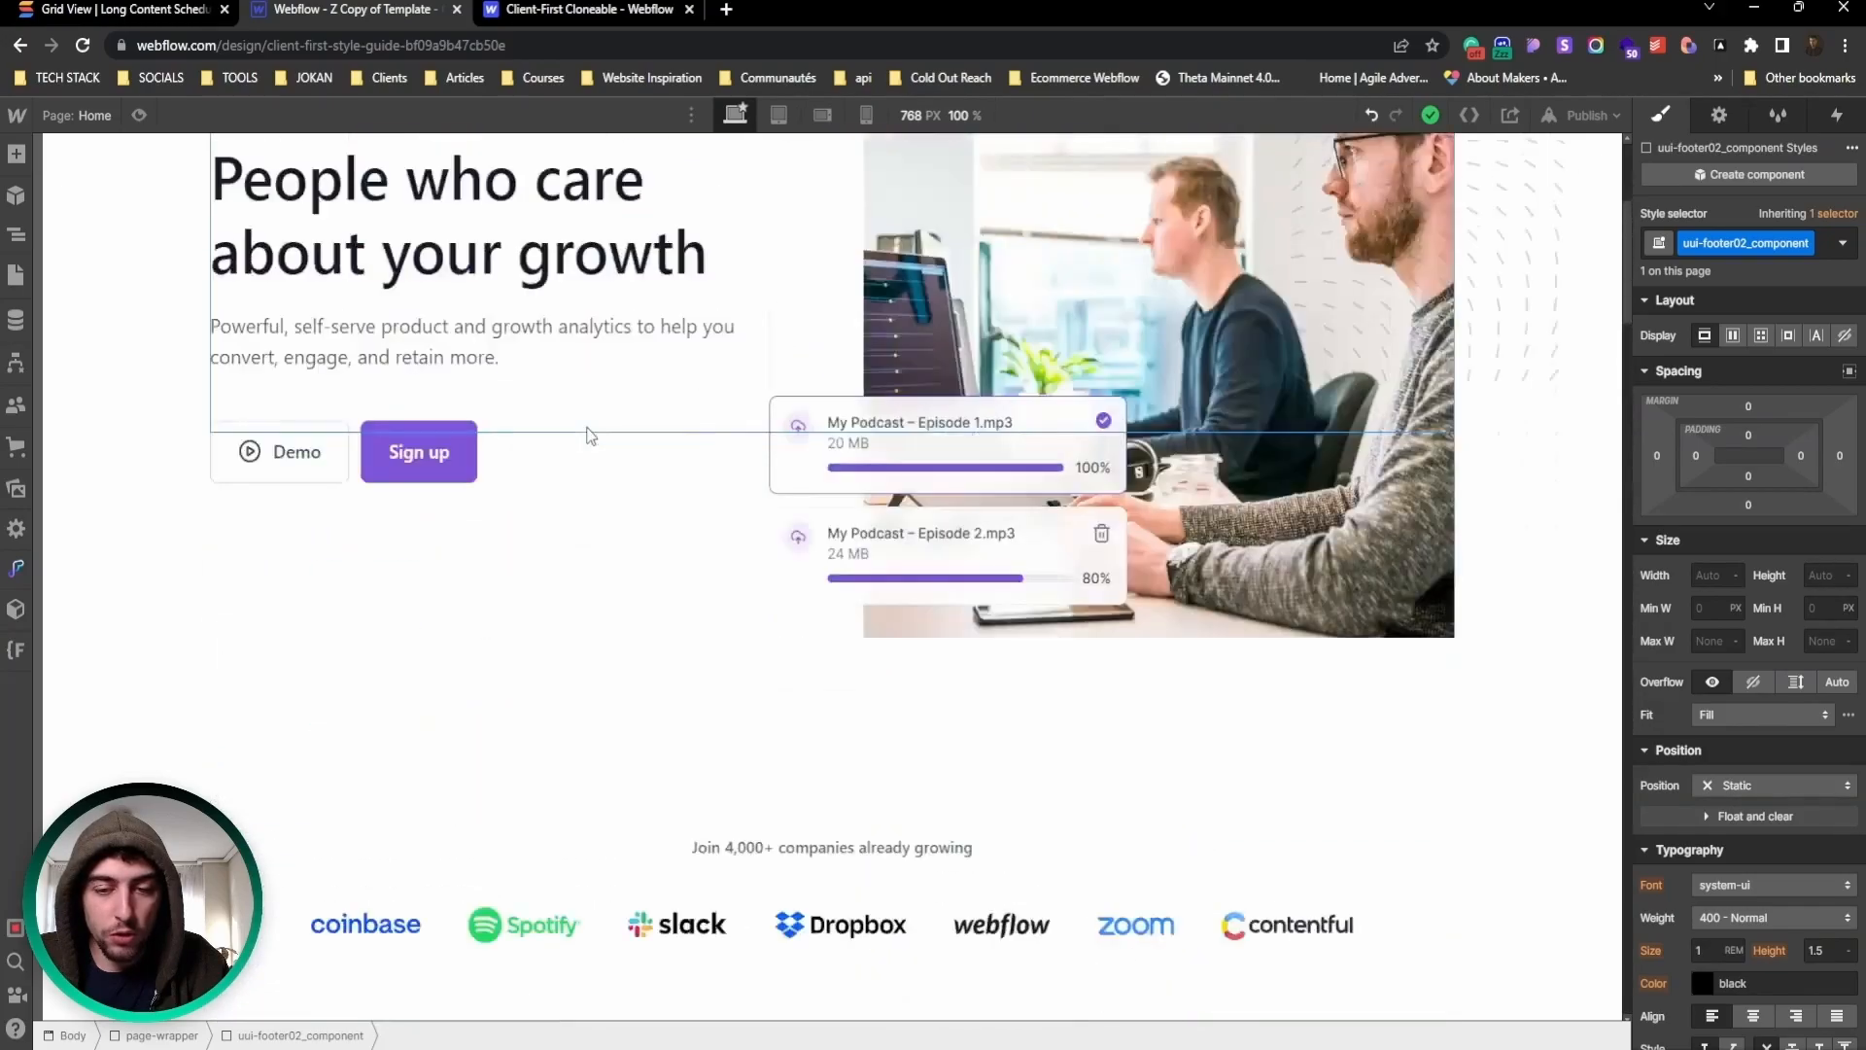
scroll(369, 379, "down", 20)
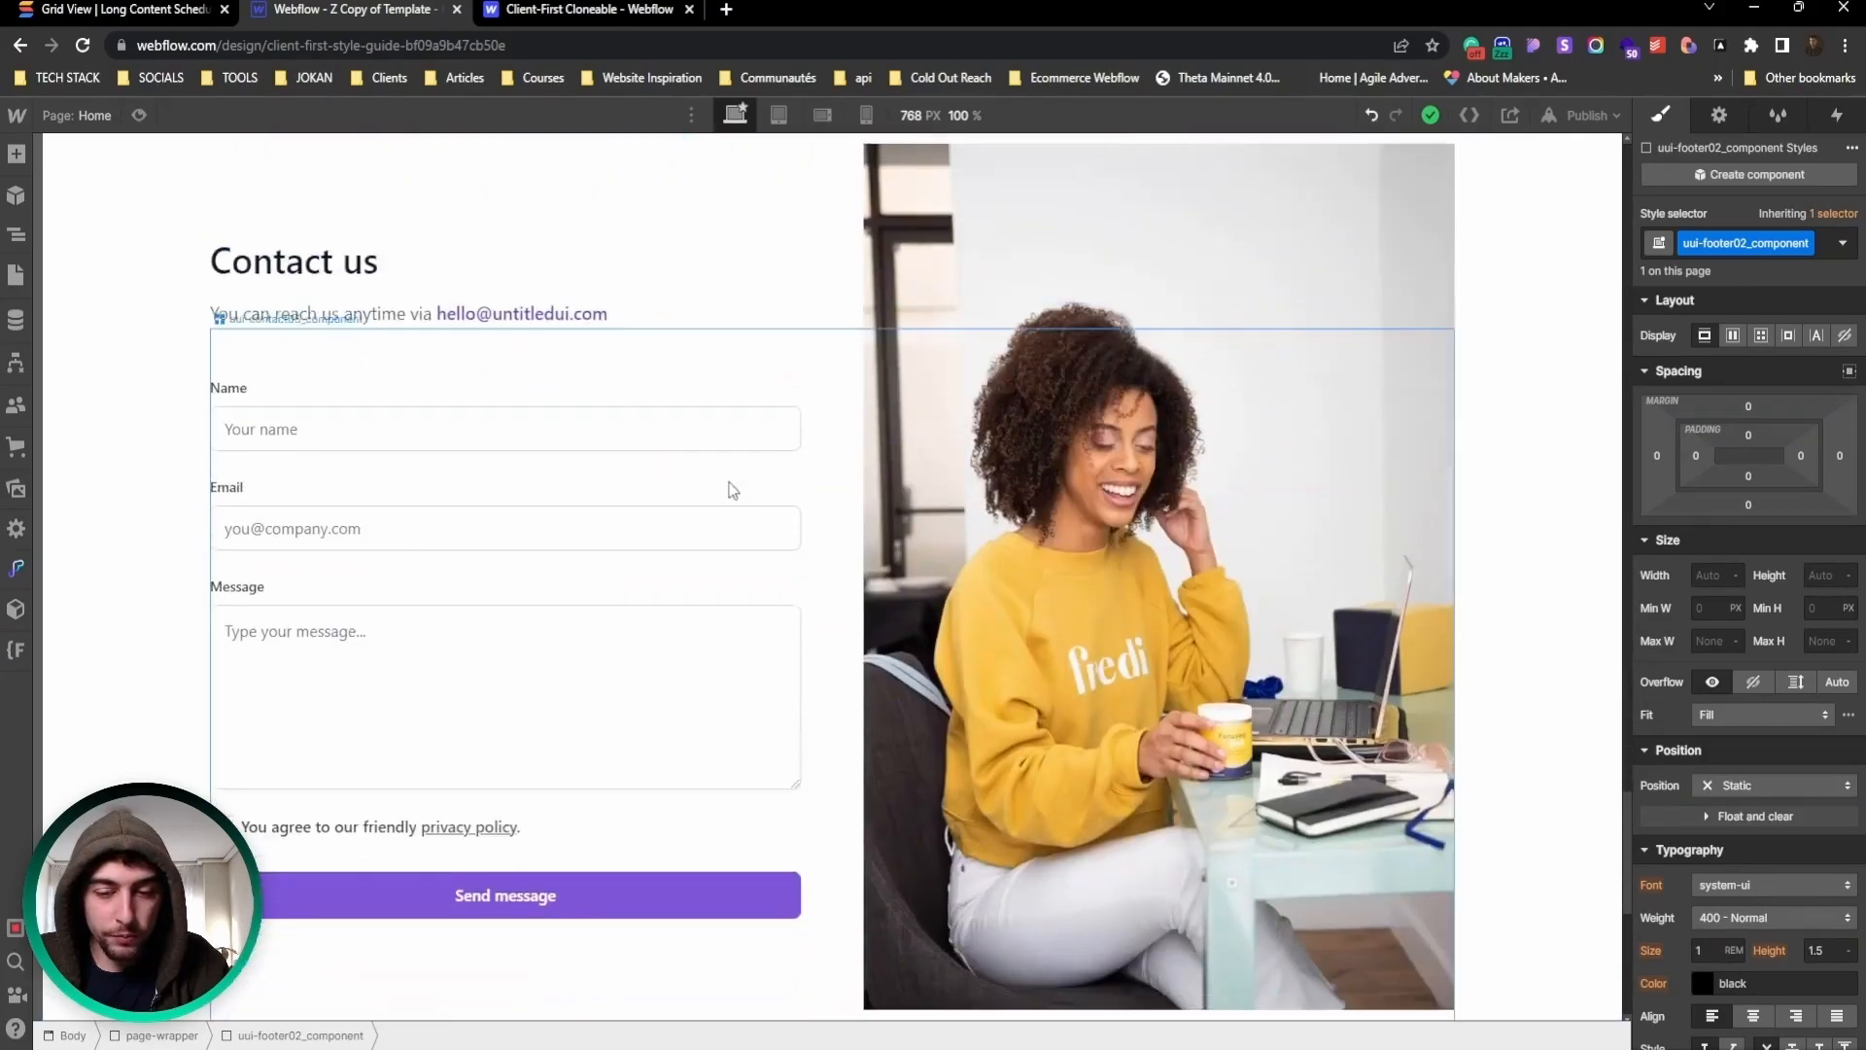
scroll(733, 491, "down", 6)
scroll(1641, 861, "down", 5)
scroll(1626, 890, "up", 3)
left_click(1629, 888)
left_click_drag(1625, 883, 1701, 116)
Step: Check how the hero, logos, features and pricing sections adapt at the tablet breakpoint
left_click(776, 121)
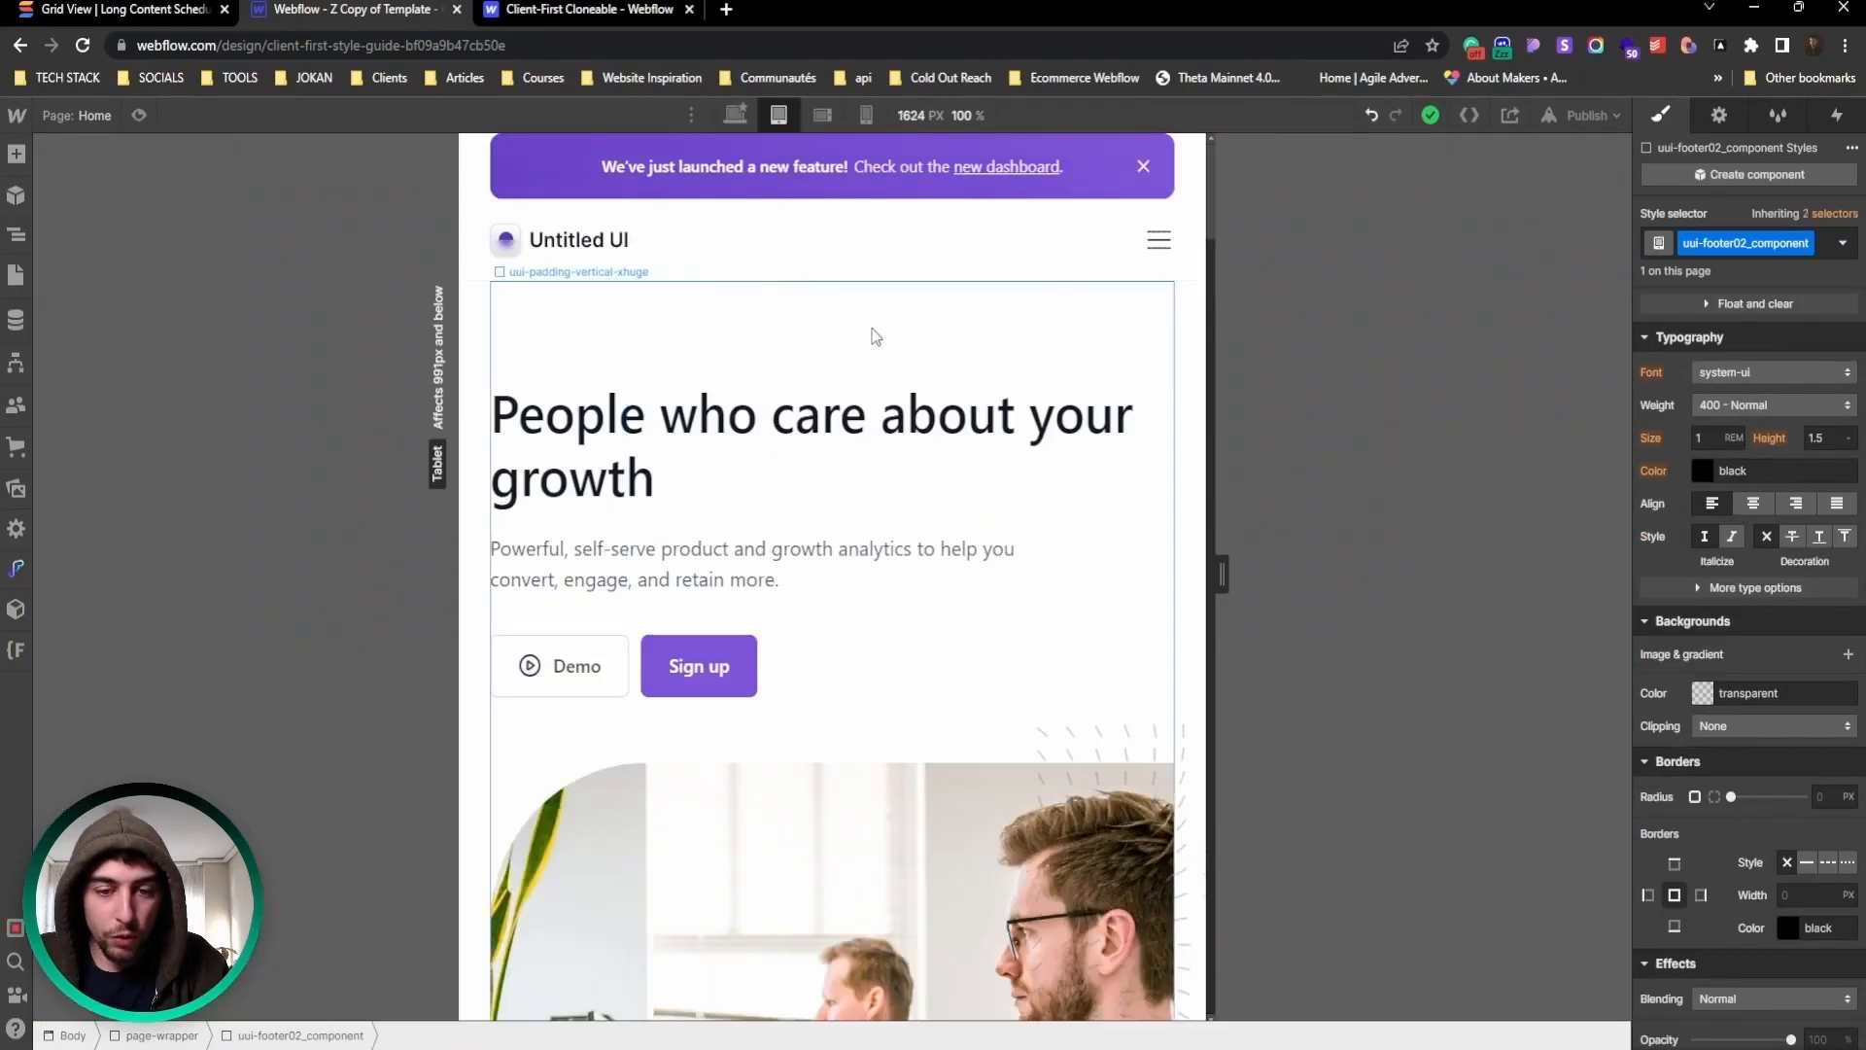
scroll(838, 435, "down", 20)
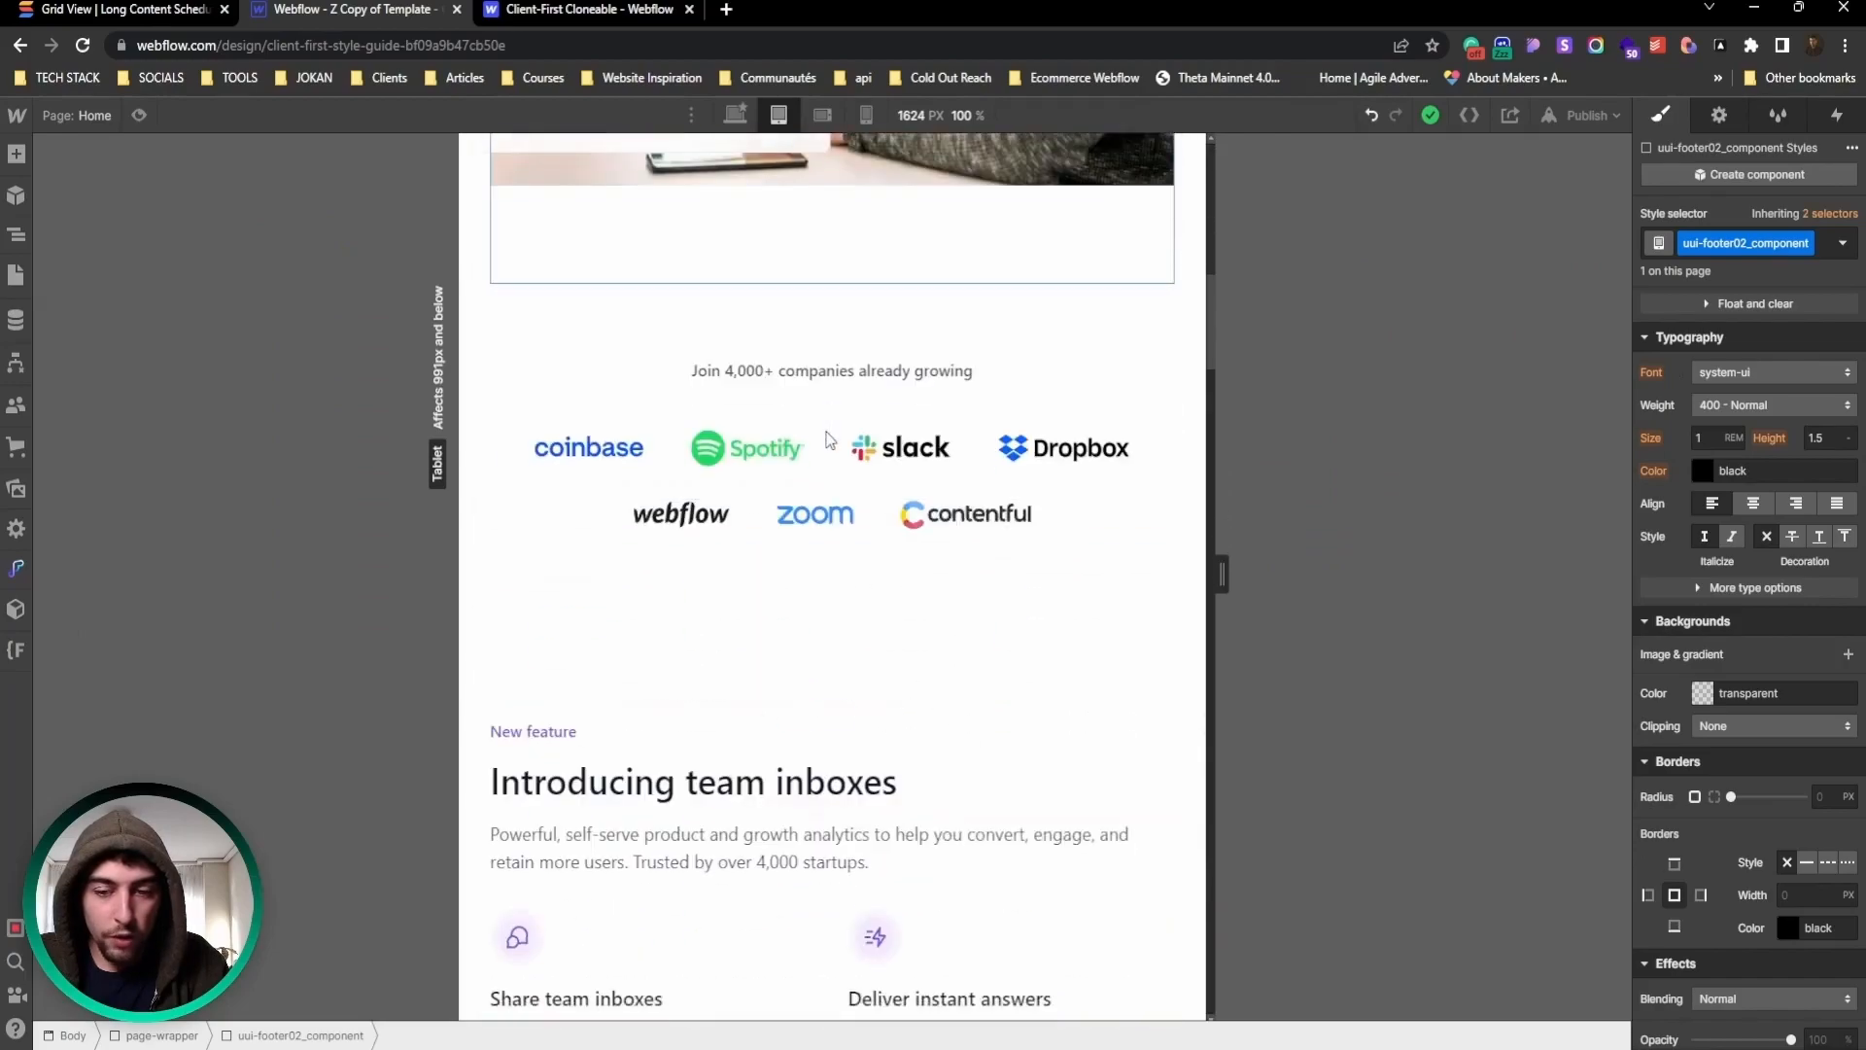
scroll(812, 430, "down", 10)
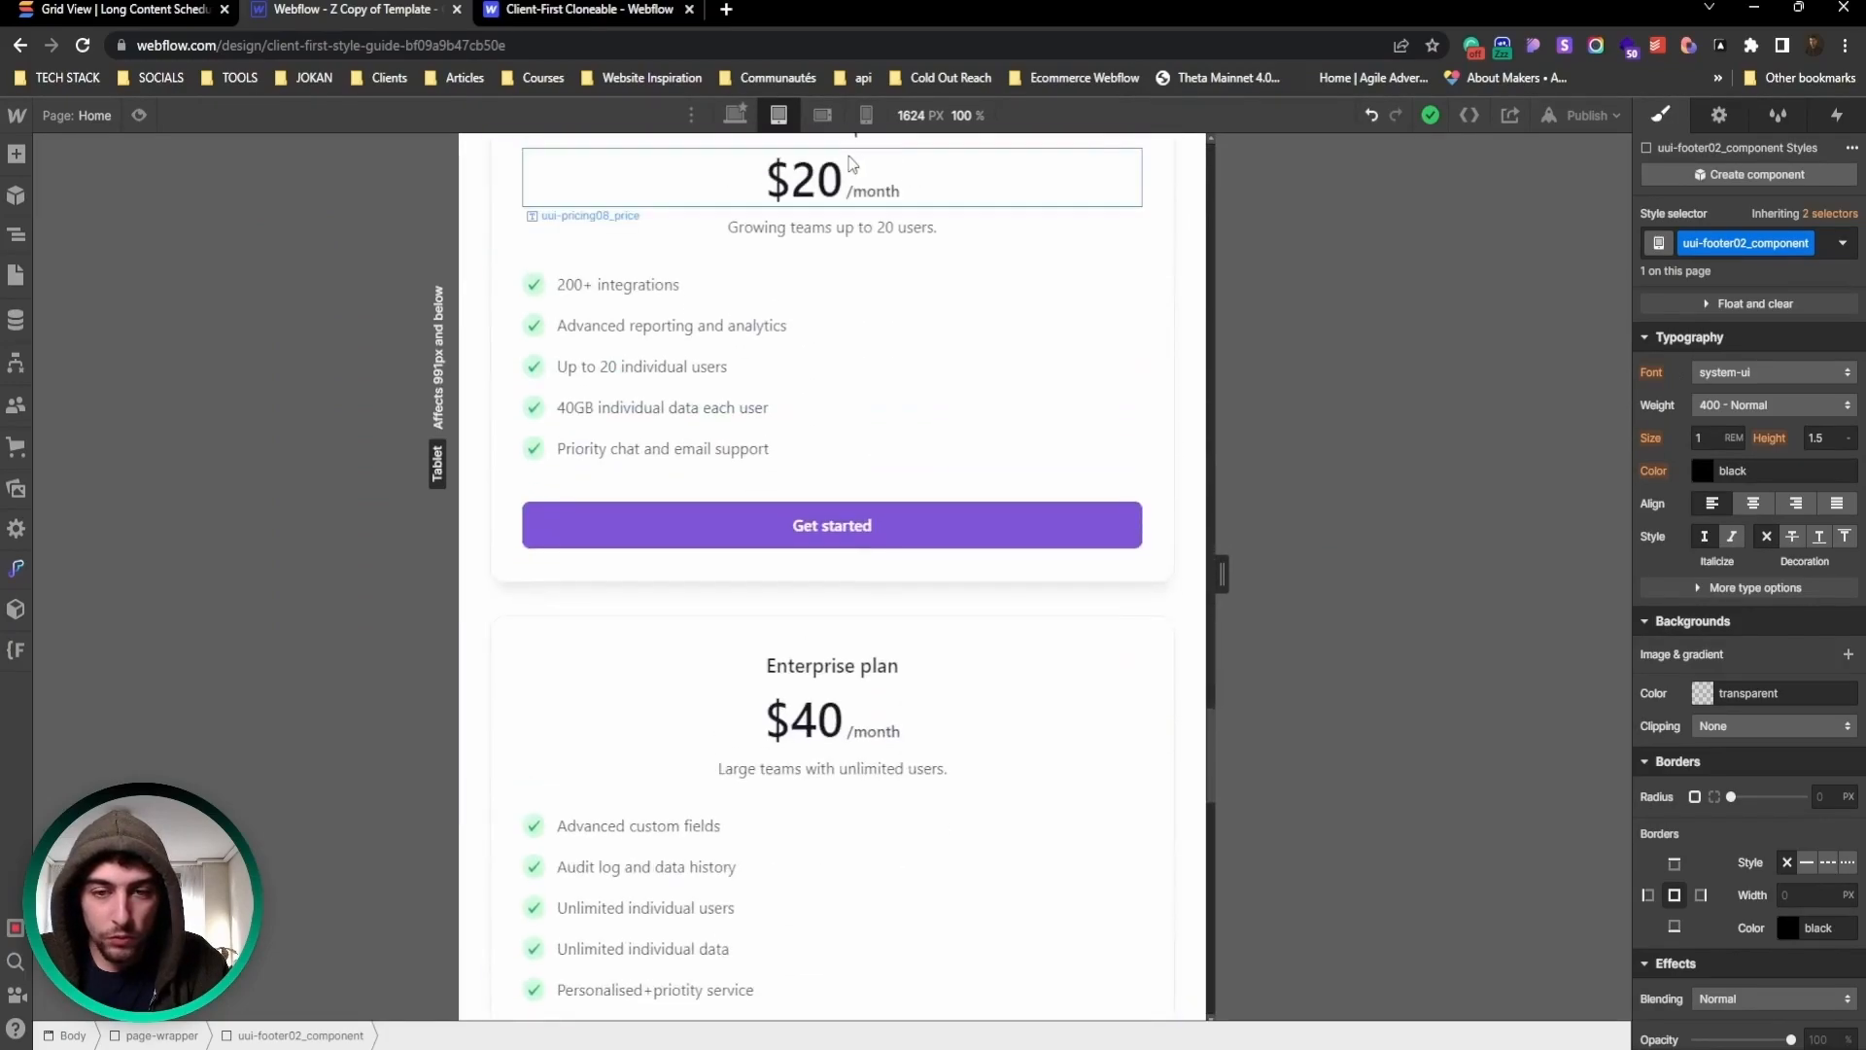
Step: Check the page at the mobile landscape breakpoint, narrowing the canvas to about 536 px
left_click(822, 115)
scroll(789, 418, "up", 20)
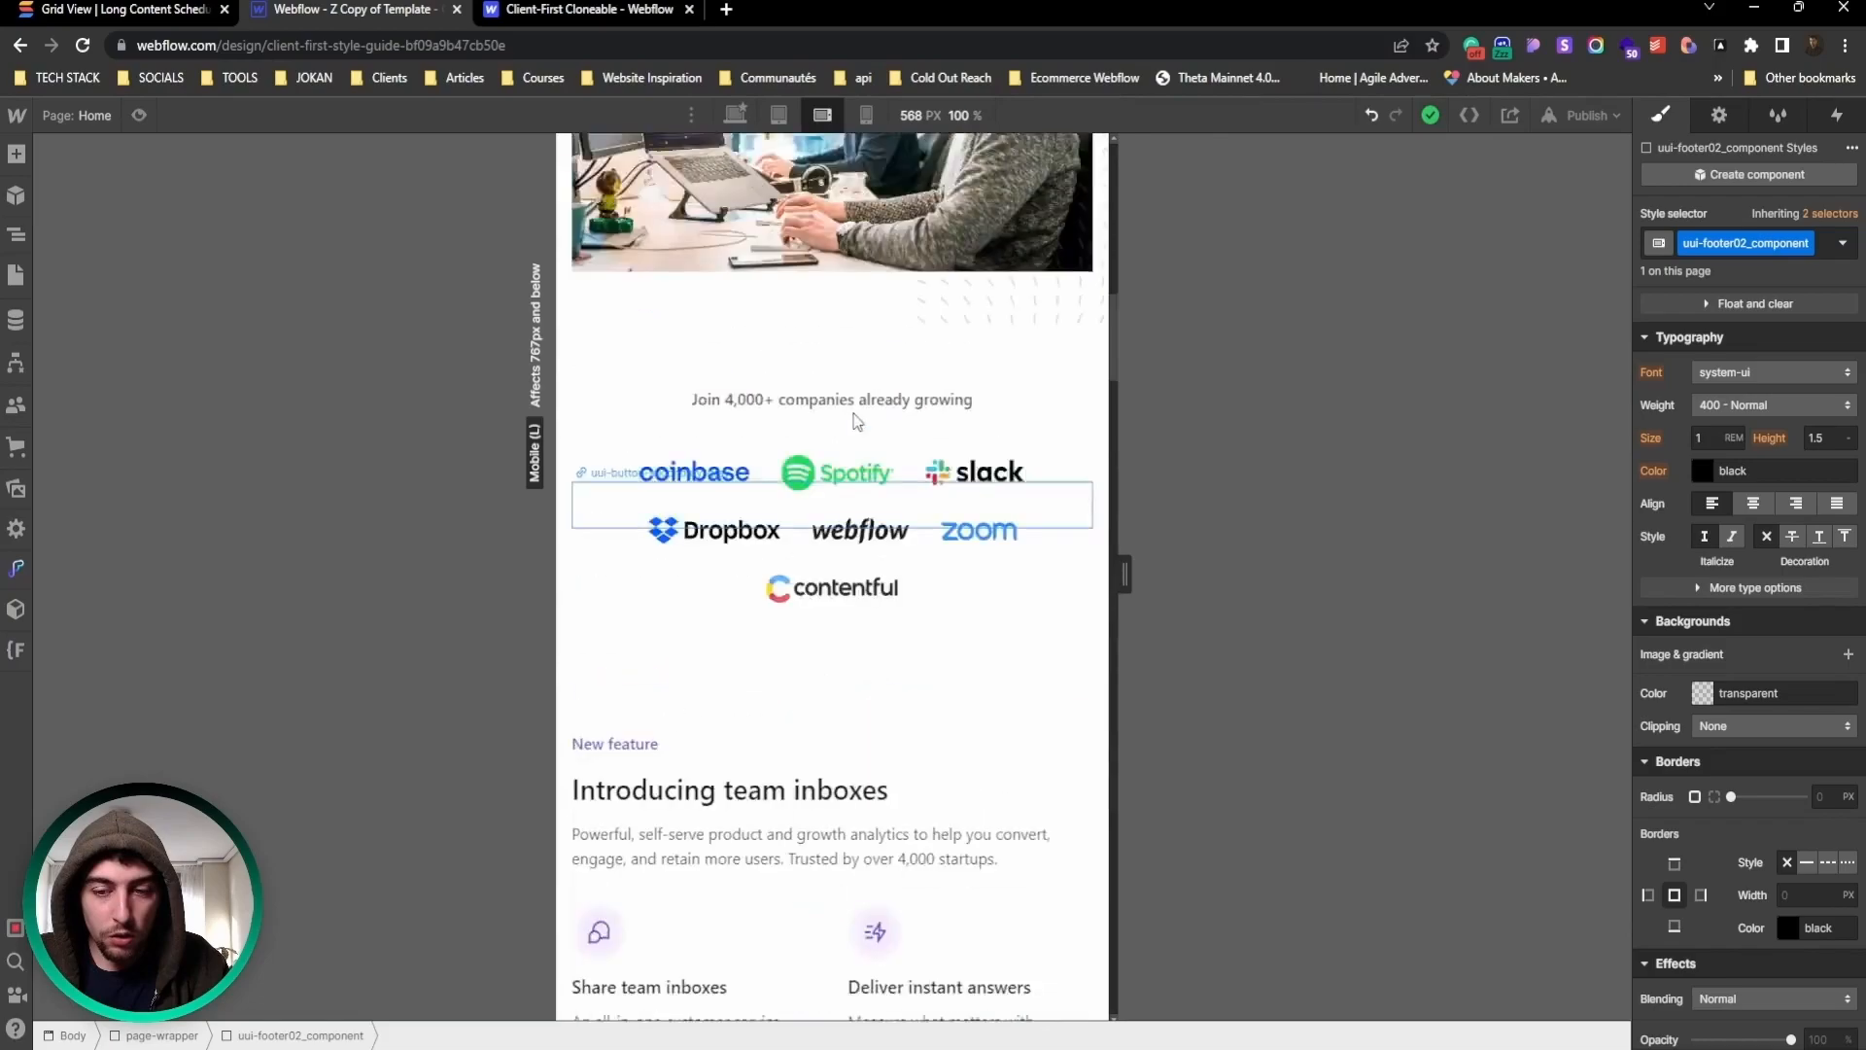
left_click_drag(1124, 573, 978, 547)
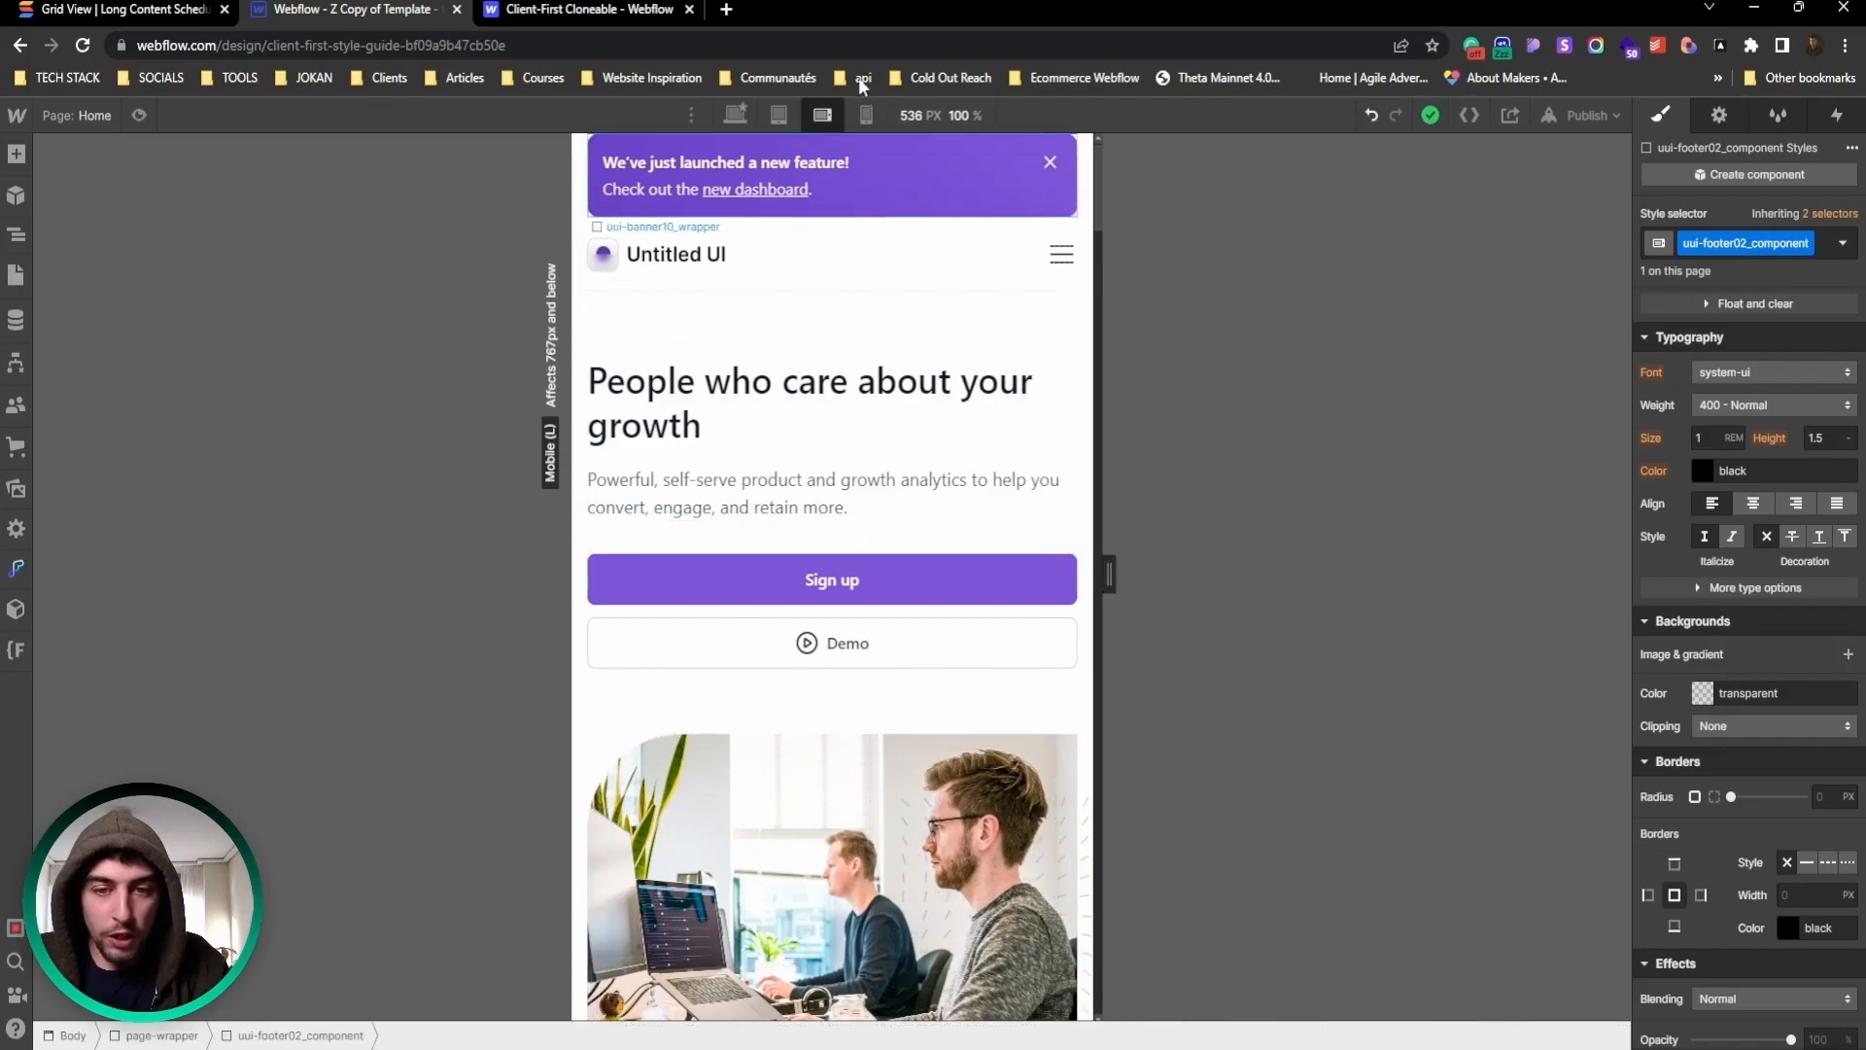
Step: Check the page's sections at the mobile portrait breakpoint with the canvas narrowed to 240 px
left_click(867, 118)
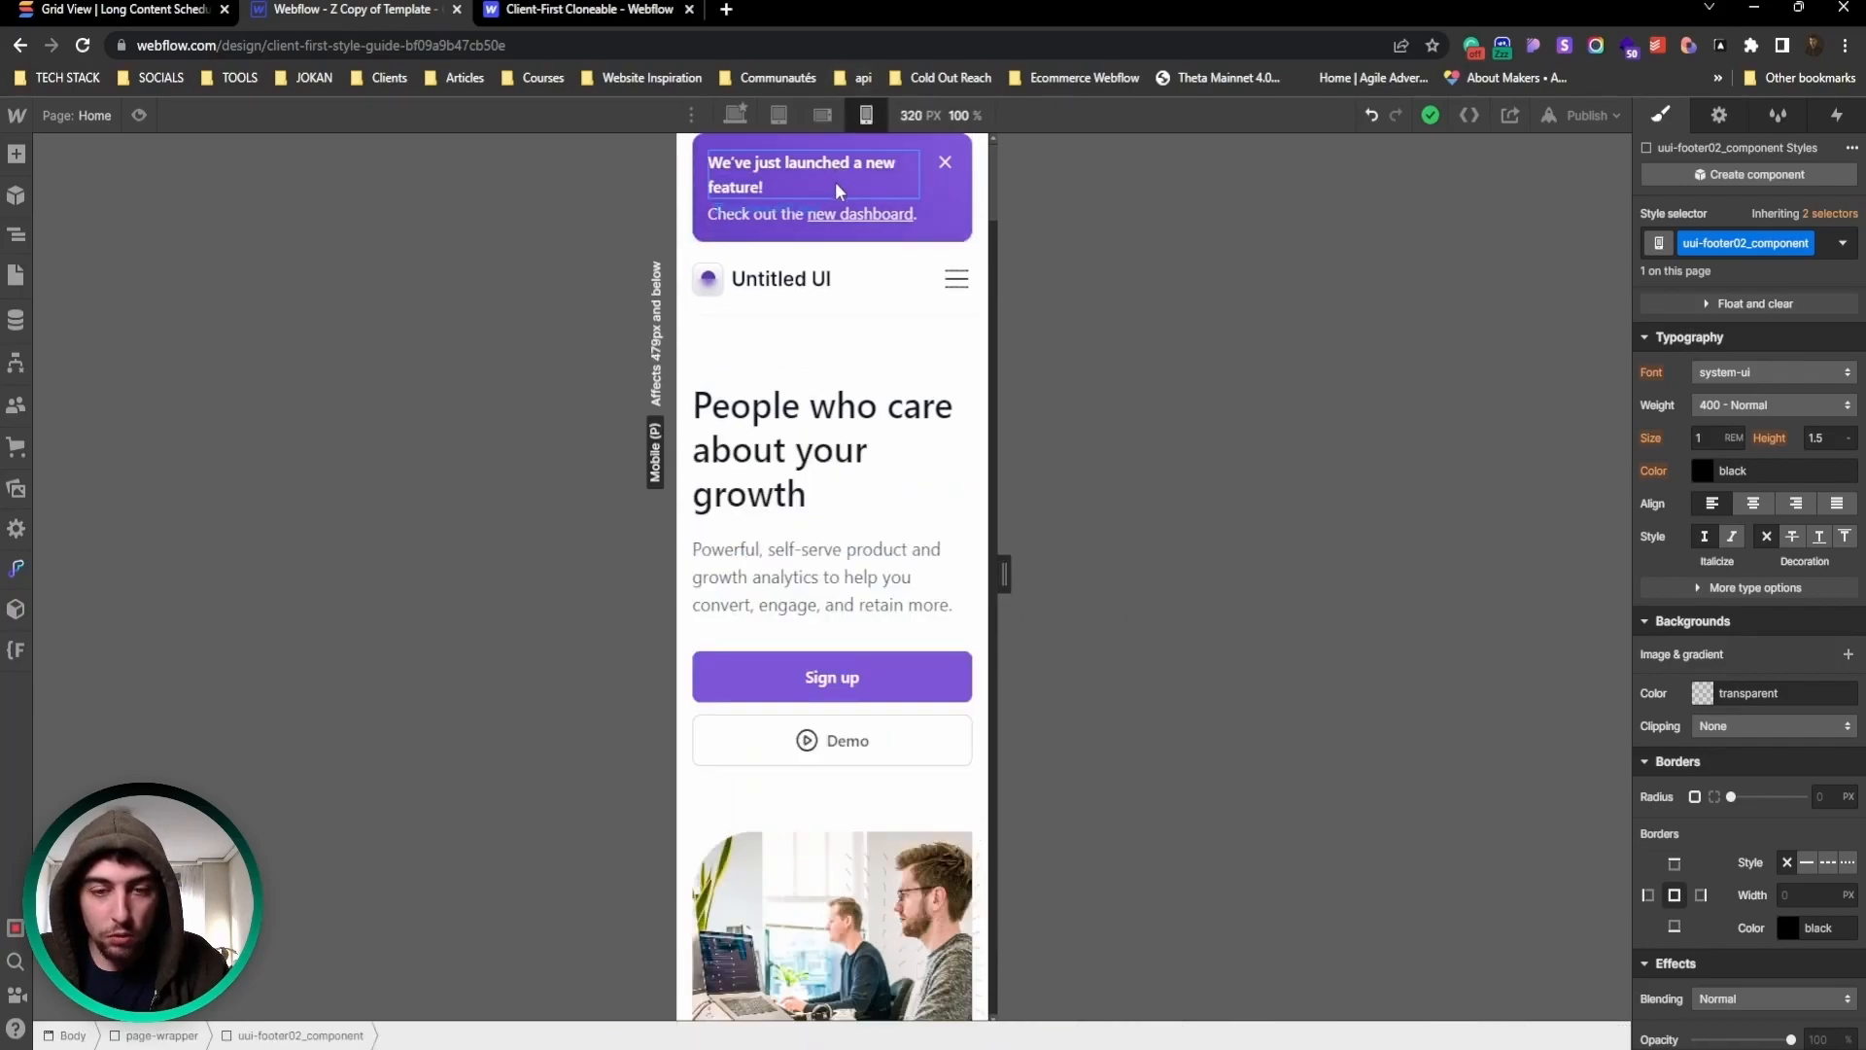
left_click_drag(1005, 573, 799, 512)
scroll(799, 512, "down", 20)
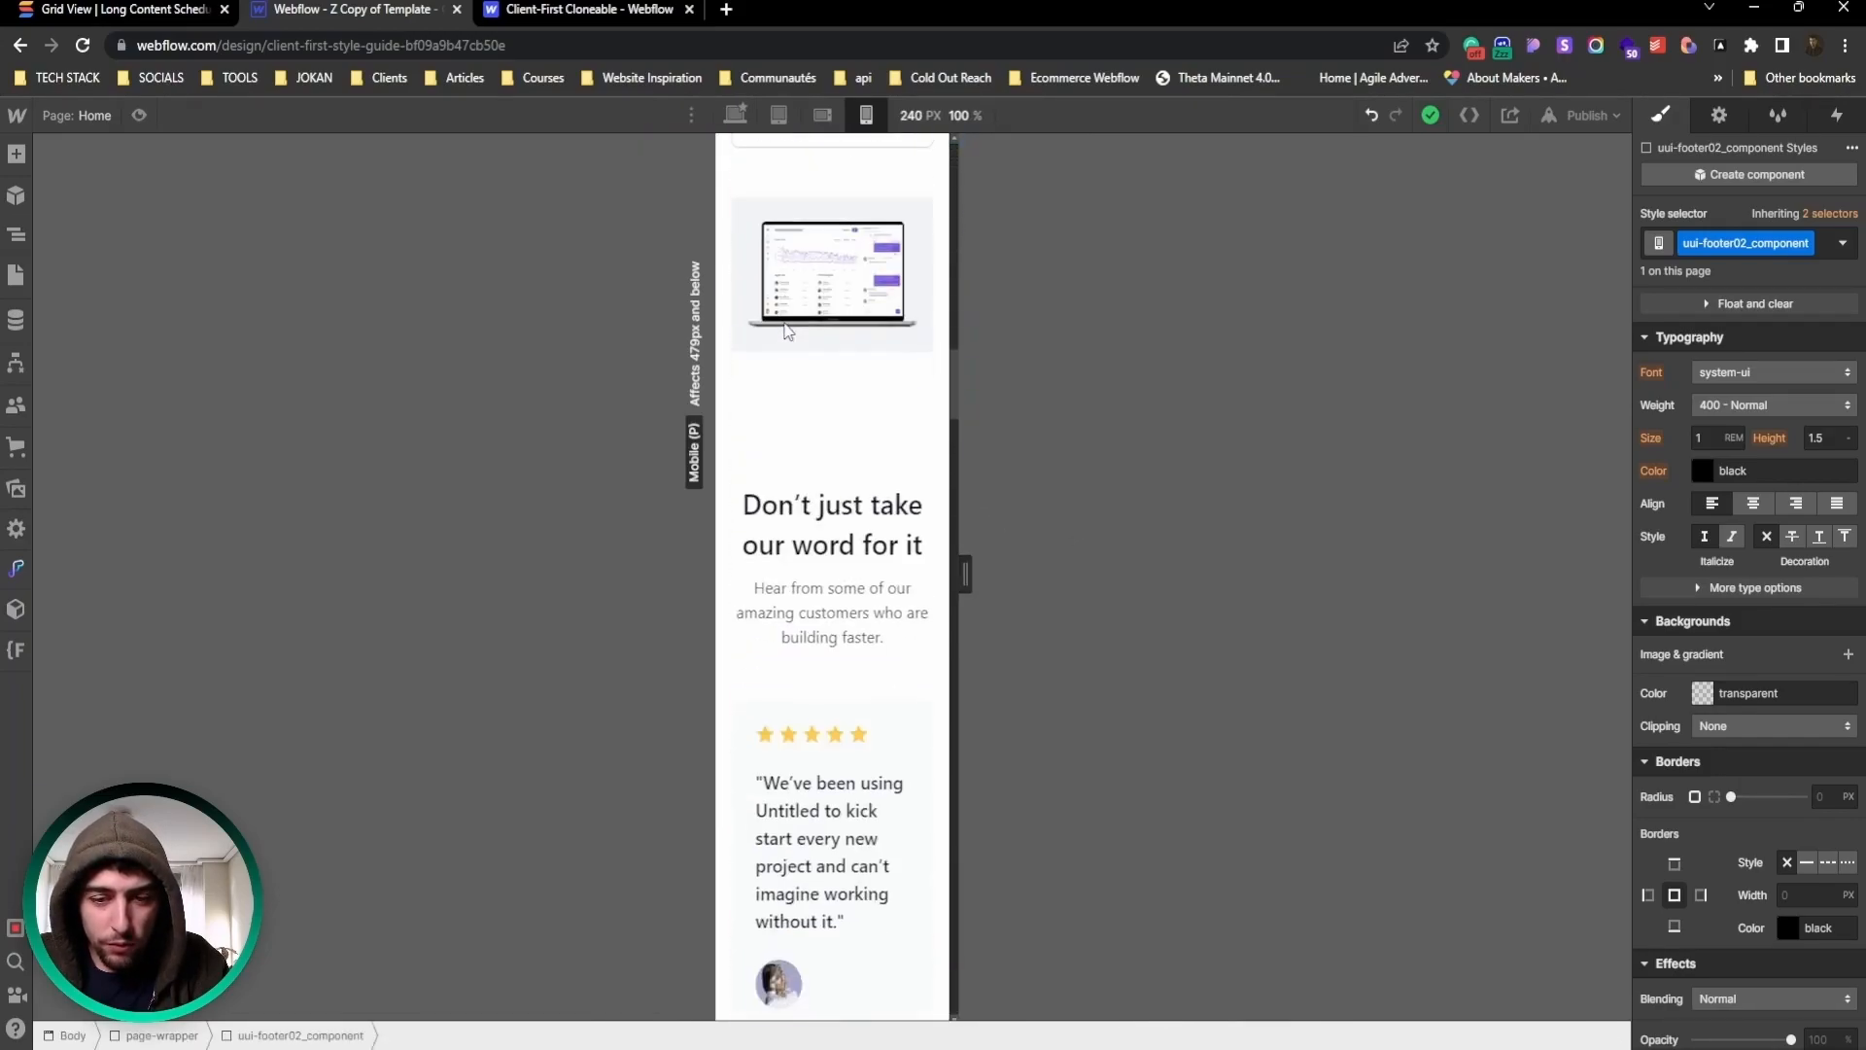
scroll(788, 330, "down", 5)
scroll(778, 332, "up", 20)
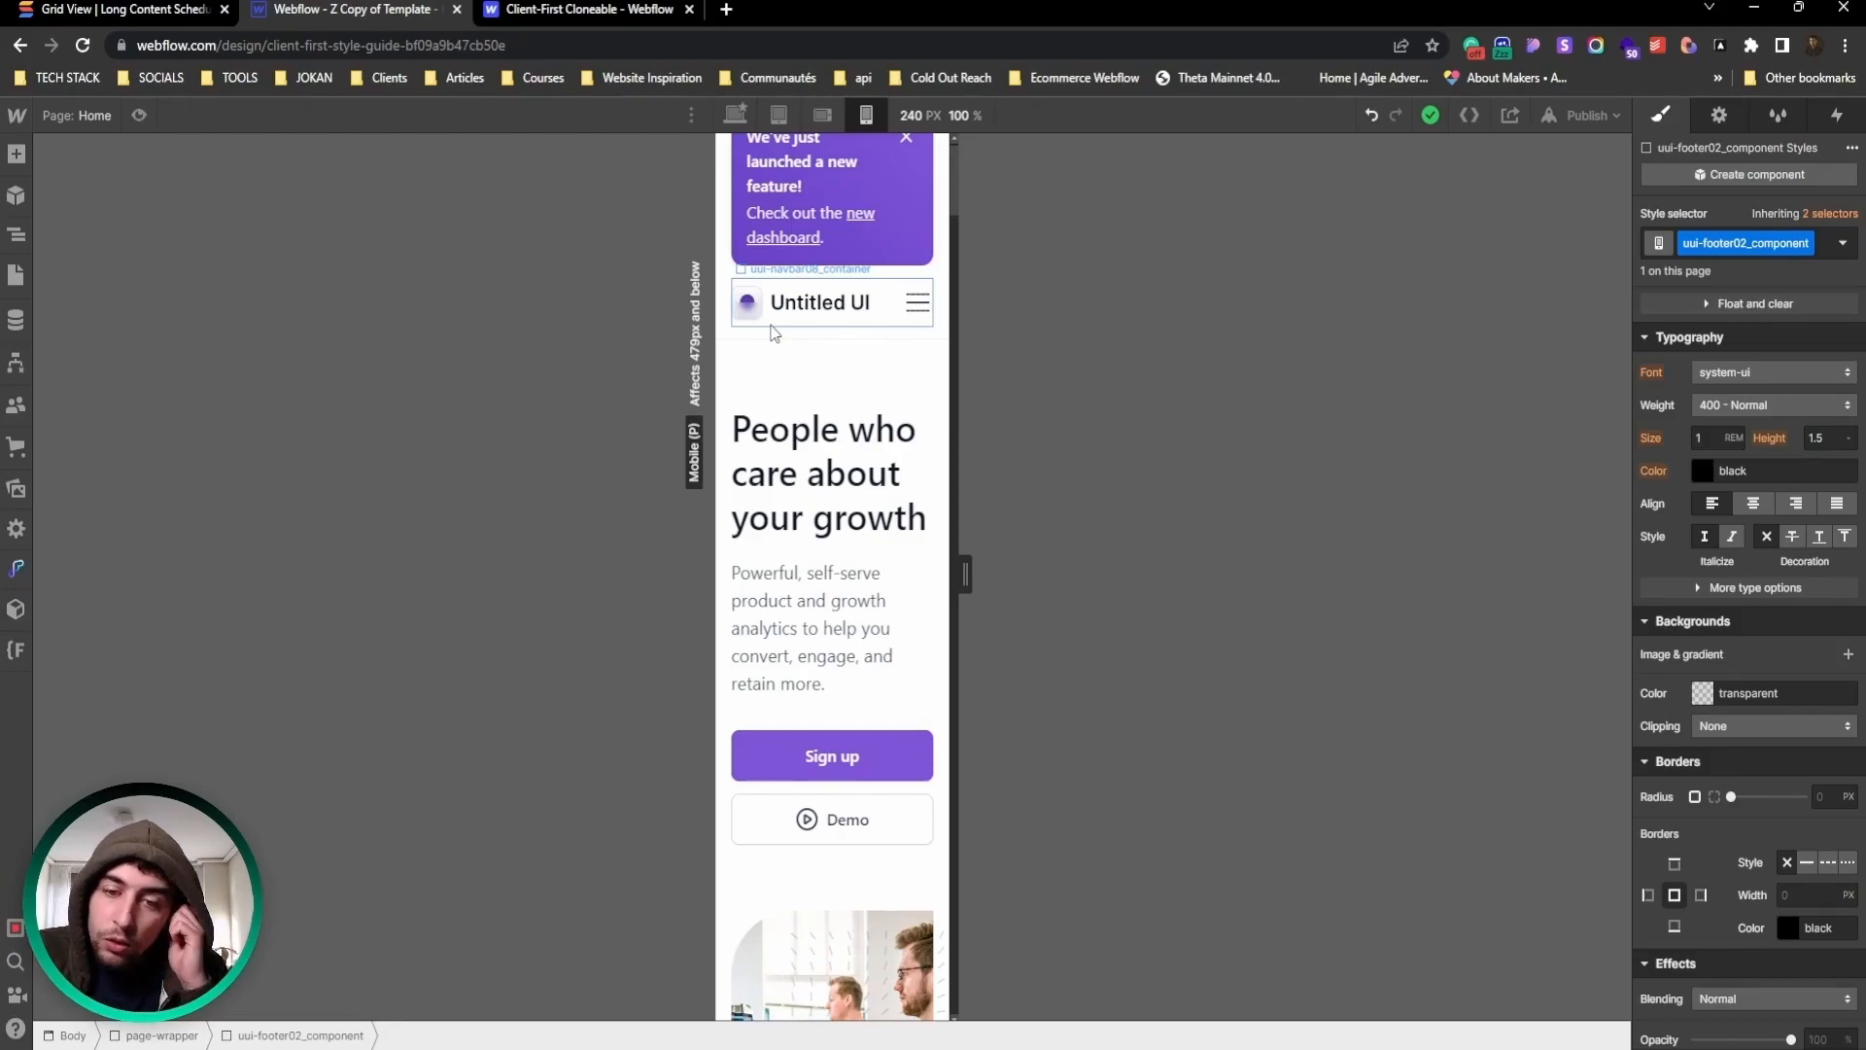
Step: Publish the site to its webflow.io subdomain and open the live page
left_click(1601, 115)
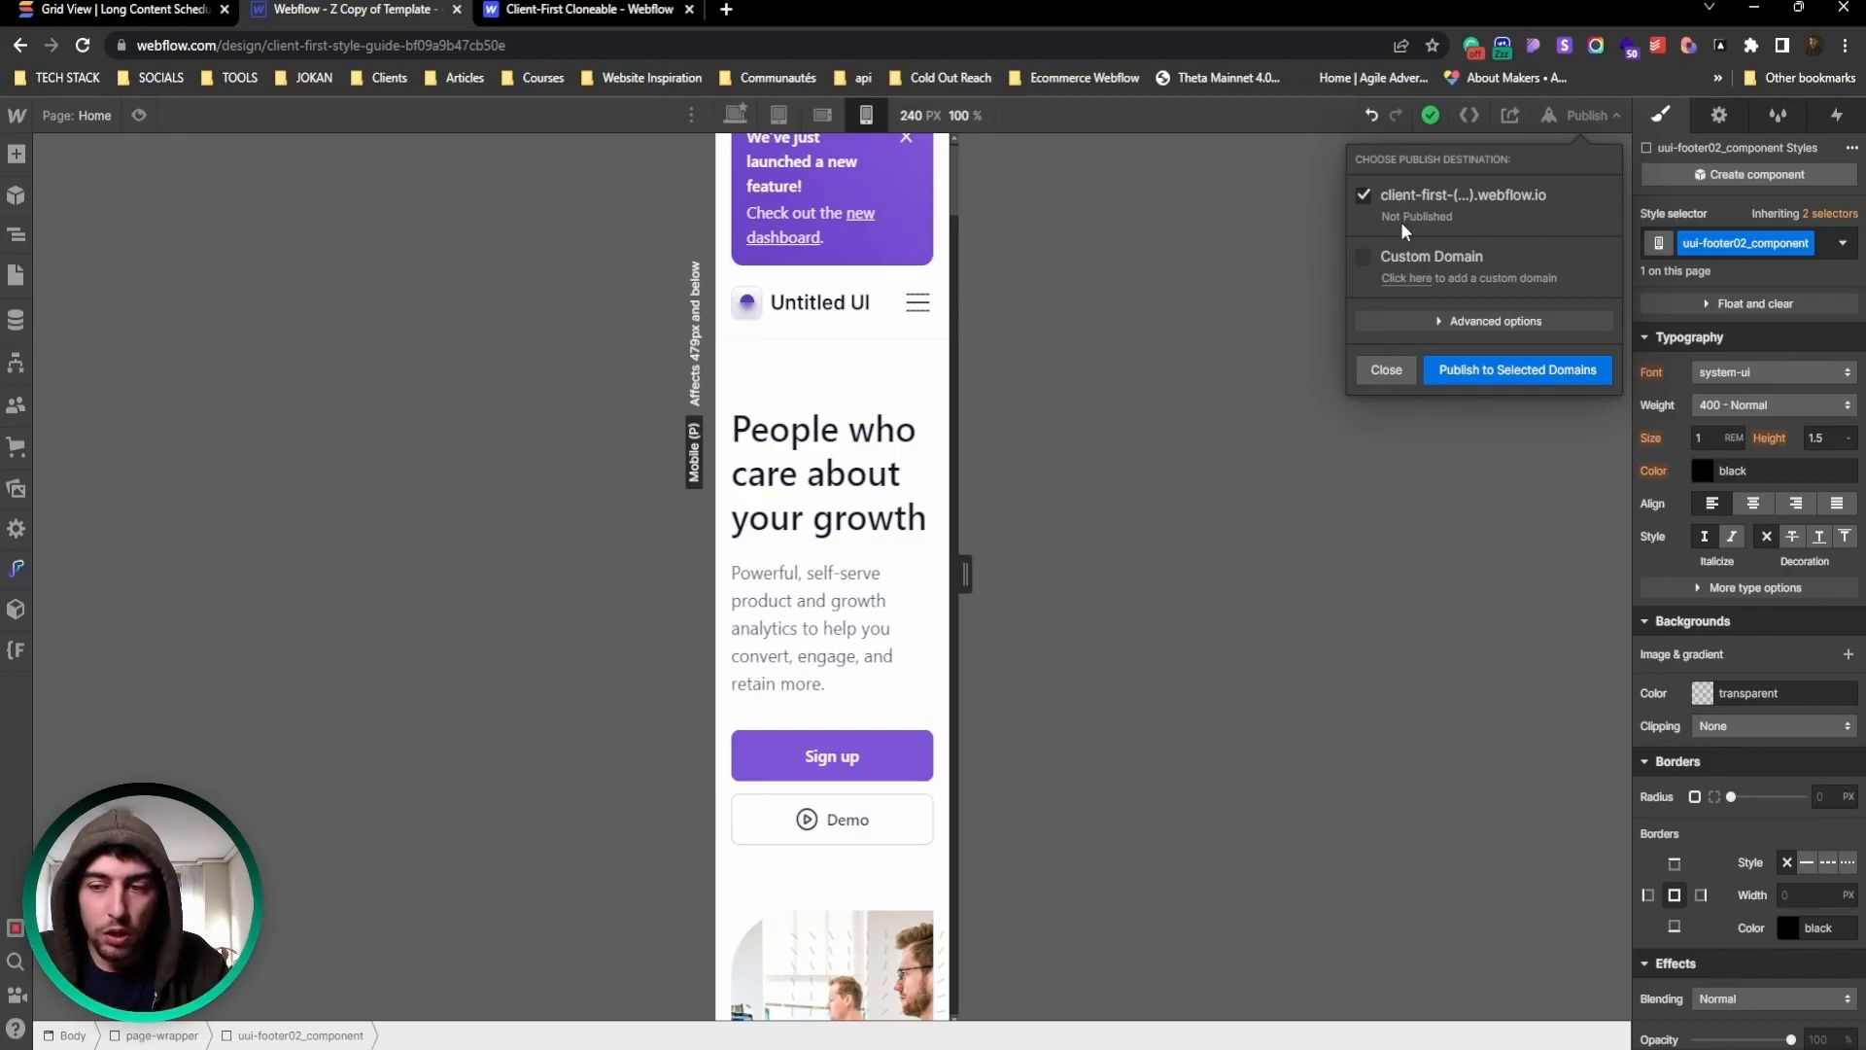
left_click(1462, 381)
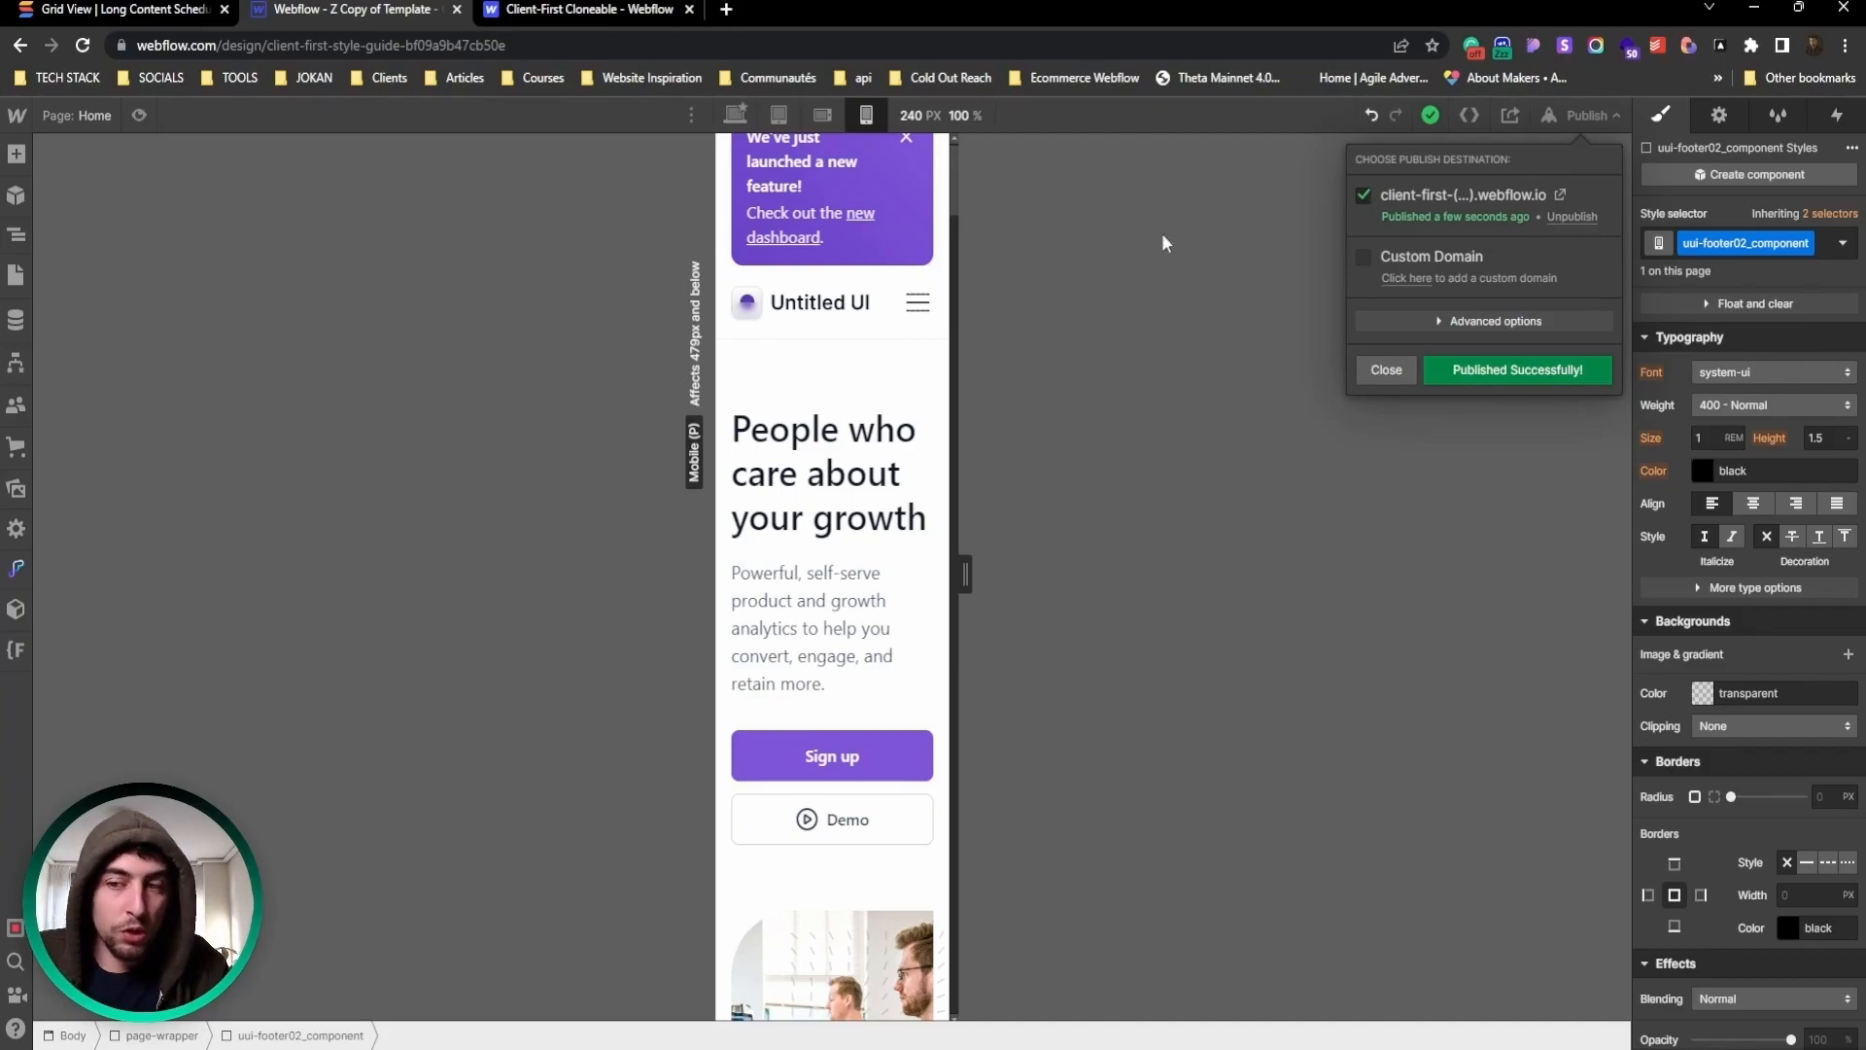
left_click(1561, 197)
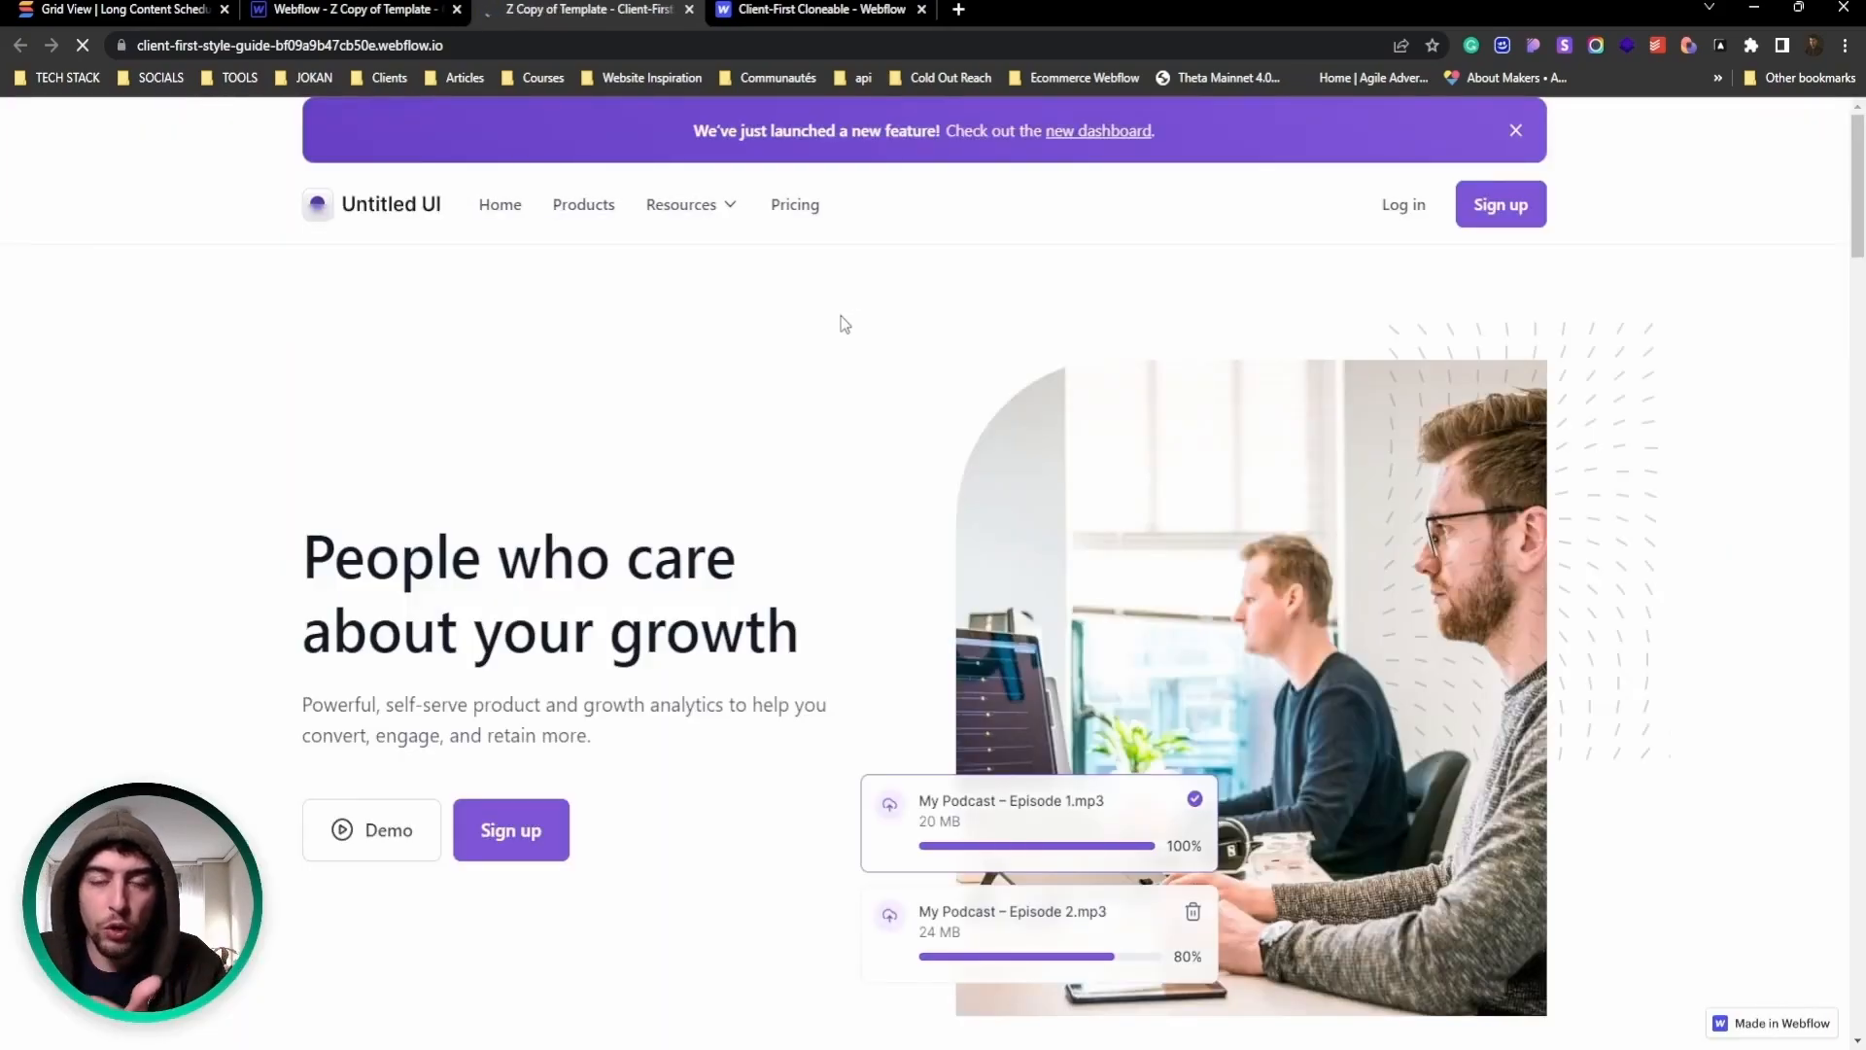
Step: Check the hero on the live page and test dismissing the announcement banner, reloading the page to restore it
scroll(816, 356, "down", 5)
scroll(789, 356, "up", 5)
mouse_move(681, 230)
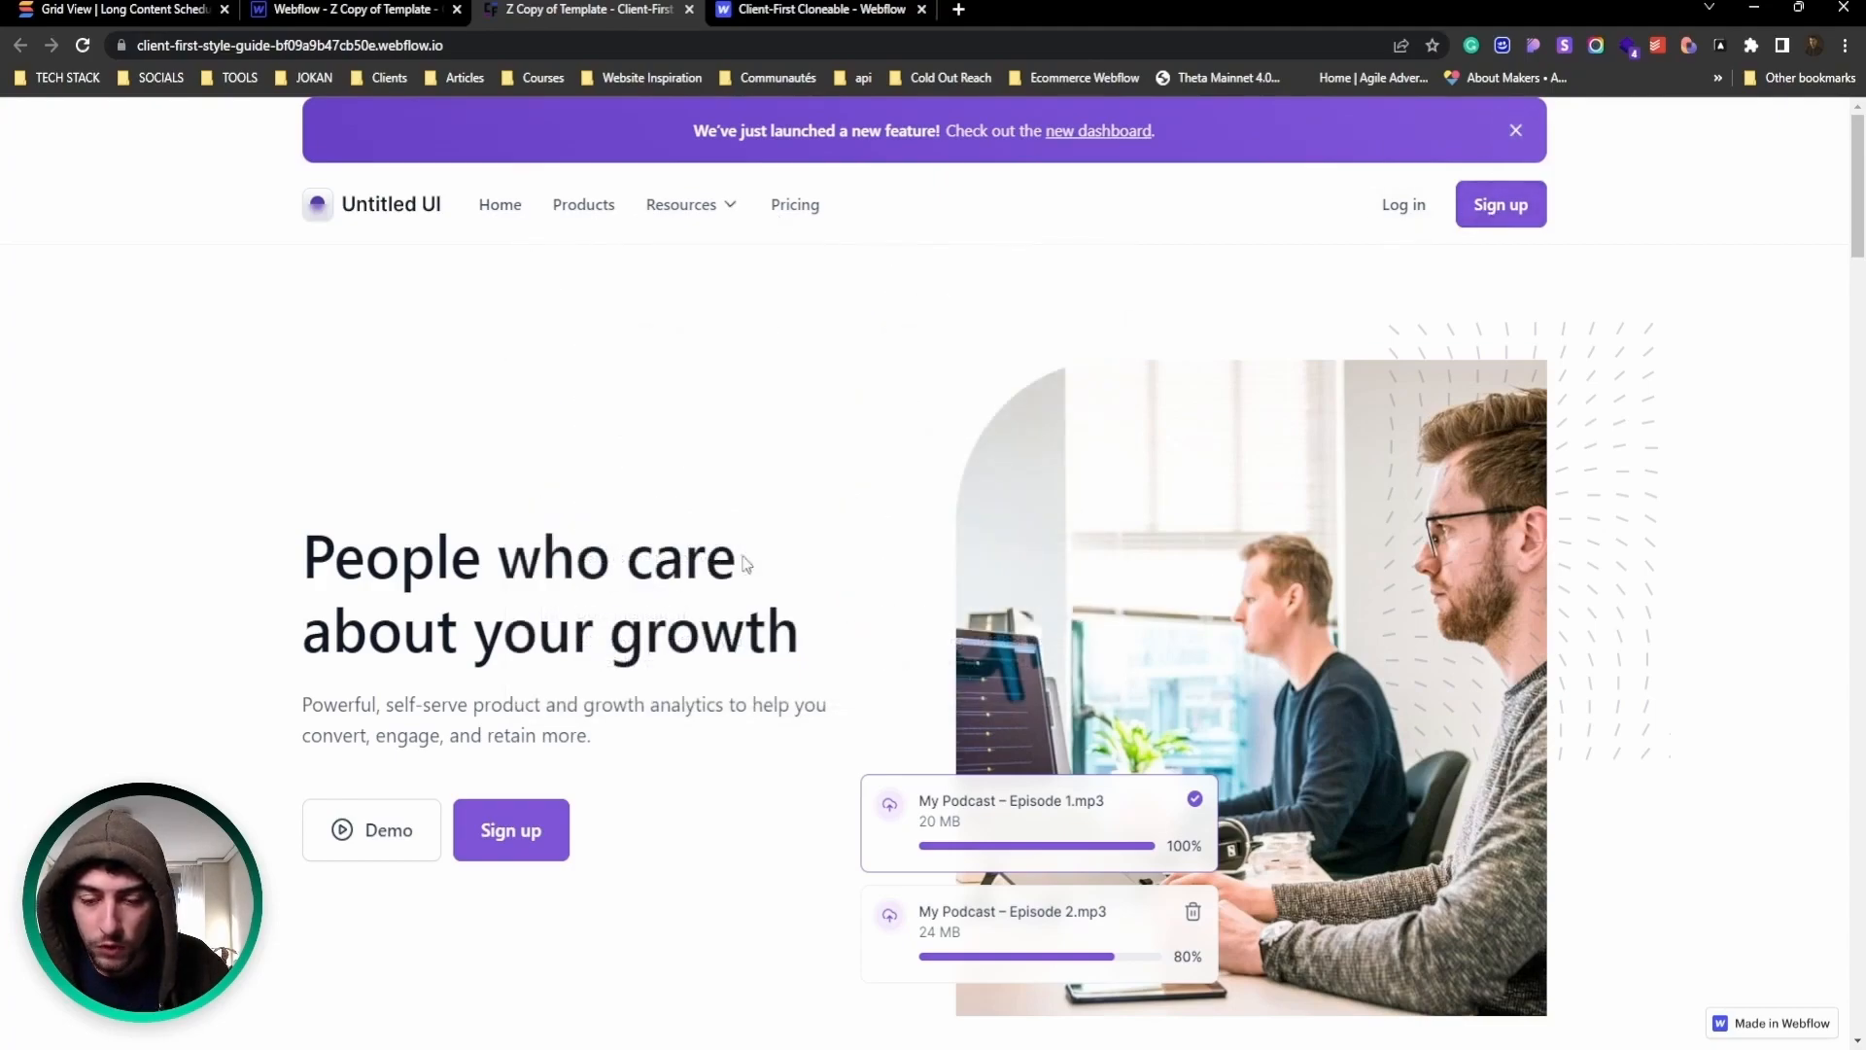
scroll(603, 563, "down", 1)
scroll(603, 564, "down", 3)
scroll(492, 583, "up", 2)
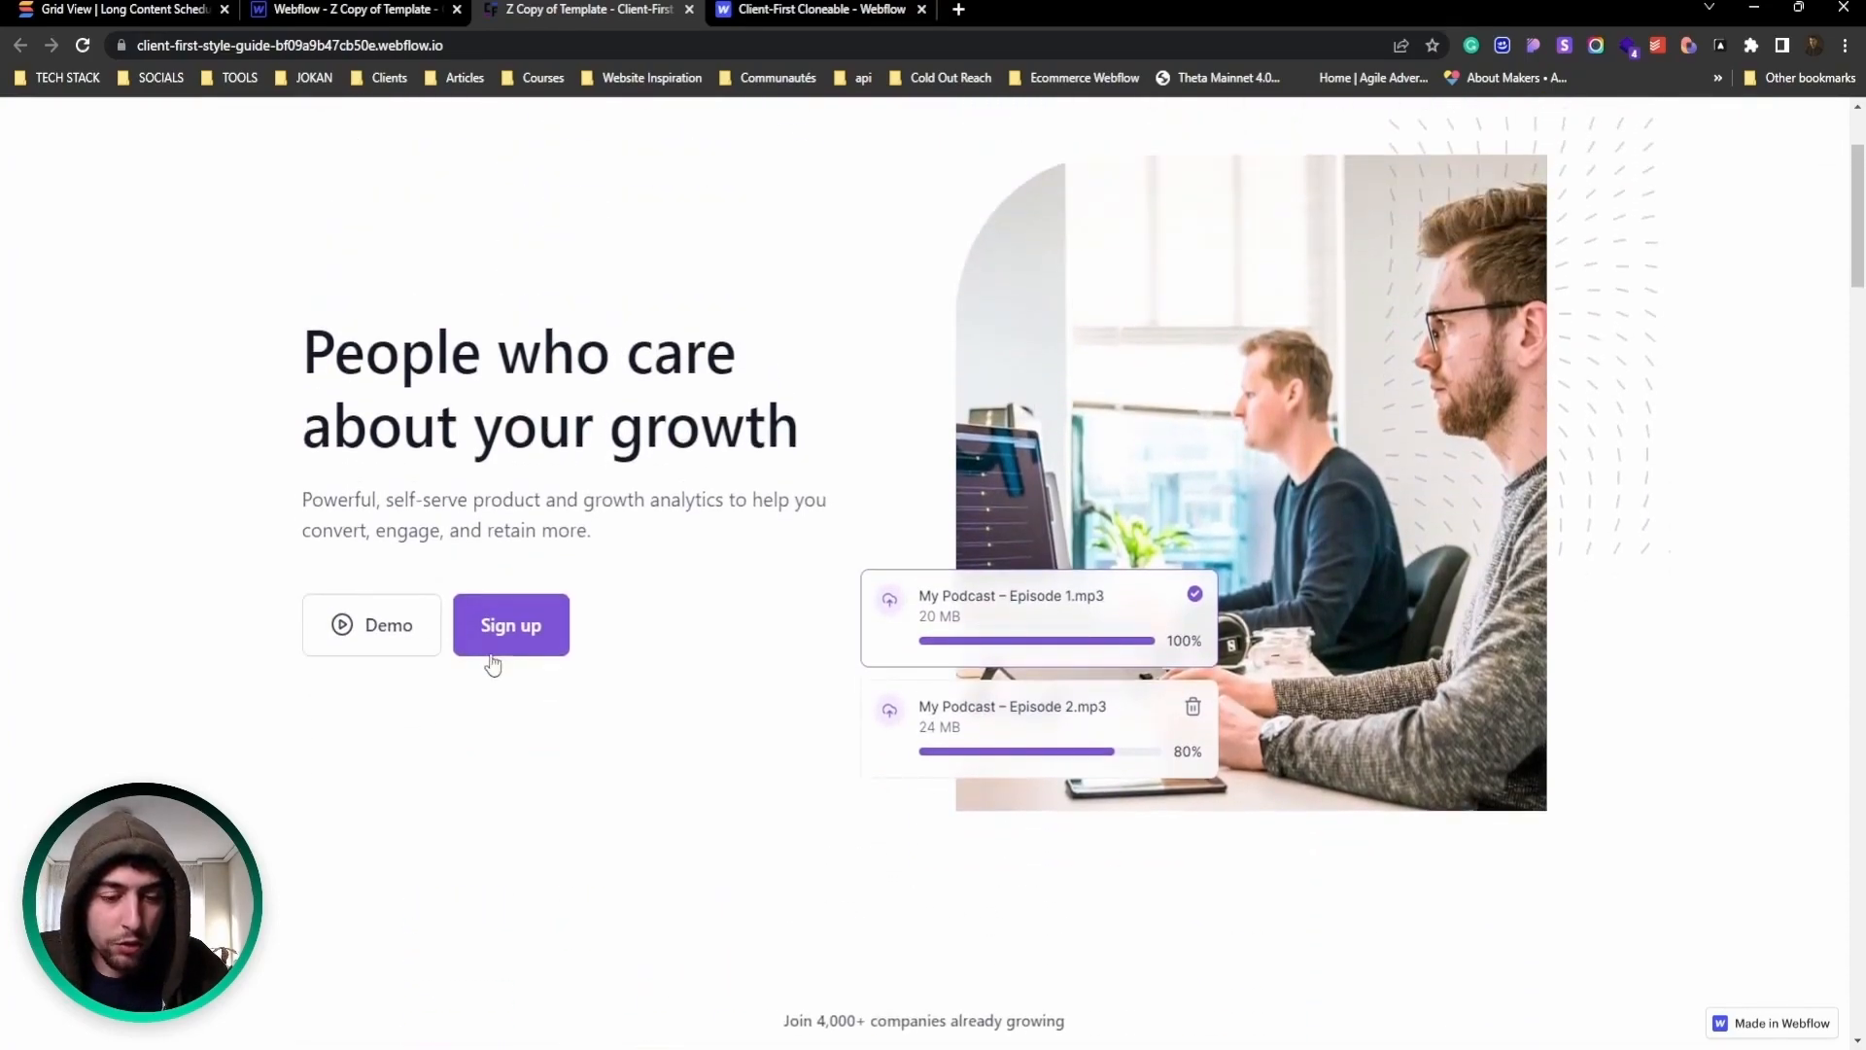
scroll(496, 214, "up", 2)
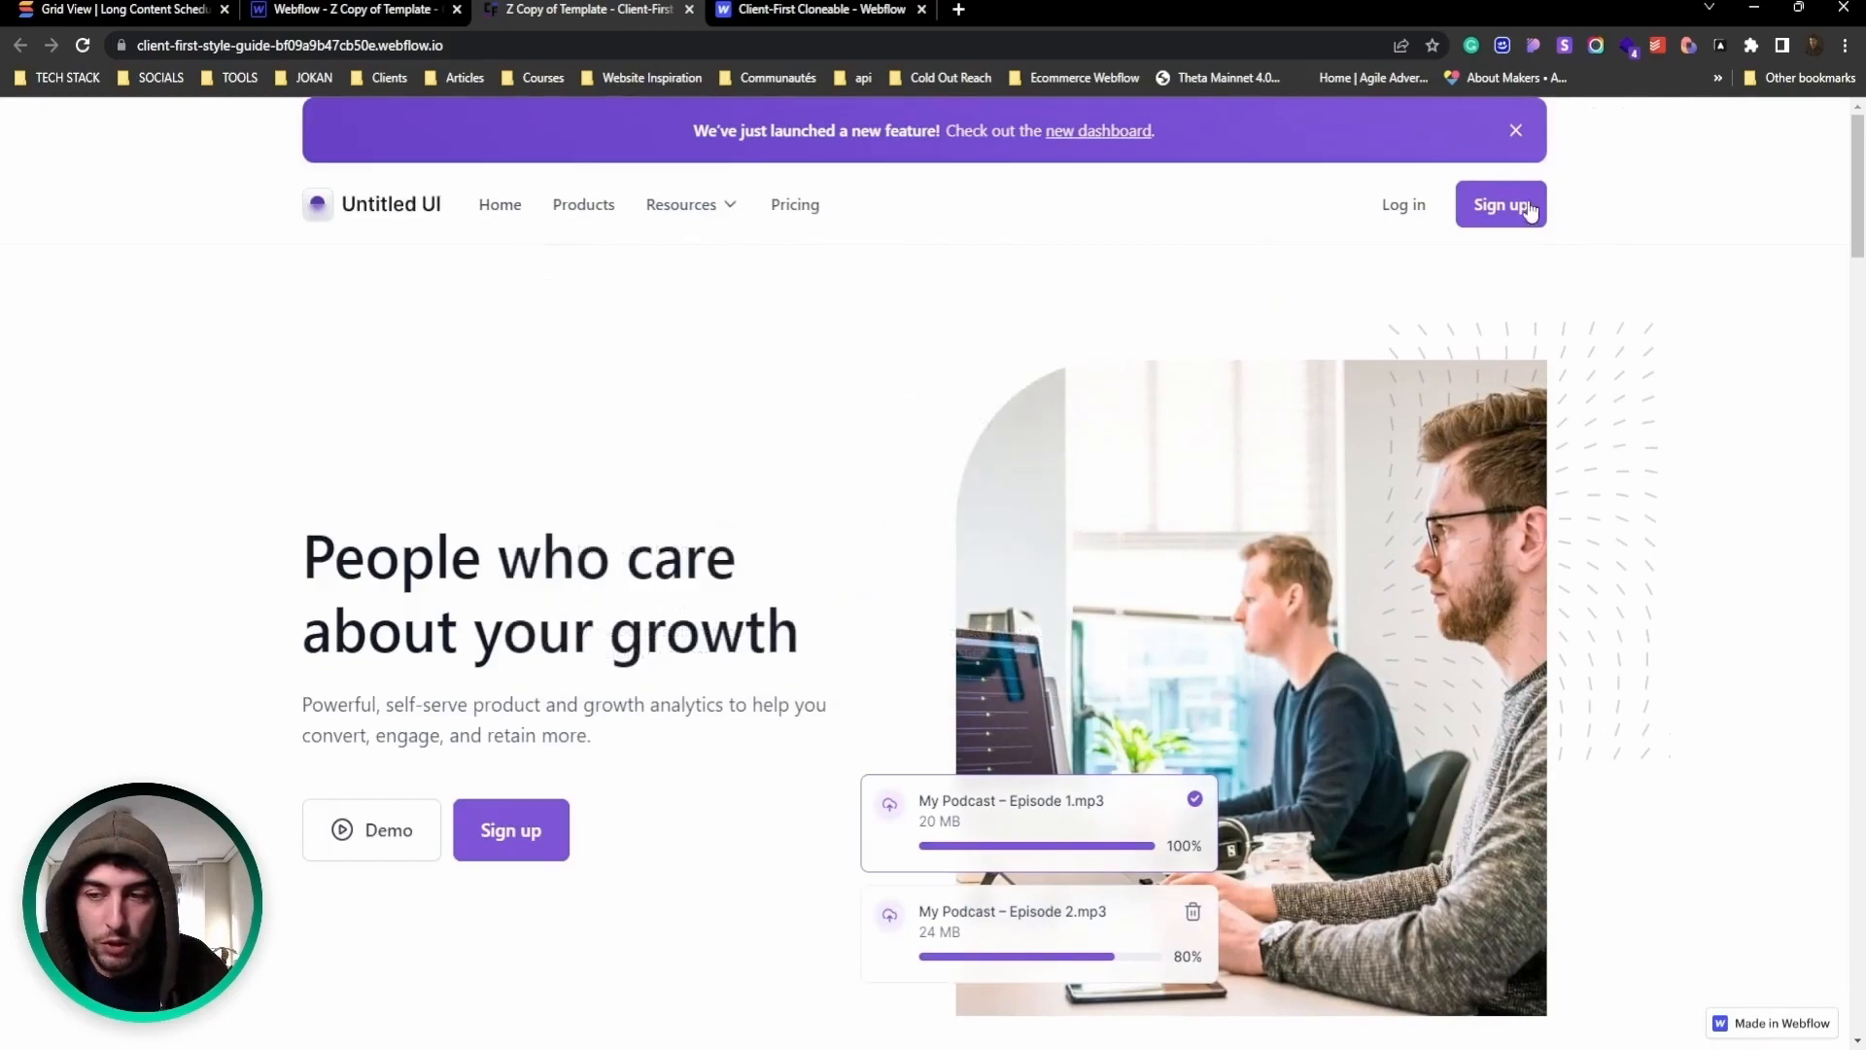
left_click(1514, 129)
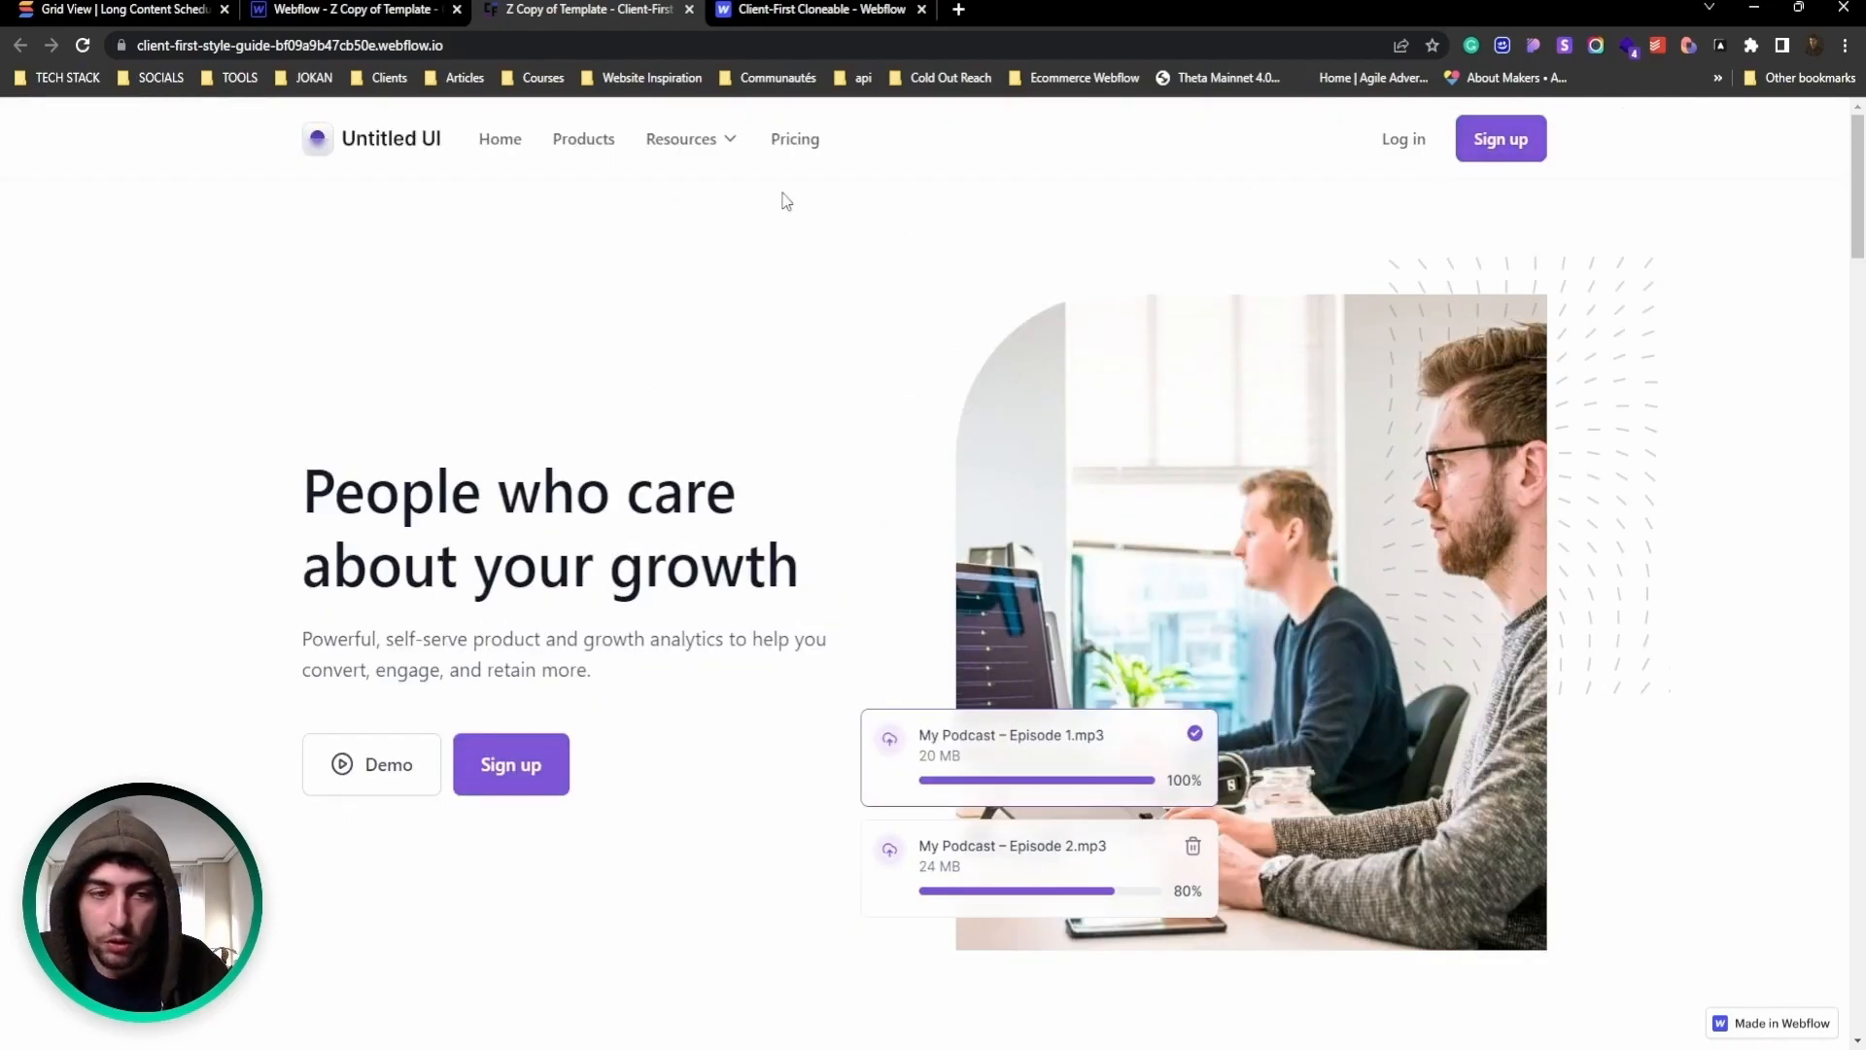
left_click(82, 45)
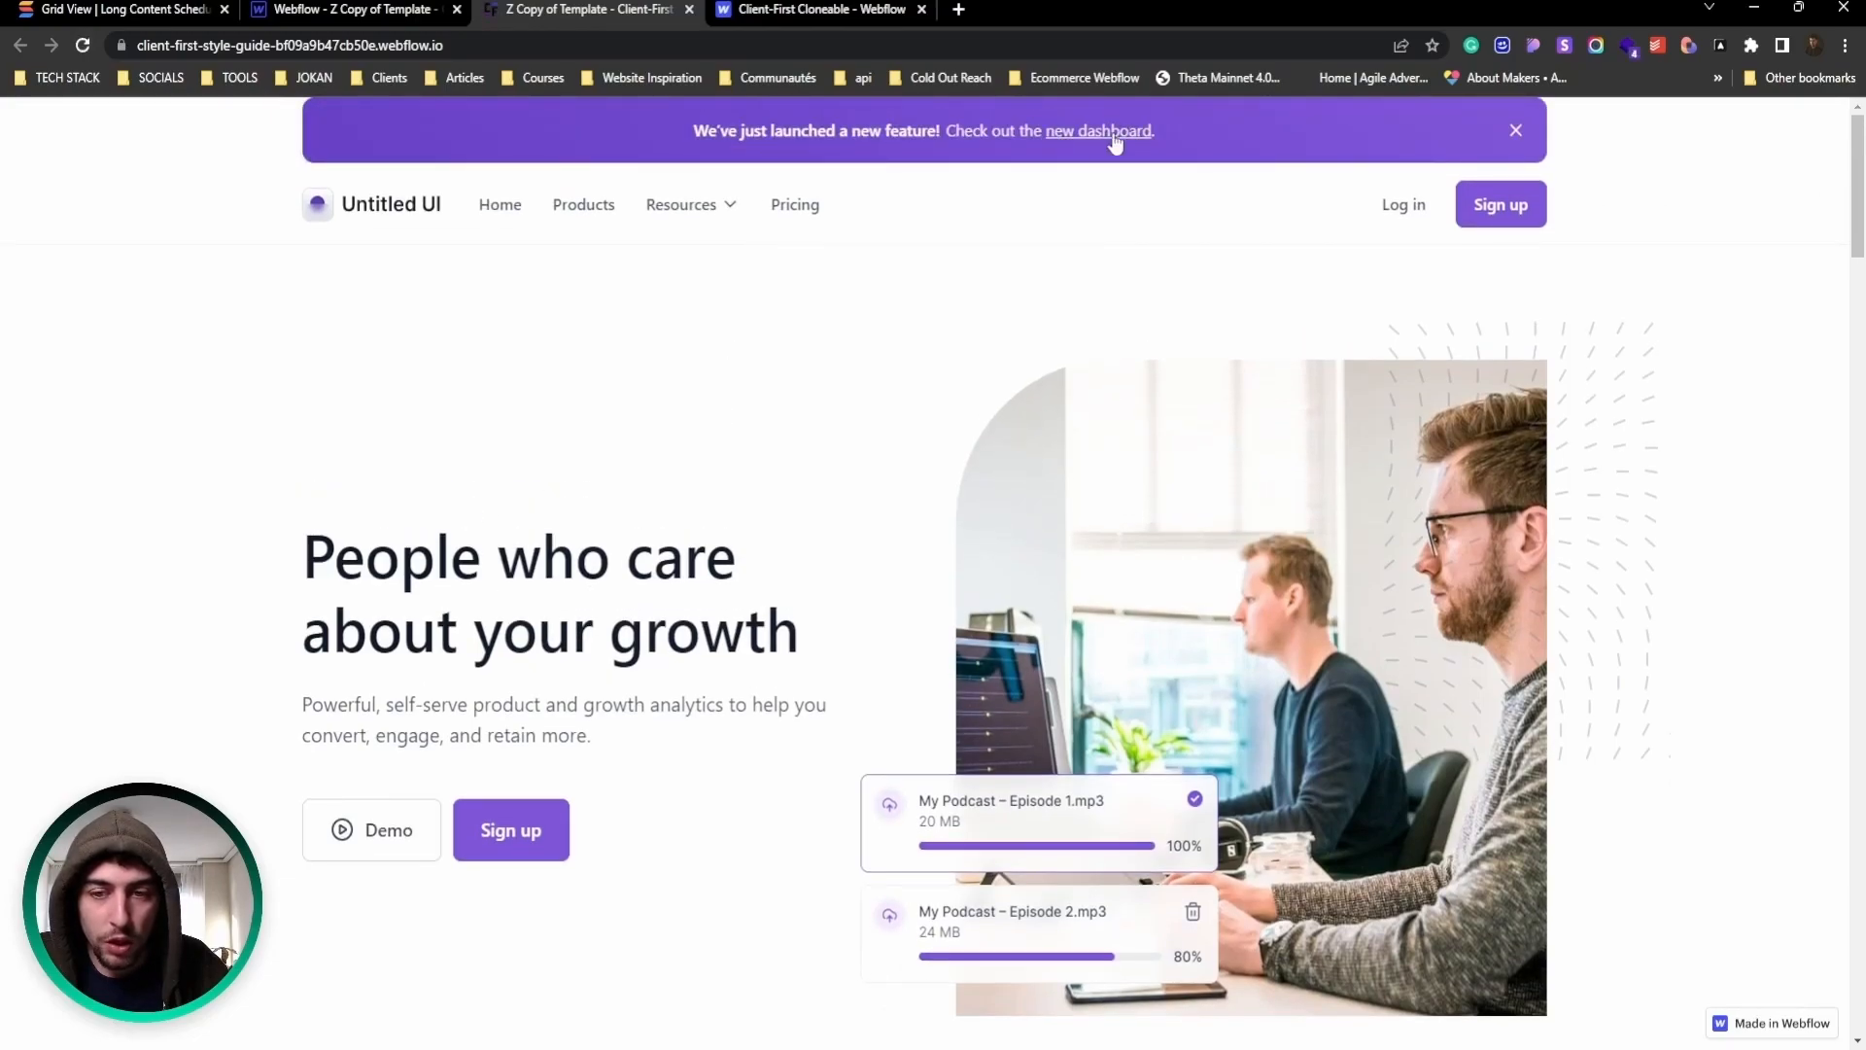
Step: Check the features, testimonials and pricing sections of the live page down to the contact section
scroll(785, 667, "down", 2)
scroll(785, 667, "down", 2)
scroll(529, 712, "down", 10)
scroll(613, 595, "up", 4)
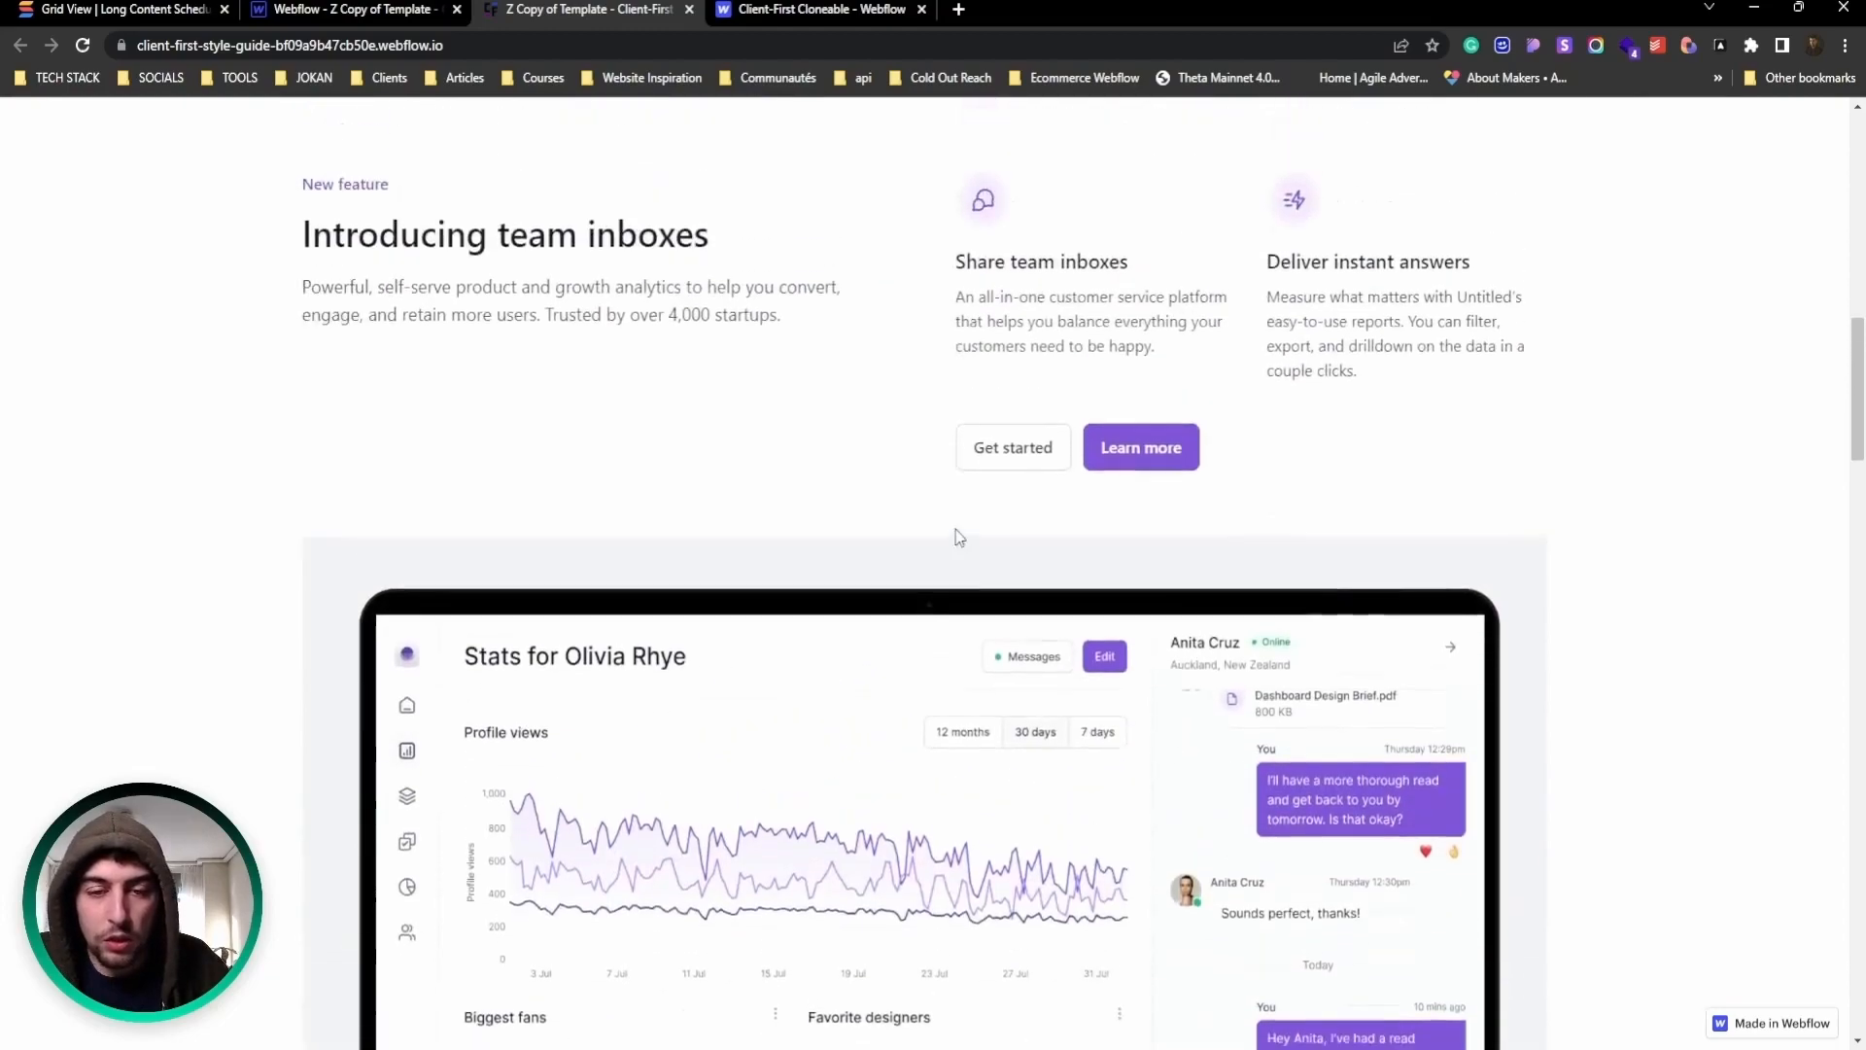
scroll(1030, 291, "down", 4)
scroll(537, 625, "down", 9)
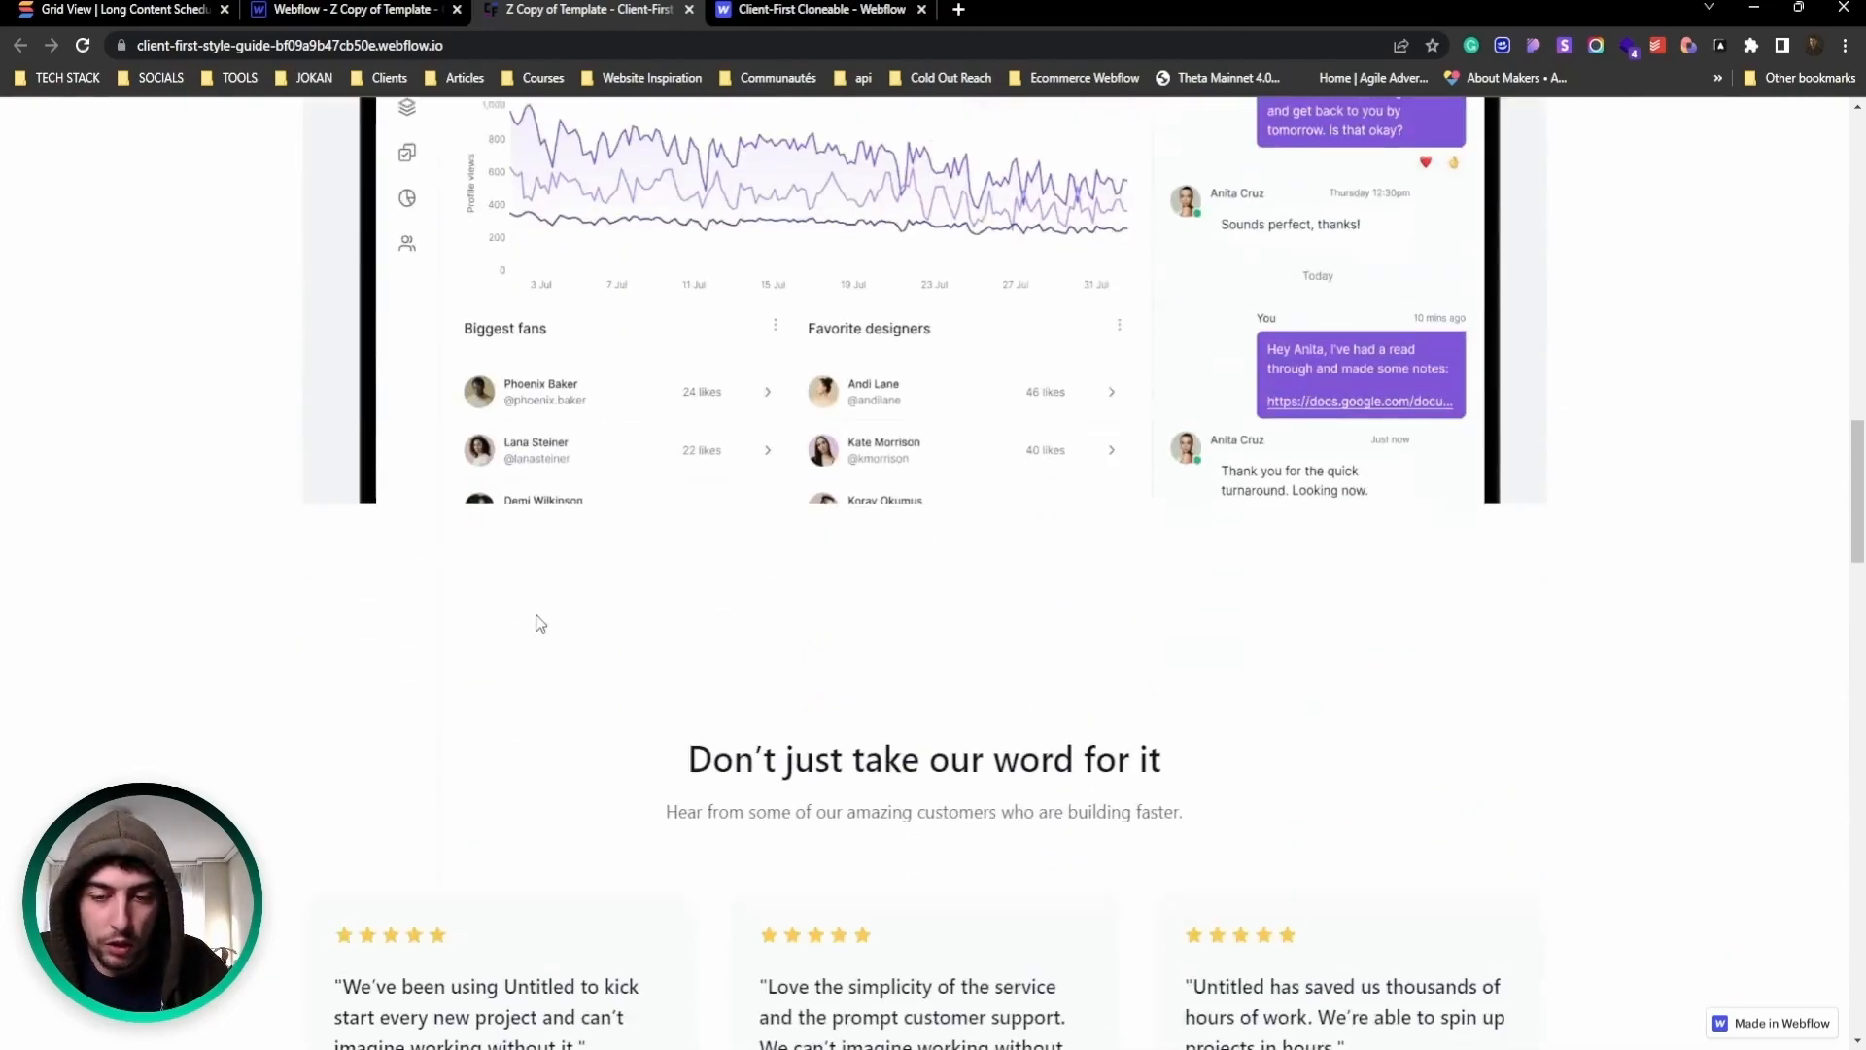
left_click_drag(1137, 467, 571, 332)
left_click(581, 350)
left_click(1248, 410)
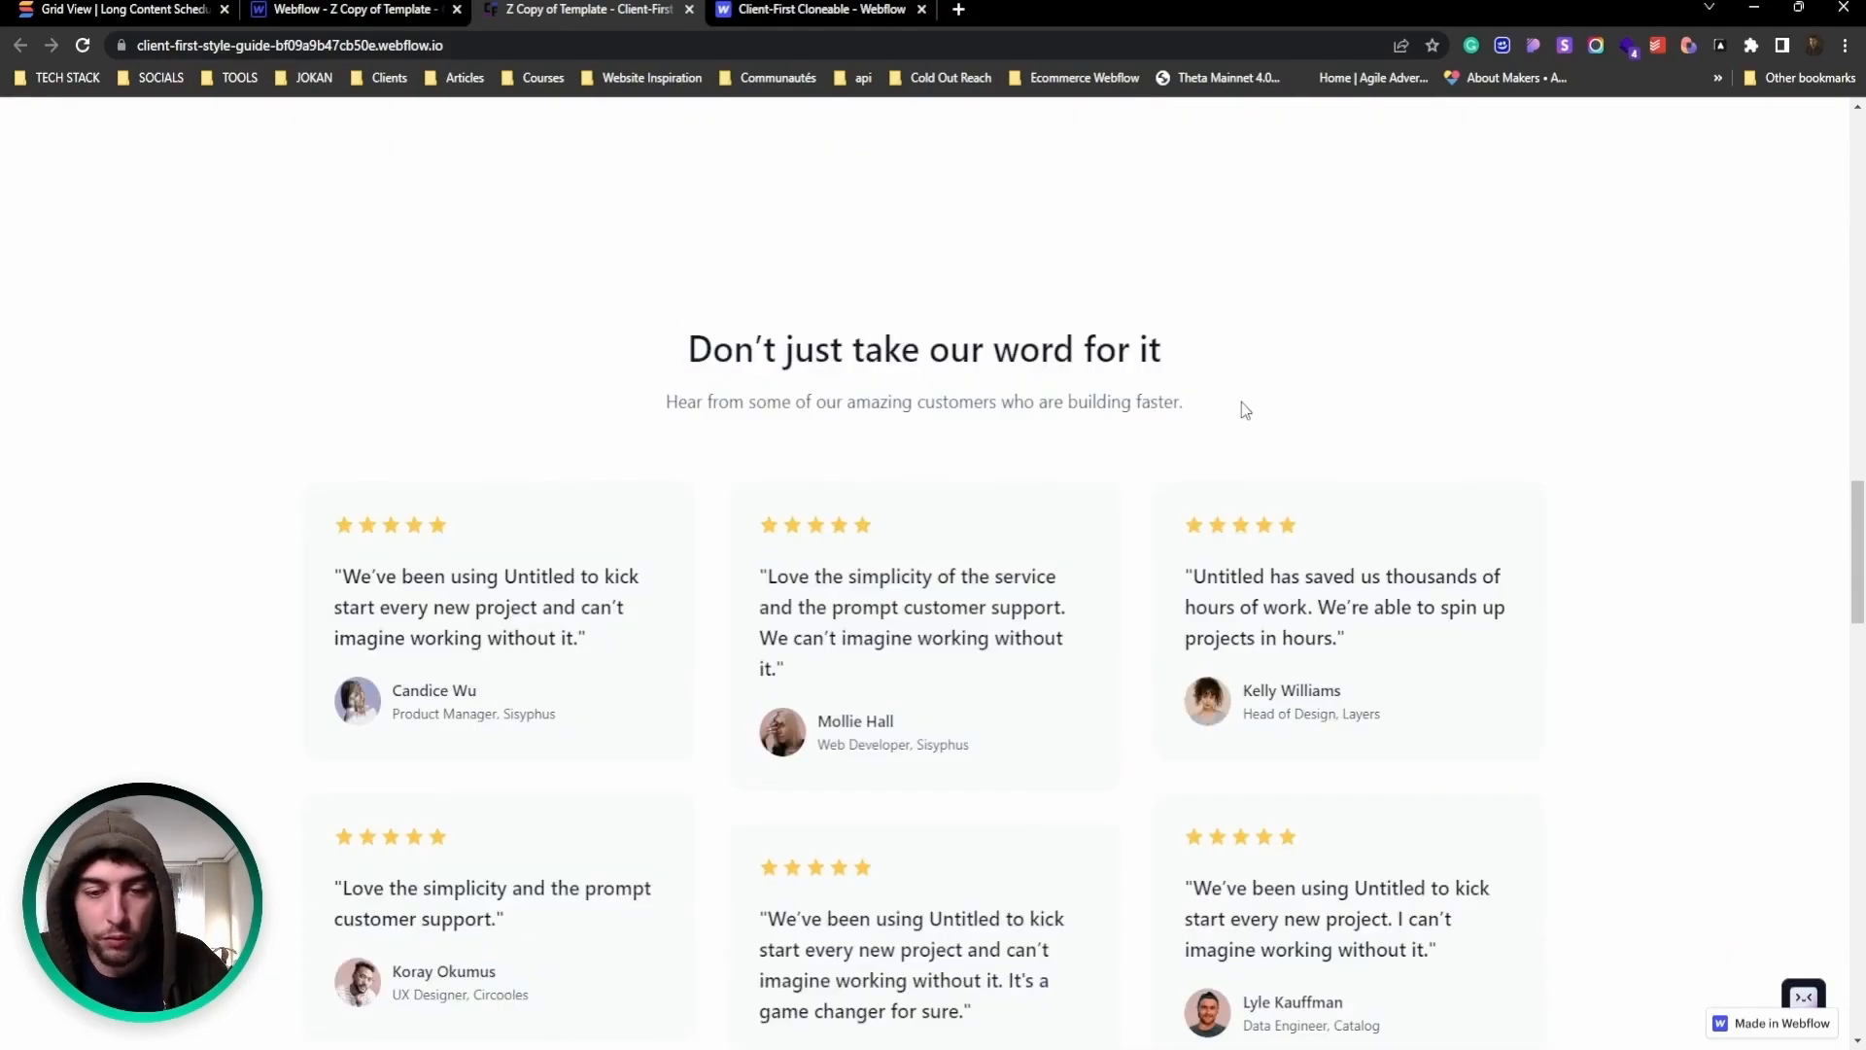
scroll(671, 450, "down", 8)
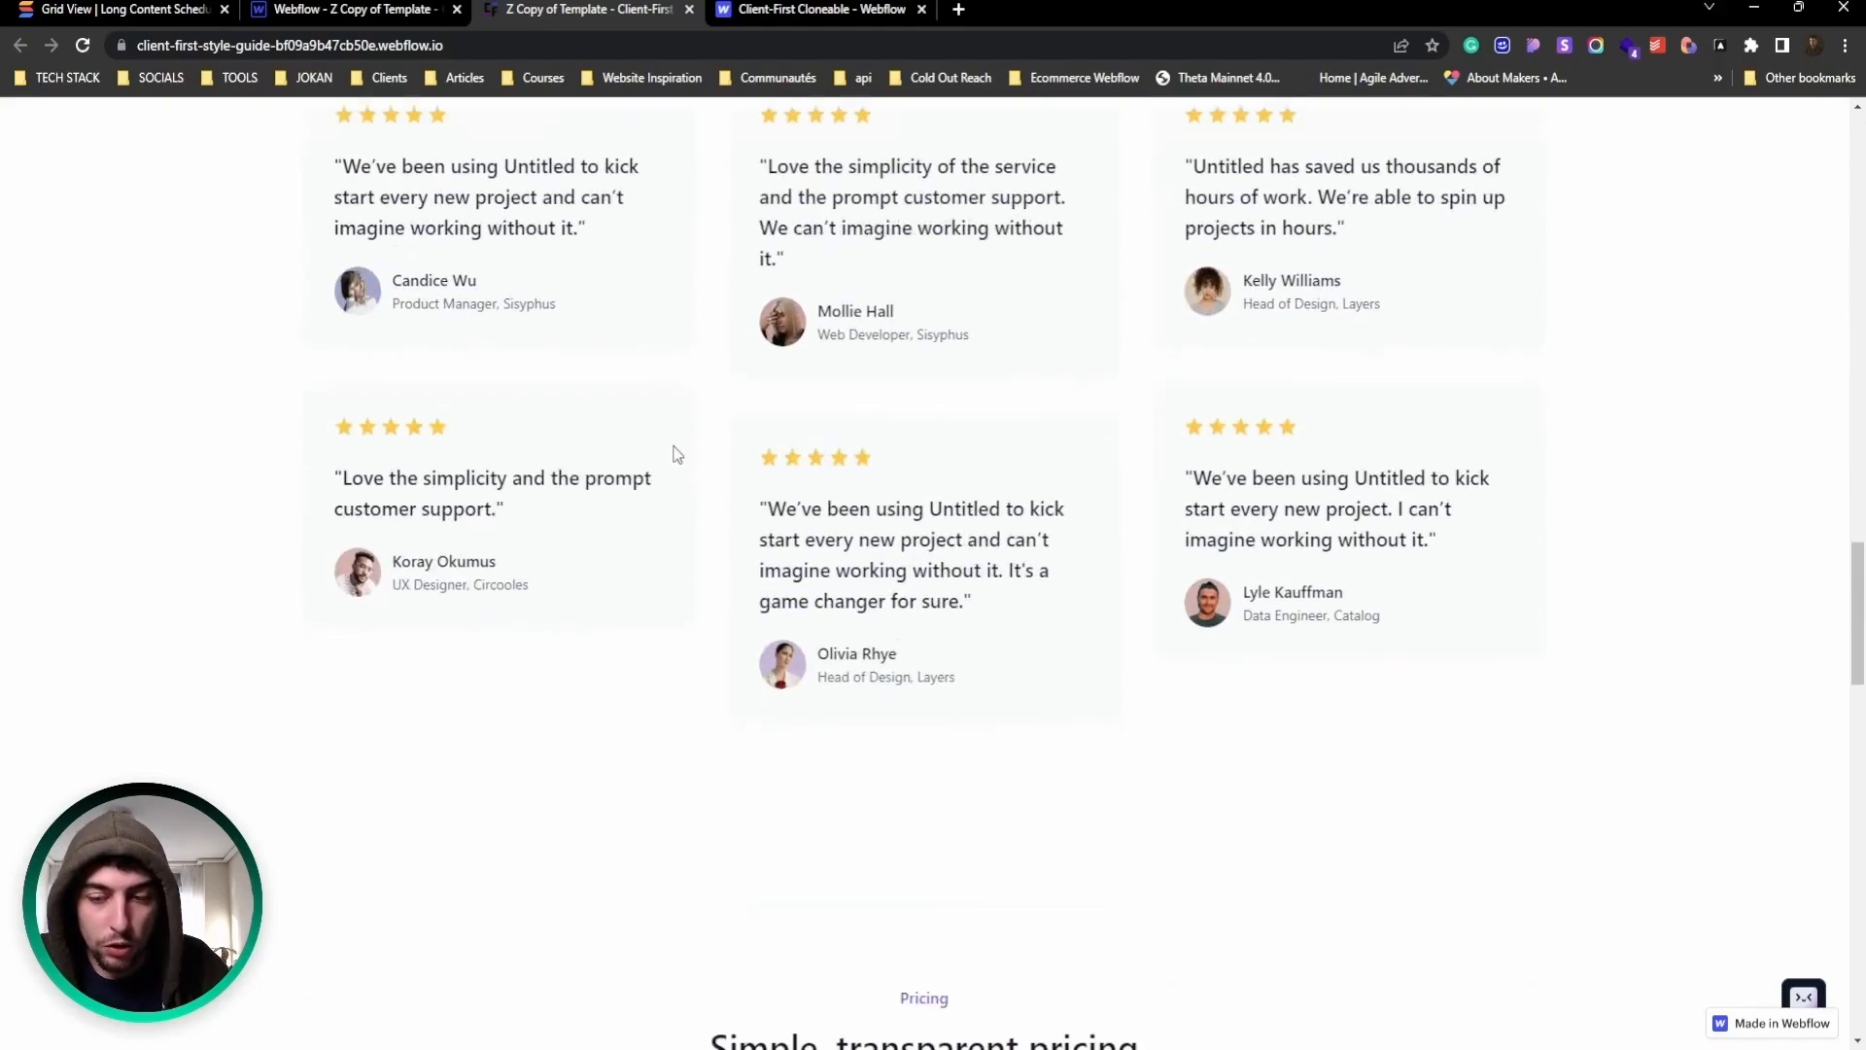
scroll(631, 438, "down", 3)
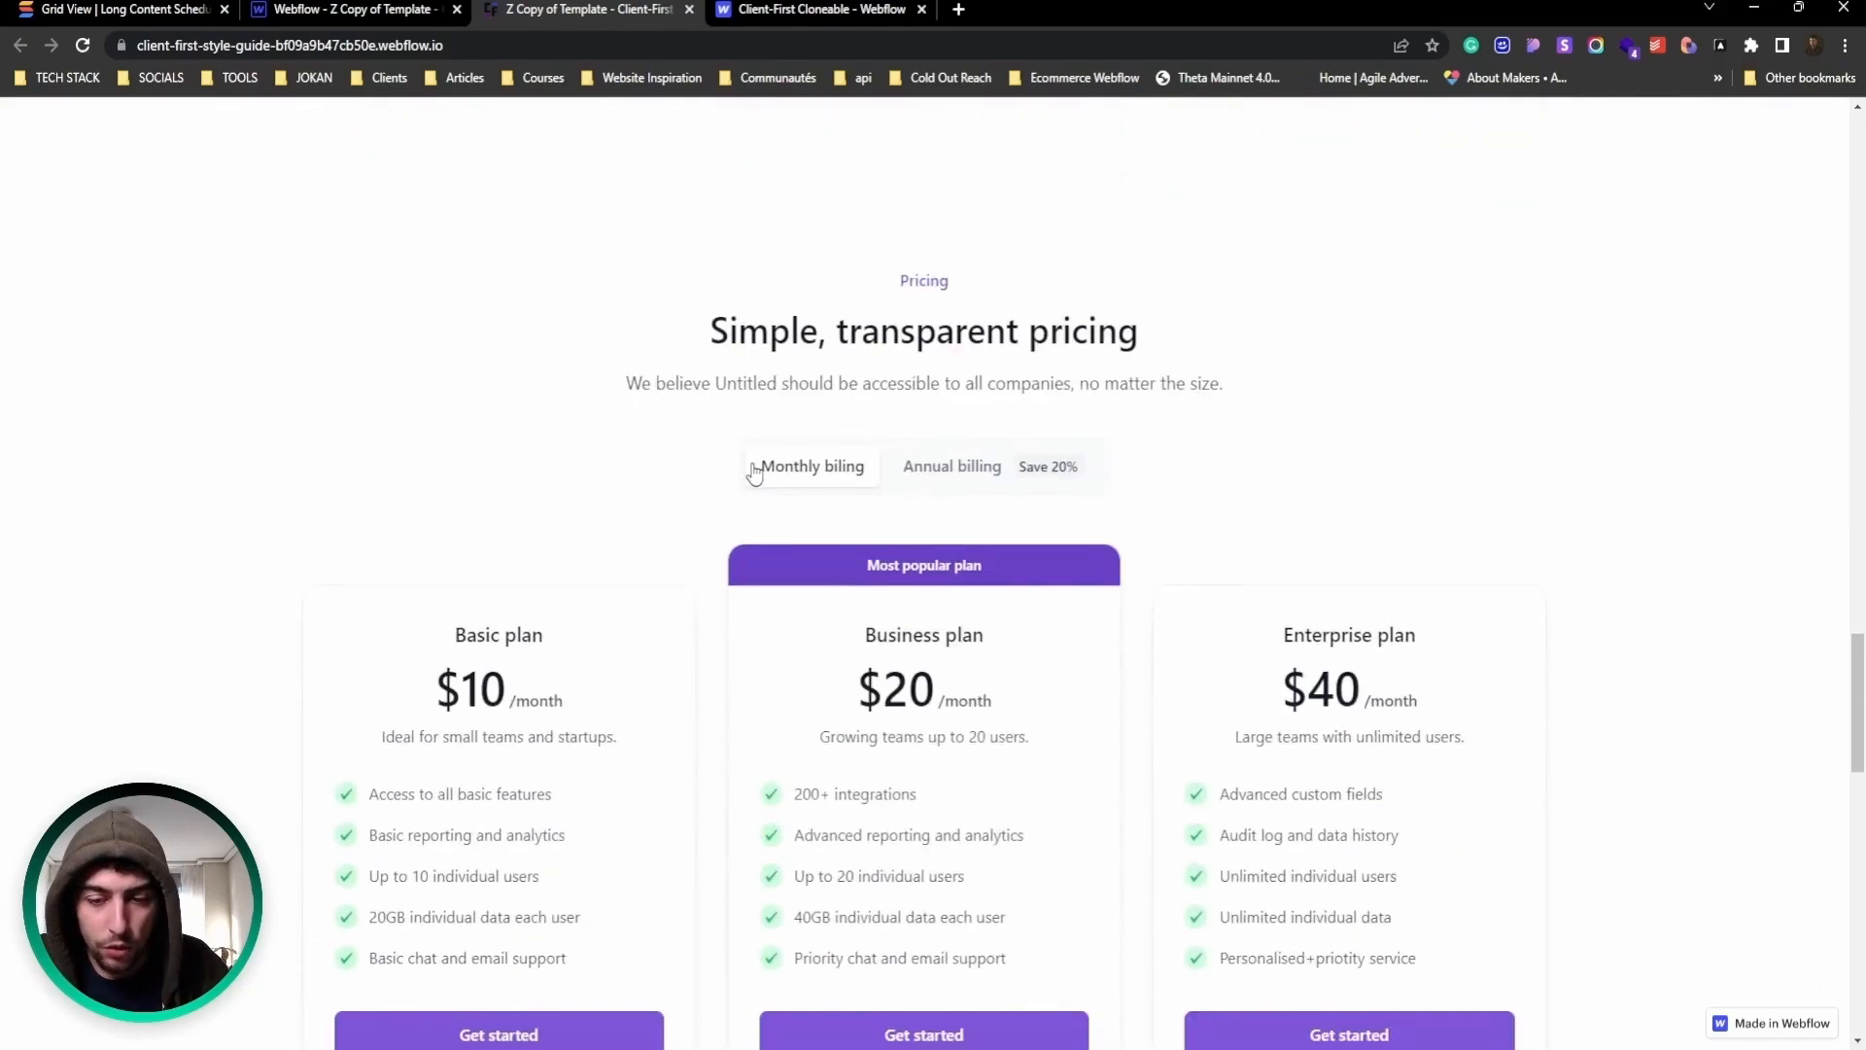
scroll(755, 471, "down", 3)
scroll(804, 575, "down", 2)
scroll(522, 739, "up", 2)
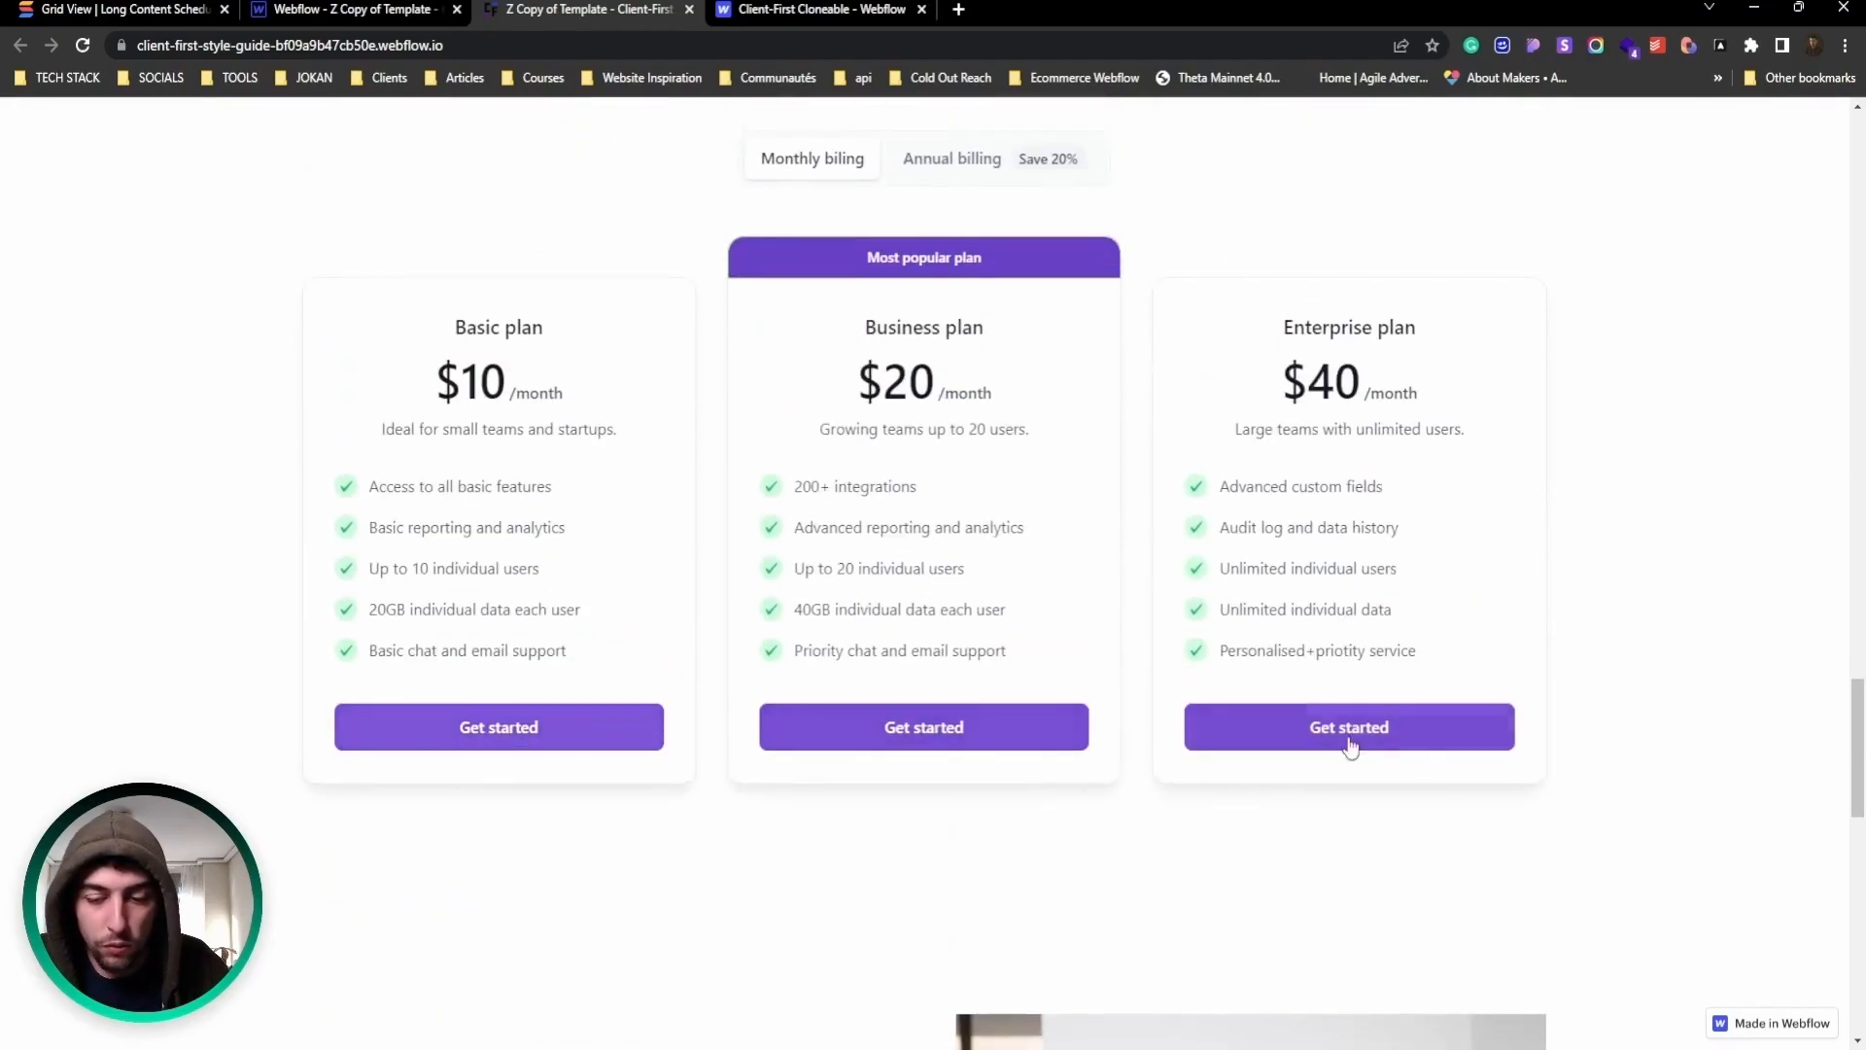
scroll(992, 583, "down", 10)
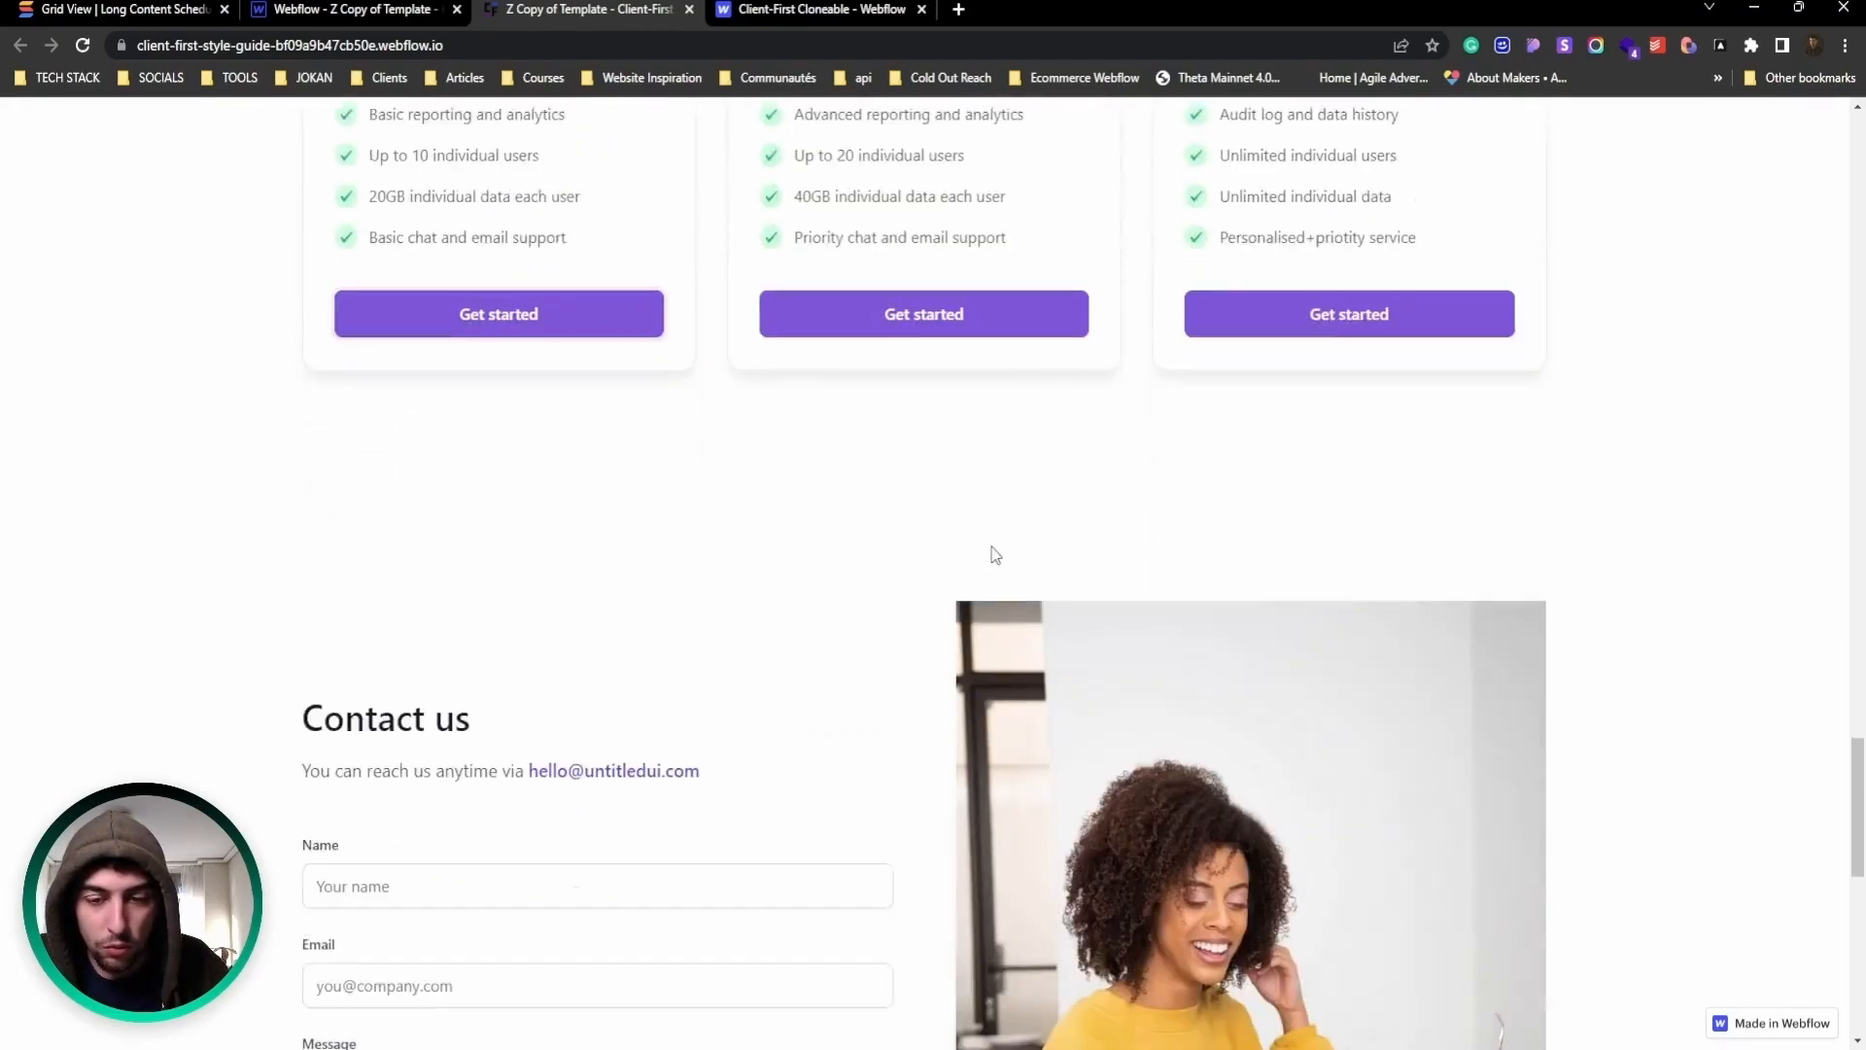
Step: Test the contact form by entering and clearing "rgr" as the name, focusing each field, and trying to send the empty form
left_click(345, 337)
type("rgr")
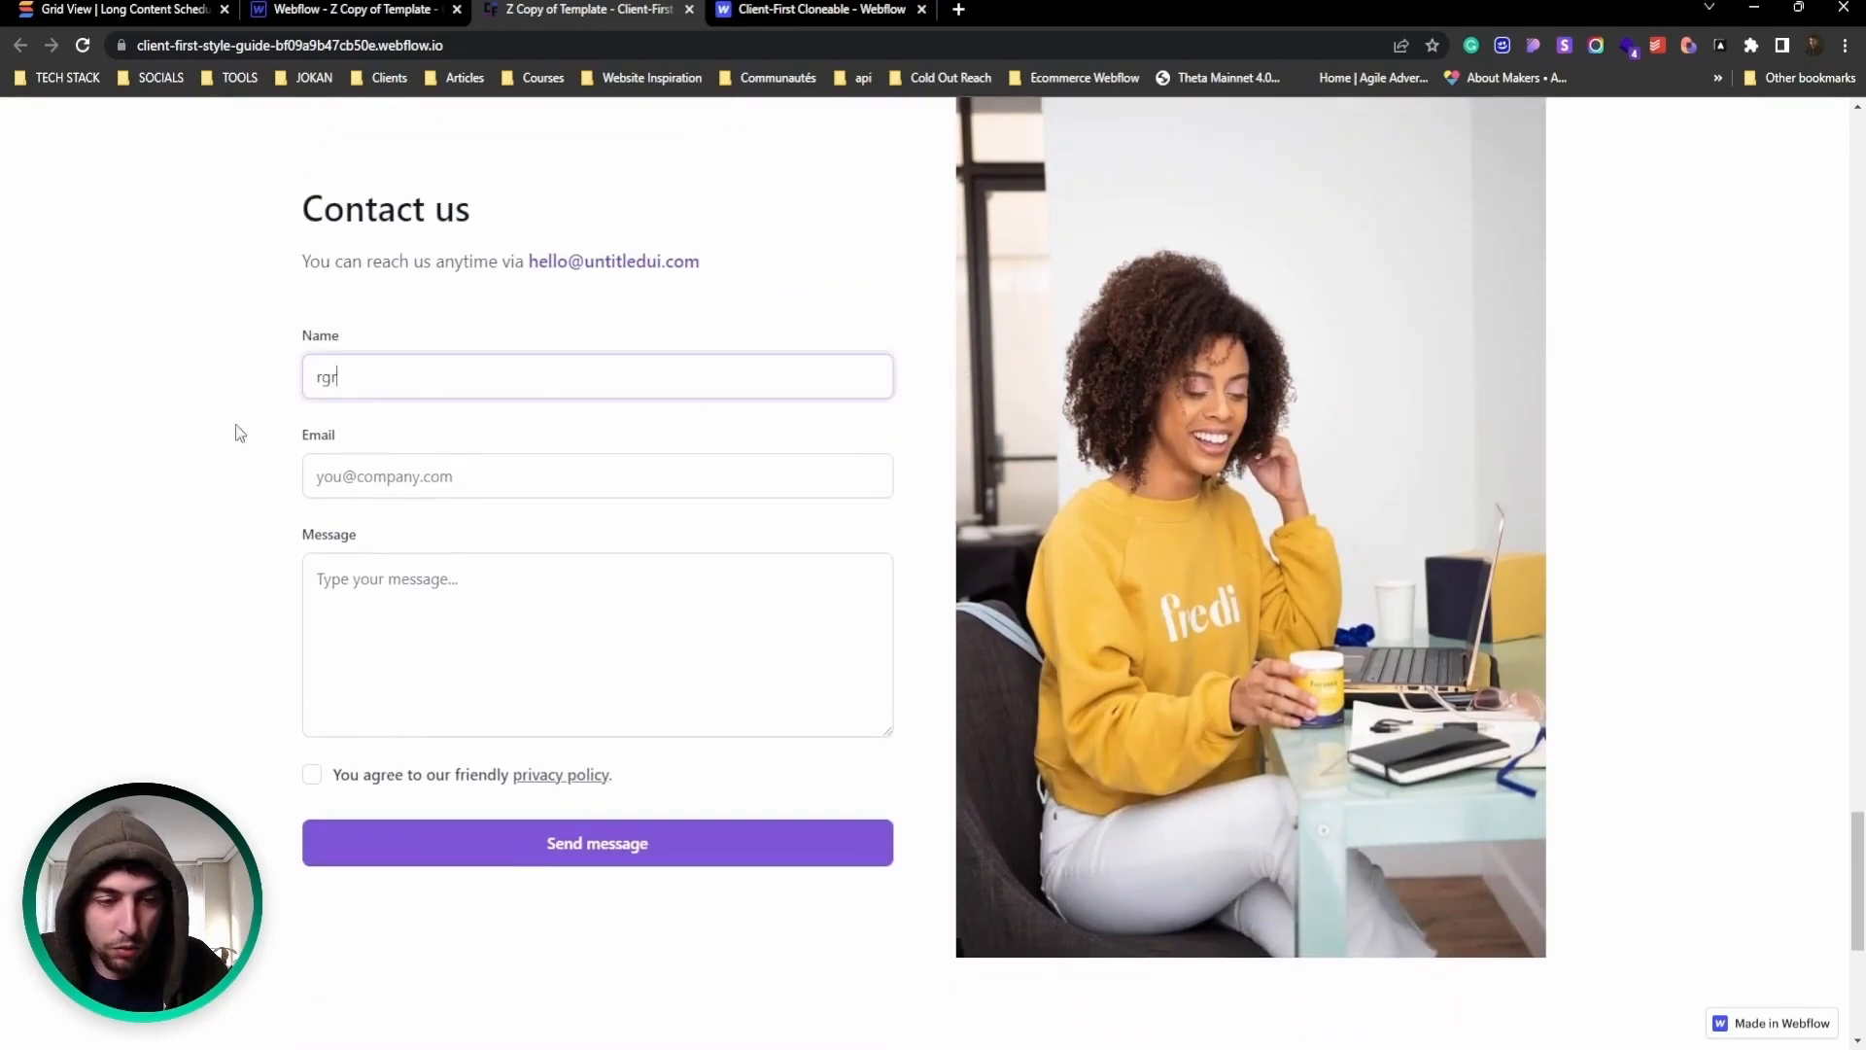
key("BackSpace")
key("BackSpace")
key("BackSpace")
left_click(194, 430)
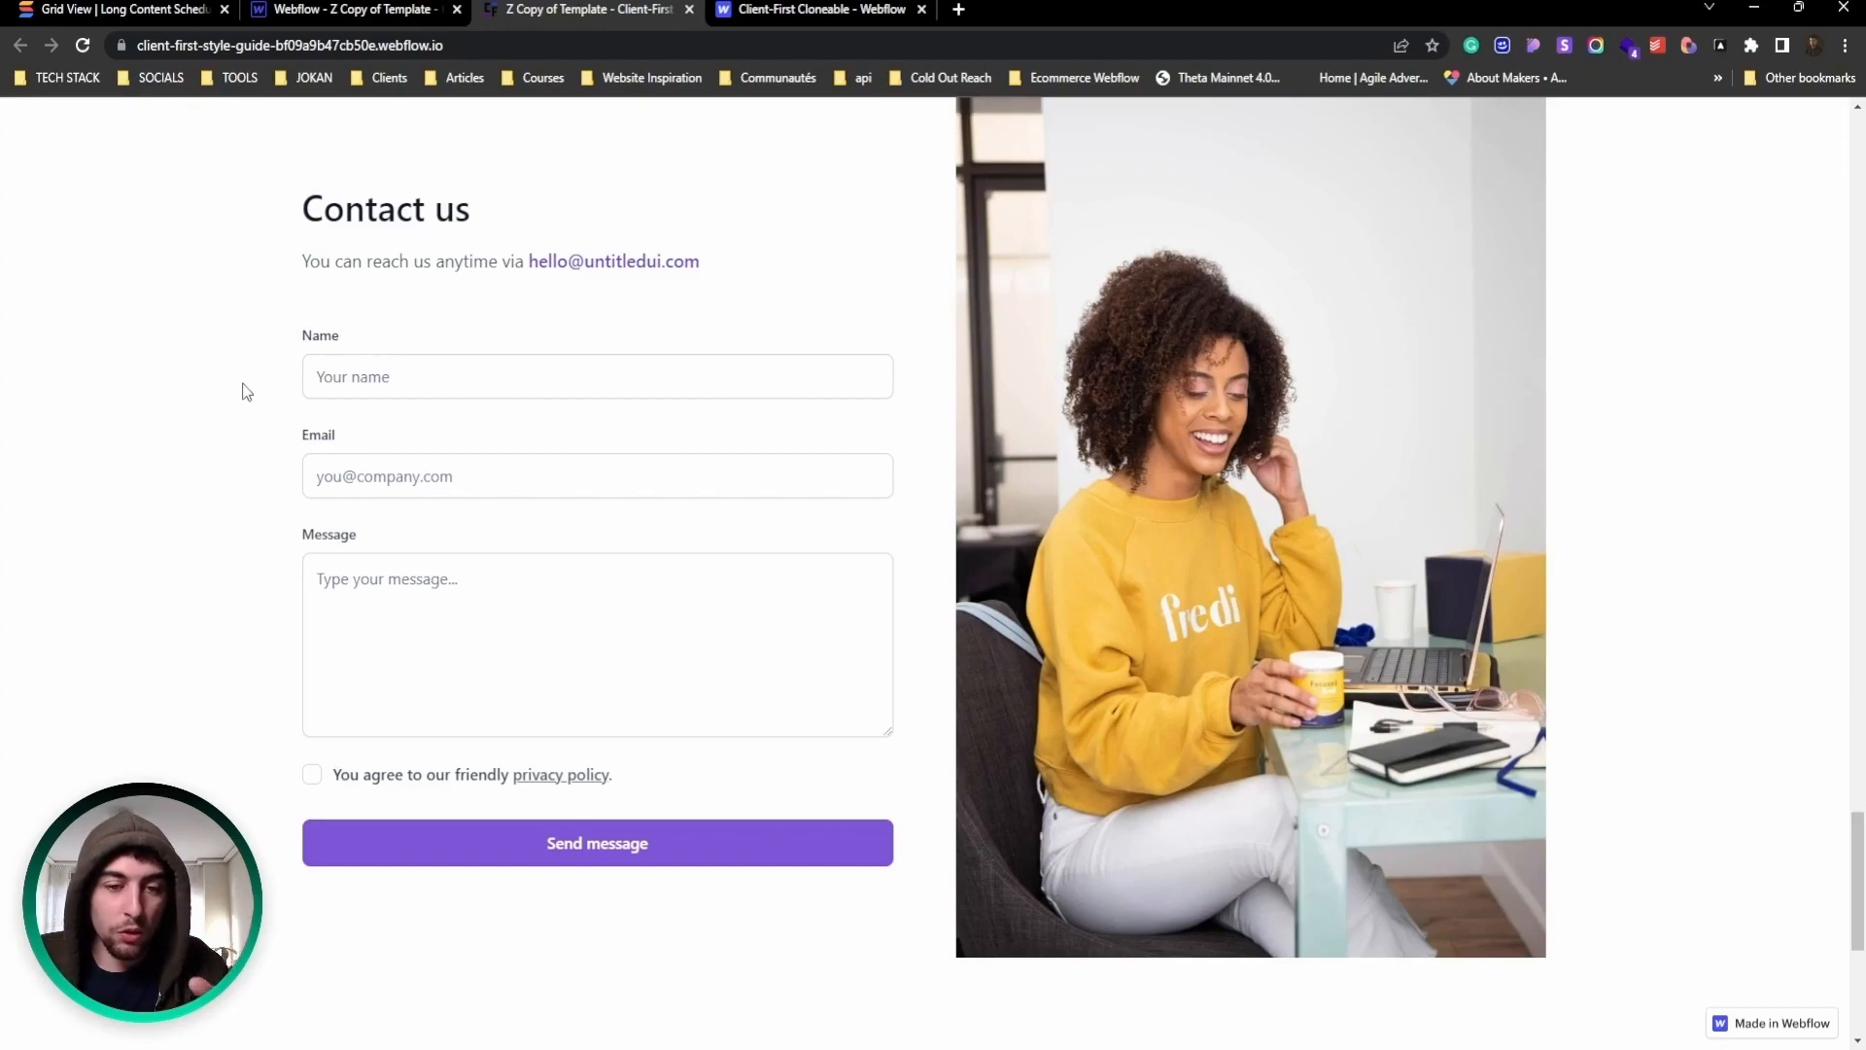
left_click(309, 375)
left_click(381, 475)
left_click(387, 597)
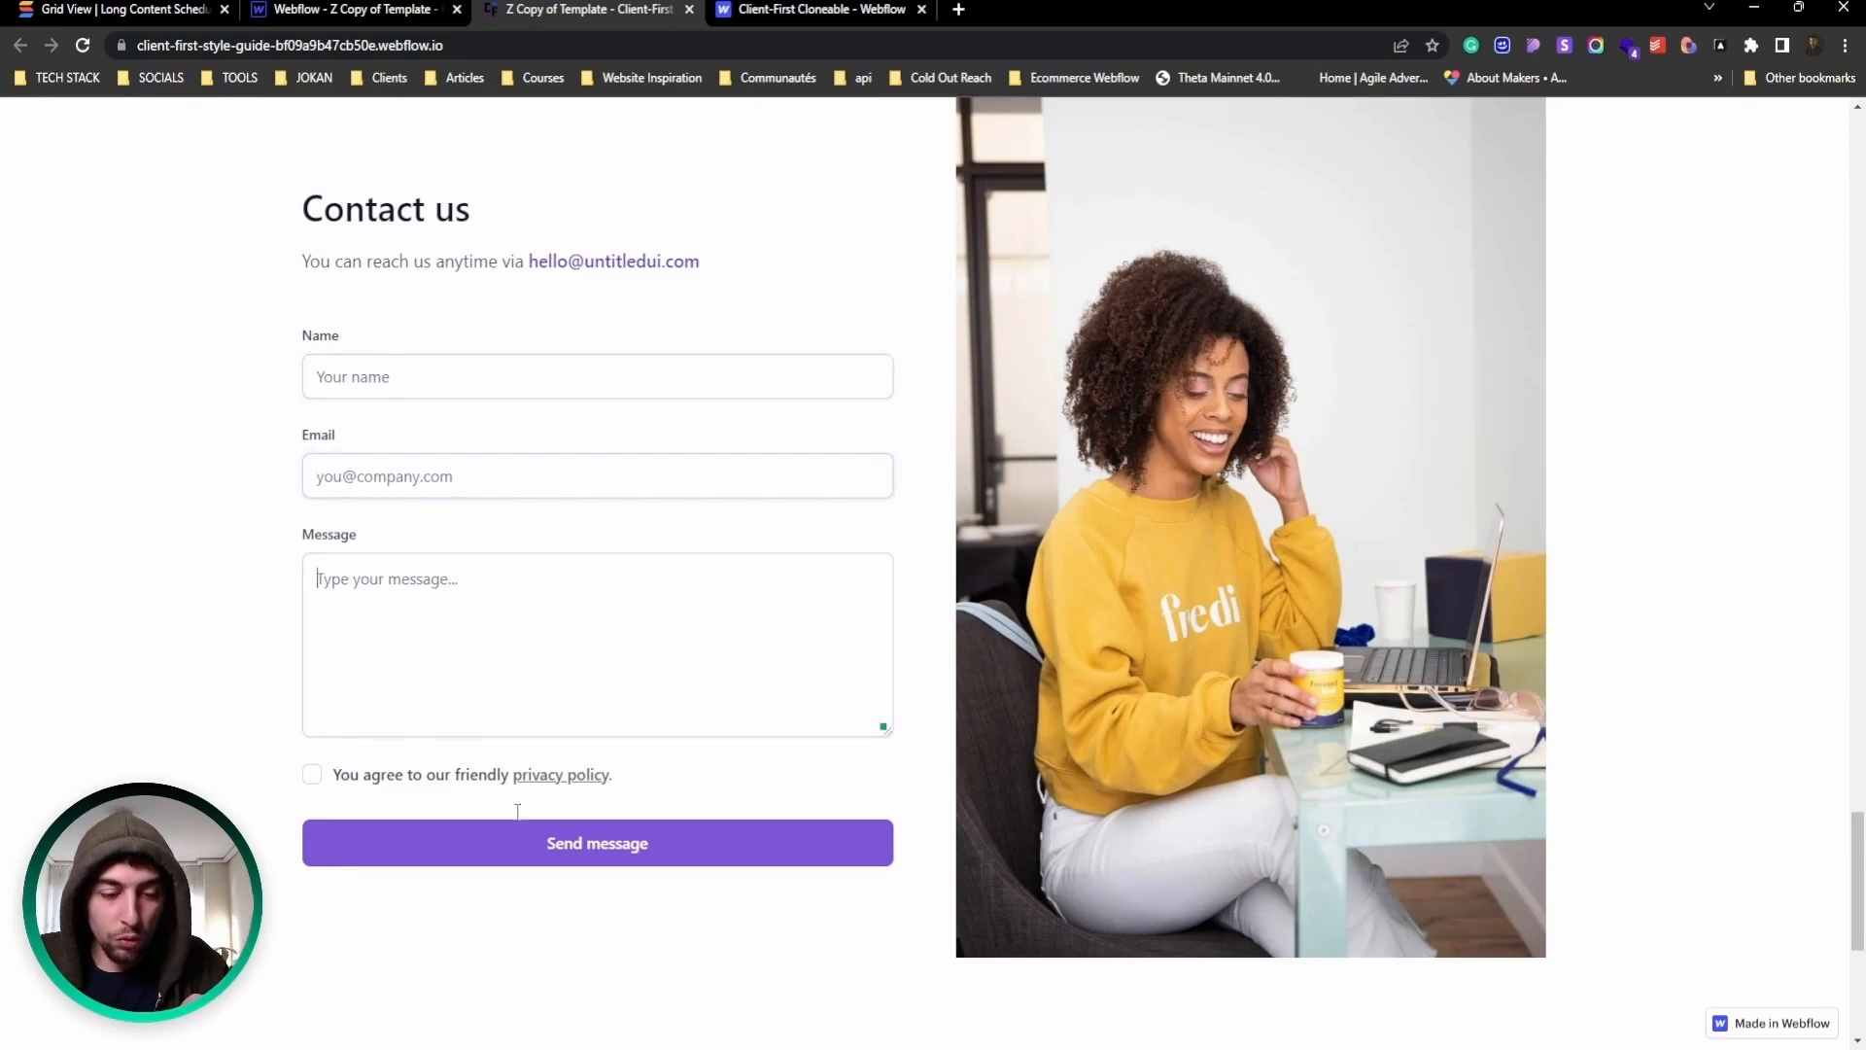
left_click(525, 850)
Step: Check the footer of the live page and return to the page's beginning
scroll(736, 693, "down", 5)
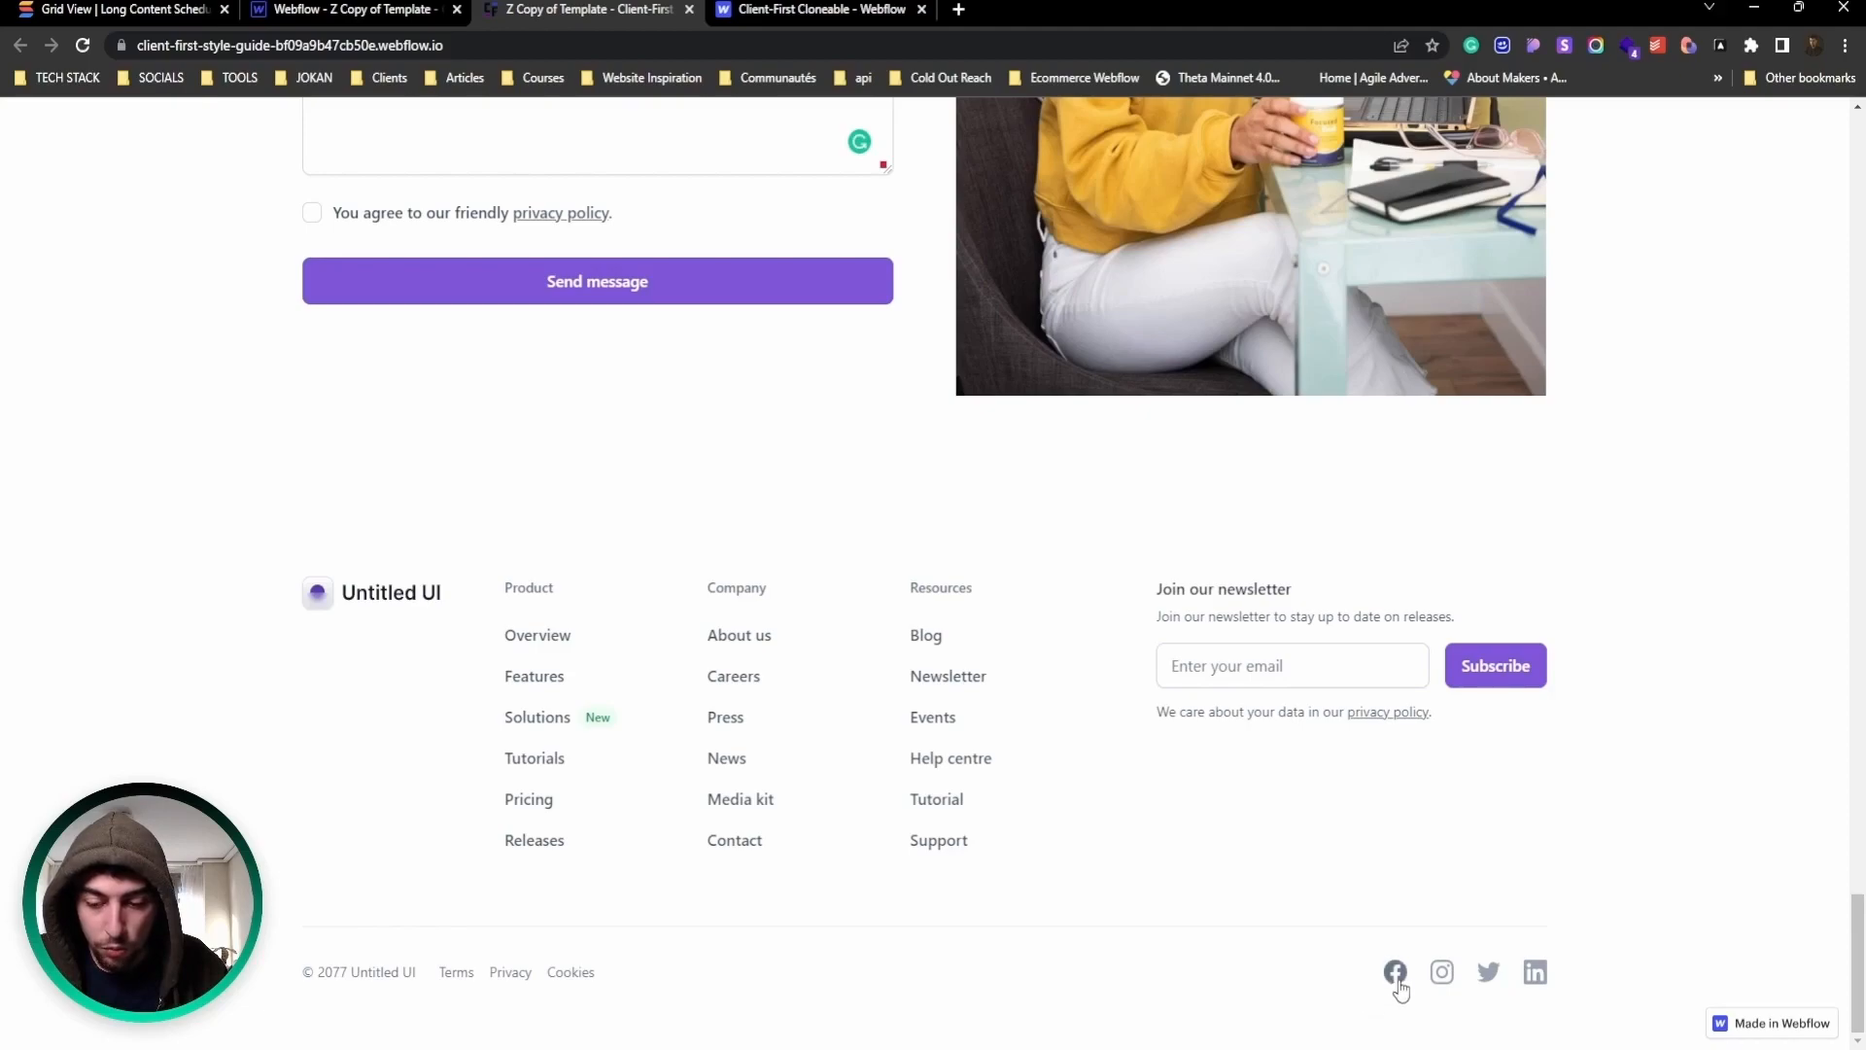
scroll(1728, 836, "up", 10)
scroll(1850, 668, "up", 15)
Step: Return to the Webflow Designer at the desktop breakpoint and select the uui-banner10_wrapper, expanding its contents in the element tree
left_click(312, 8)
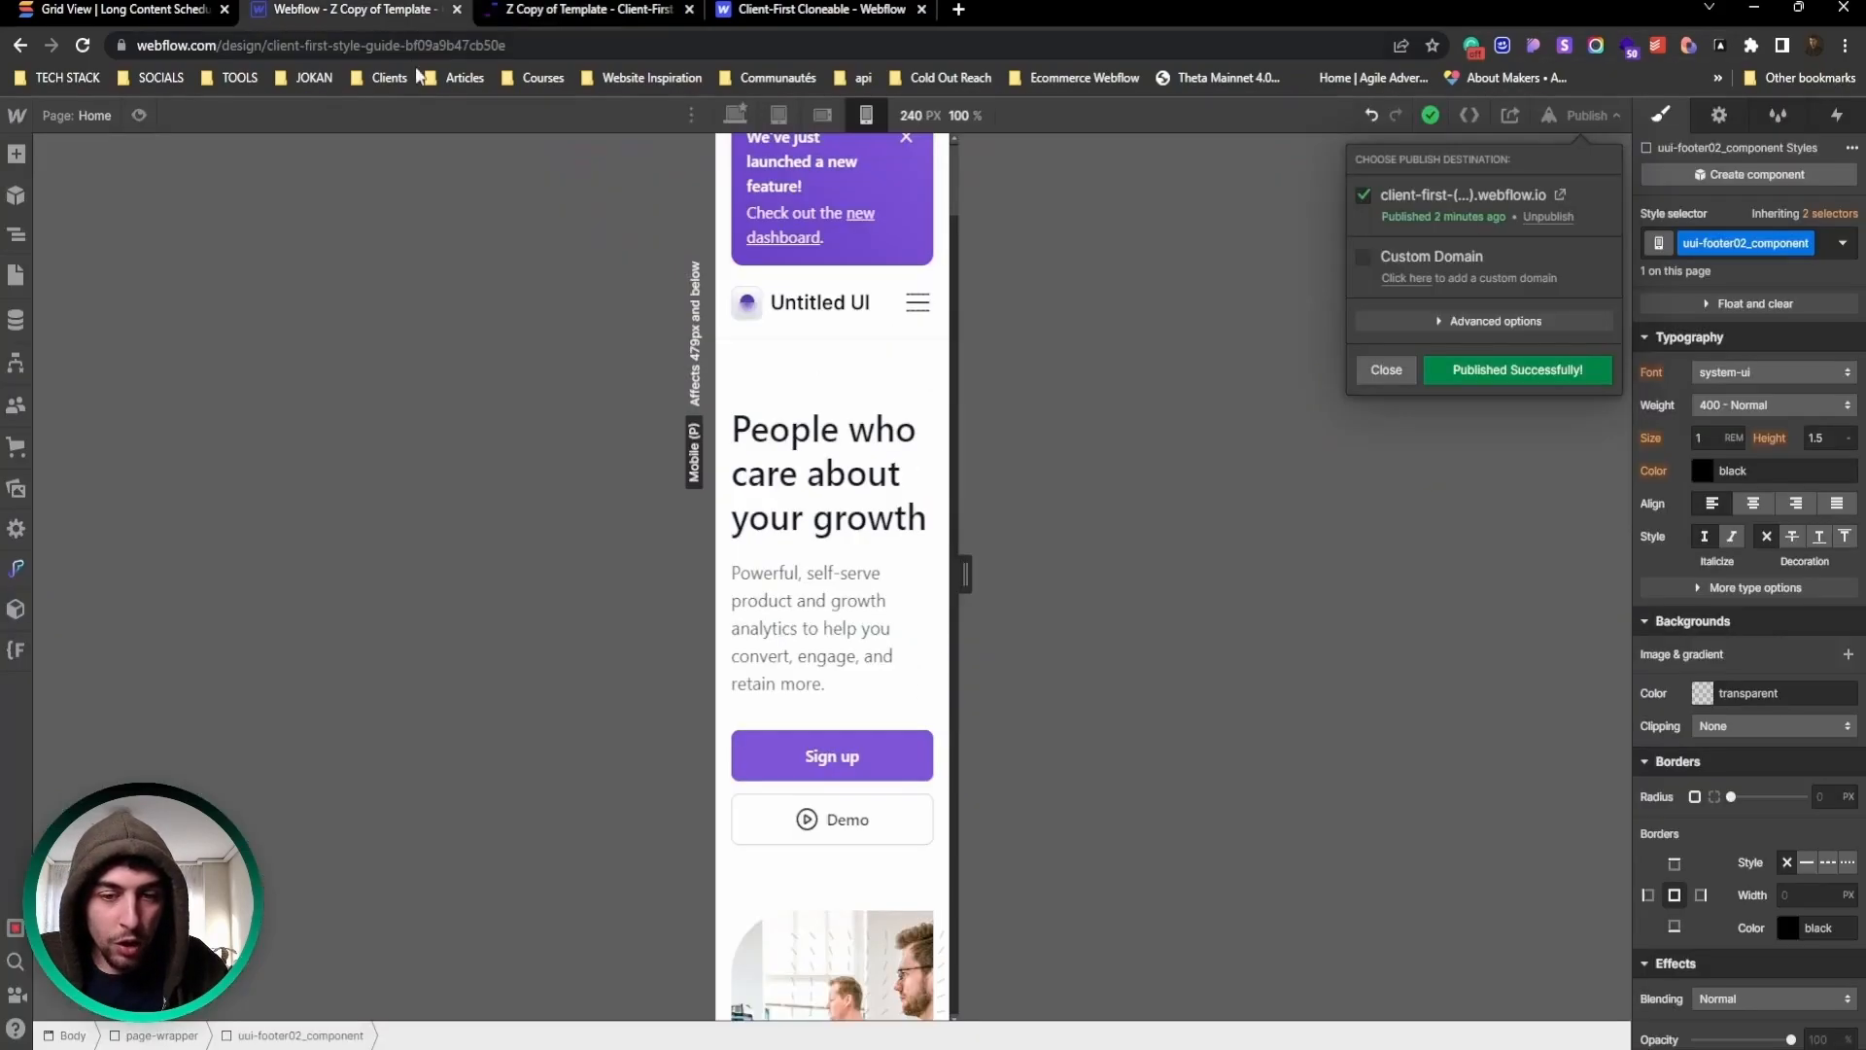
left_click(736, 115)
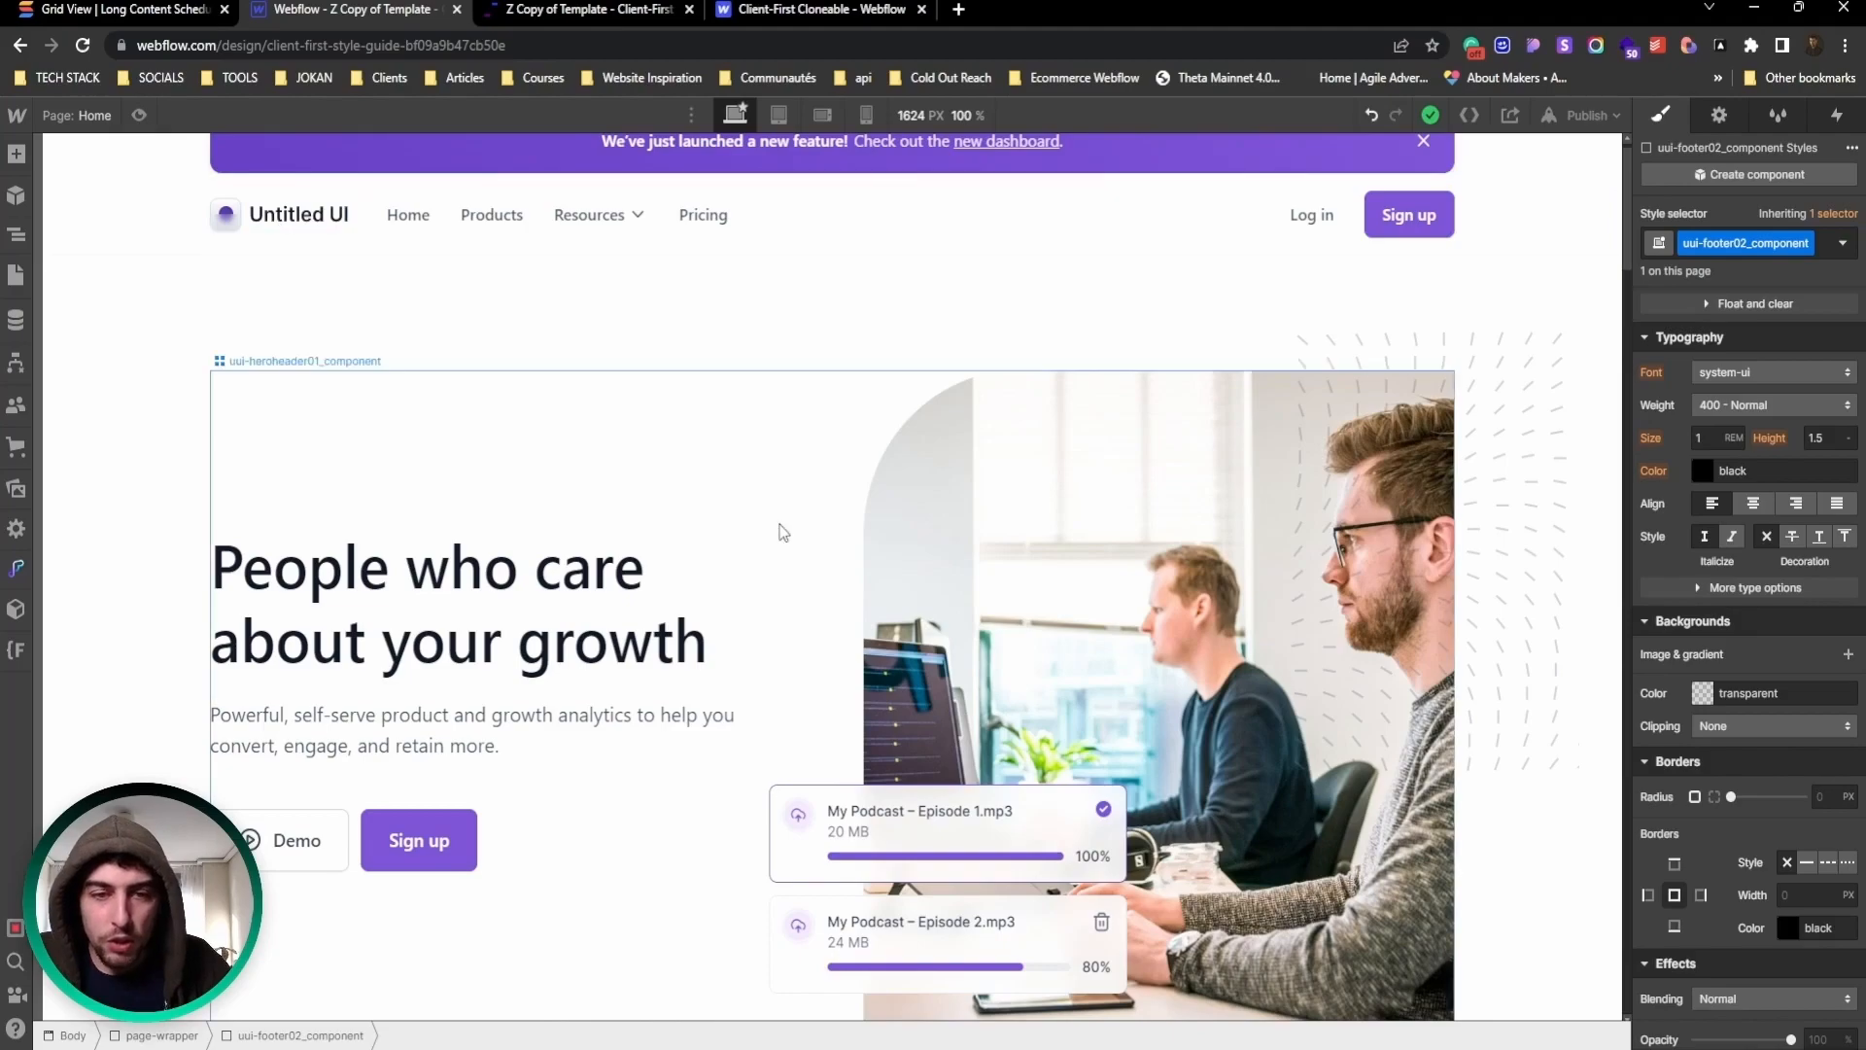
scroll(711, 435, "up", 1)
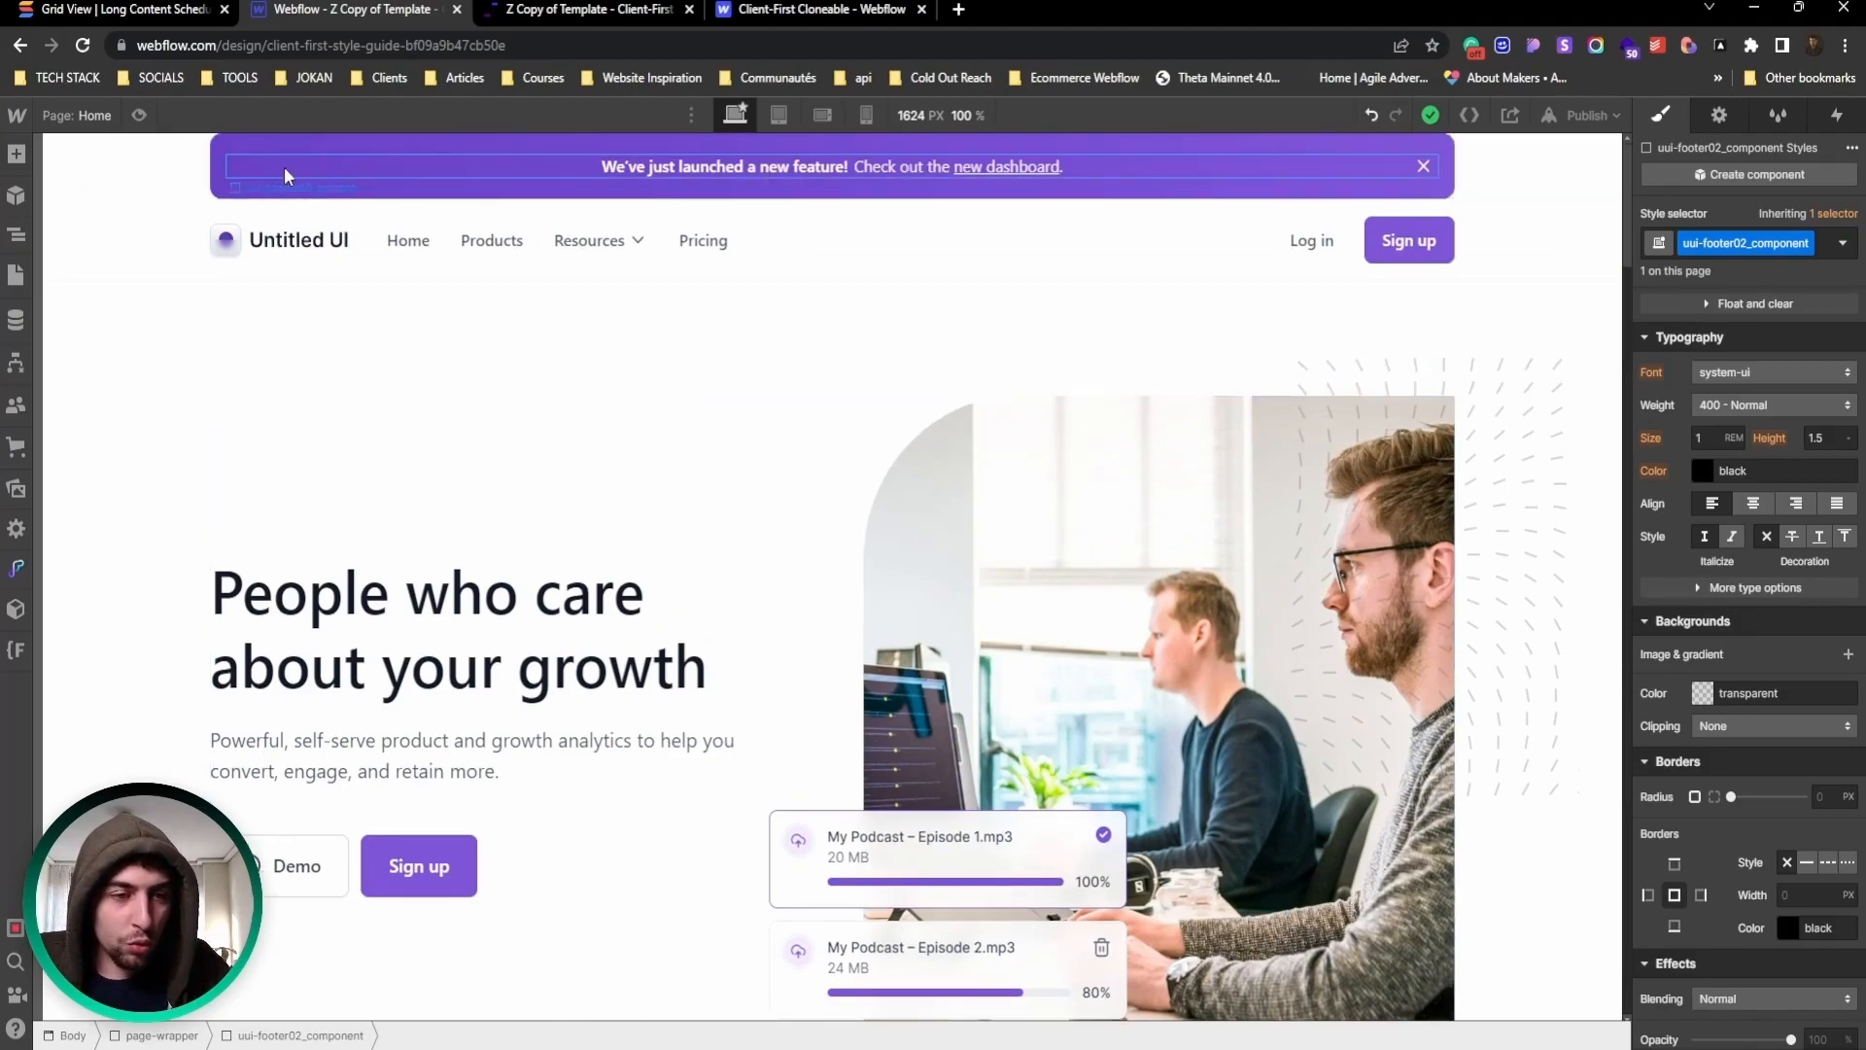
left_click(250, 194)
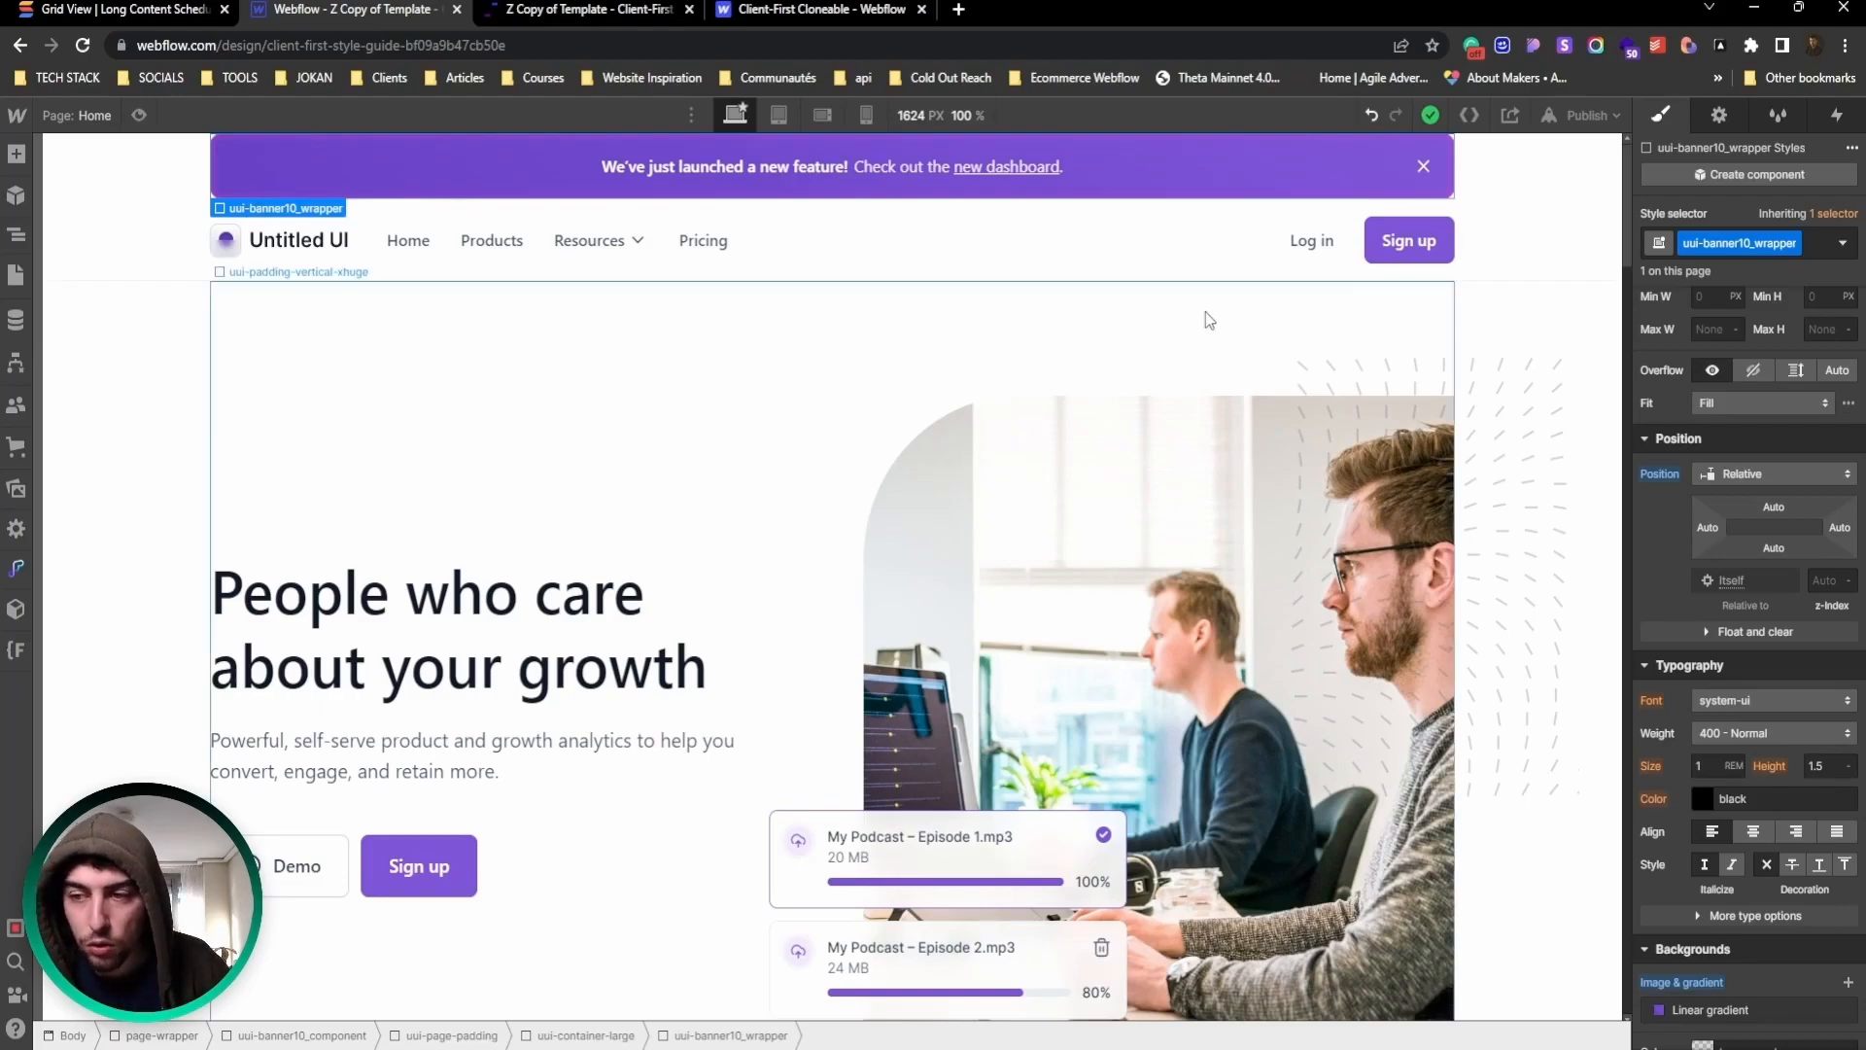
left_click(15, 236)
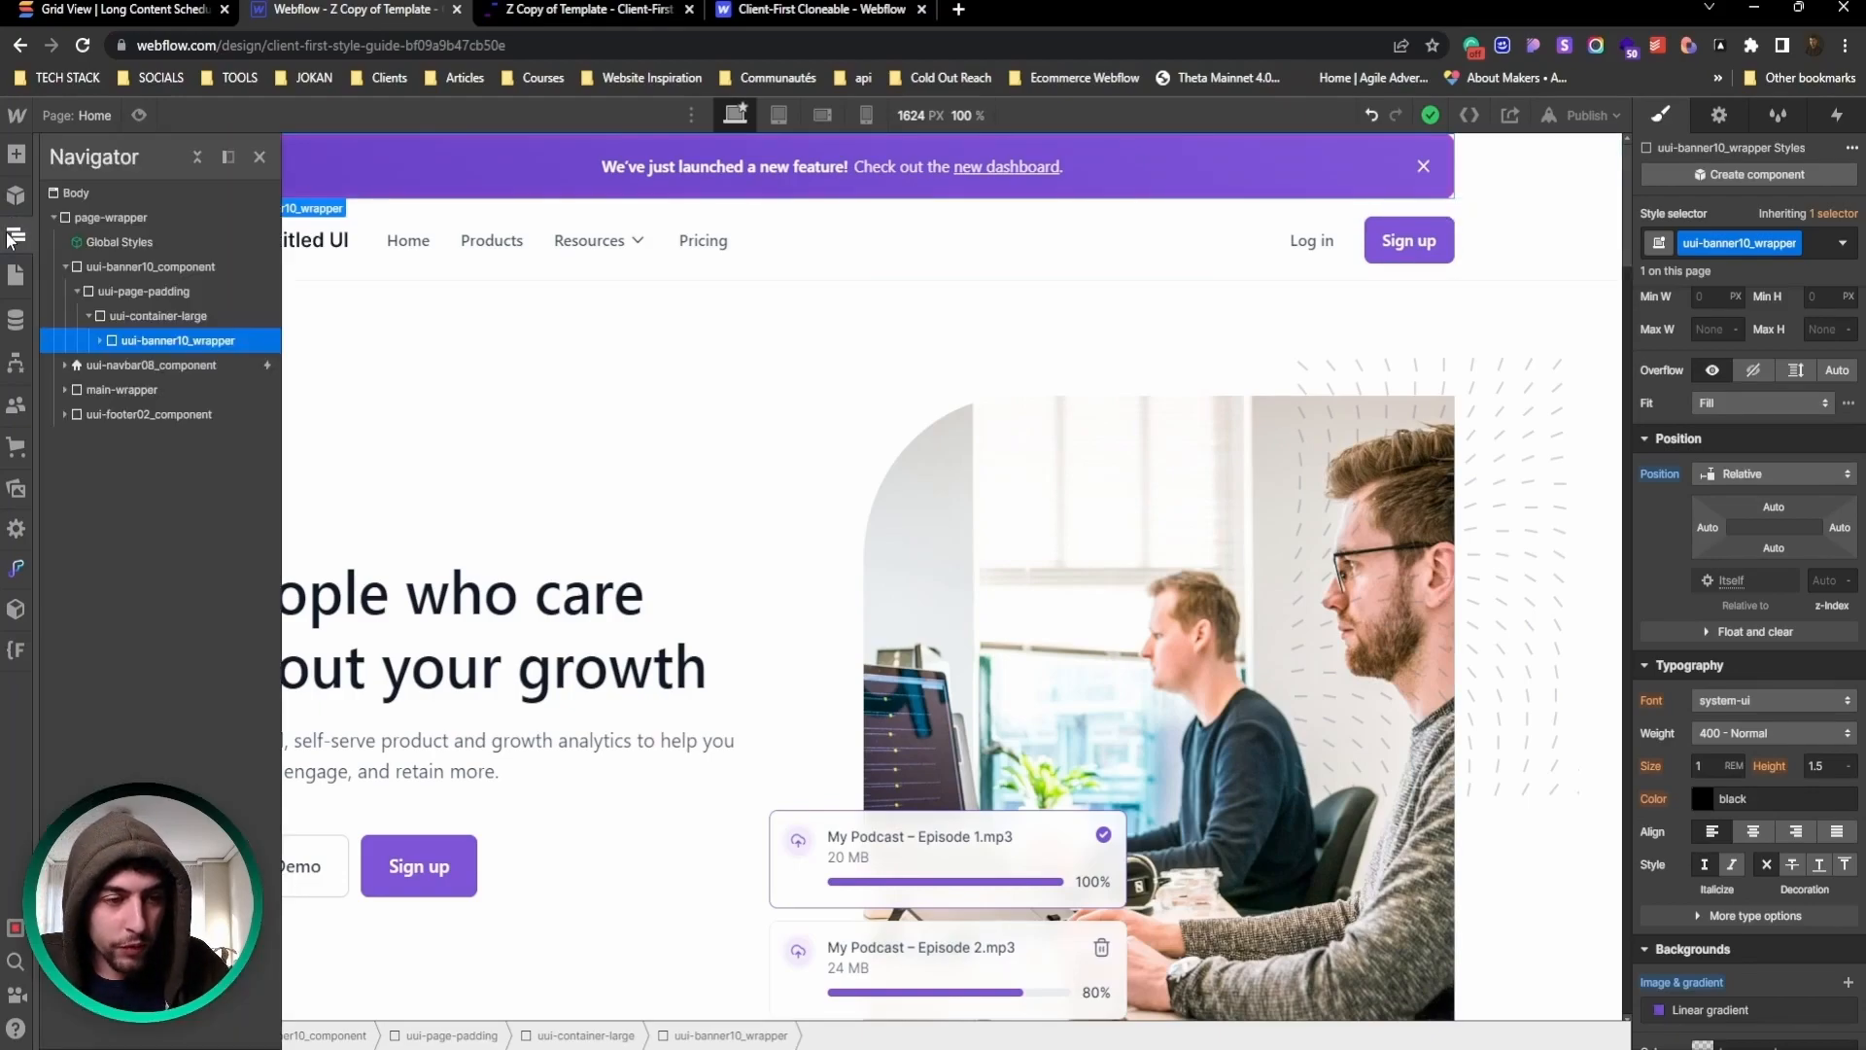
left_click(101, 342)
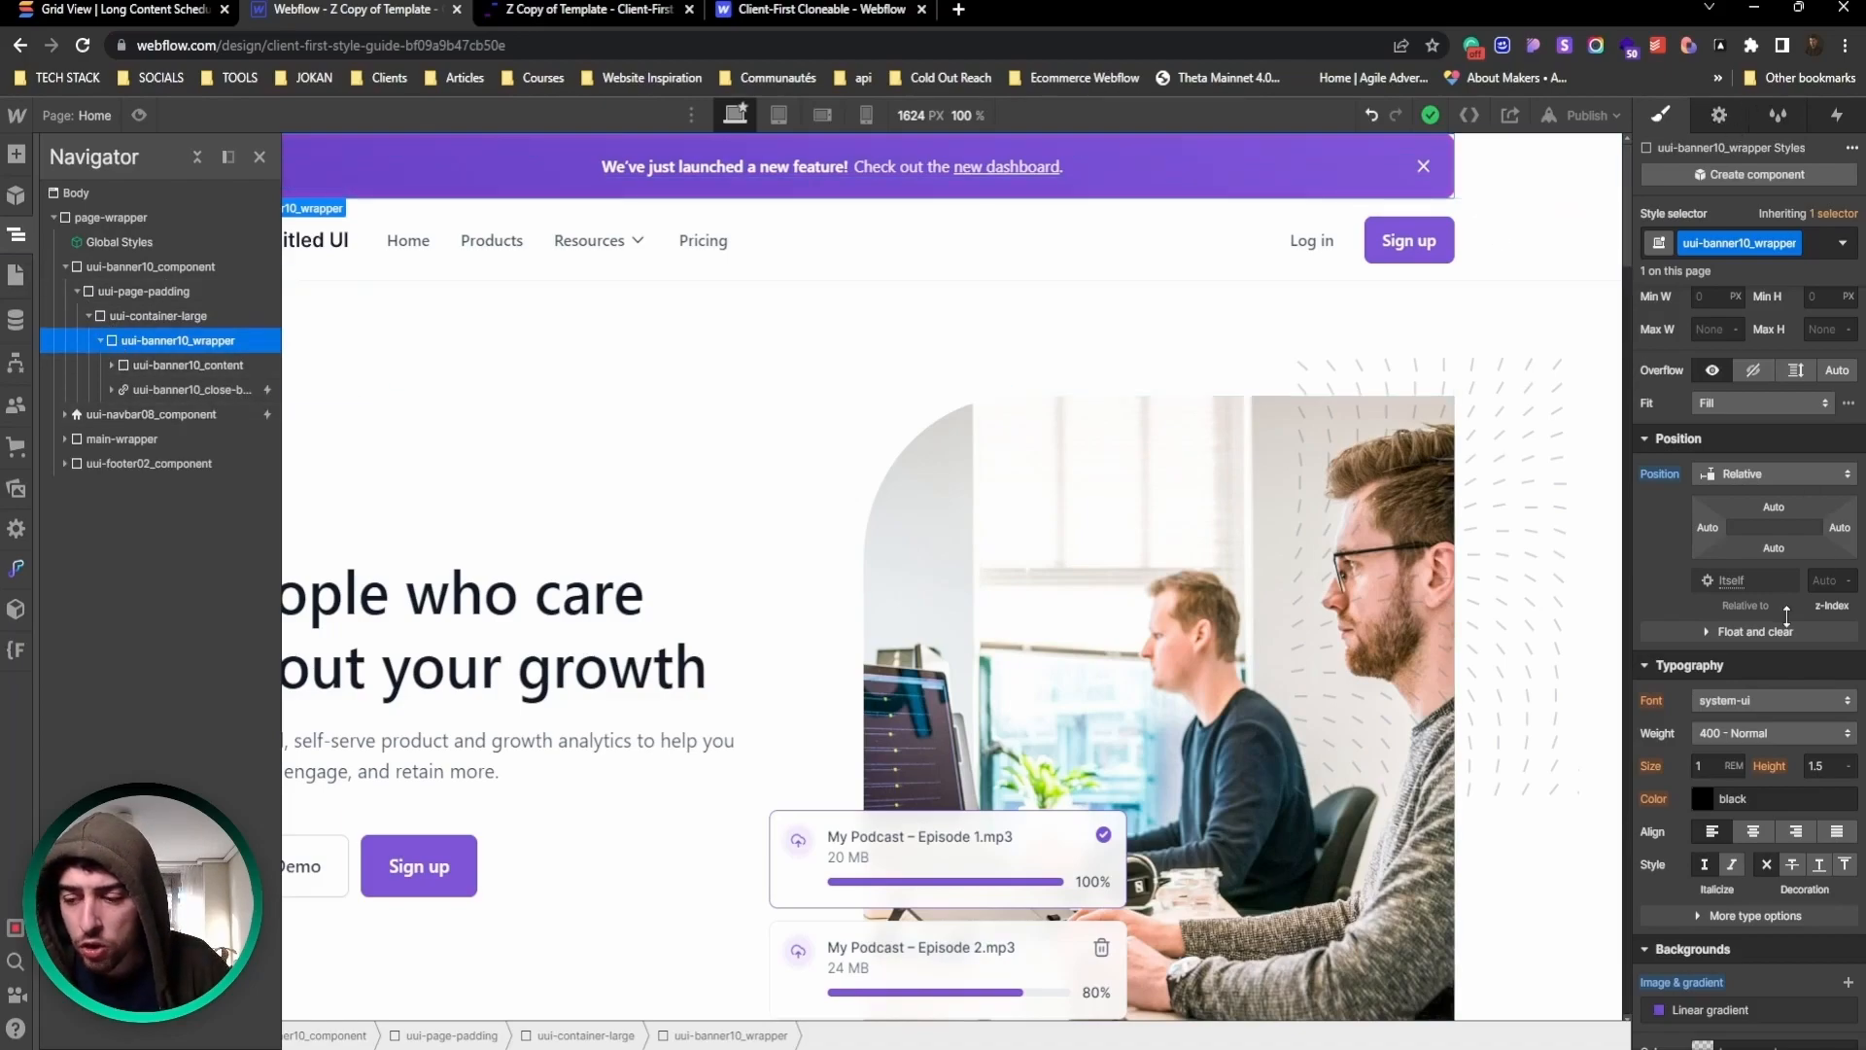
Step: Set the first color stop of the banner wrapper's linear background gradient to black (#000000)
scroll(1688, 634, "down", 3)
scroll(1657, 681, "down", 1)
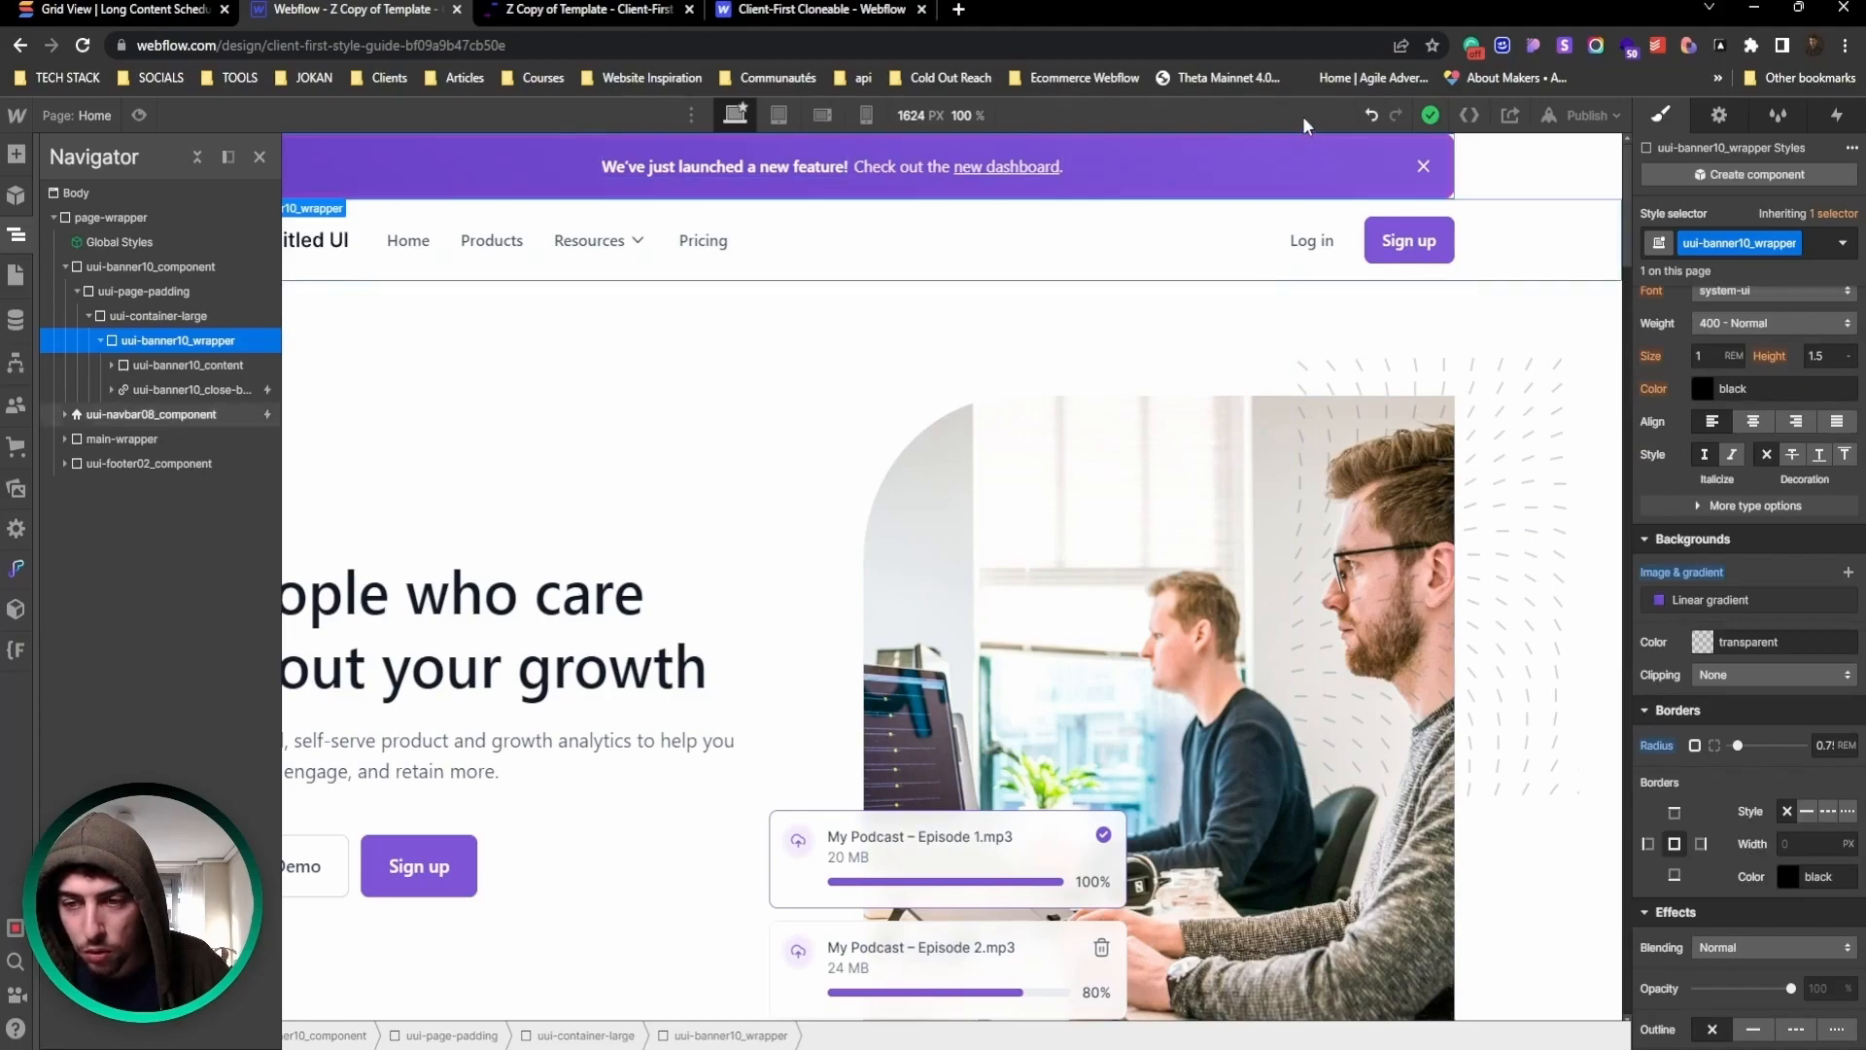
scroll(1734, 334, "down", 2)
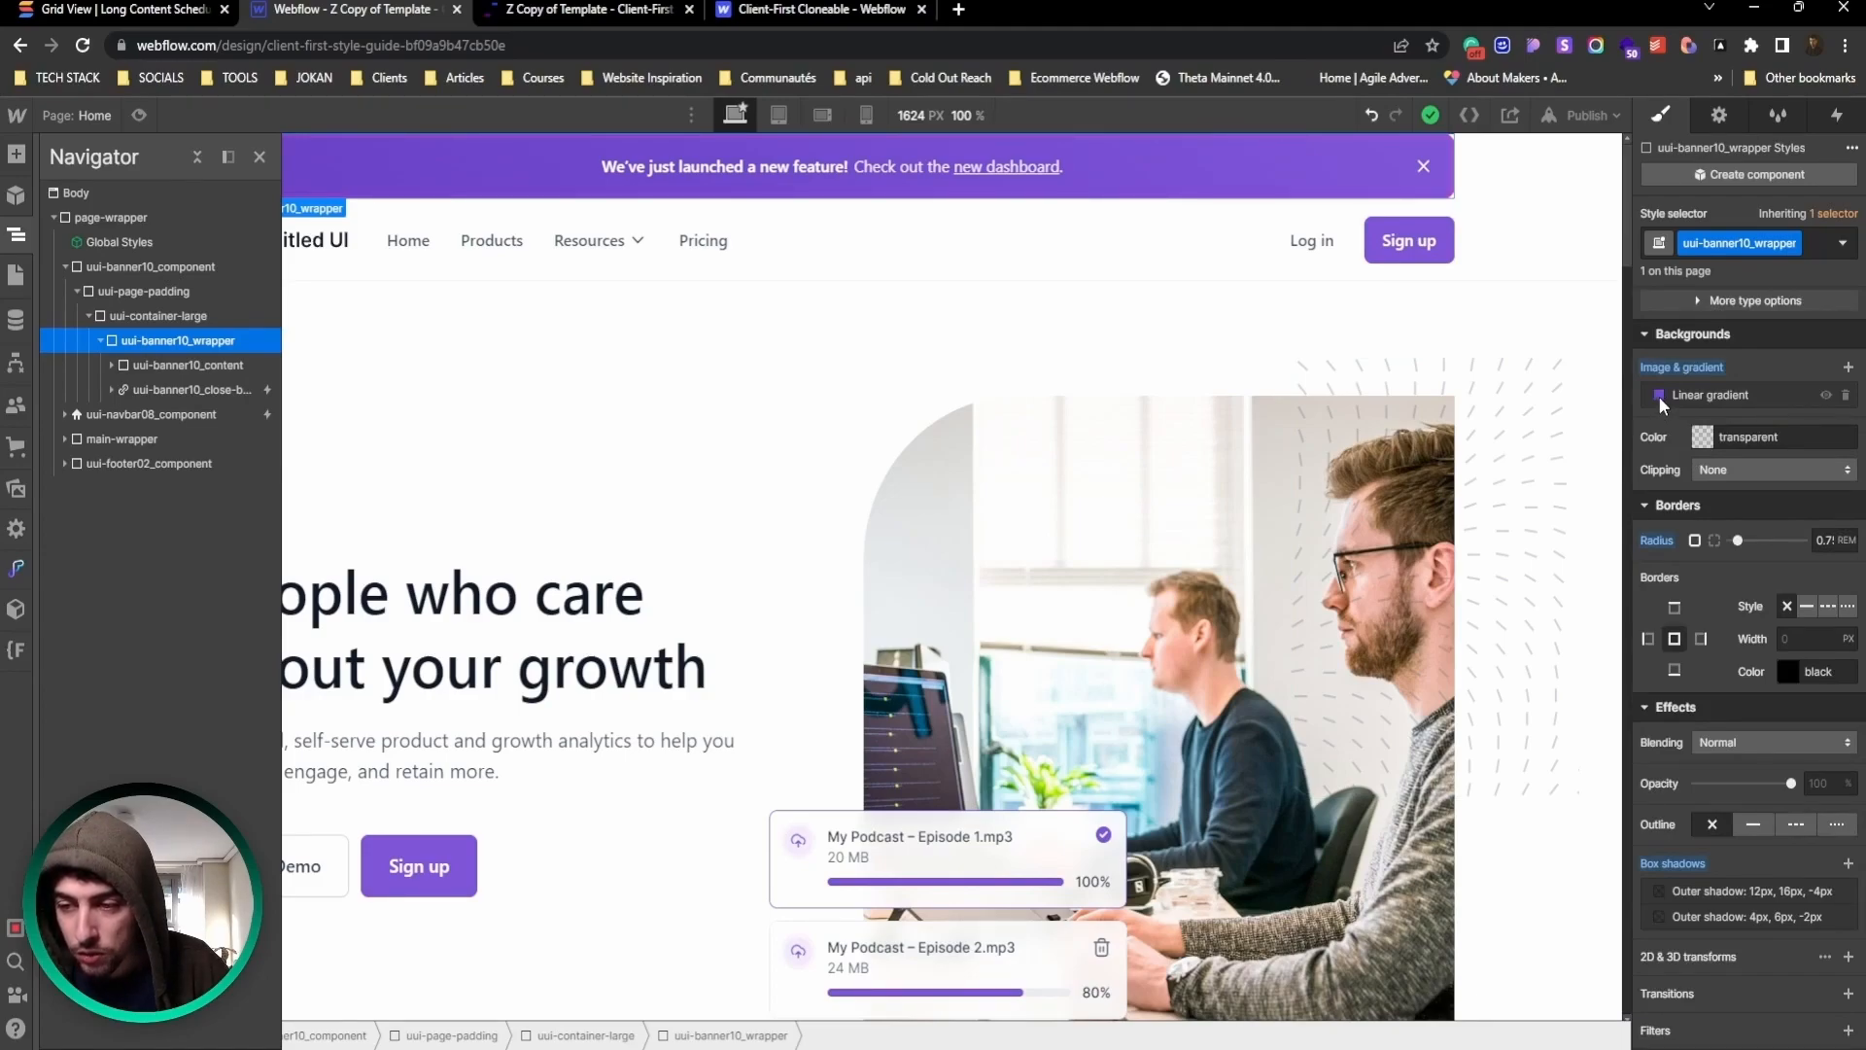
left_click(1658, 395)
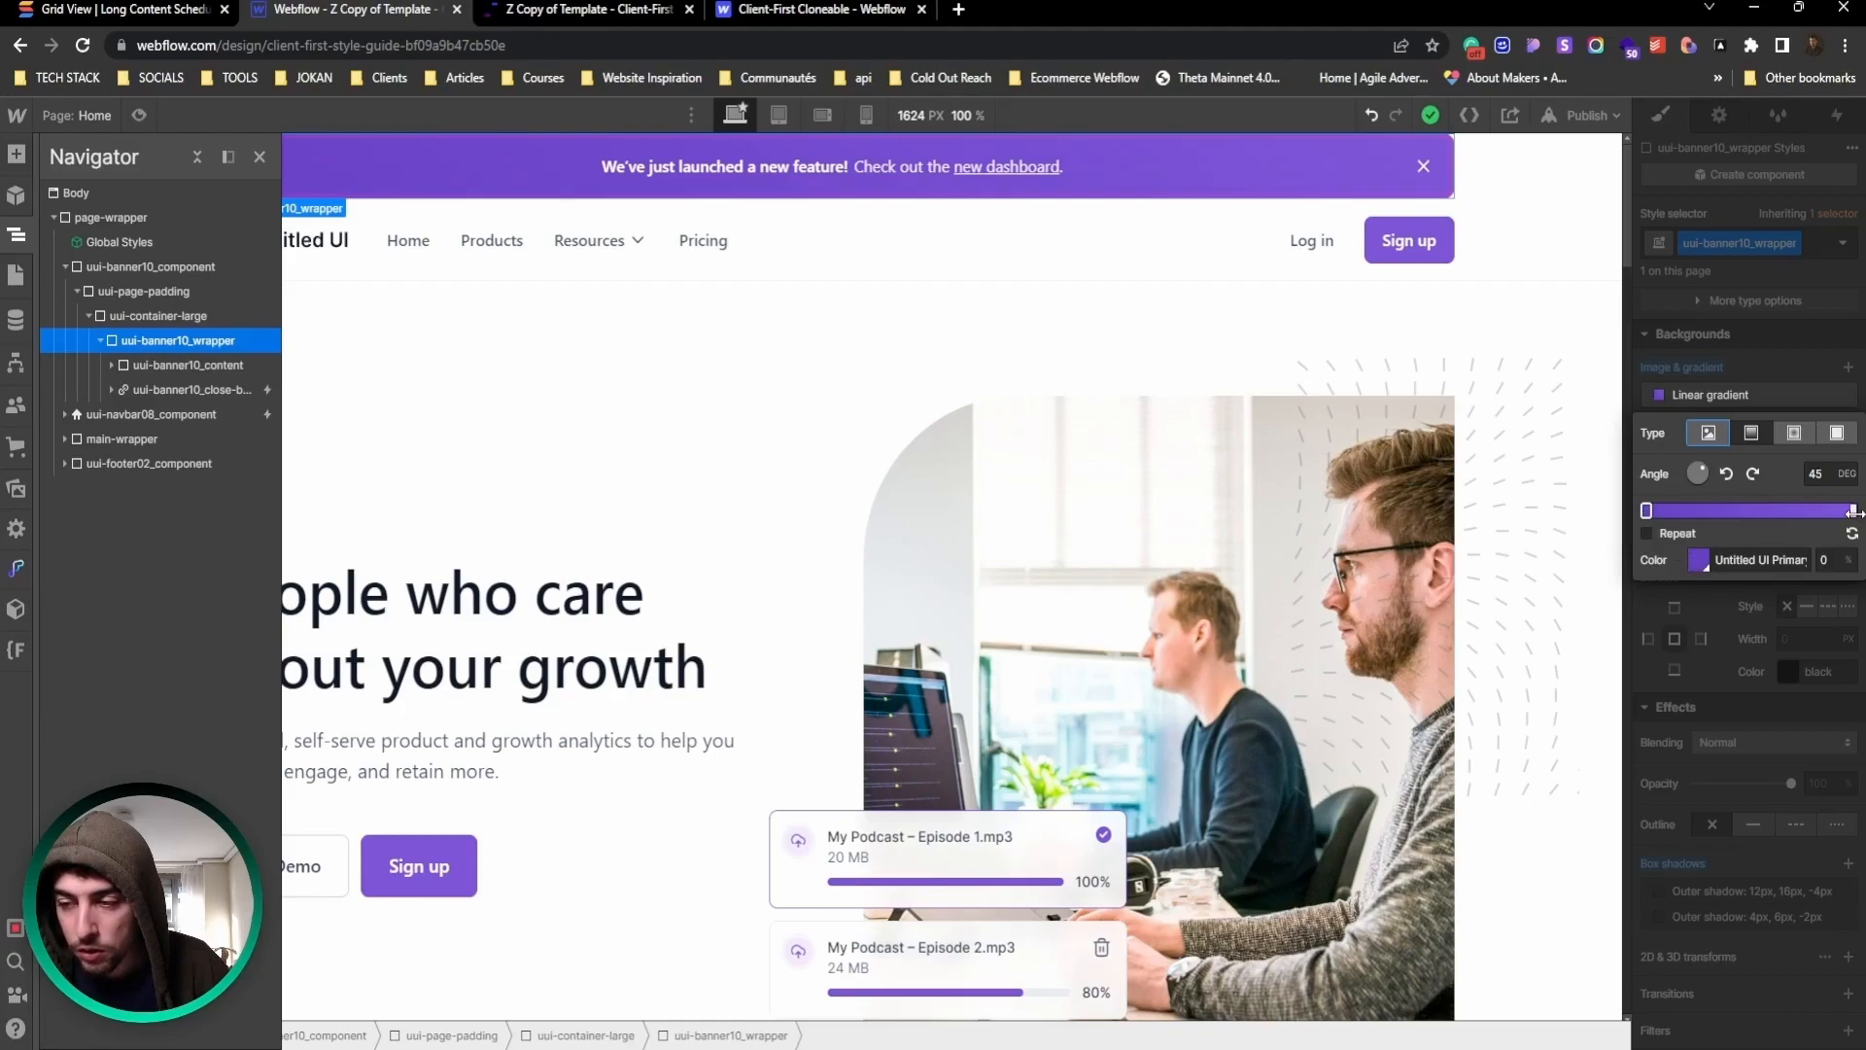
left_click(1696, 562)
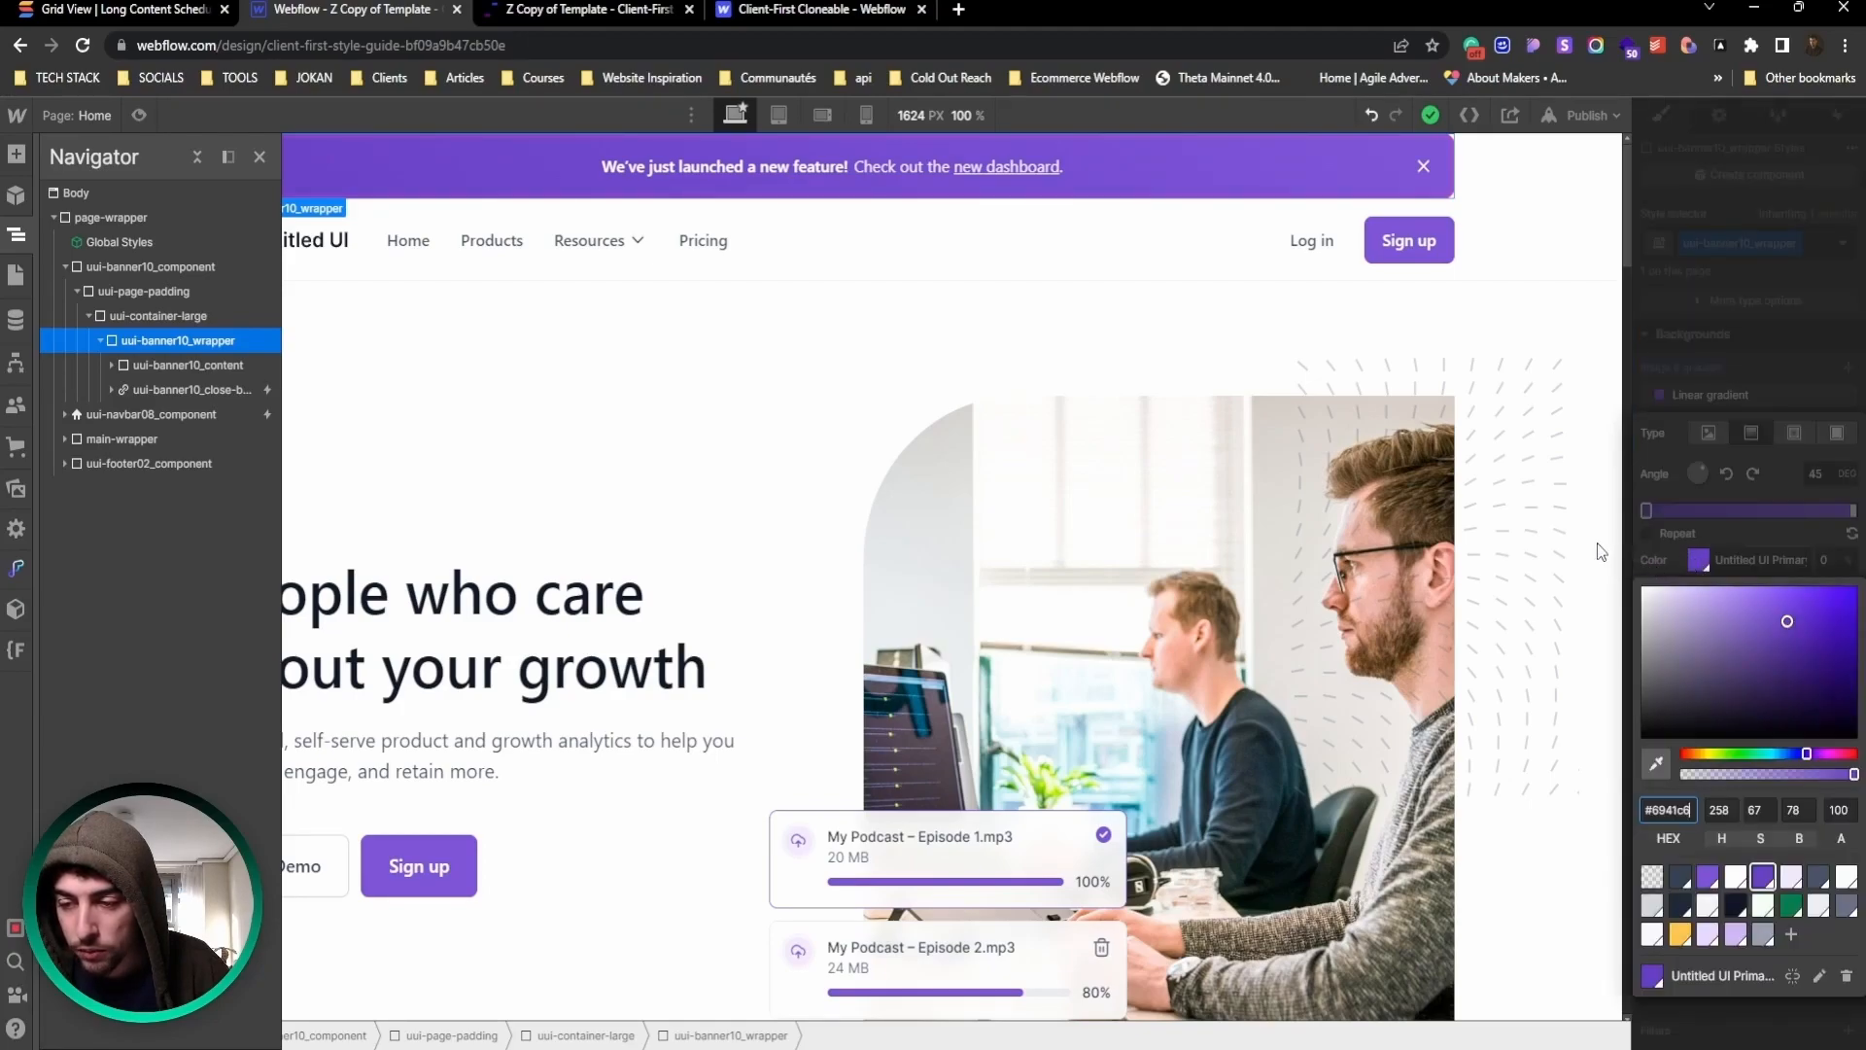
left_click_drag(1643, 681, 1857, 739)
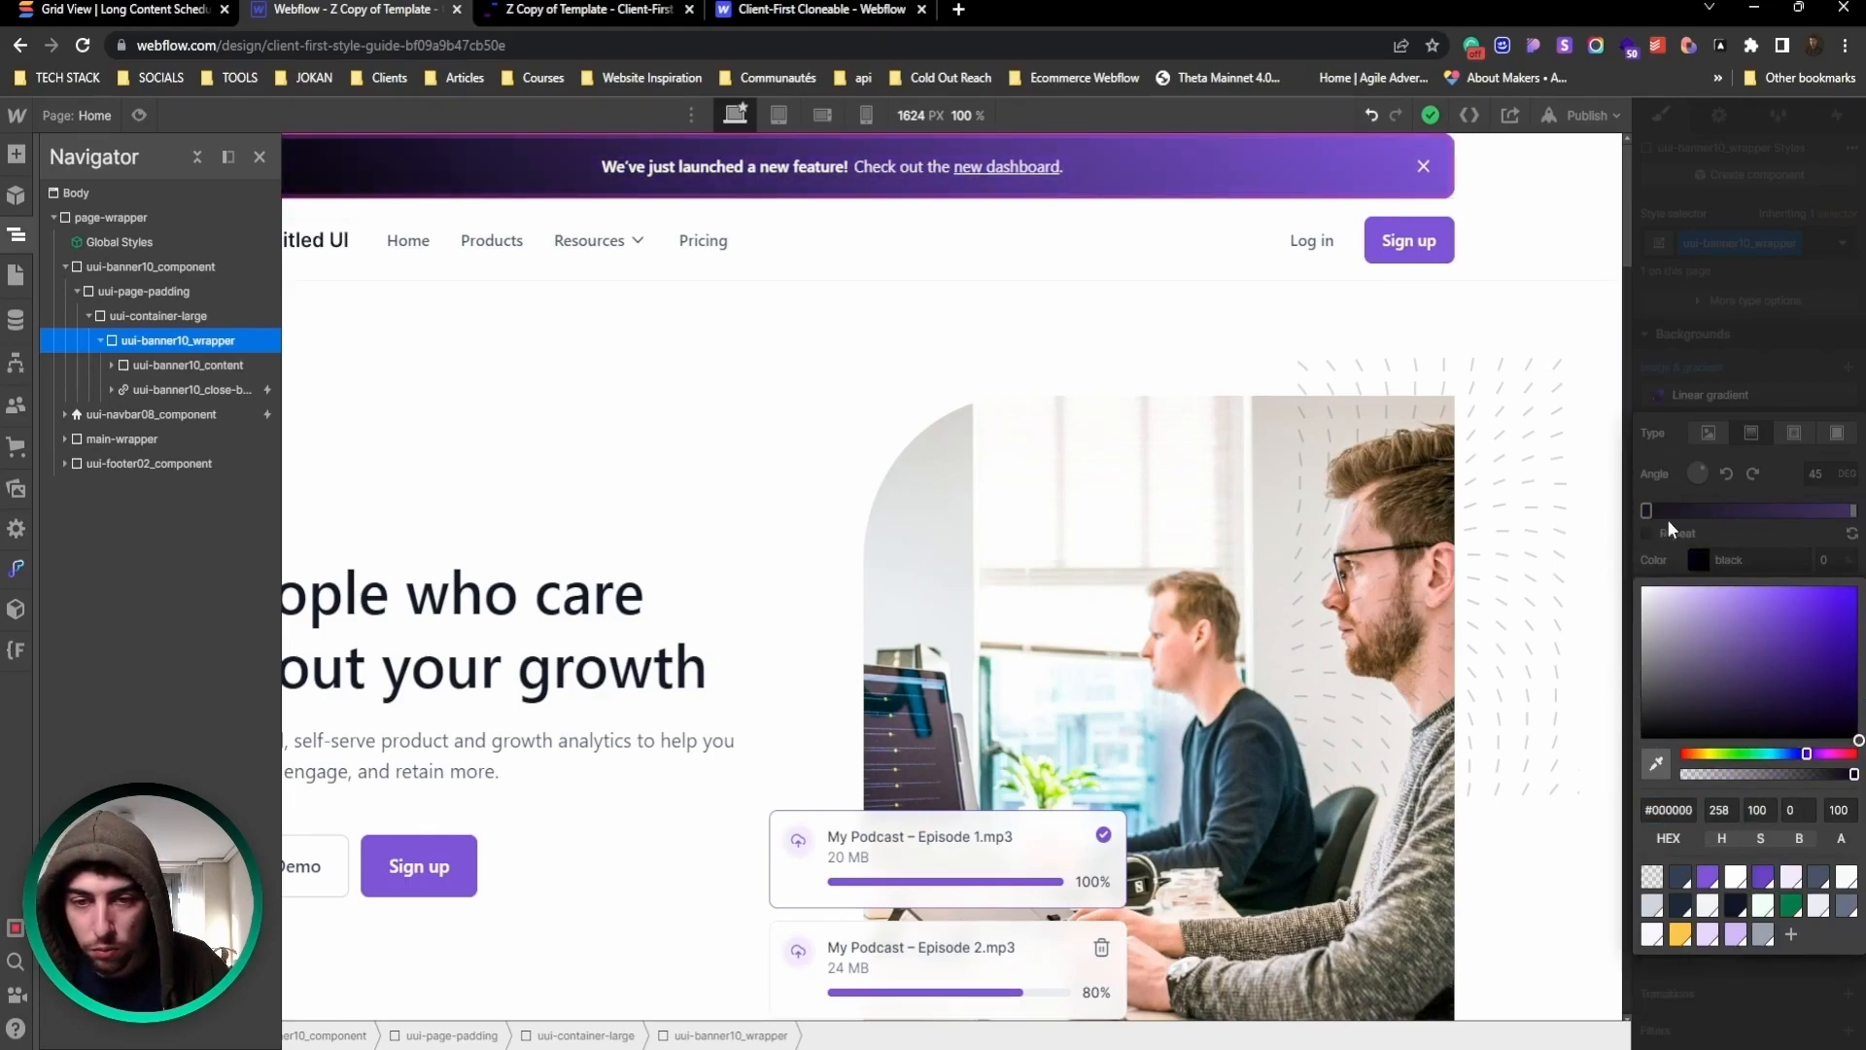
left_click(1457, 431)
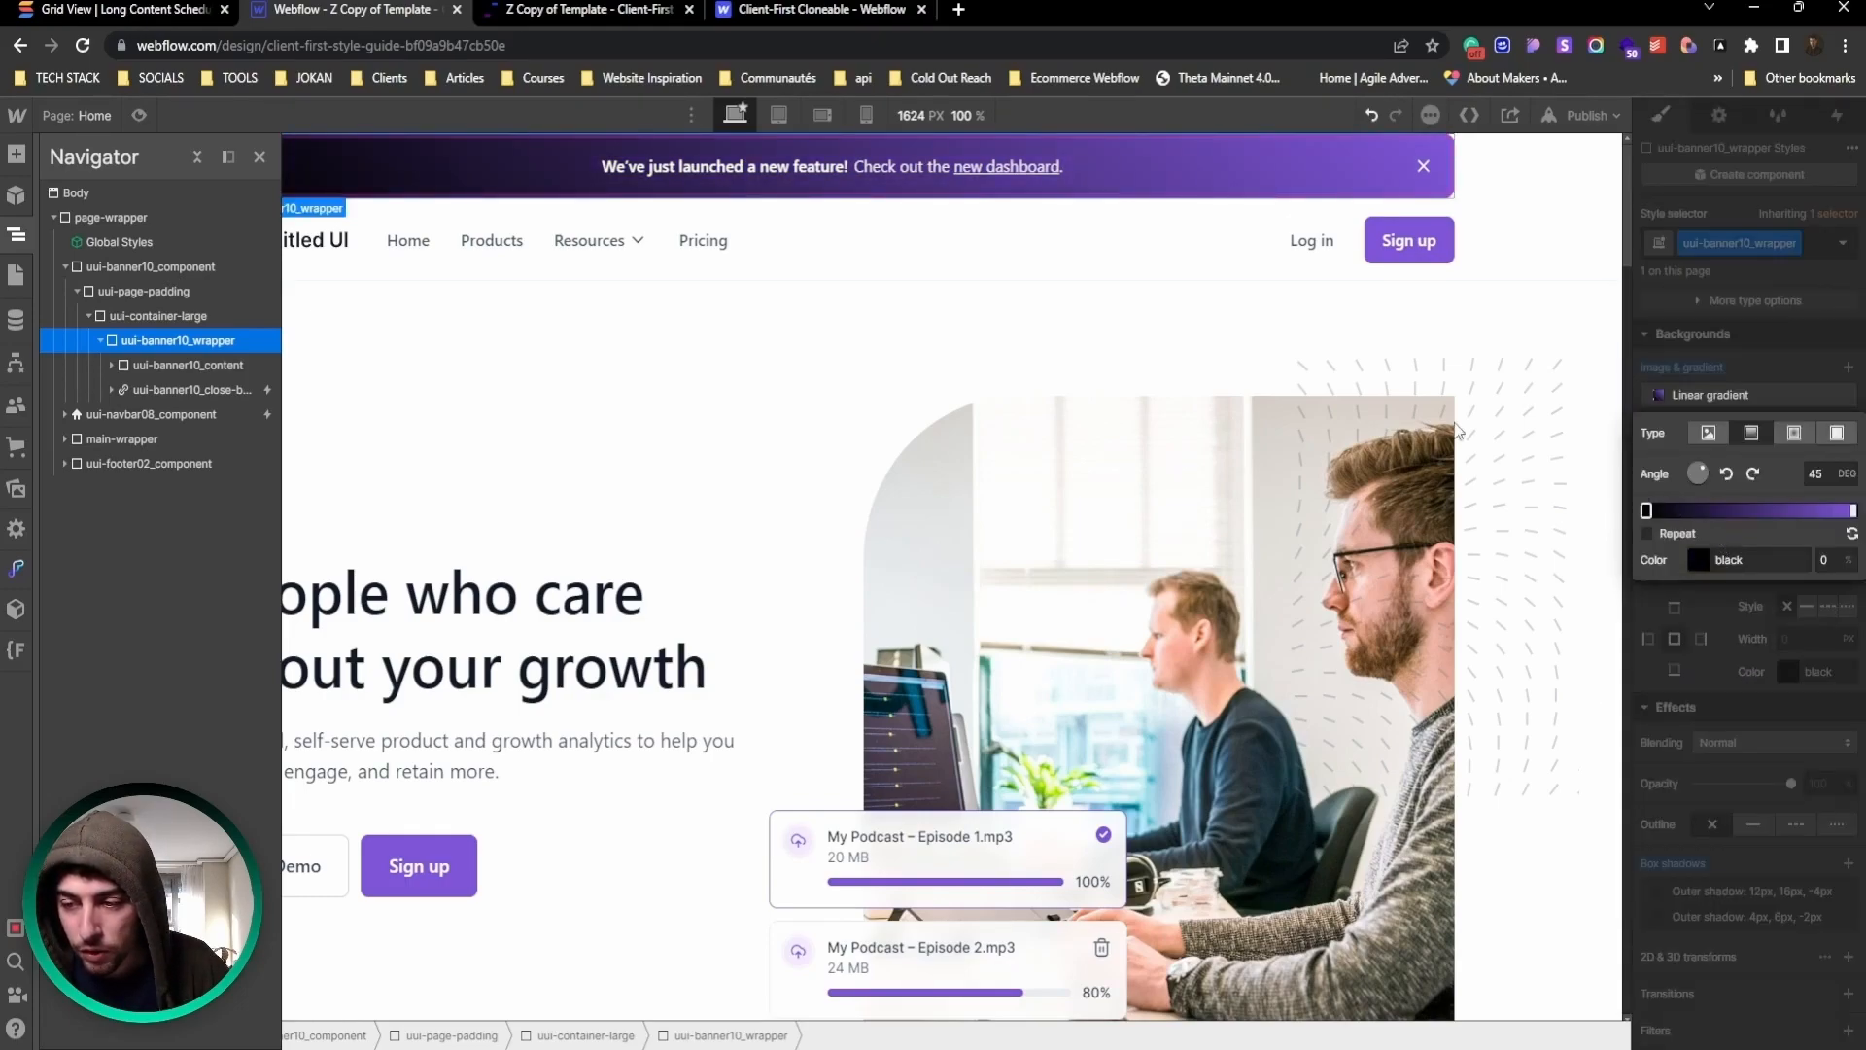
left_click(1808, 389)
left_click(18, 236)
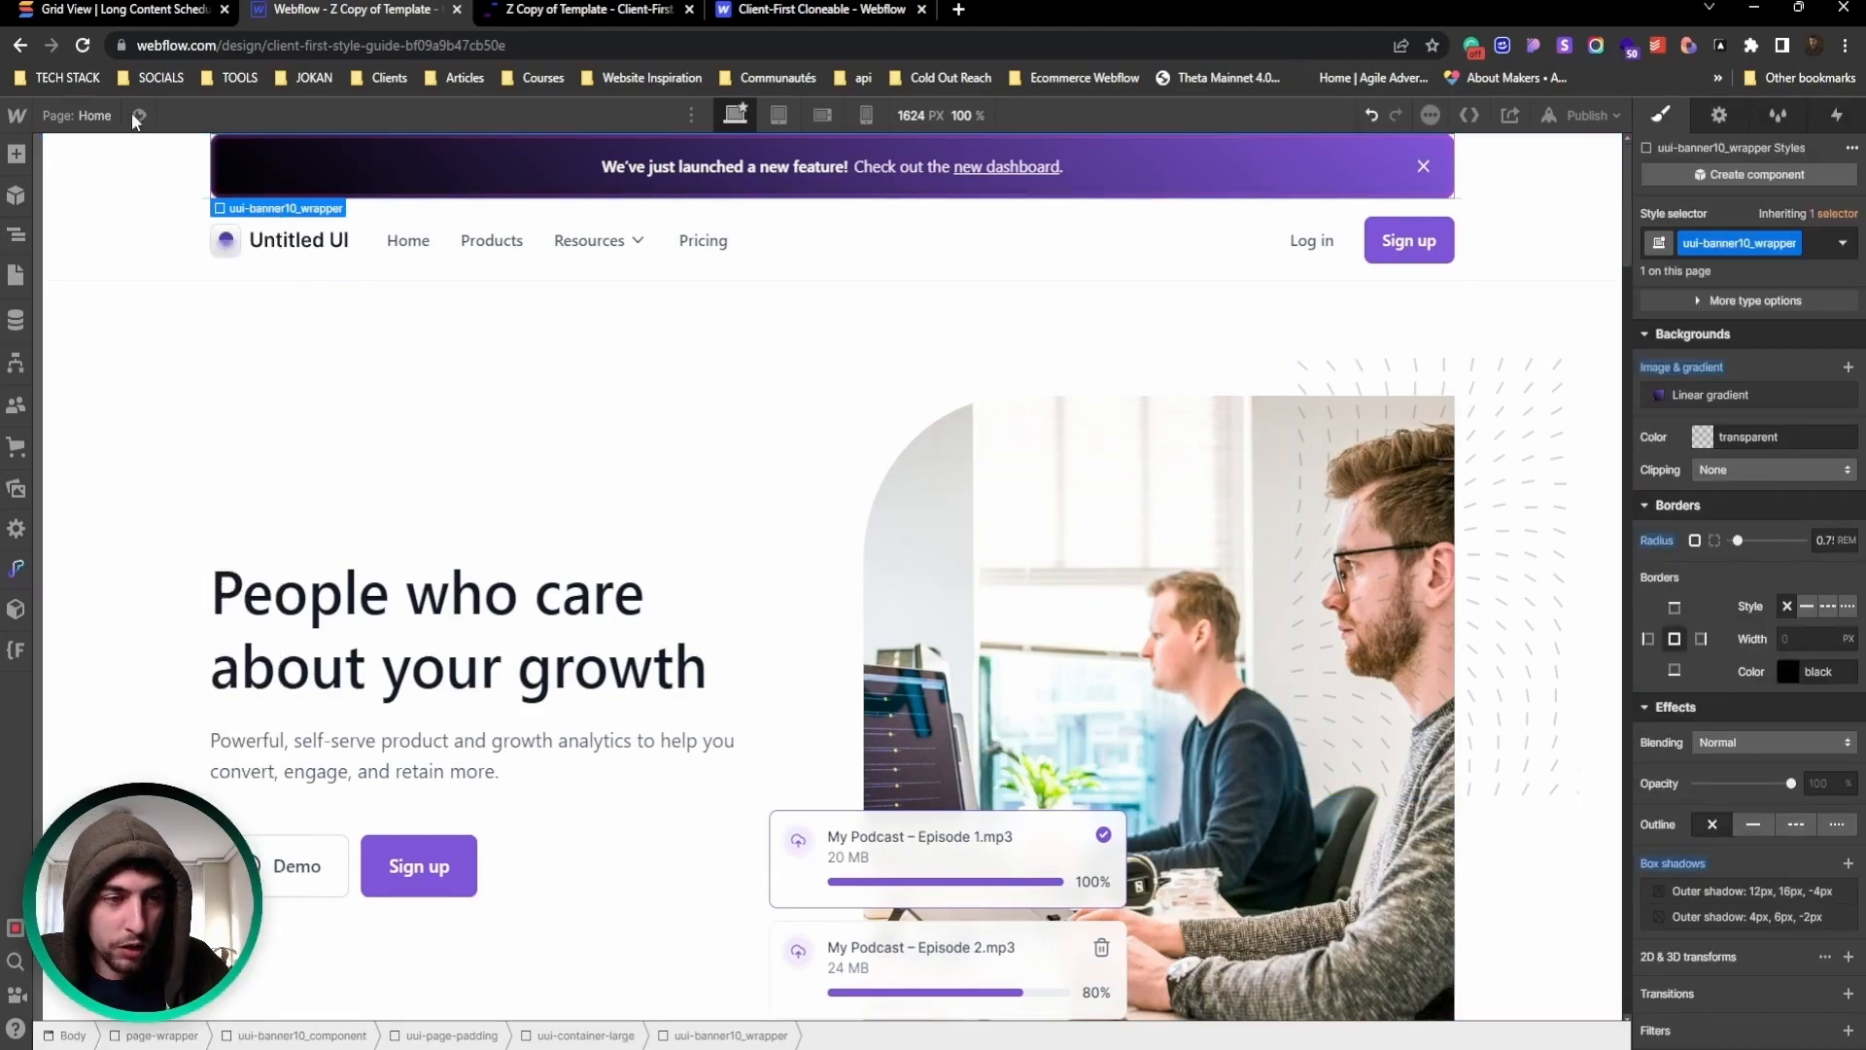
Step: Preview the page with the restyled banner, return to editing, and review the publish destination with its advanced options
key("ctrl+shift+p")
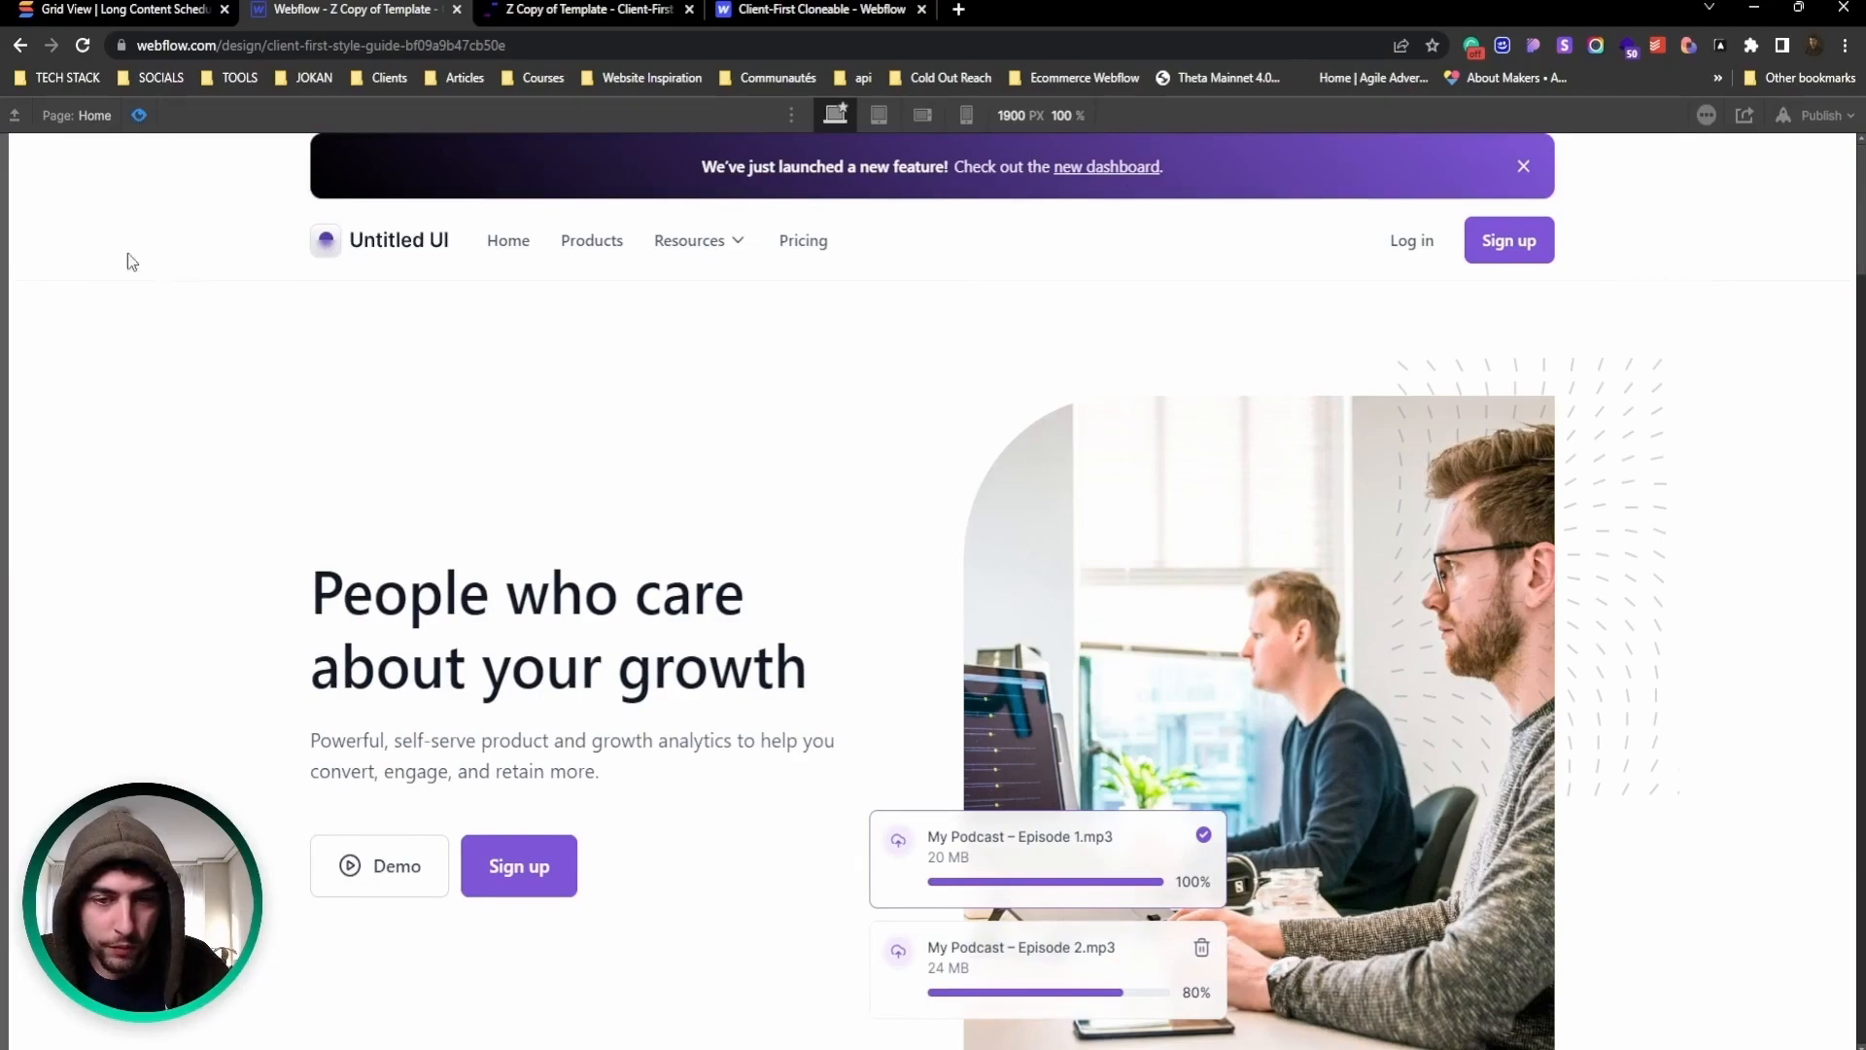
key("ctrl+shift+p")
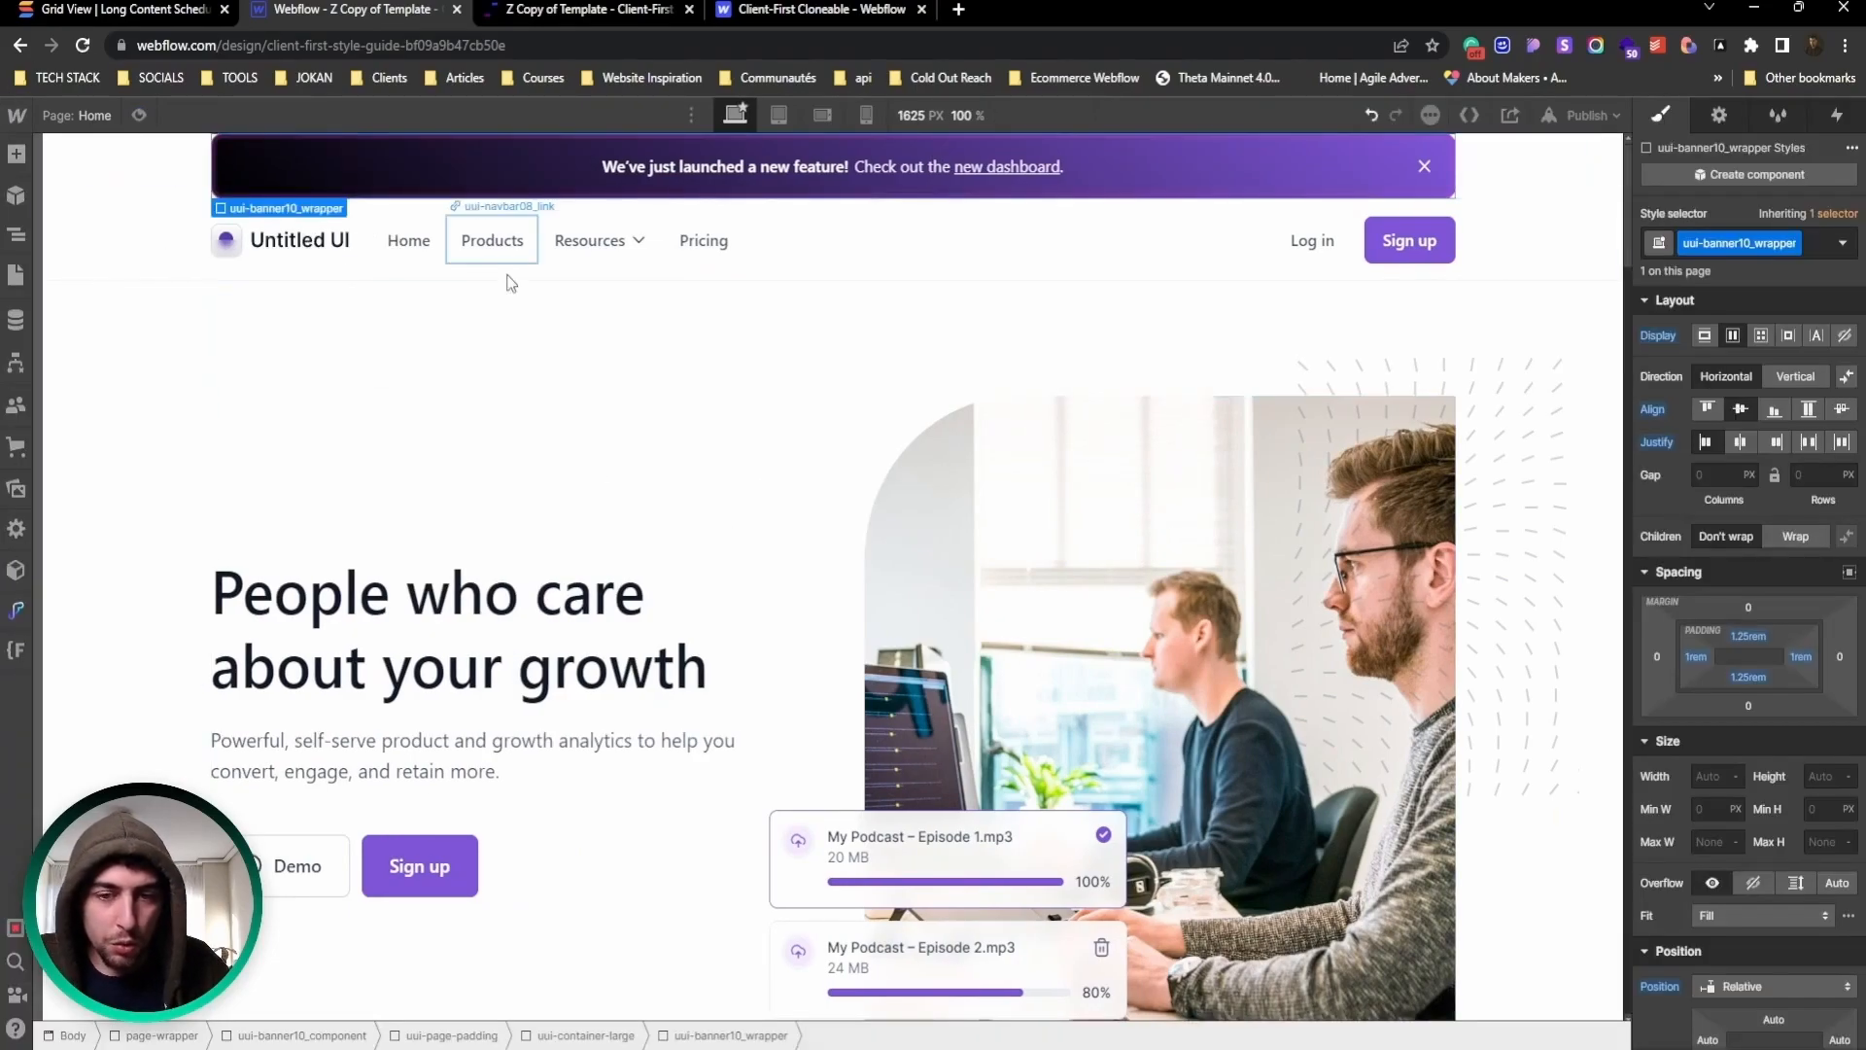
left_click(1590, 115)
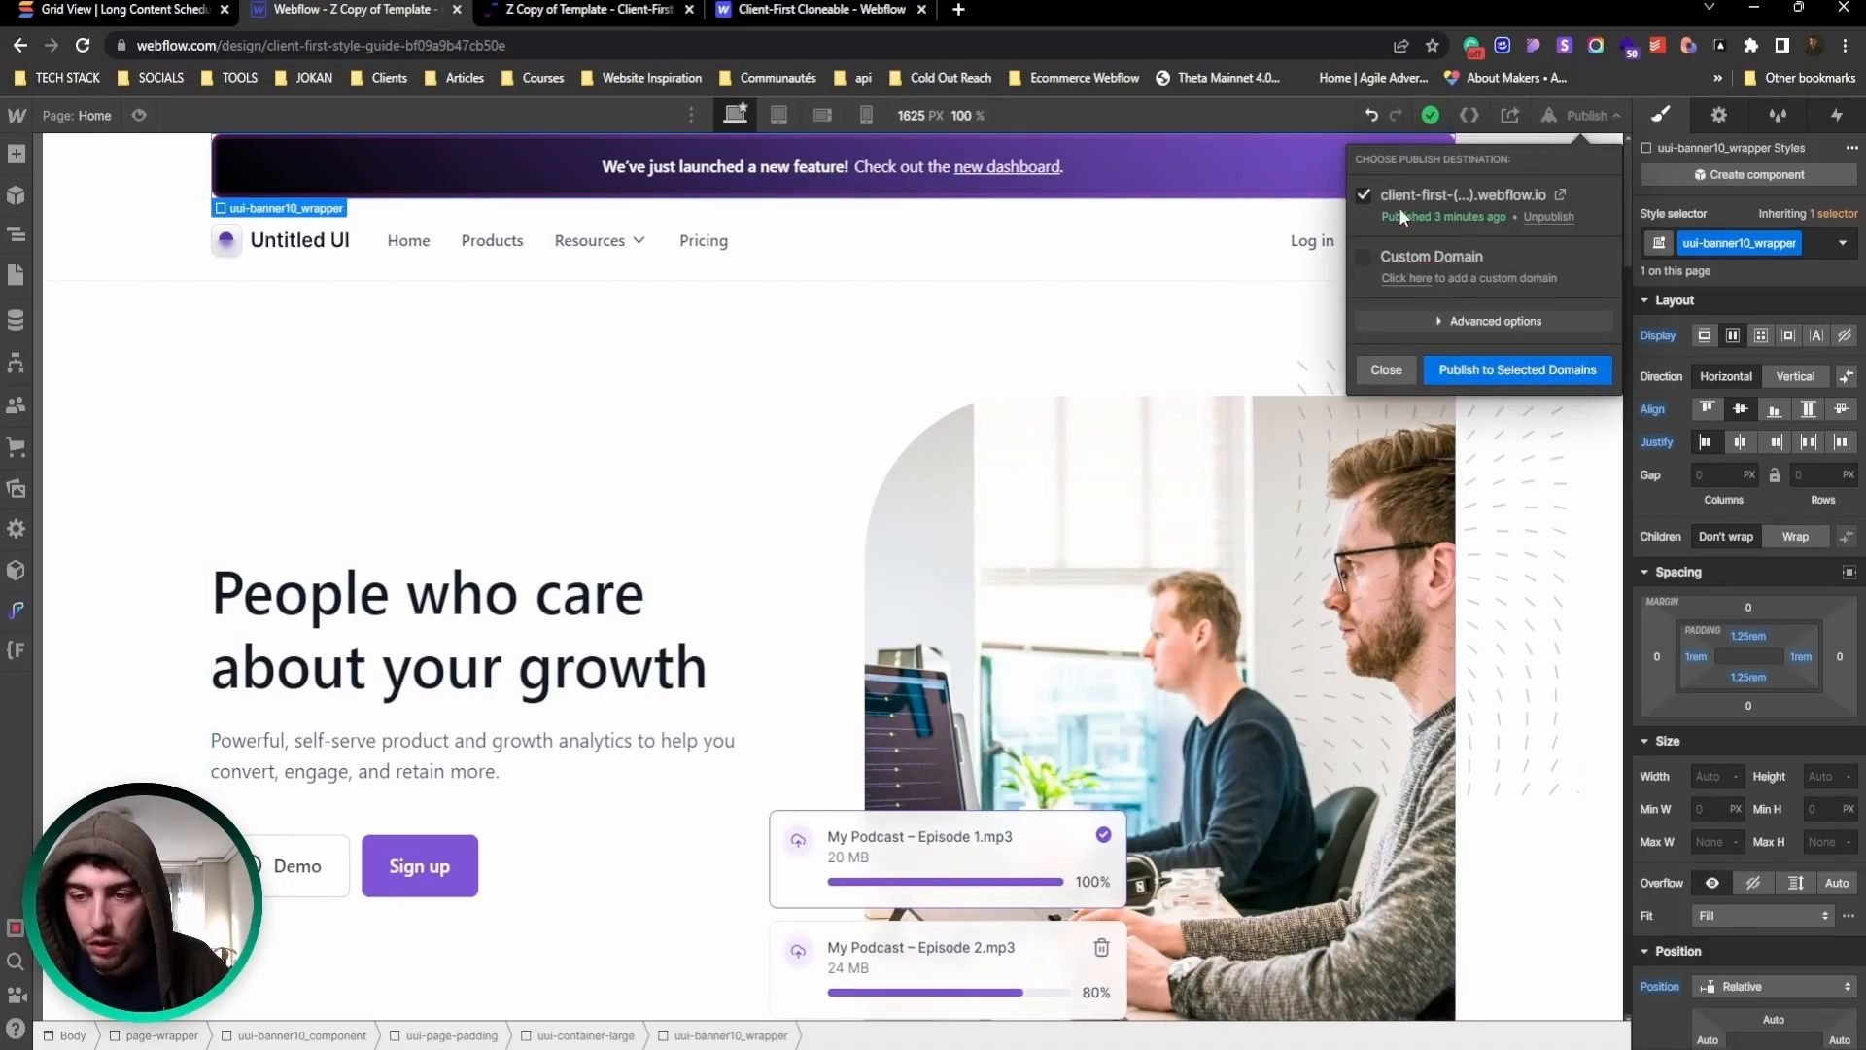
left_click(695, 340)
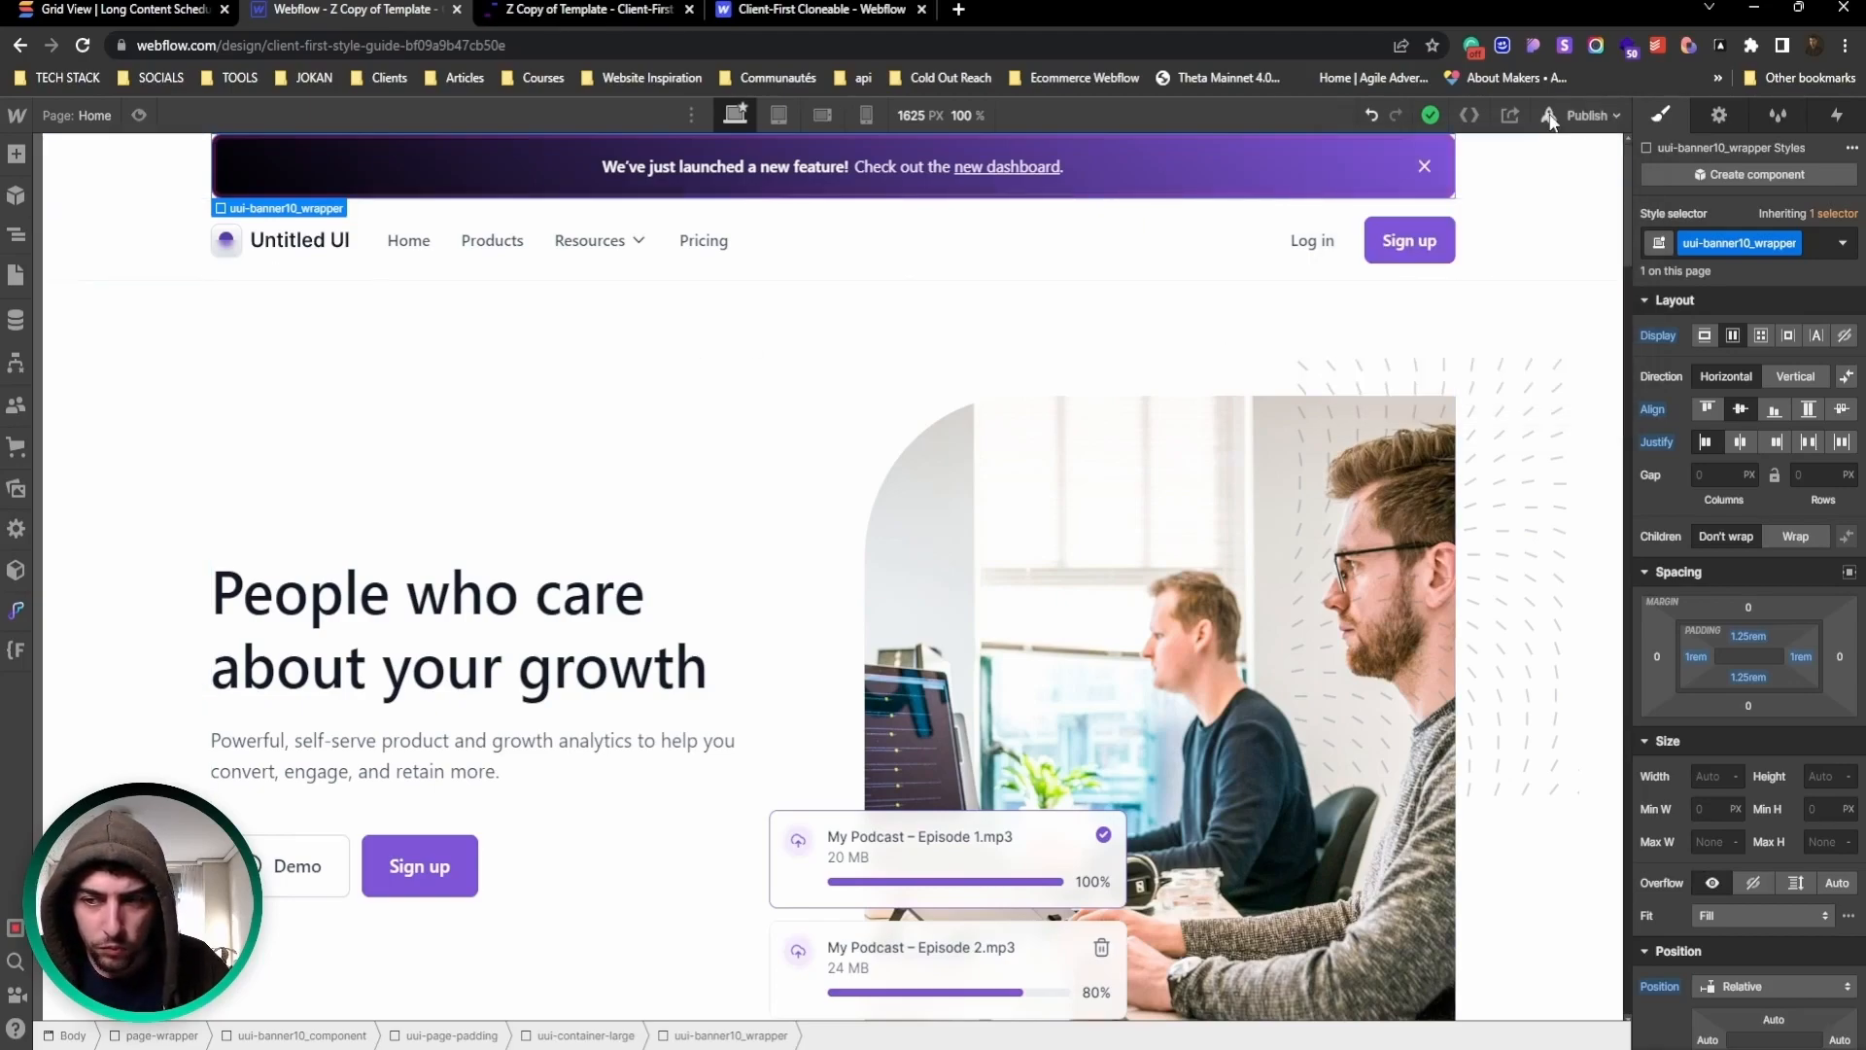
left_click(1590, 115)
left_click(1411, 318)
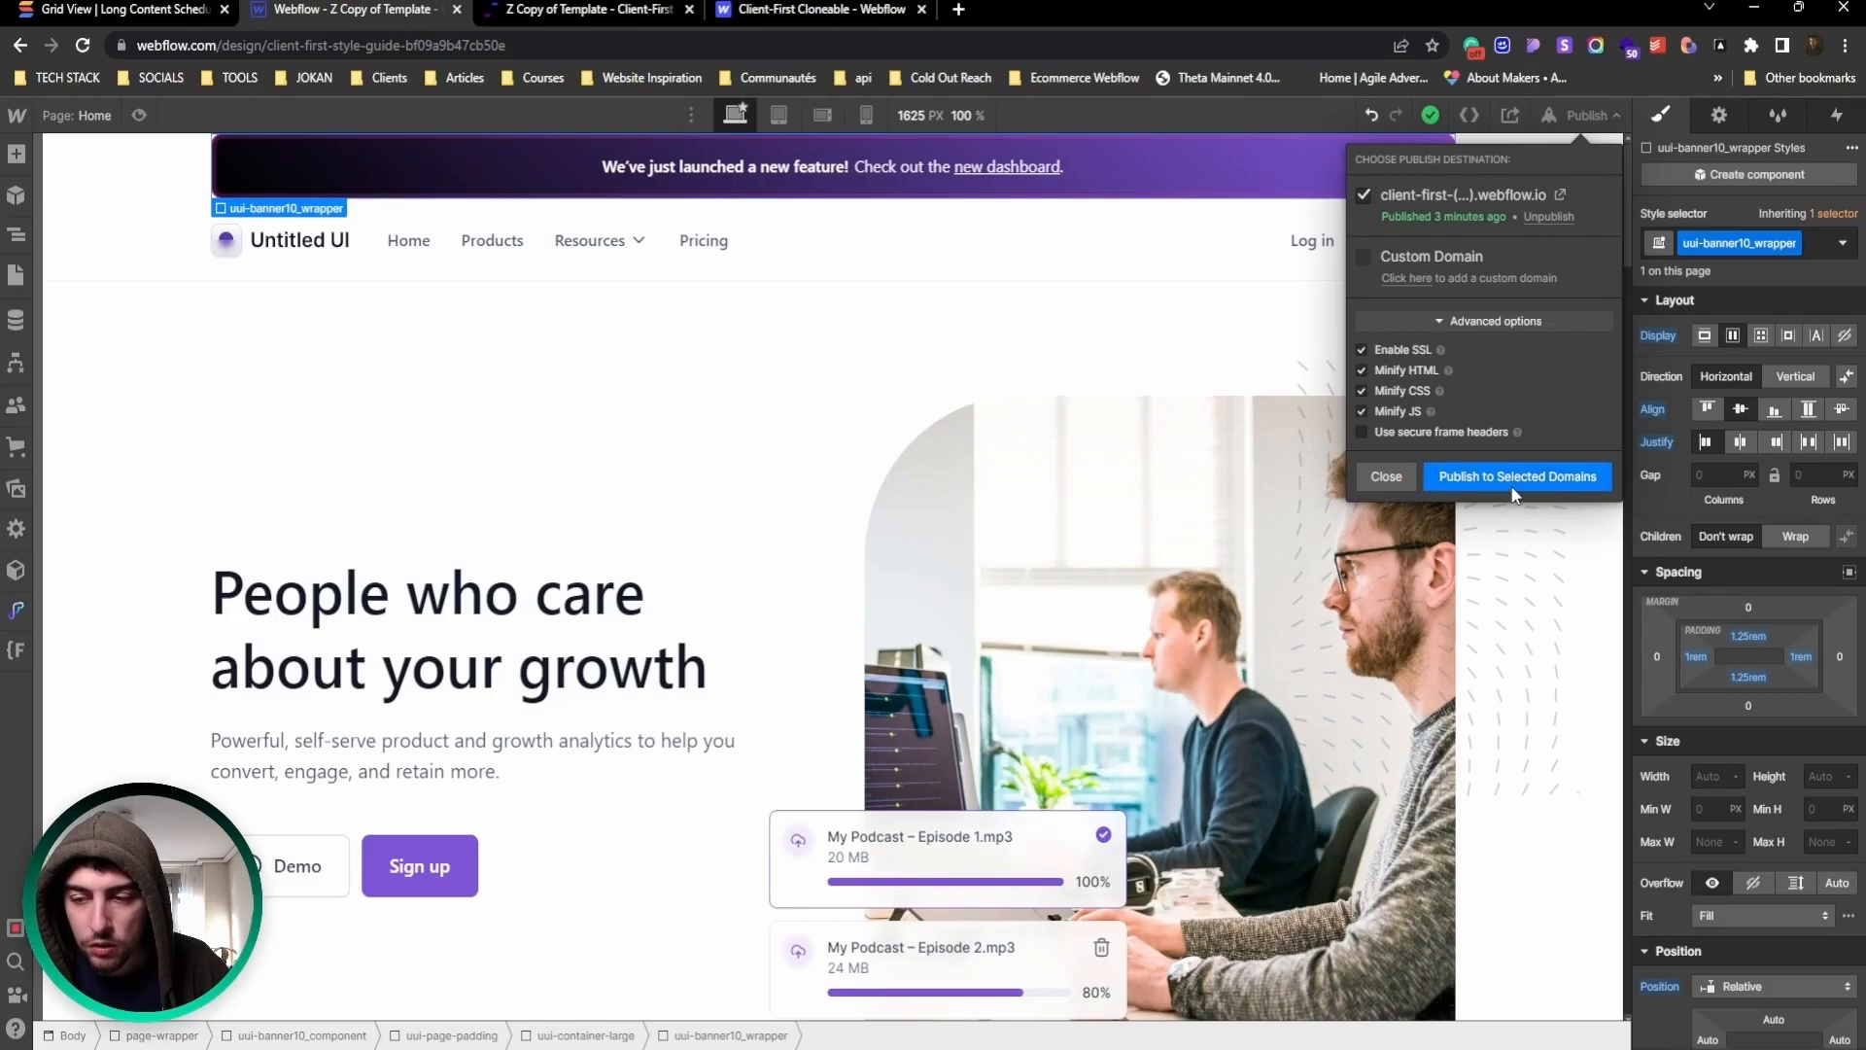
left_click(749, 367)
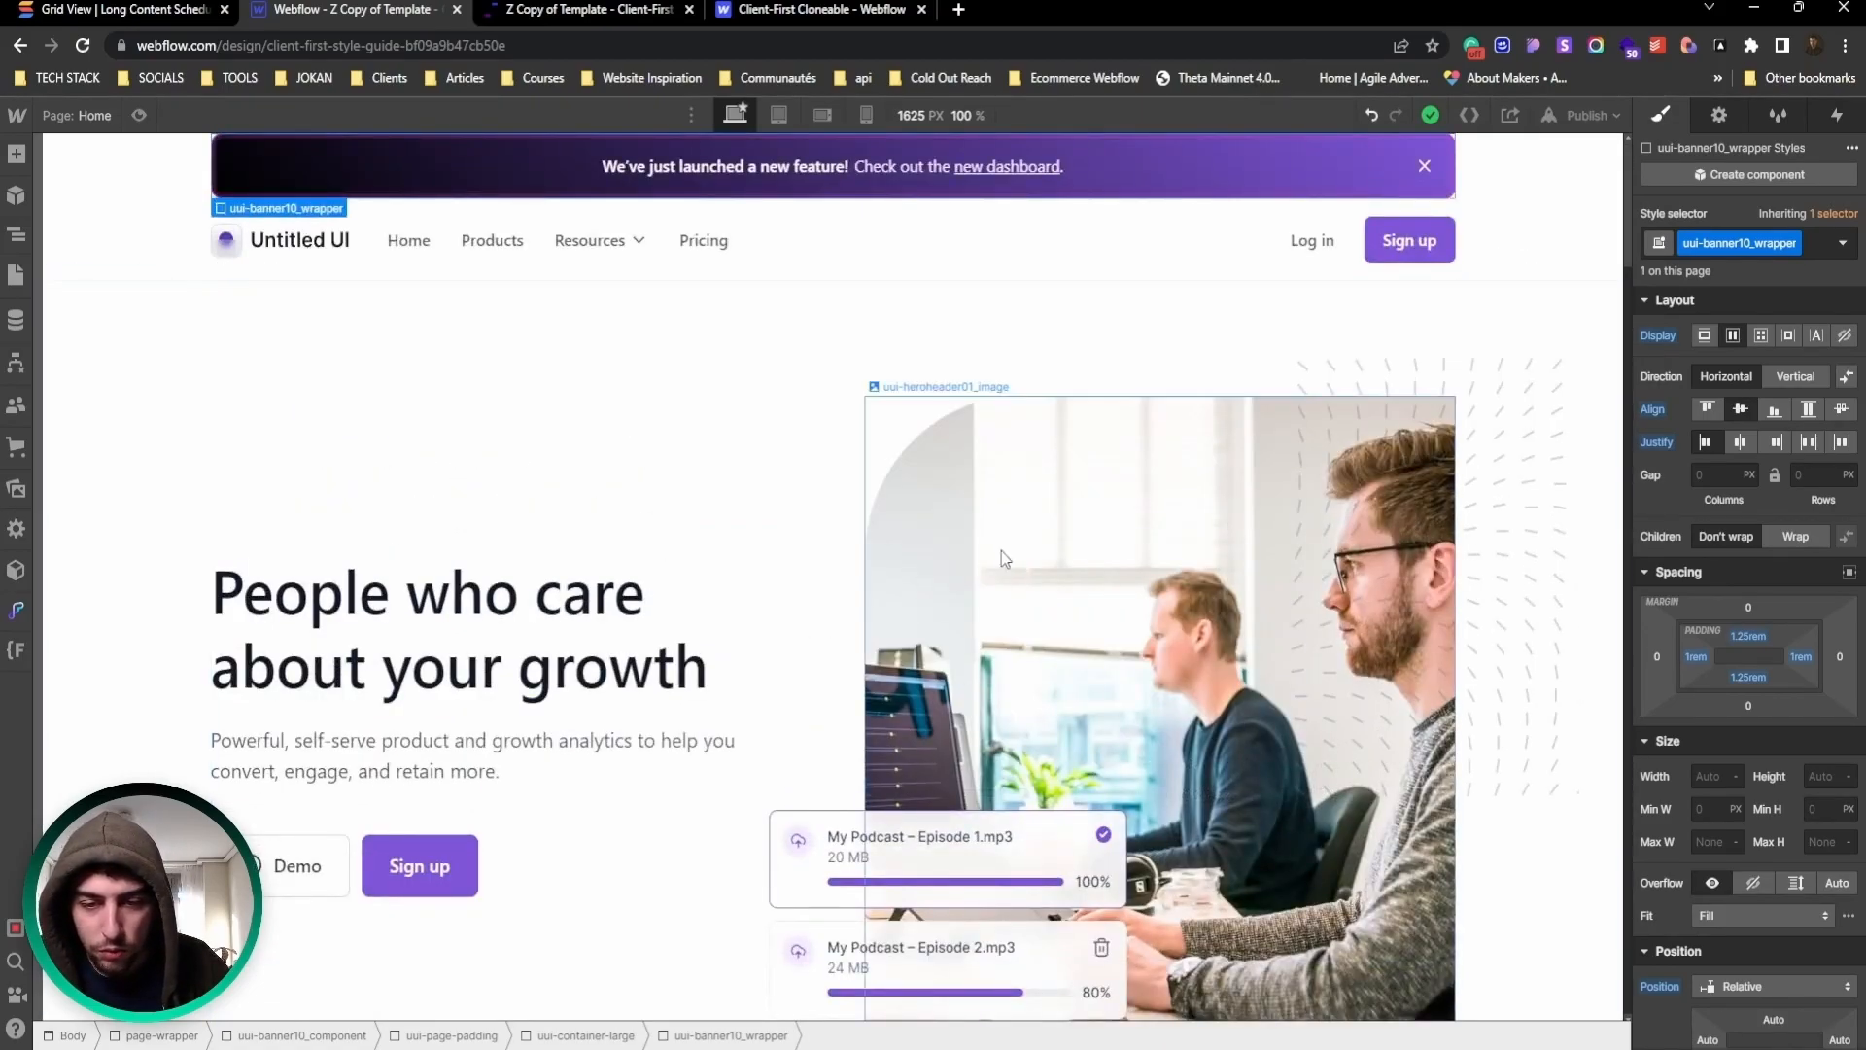
Step: Replace the hero header image with image11.jpg, the photo of the woman in a yellow sweater, and check the hero section
left_click(1105, 615)
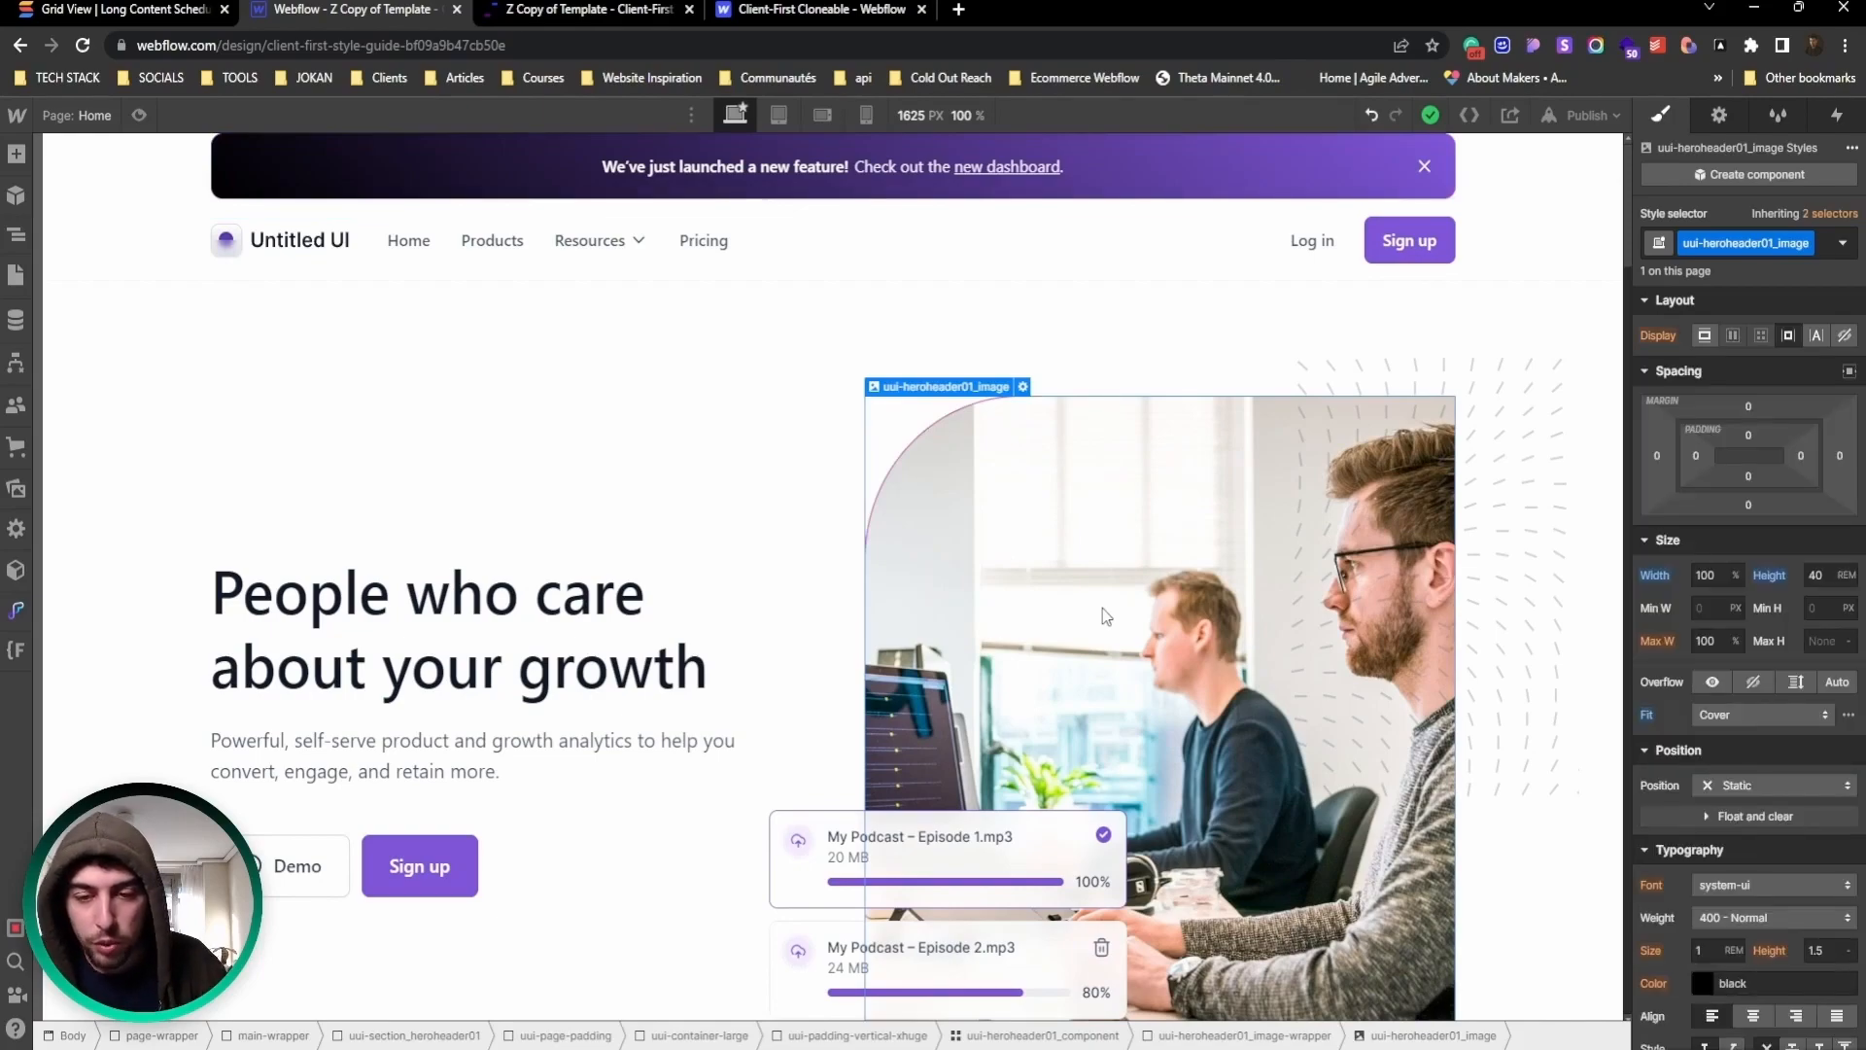
left_click(1025, 387)
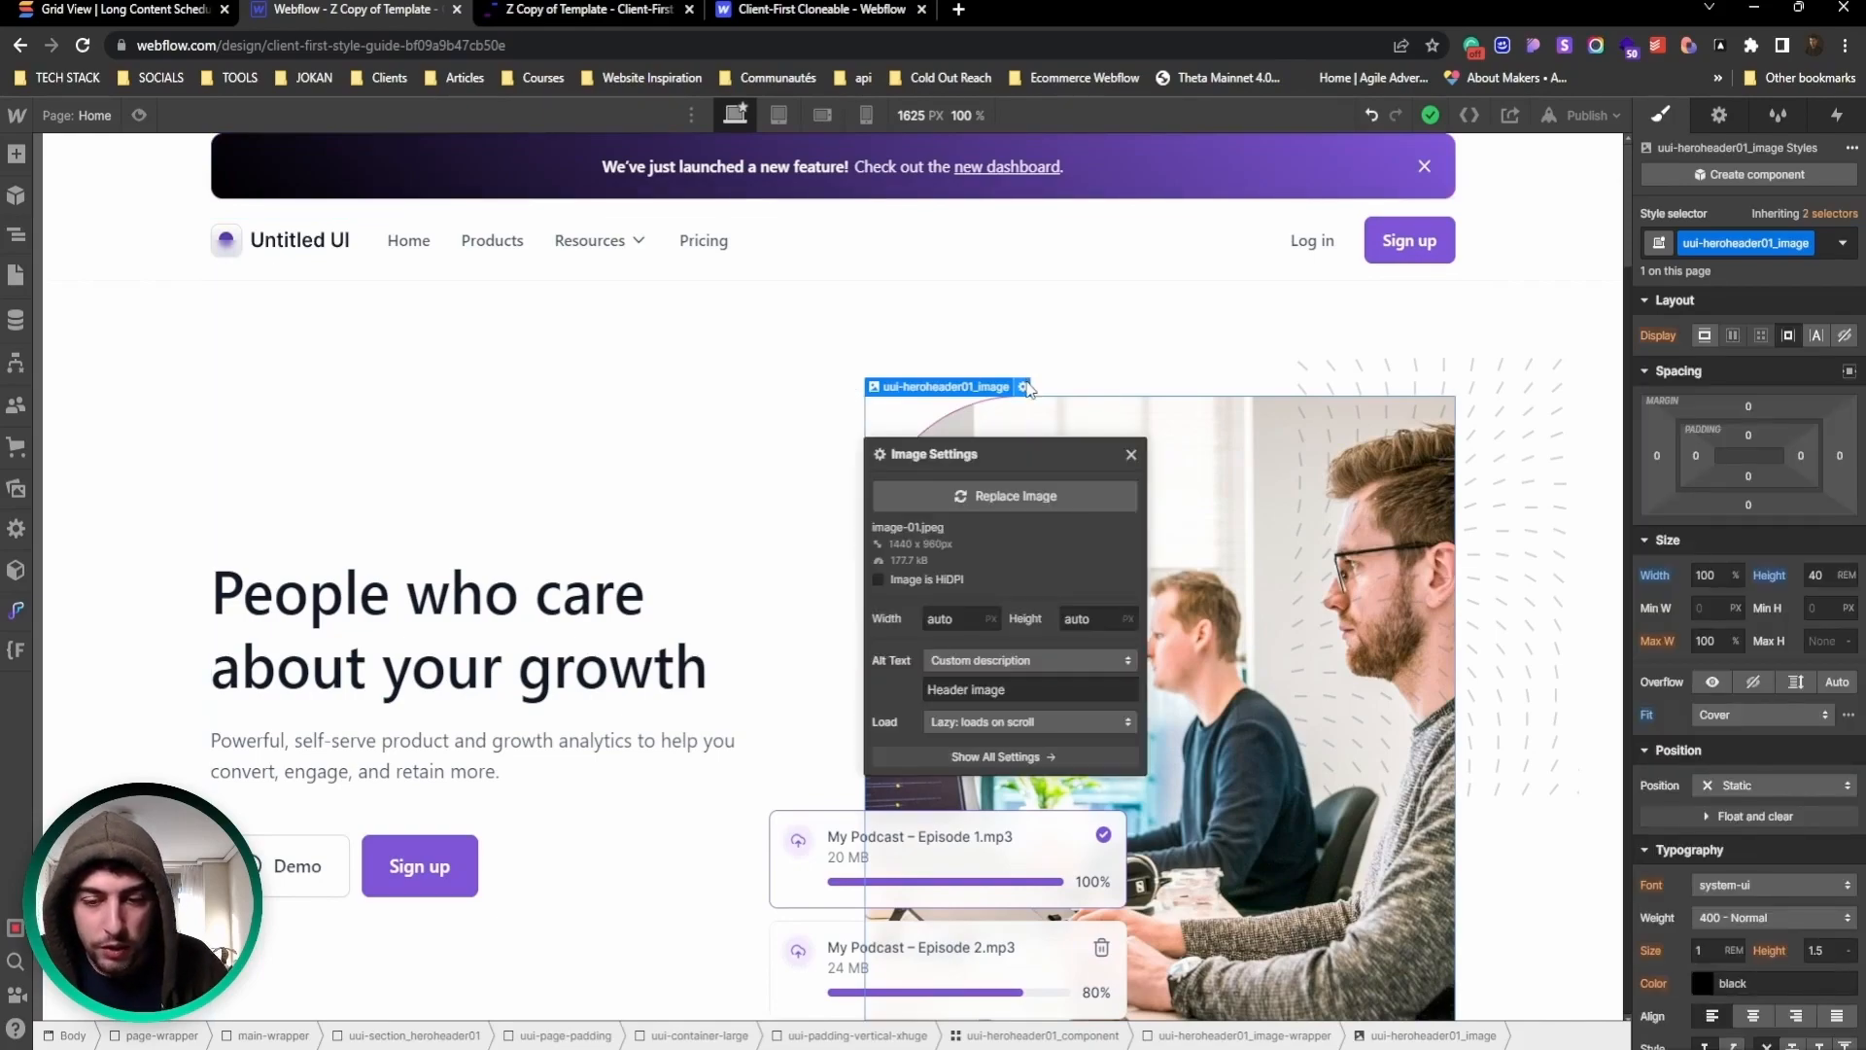
left_click(994, 492)
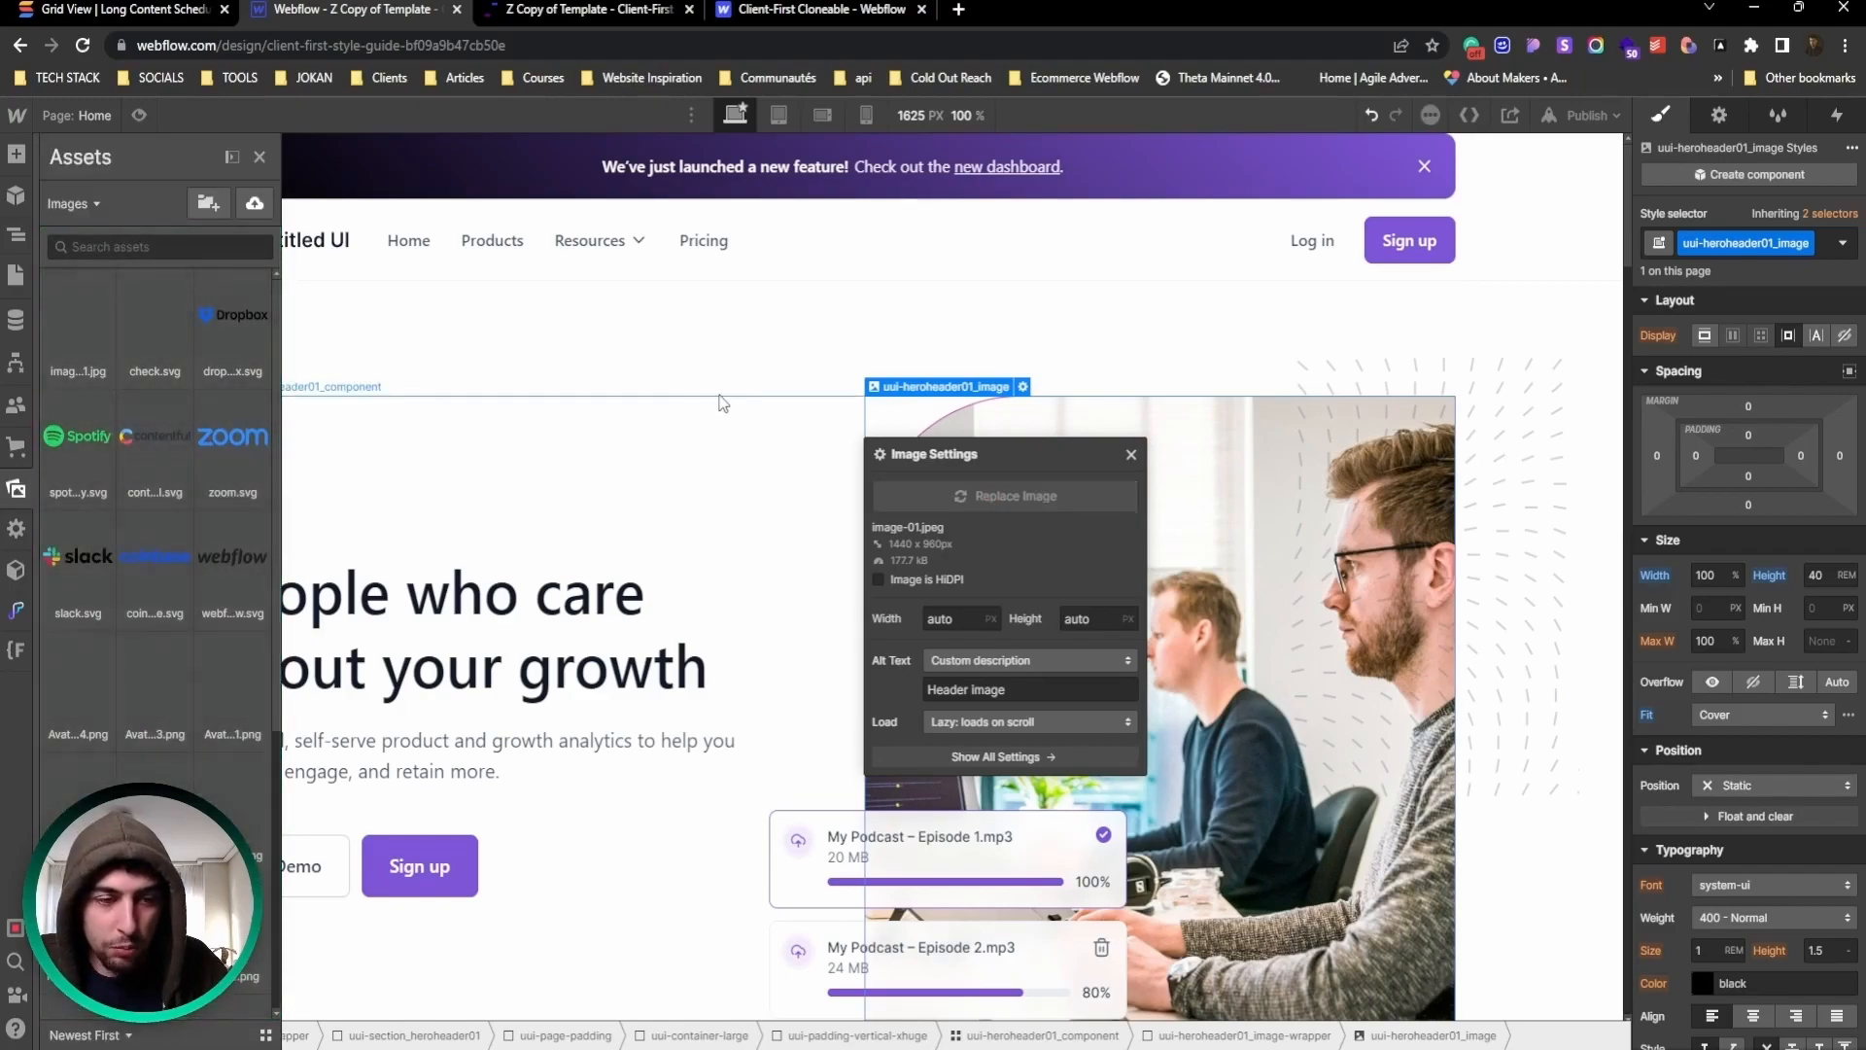
left_click(218, 310)
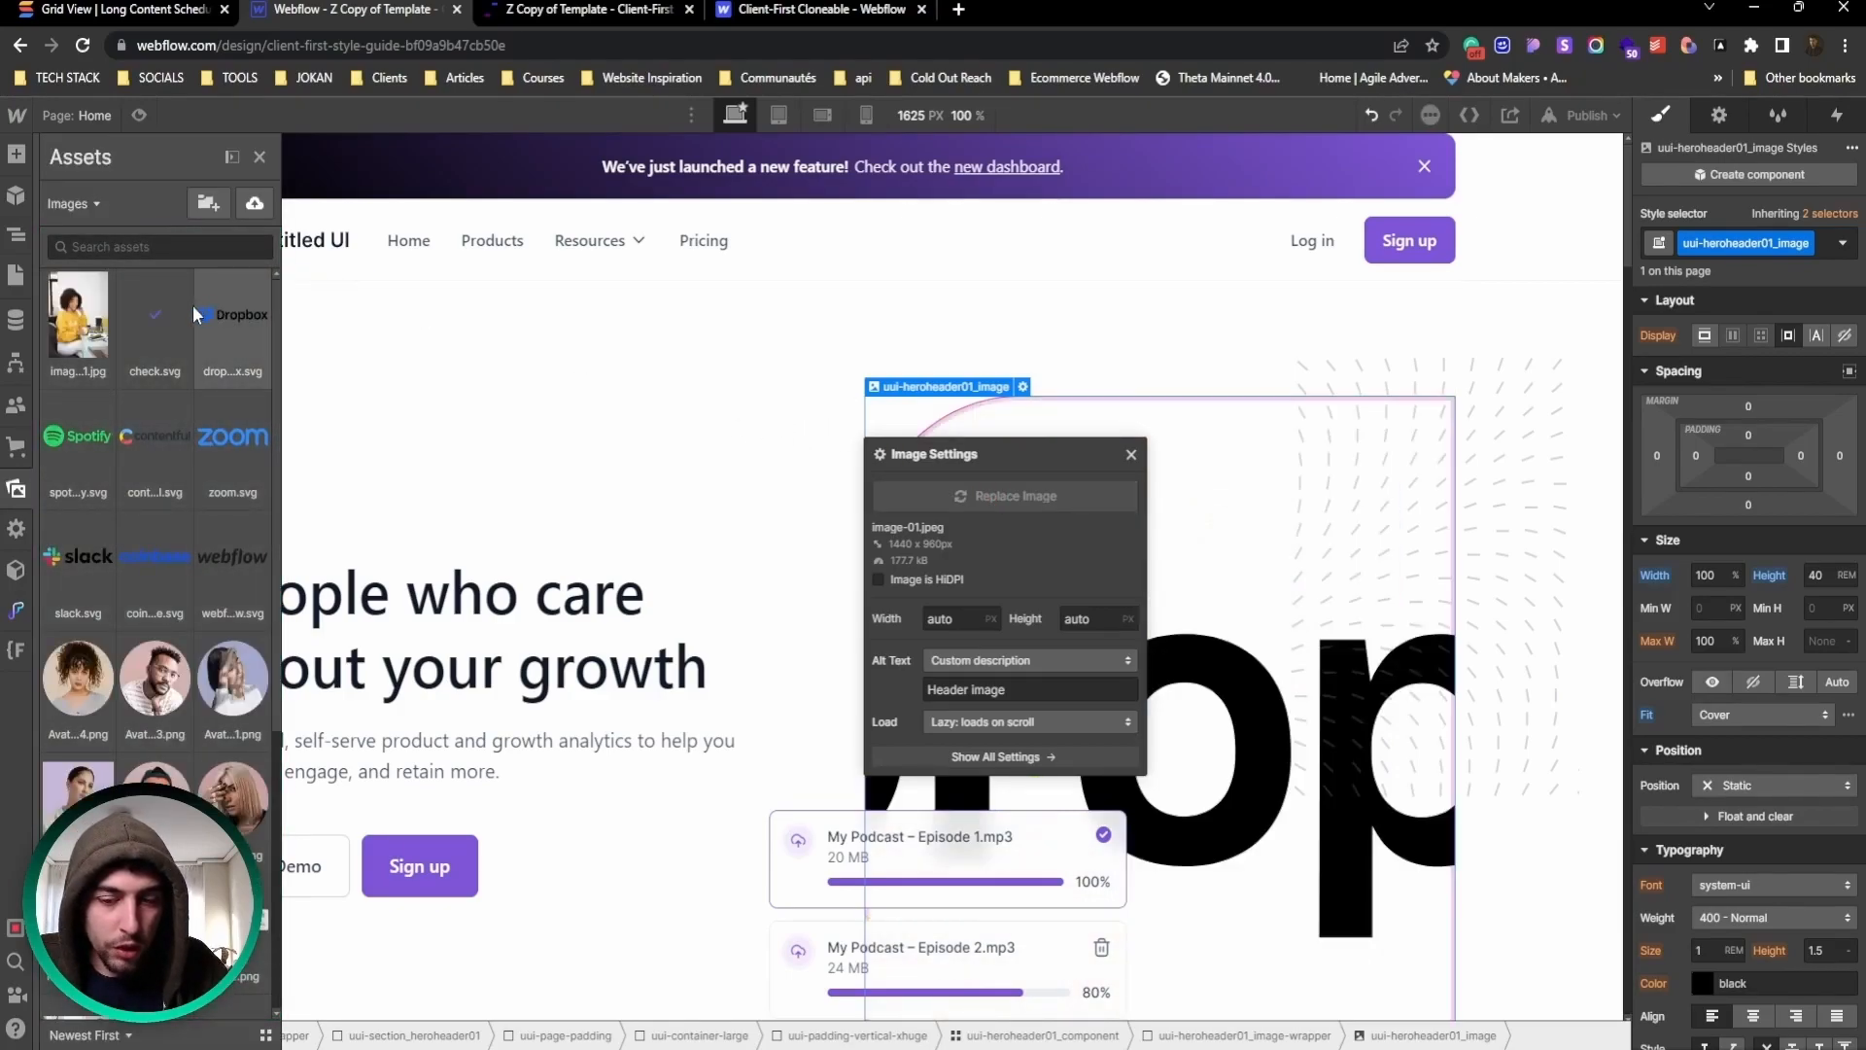
left_click(78, 319)
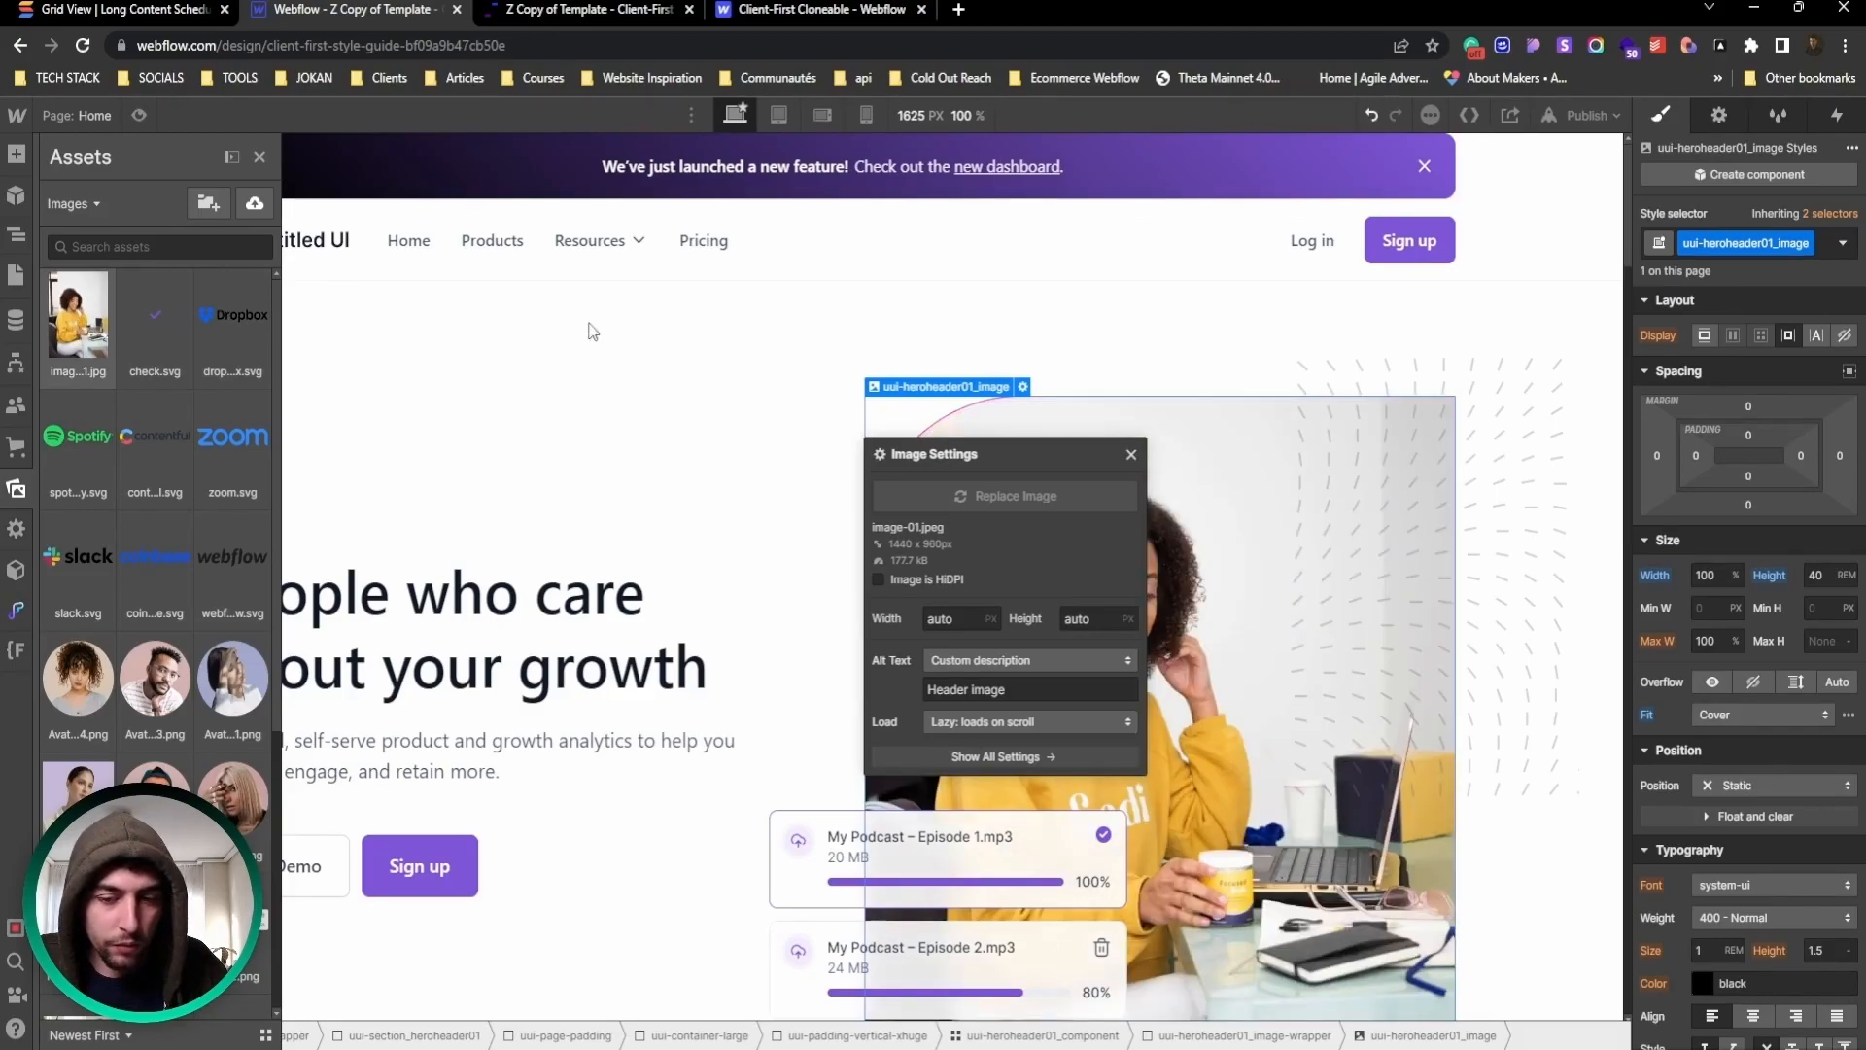
left_click(716, 338)
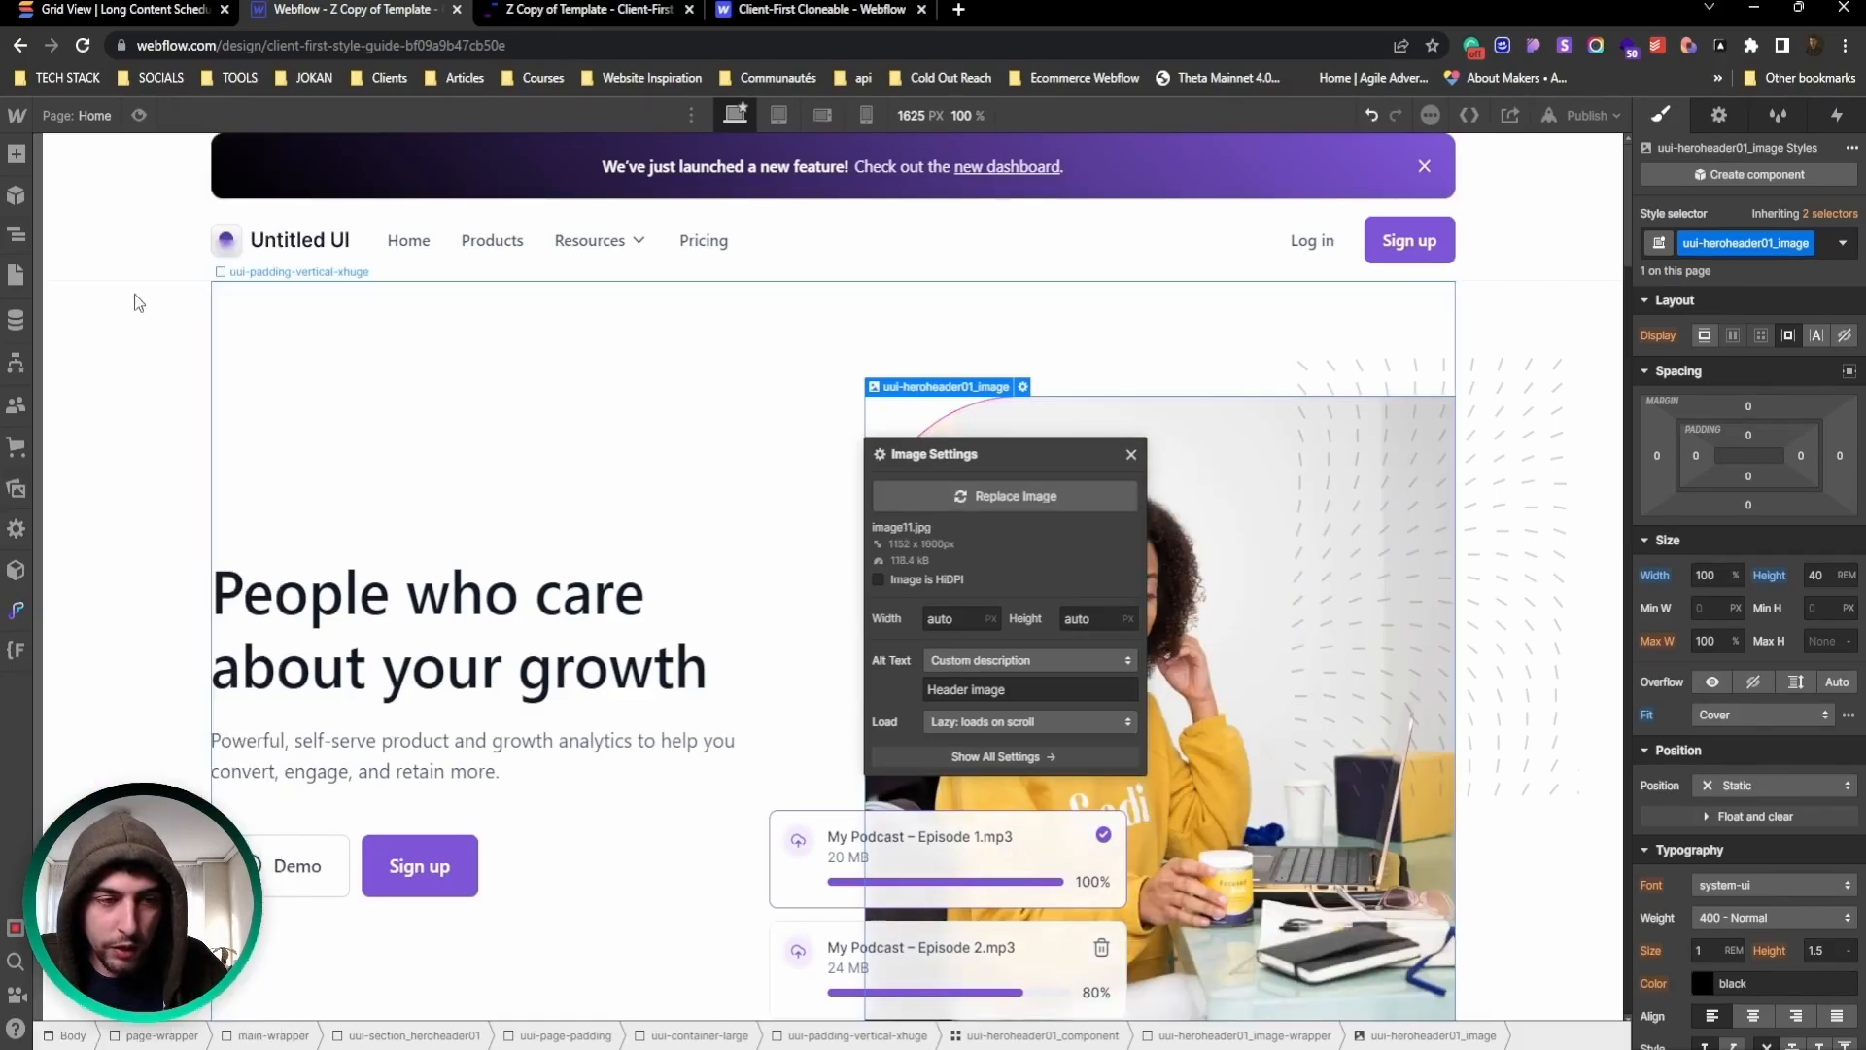
left_click(1128, 457)
scroll(596, 366, "down", 2)
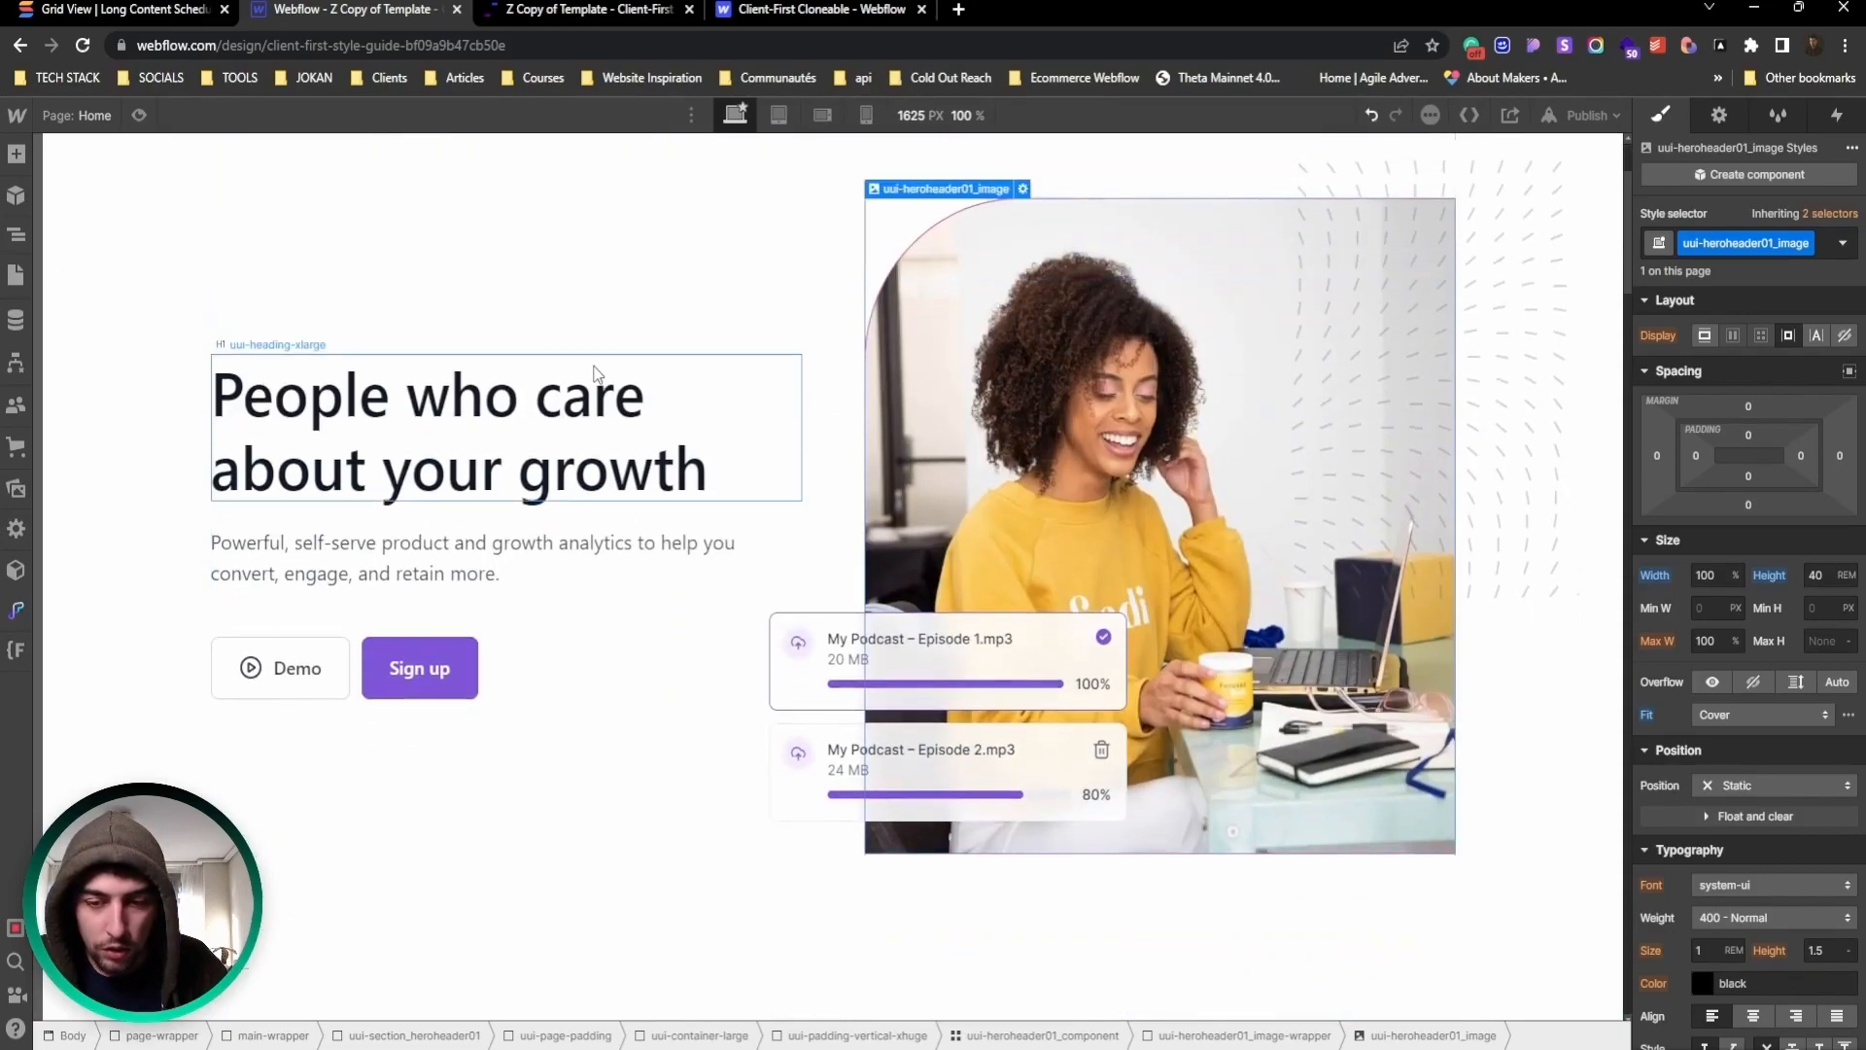
scroll(497, 405, "up", 2)
left_click(554, 416)
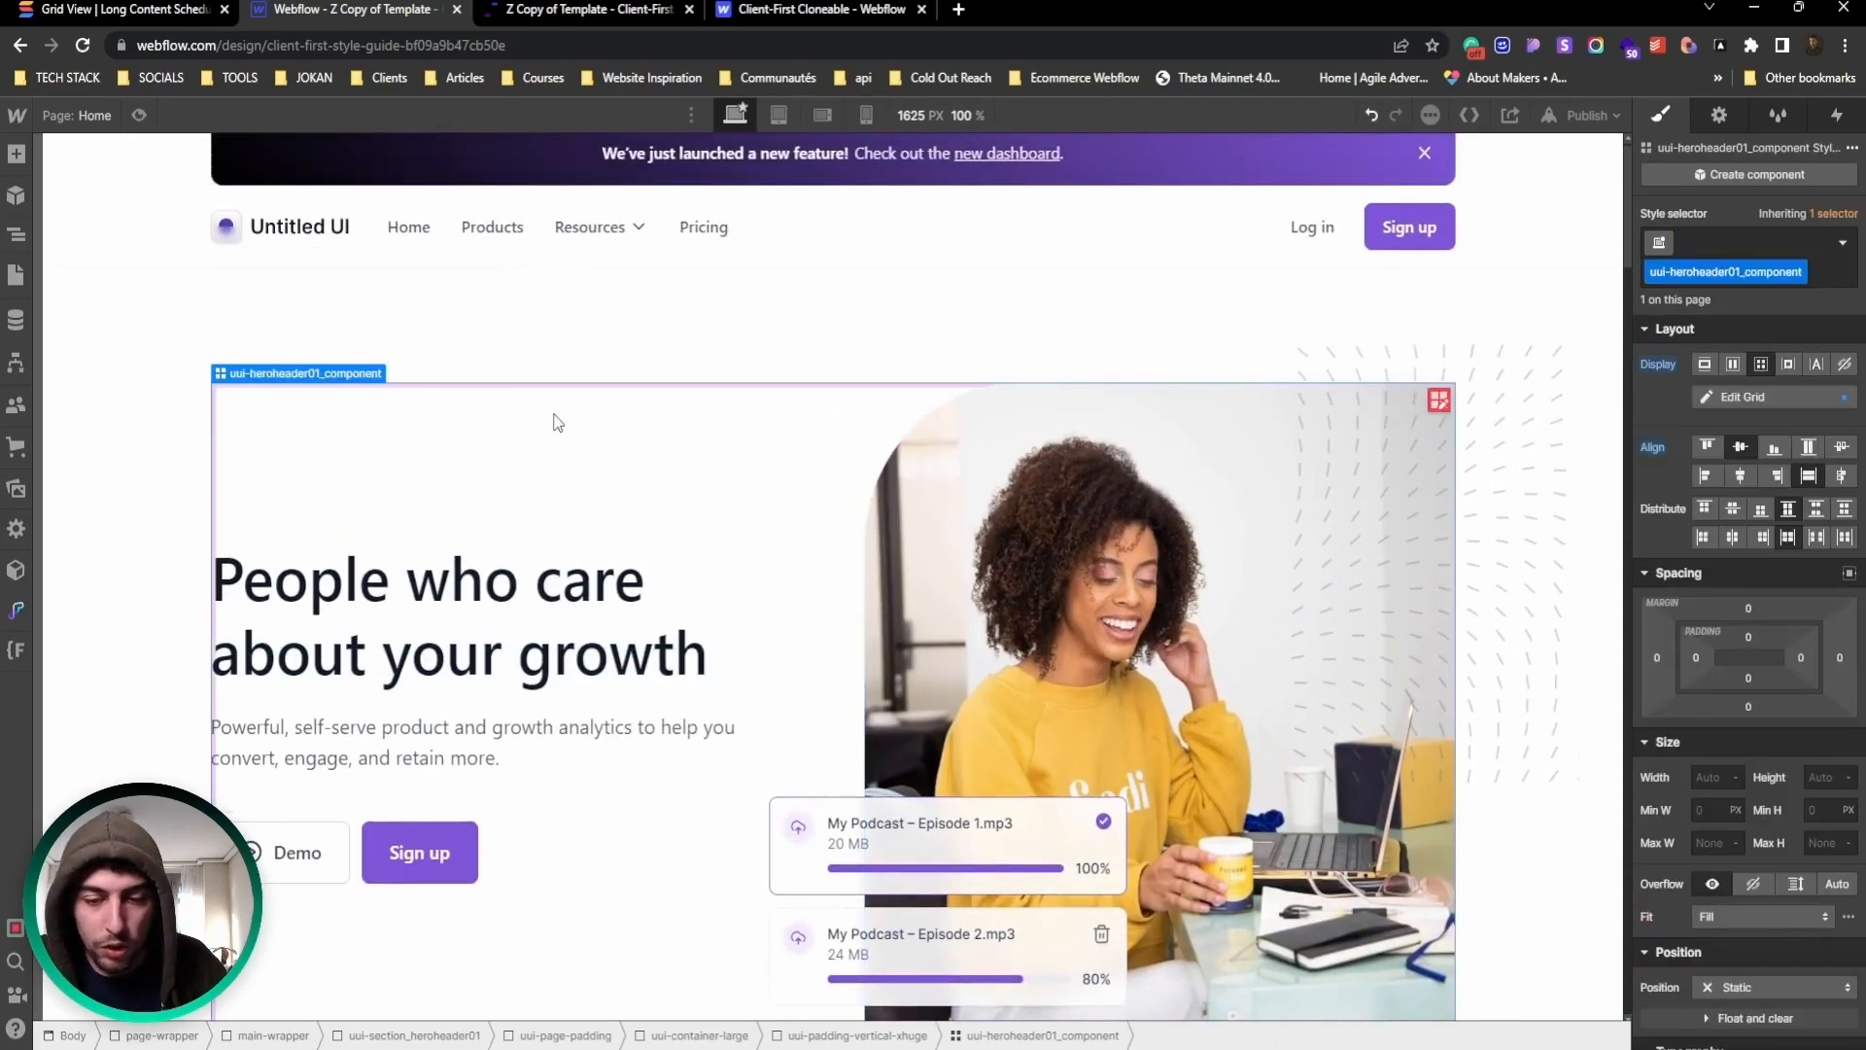
scroll(557, 423, "down", 2)
scroll(667, 595, "up", 2)
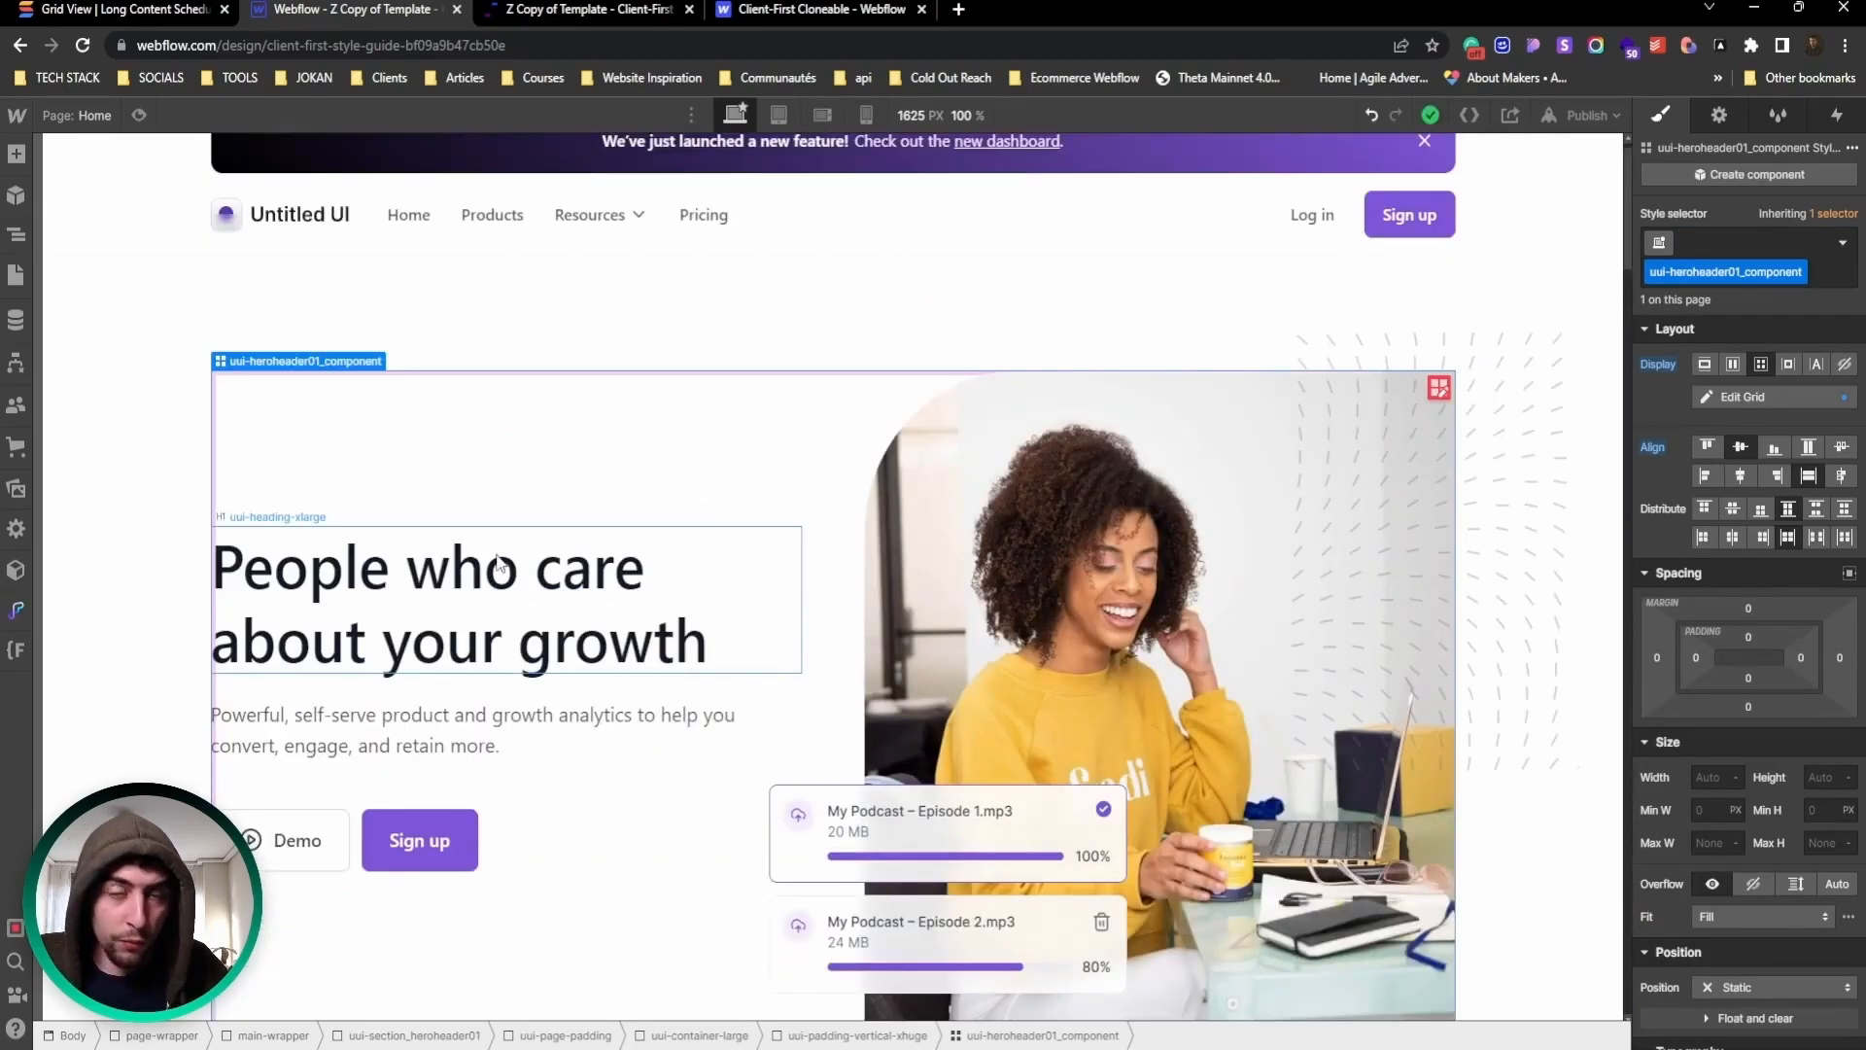
Step: Link the hero's Sign up button to the page section Contact-05-email
left_click(375, 836)
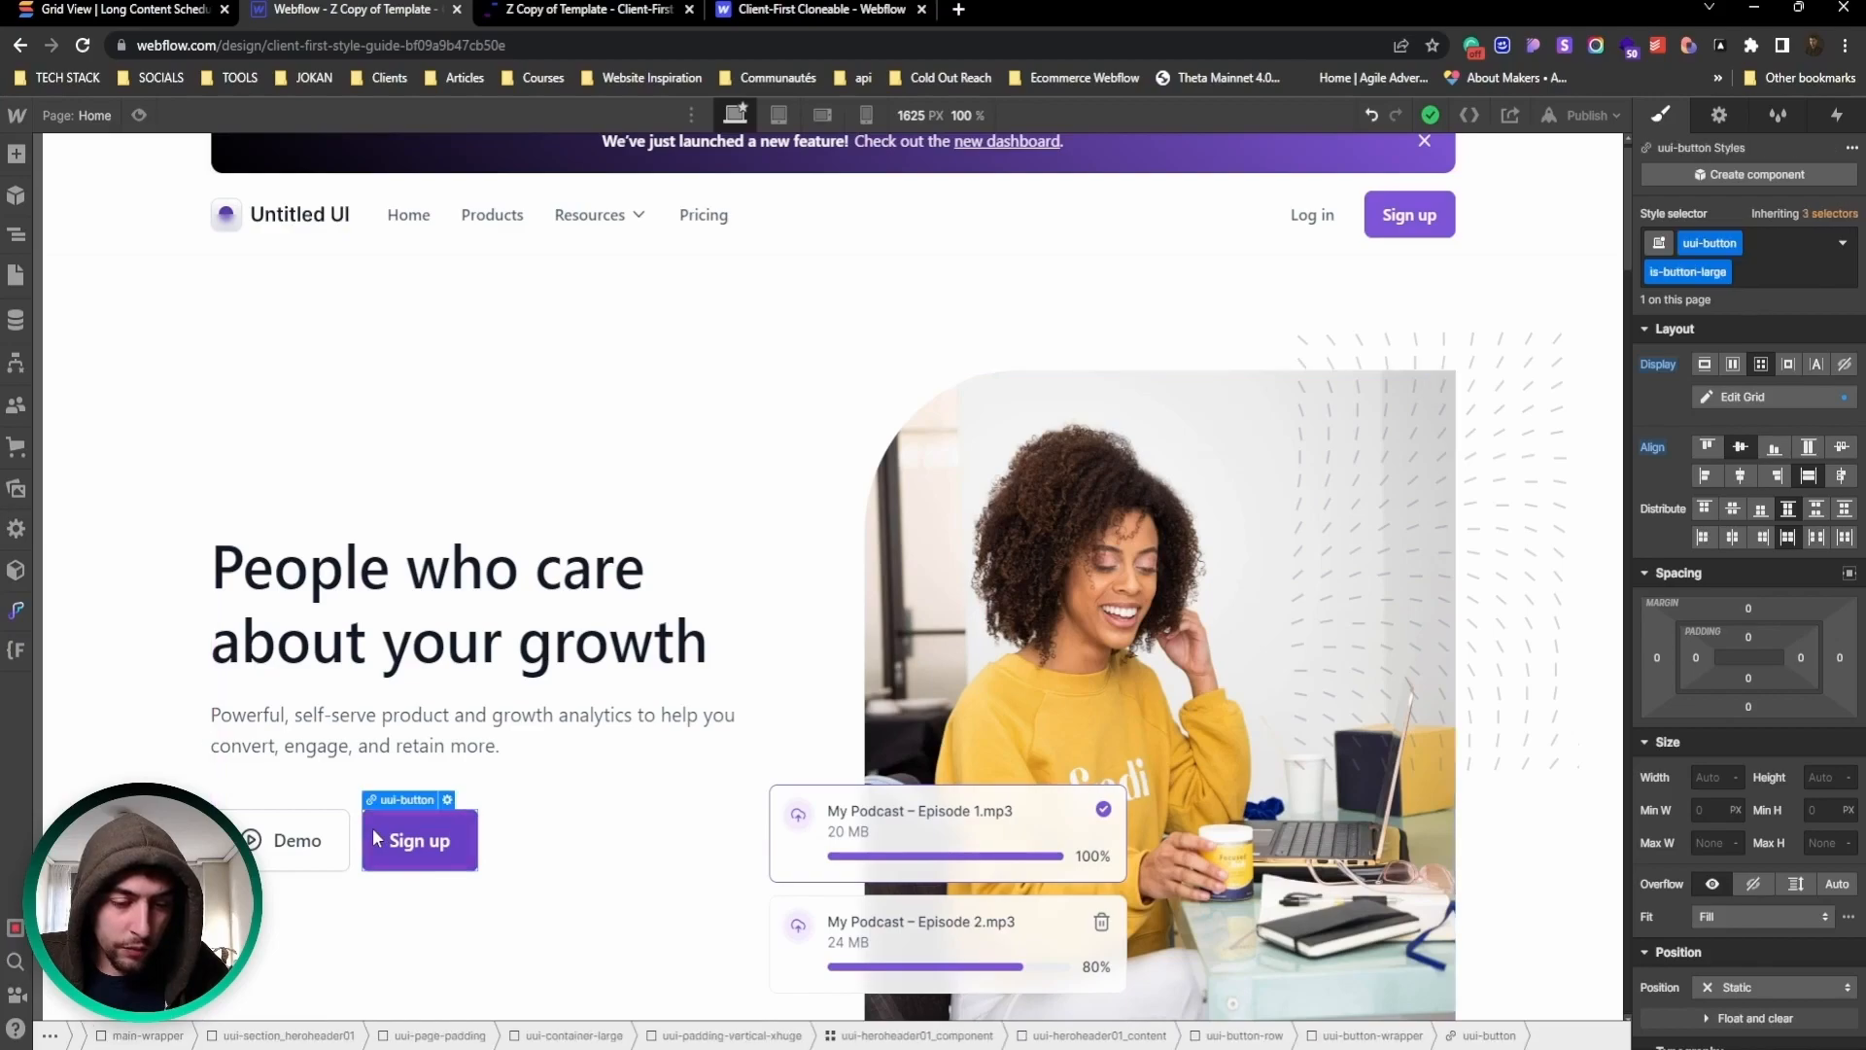
left_click(448, 801)
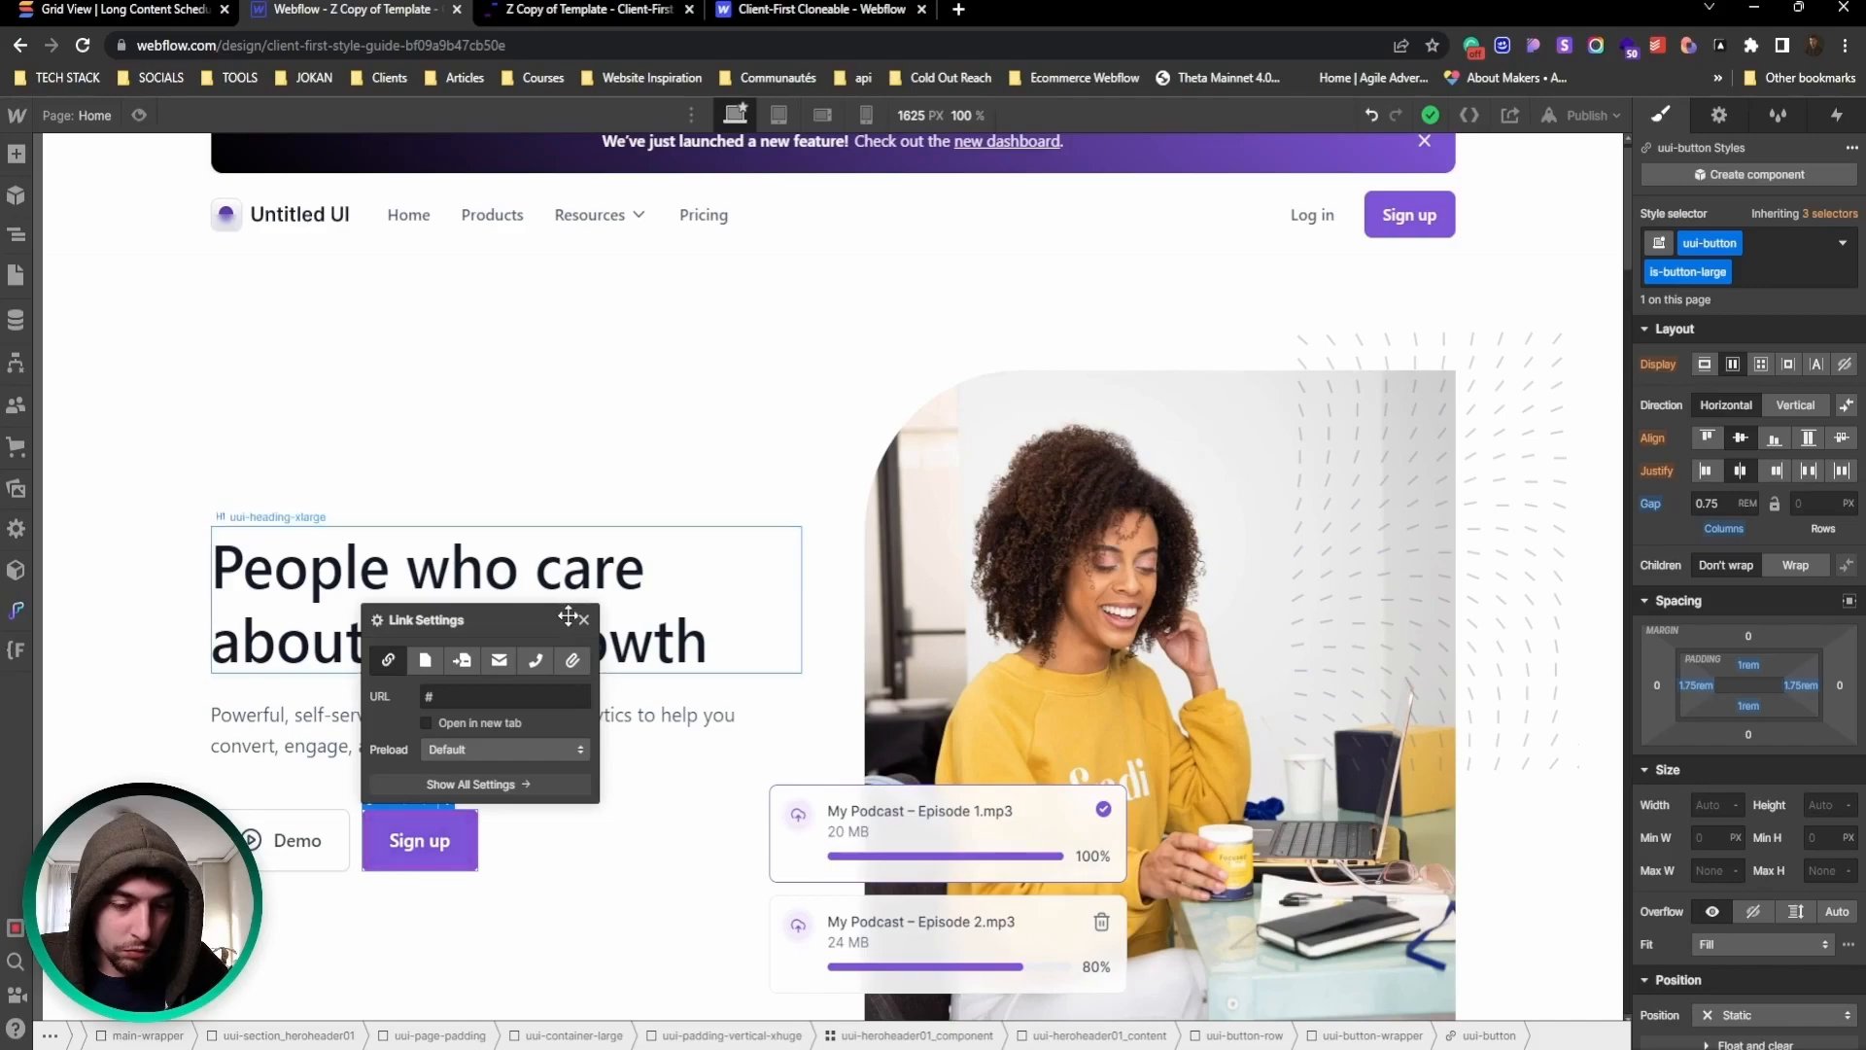
left_click(465, 669)
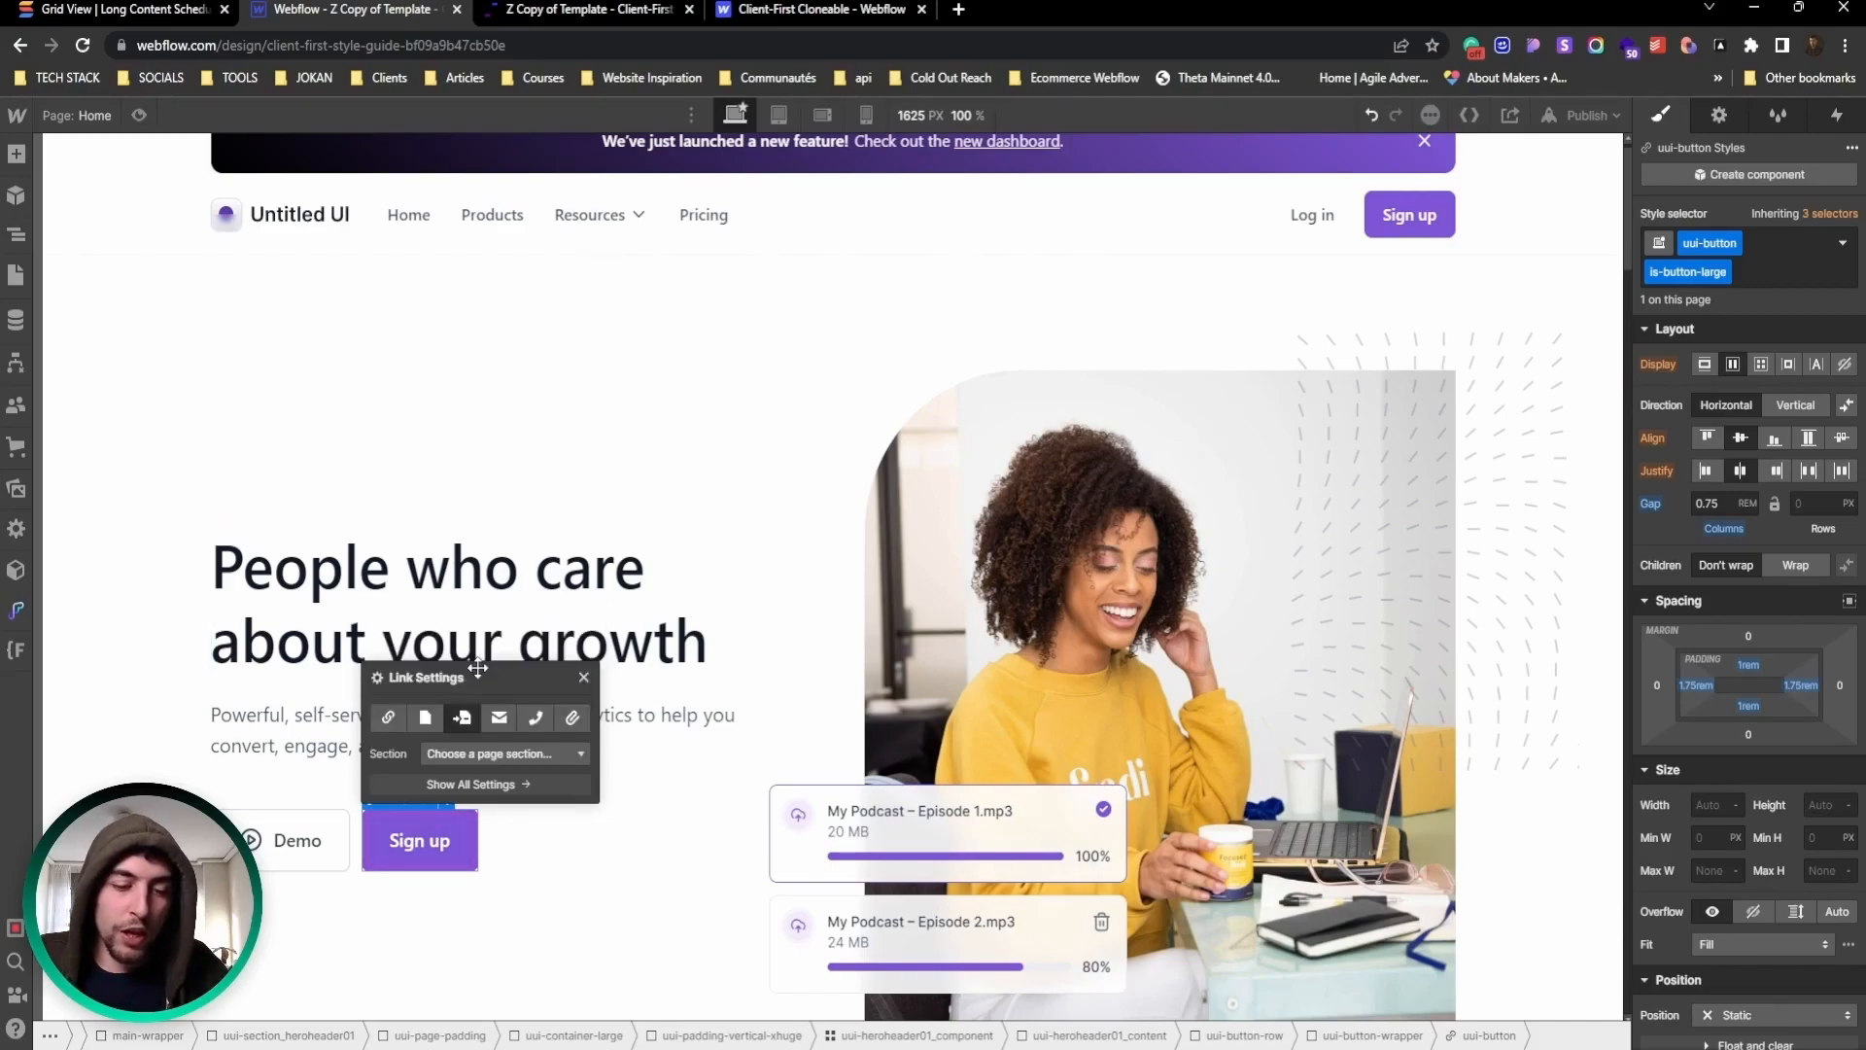
left_click(480, 754)
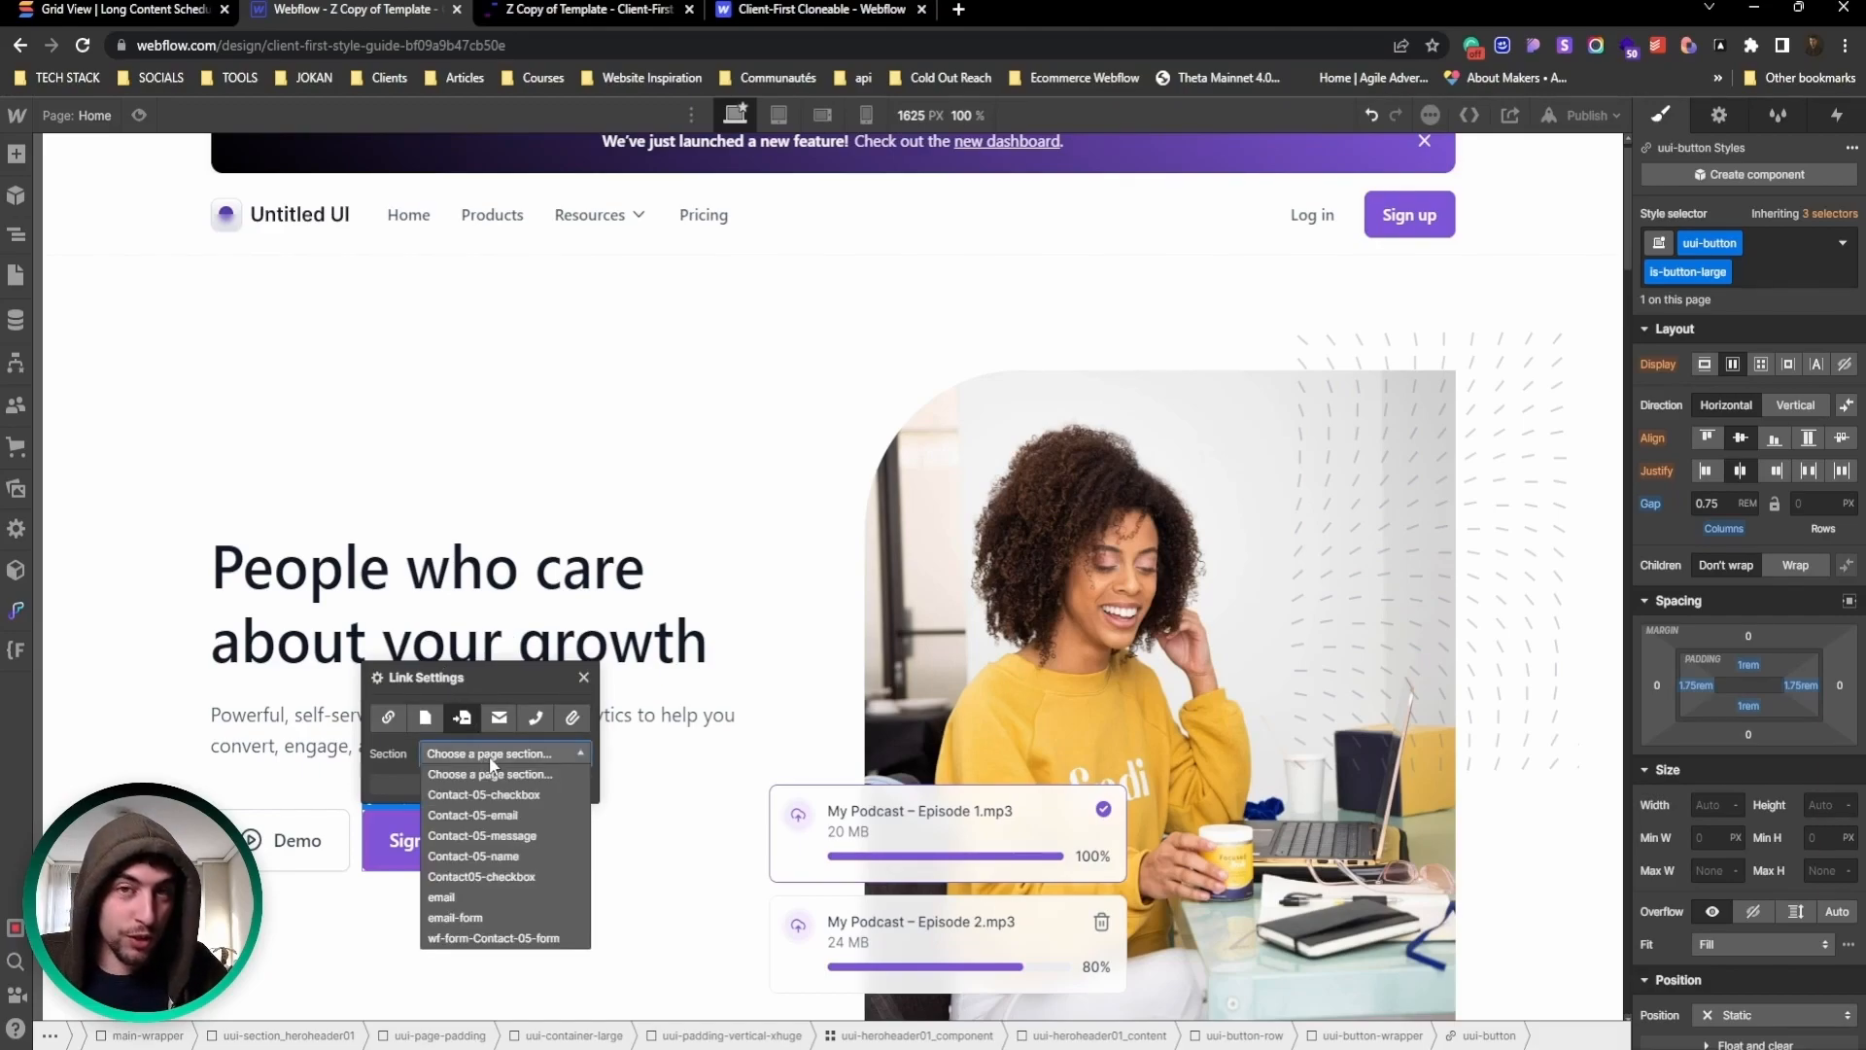
left_click(496, 817)
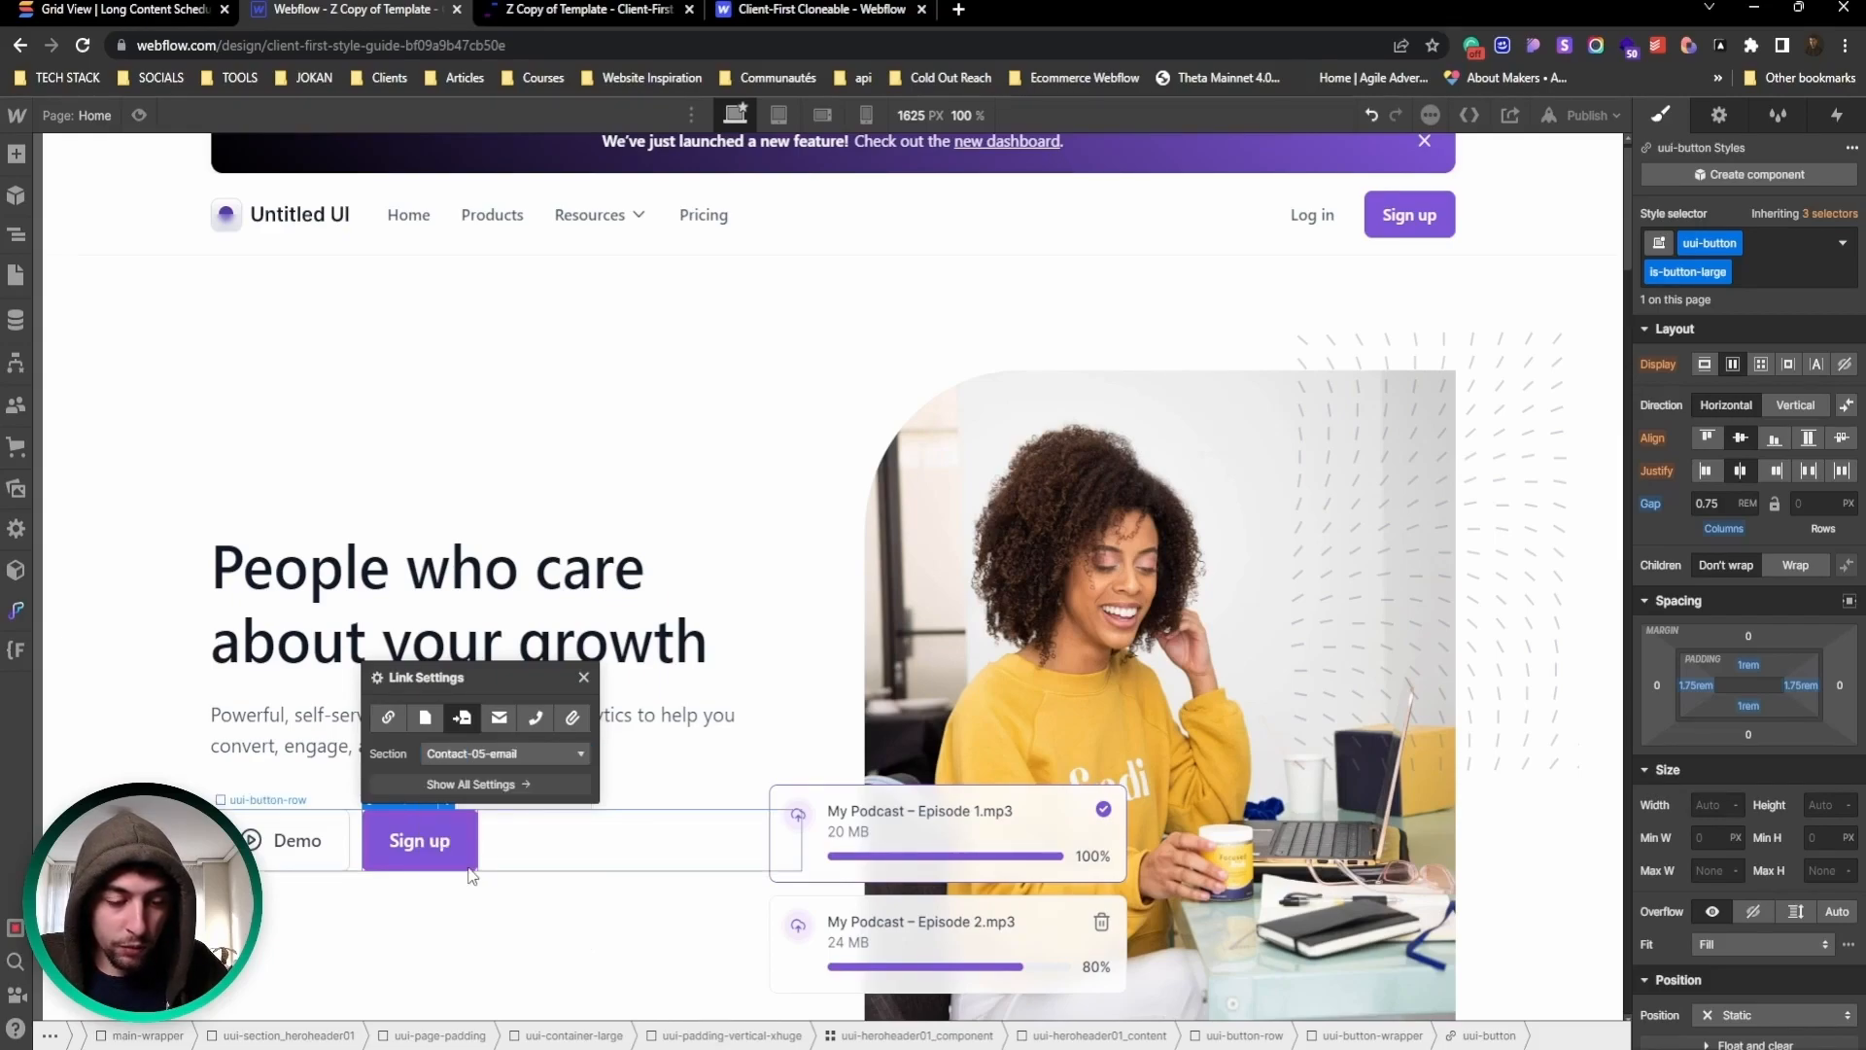
left_click(583, 678)
left_click(447, 449)
Step: Preview the page, test that the hero's Sign up button jumps to the contact form, and return to editing
left_click(137, 117)
left_click(518, 842)
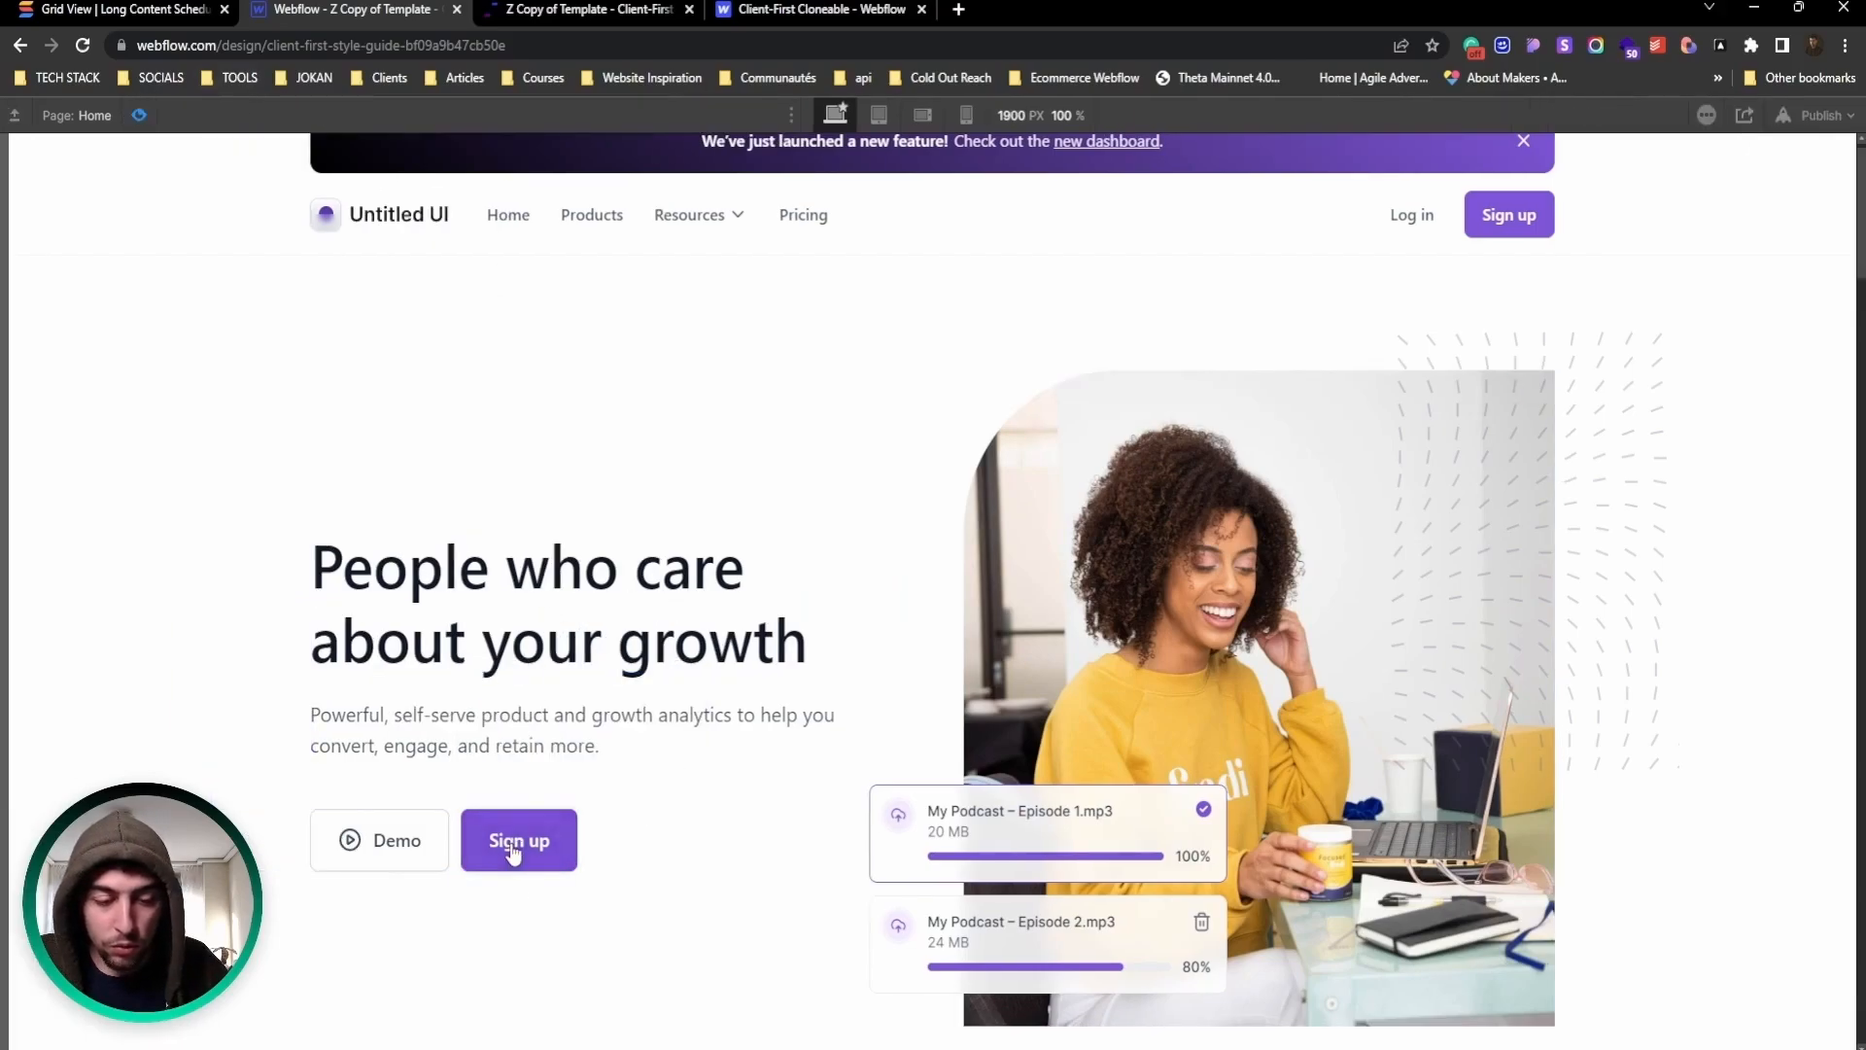
scroll(1030, 509, "down", 4)
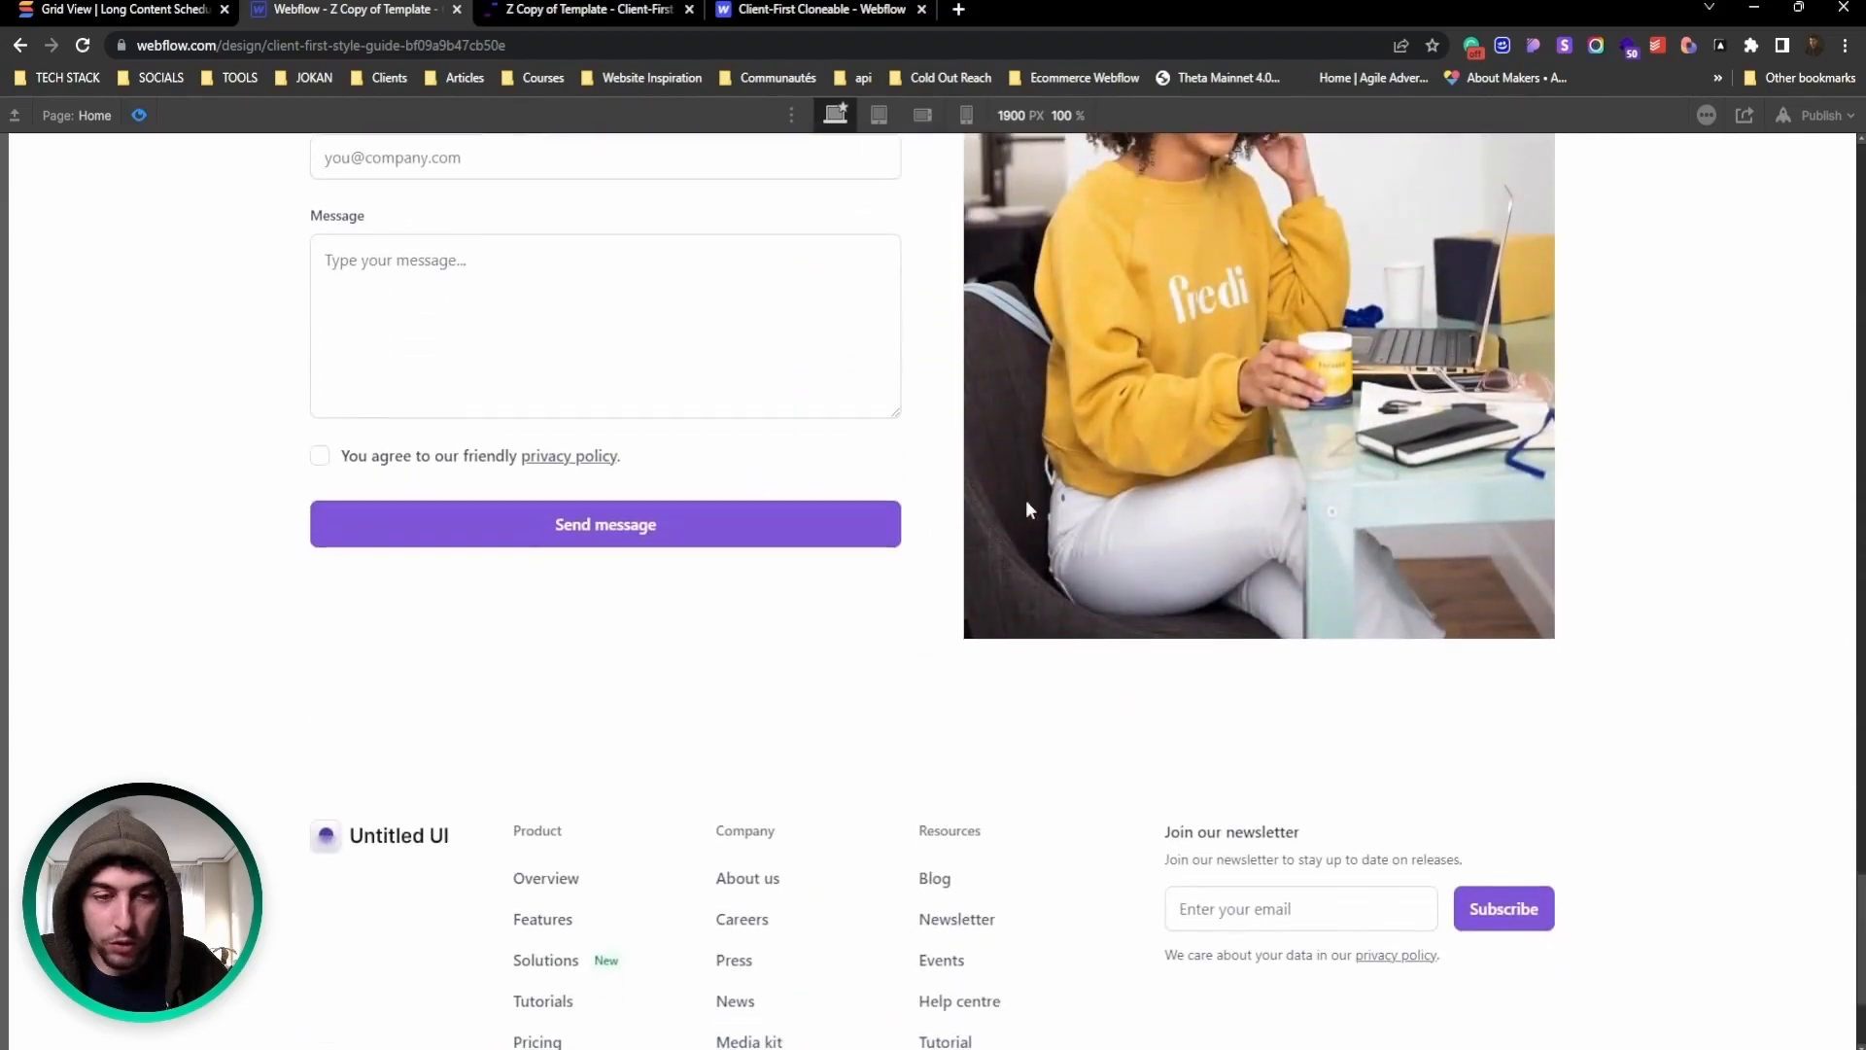
scroll(1042, 467, "up", 12)
scroll(1462, 567, "up", 15)
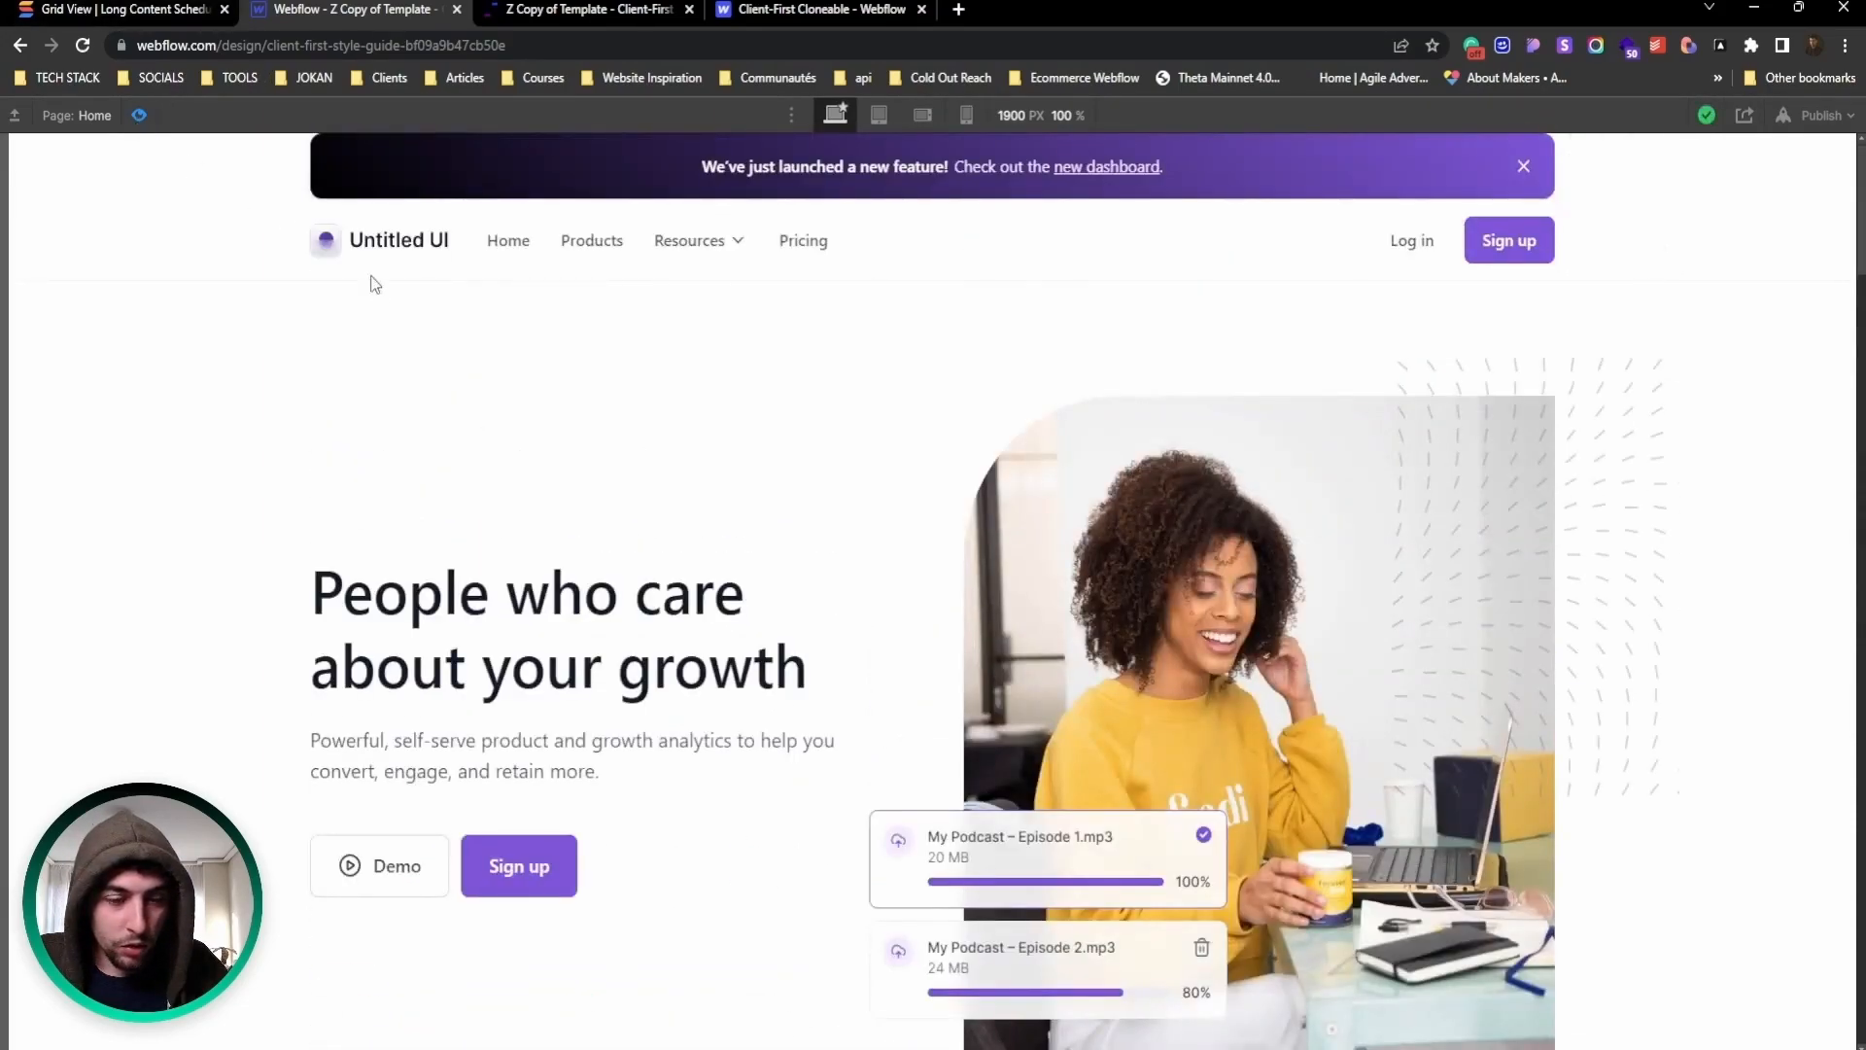
key("ctrl+shift+p")
Step: Reopen the hero Sign up button's link settings and examine the URL link type with its new-tab option
left_click(406, 865)
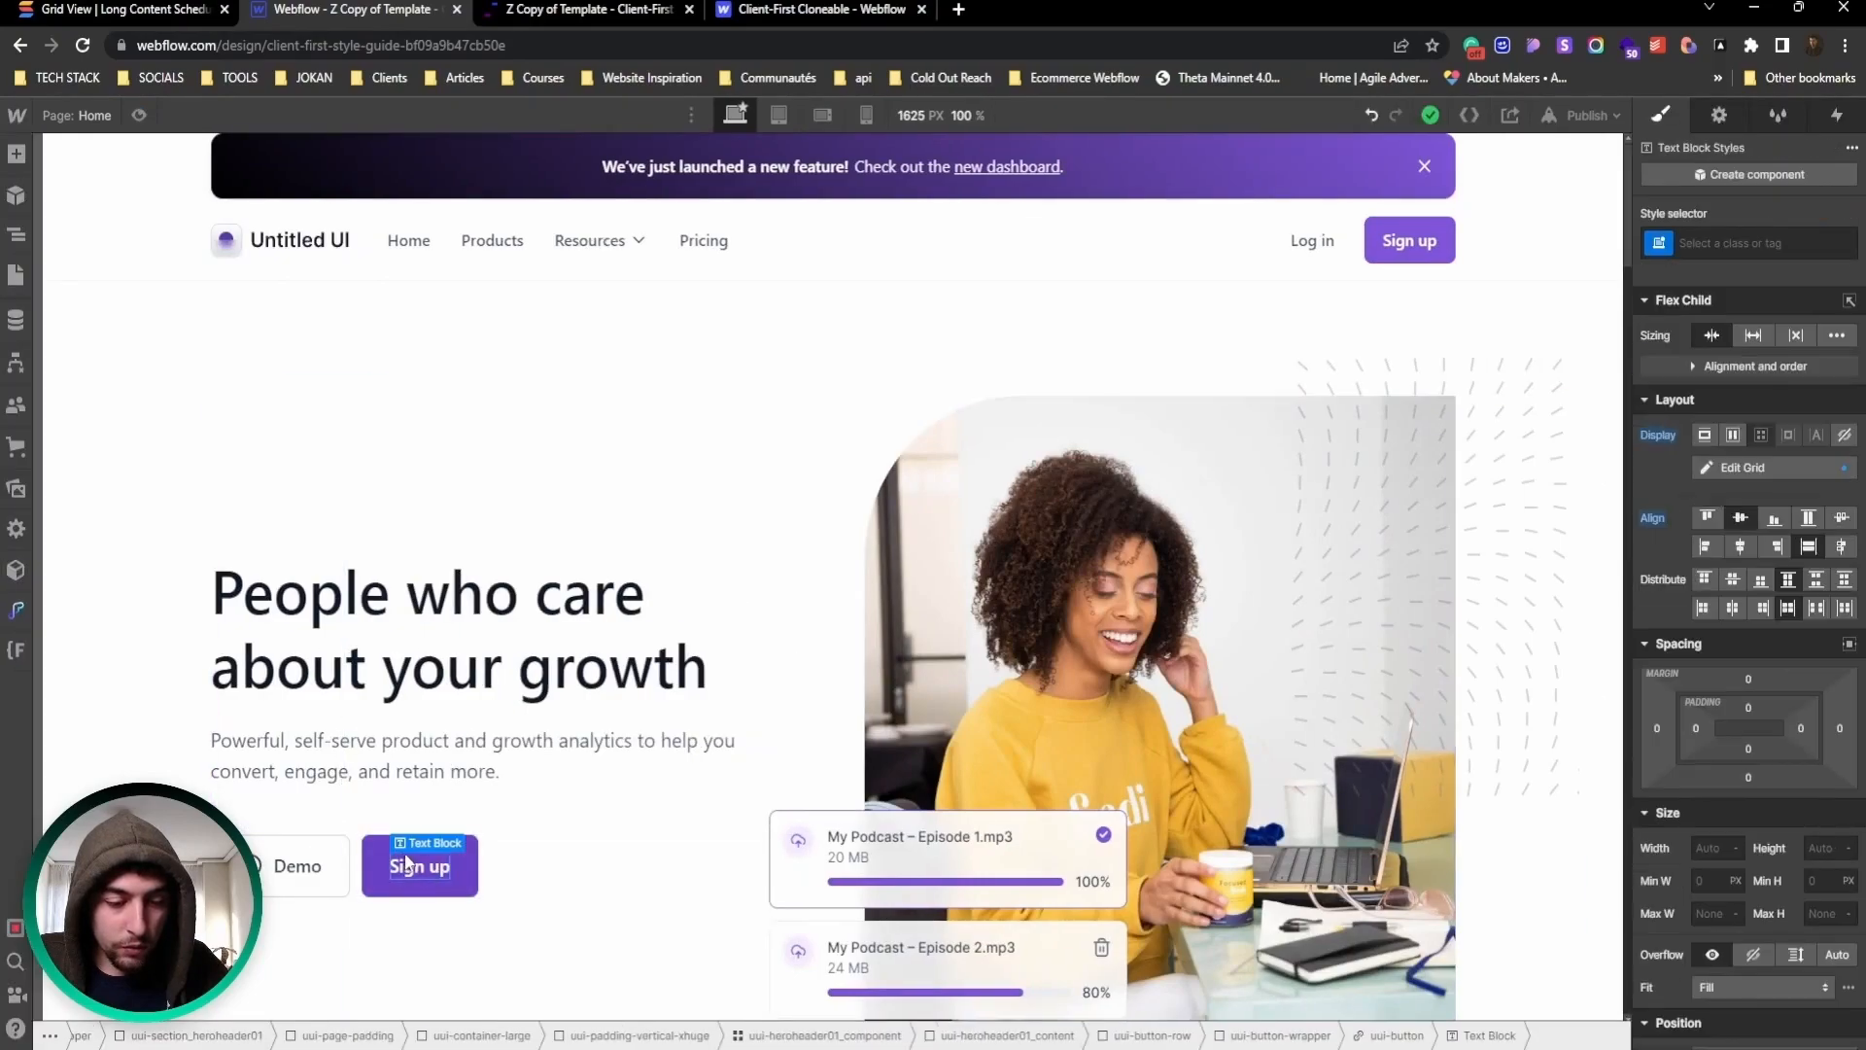
left_click(428, 826)
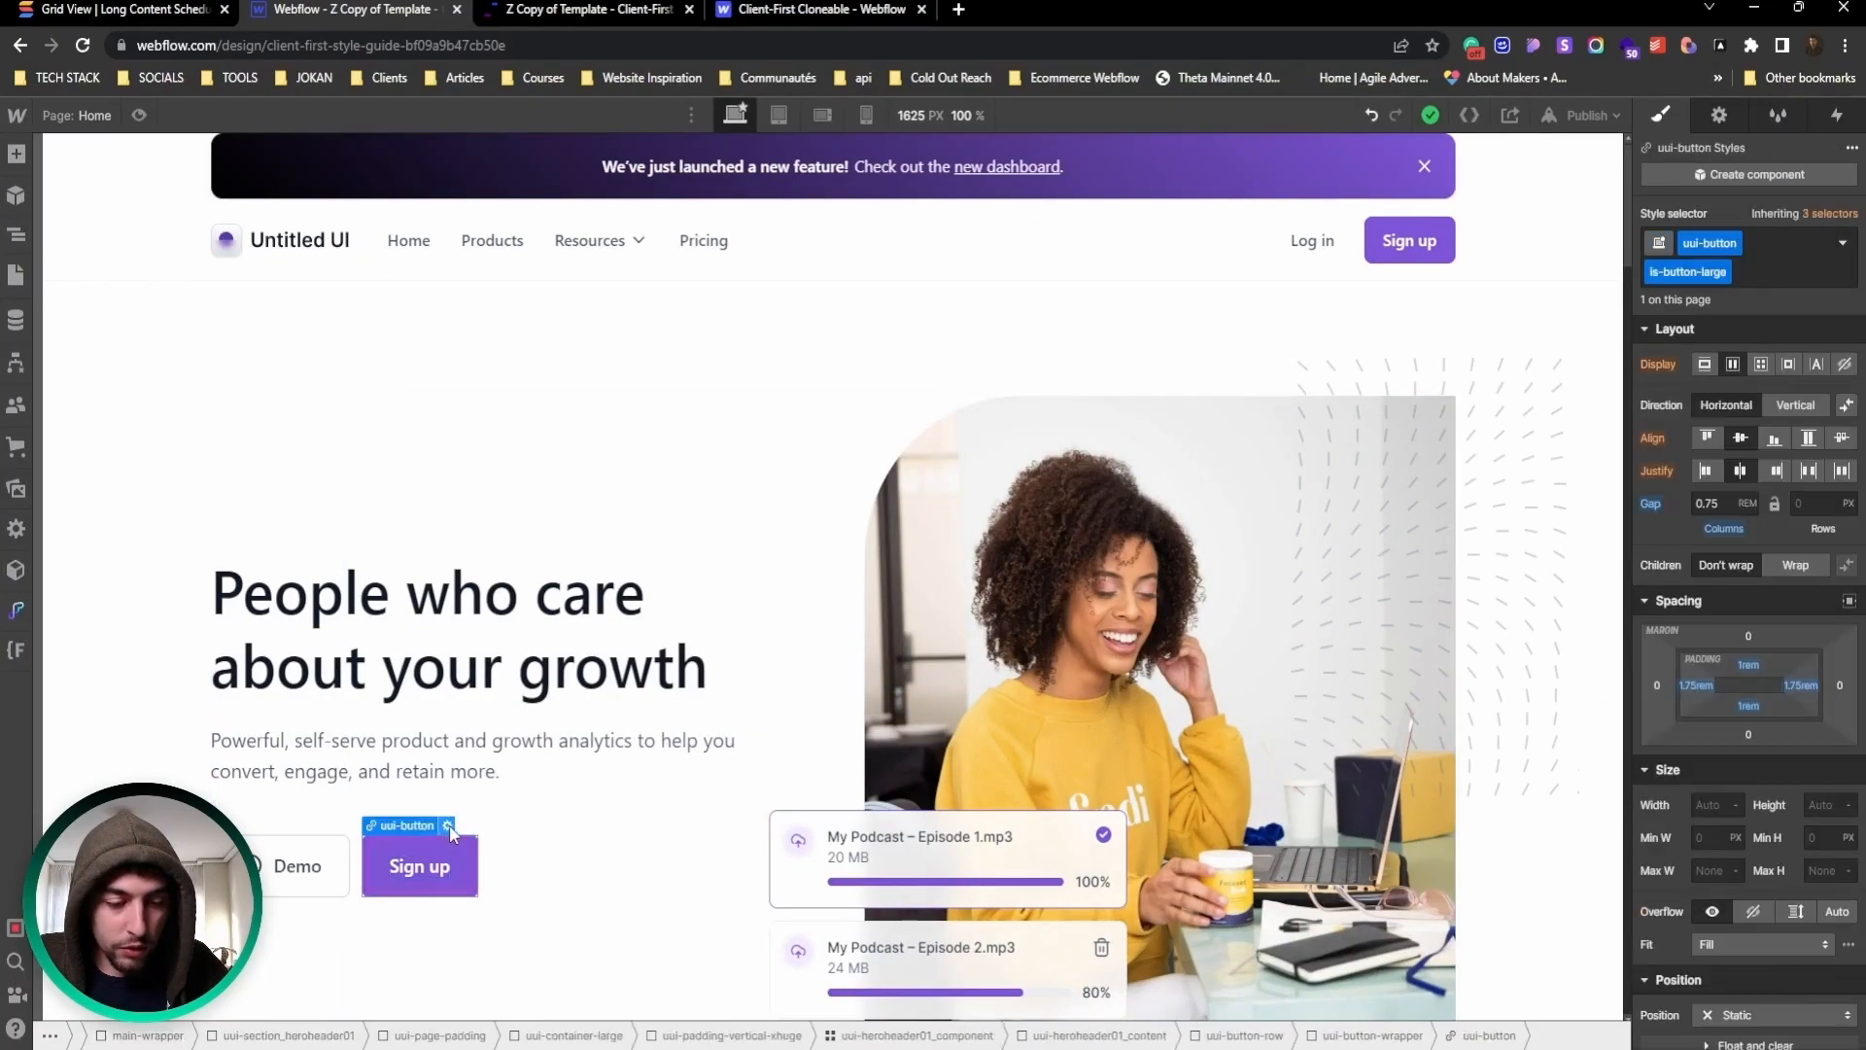
left_click(449, 824)
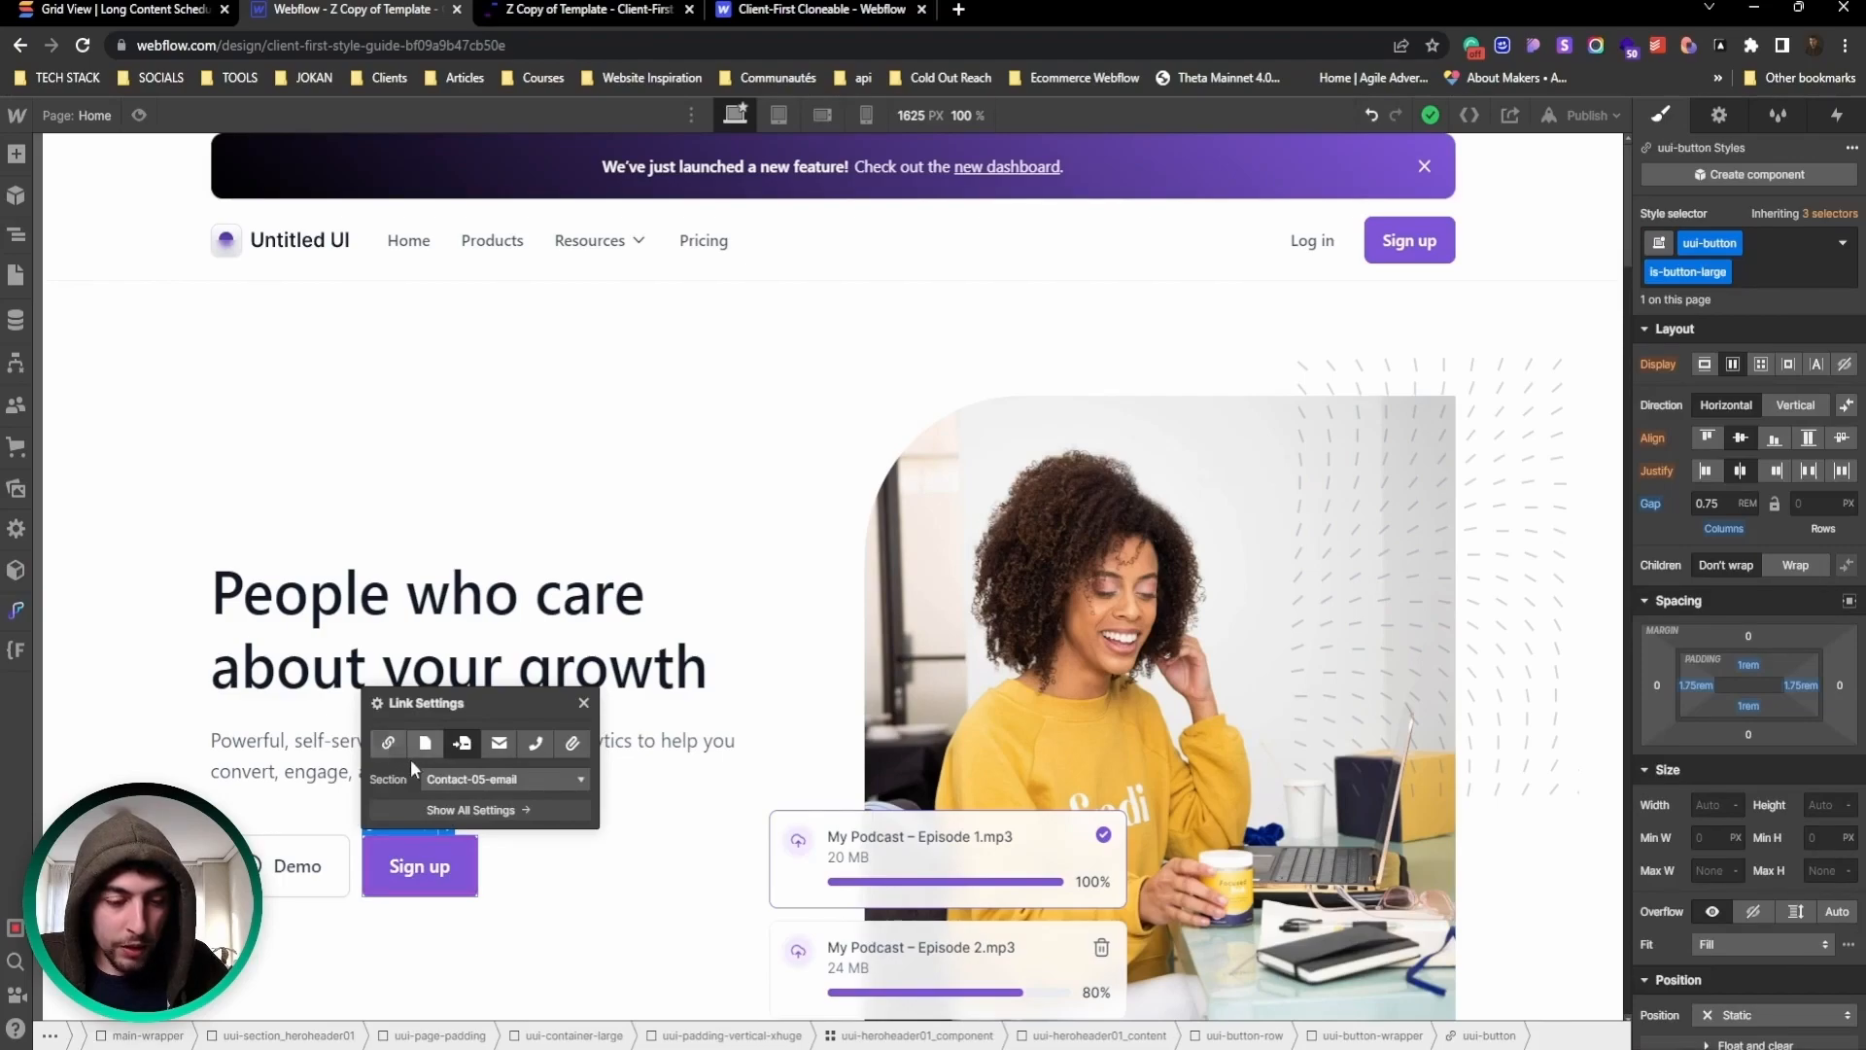
left_click(378, 744)
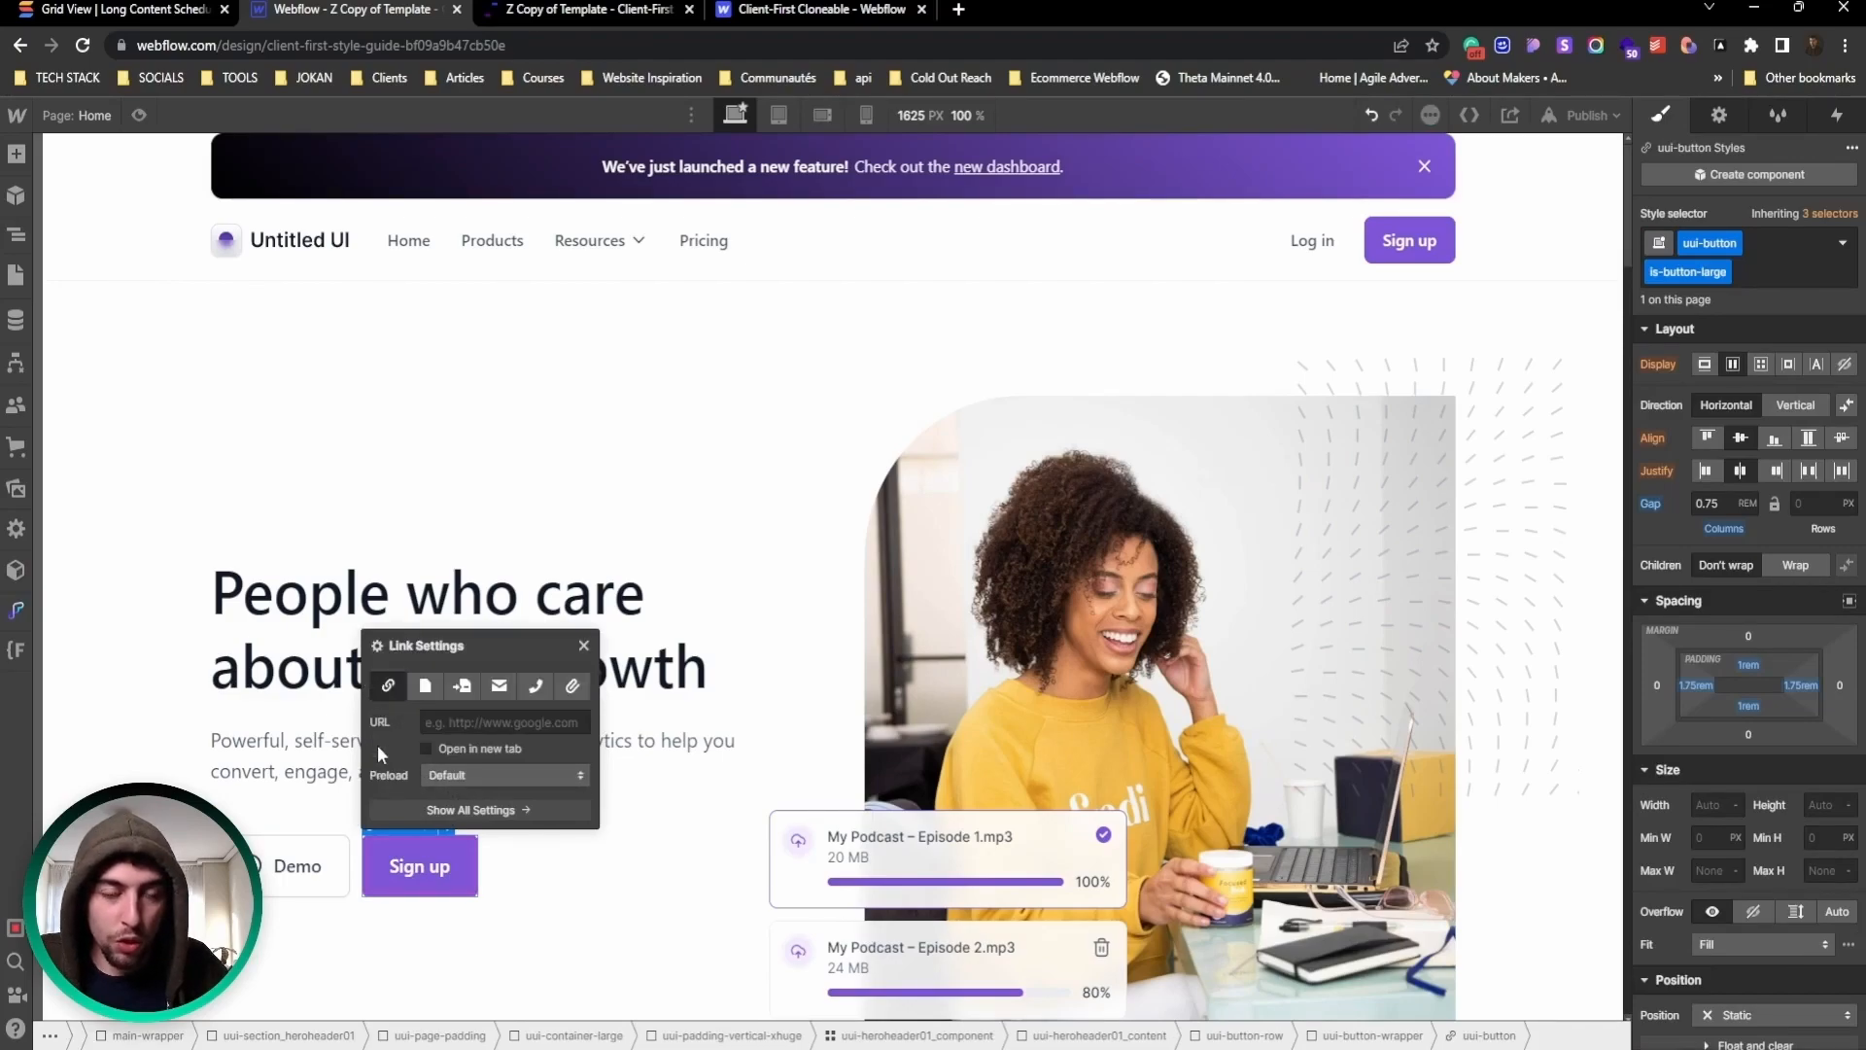
left_click(457, 725)
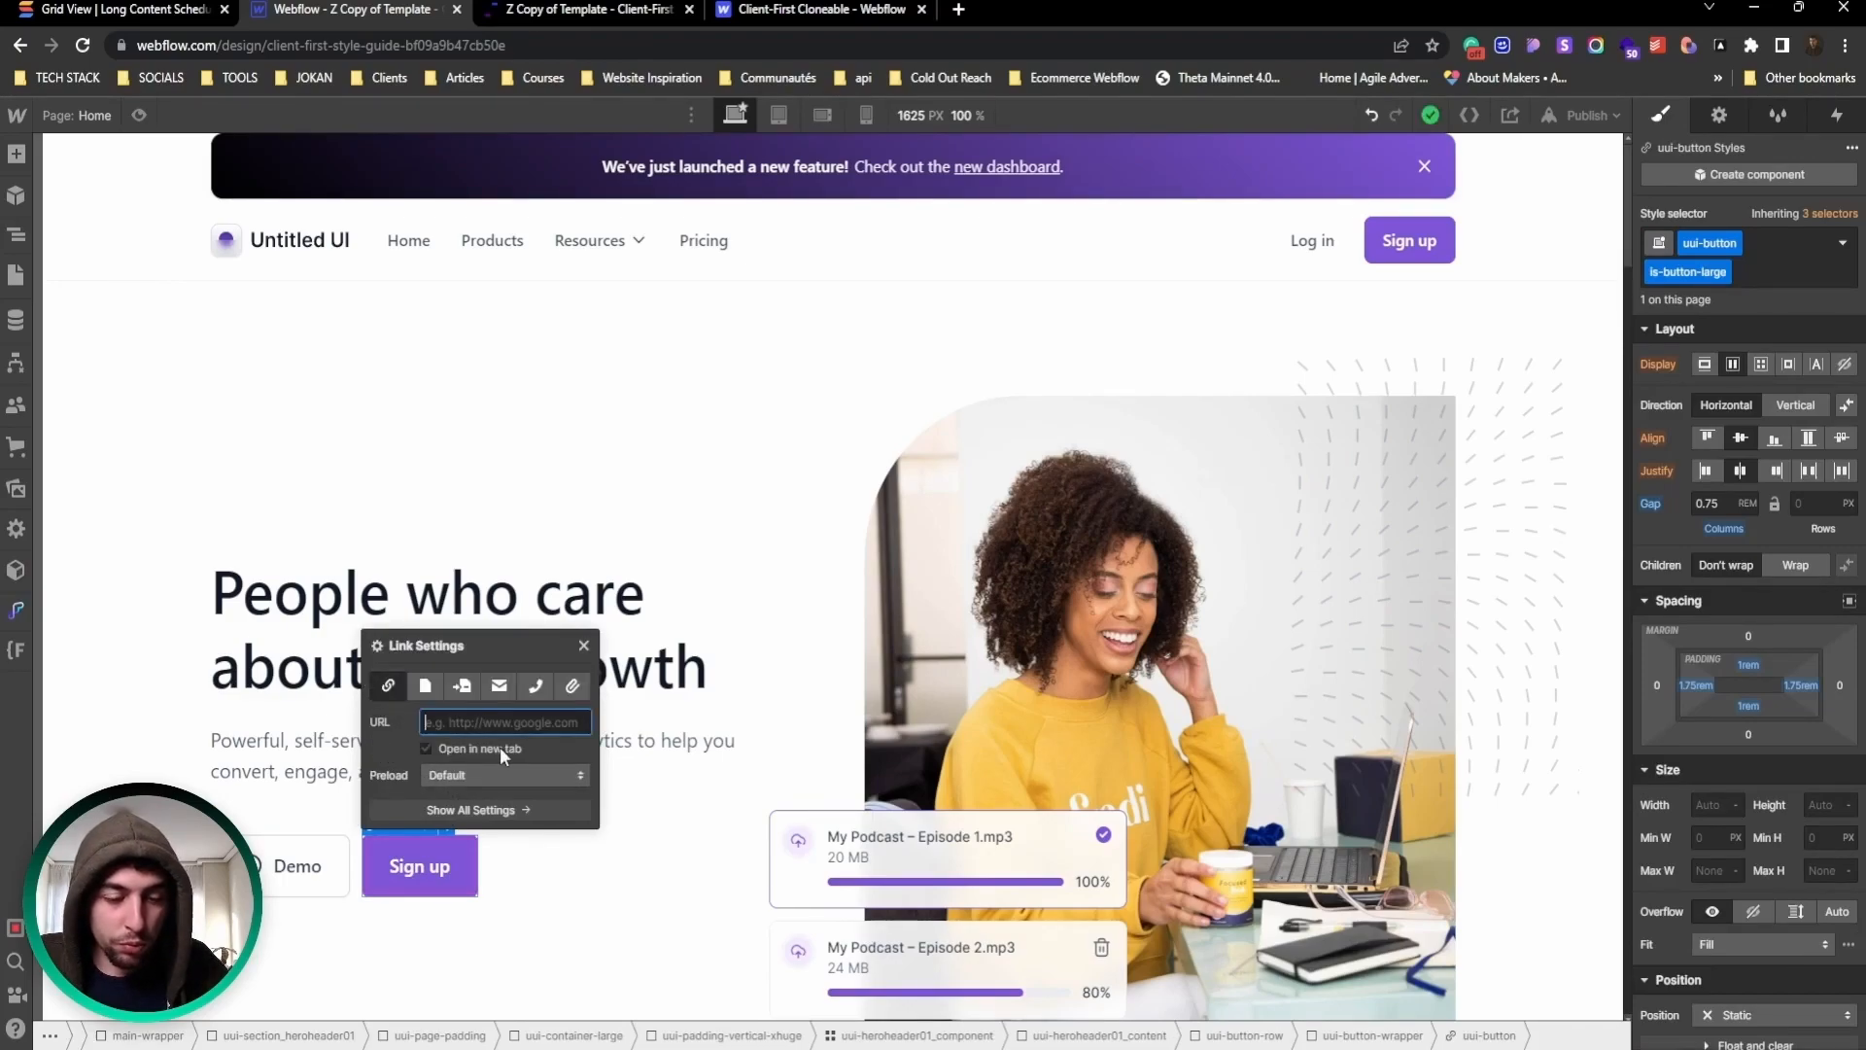
left_click(430, 749)
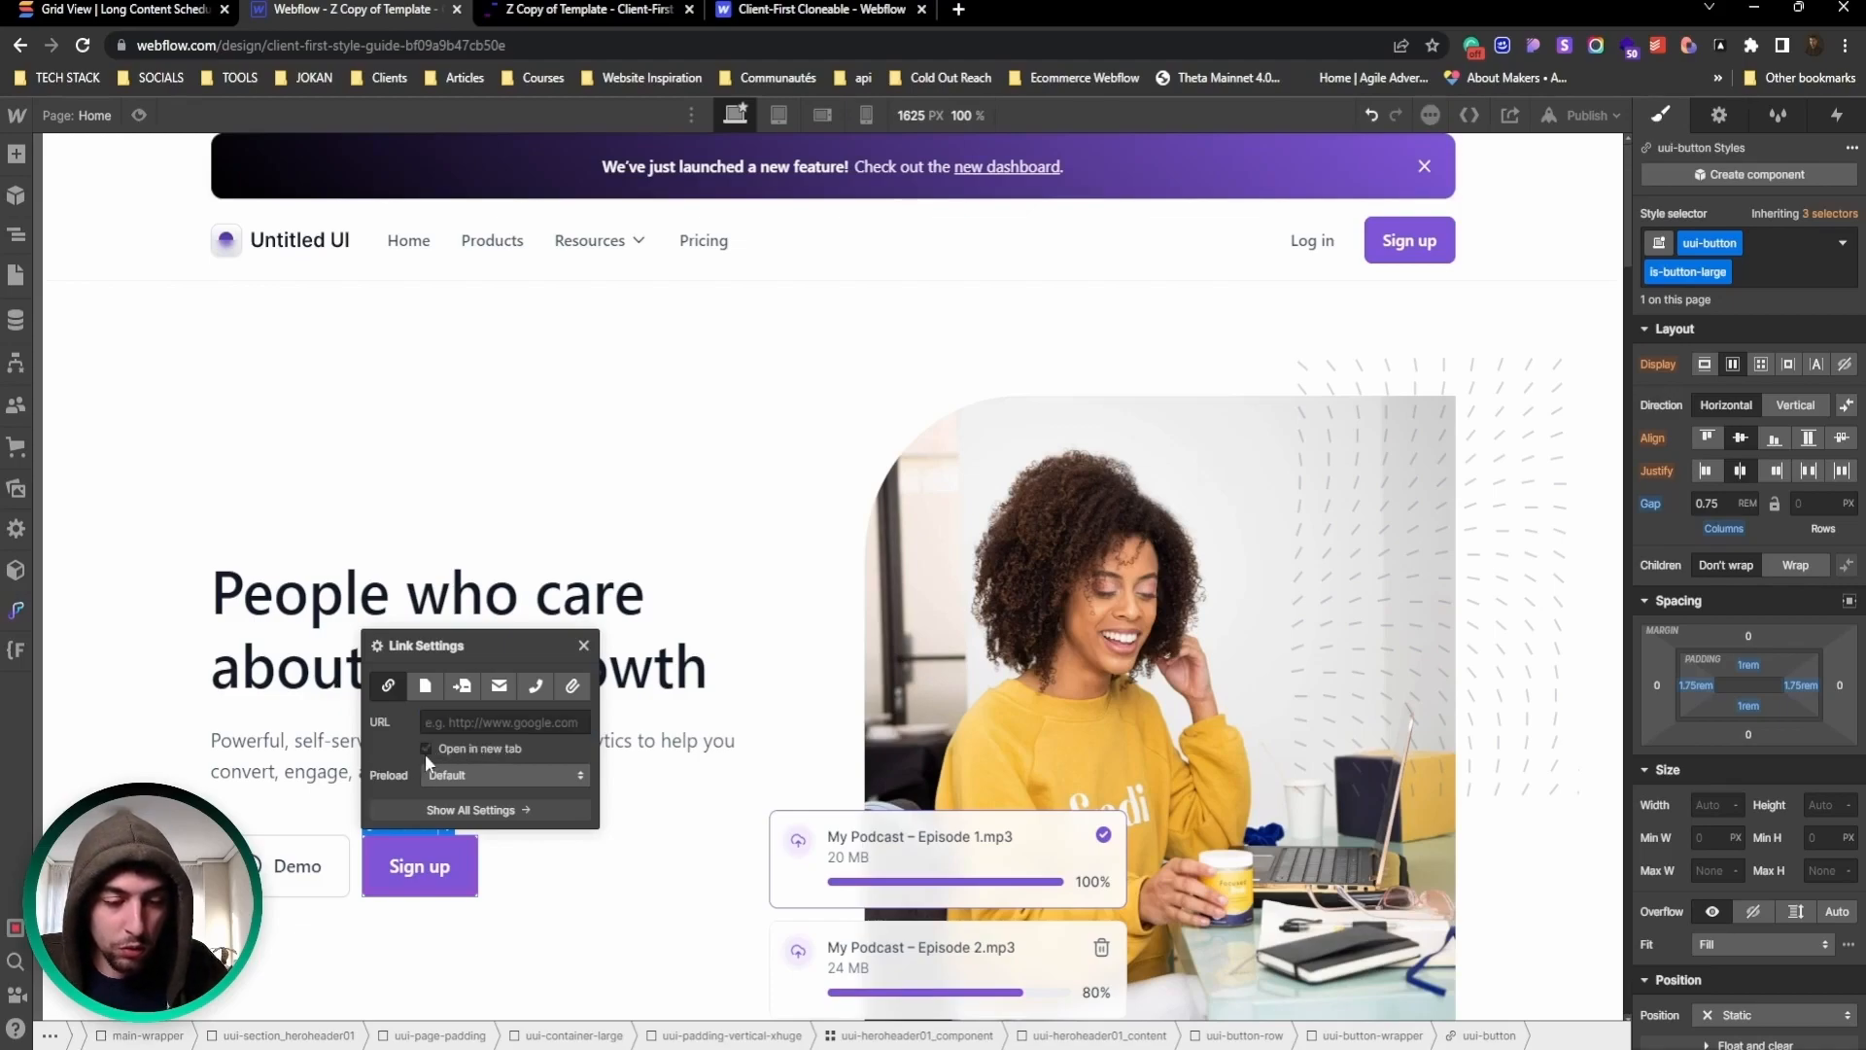
Step: Examine the page, email, phone and file link types for the hero's Sign up button, including the list of linkable pages
left_click(428, 687)
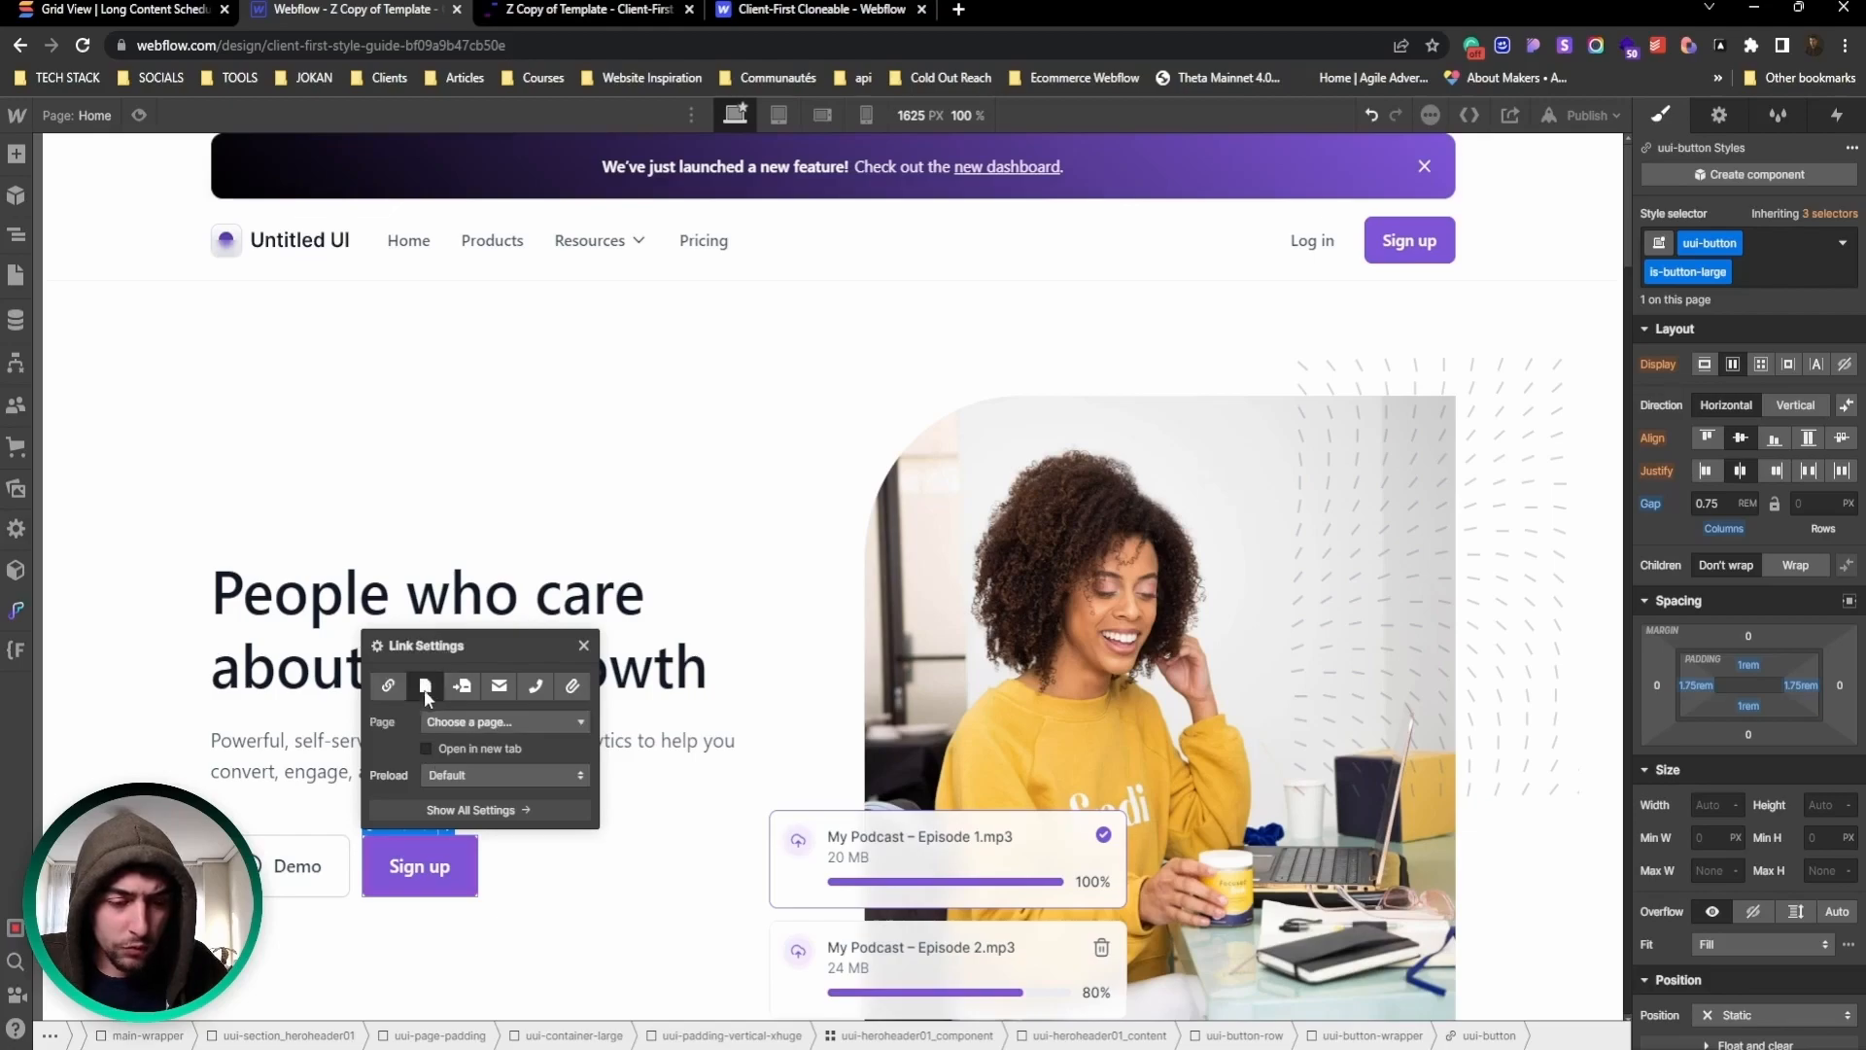
left_click(451, 723)
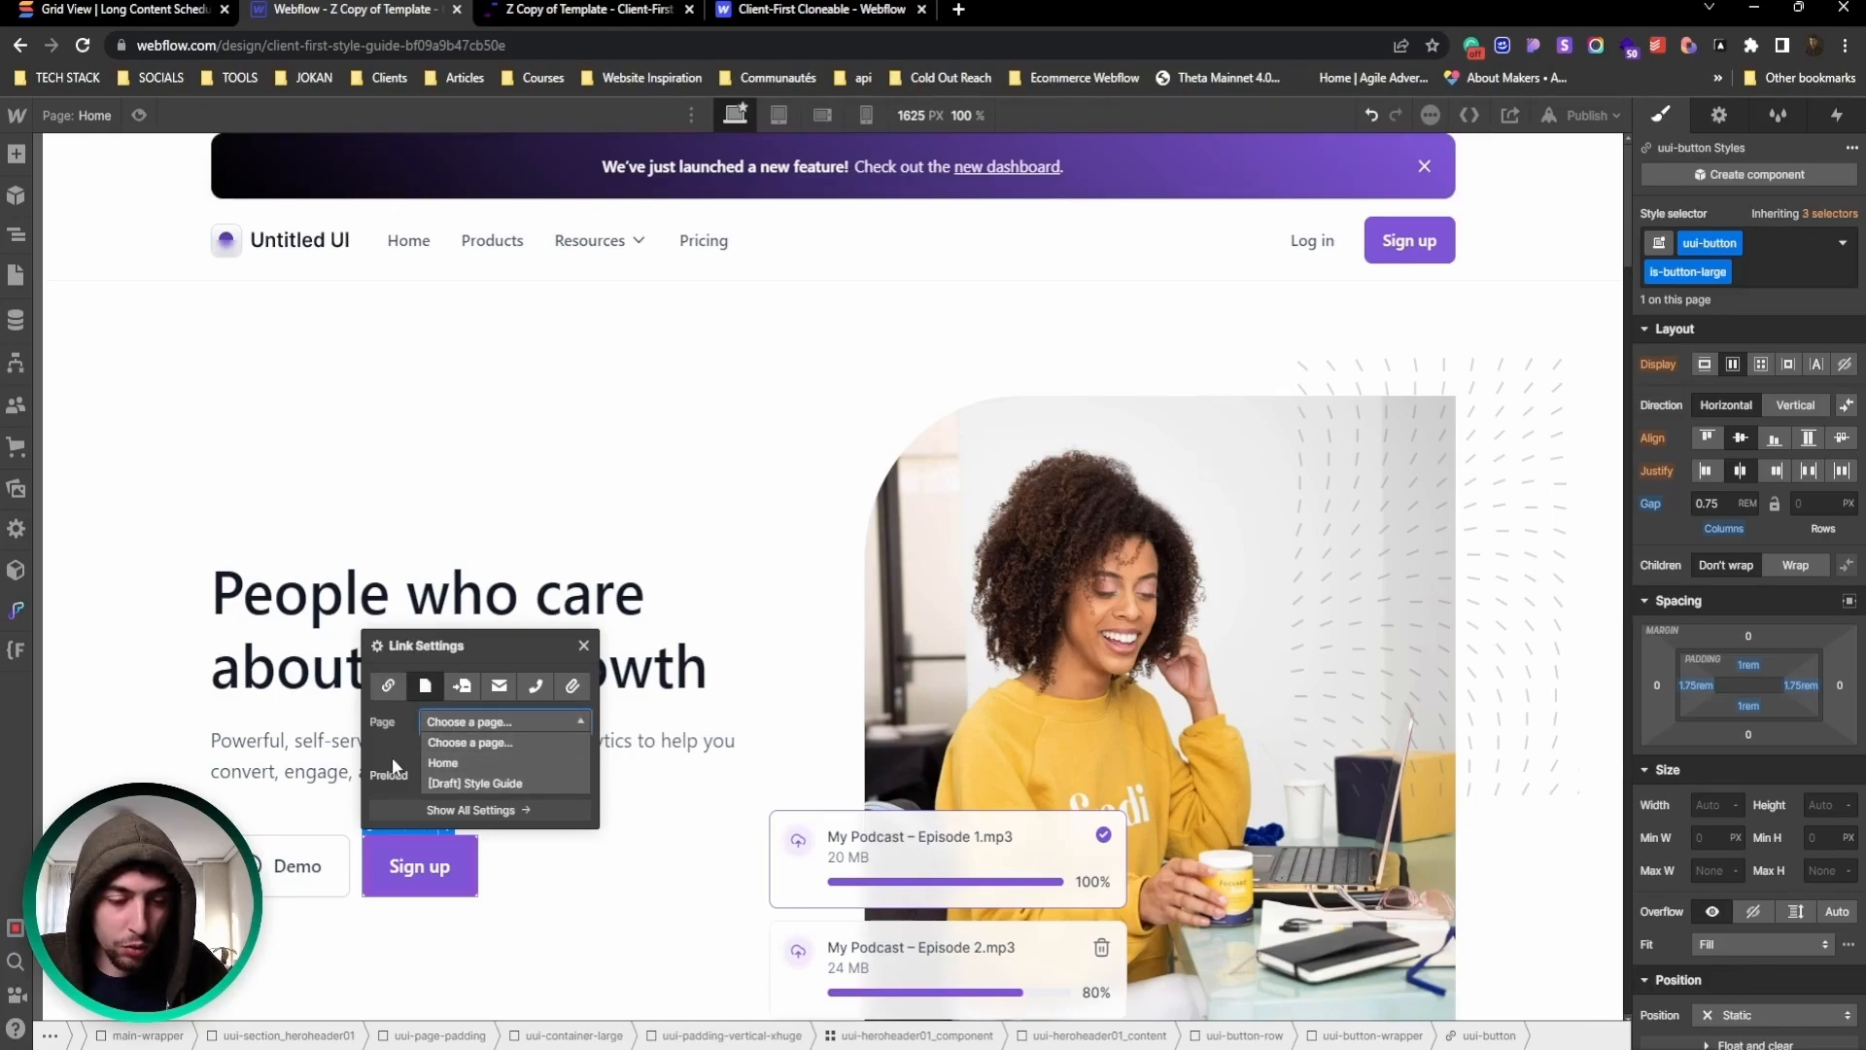
left_click(500, 720)
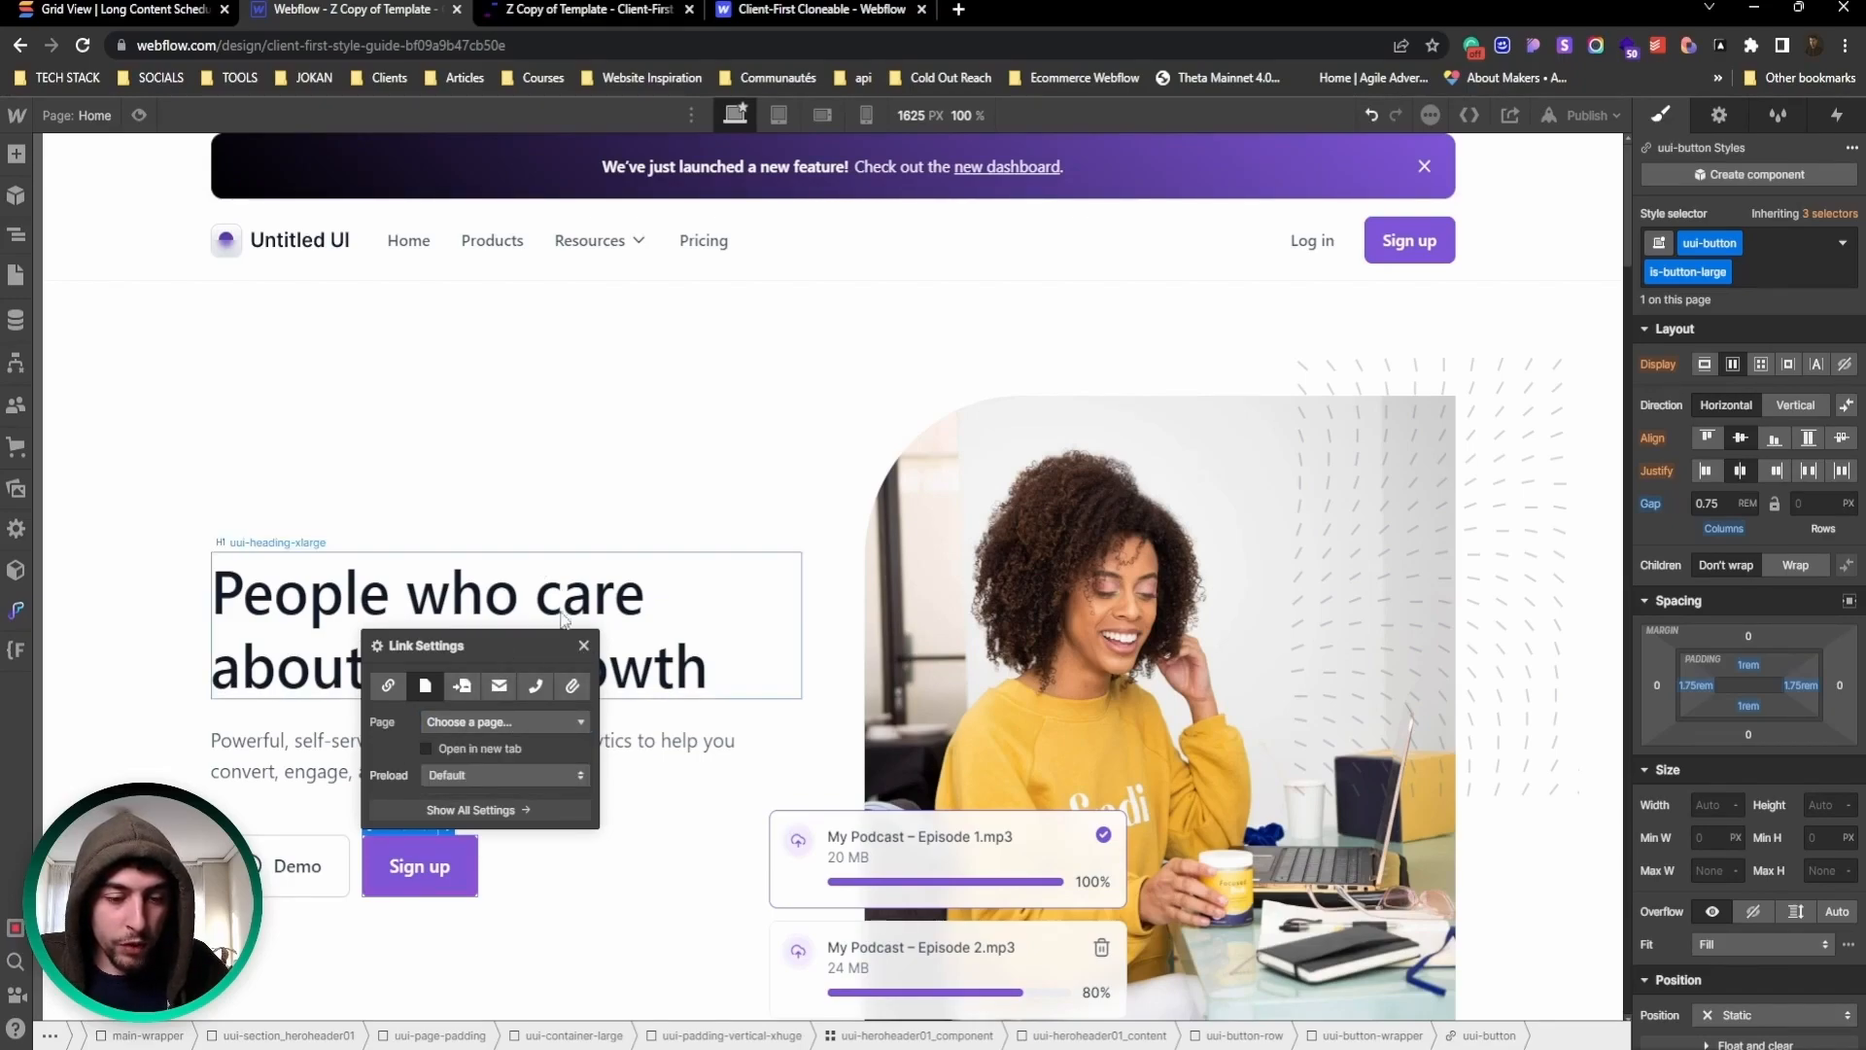
left_click(498, 686)
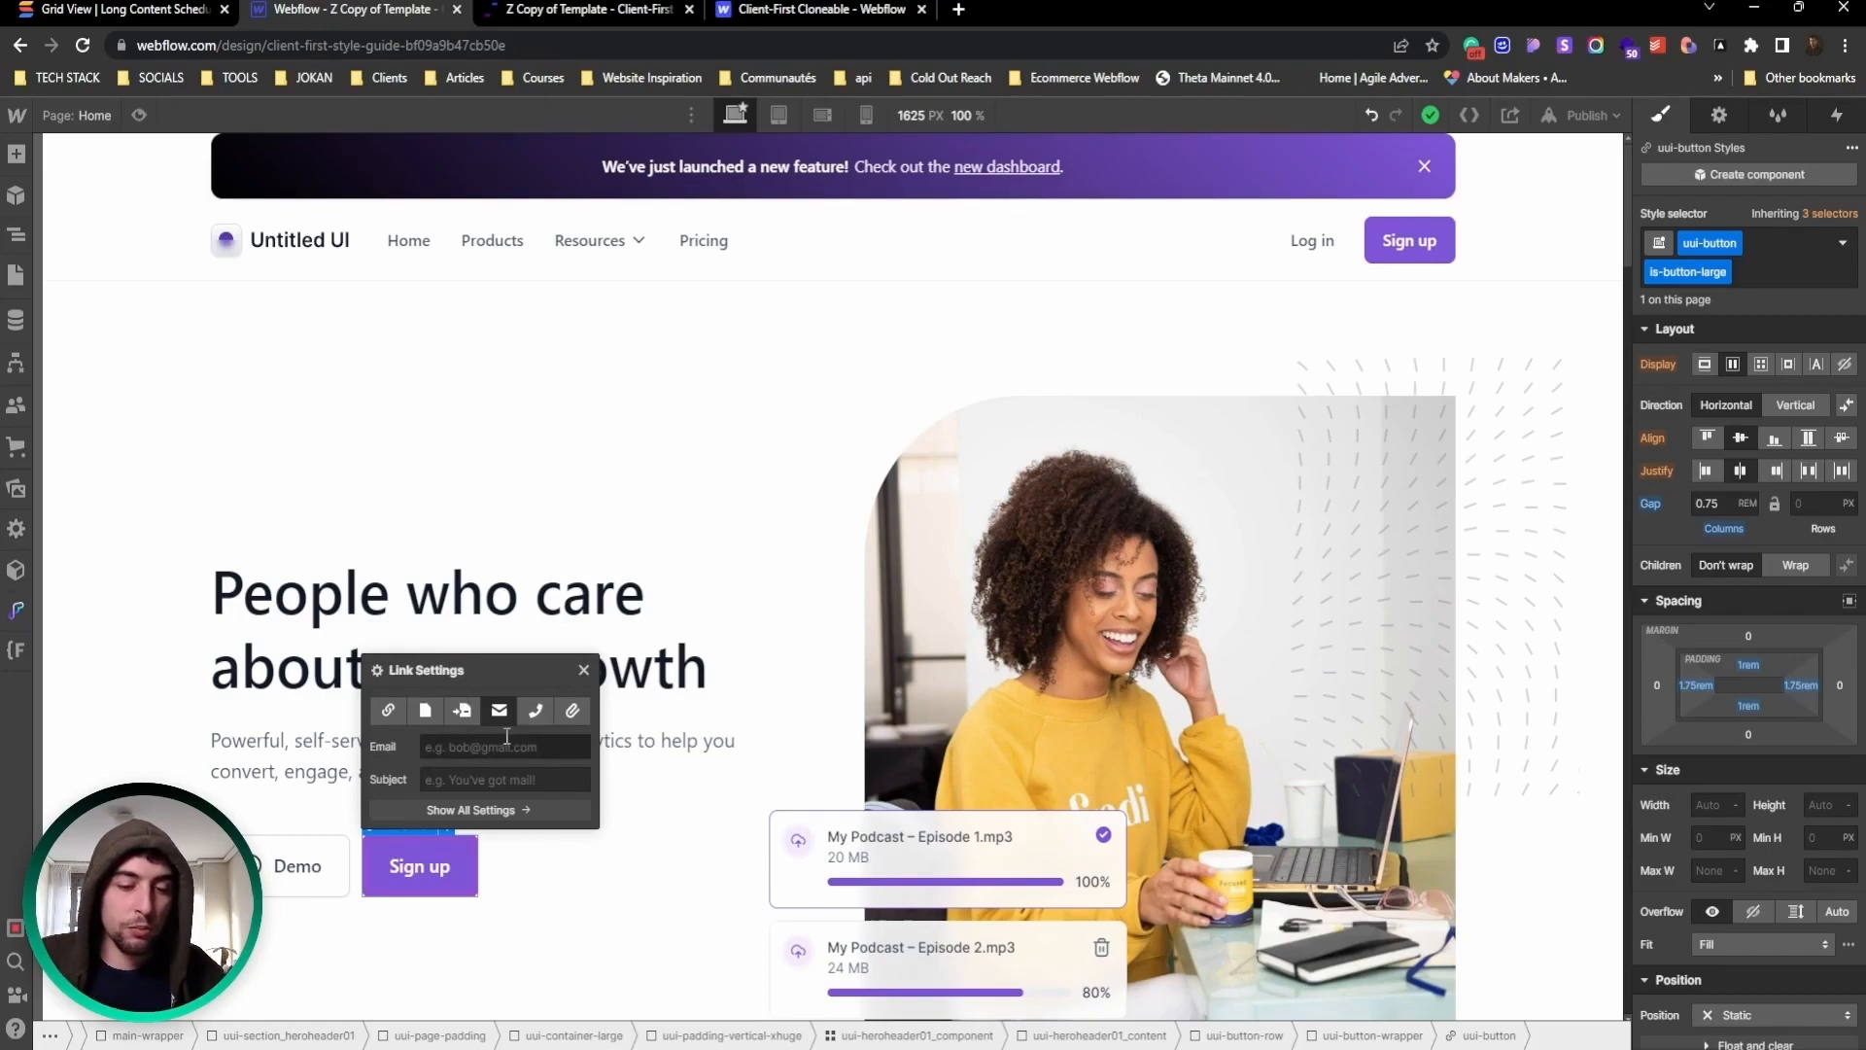
left_click(534, 712)
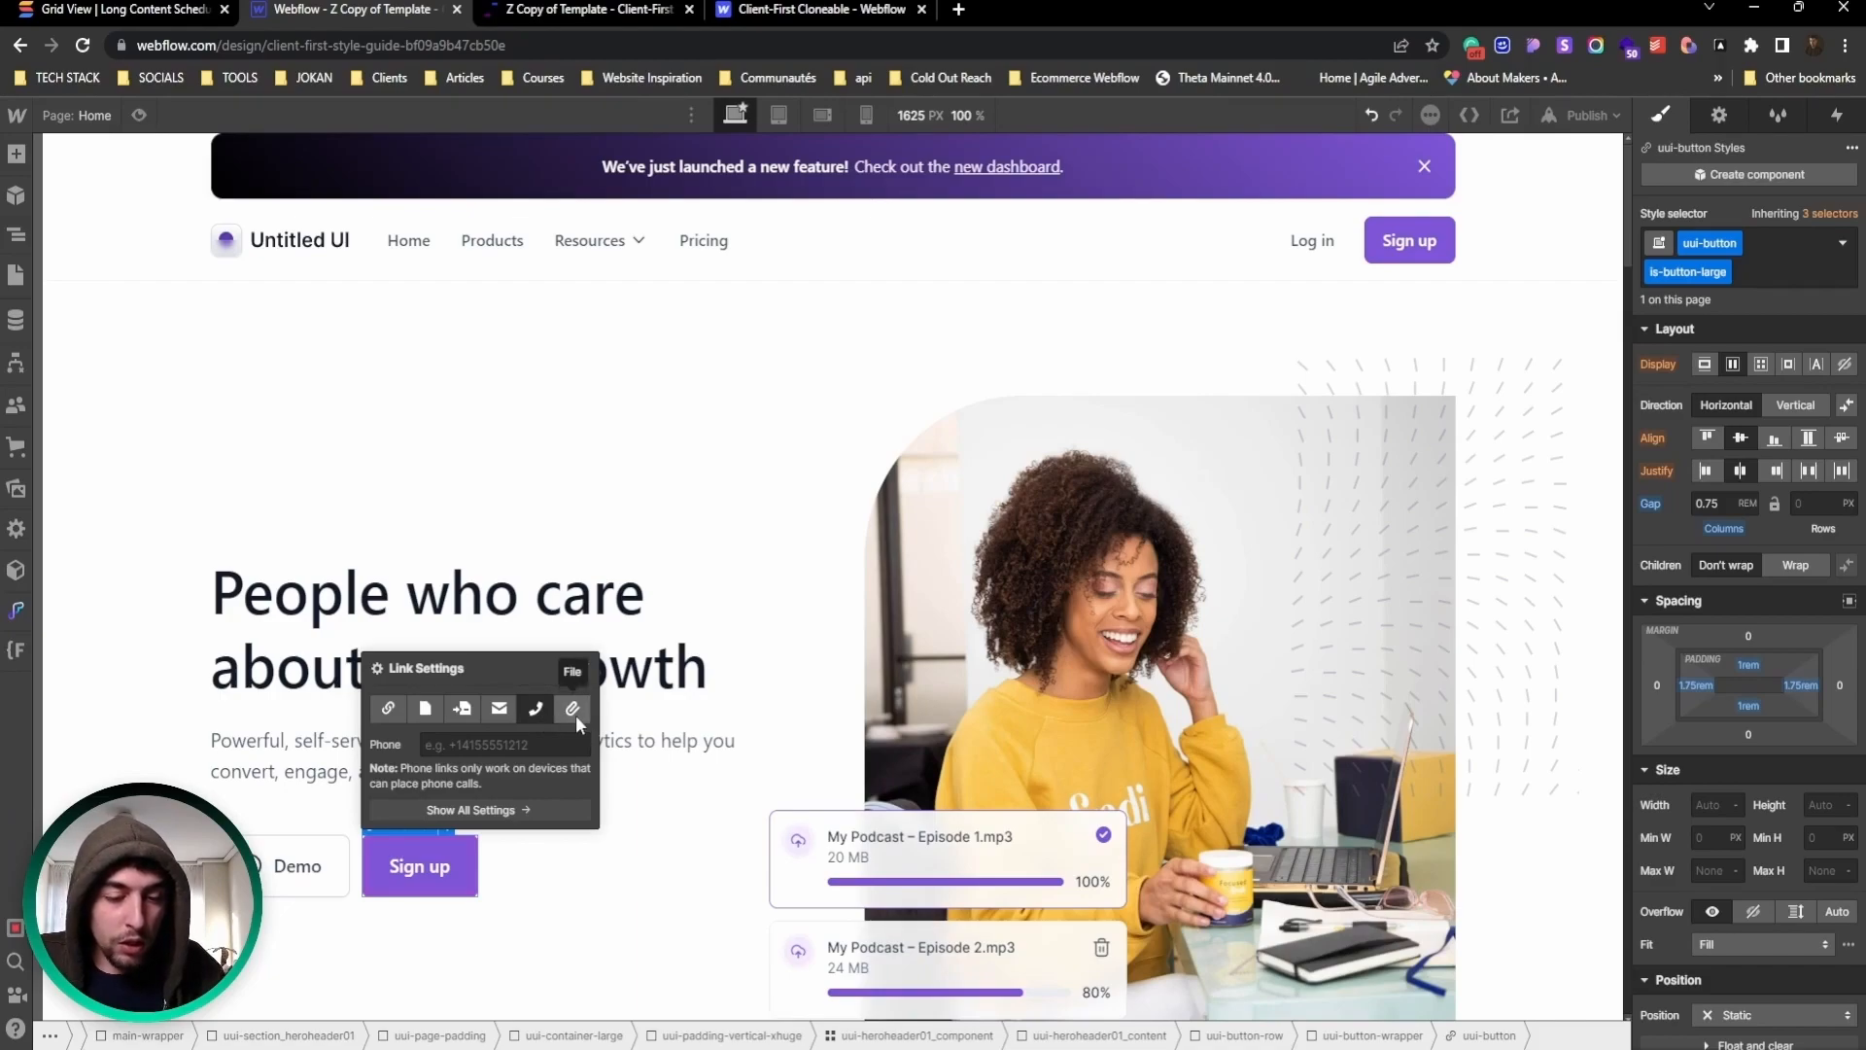
left_click(574, 711)
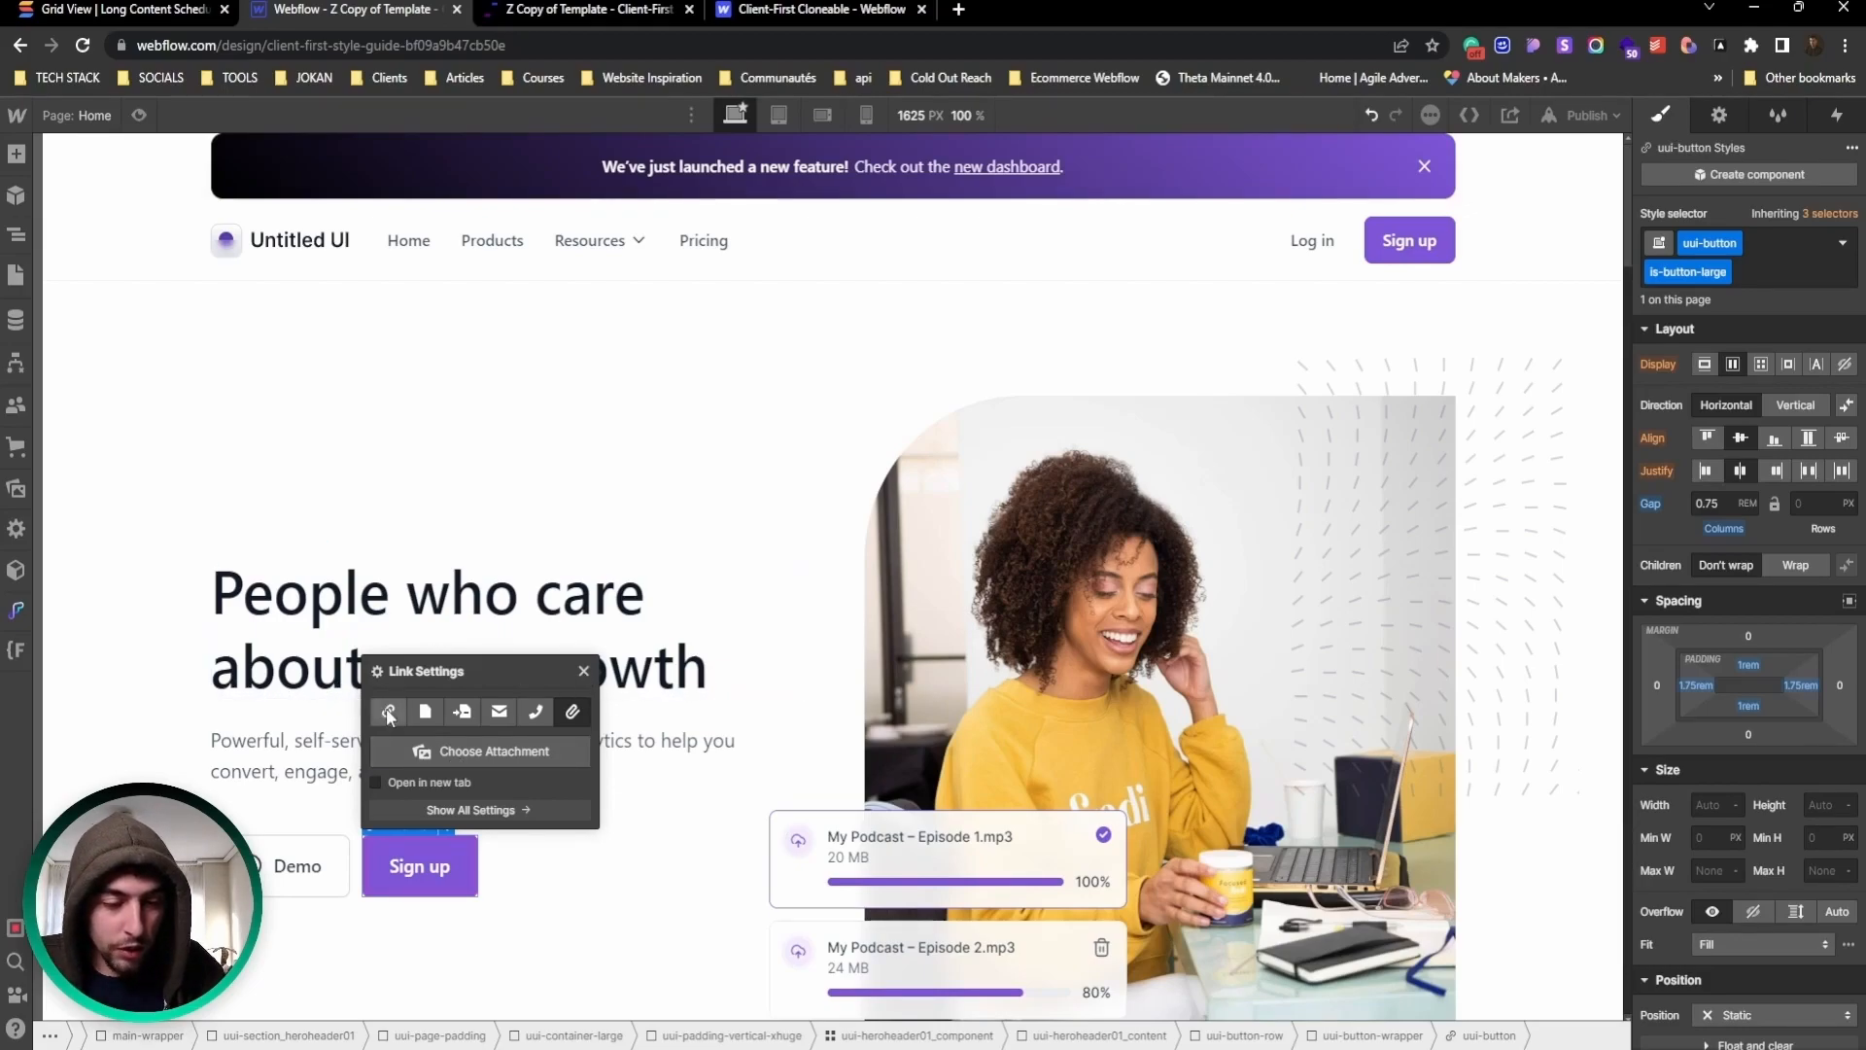
Step: Start a new static page and examine its settings for page name, parent folder, slug, access control and SEO
key("p")
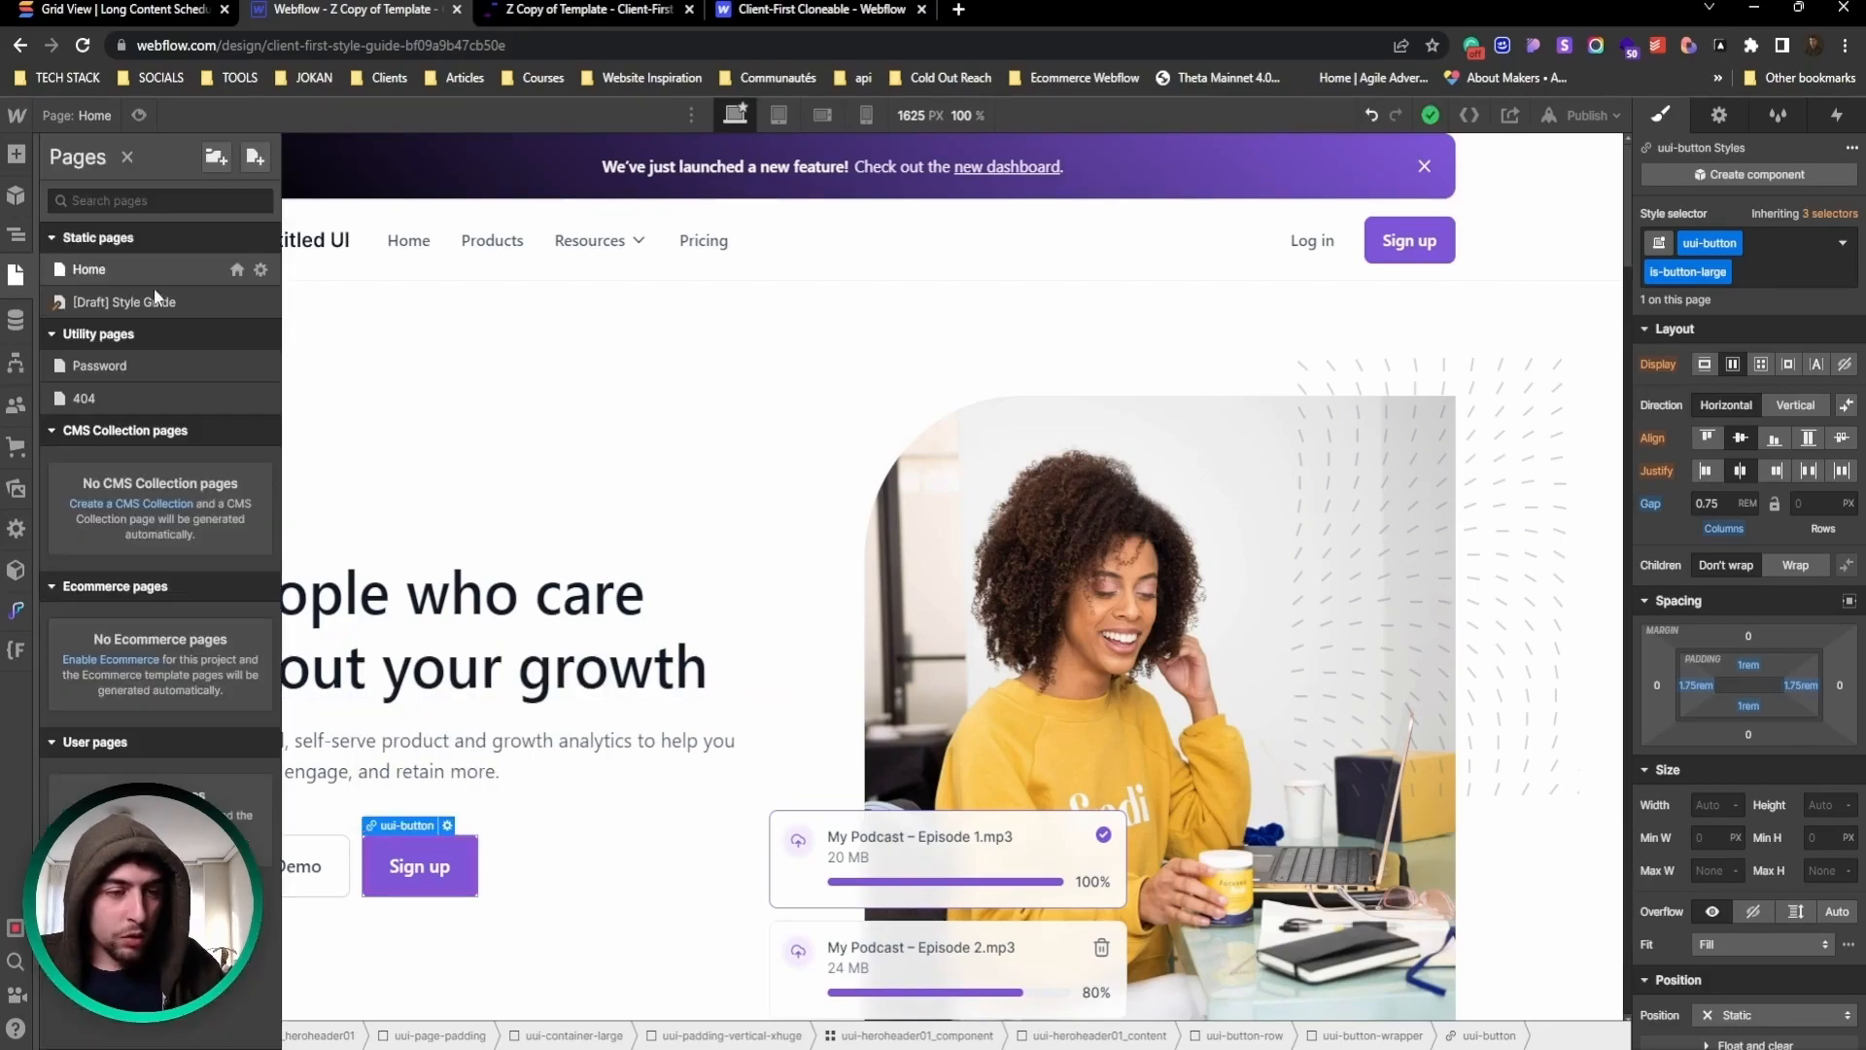
left_click(257, 157)
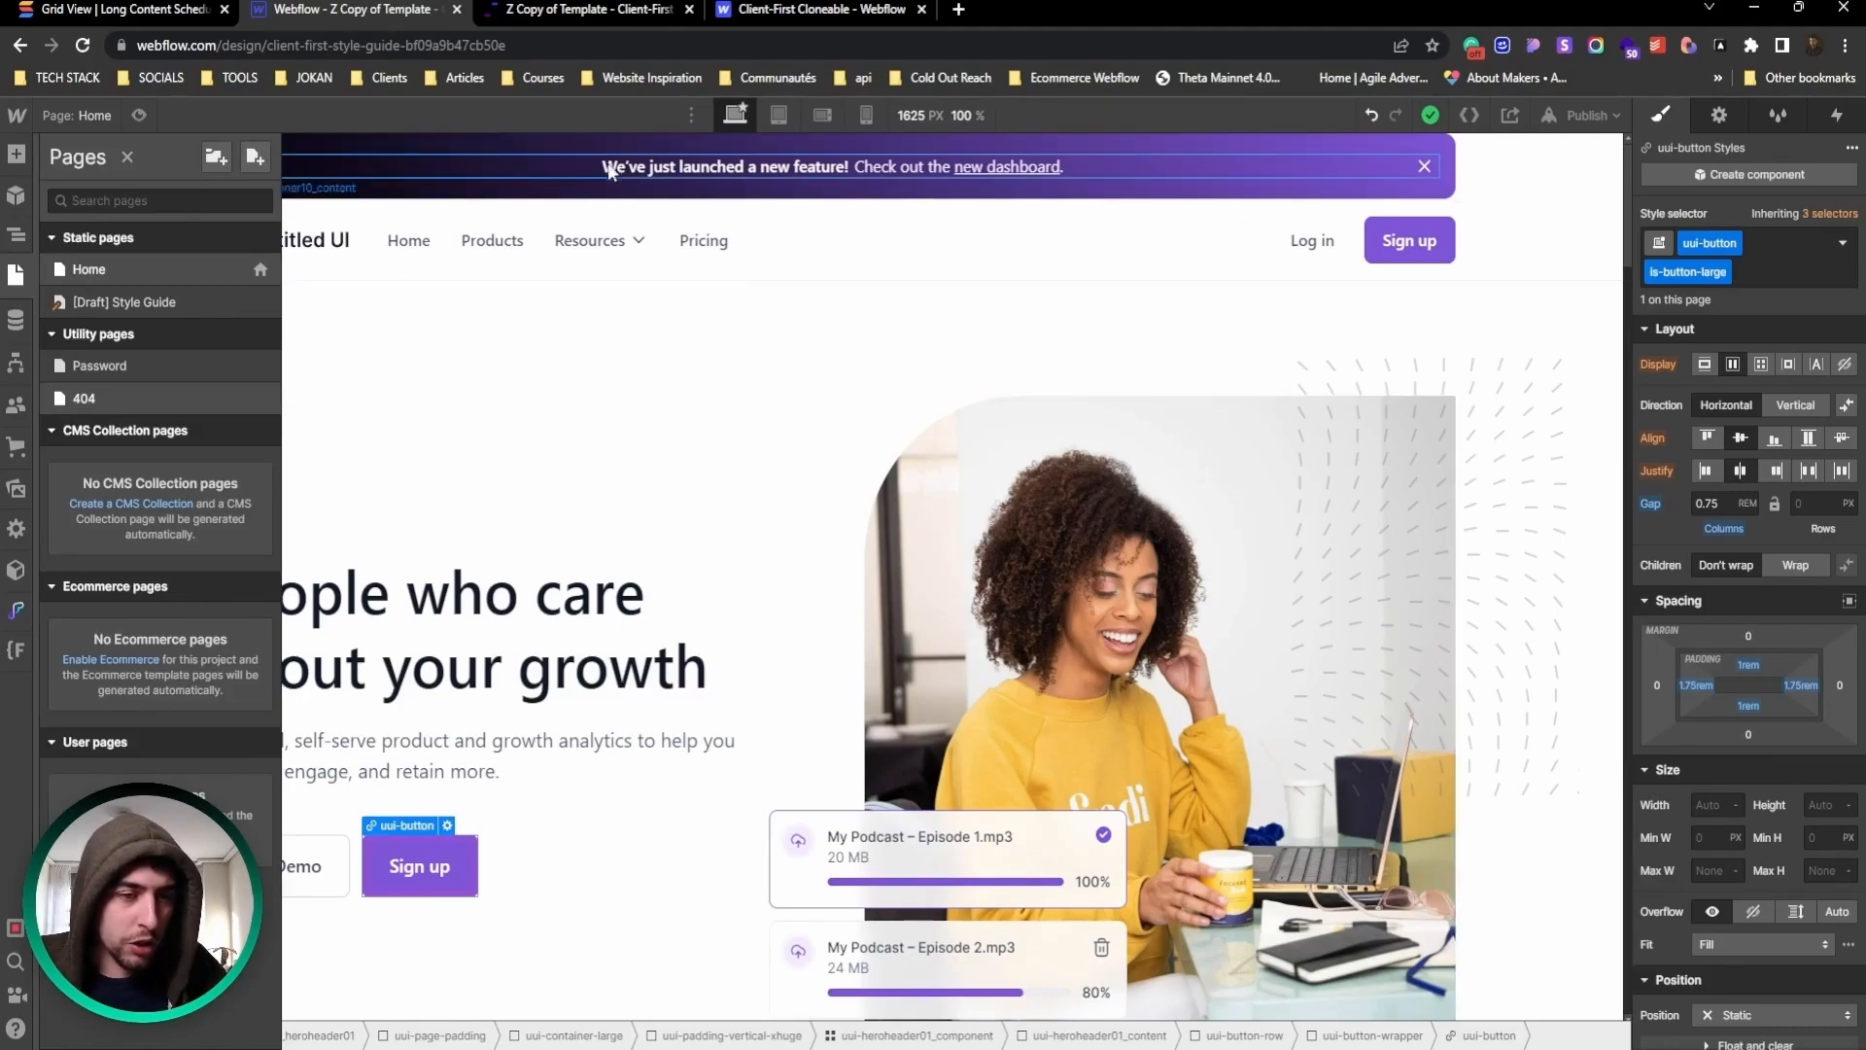
left_click(258, 163)
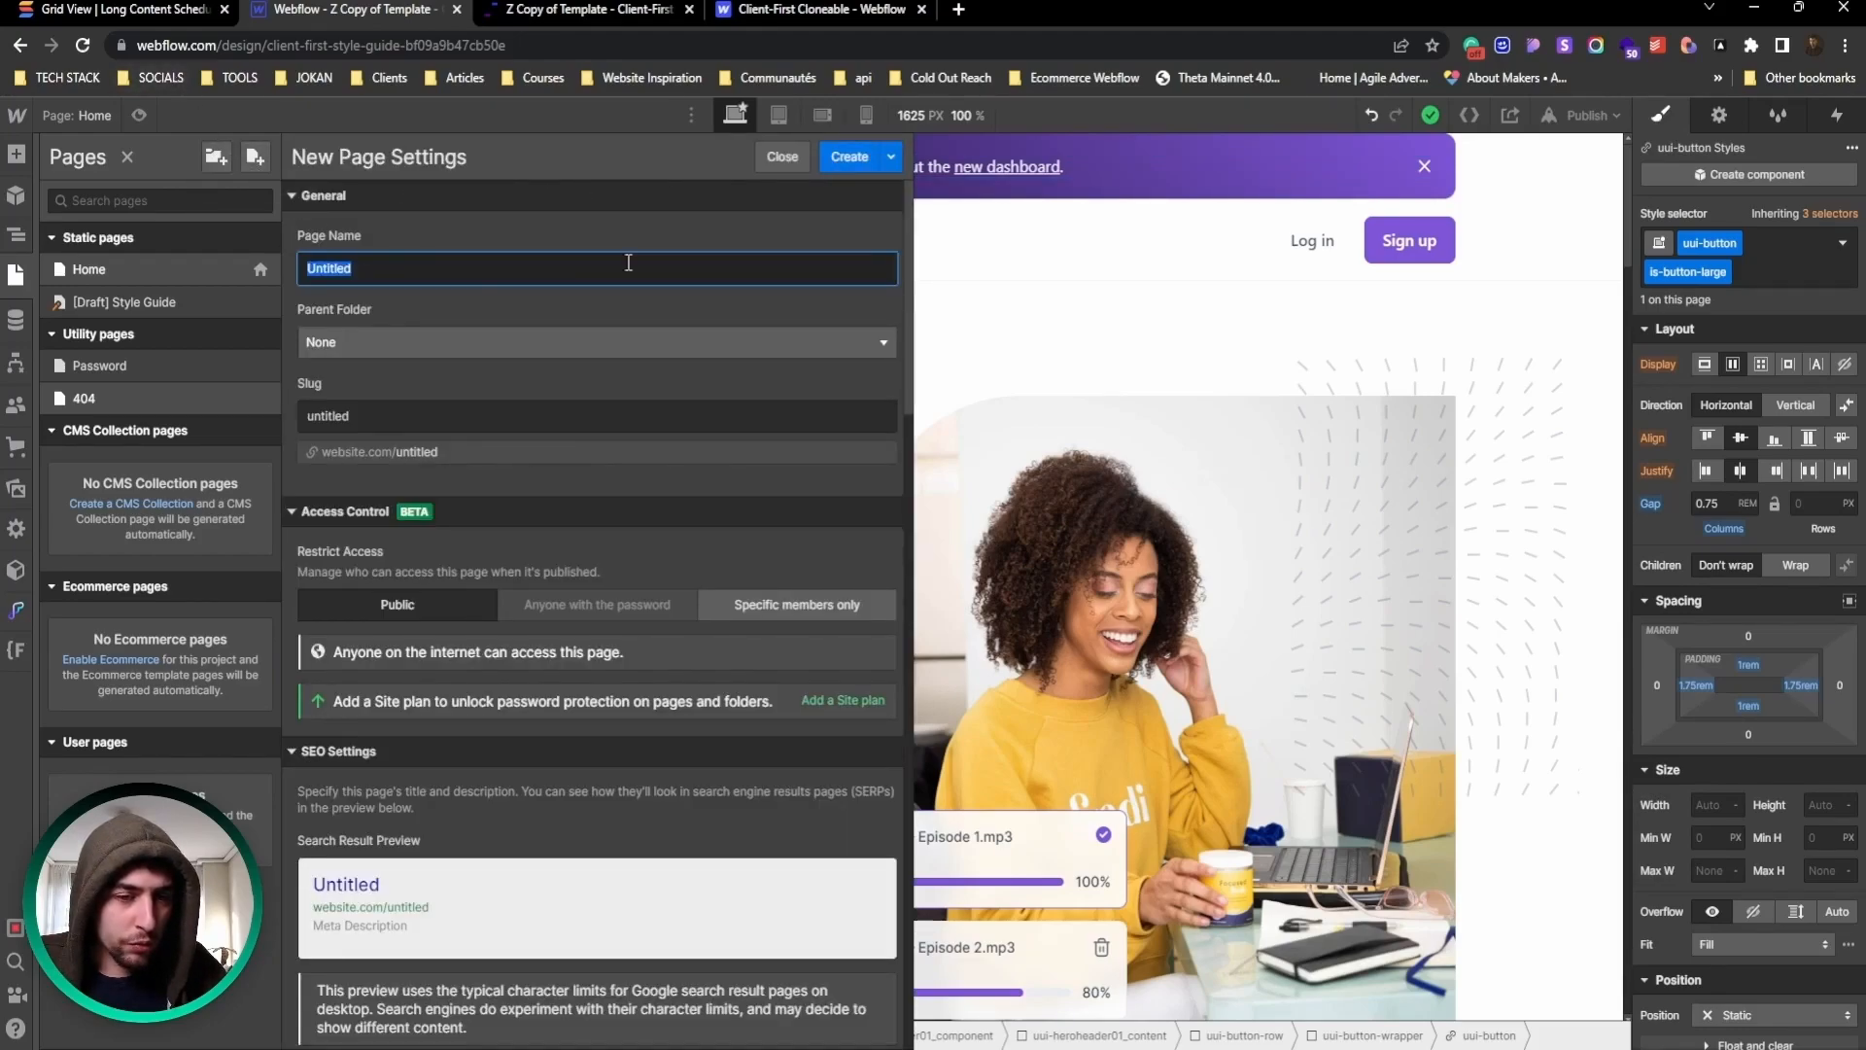
scroll(640, 519, "down", 6)
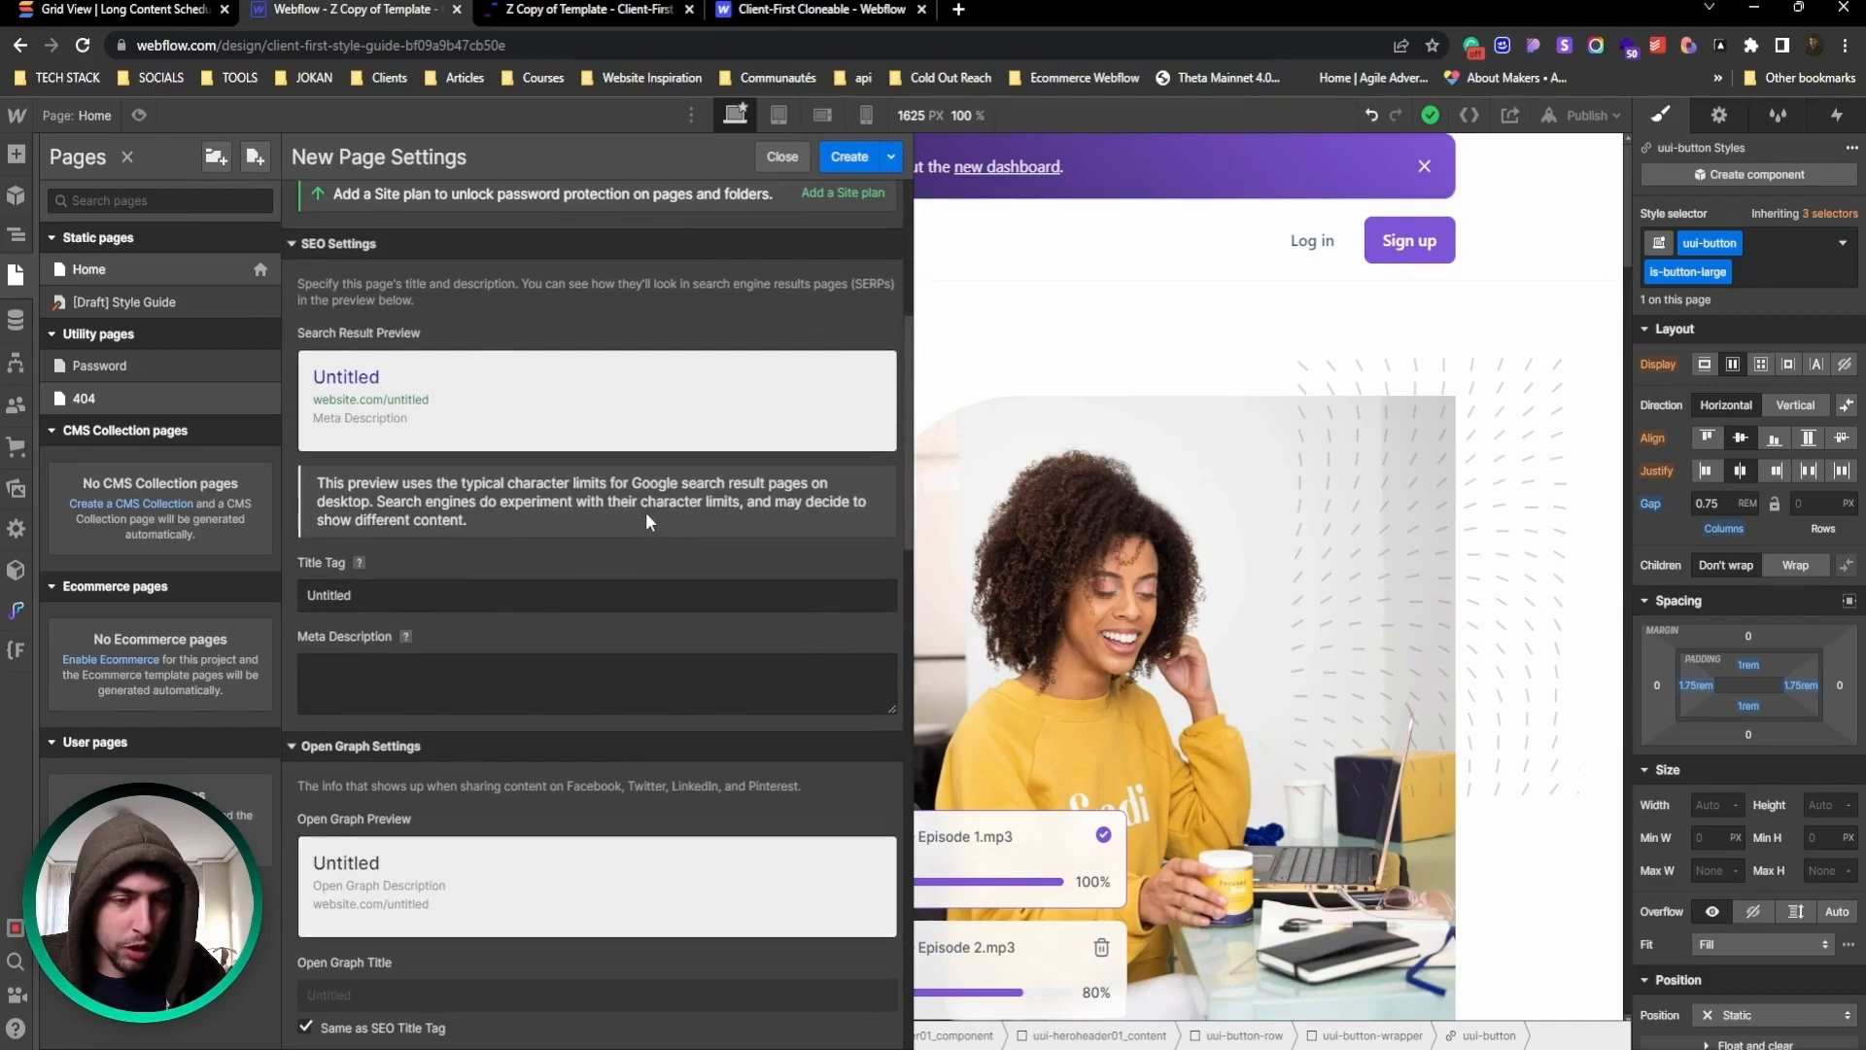
scroll(622, 515, "up", 6)
scroll(607, 505, "down", 1)
scroll(583, 491, "up", 1)
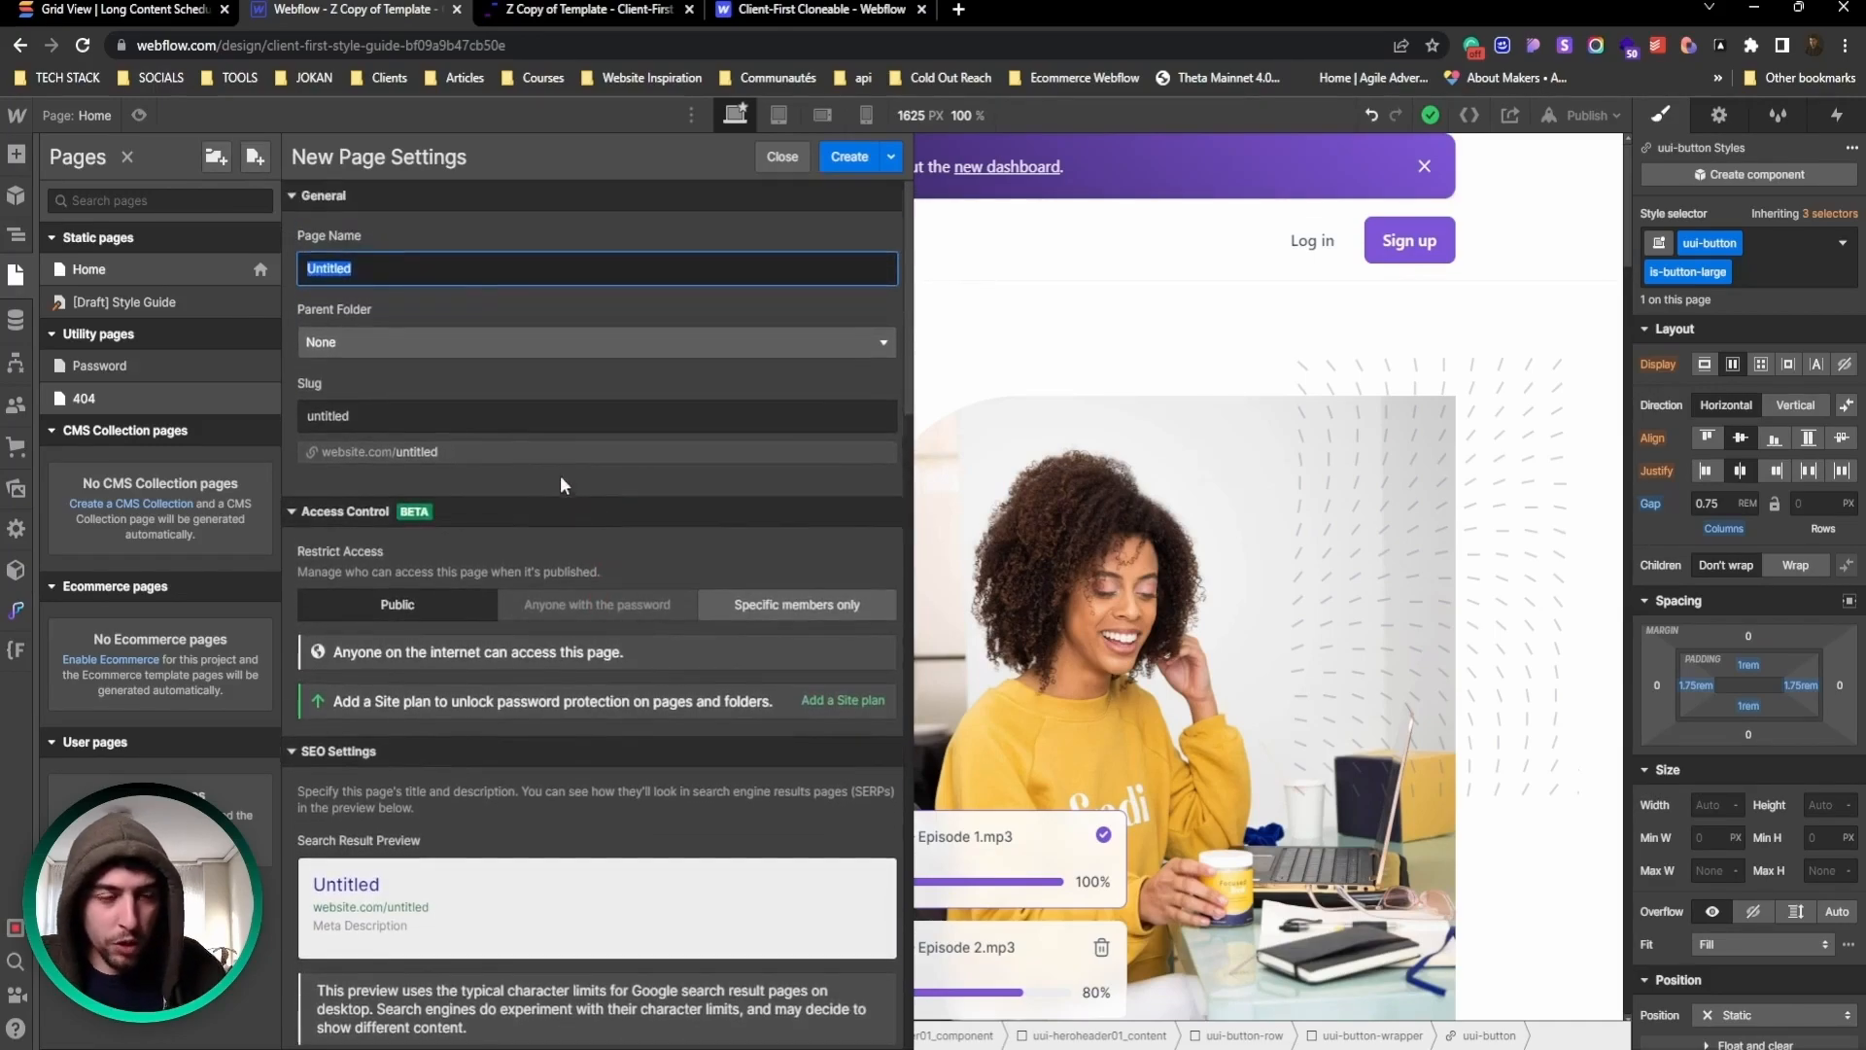
scroll(475, 392, "down", 1)
scroll(477, 379, "up", 1)
left_click(445, 415)
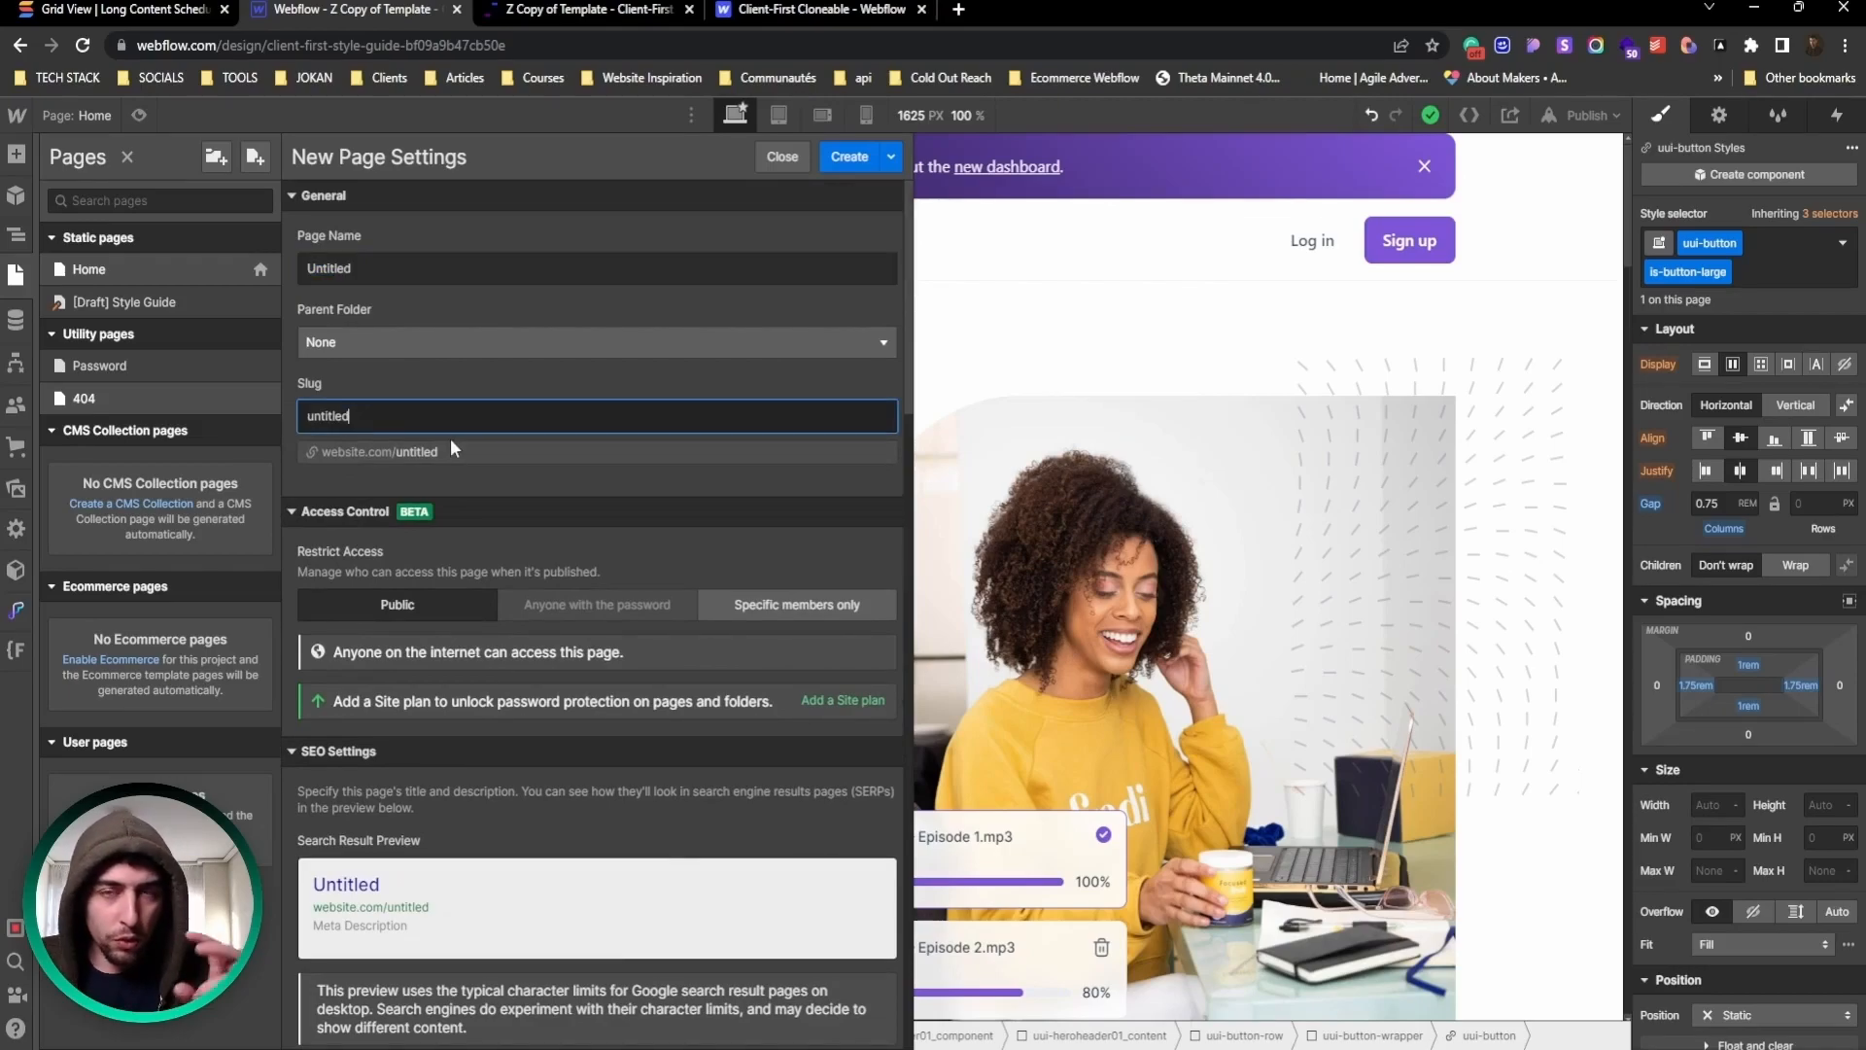
scroll(476, 467, "down", 4)
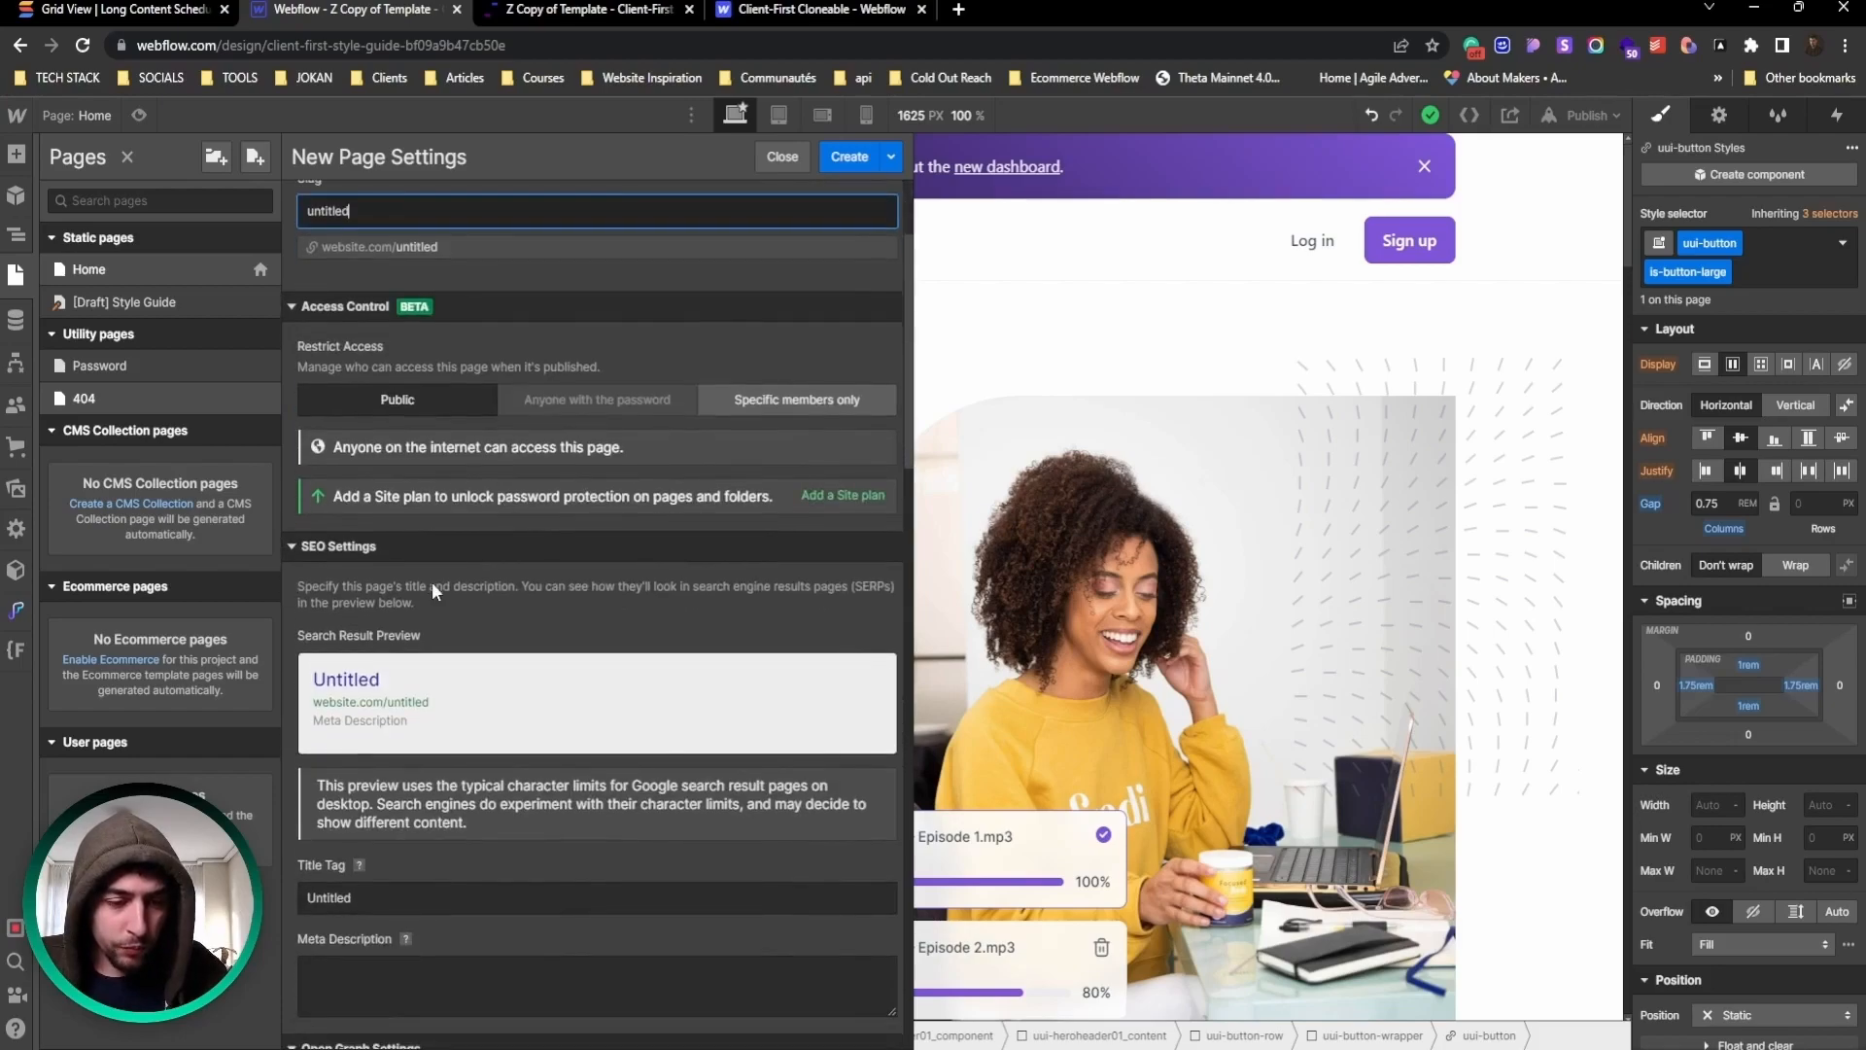
scroll(432, 581, "down", 1)
scroll(476, 575, "up", 5)
left_click(370, 452)
Step: Enter "regergrgfbfdfhfh" as the new page's SEO title tag to test the search result preview
scroll(481, 473, "down", 5)
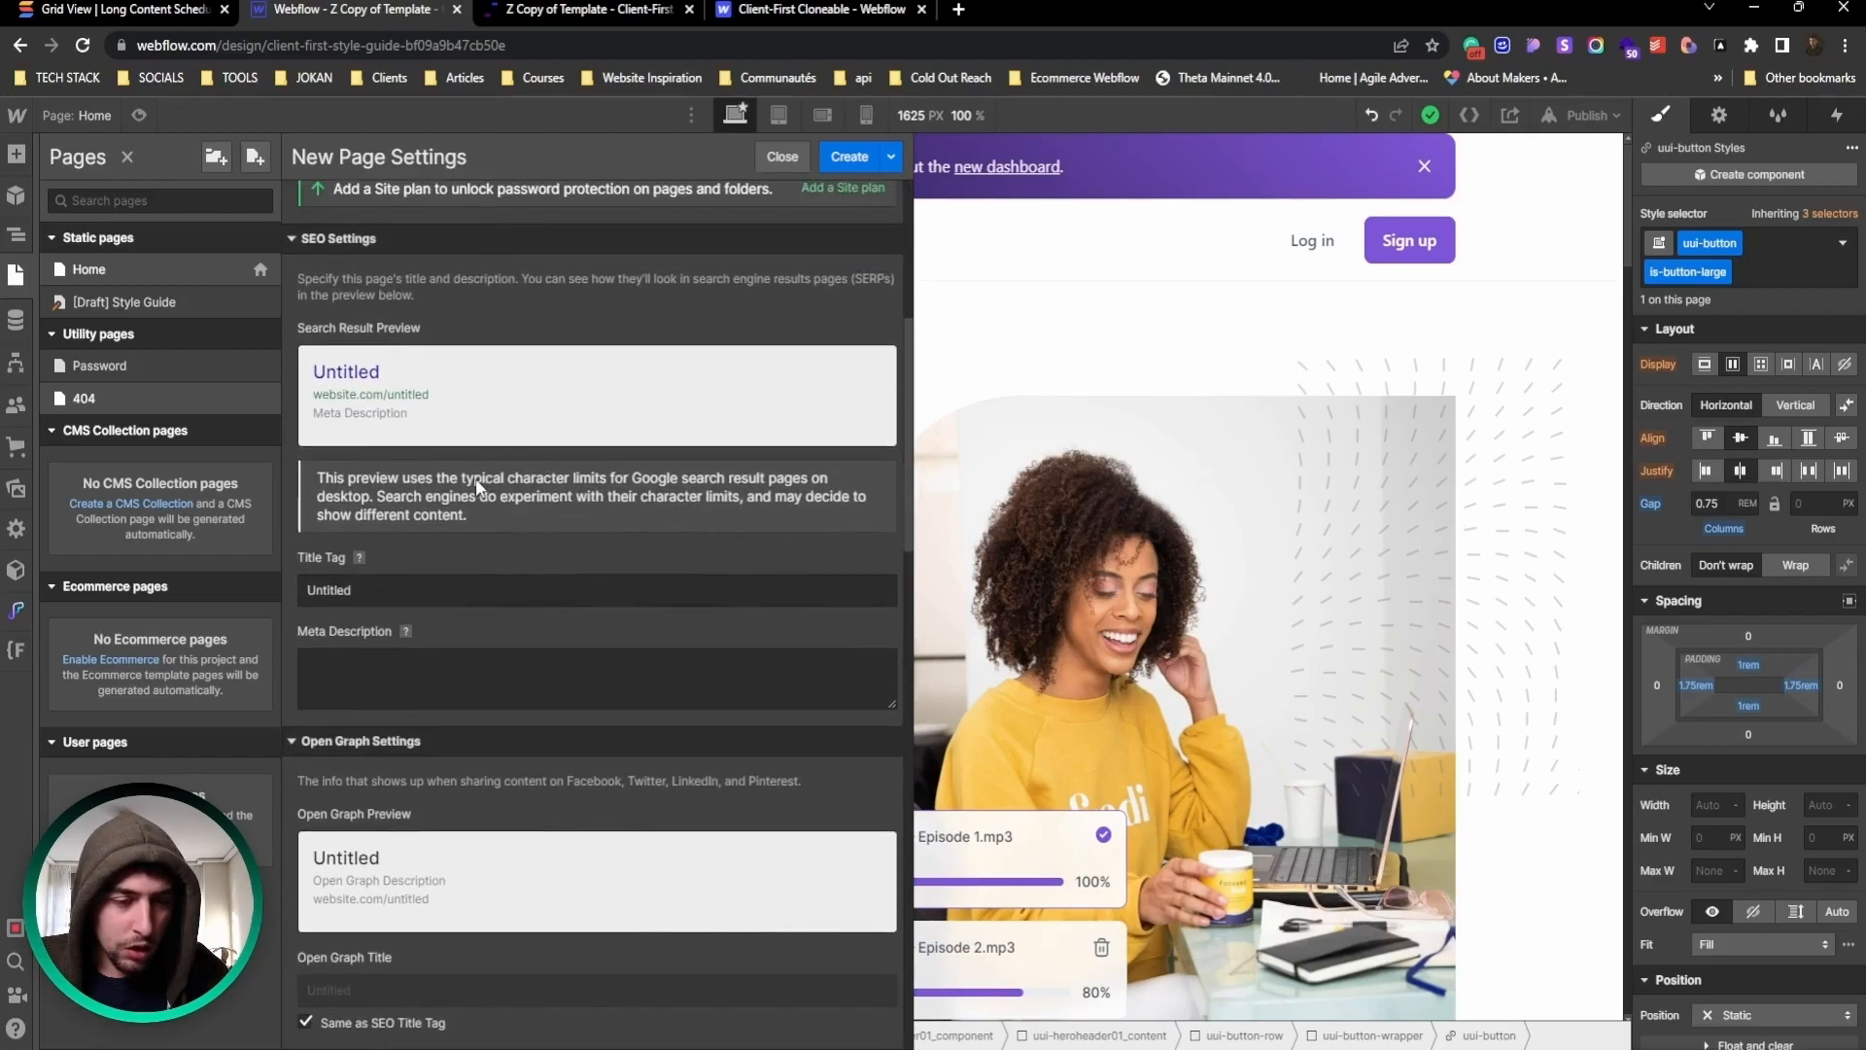
scroll(477, 478, "down", 1)
double_click(448, 489)
scroll(448, 489, "up", 1)
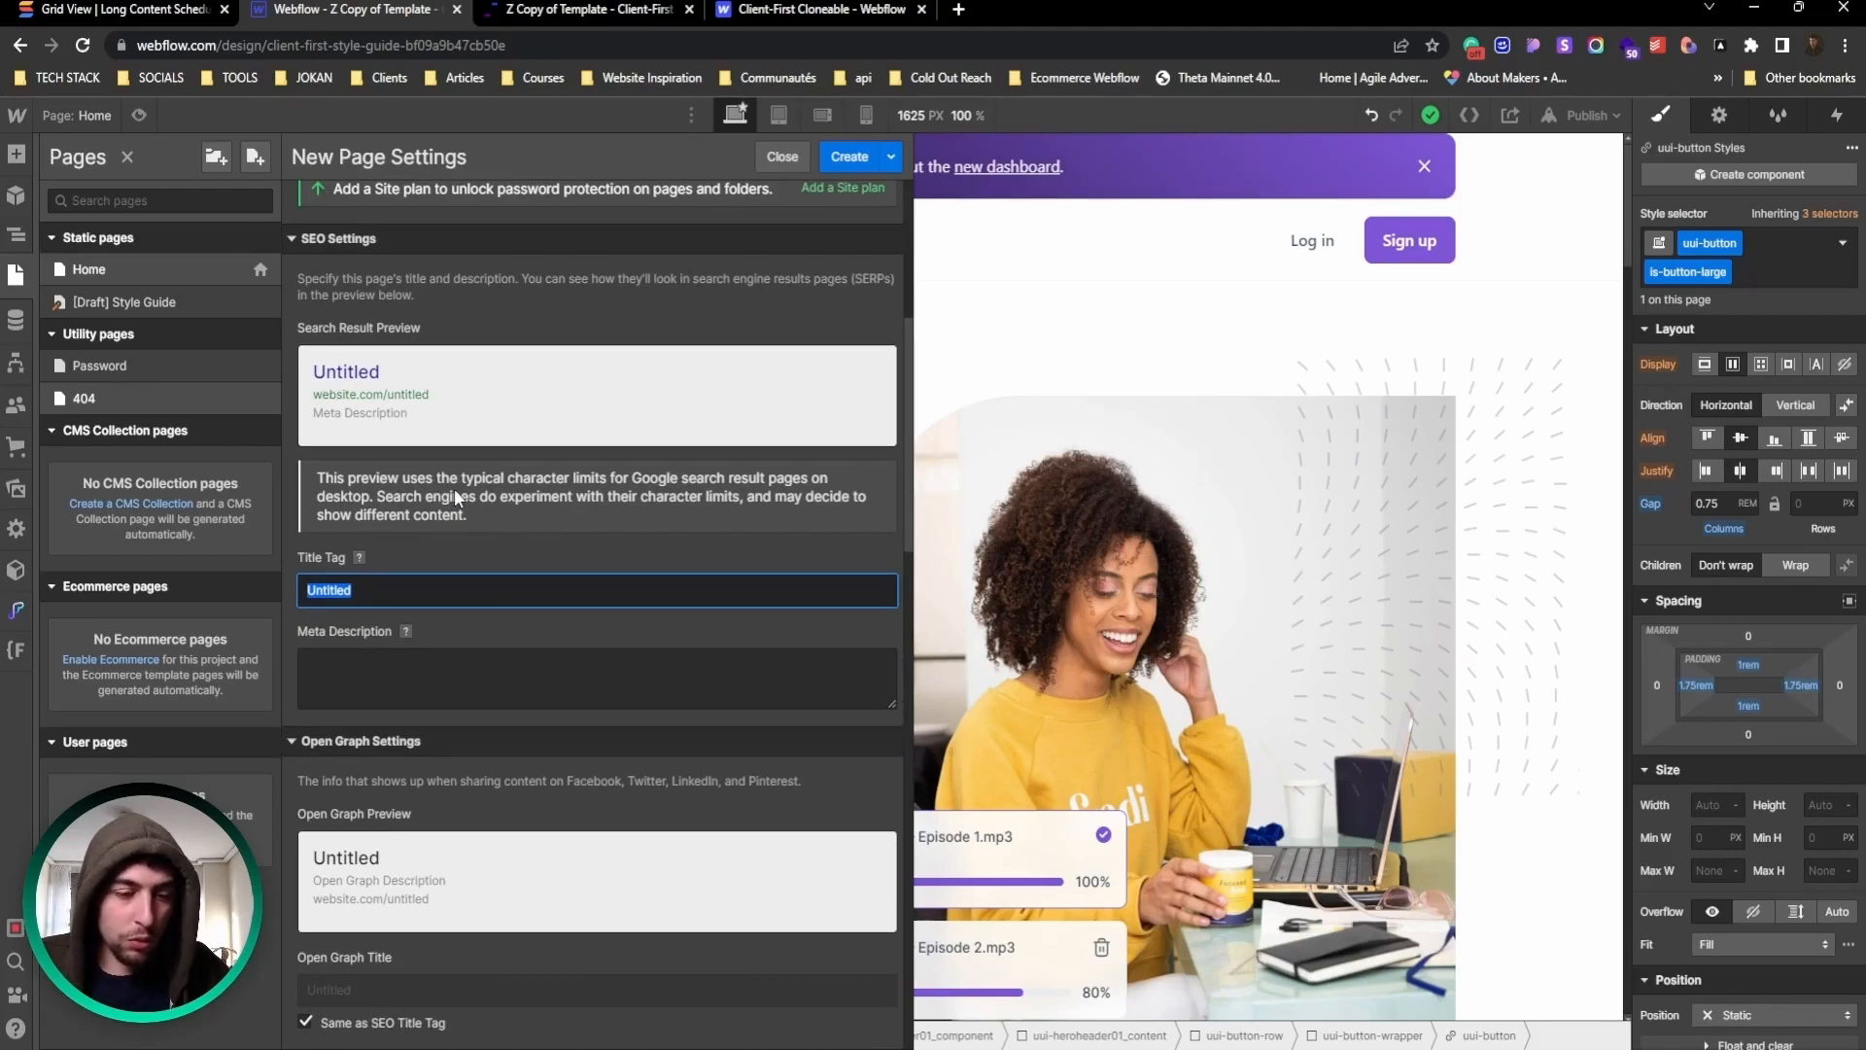
type("reger")
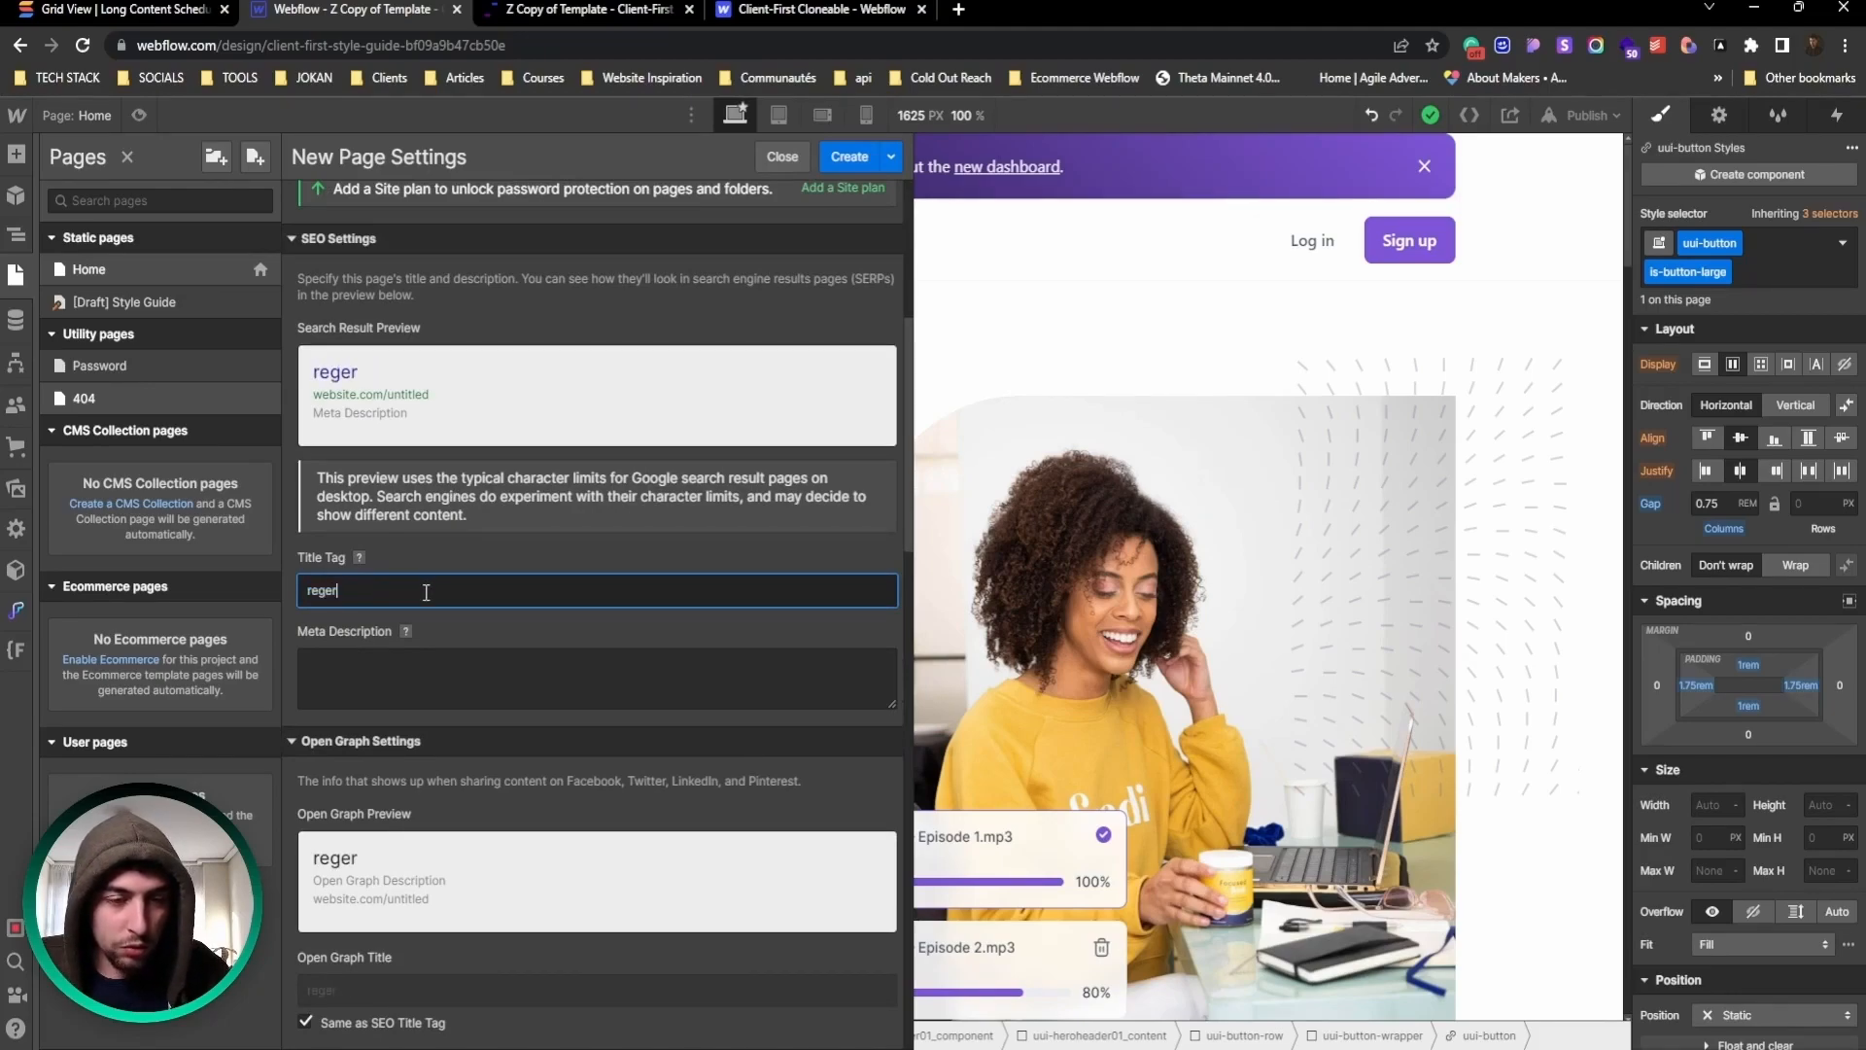
type("grgfbfdfhfh")
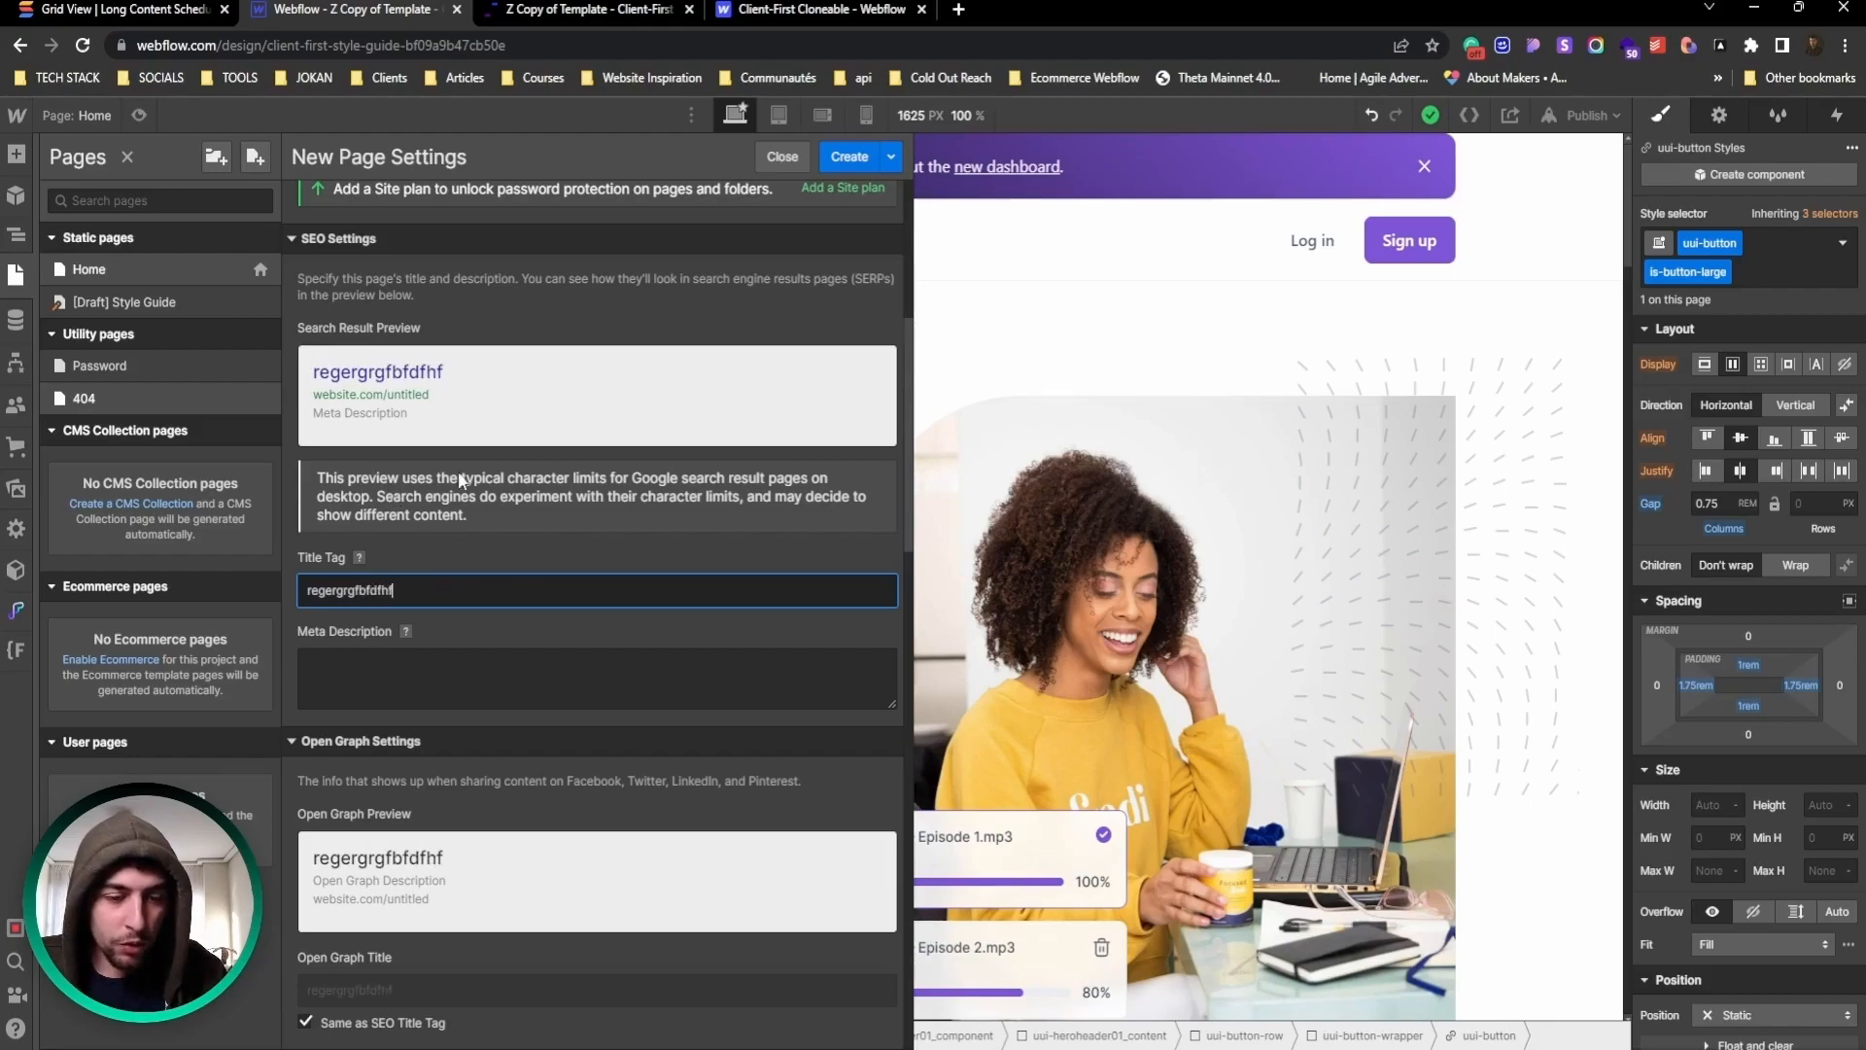
left_click(467, 541)
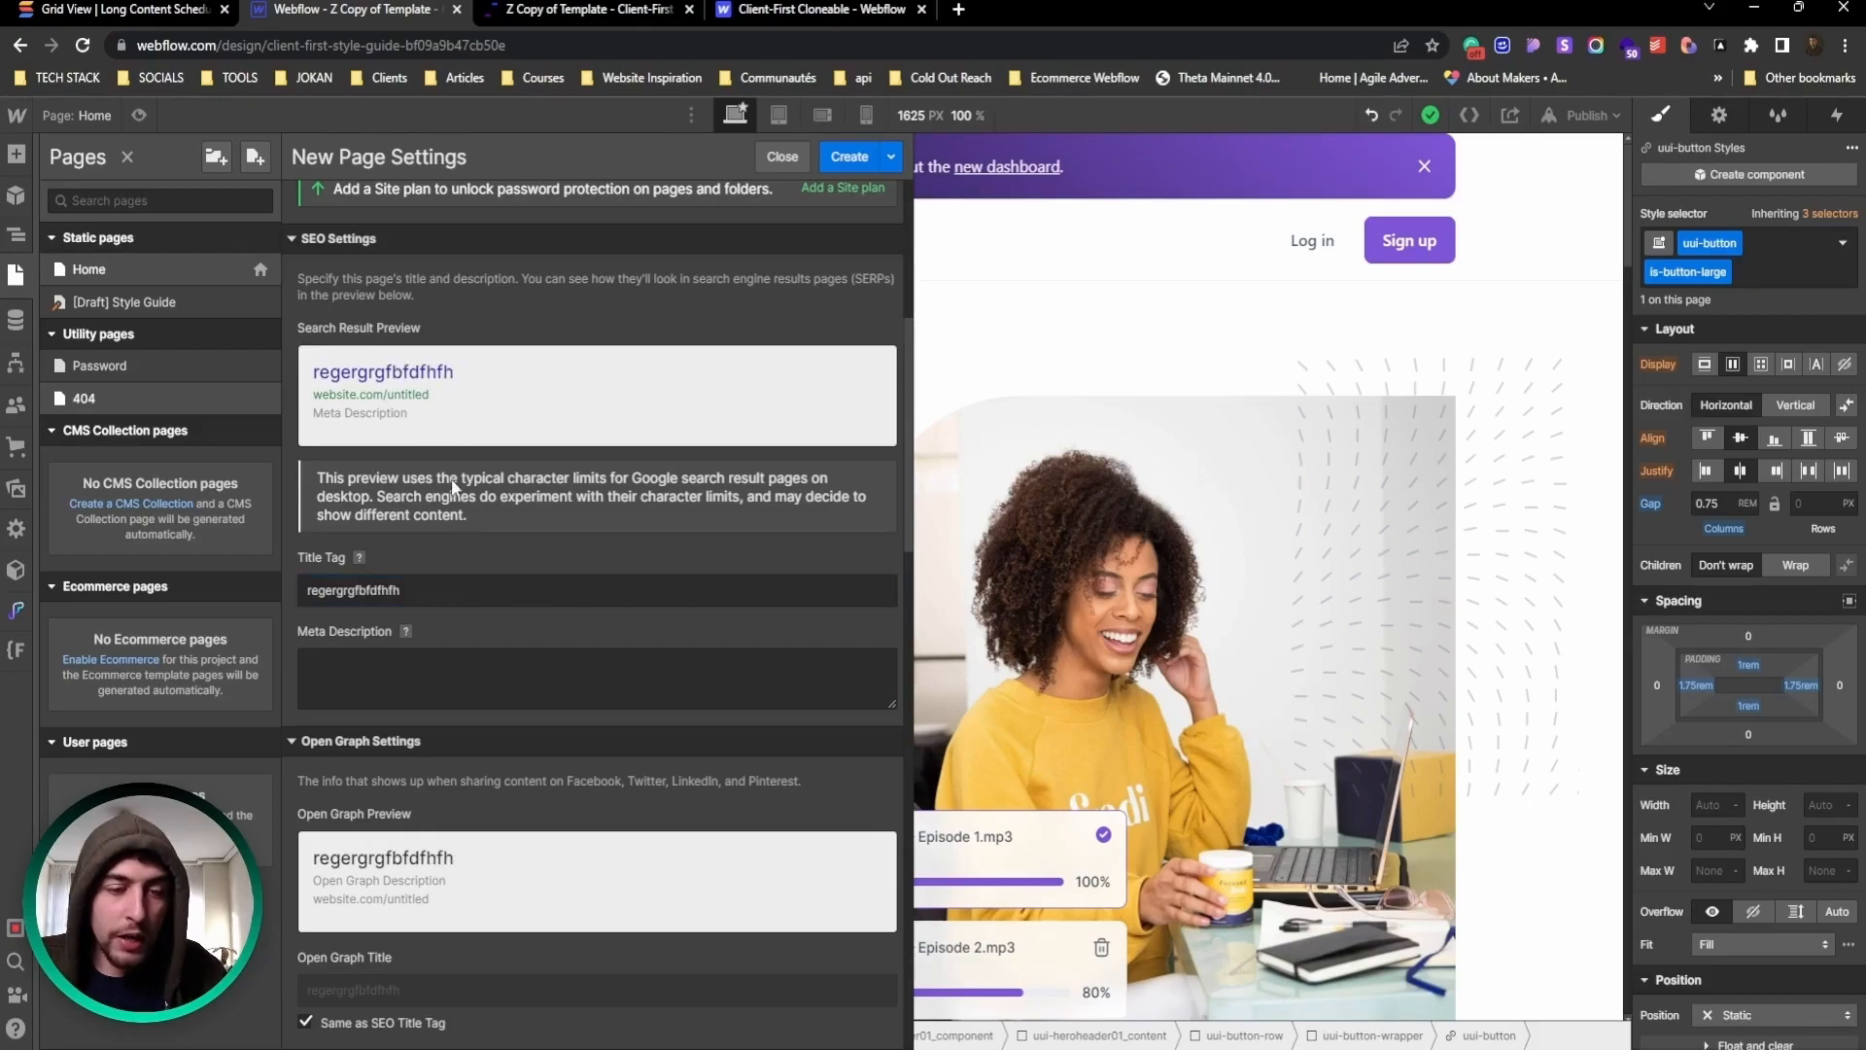
Step: Enter "dfbdfbfdbfbbdf" as the new page's meta description and check it in the search result preview
scroll(428, 564, "down", 1)
left_click(382, 585)
type("dfbdfbfdbfbbdf")
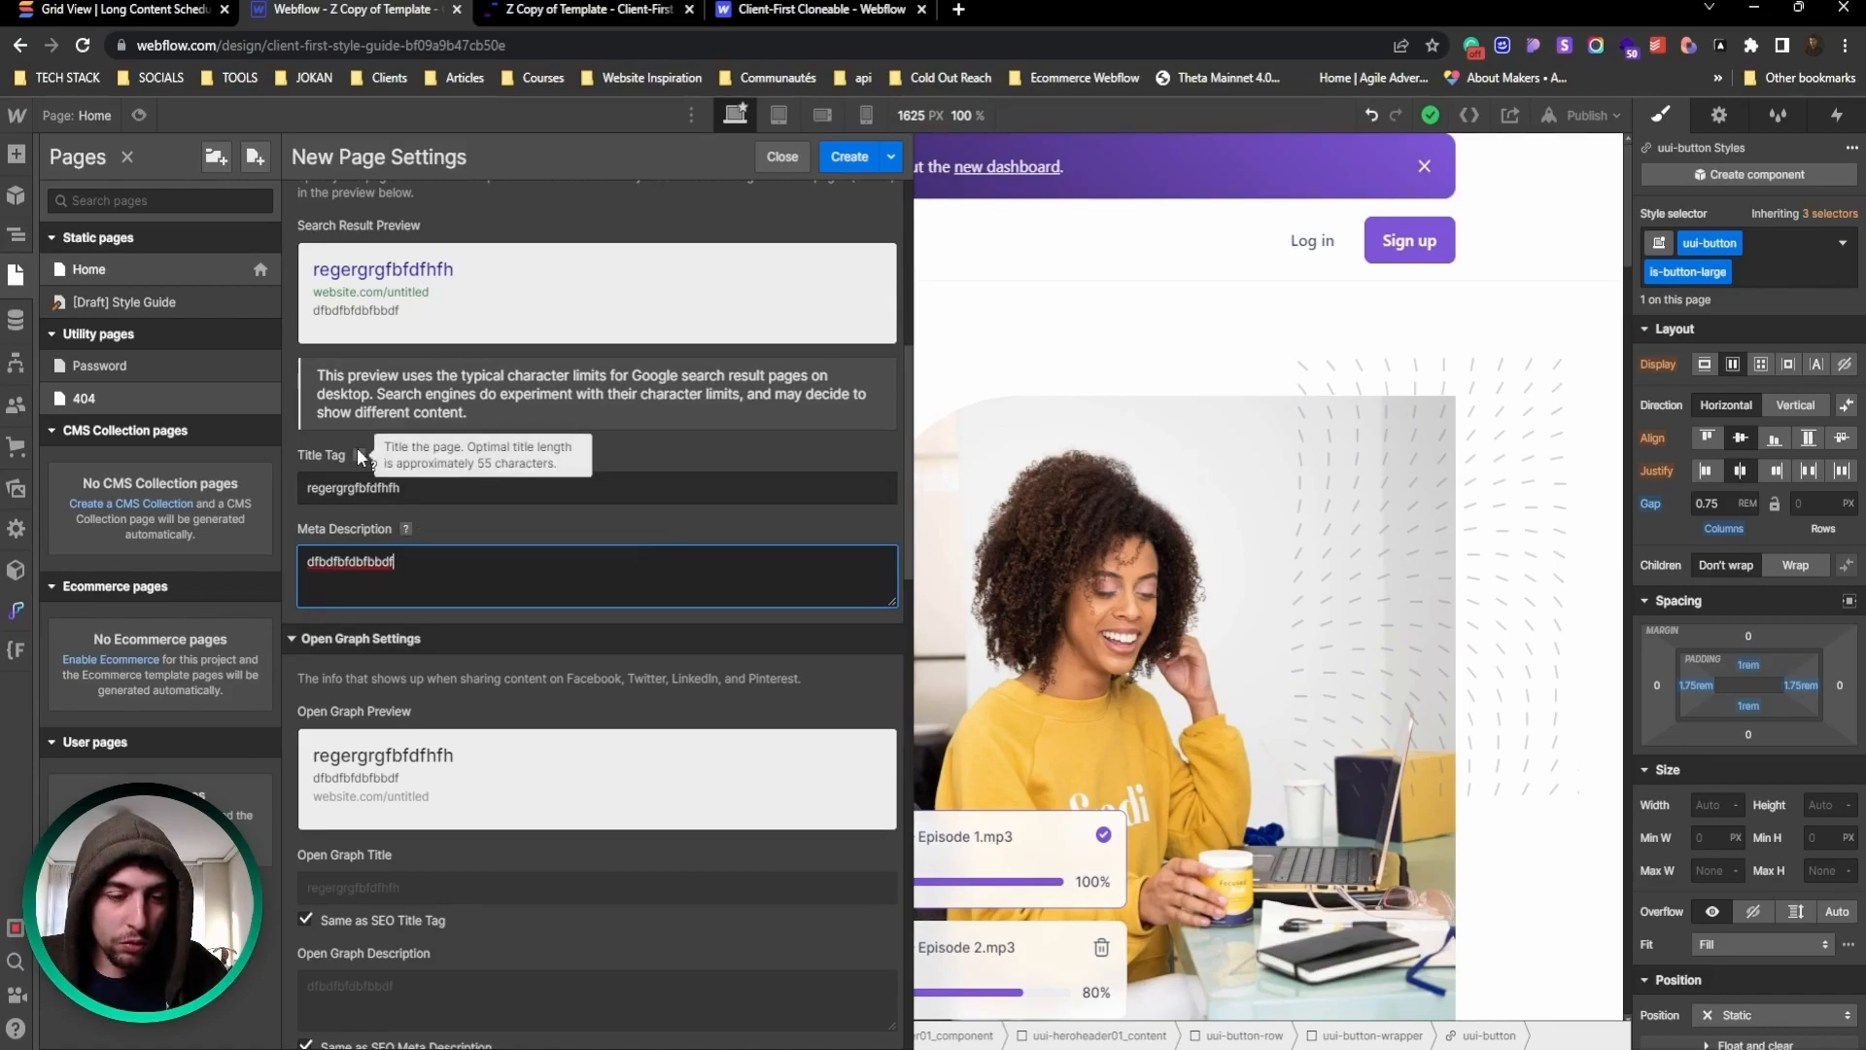
scroll(403, 505, "down", 2)
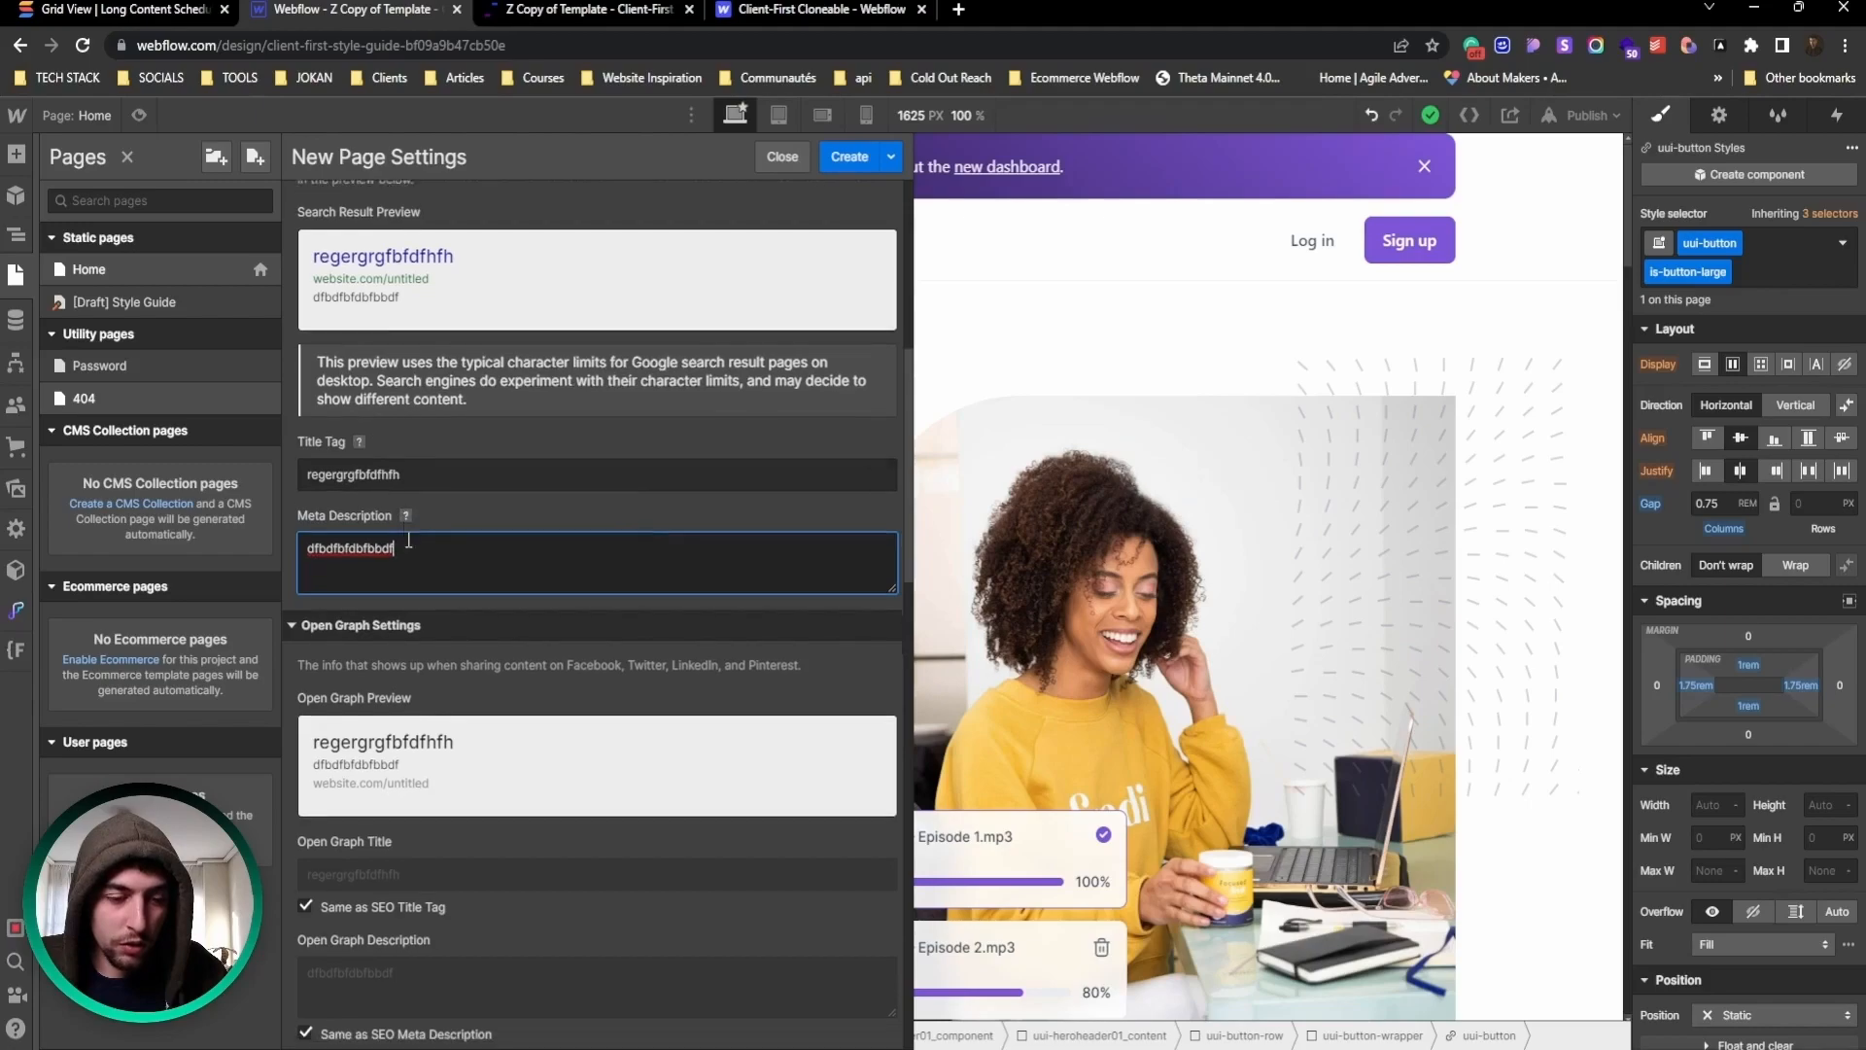
scroll(388, 525, "up", 3)
Step: Examine the new page's Open Graph and site search settings, trying the option that excludes it from site search results
scroll(381, 622, "down", 3)
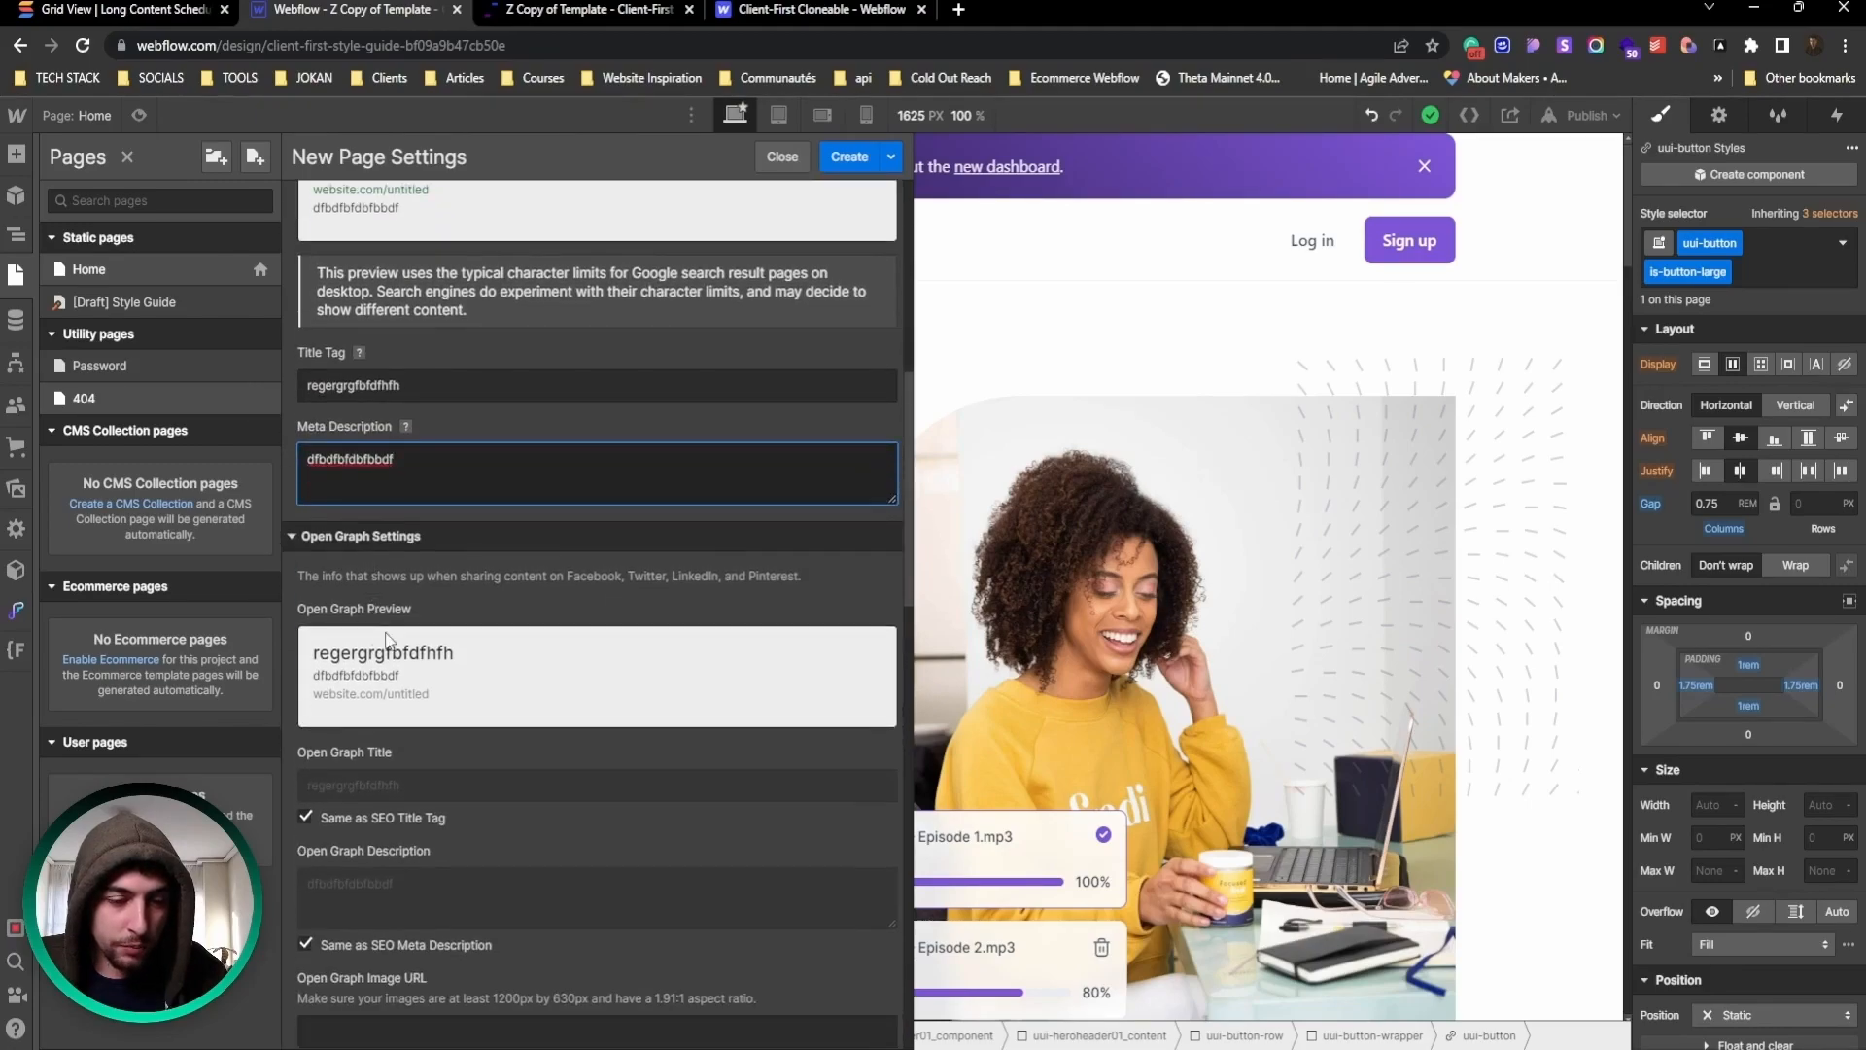
scroll(404, 638, "down", 3)
scroll(428, 641, "up", 2)
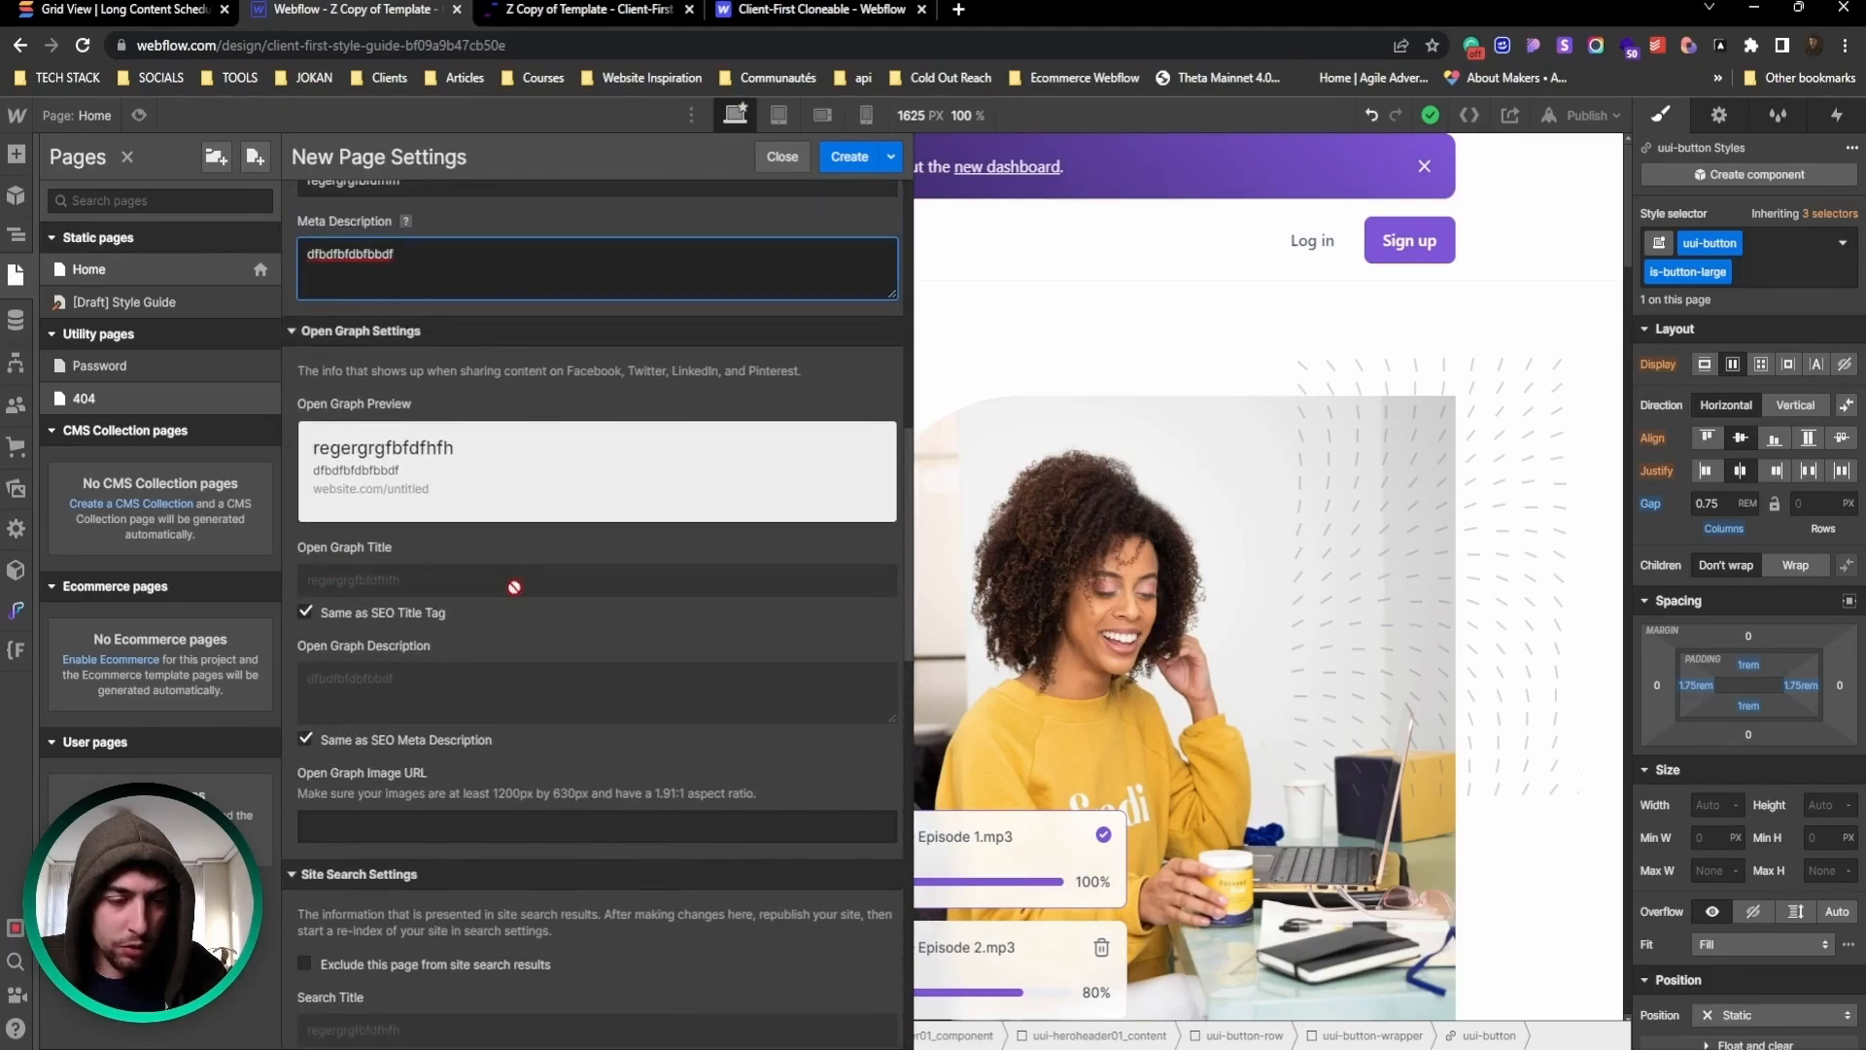
scroll(470, 649, "down", 2)
scroll(388, 738, "down", 1)
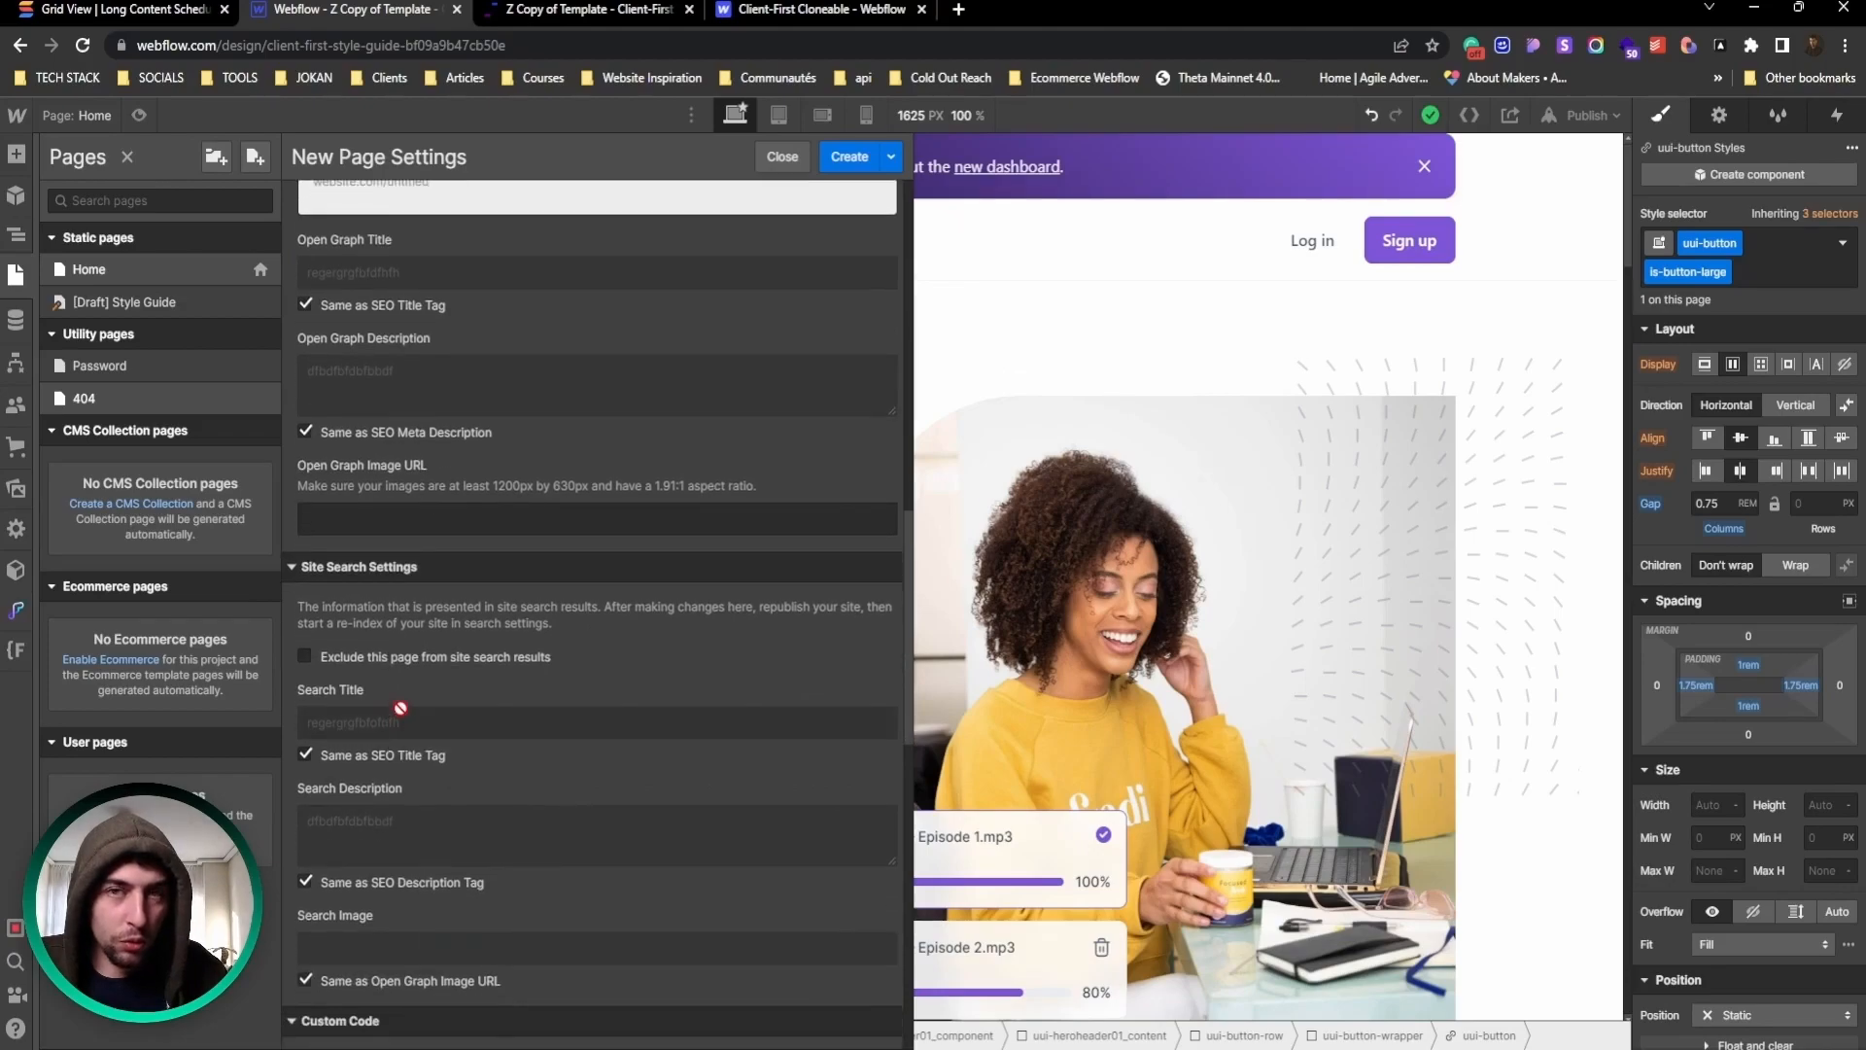
scroll(341, 622, "down", 2)
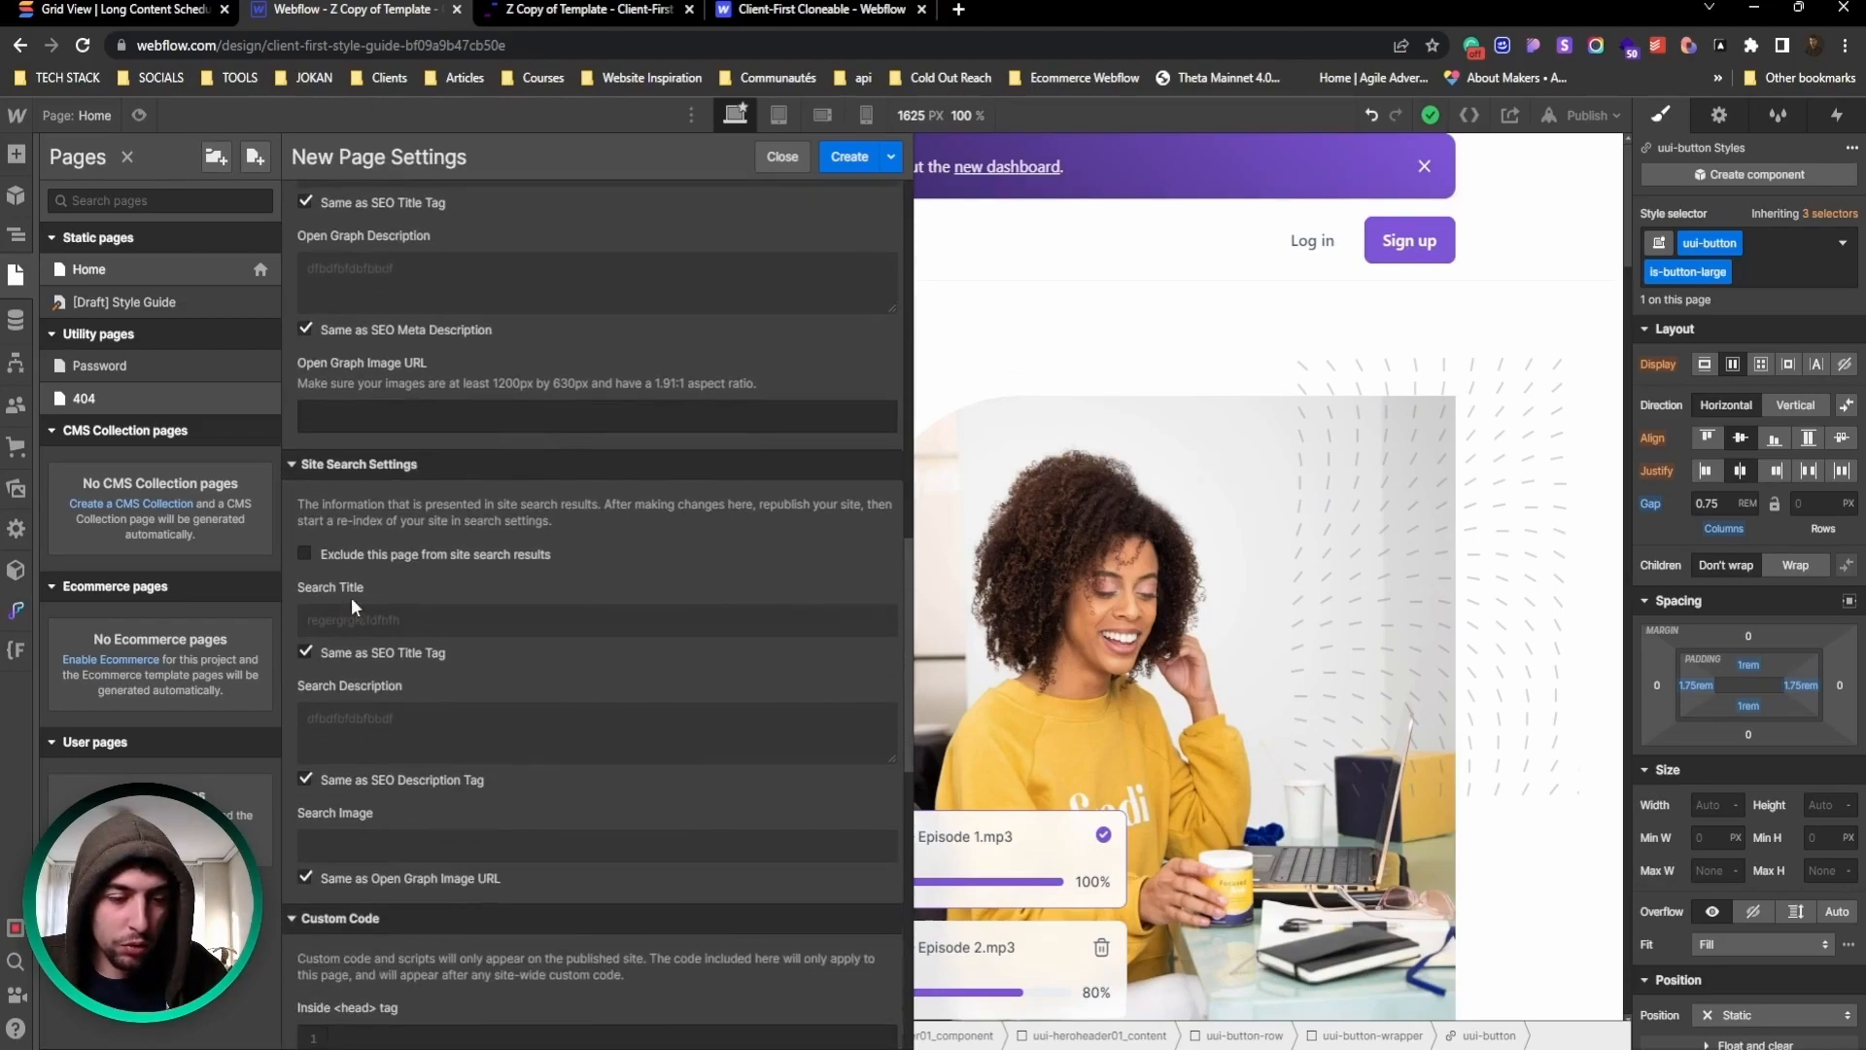
scroll(379, 554, "up", 3)
scroll(397, 547, "down", 3)
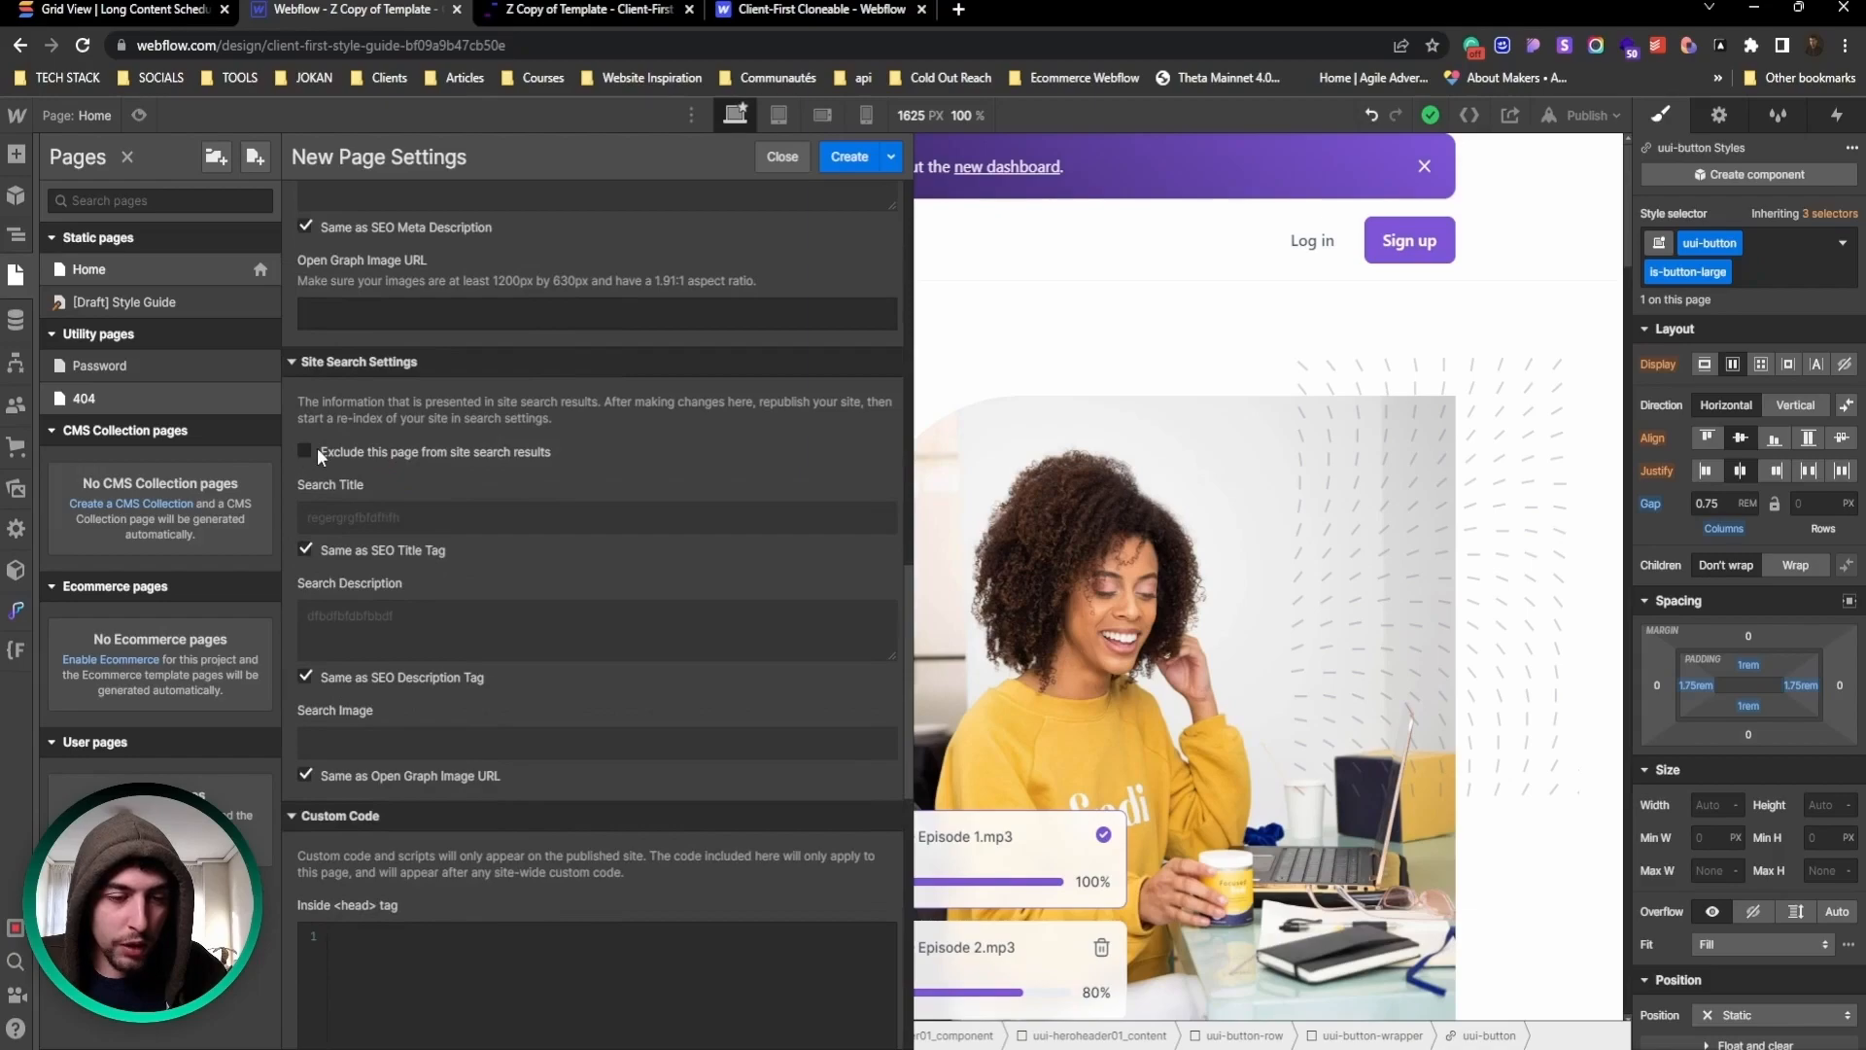
left_click(334, 453)
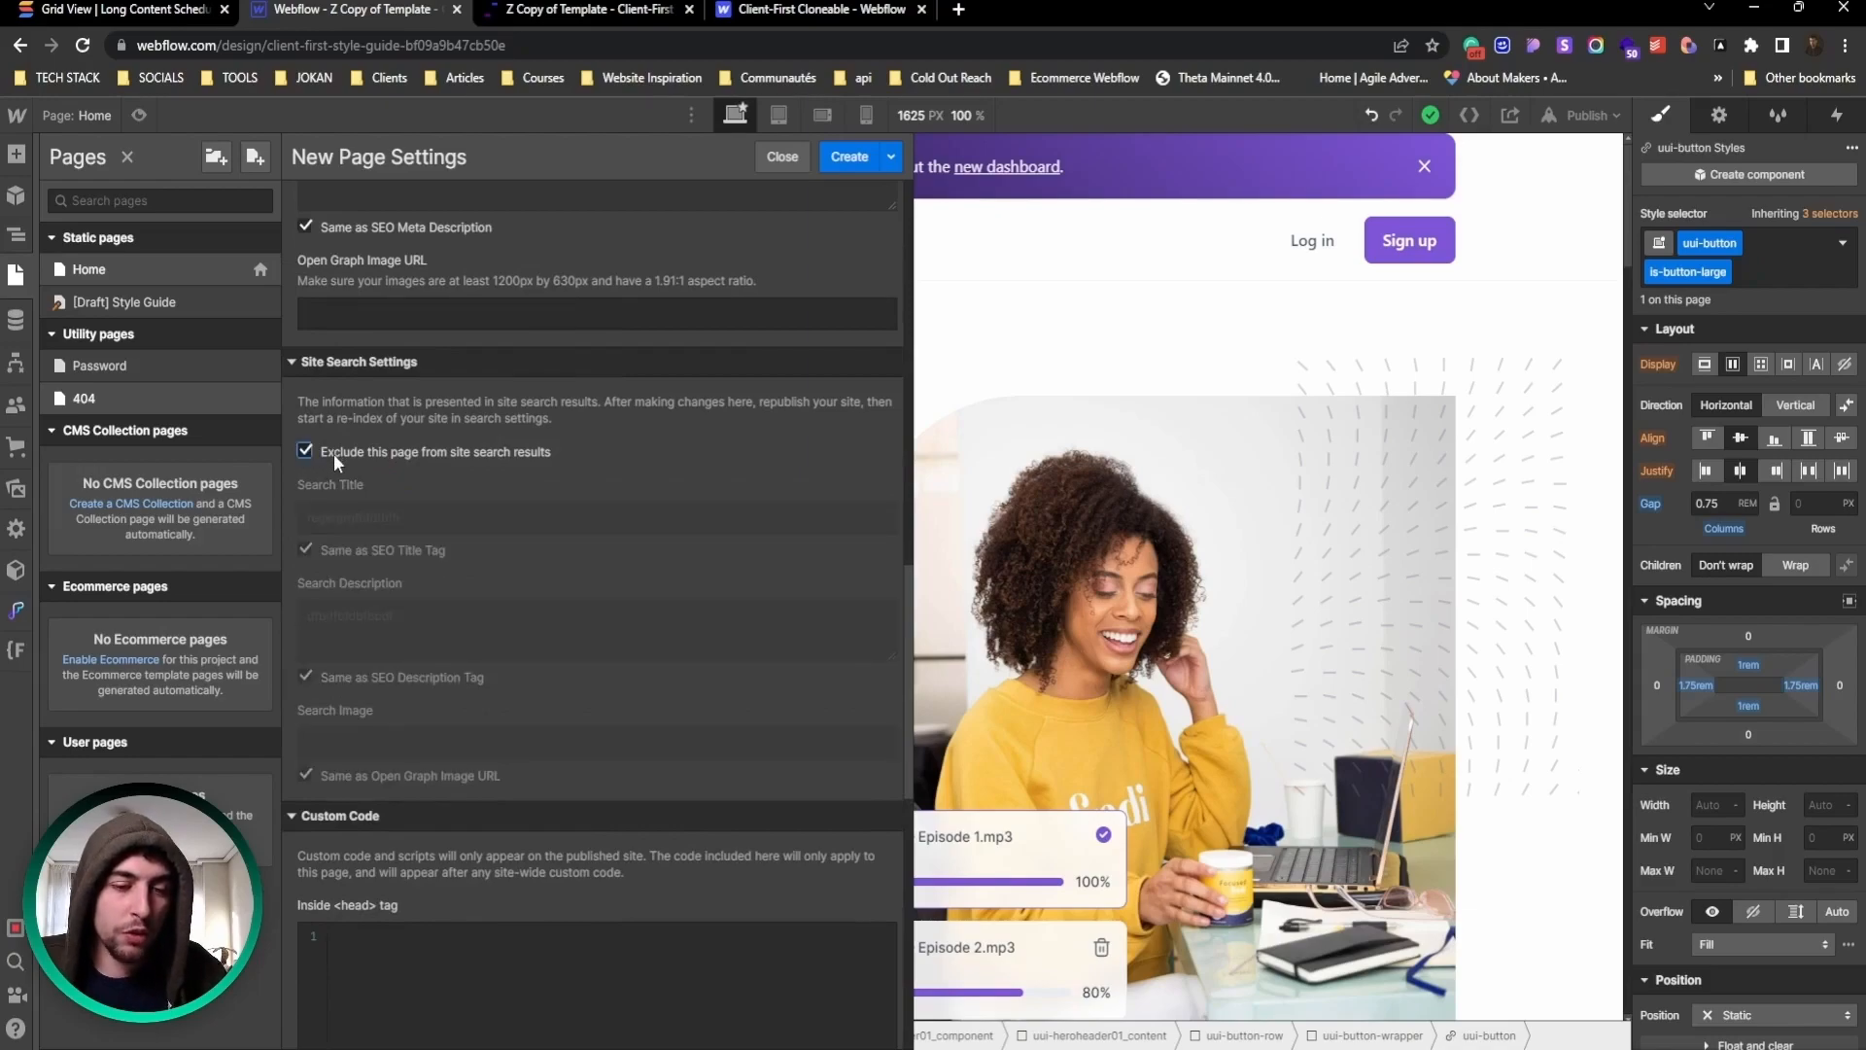
left_click(335, 453)
Step: Examine the new page's custom code areas for the head and body tags and close its settings, discarding the changes
scroll(463, 586, "down", 4)
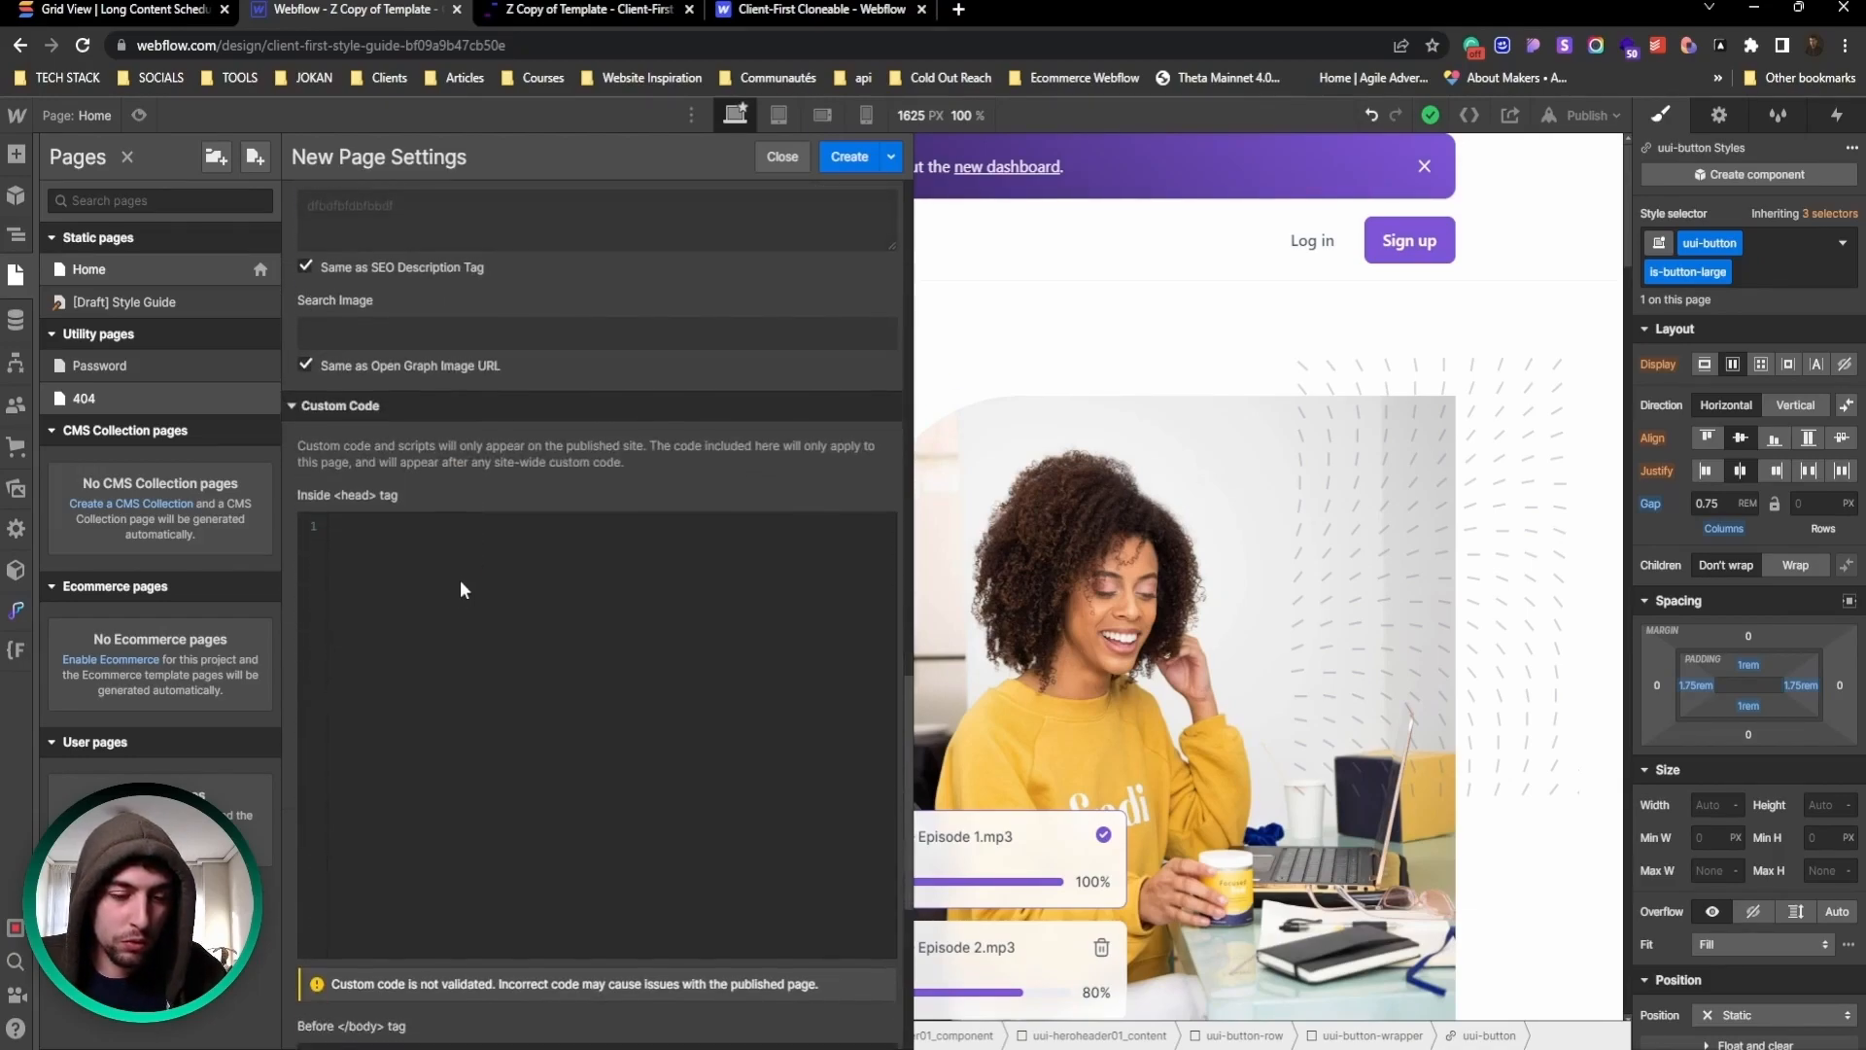
scroll(447, 580, "down", 2)
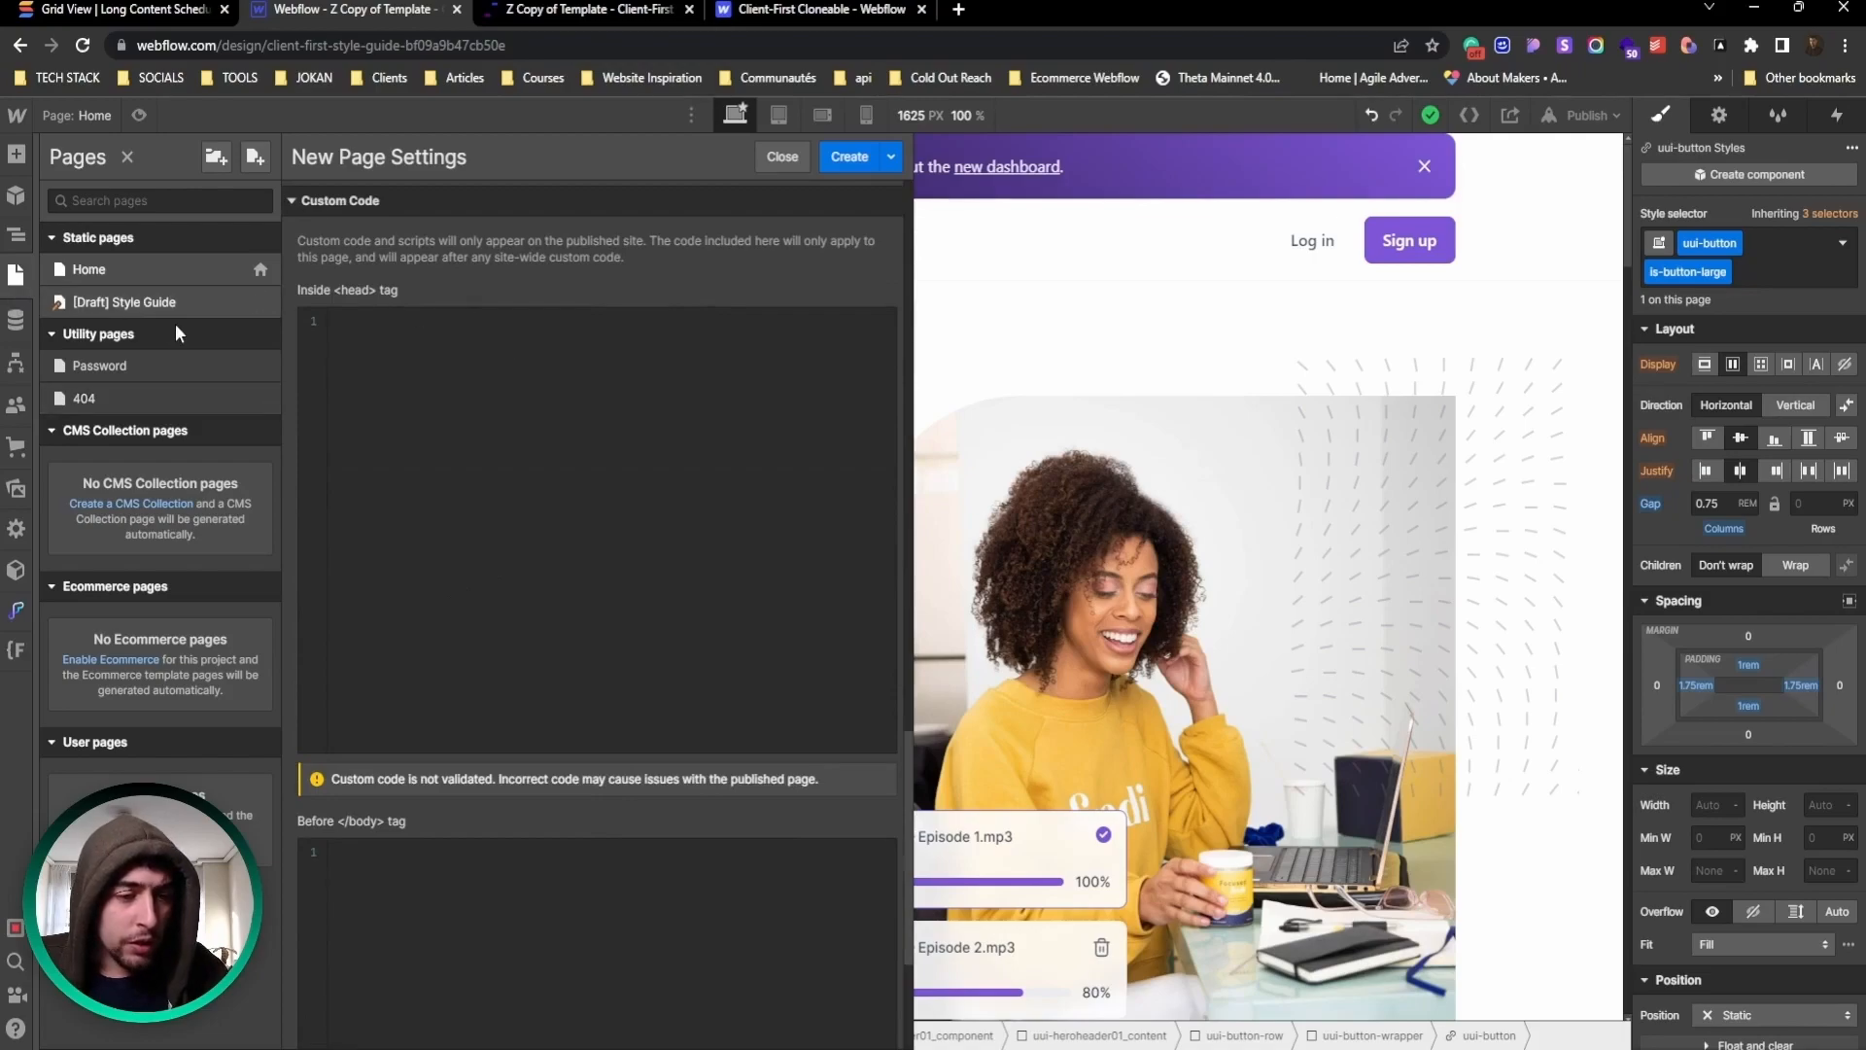
left_click(136, 394)
left_click(1031, 636)
scroll(553, 521, "down", 2)
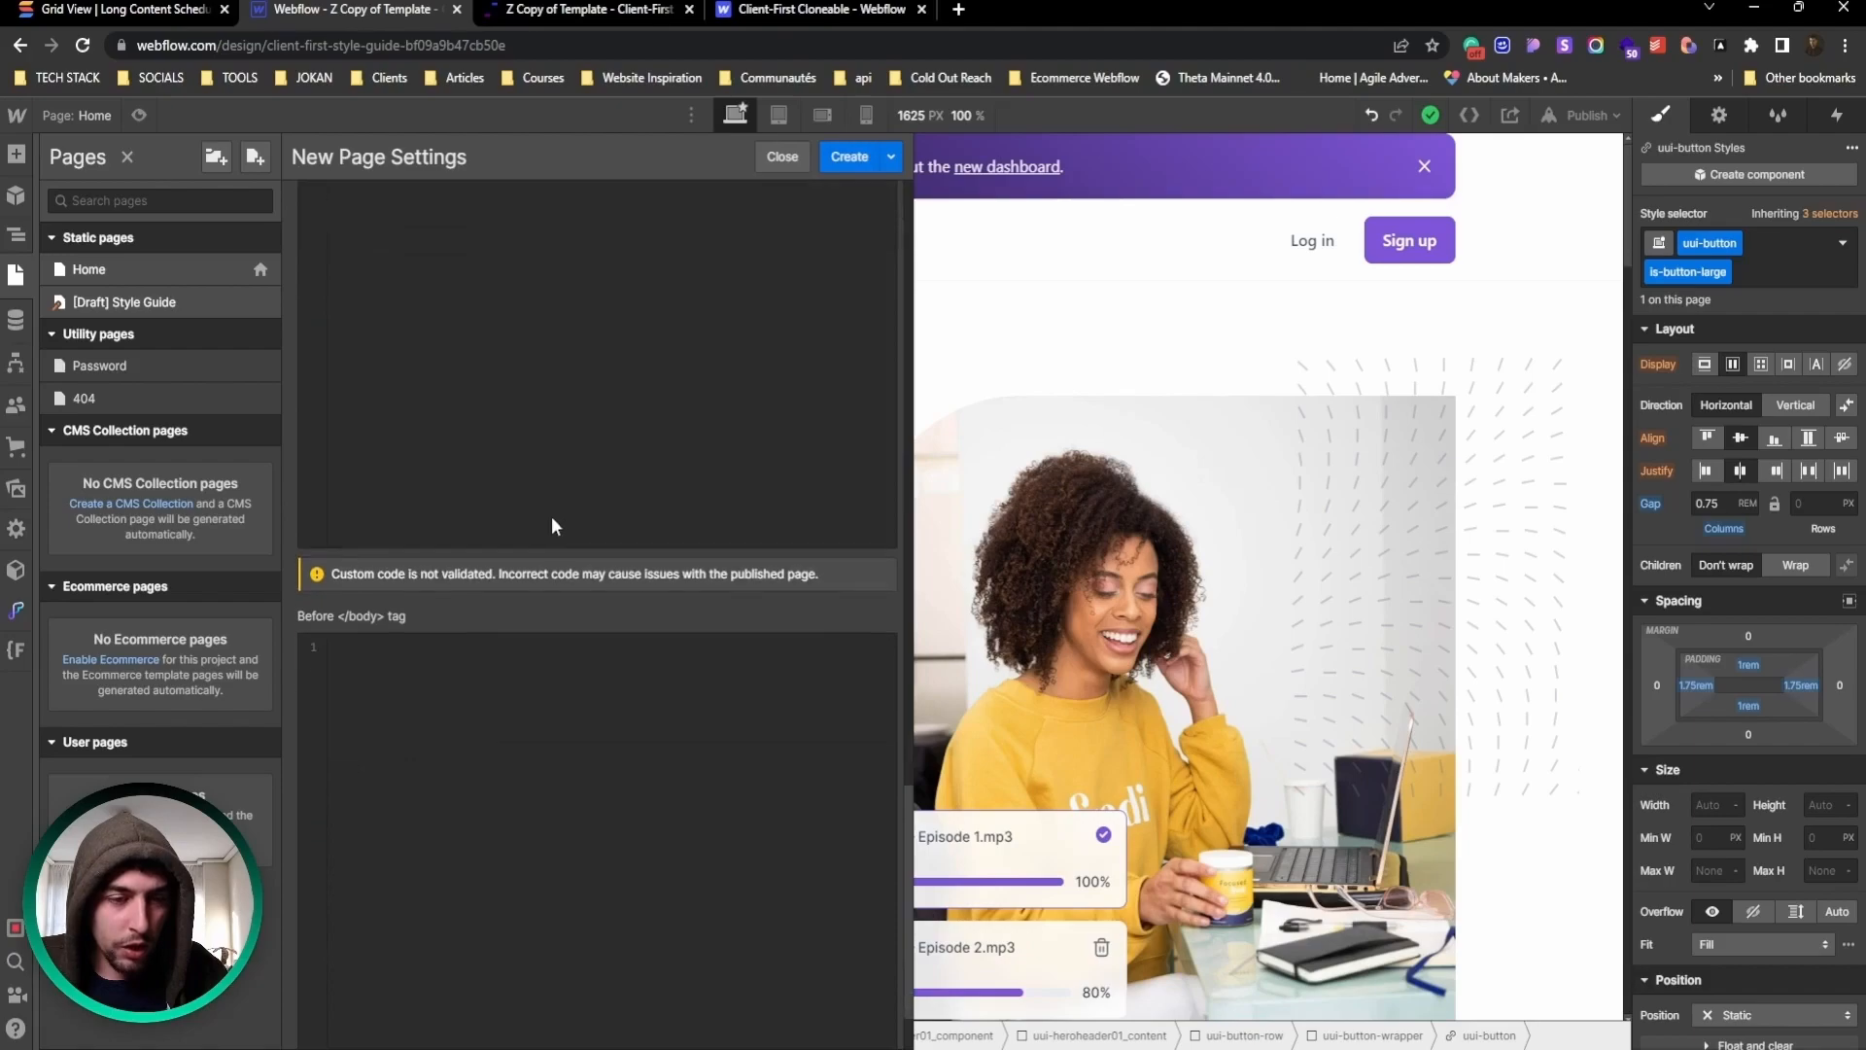
scroll(534, 482, "up", 4)
scroll(523, 492, "down", 5)
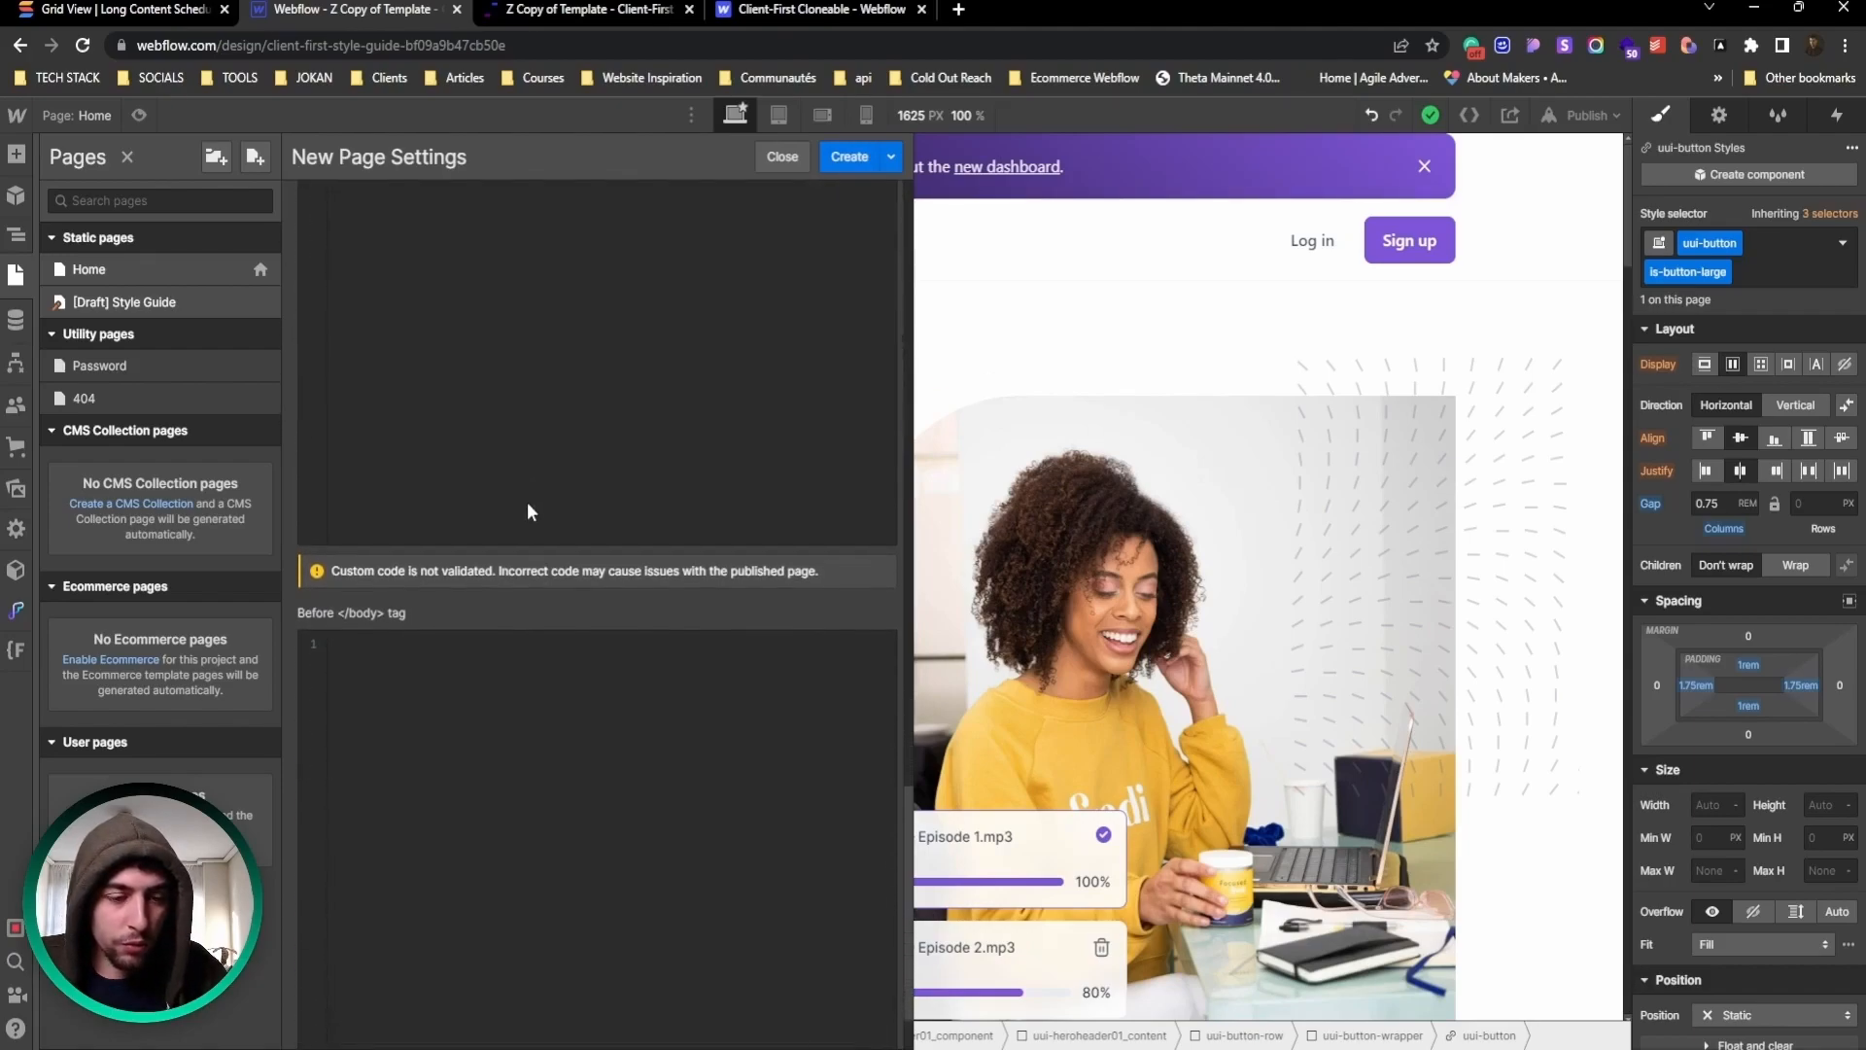
scroll(726, 305, "up", 2)
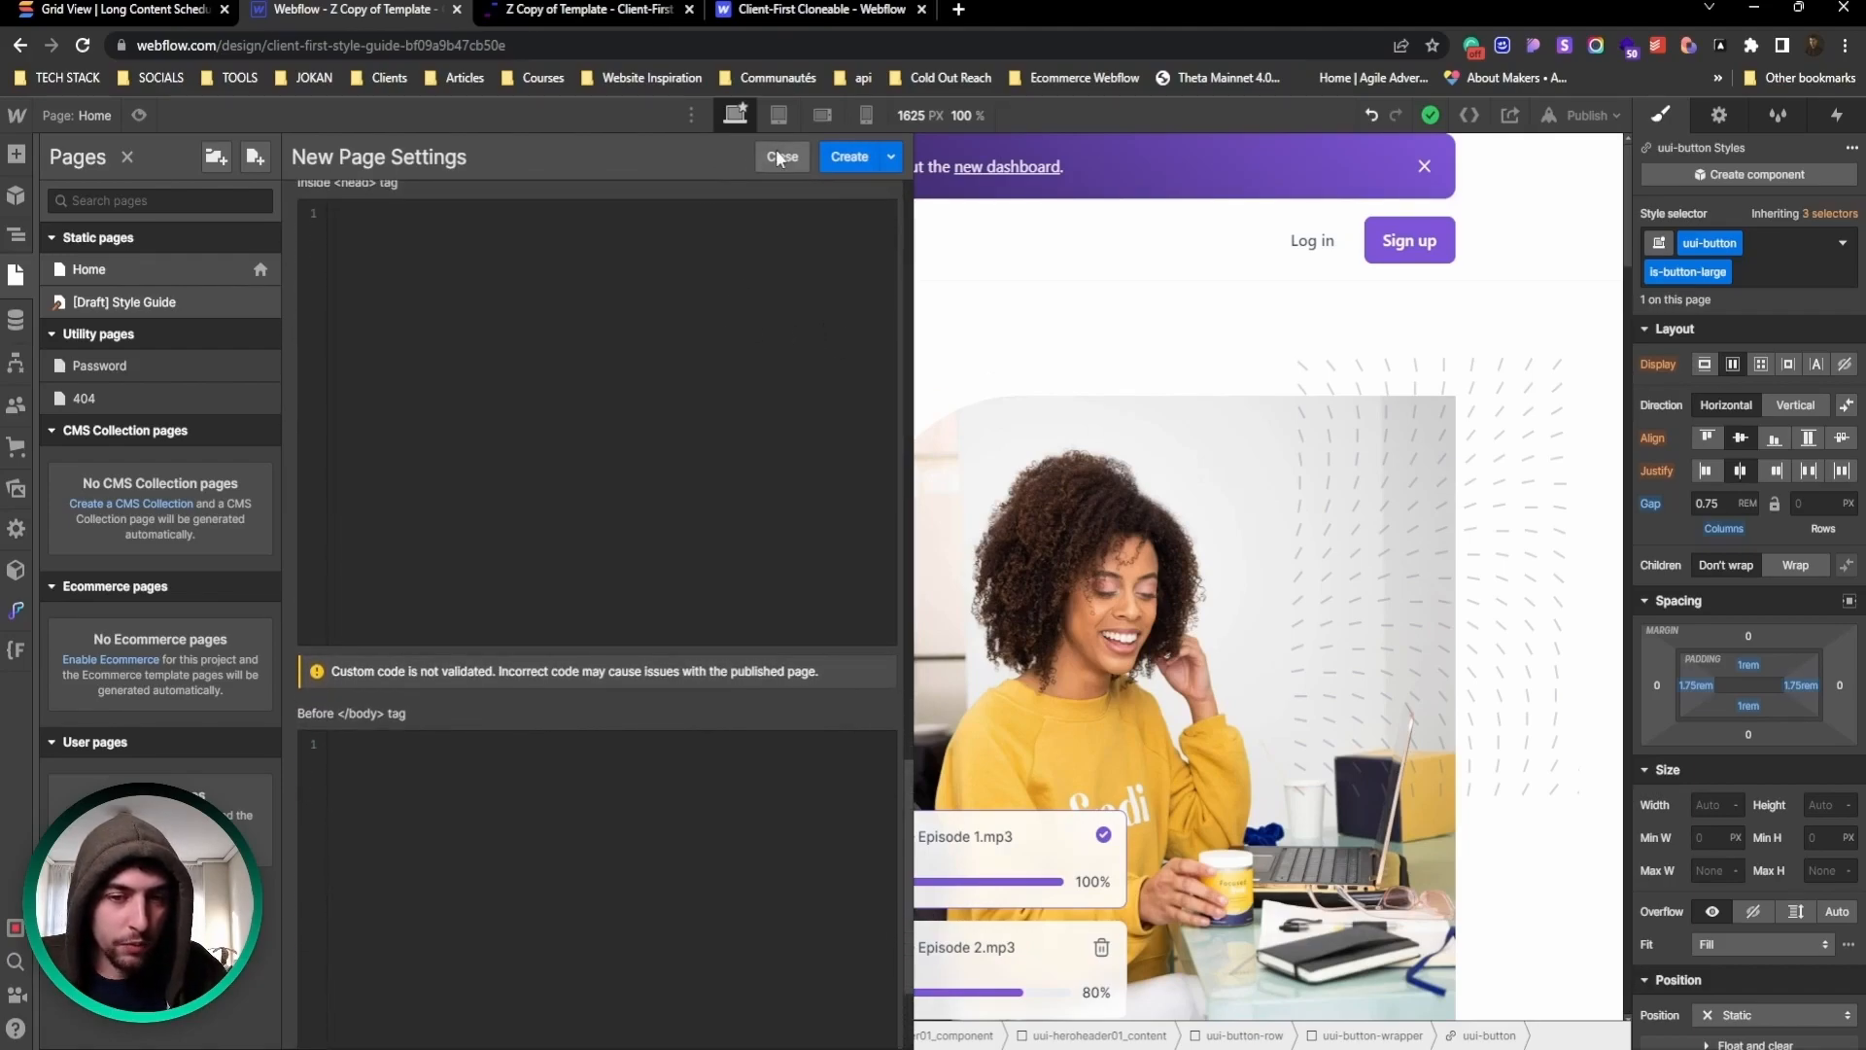
left_click(771, 159)
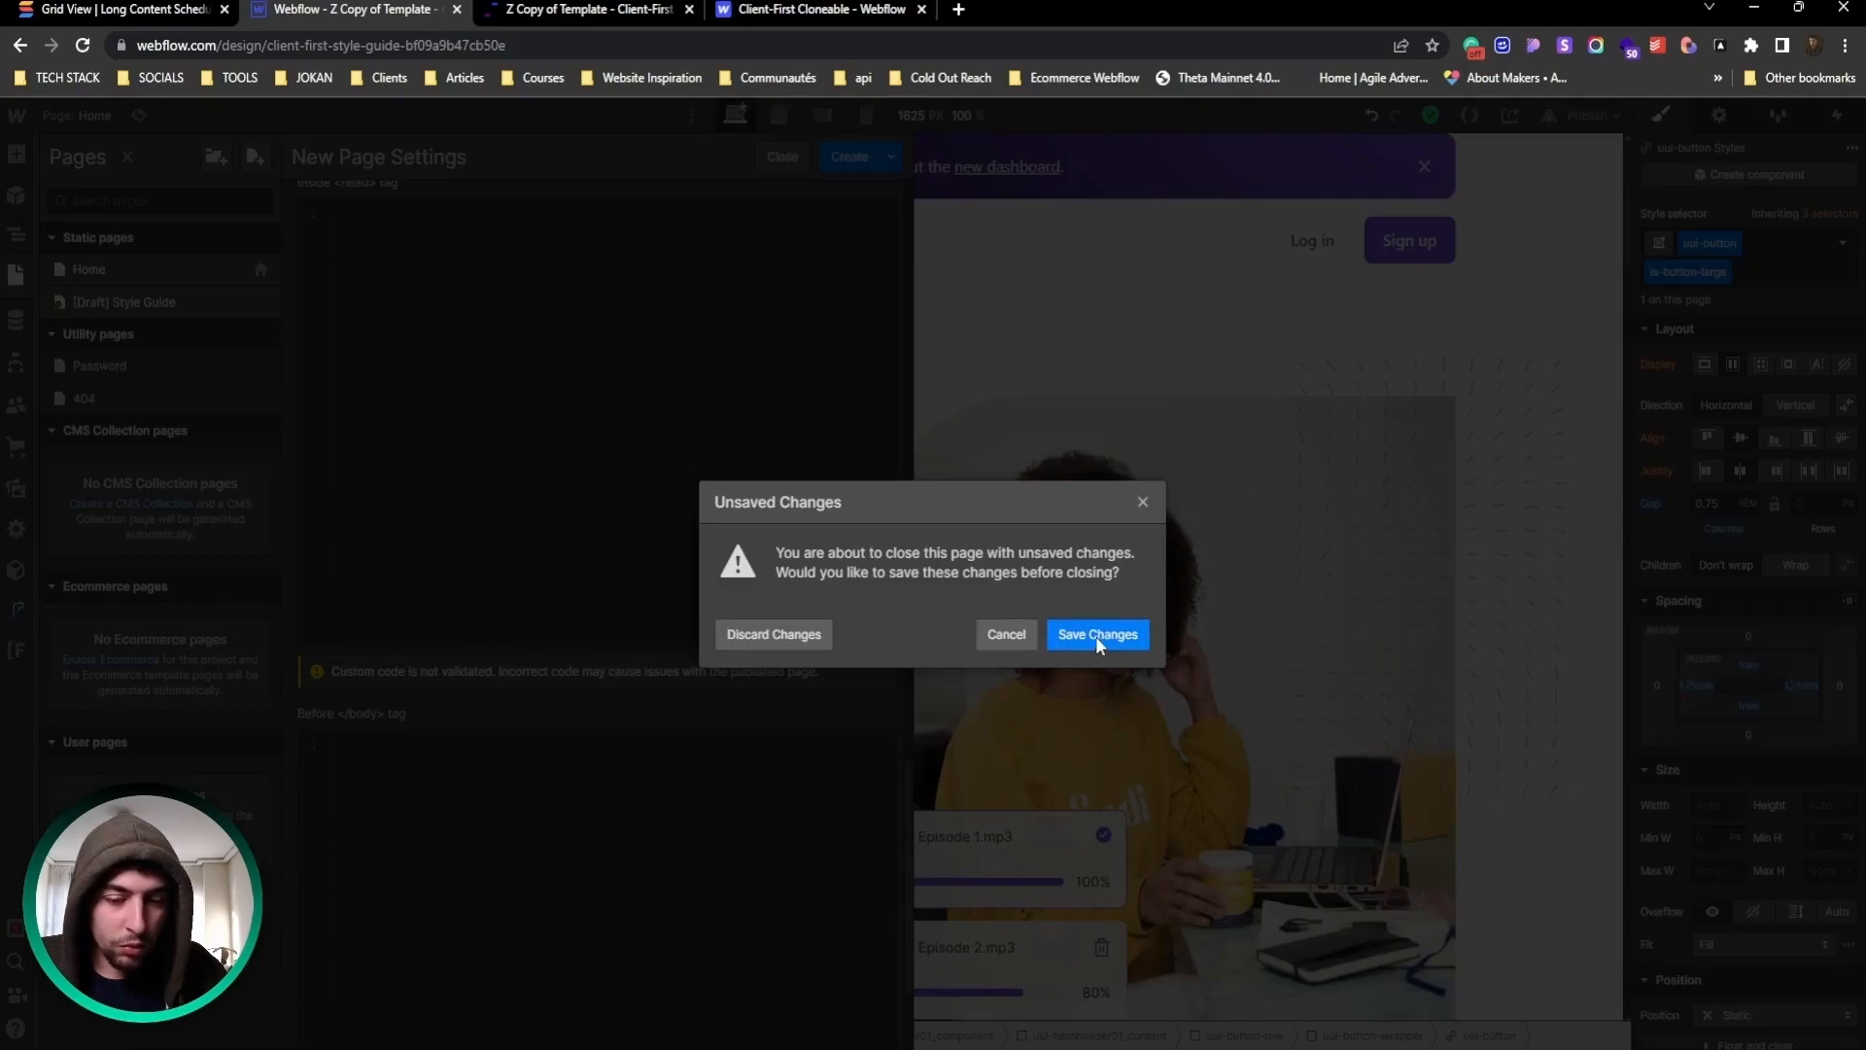
left_click(792, 634)
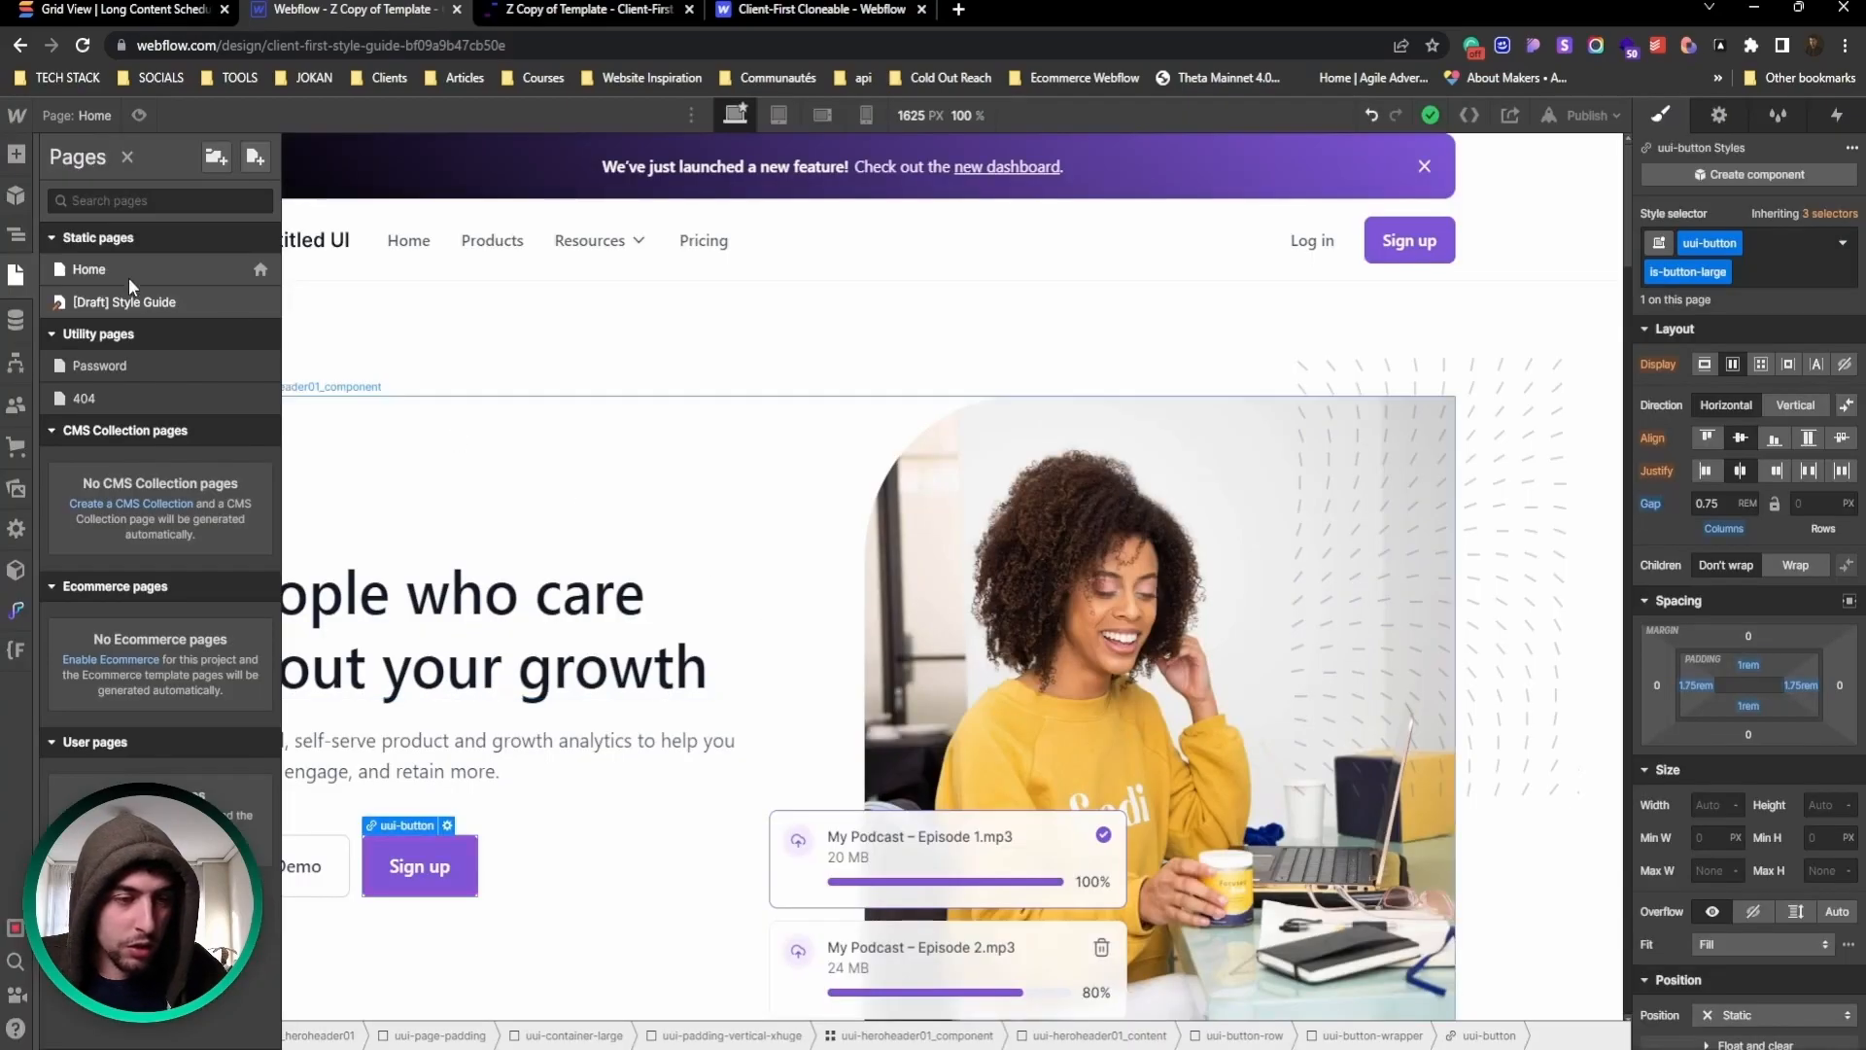
Step: Duplicate the Home page from its settings, keeping the default name and slug, and open the duplicate
mouse_move(206, 269)
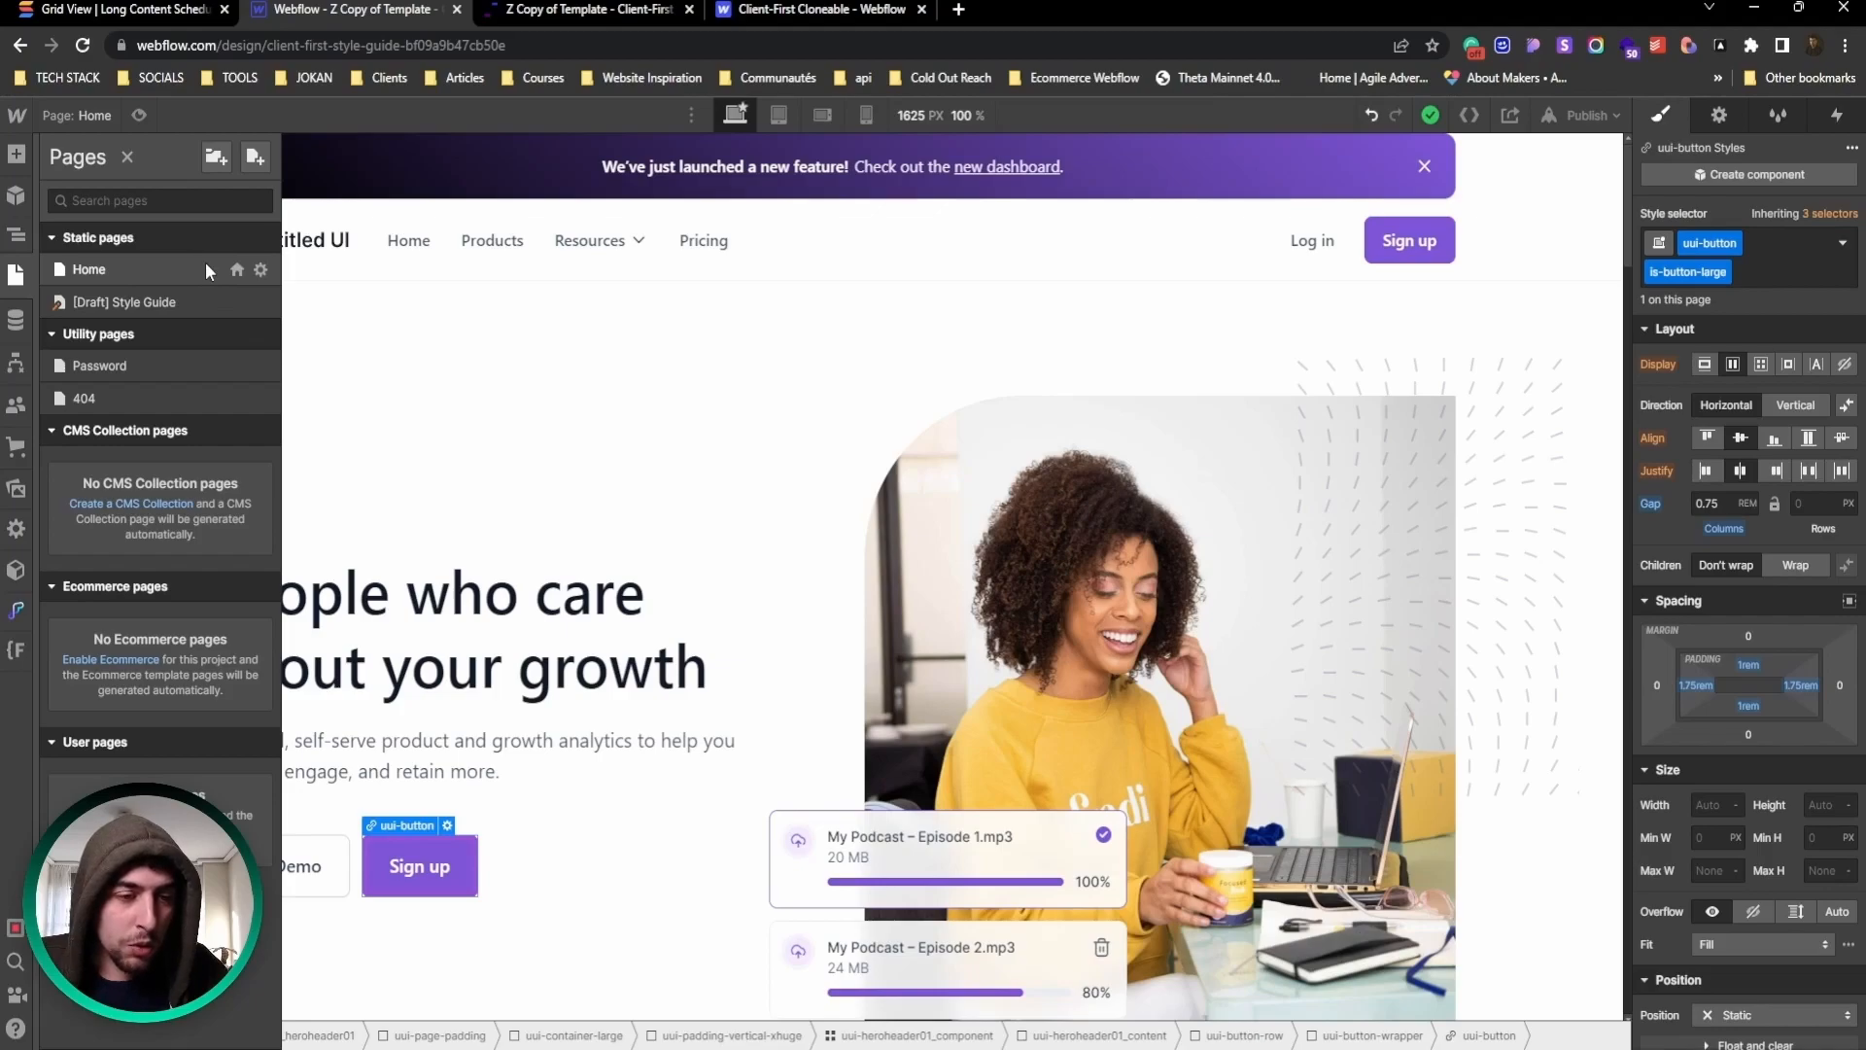
left_click(261, 269)
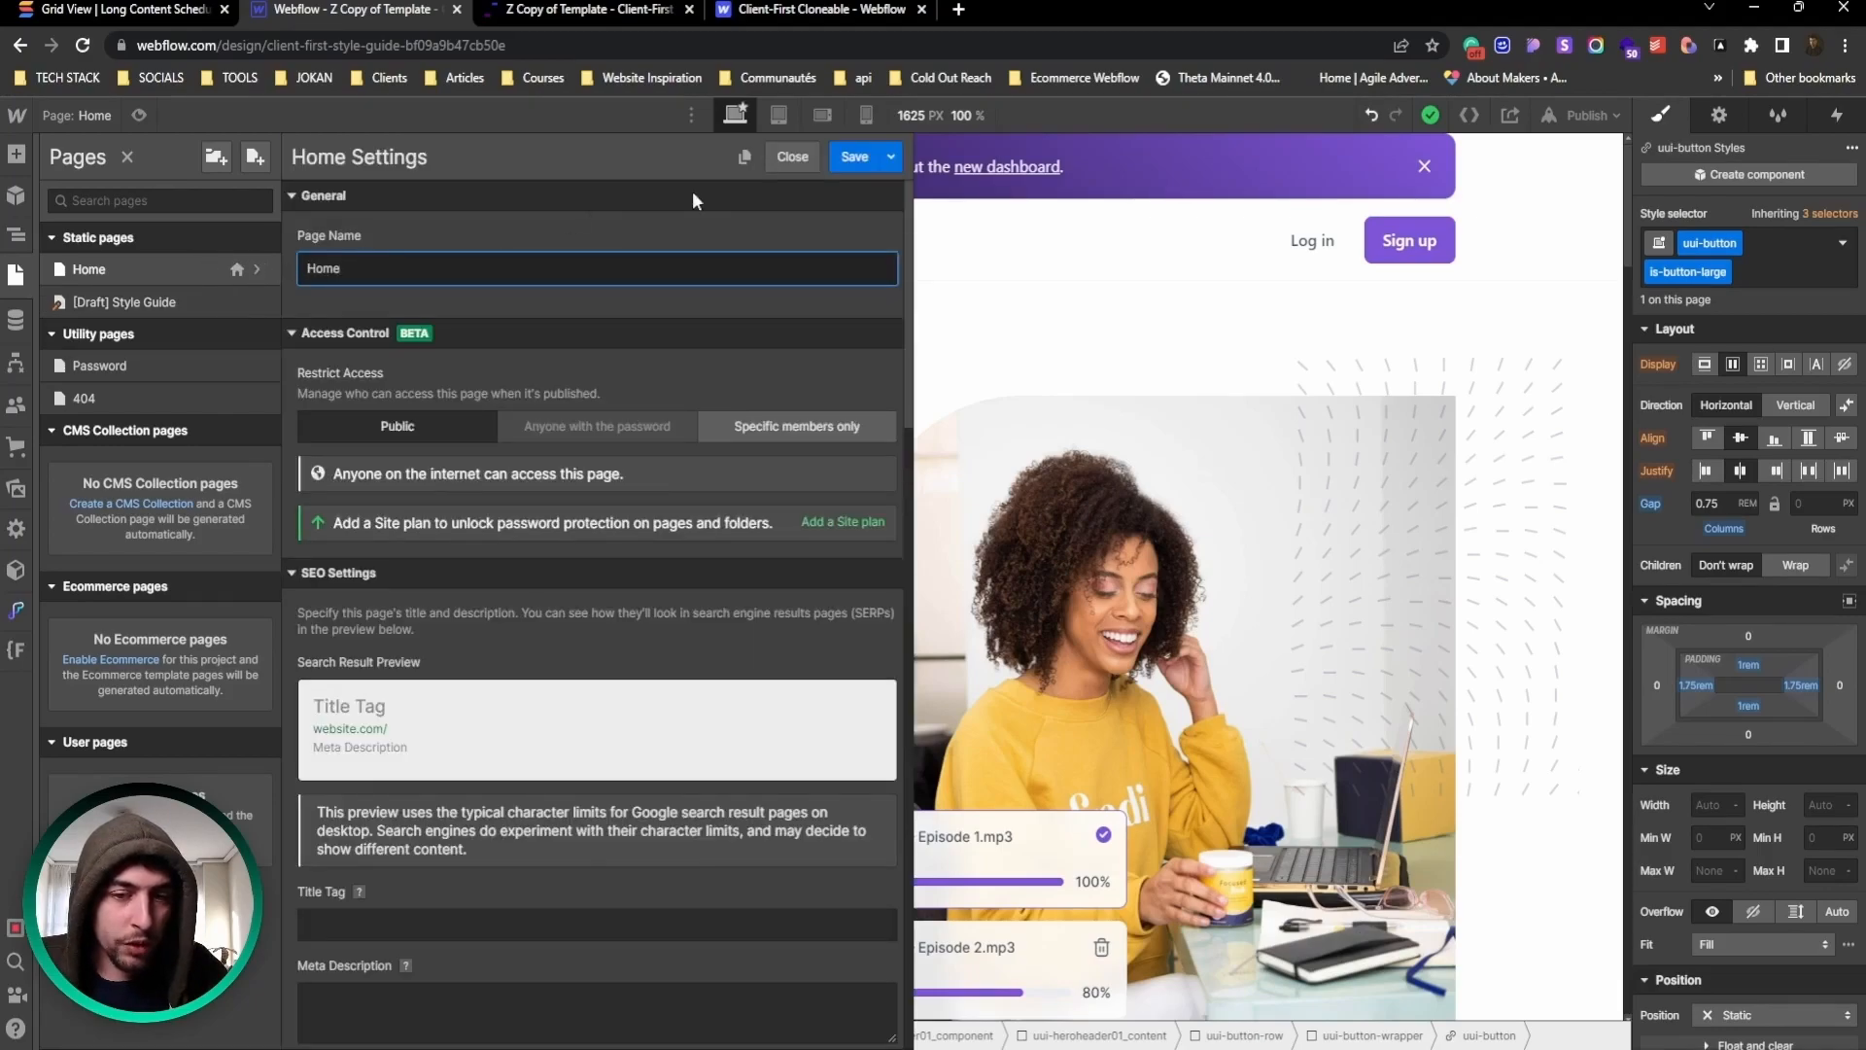
left_click(746, 158)
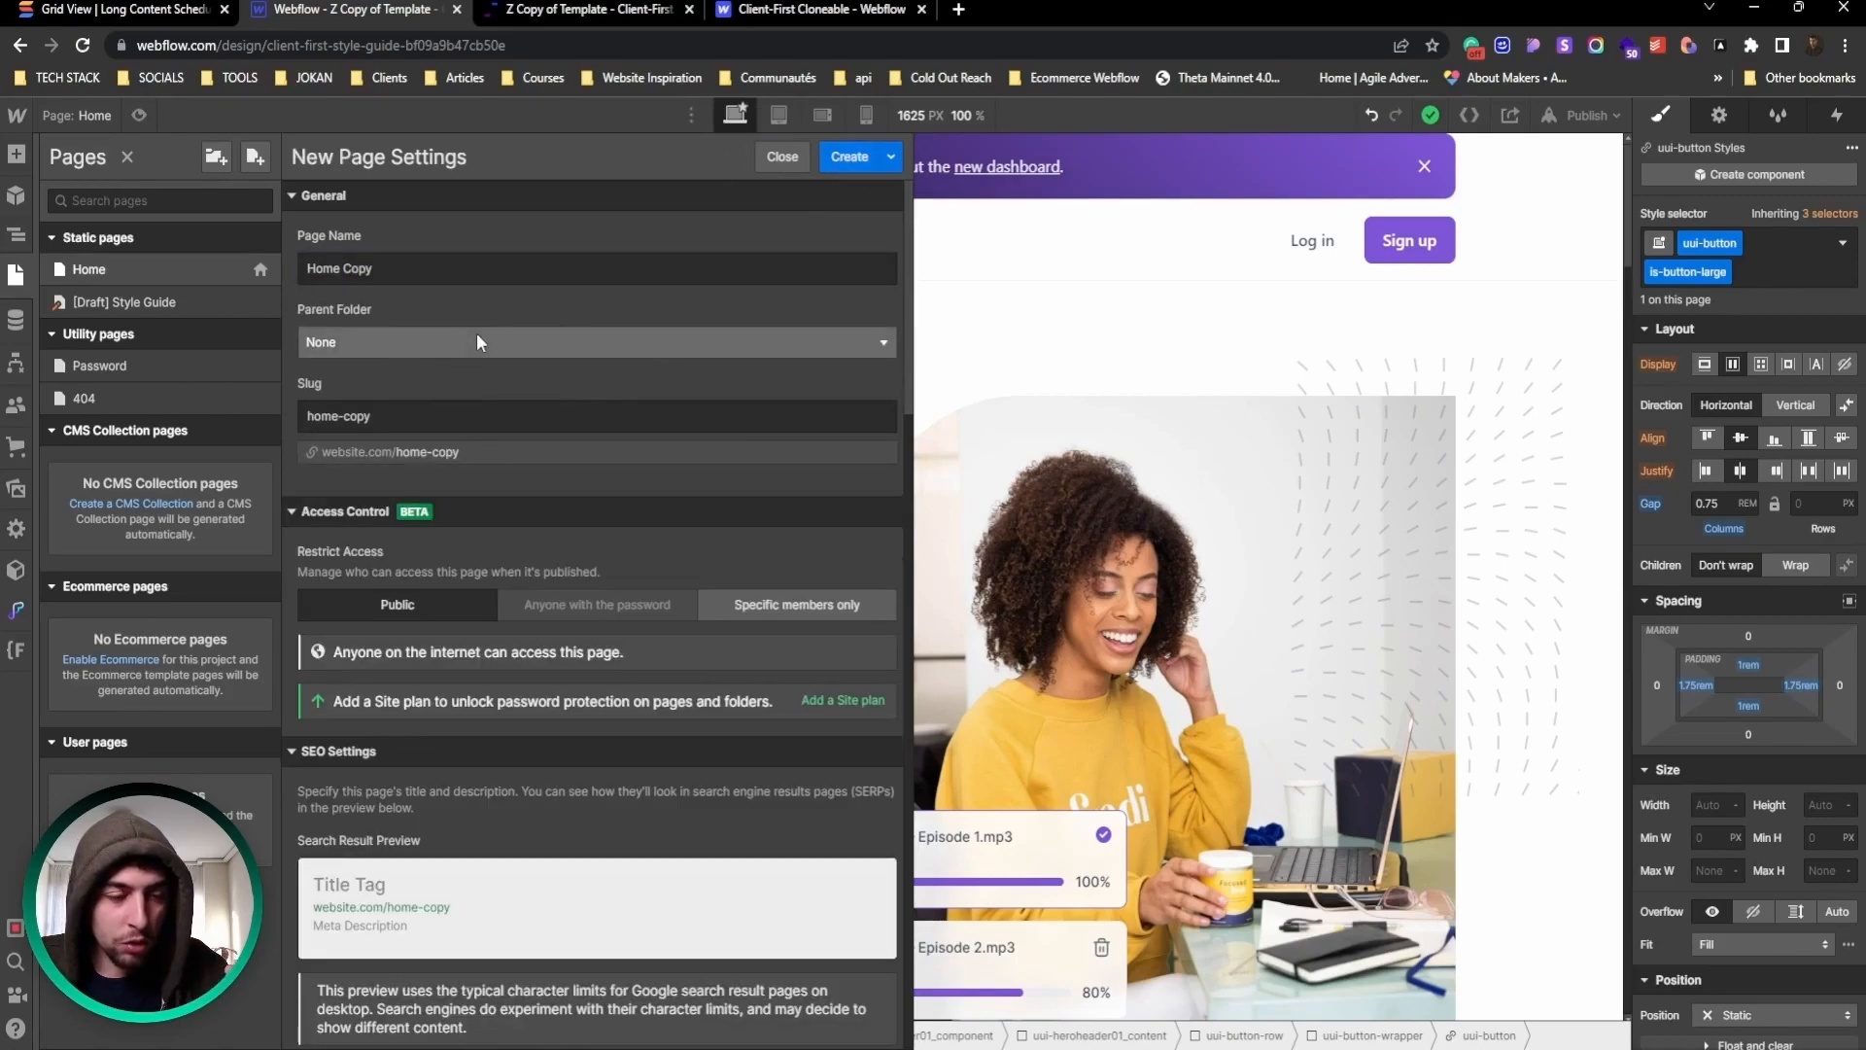
key("Return")
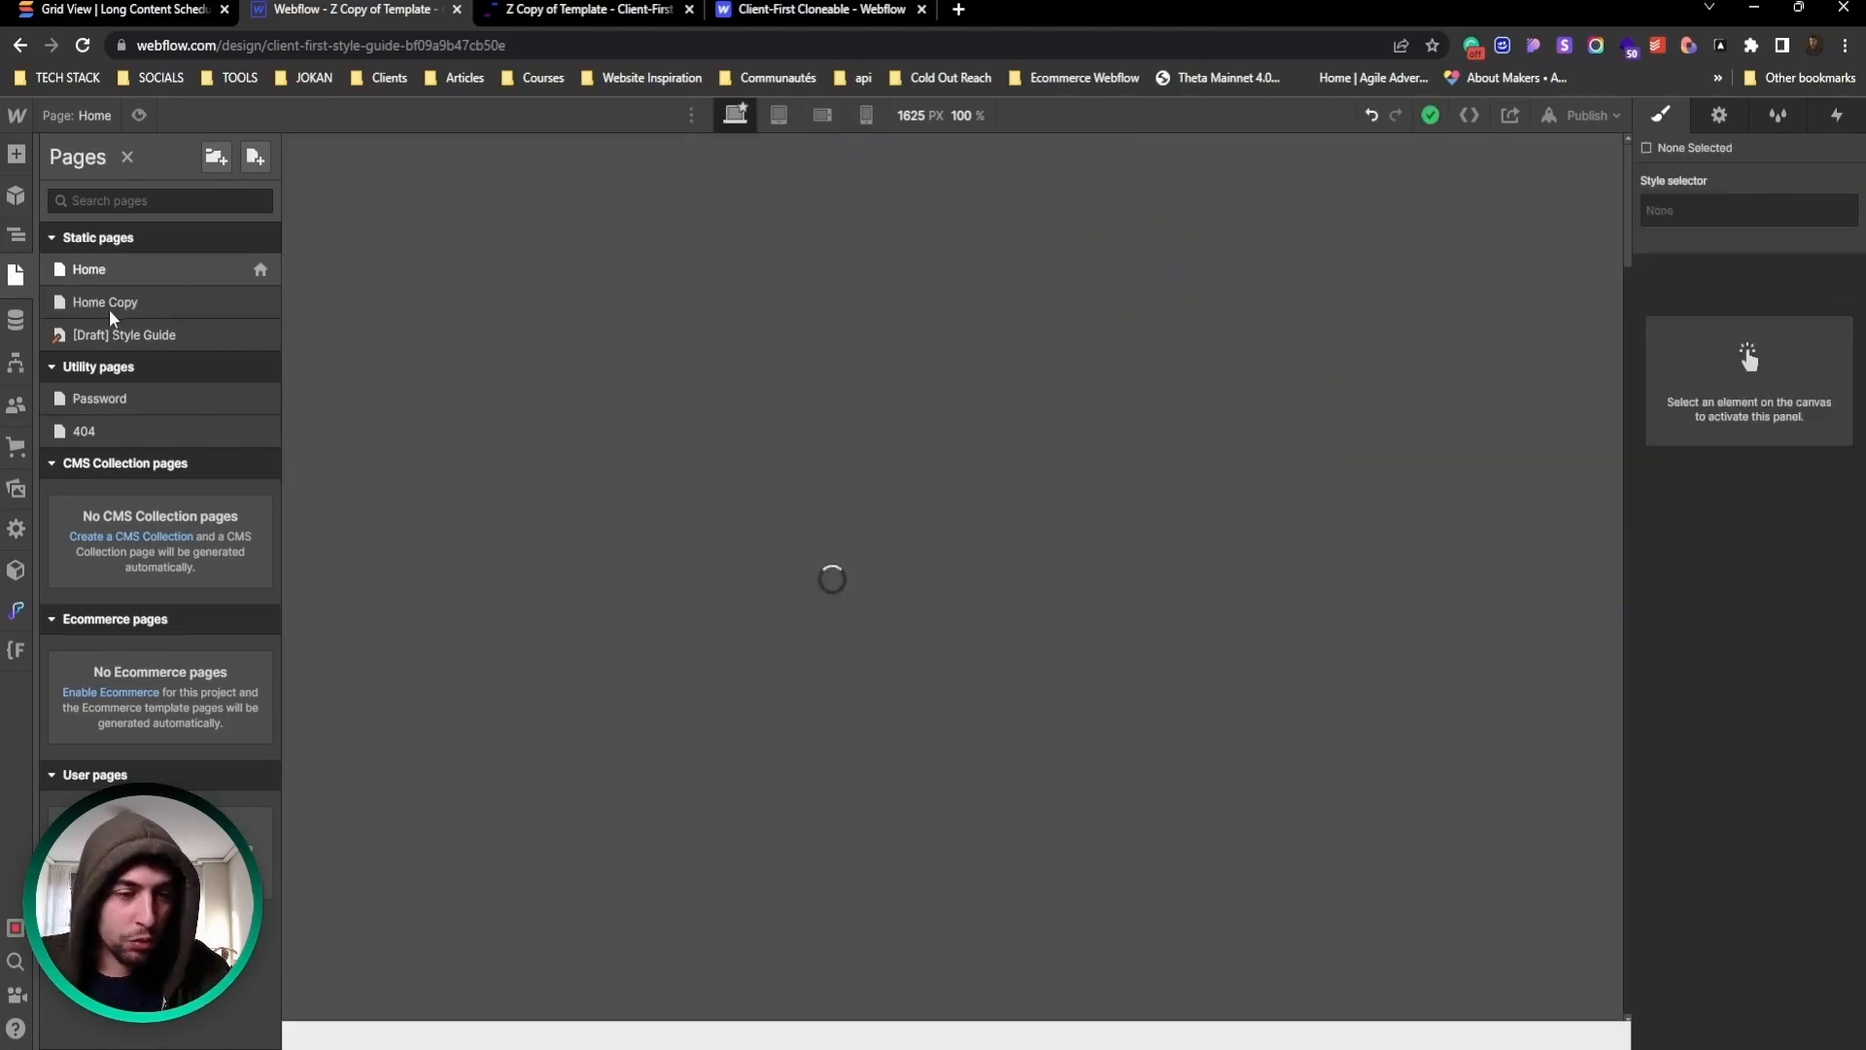
left_click(111, 306)
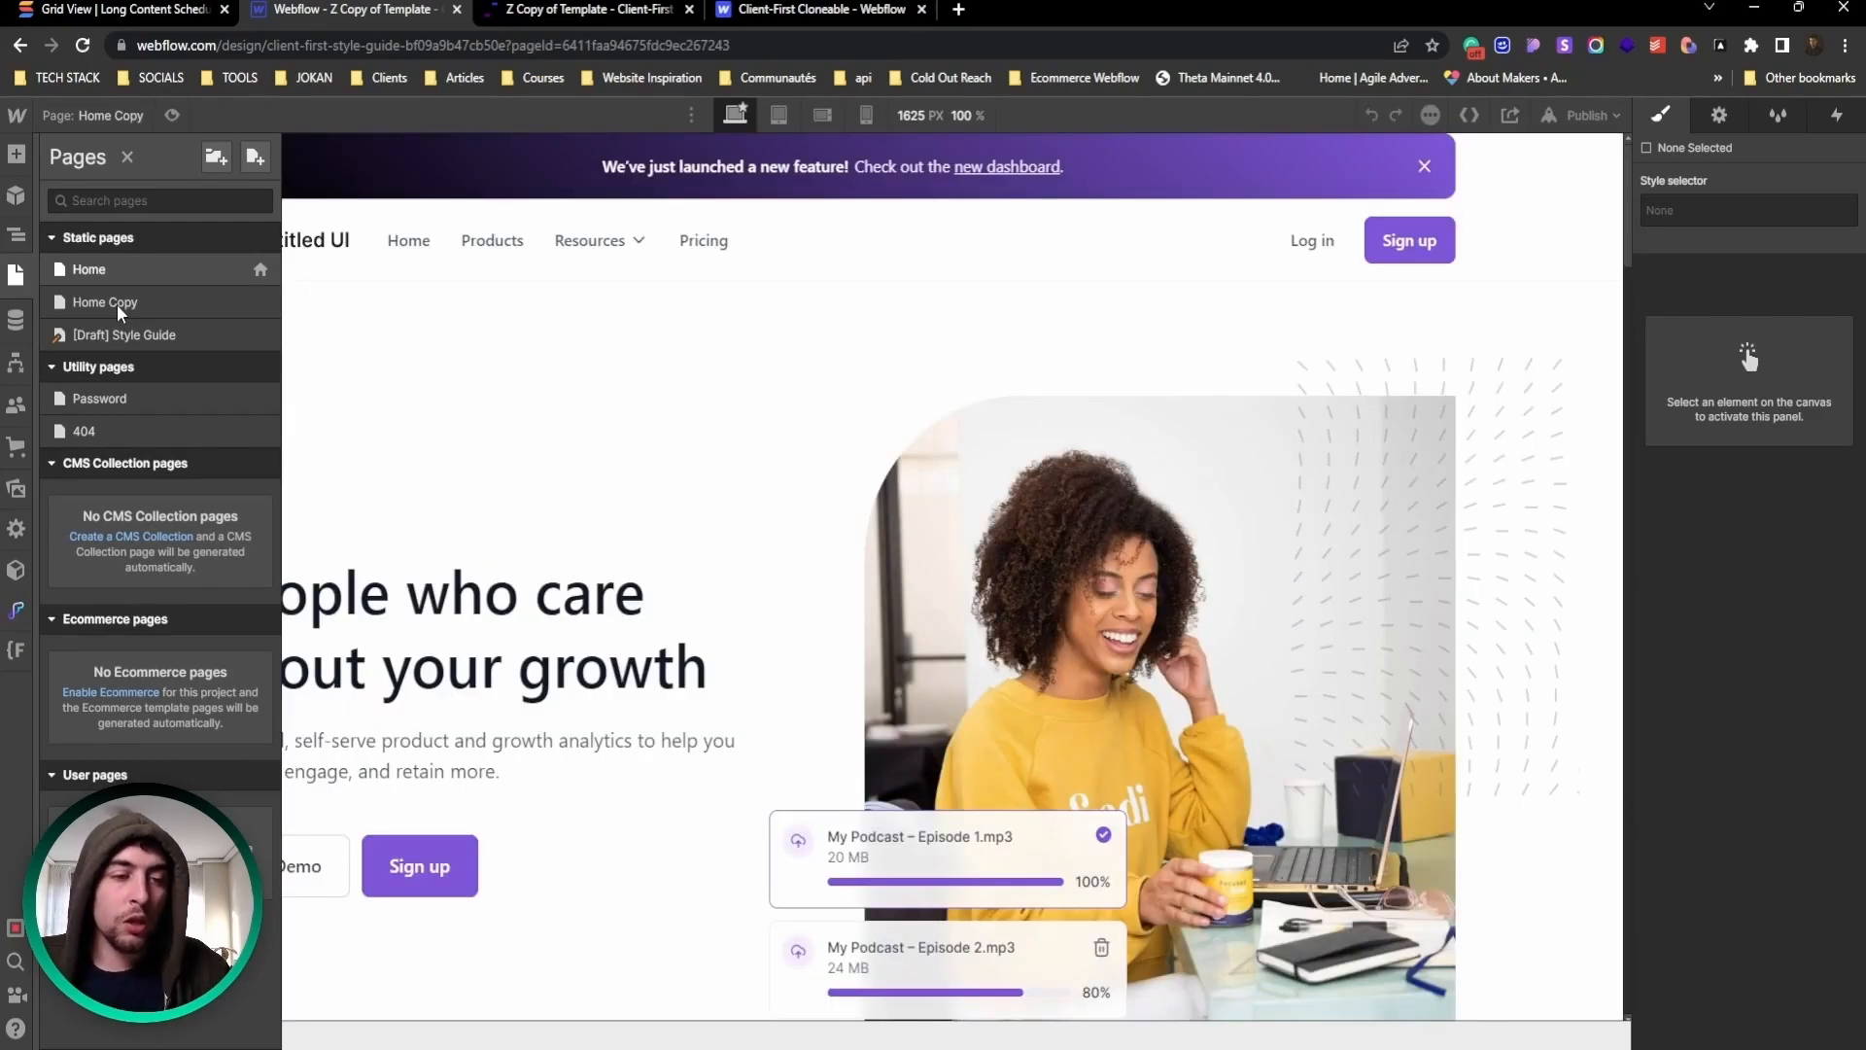
Step: Open the 404 utility page and check its layout at the tablet, both mobile and desktop breakpoints
left_click(17, 280)
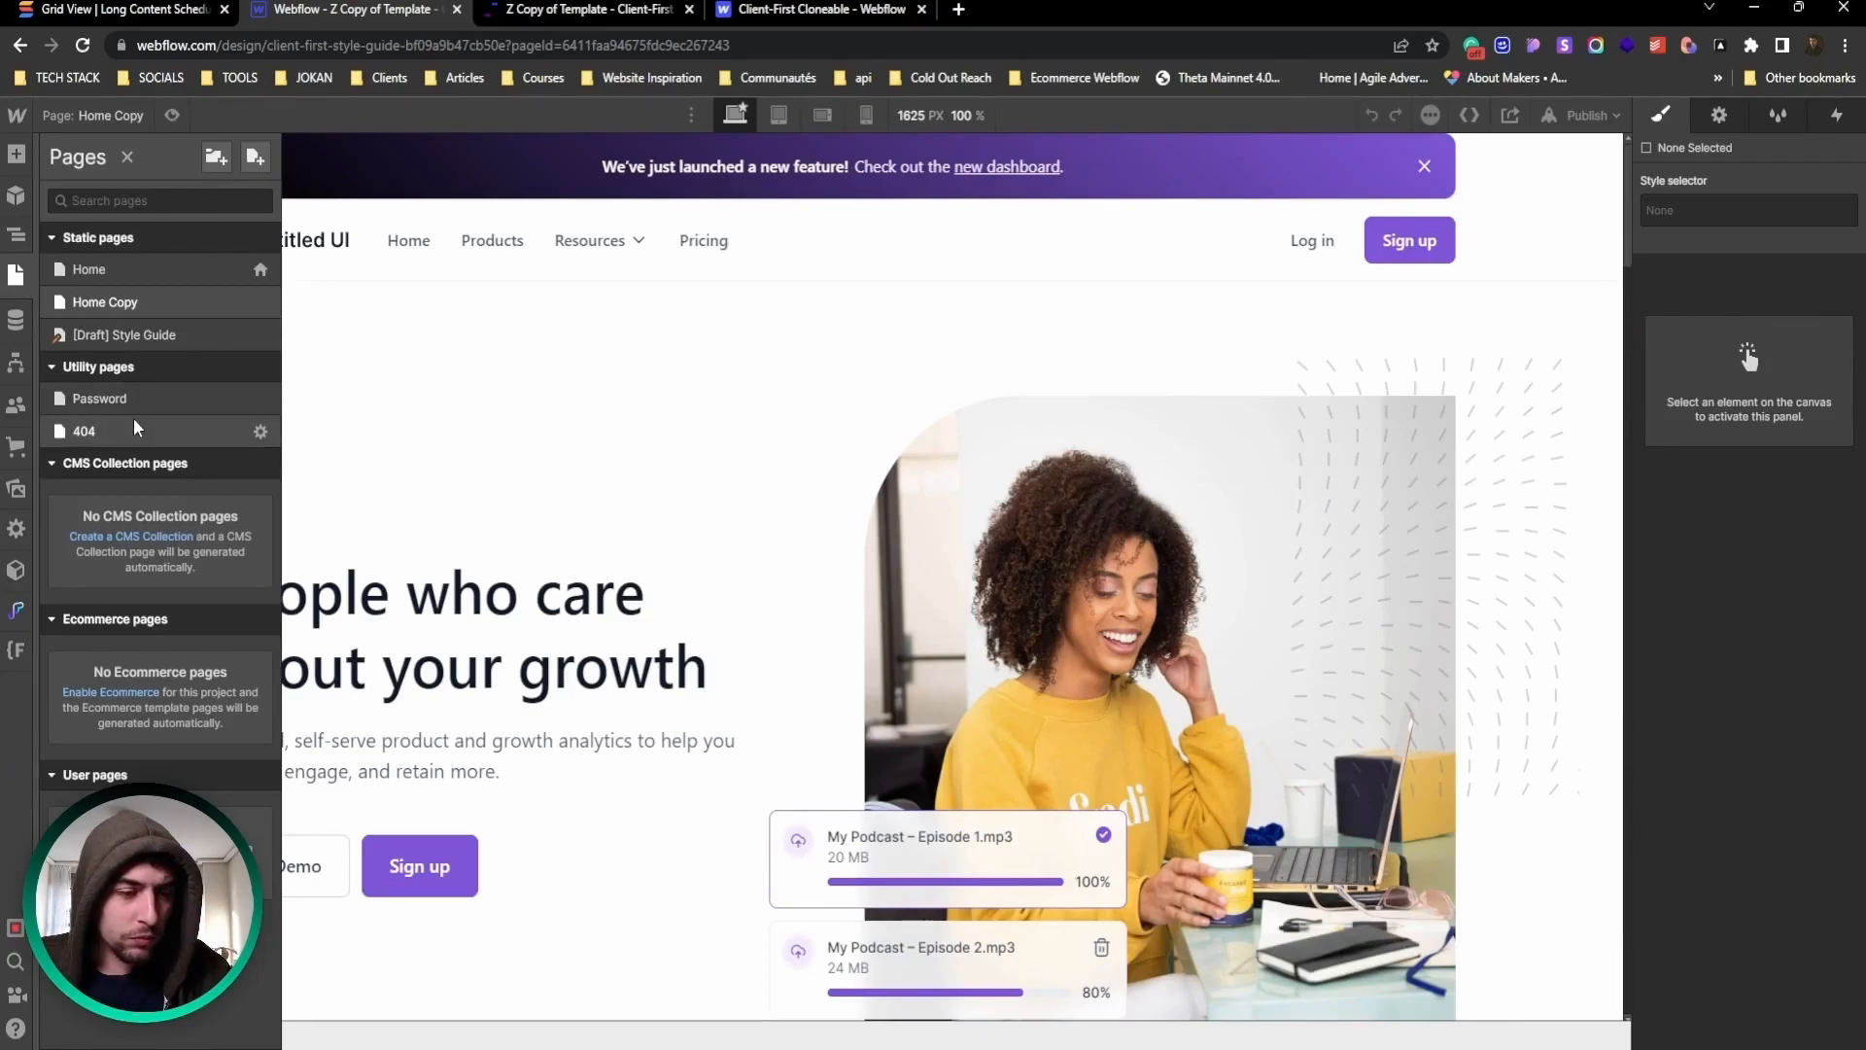
left_click(97, 431)
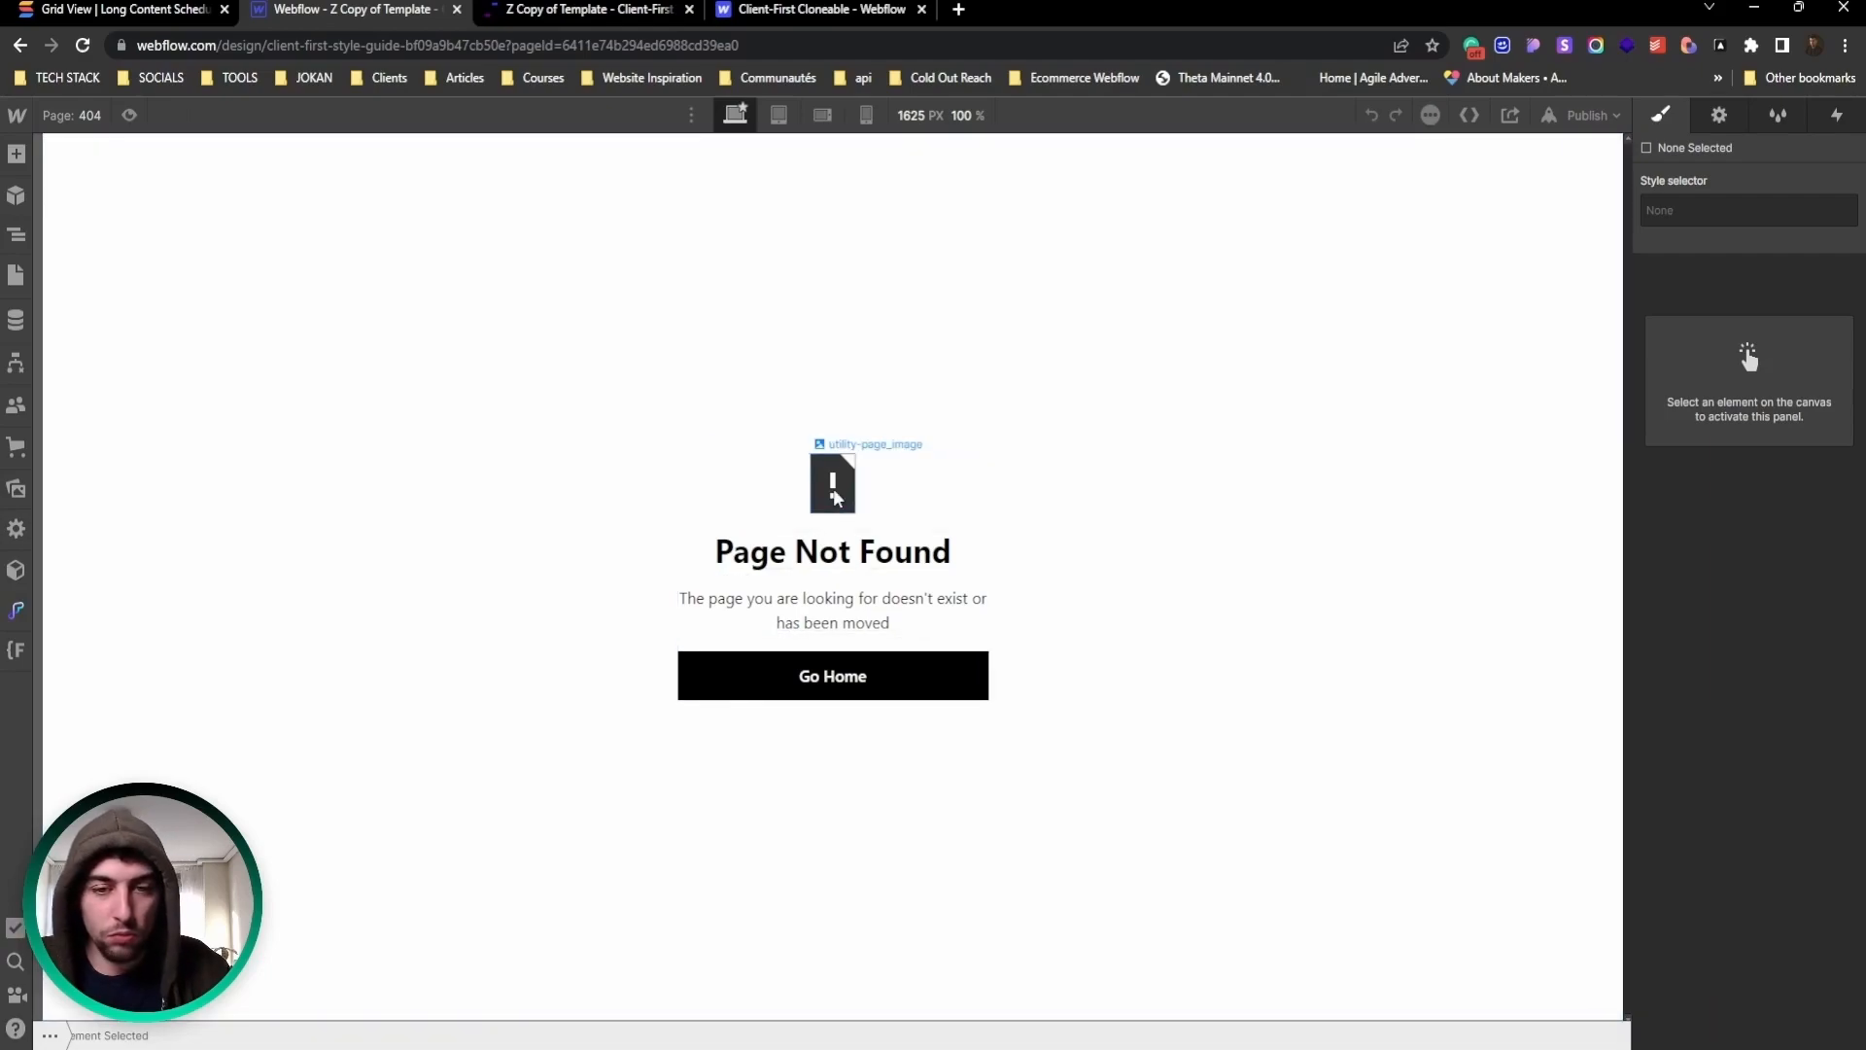
left_click(778, 115)
left_click(822, 115)
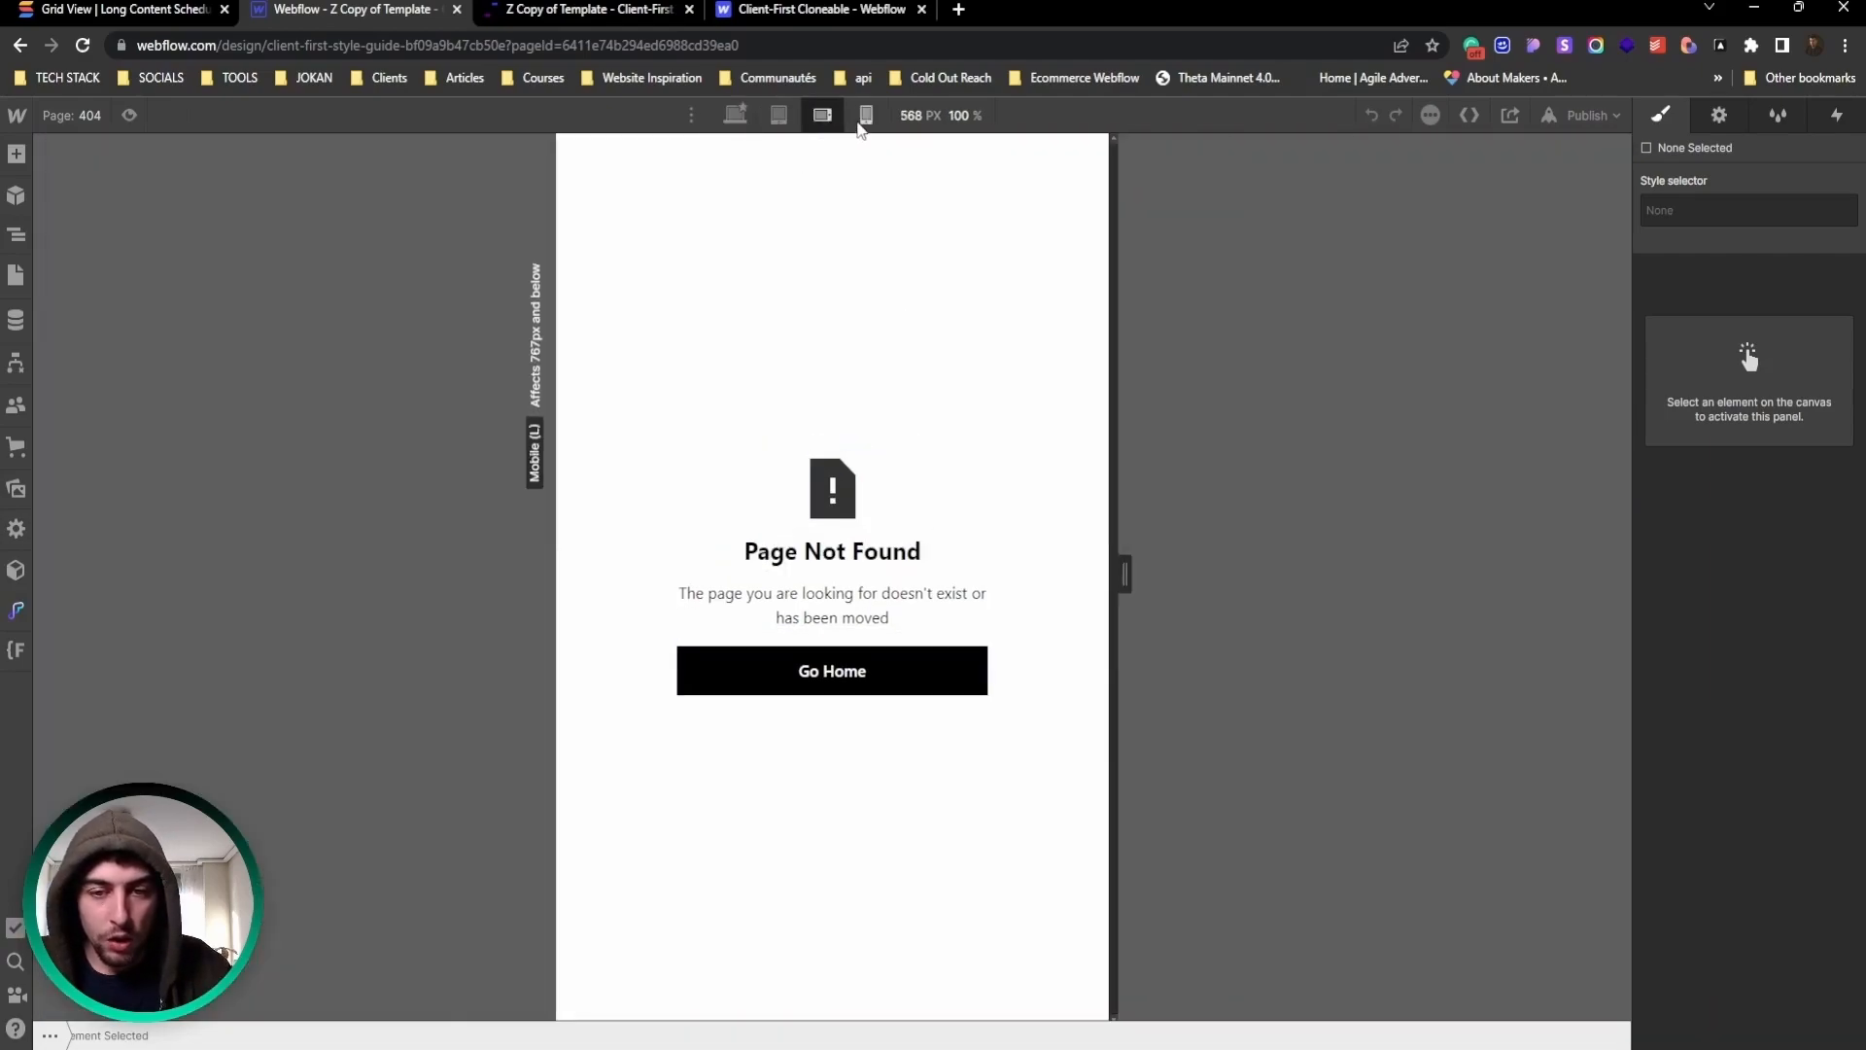
left_click(866, 115)
left_click(779, 115)
left_click(737, 114)
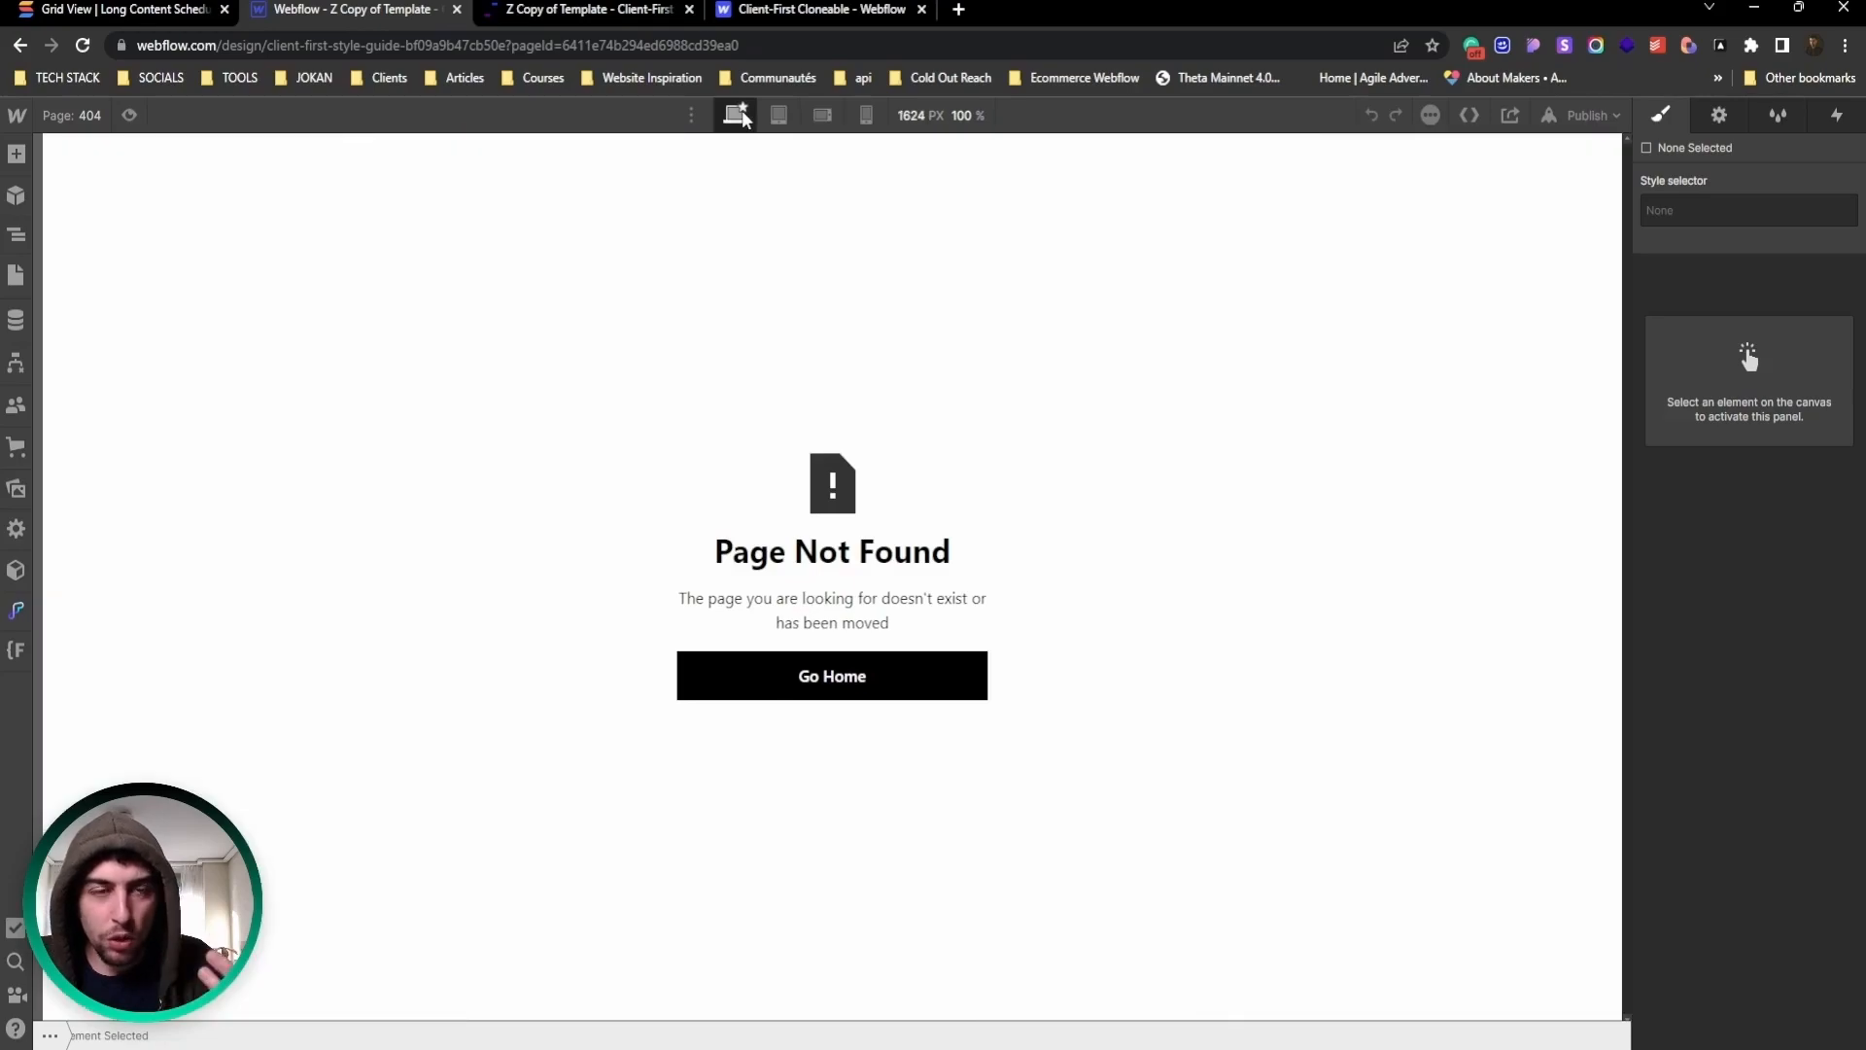
Step: Review the site's page list and the CMS Collections area
left_click(17, 277)
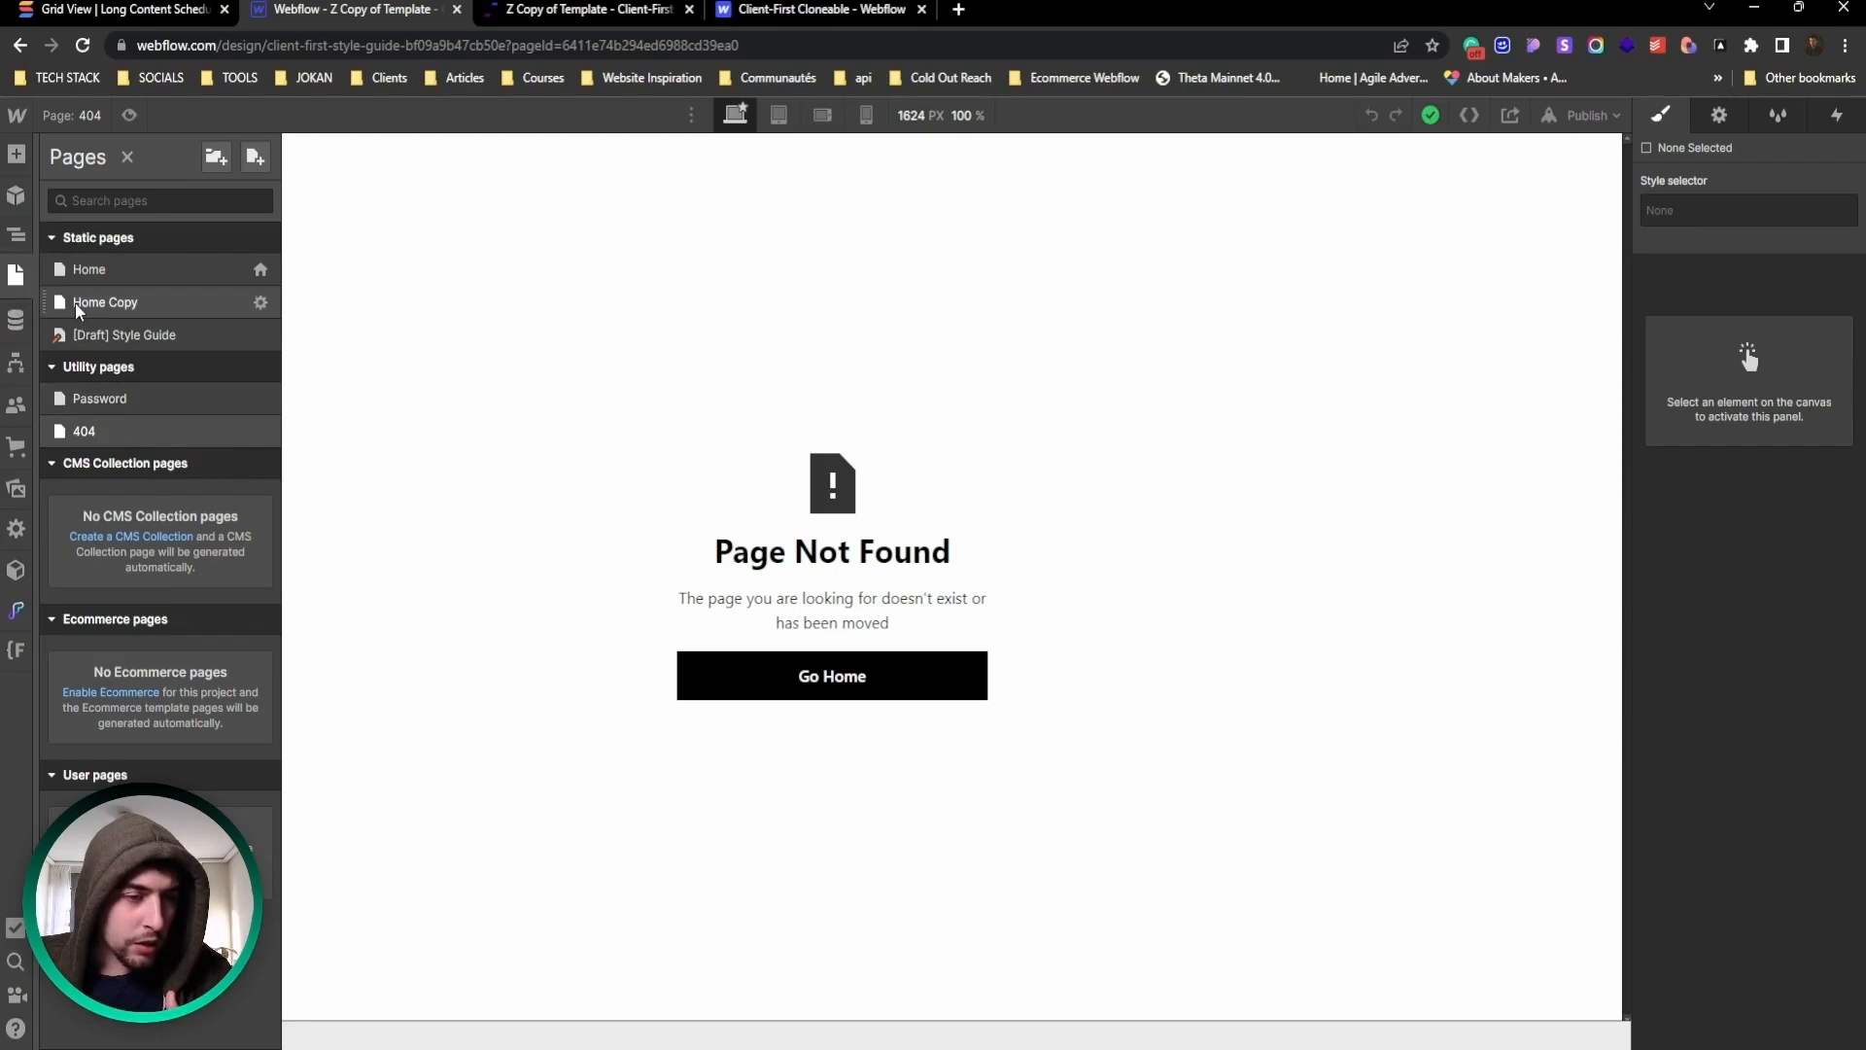
left_click(16, 277)
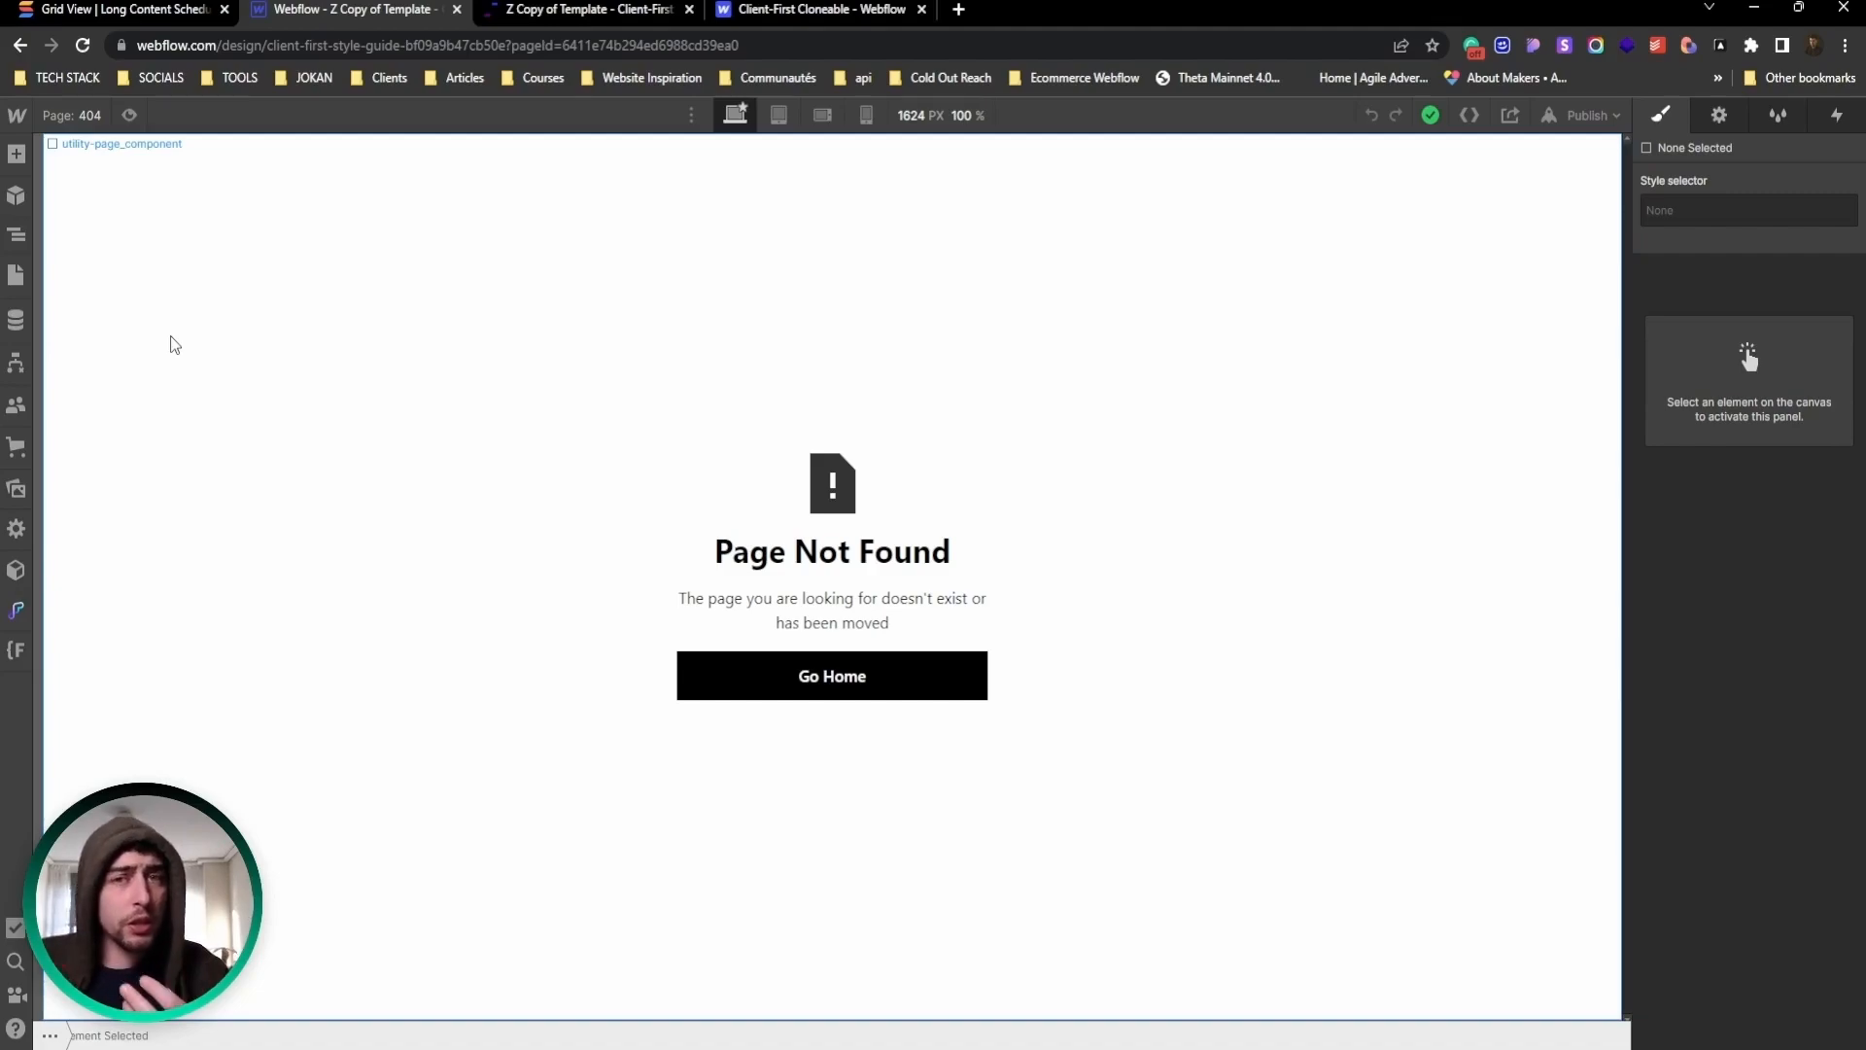
key("c")
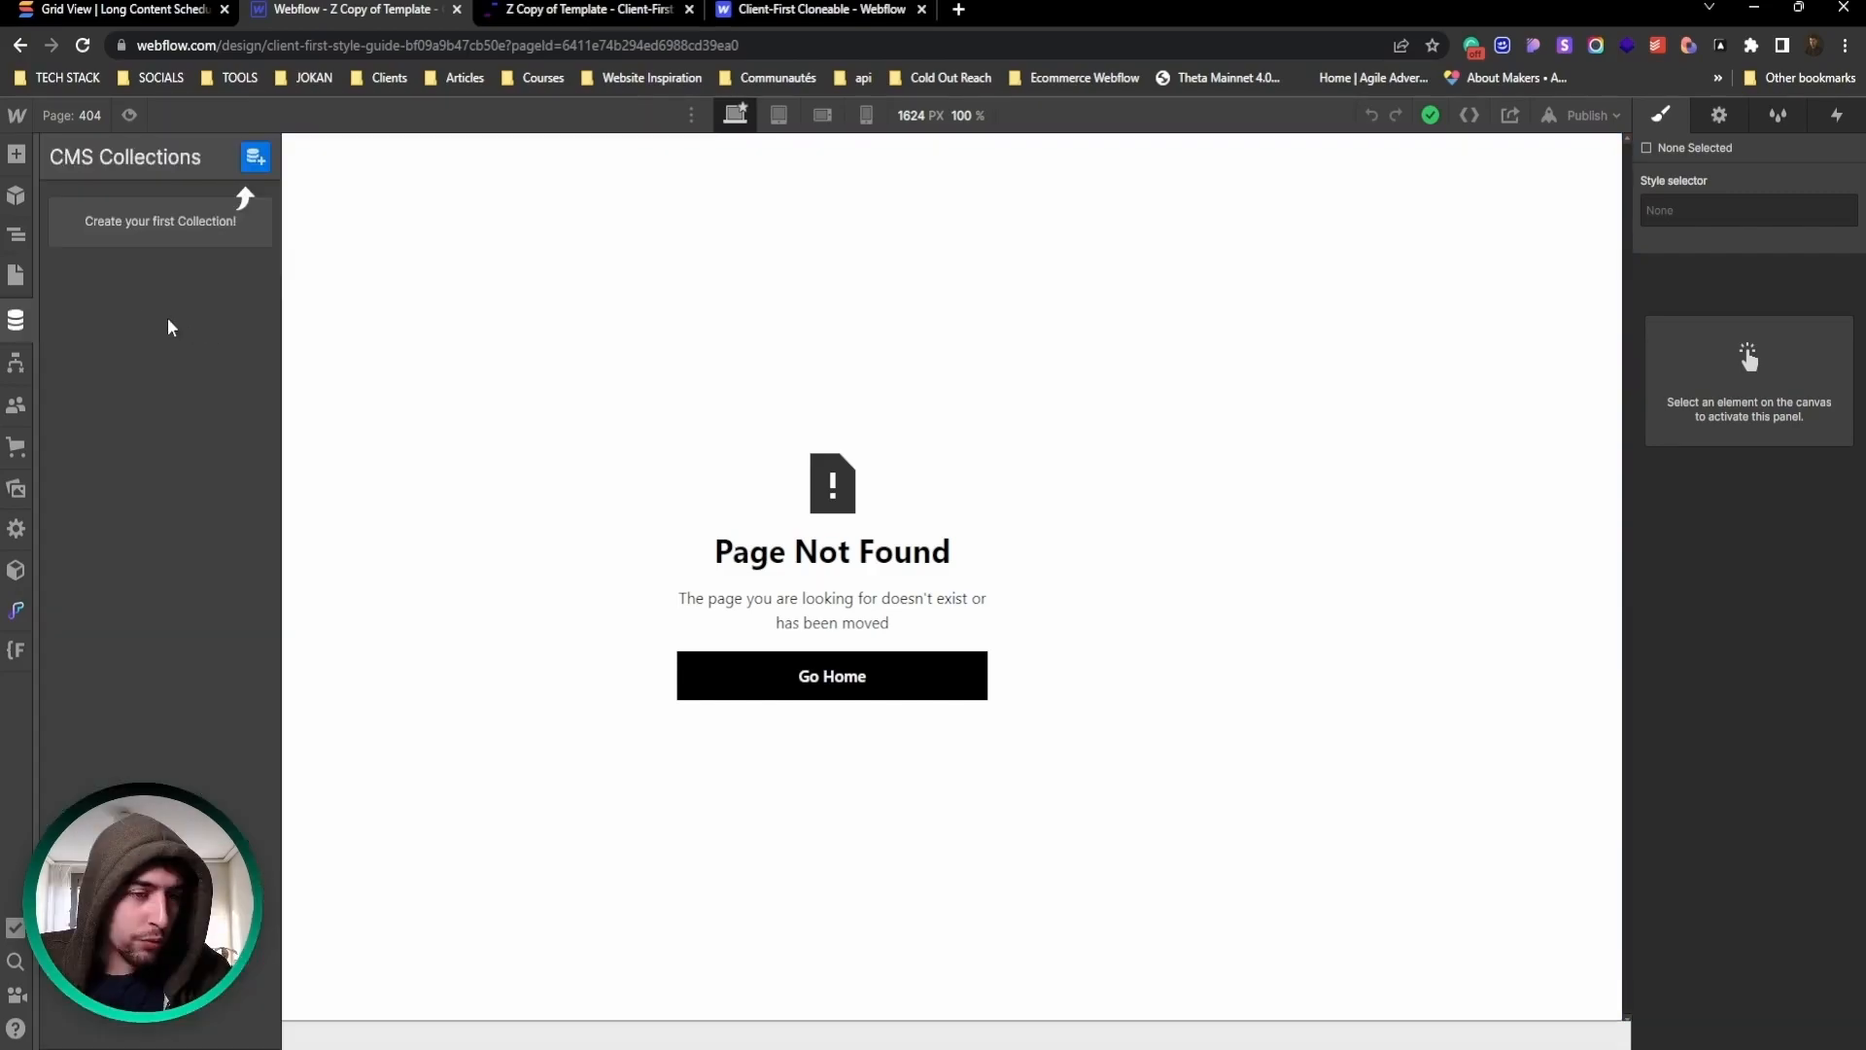
left_click(16, 319)
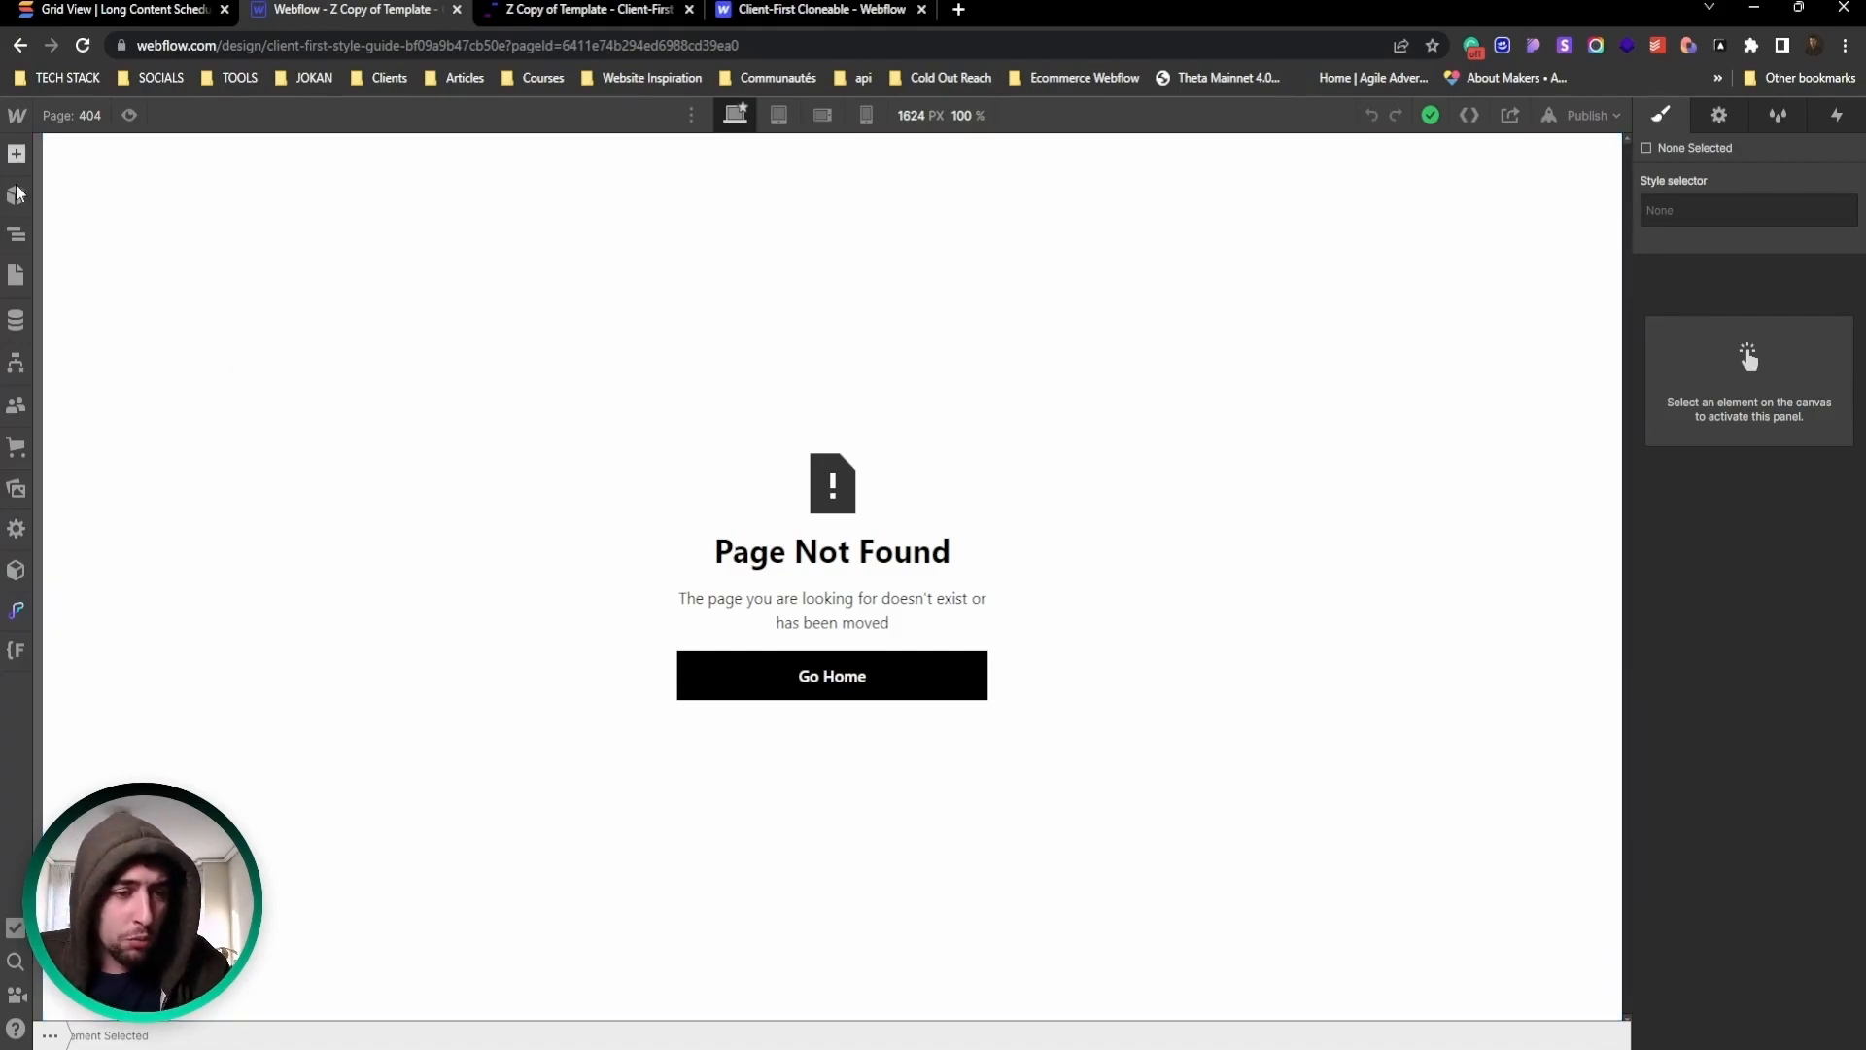
Step: Reopen the Home page and look over its hero section
left_click(21, 283)
left_click(101, 272)
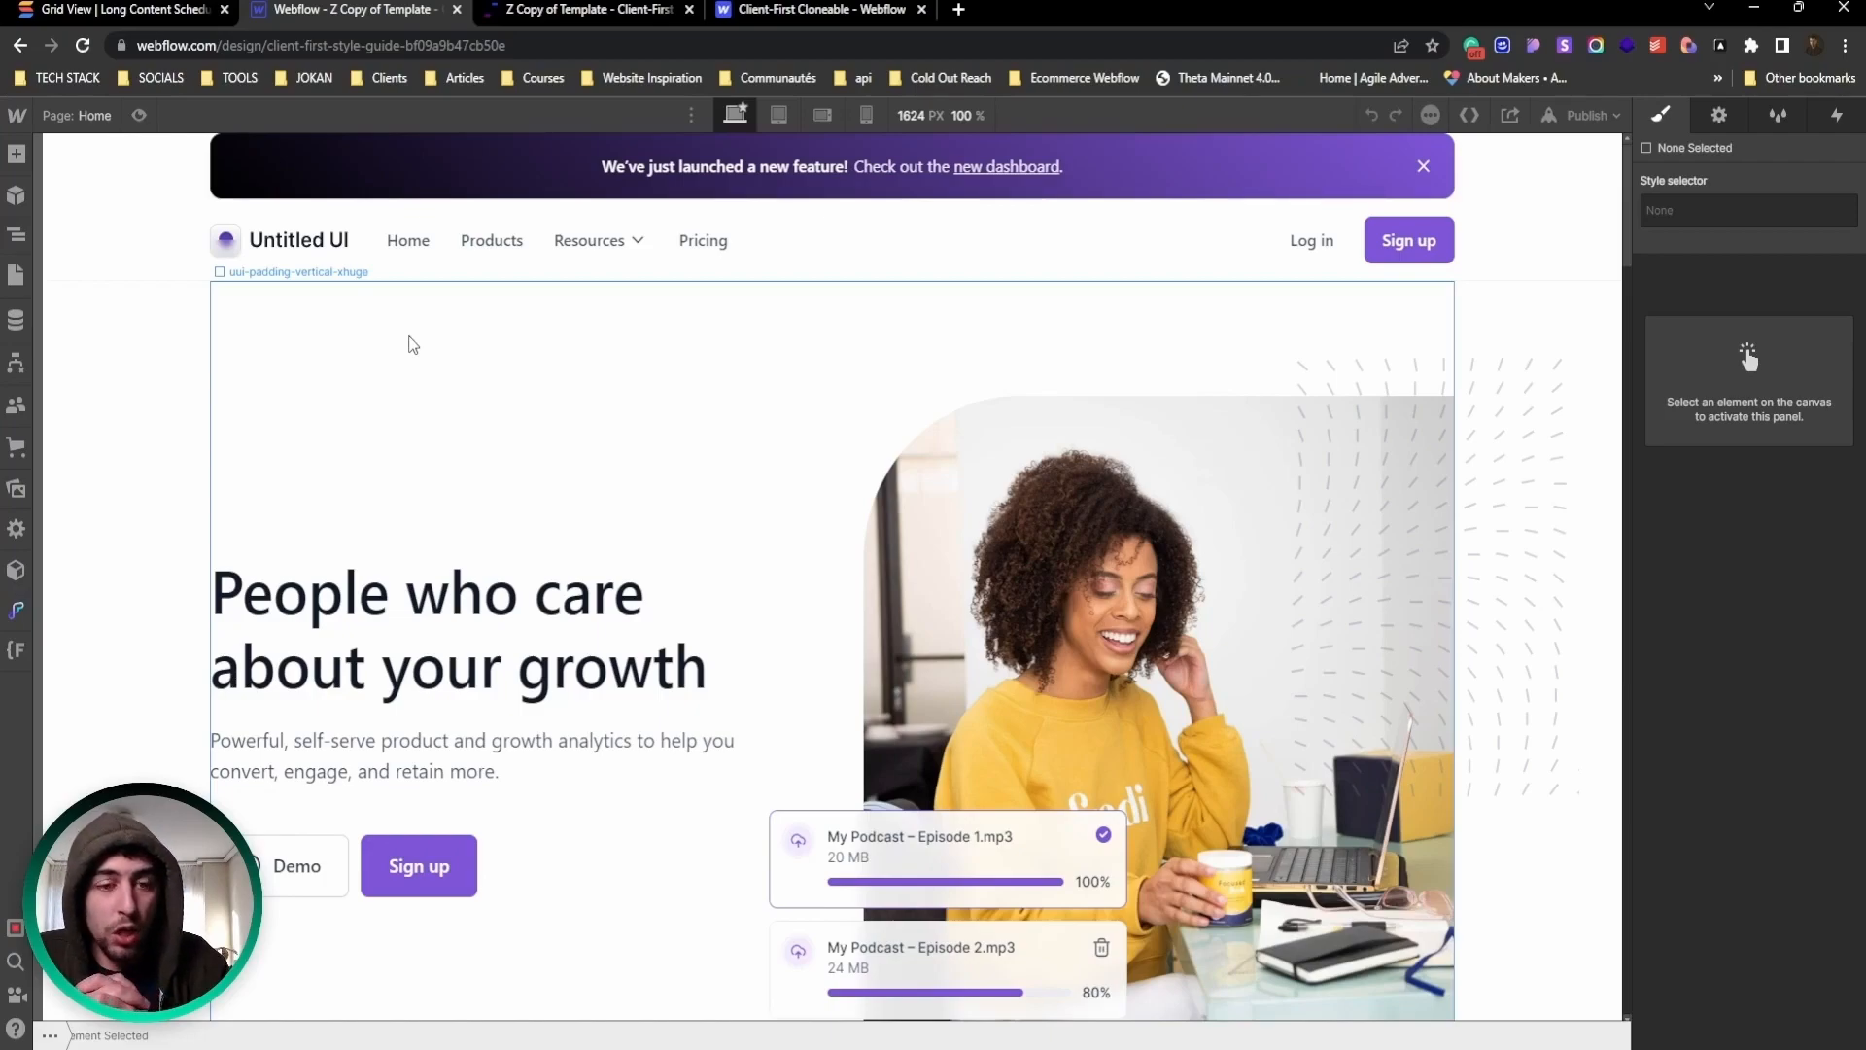
scroll(413, 345, "down", 2)
scroll(438, 394, "up", 2)
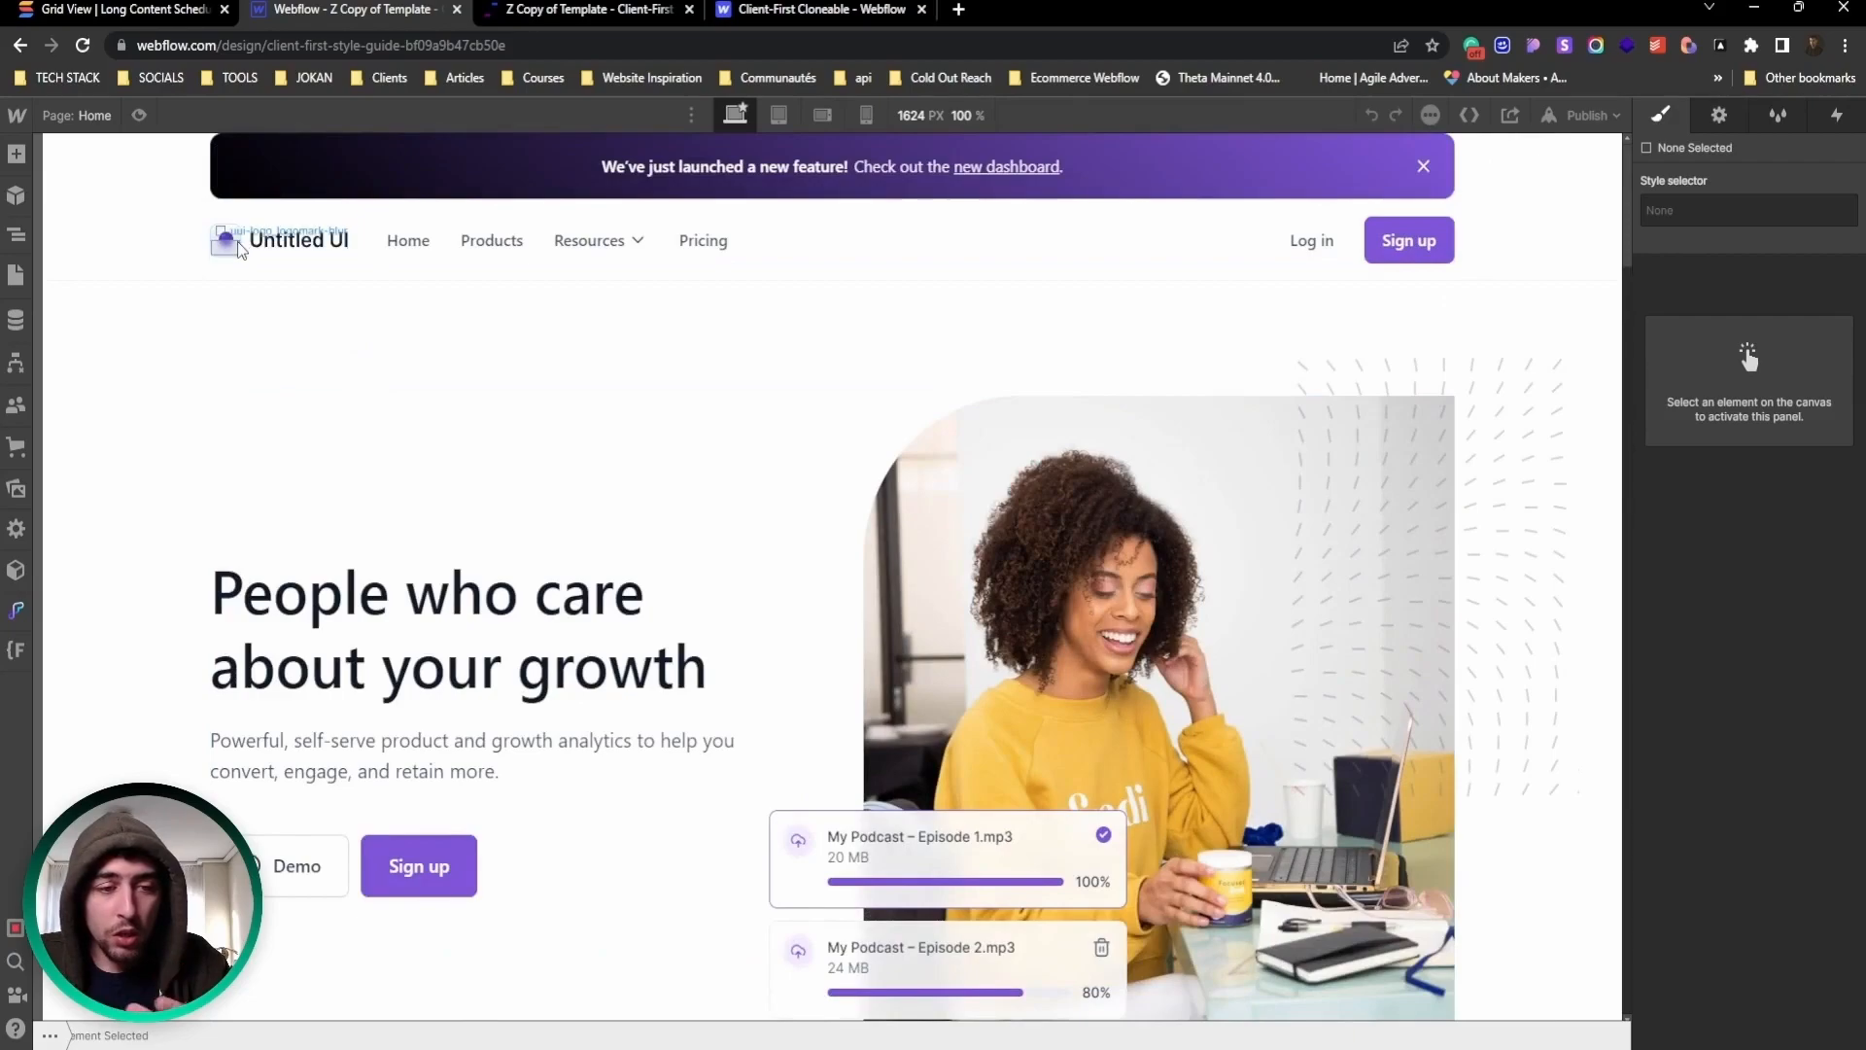
Step: Delete the Home navbar's logomark, including its background, blur and dot elements, keeping the Untitled UI logotype
left_click(17, 235)
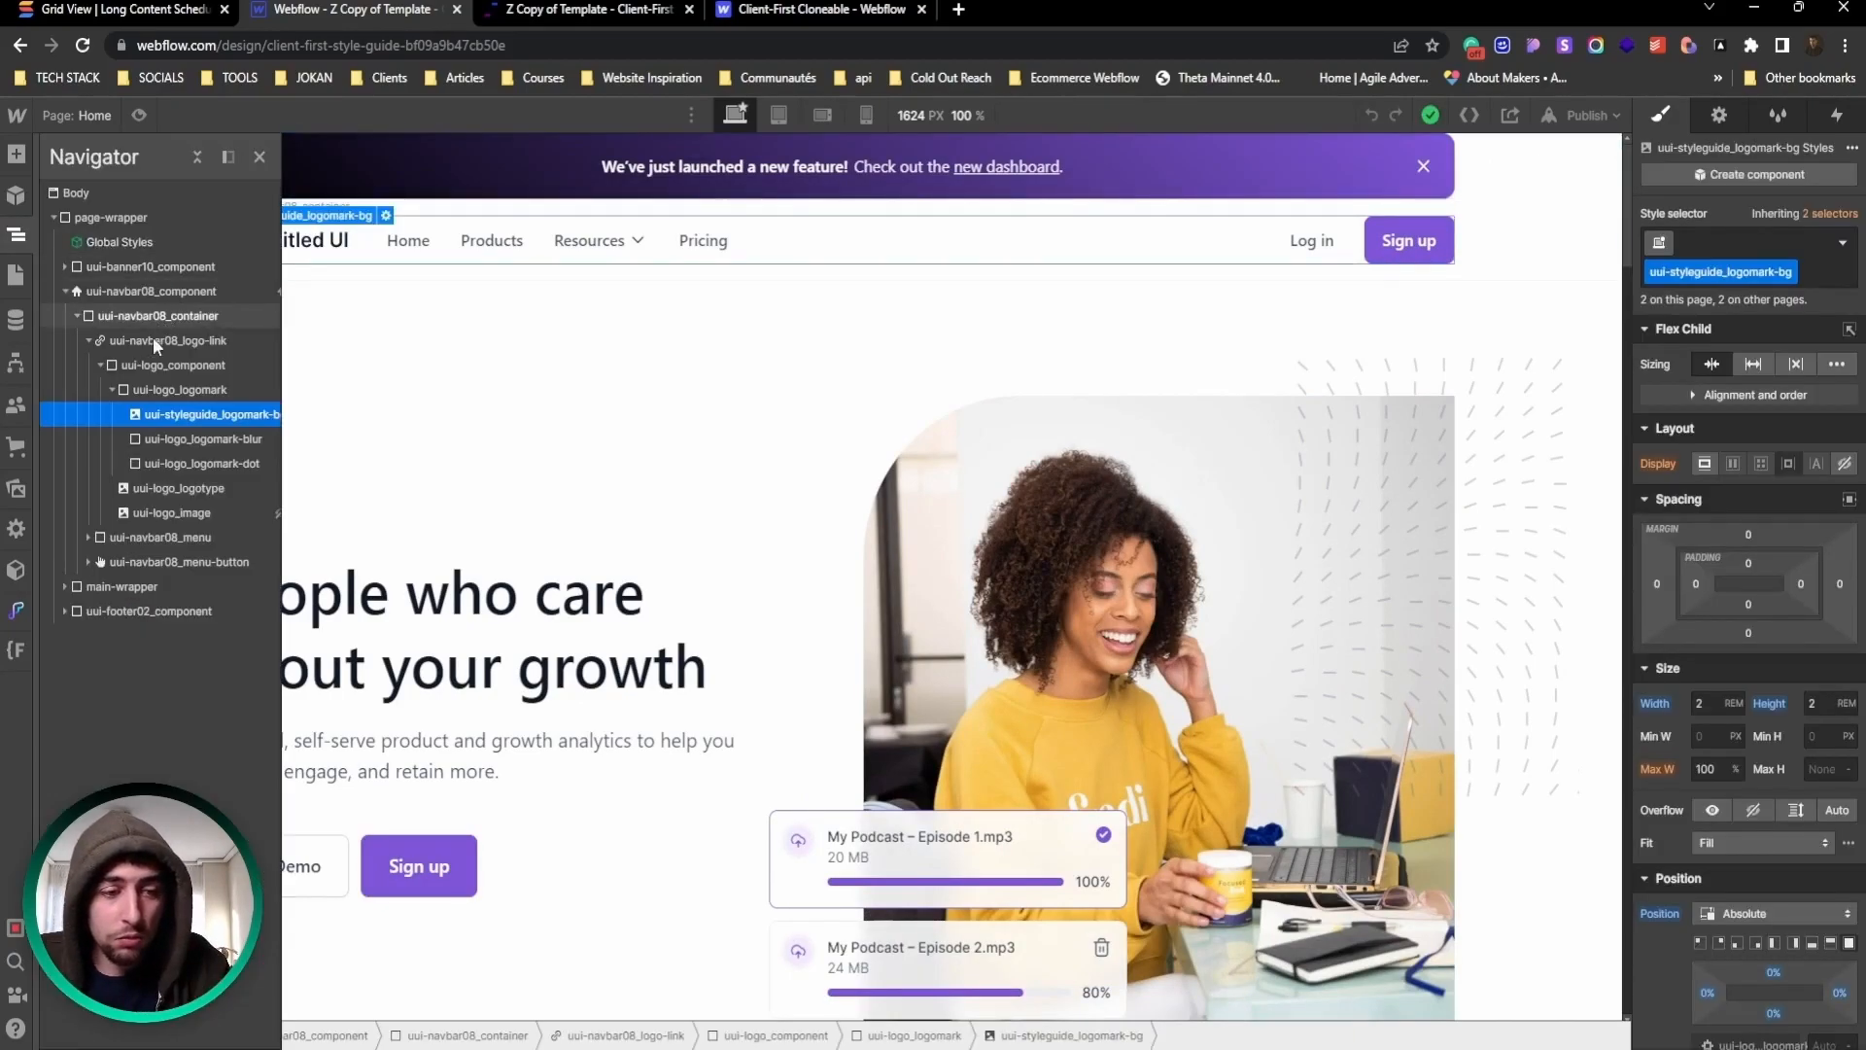
key("Delete")
key("Delete")
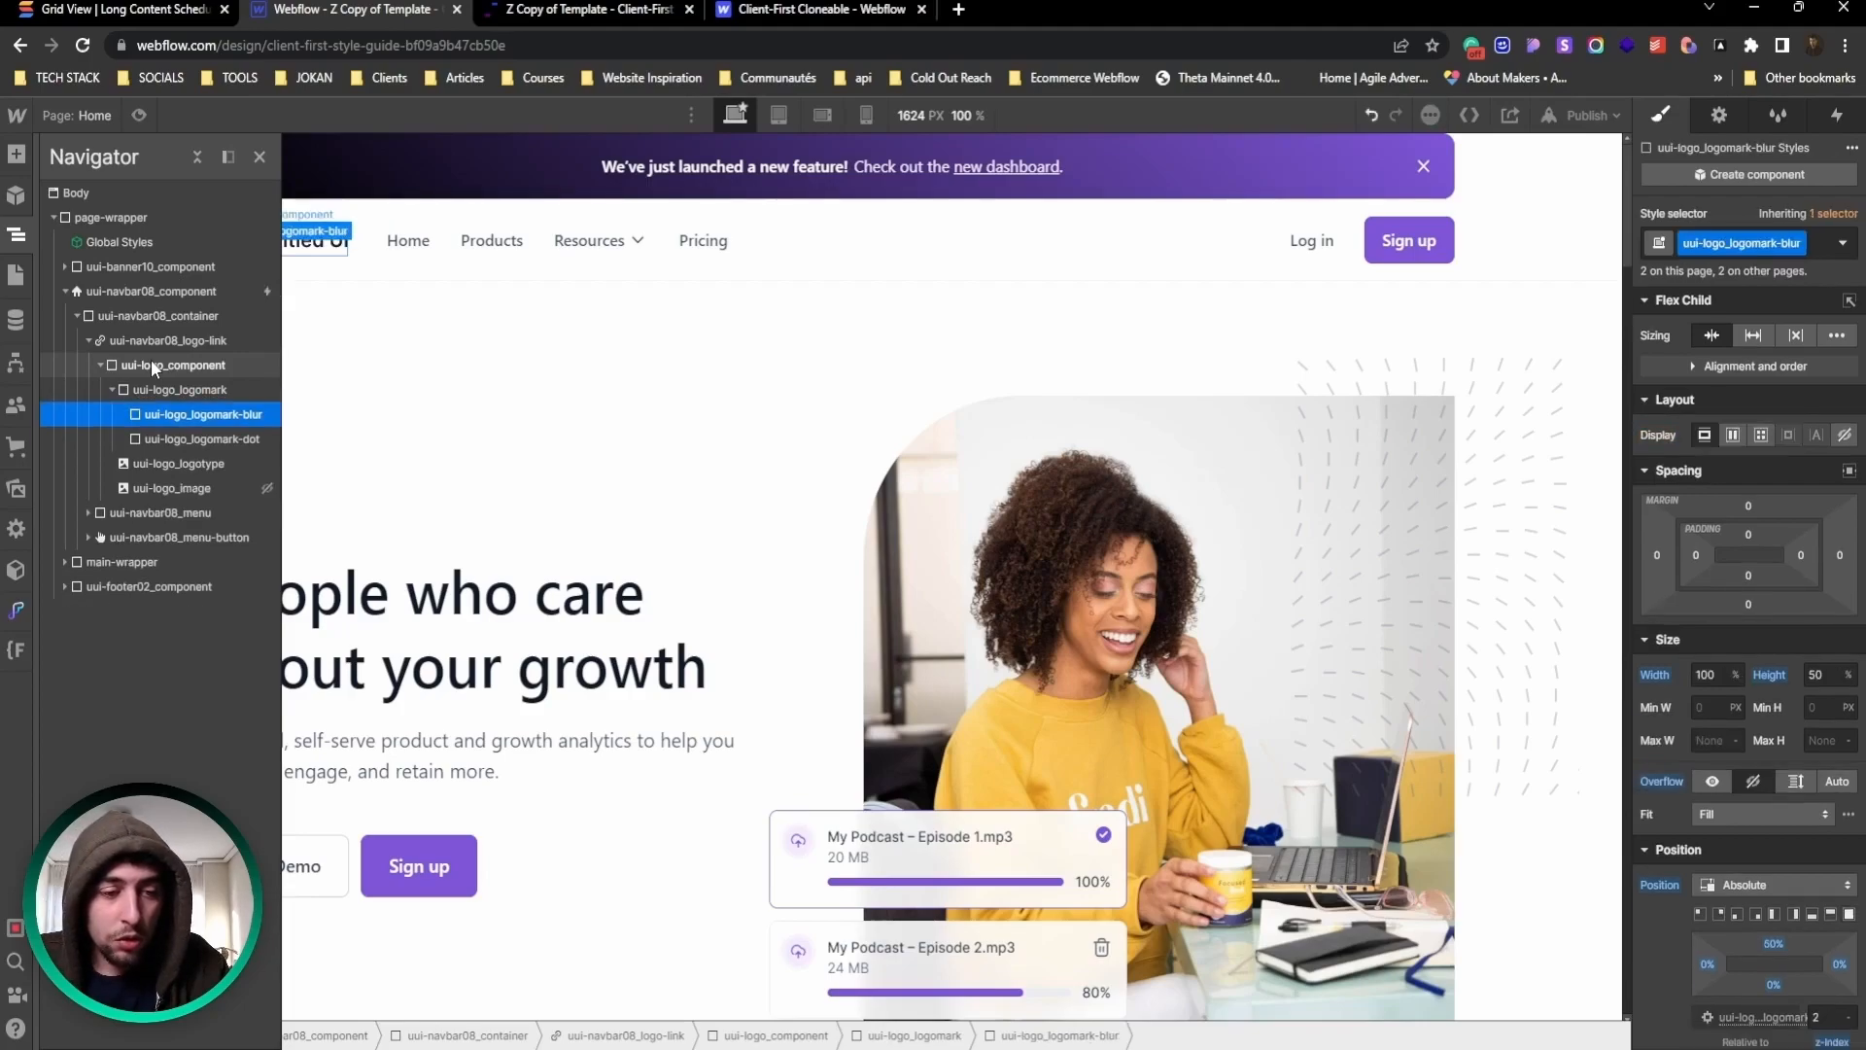
key("Delete")
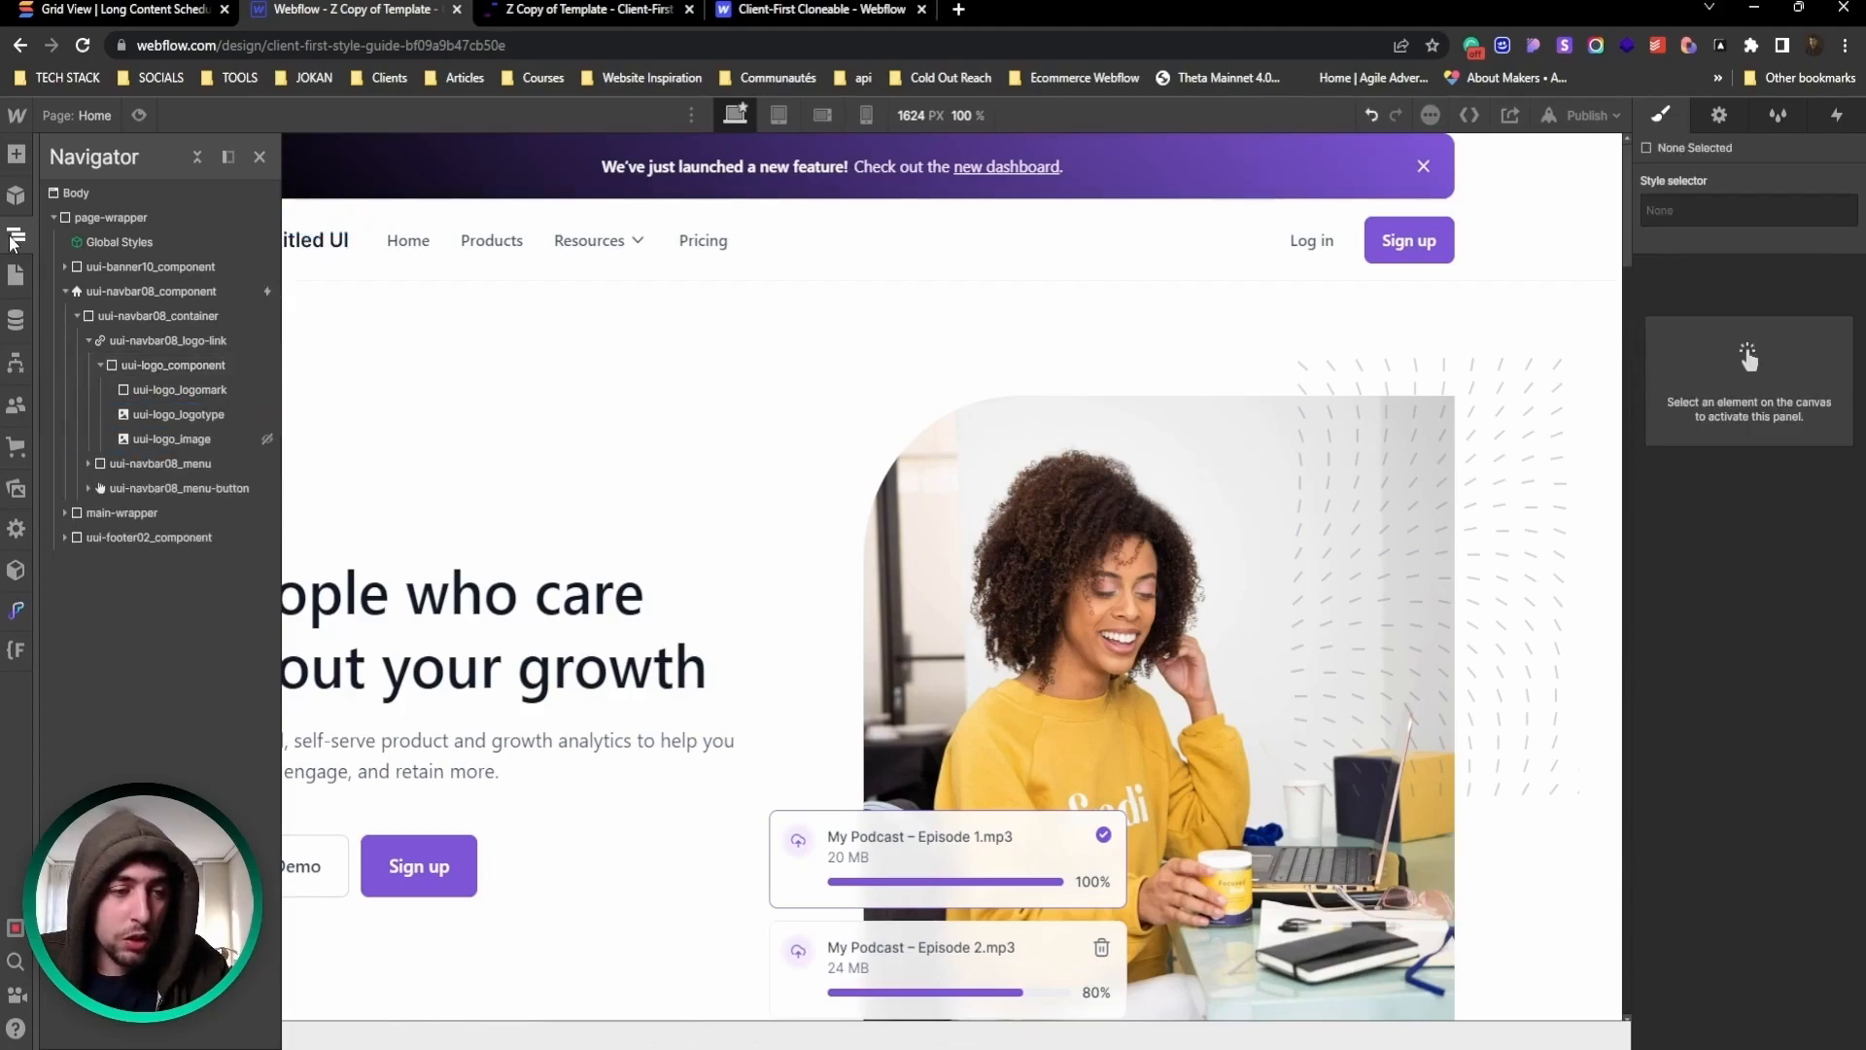
left_click(16, 237)
left_click(227, 244)
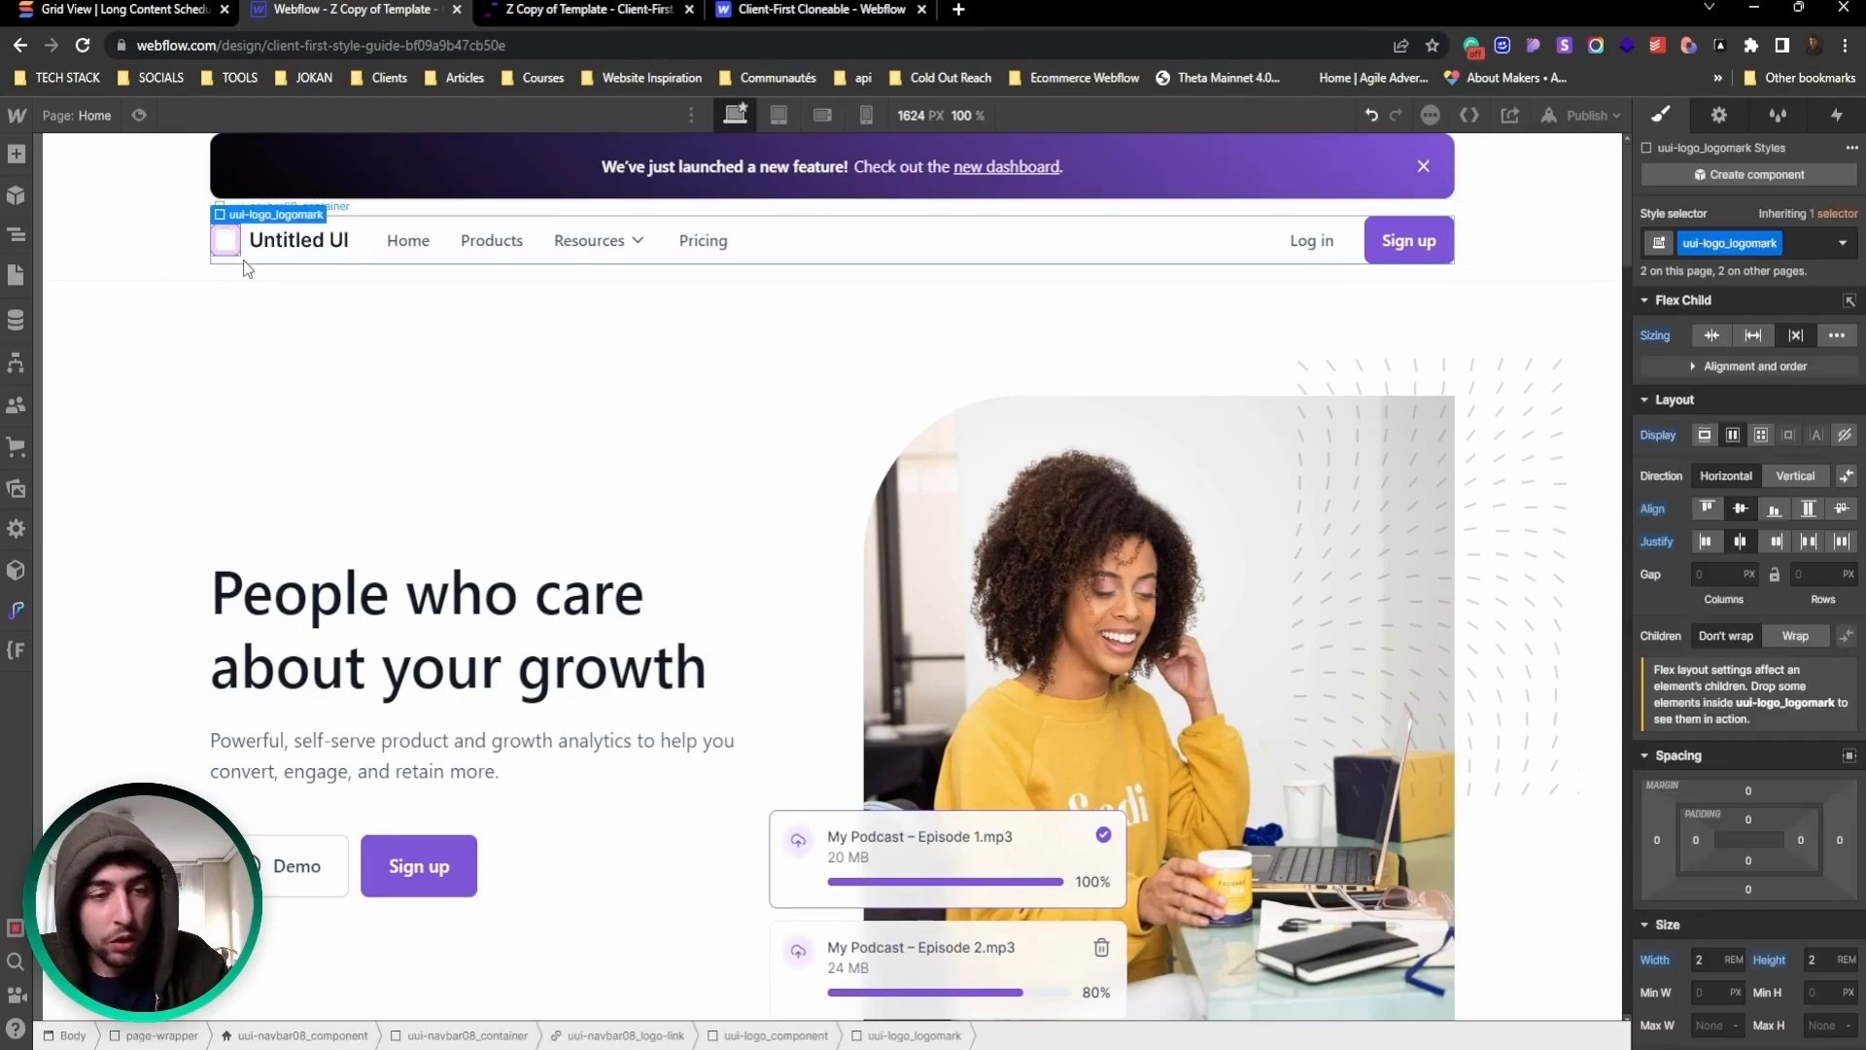
key("Delete")
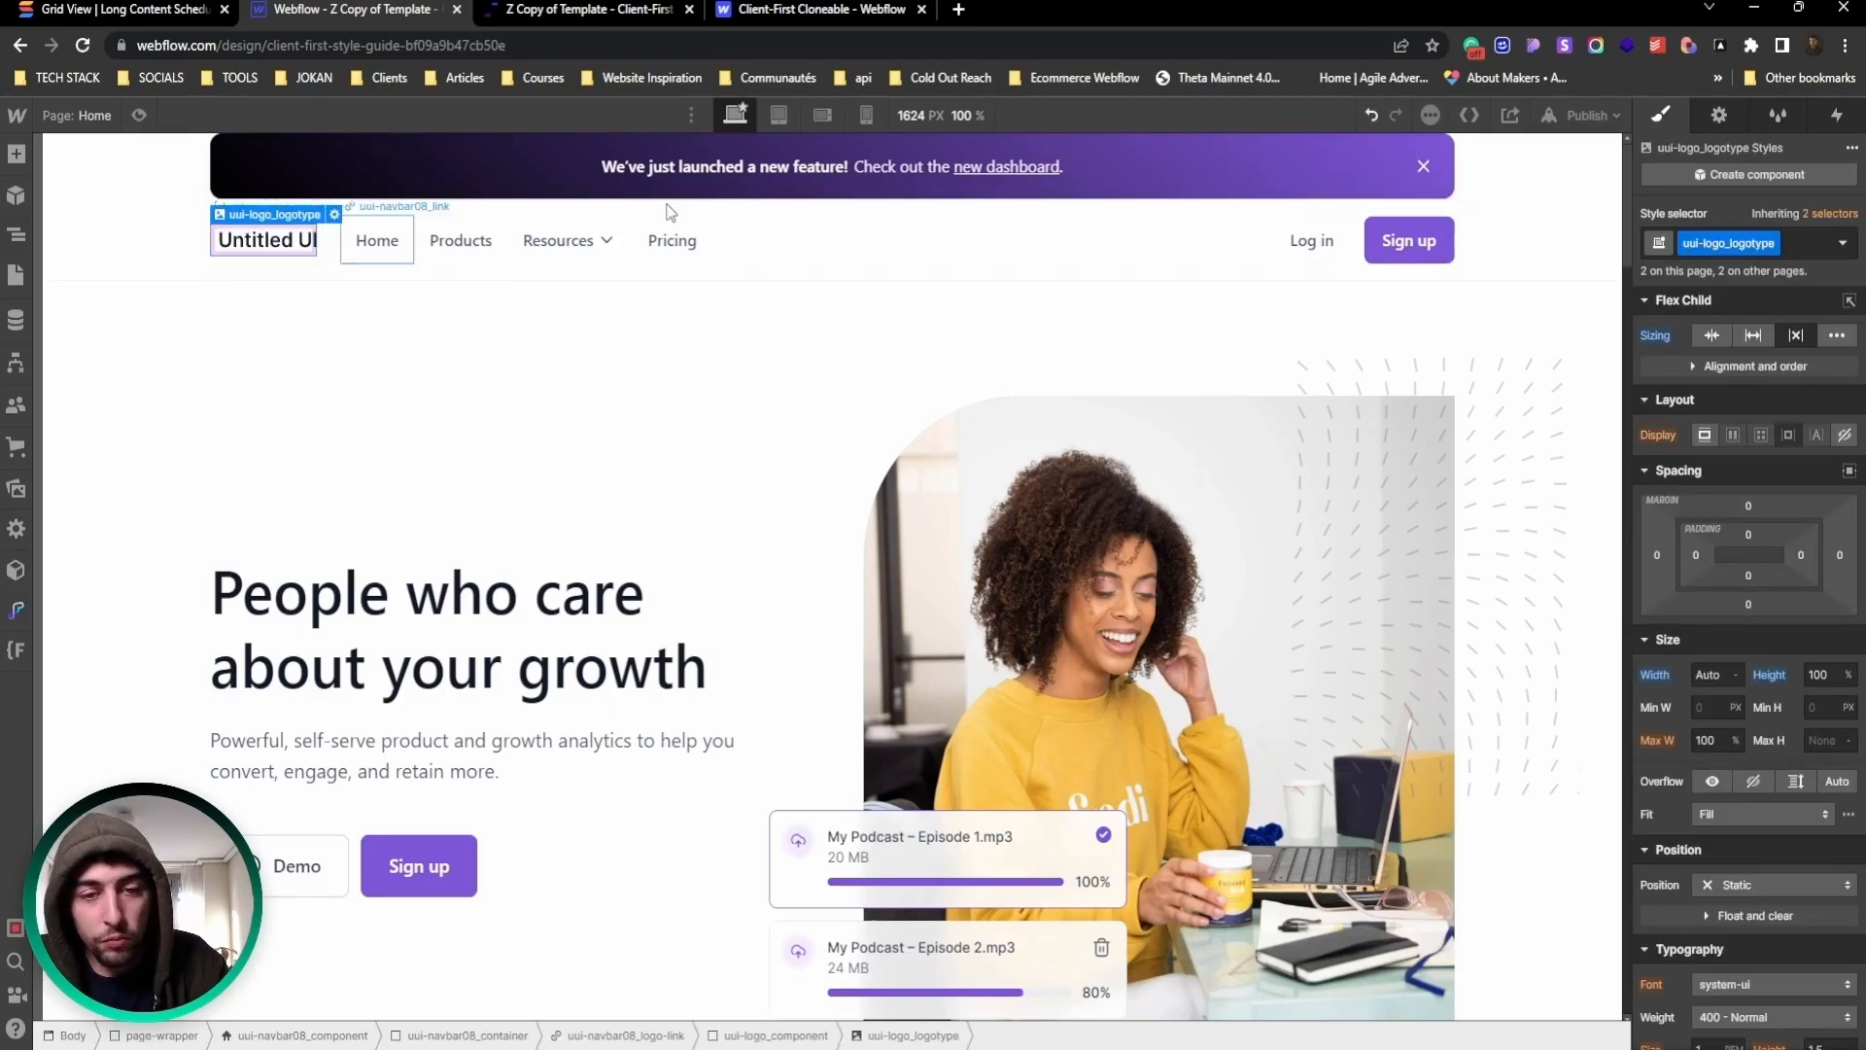
Step: Check the navbar logo at the smaller breakpoints and return to the desktop view
left_click(790, 115)
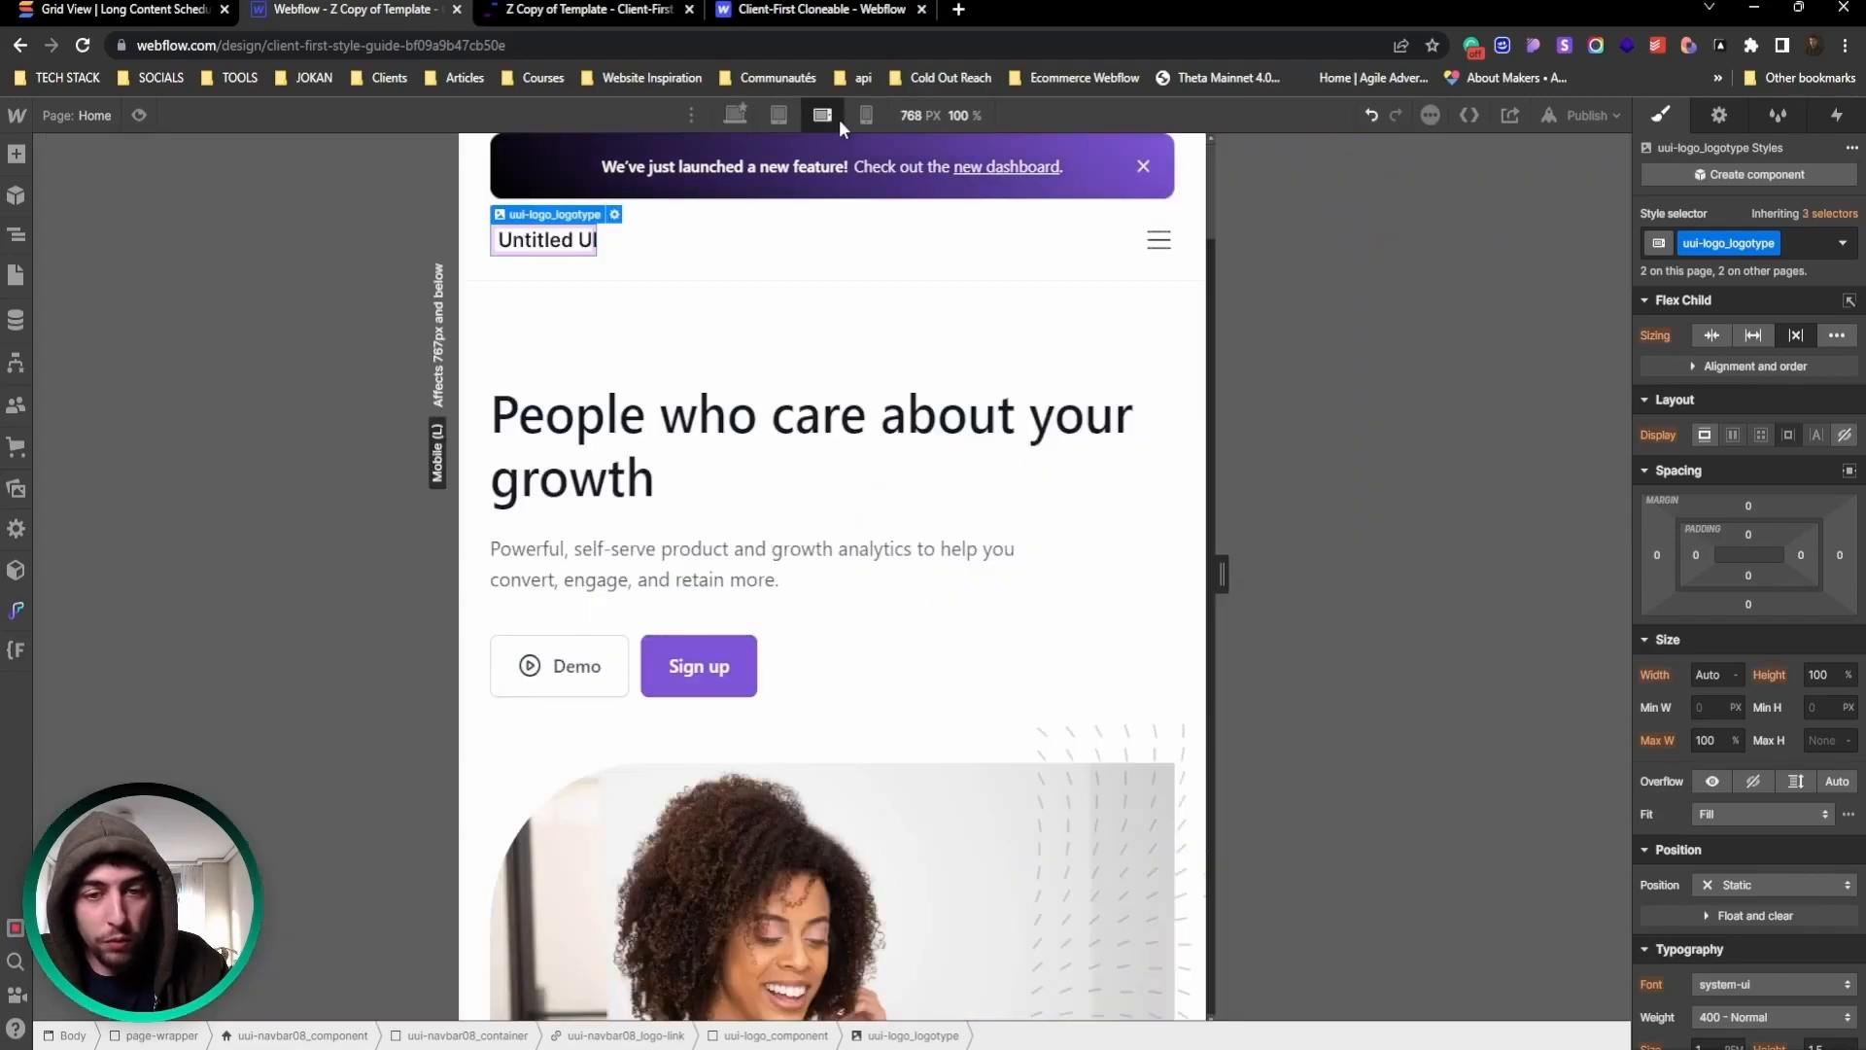
left_click(838, 117)
left_click(735, 115)
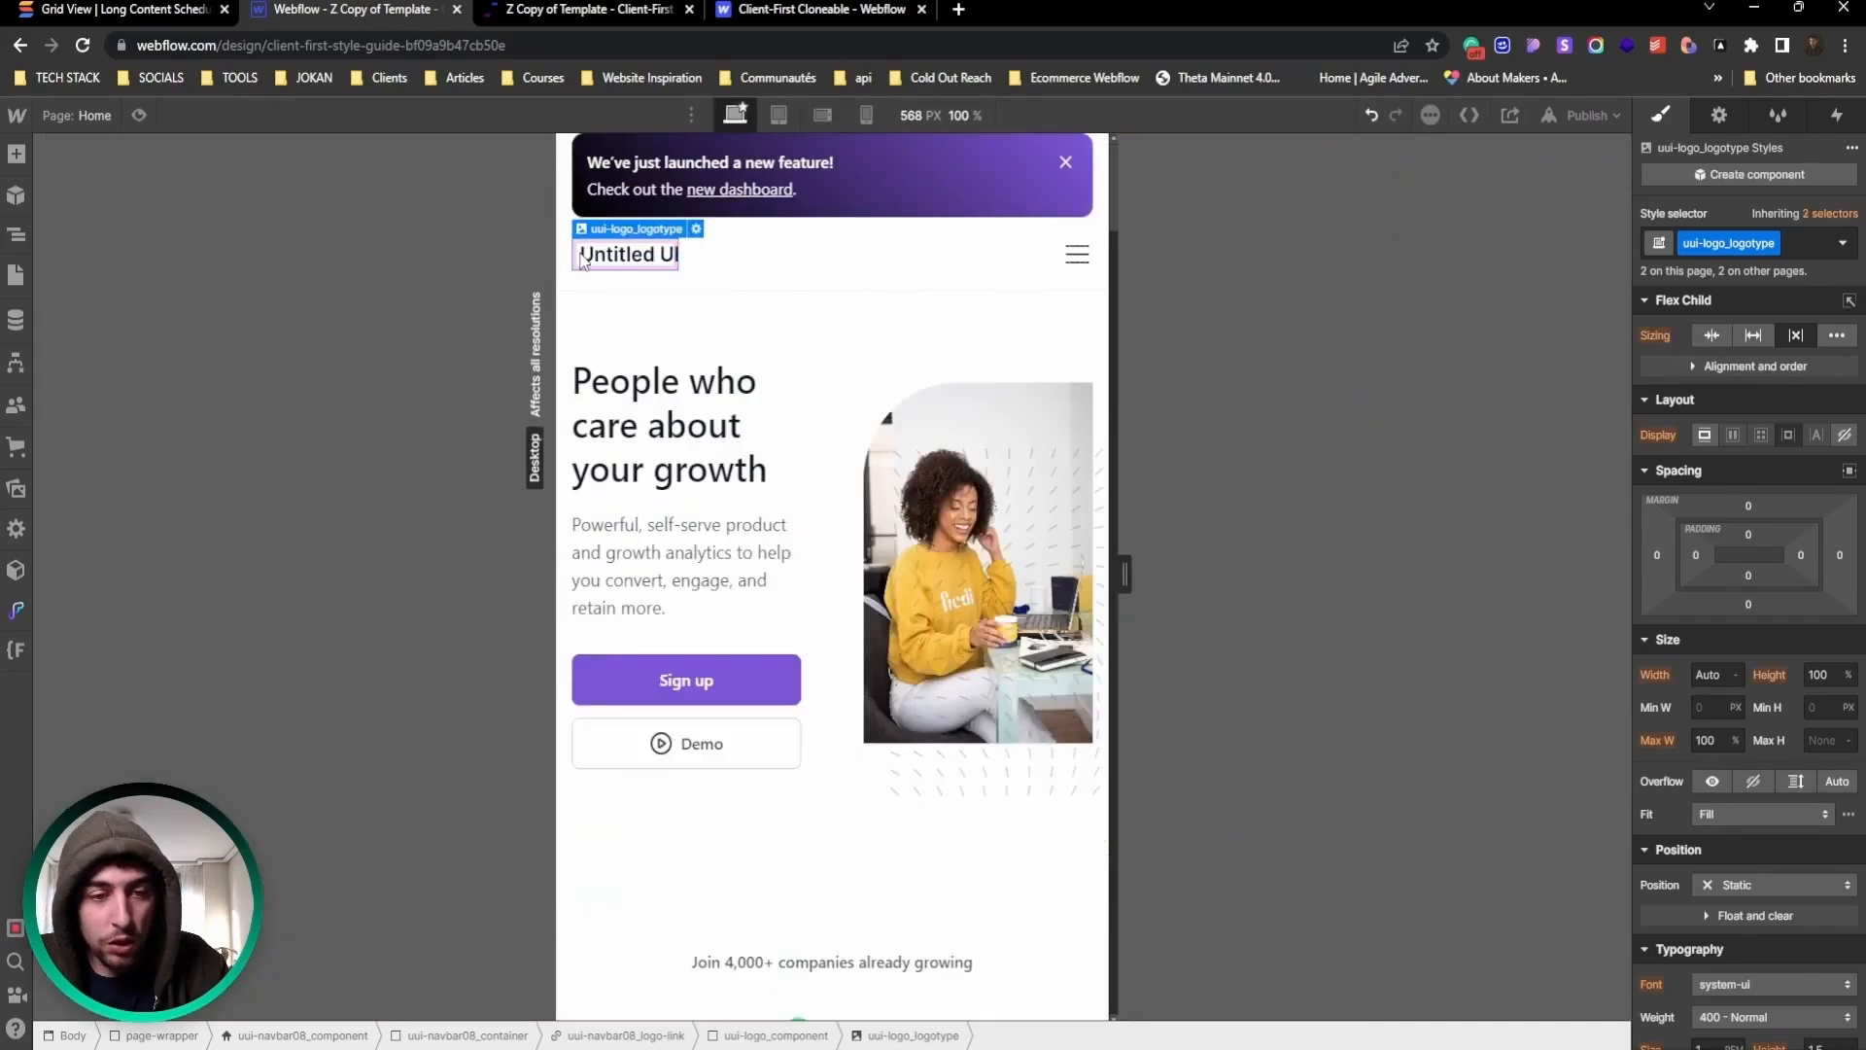
Step: Try replacing the navbar logotype image with check.svg from the site assets, and undo the replacement
left_click(334, 213)
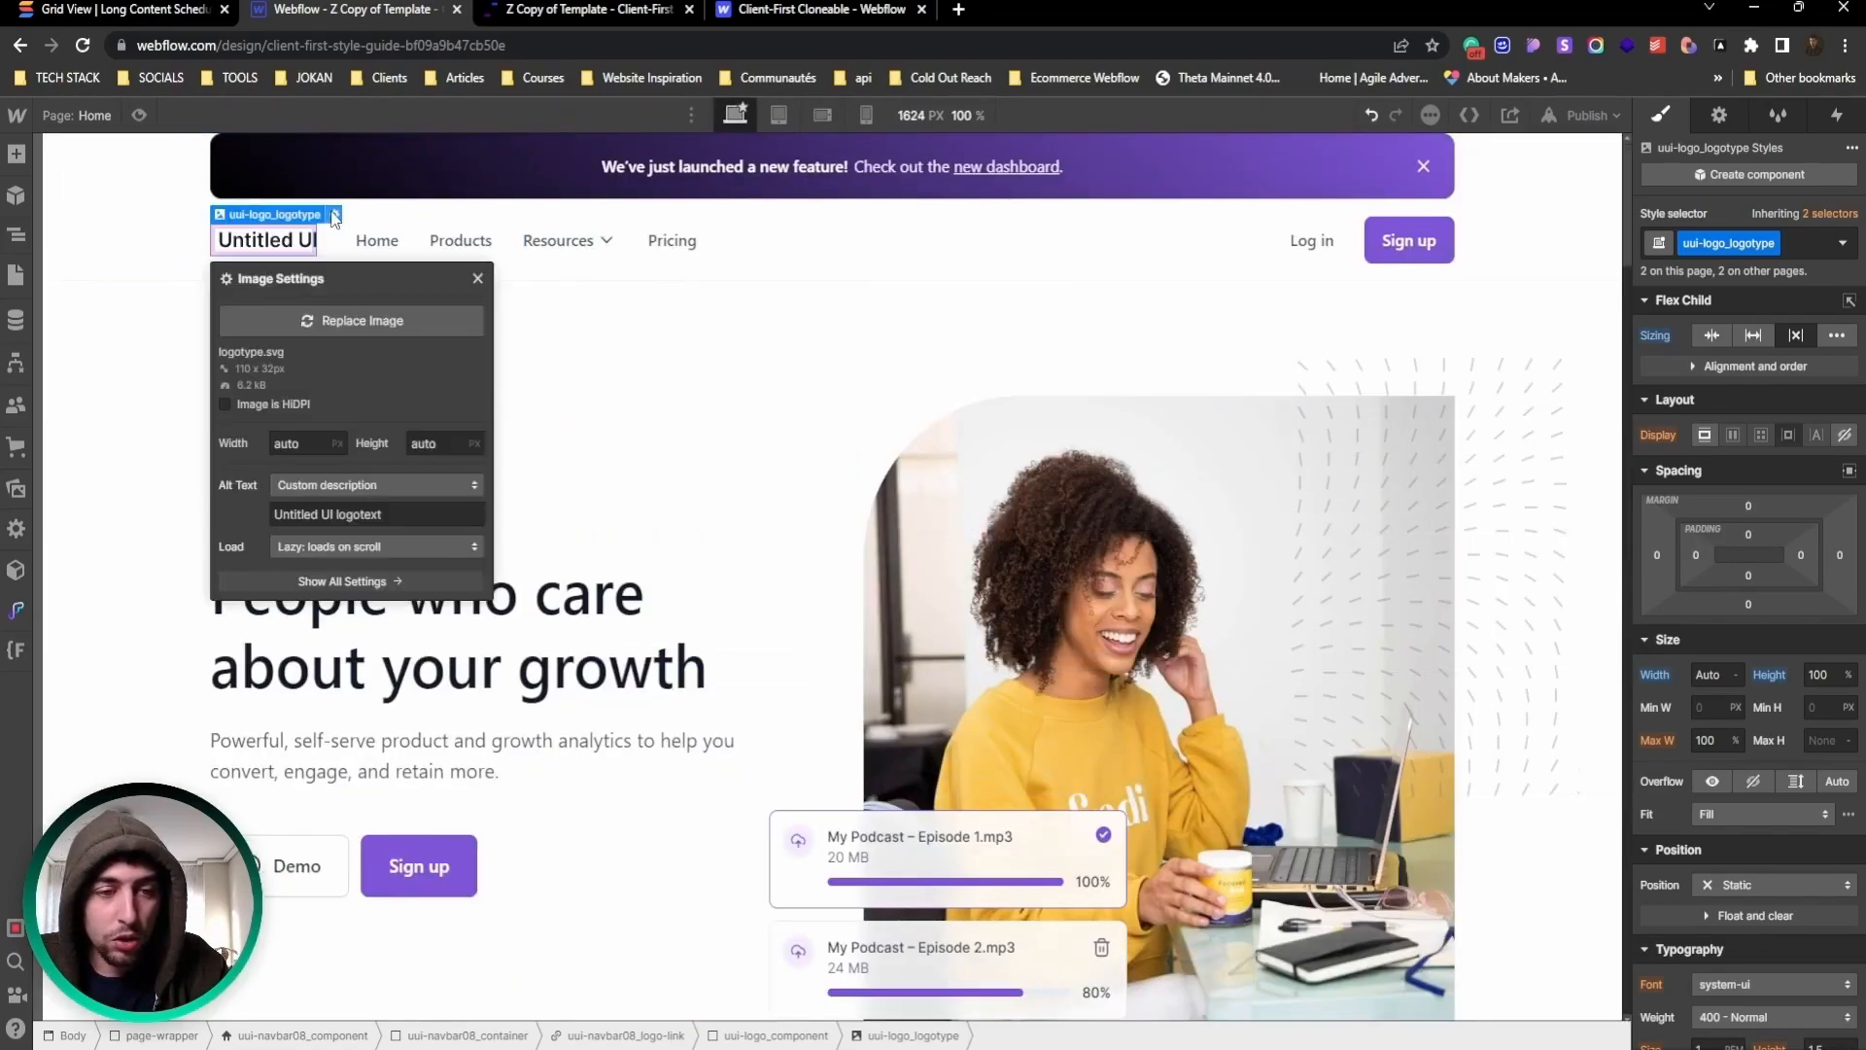
left_click(227, 321)
left_click(234, 314)
left_click(483, 278)
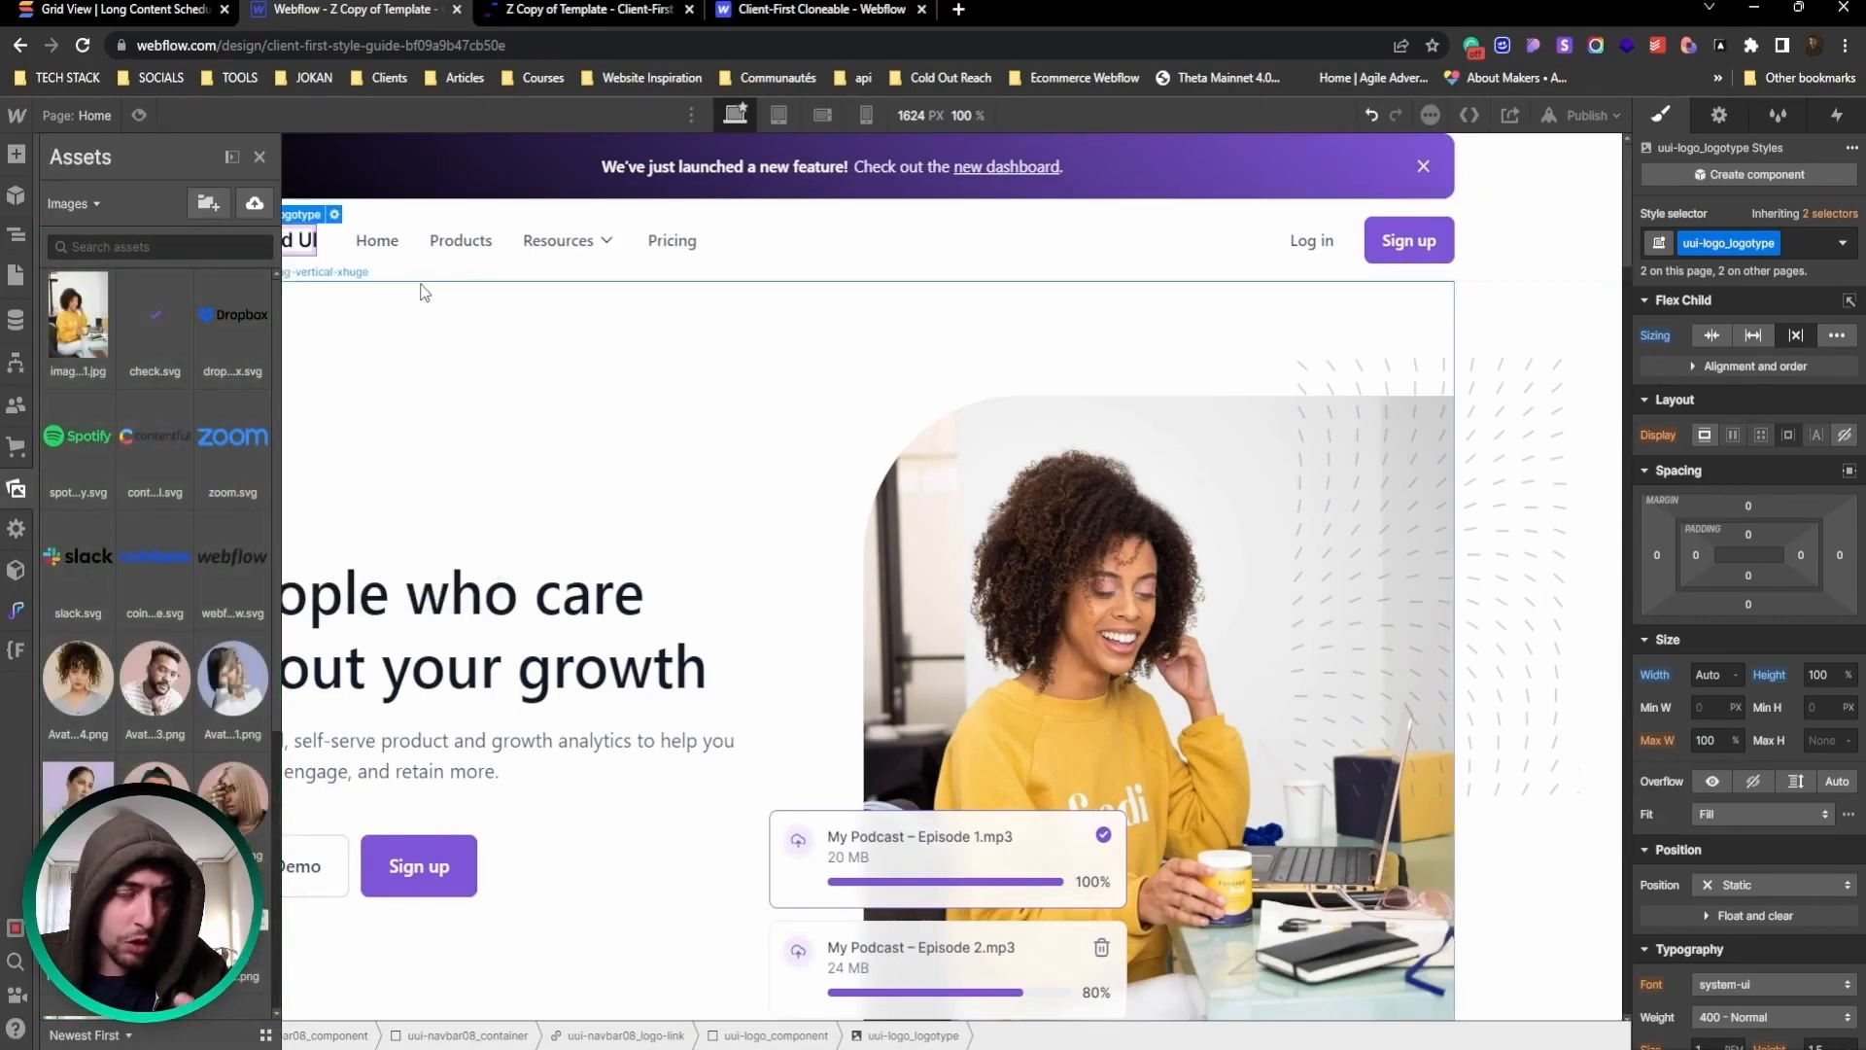
left_click(154, 321)
key("ctrl+z")
key("ctrl+z")
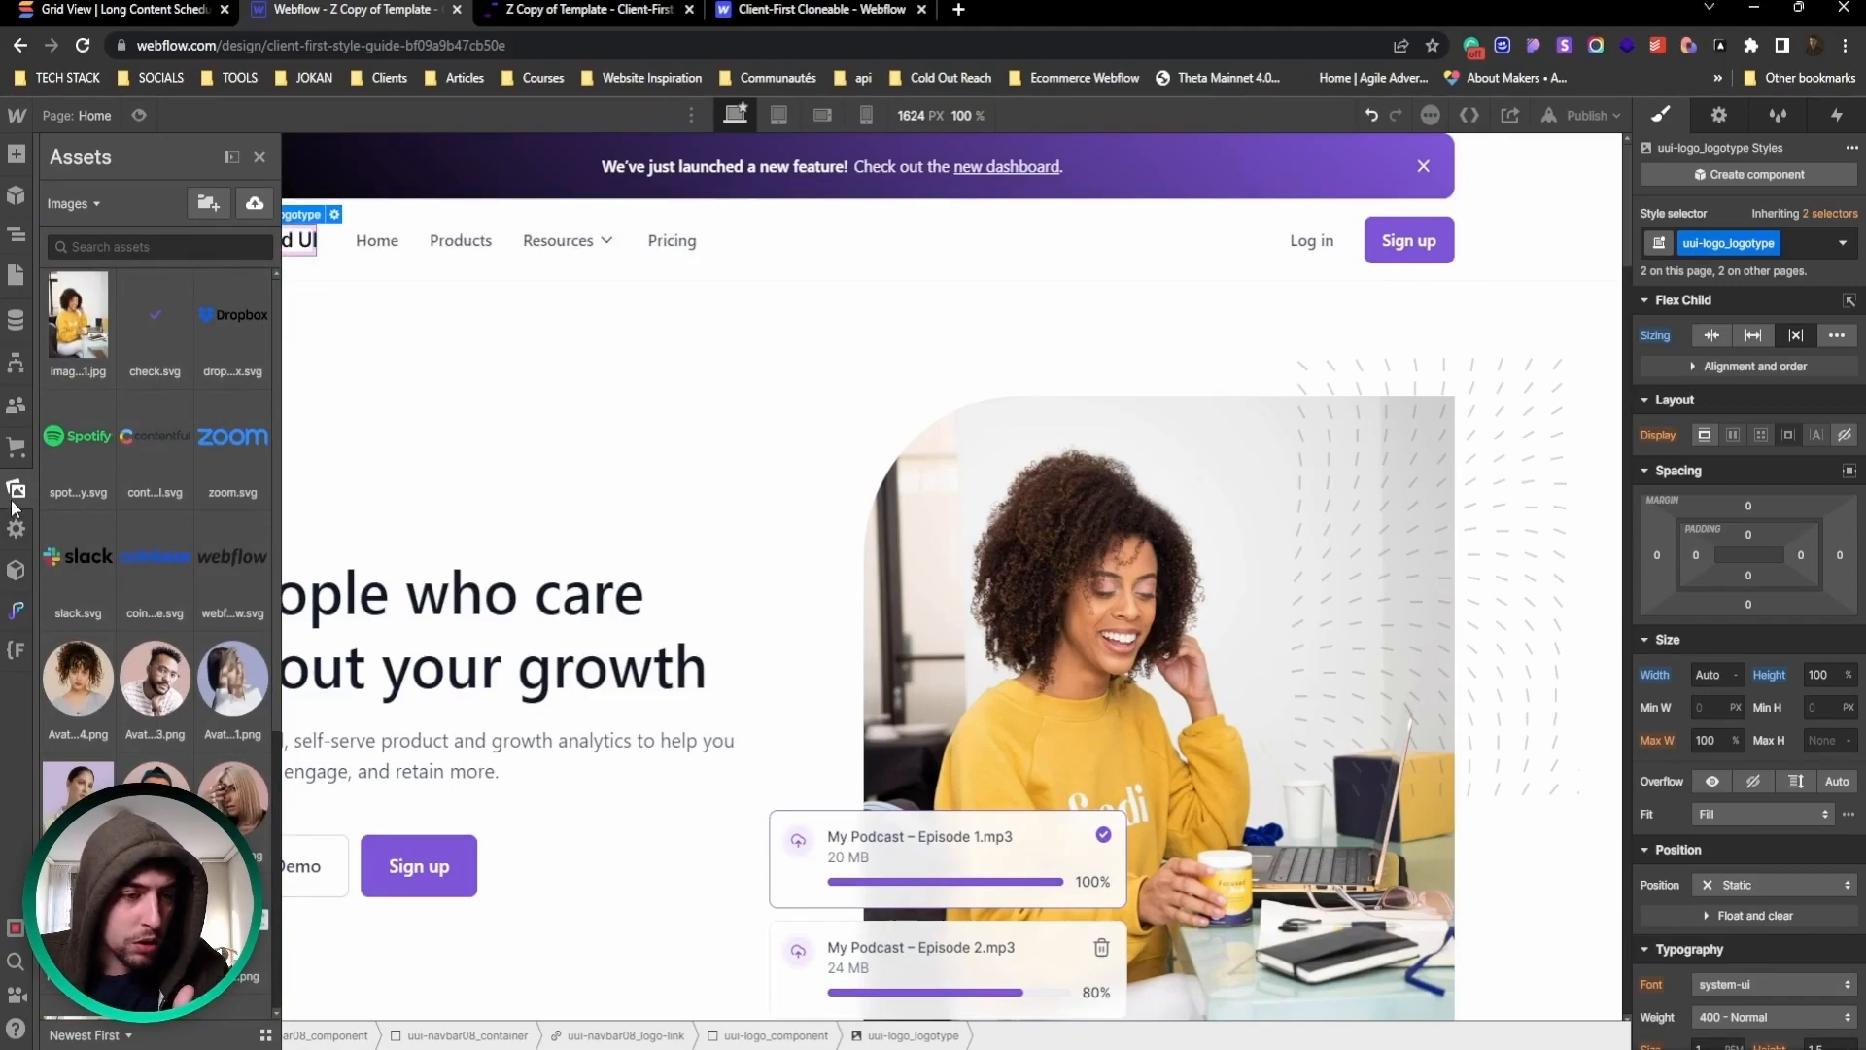
Step: Examine the asset type filter and the new folder form, and close the assets without creating a folder
left_click(93, 206)
left_click(93, 202)
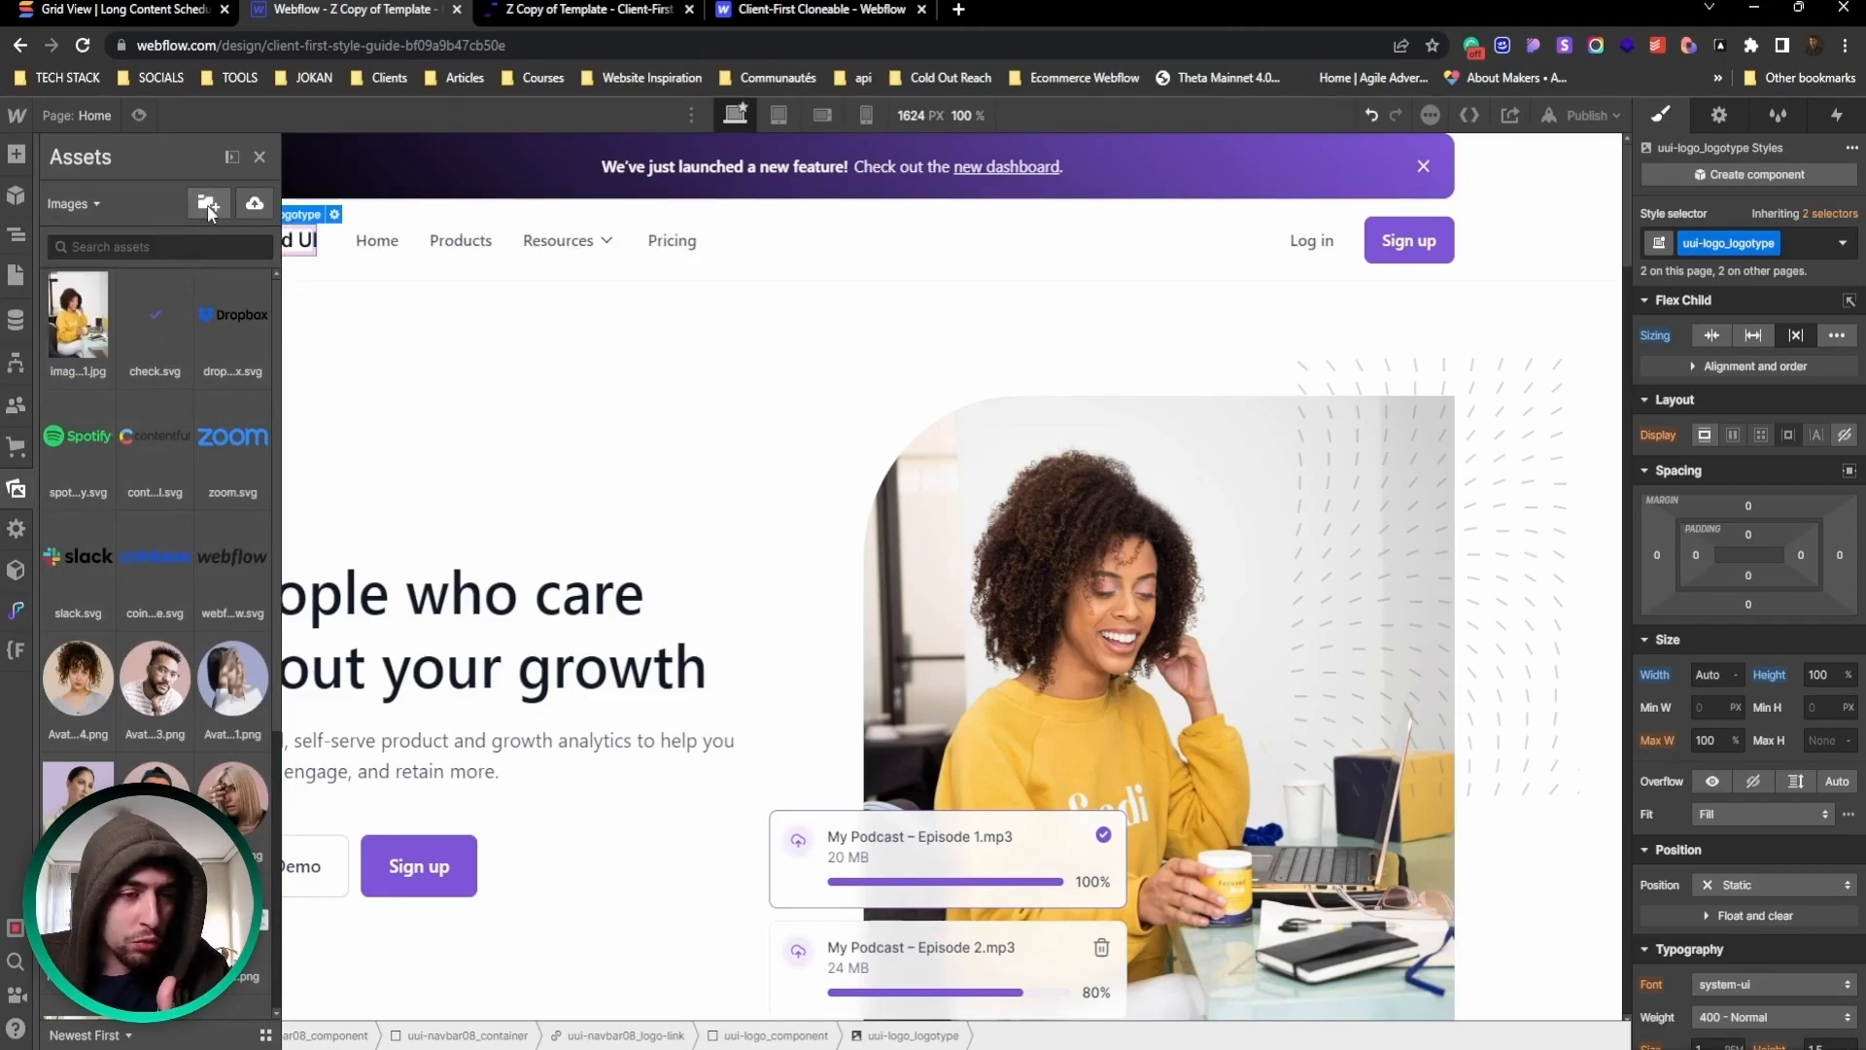
left_click(213, 202)
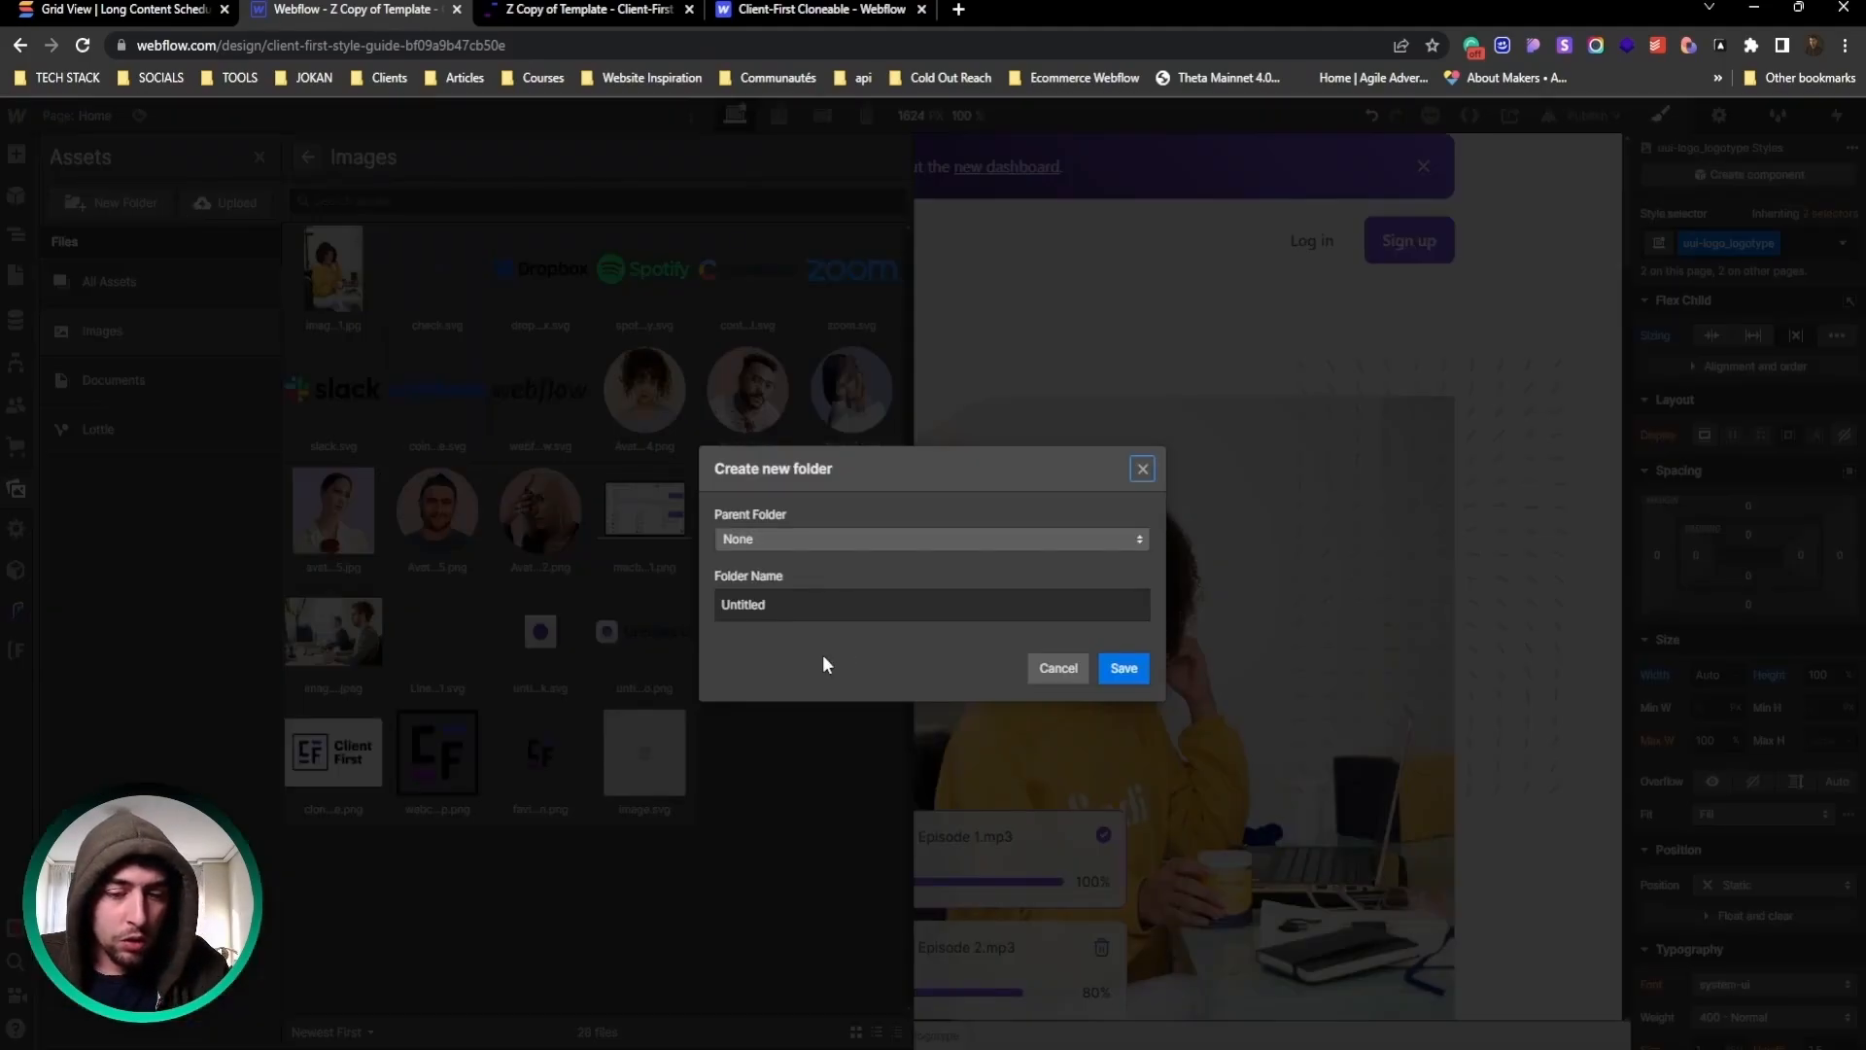
left_click(1143, 471)
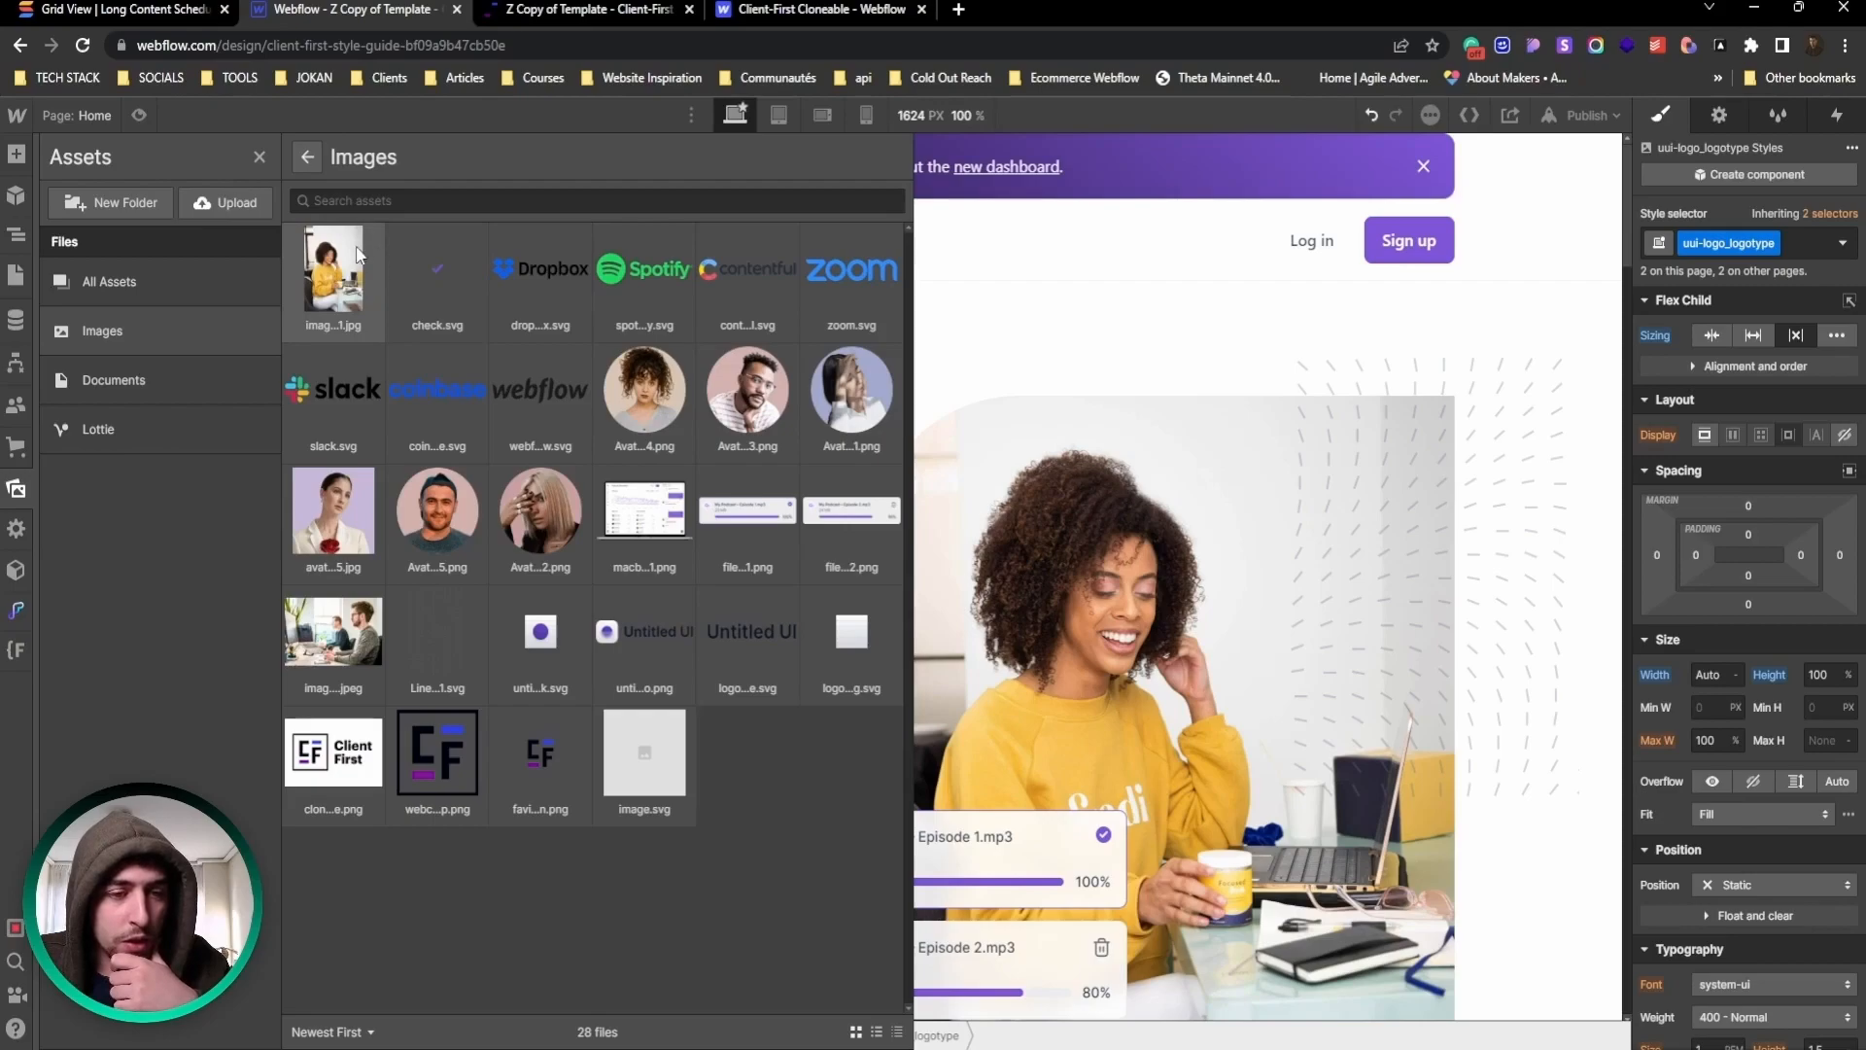
left_click(259, 157)
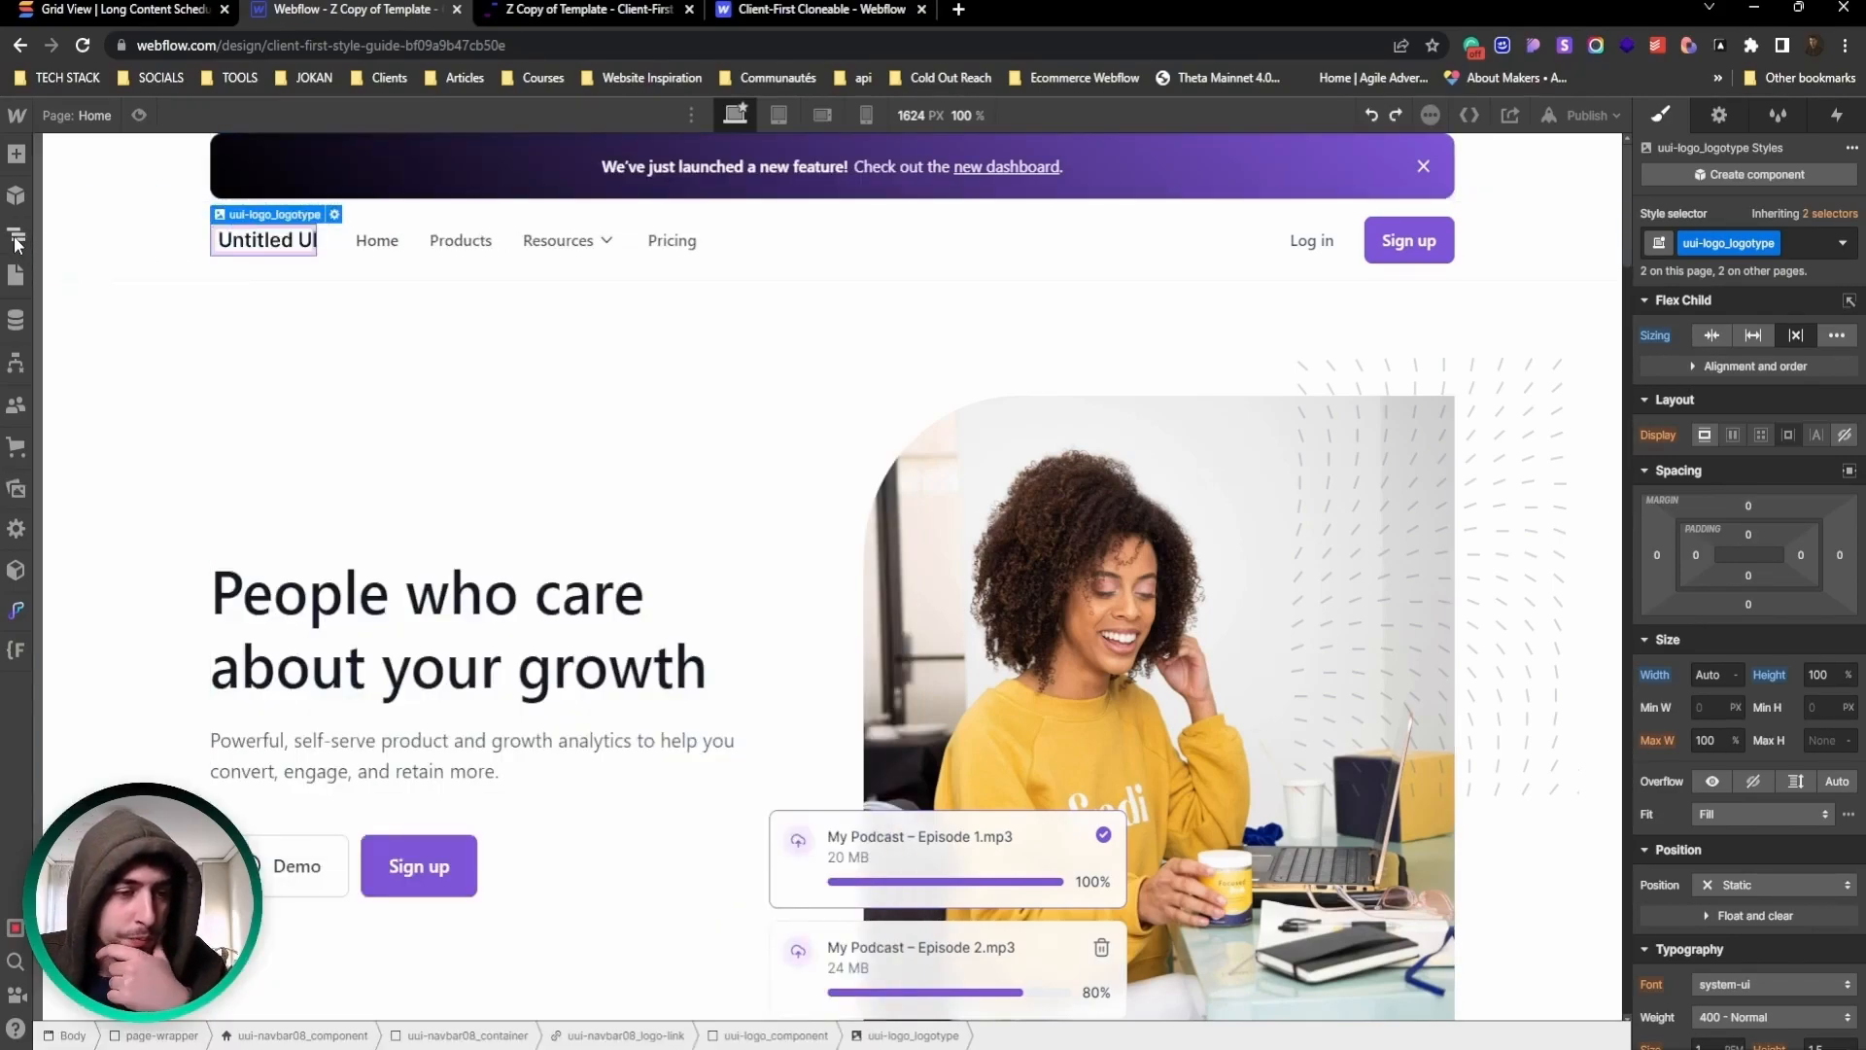
Step: Examine the move, compress and delete options for selected image assets, and clear the selection without applying any
left_click(17, 488)
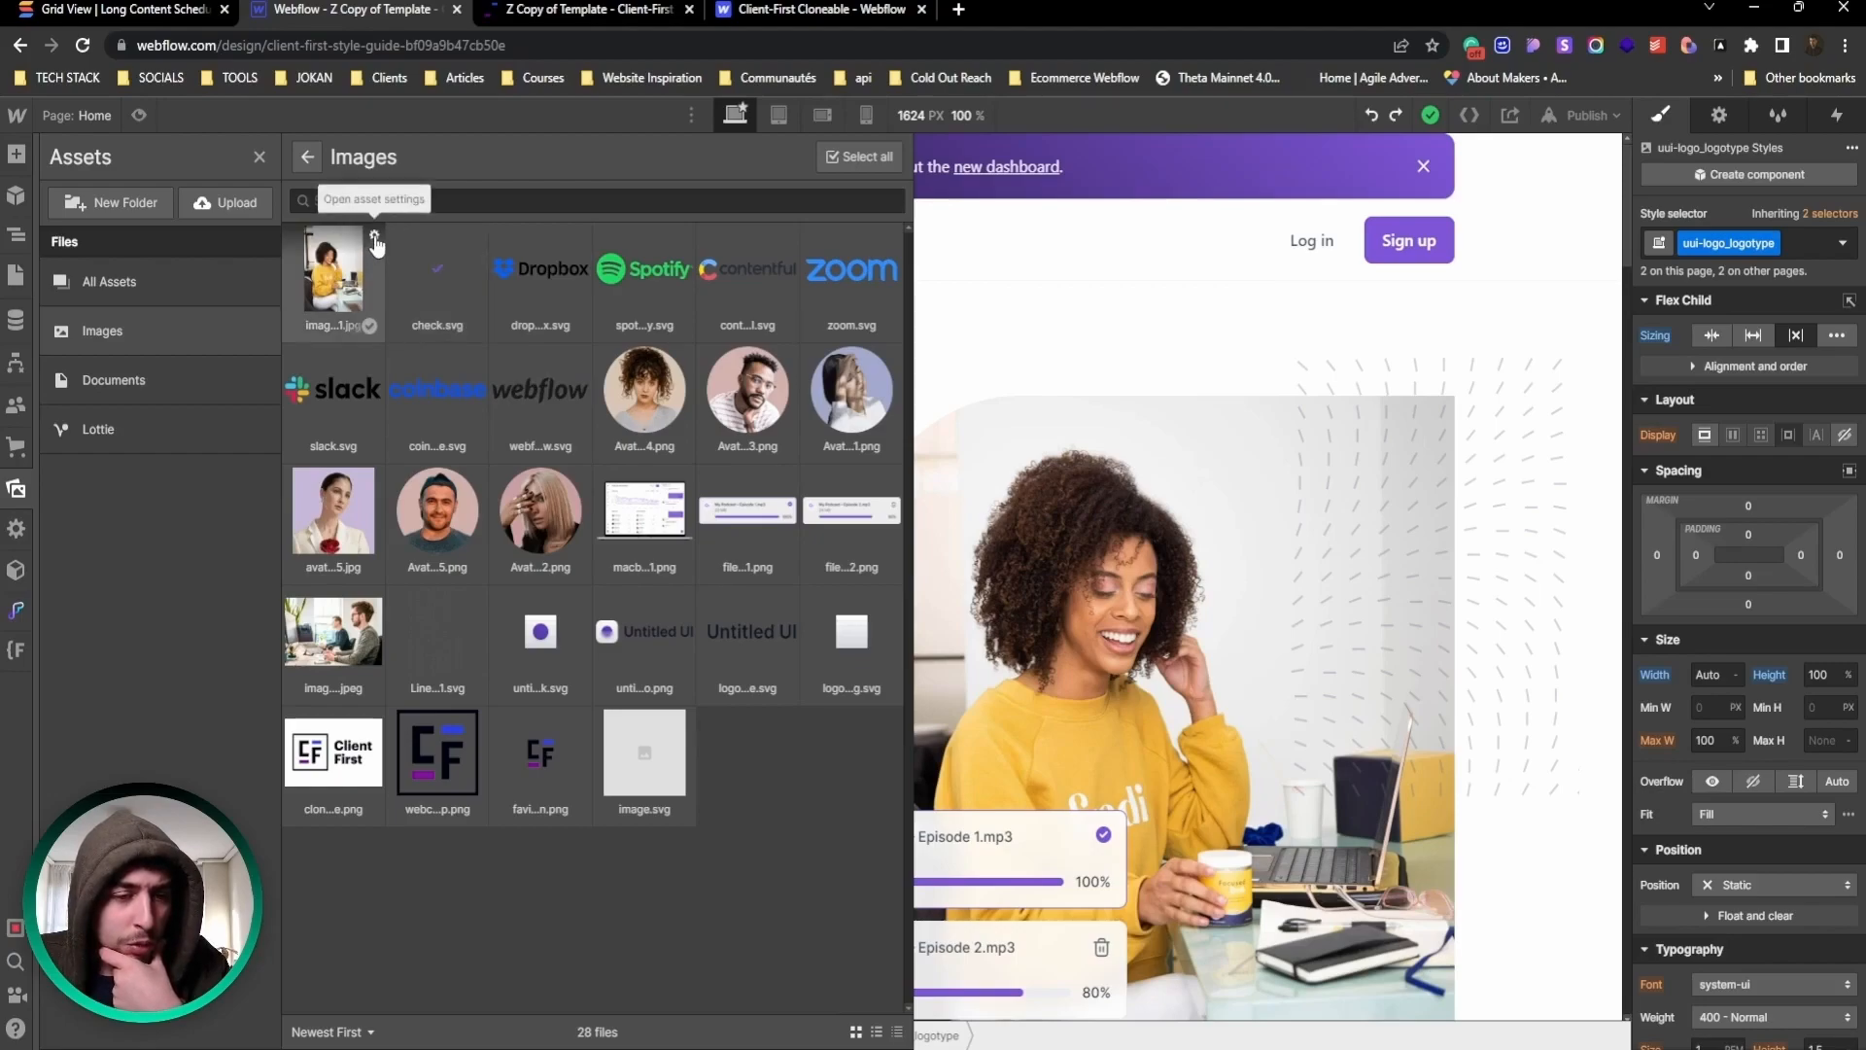
left_click(369, 325)
left_click(472, 326)
left_click(574, 327)
left_click(473, 327)
left_click(575, 326)
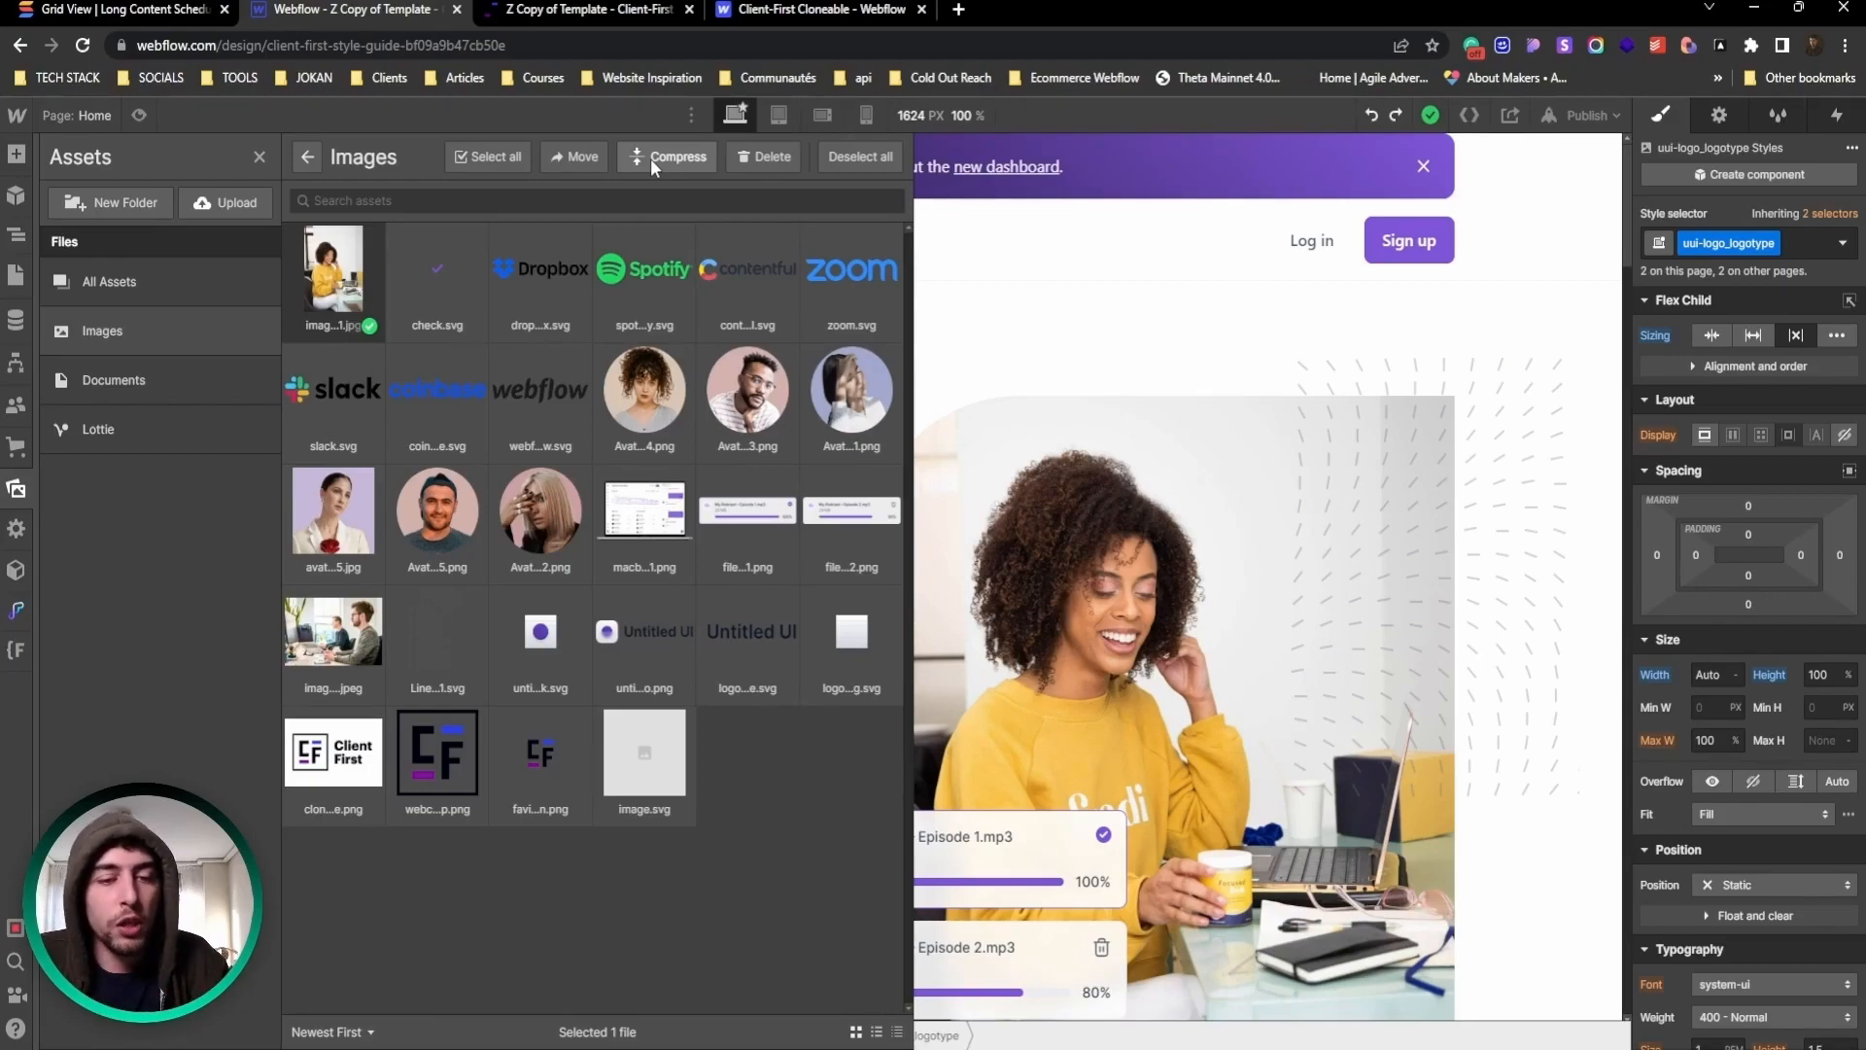
left_click(371, 327)
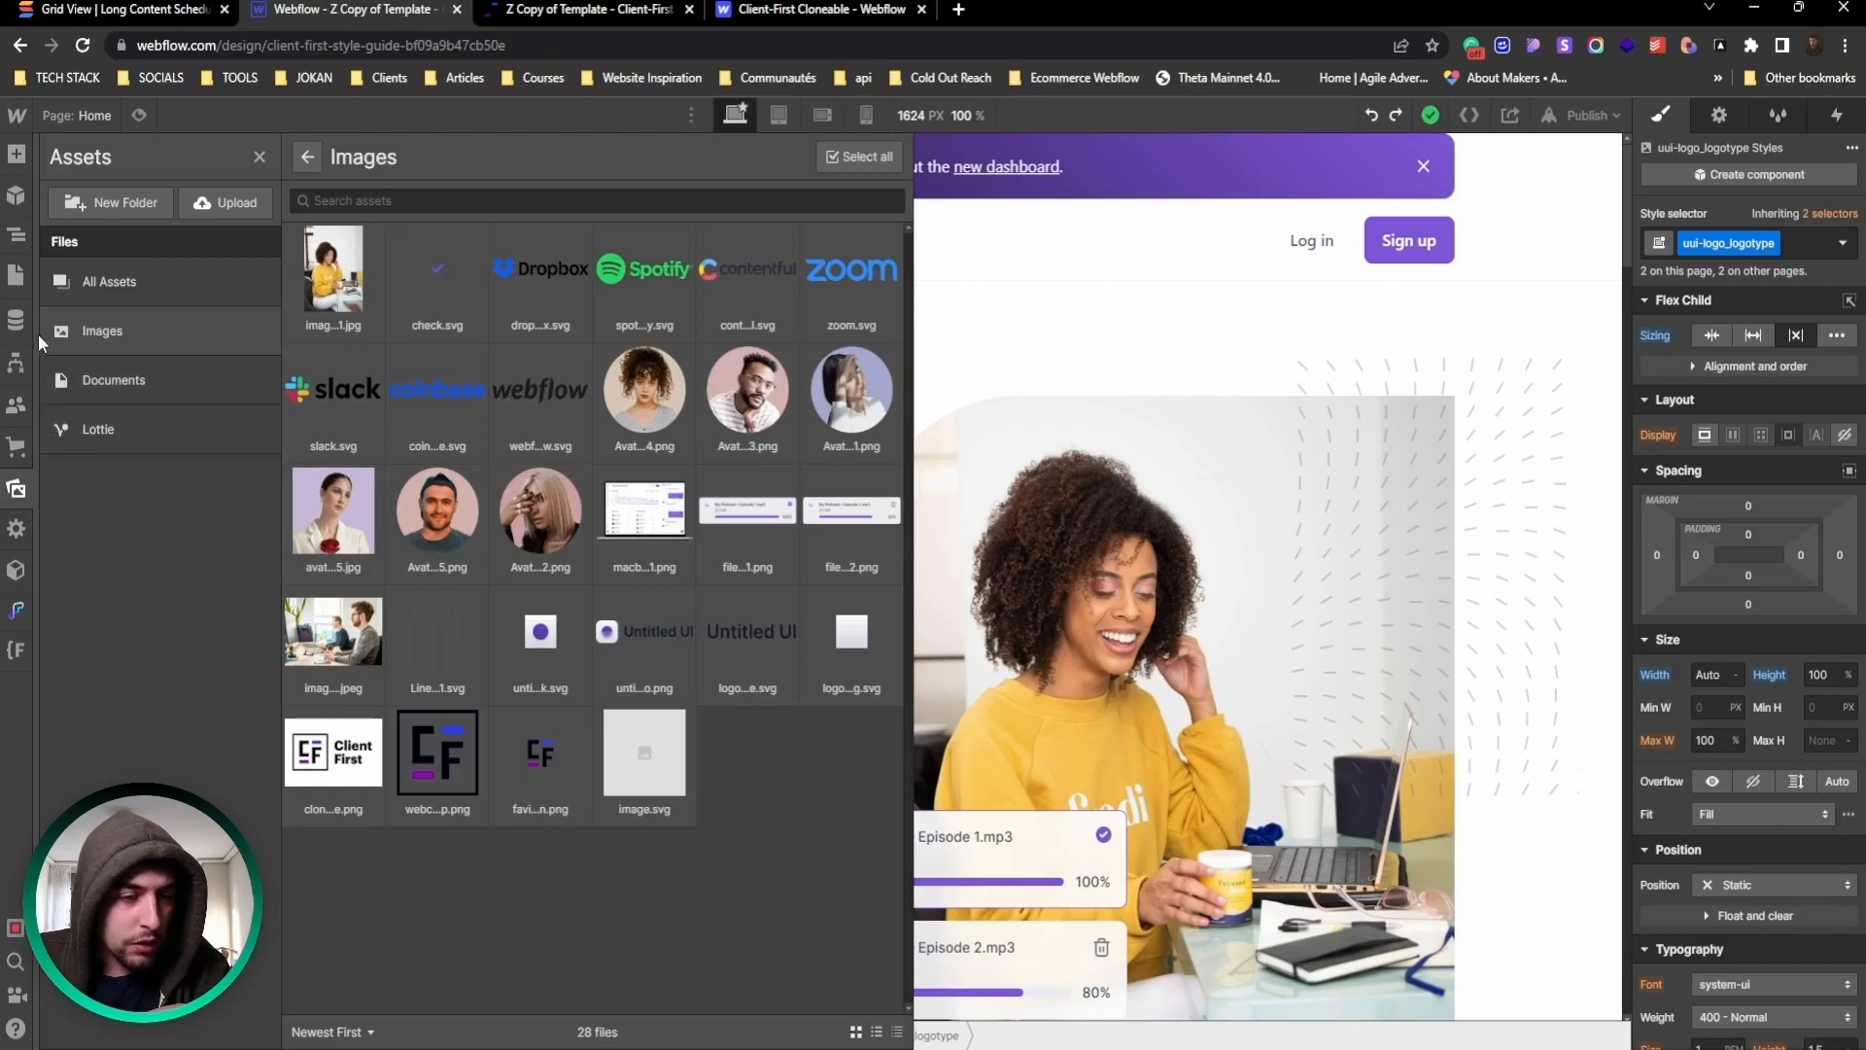
left_click(15, 490)
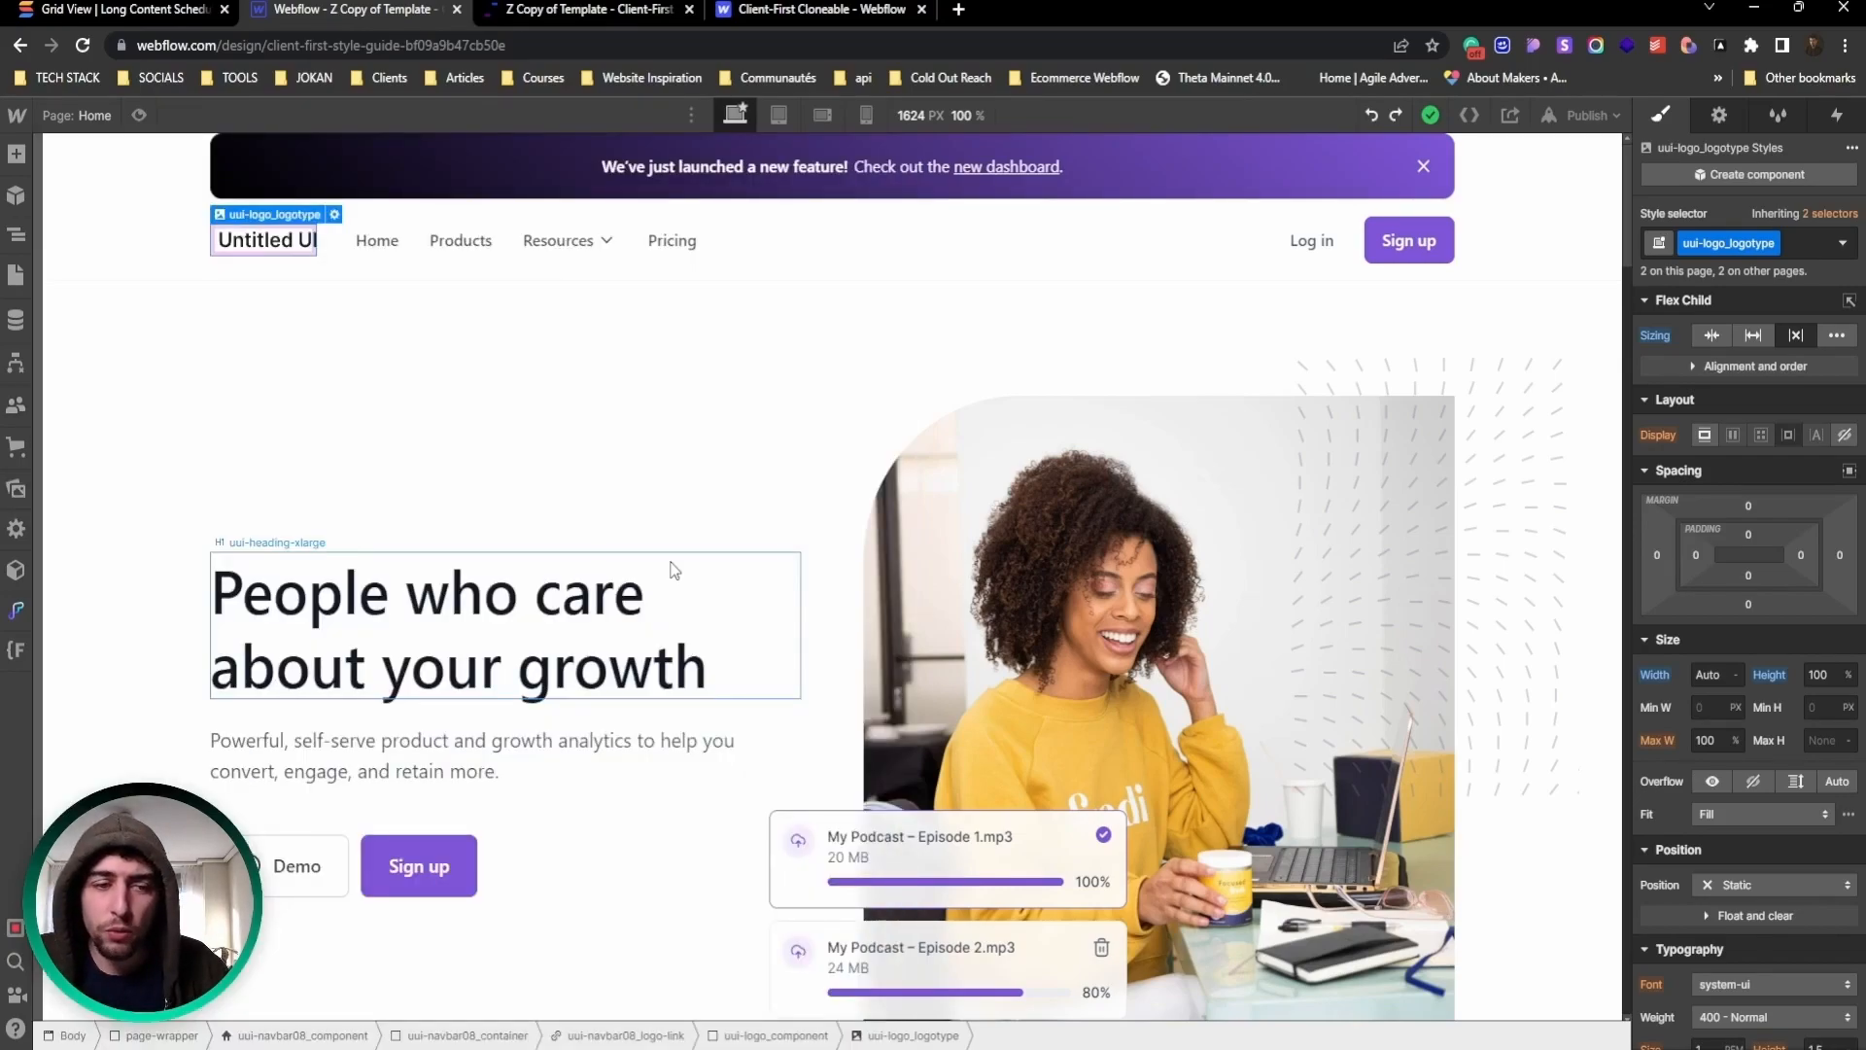
Step: Switch to the published site and review its hero, company logos and team inboxes sections
left_click(544, 9)
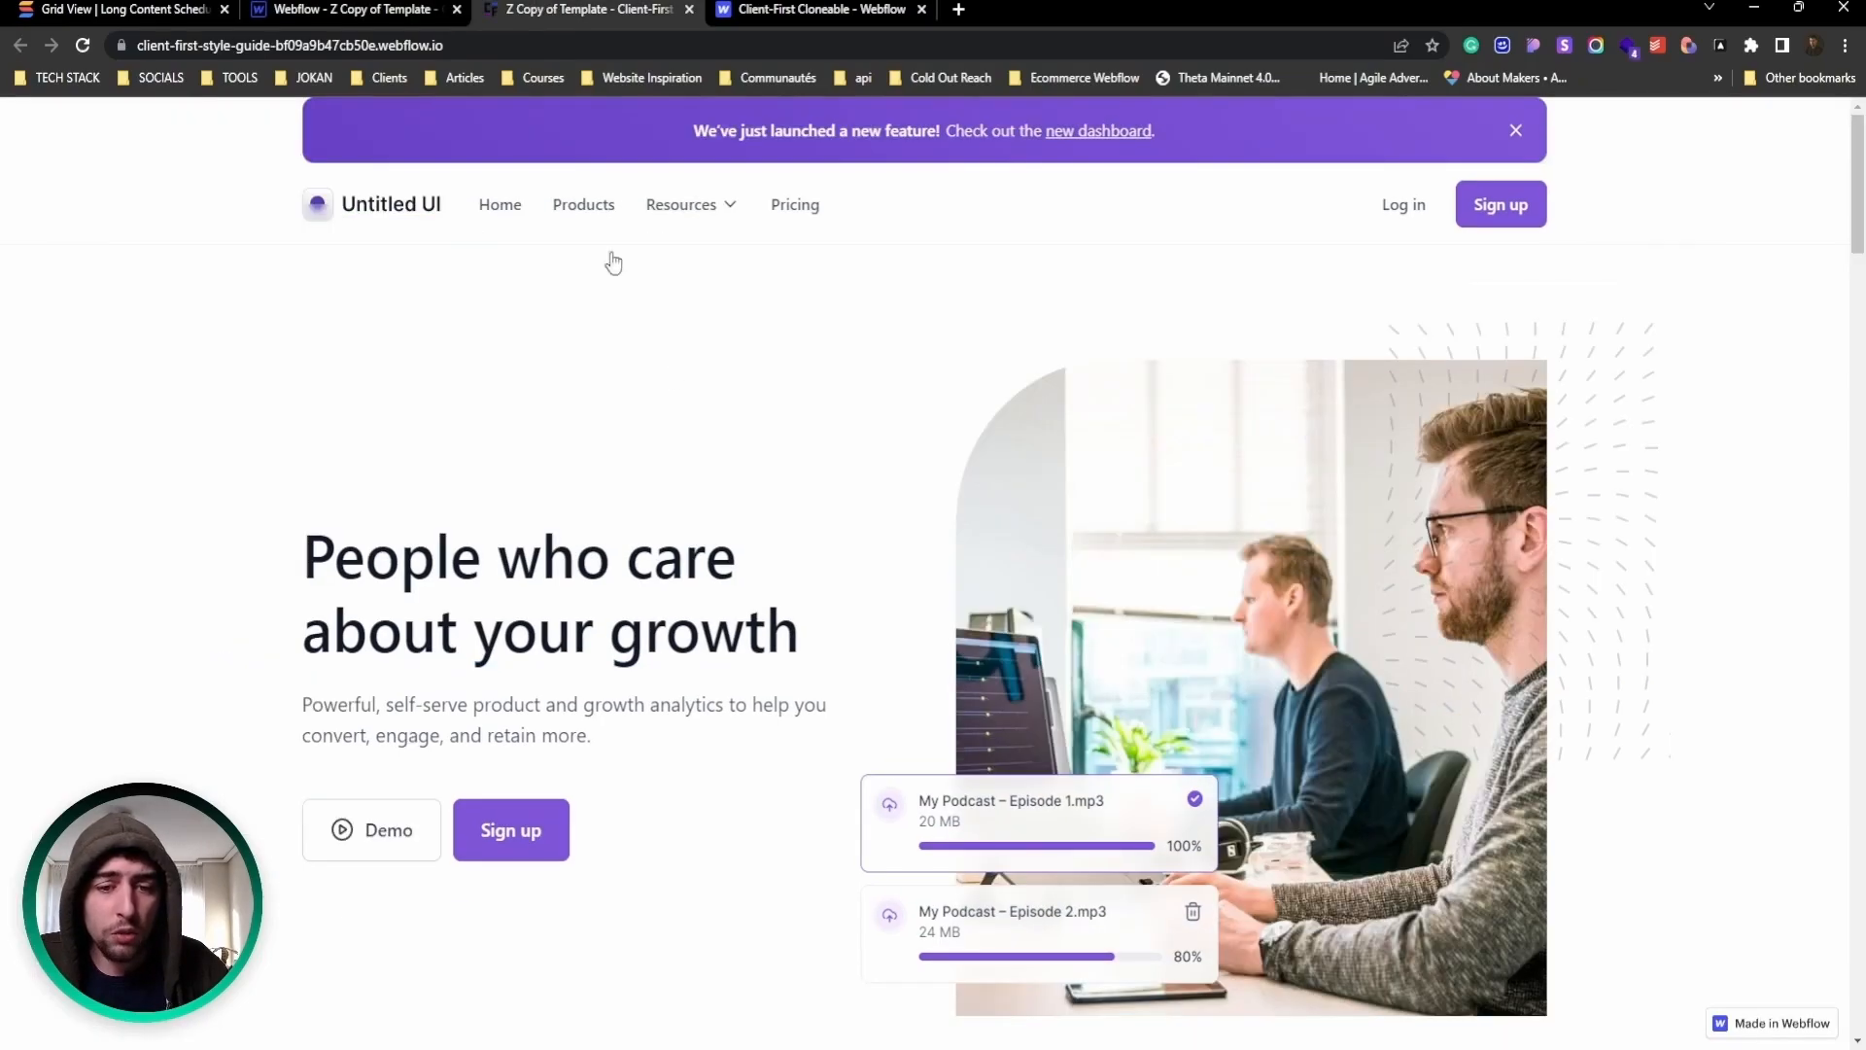
scroll(651, 438, "down", 5)
scroll(645, 437, "up", 5)
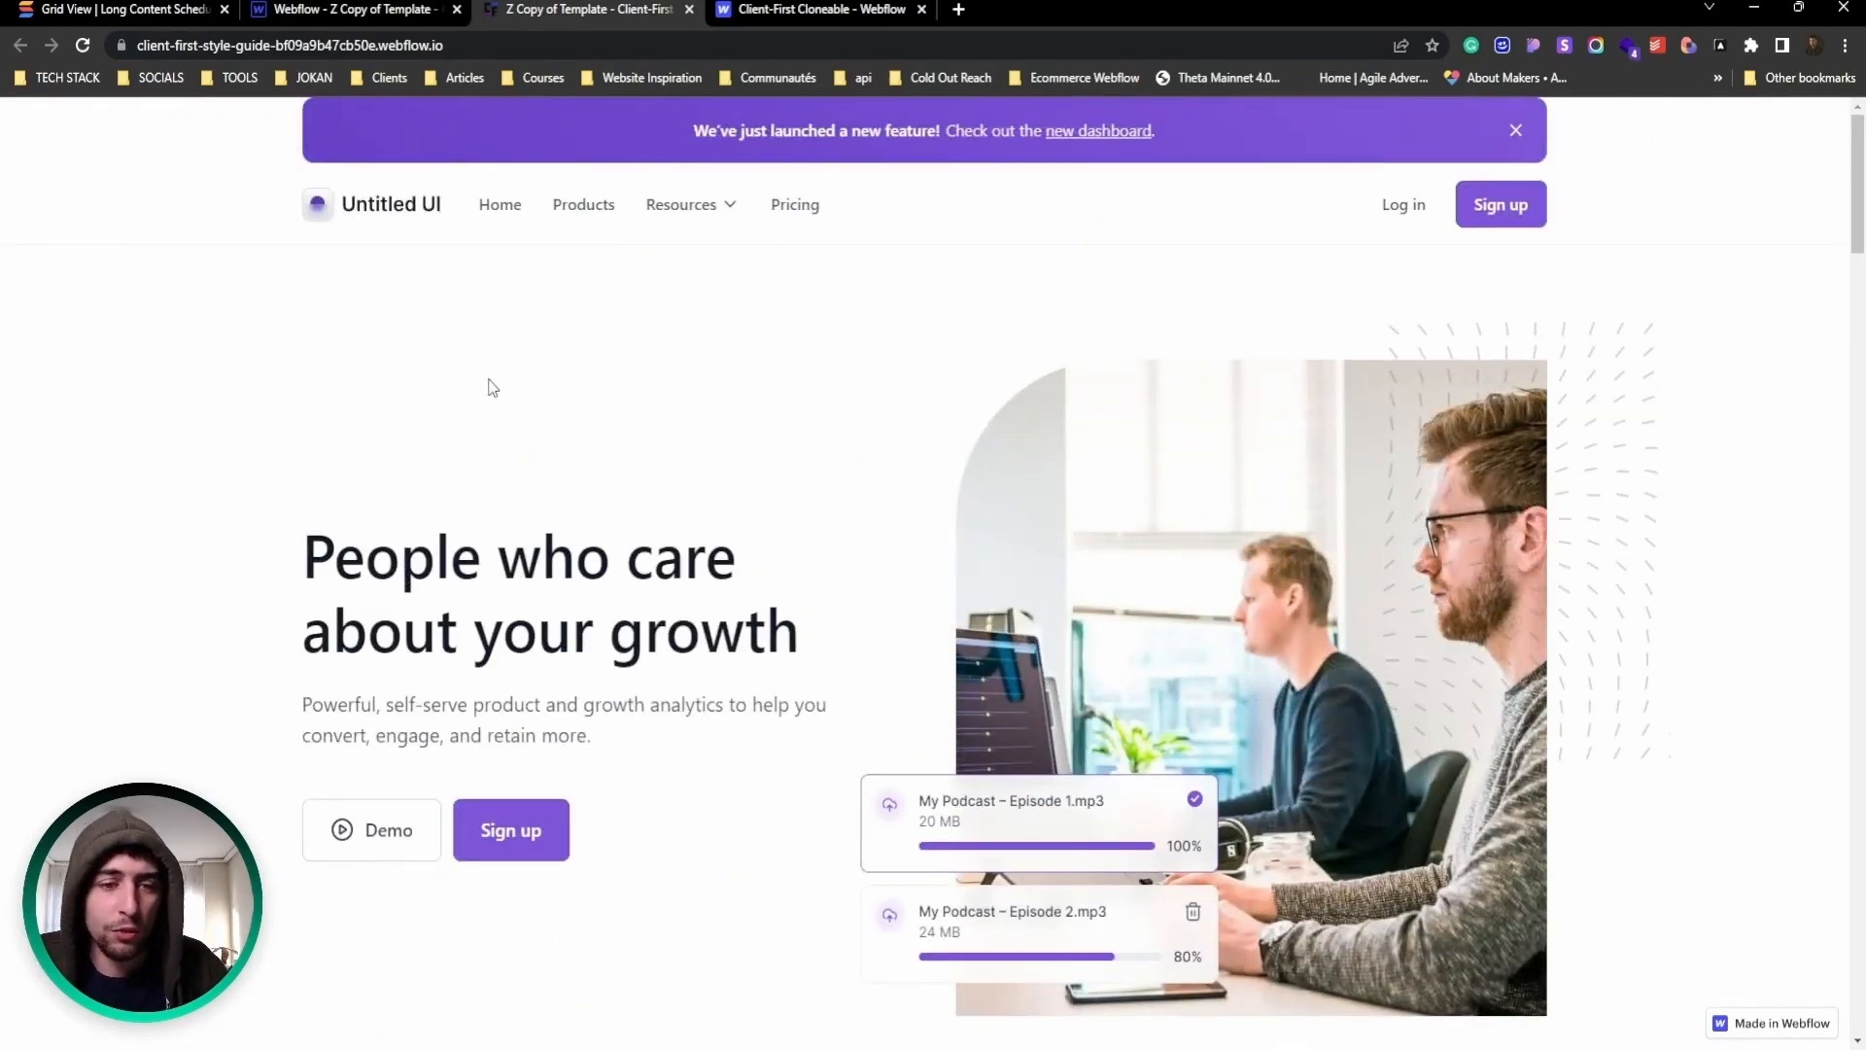
scroll(838, 374, "down", 17)
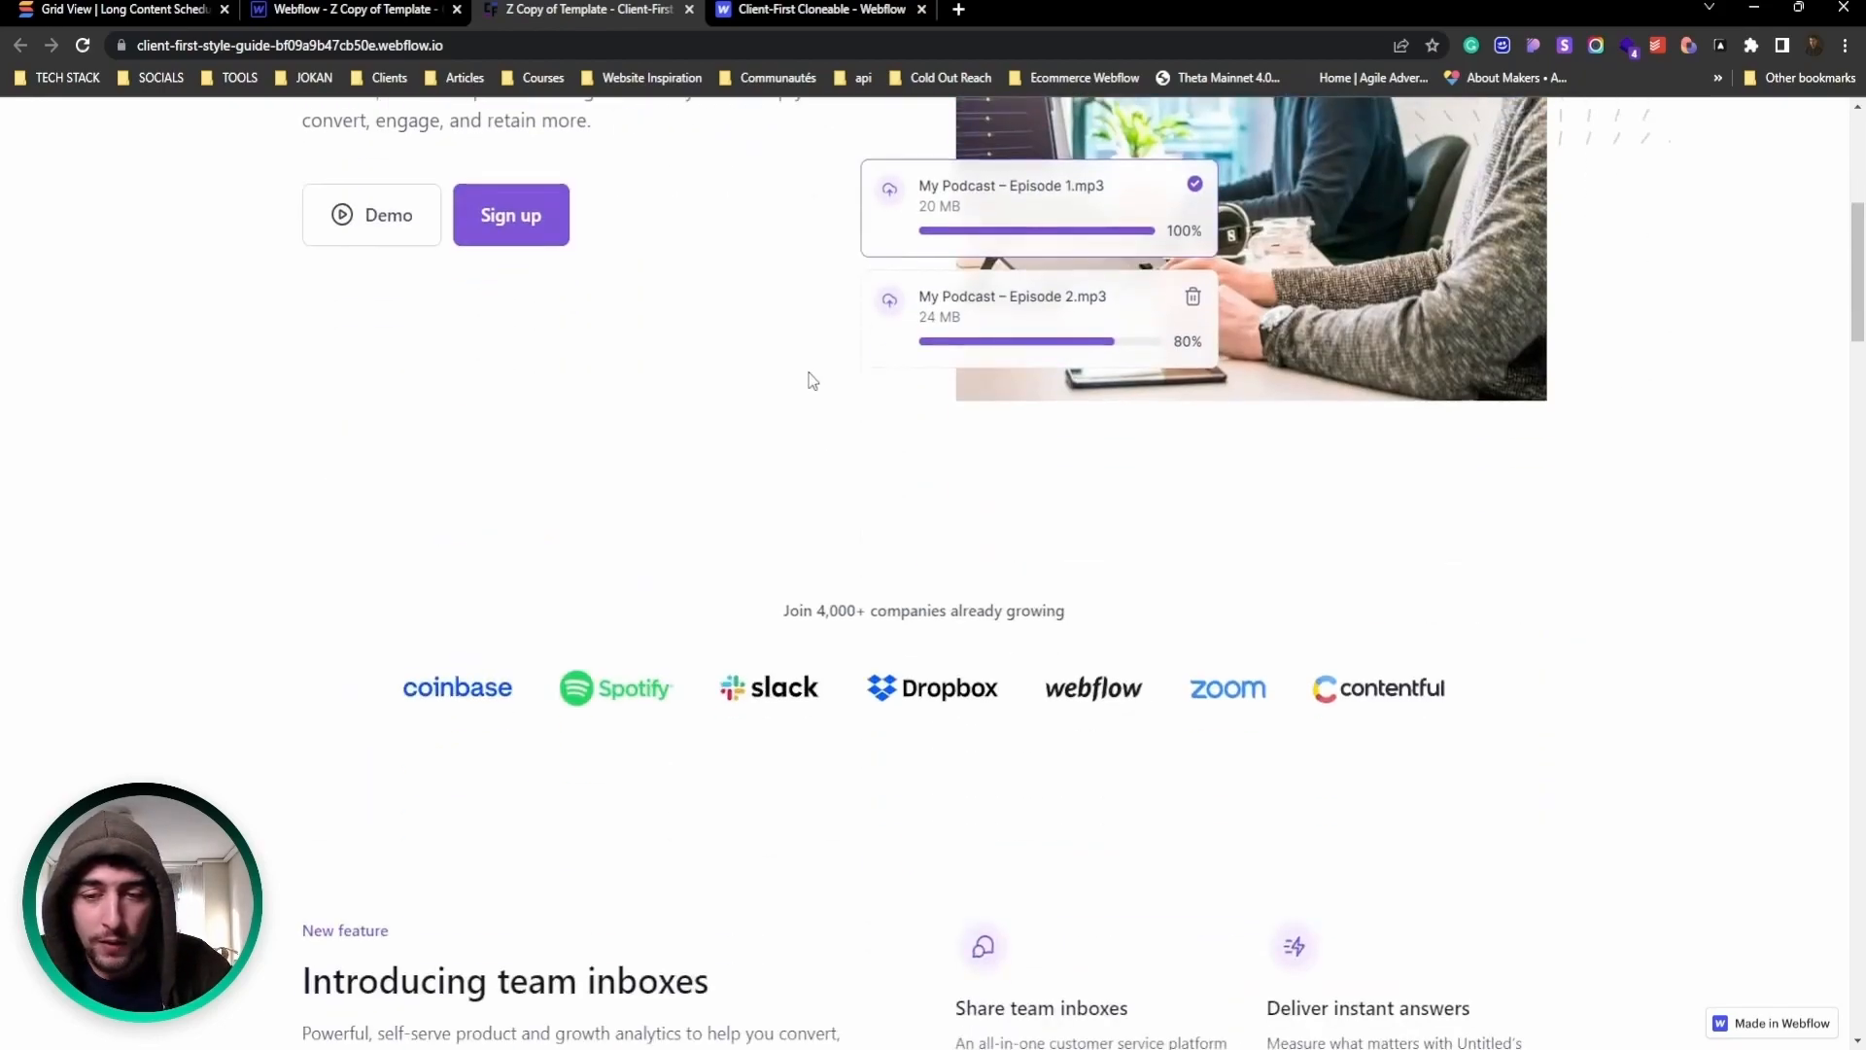
scroll(747, 395, "up", 6)
scroll(741, 397, "up", 7)
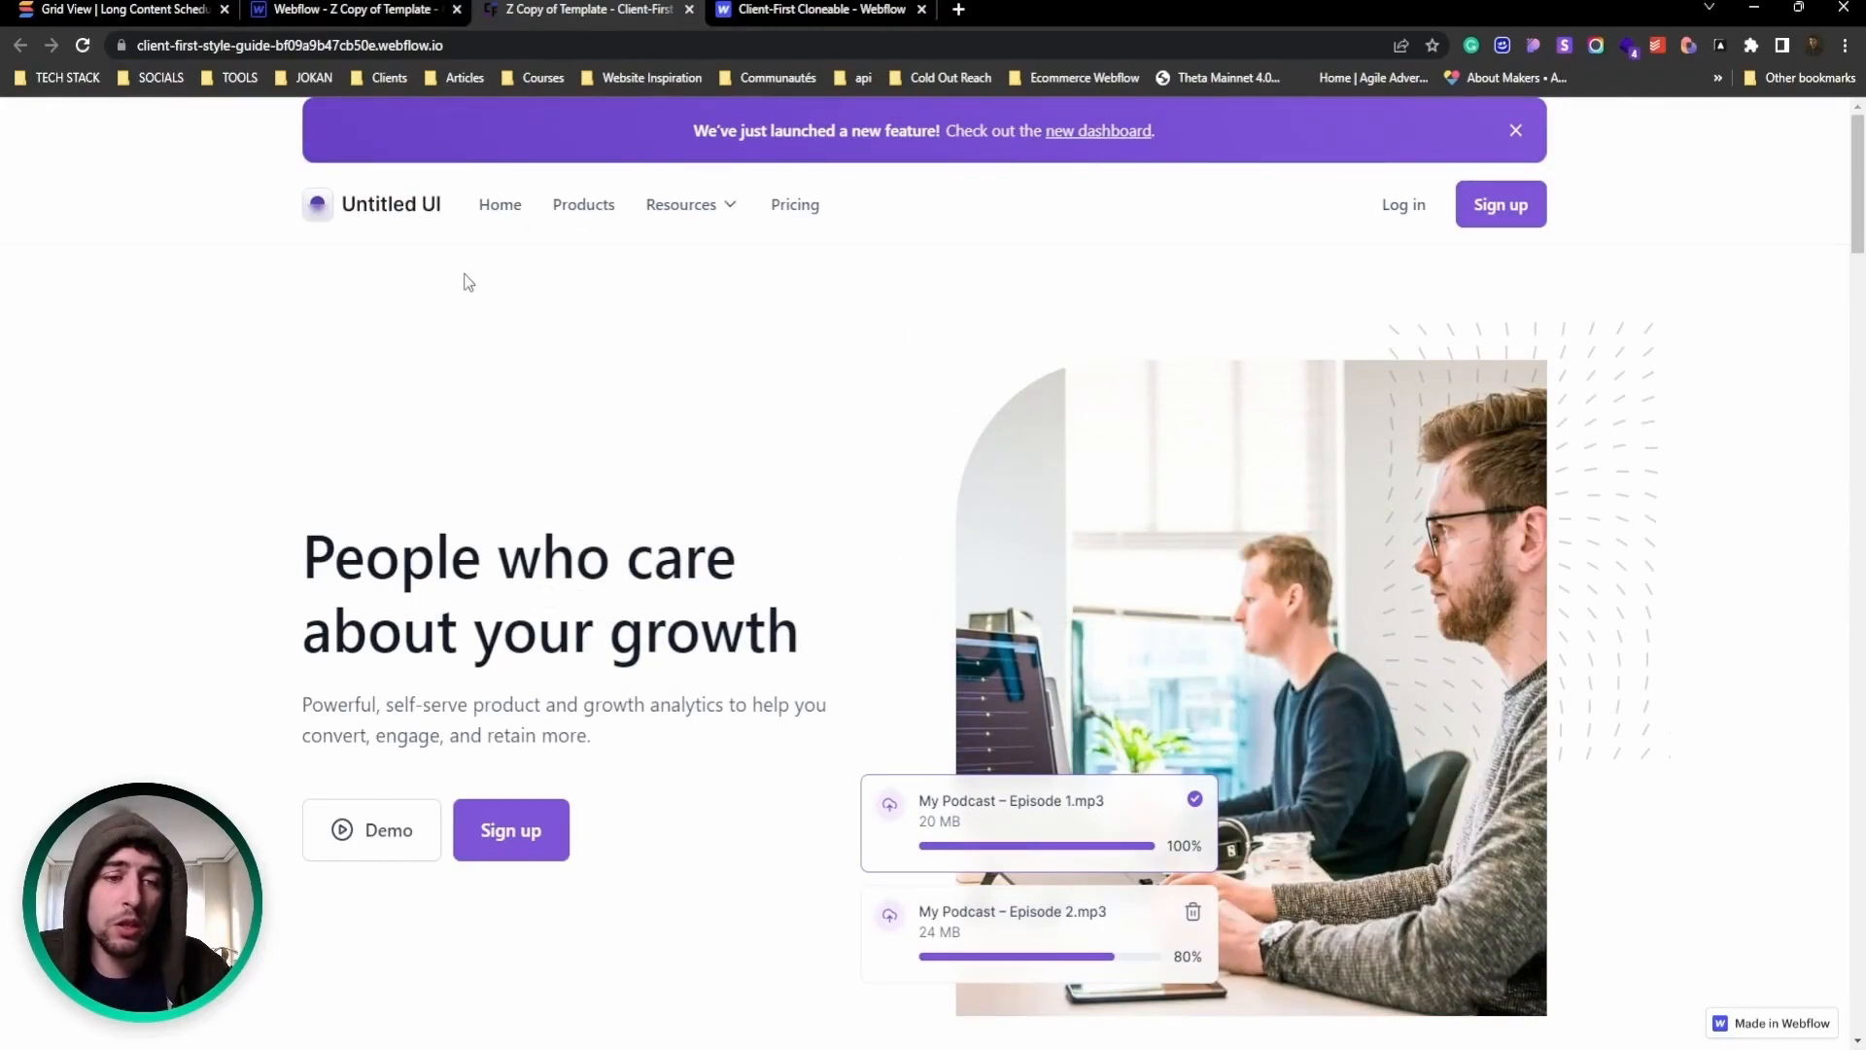
scroll(742, 403, "down", 8)
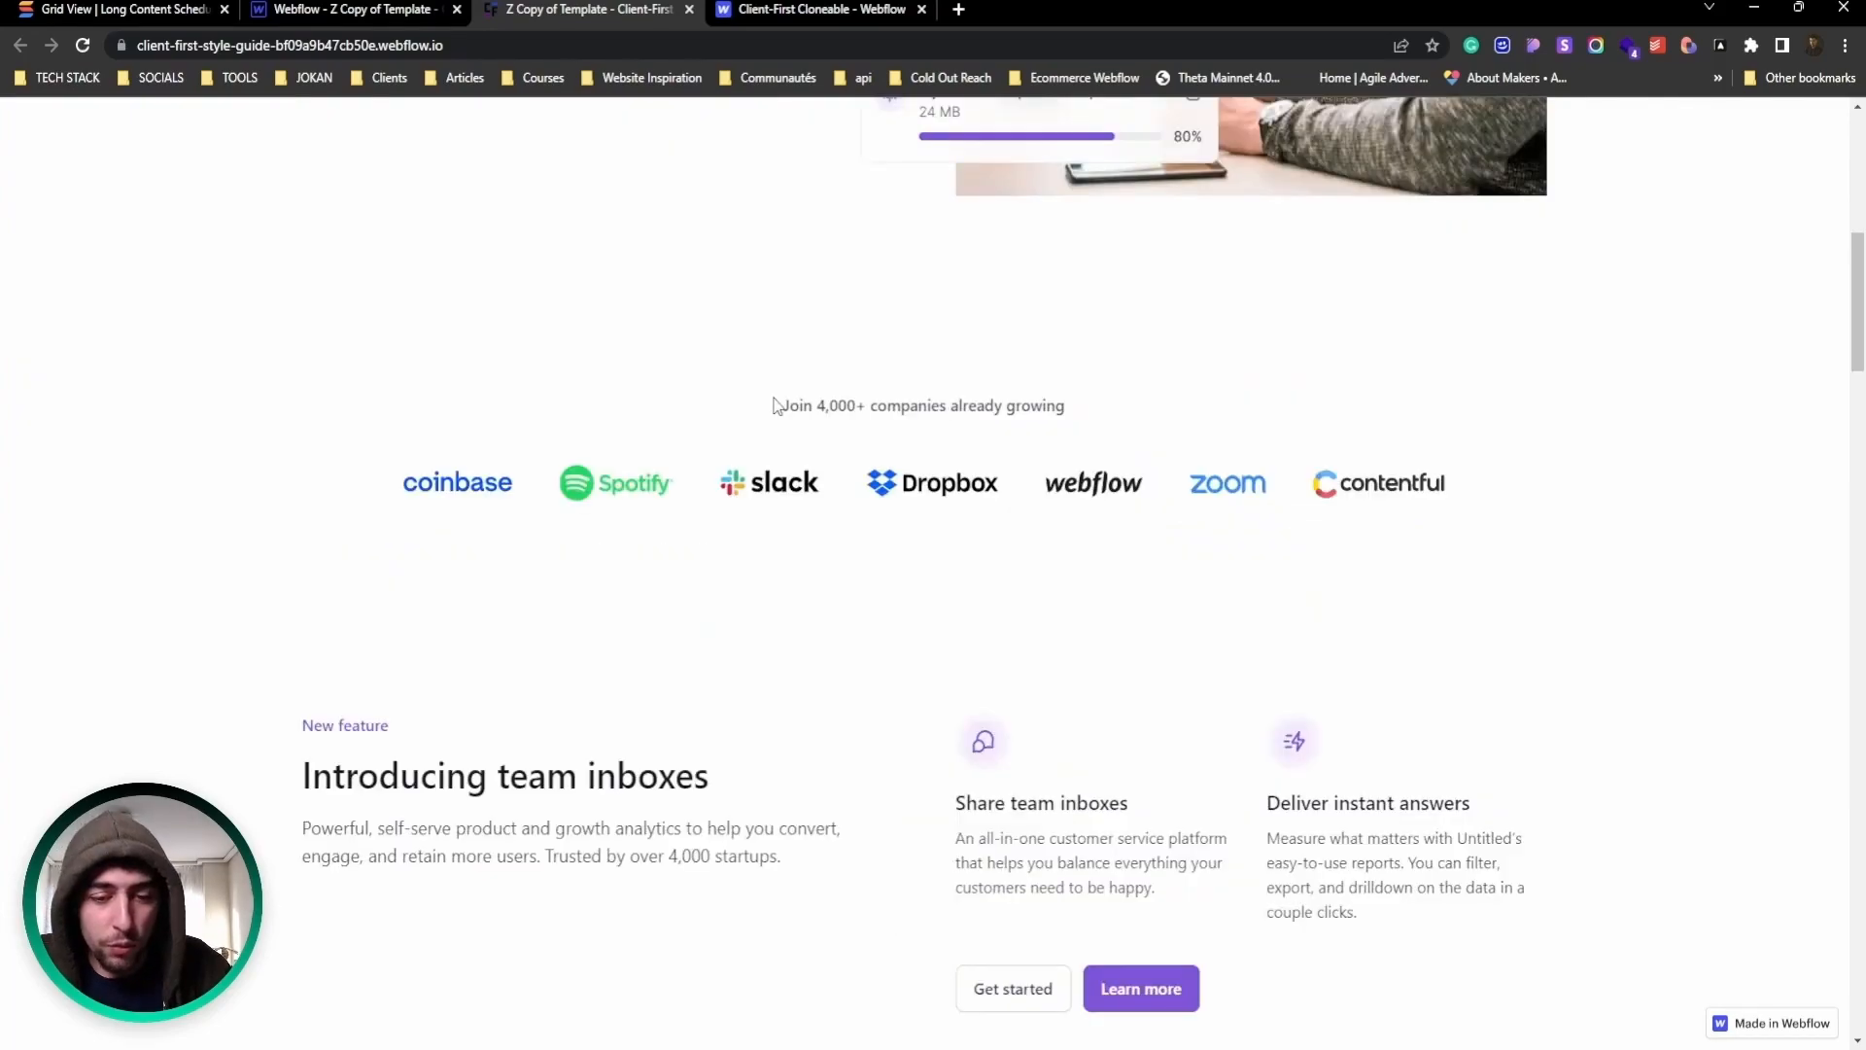
scroll(742, 425, "down", 3)
scroll(737, 450, "up", 5)
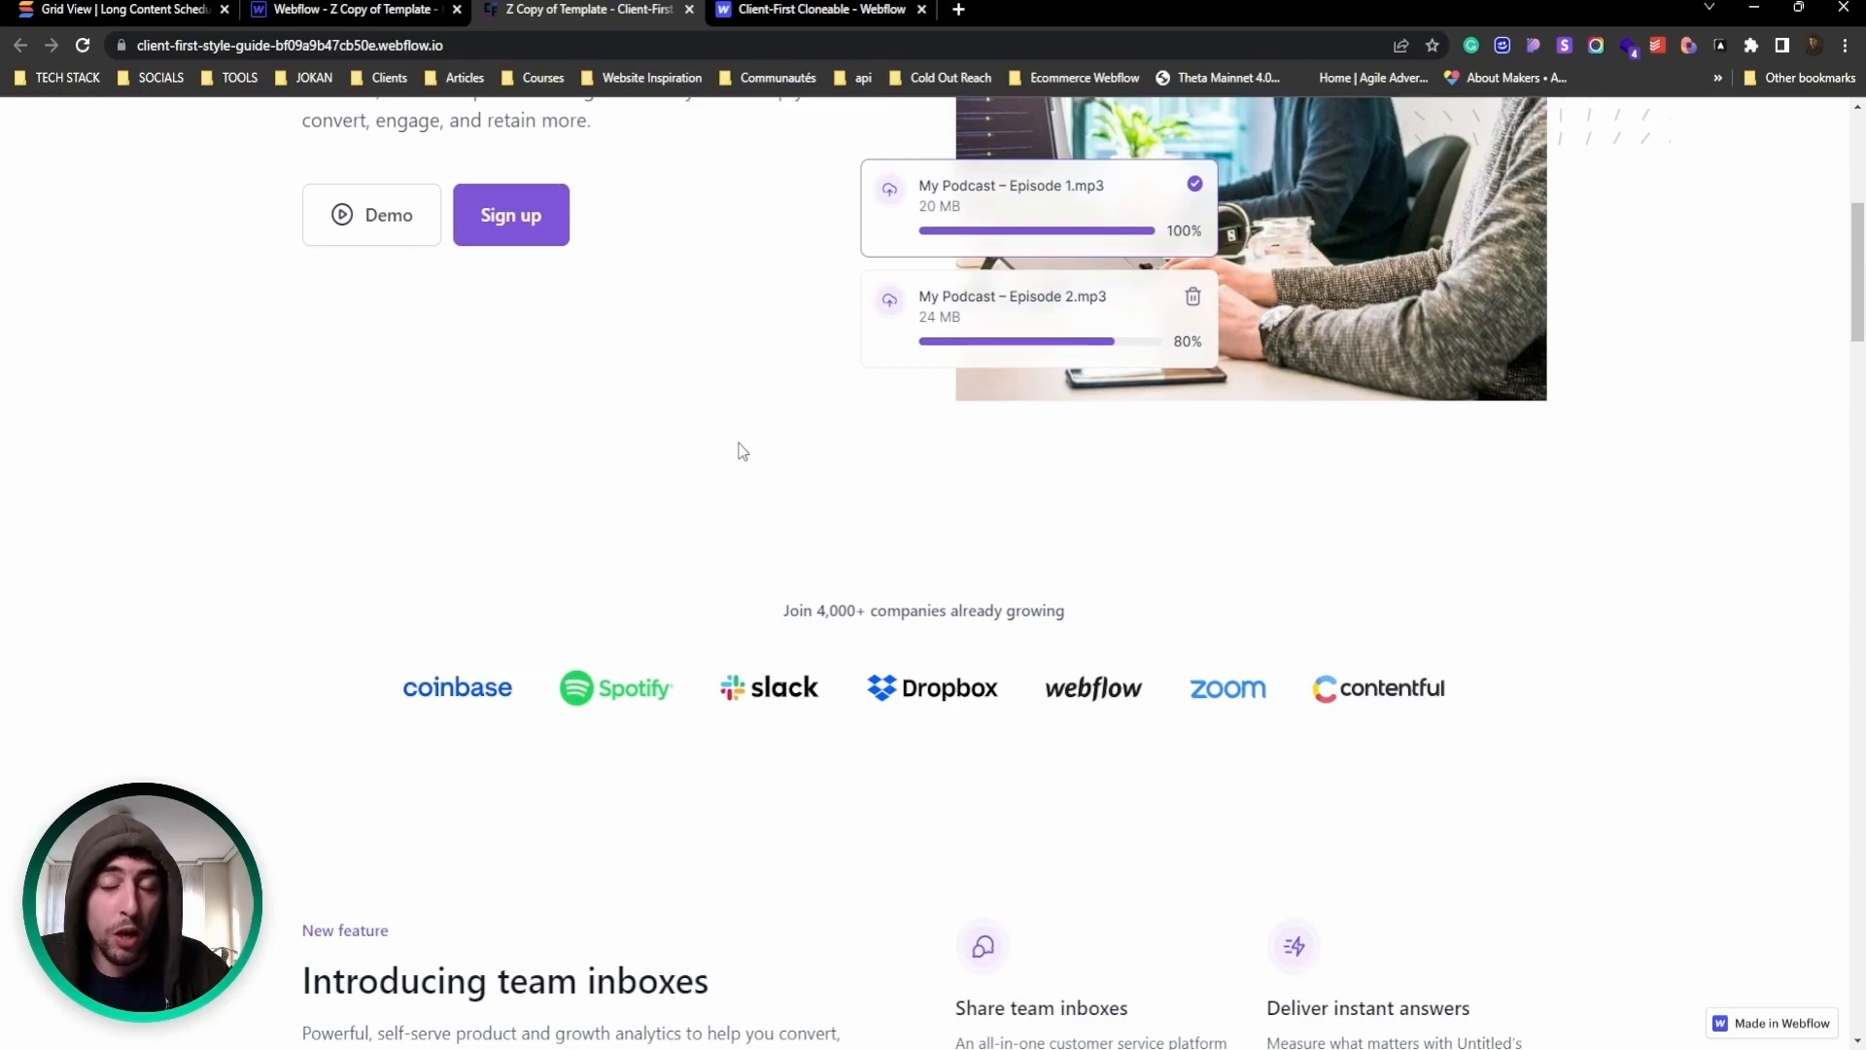
scroll(748, 501, "up", 3)
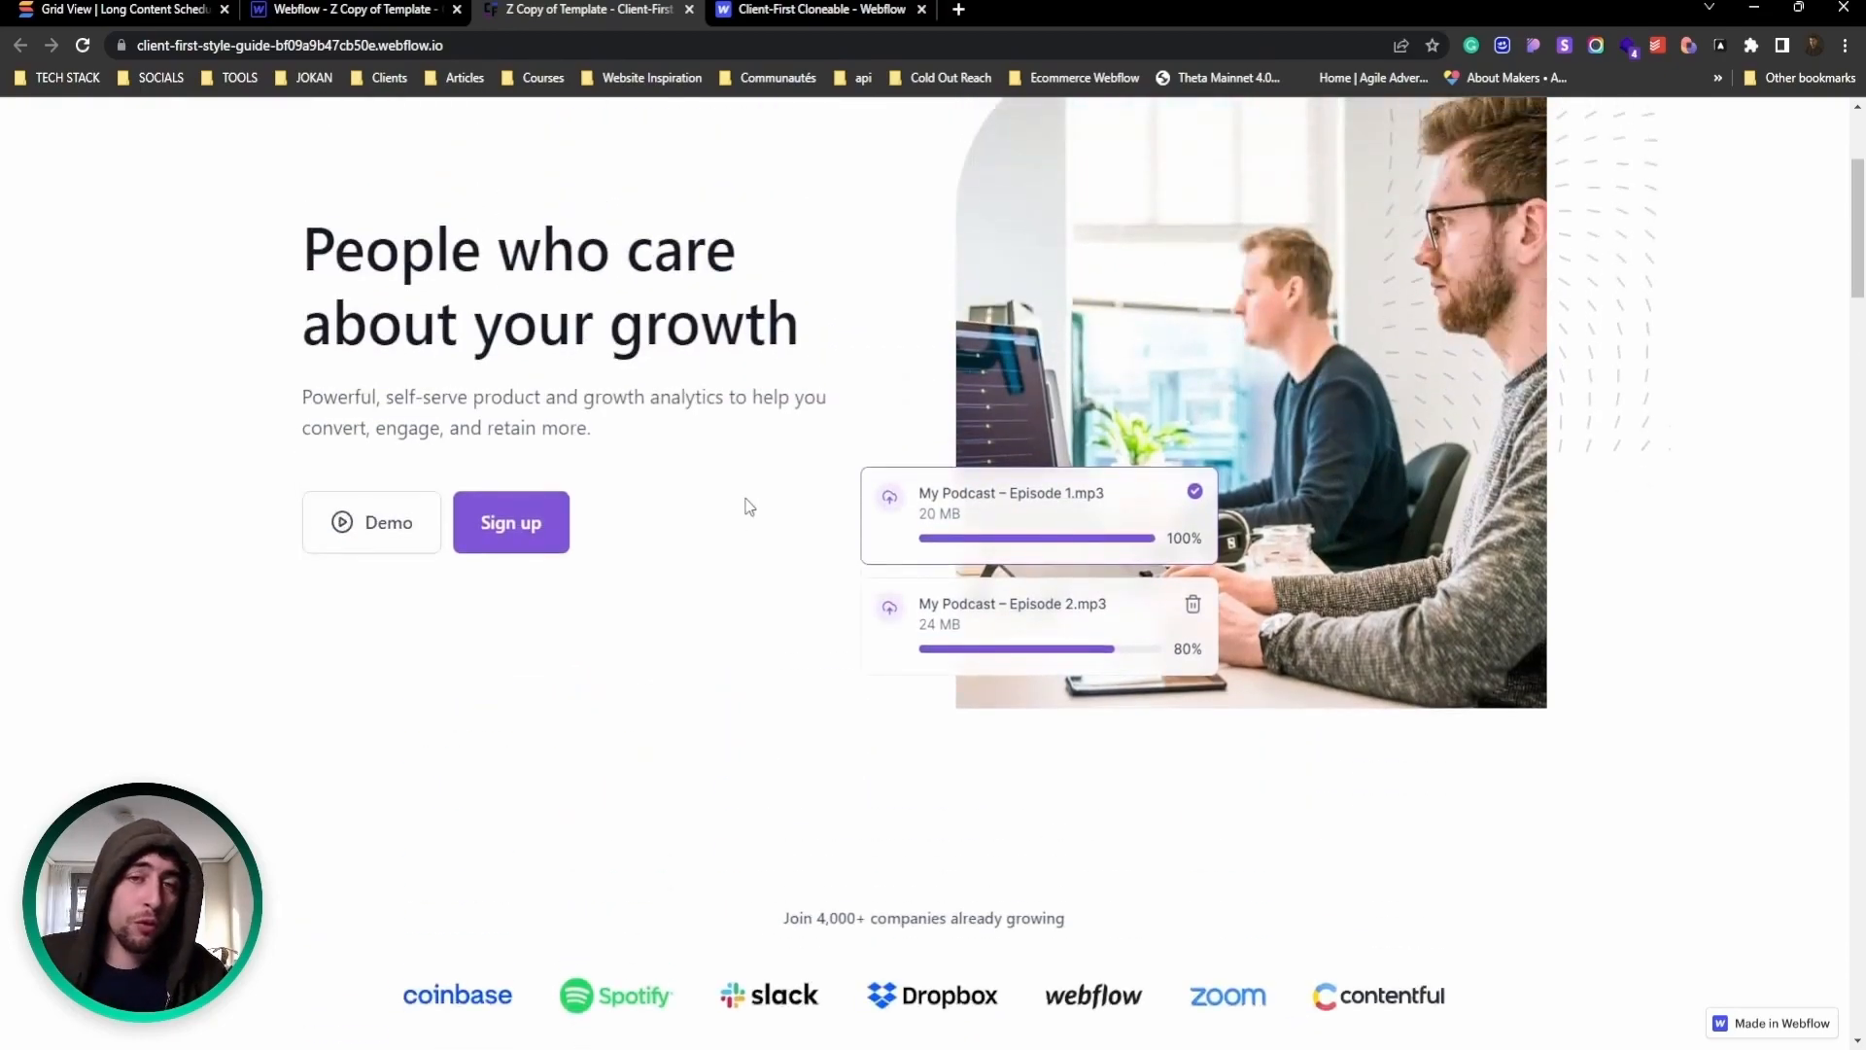